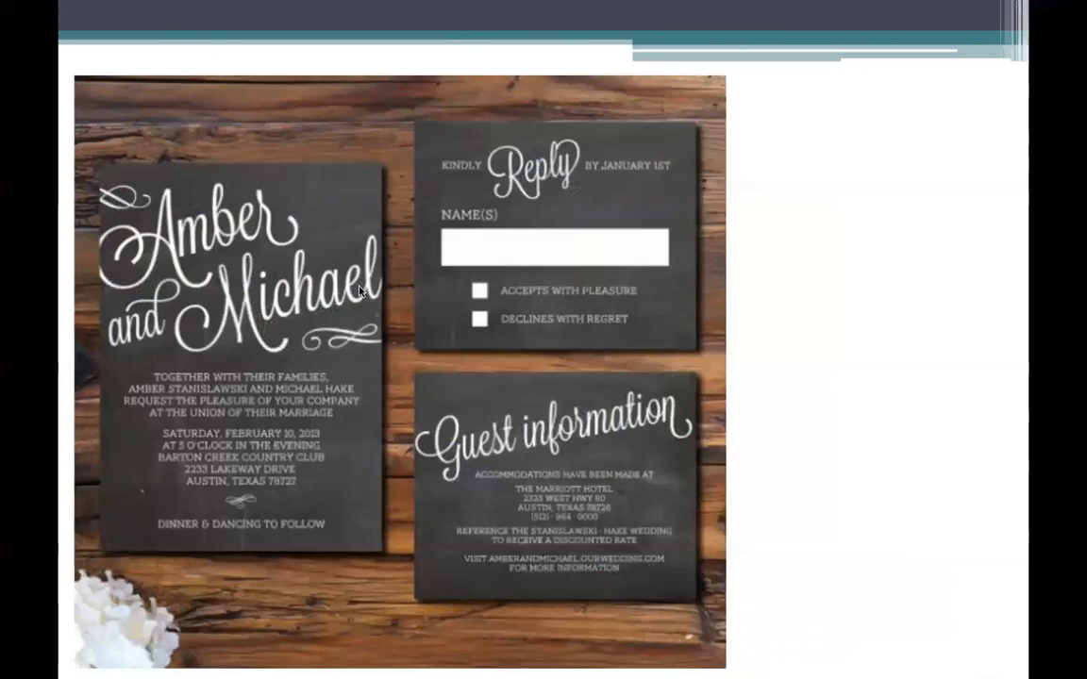
Page through the remaining wedding invitation examples up to the Common Typography Problems slide and end the slideshow.
left_click(409, 278)
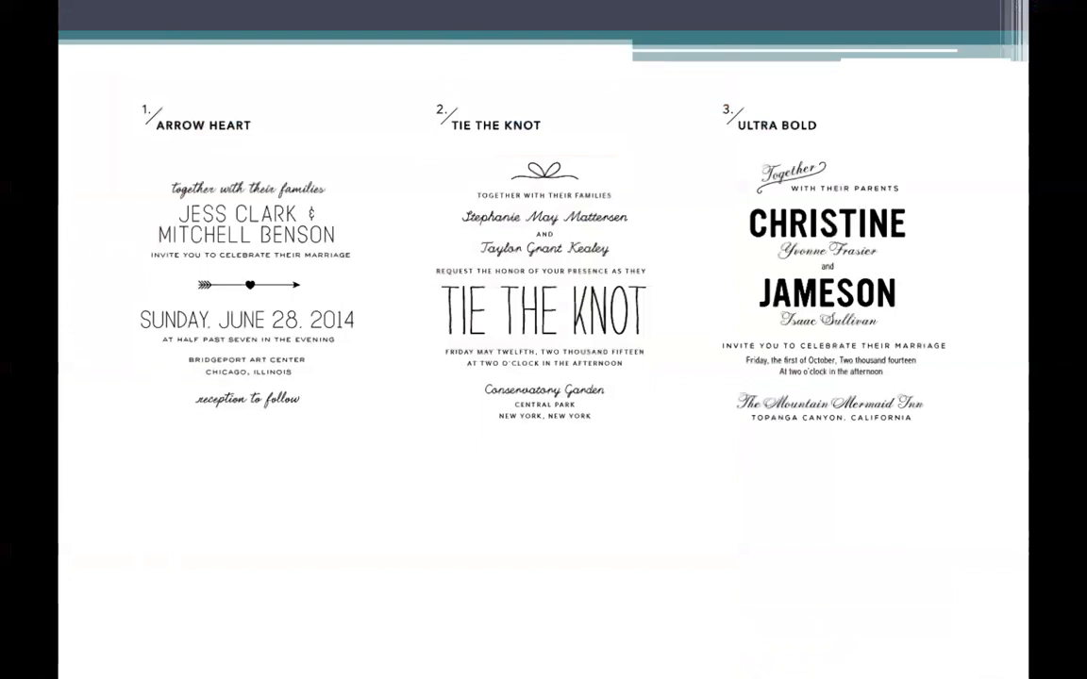
key("Right")
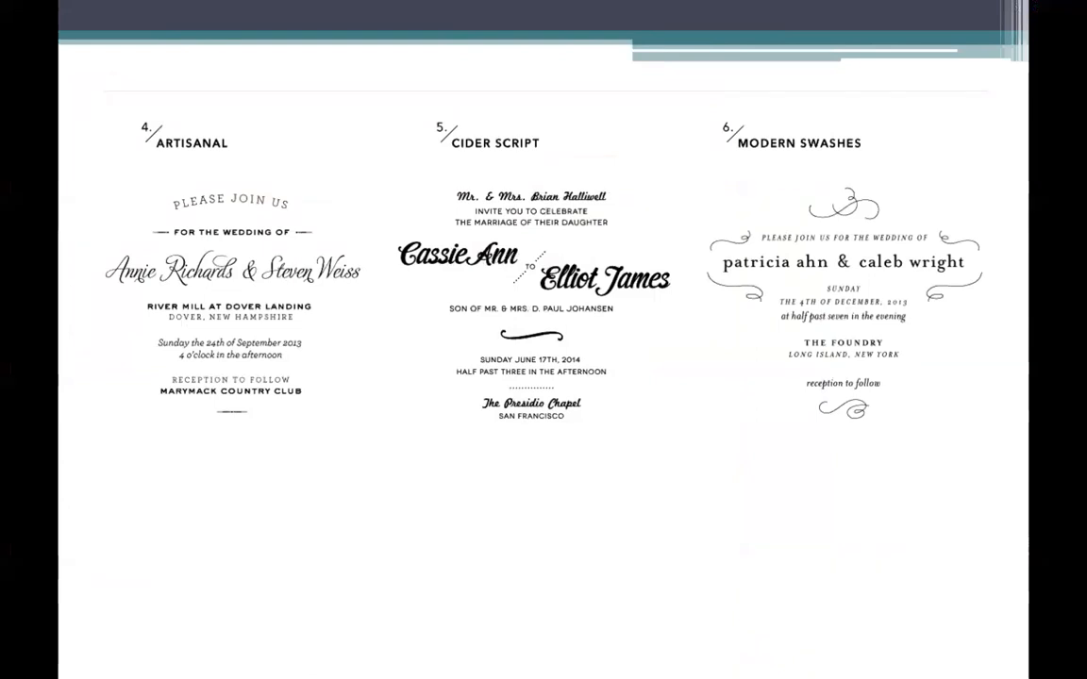
key("Right")
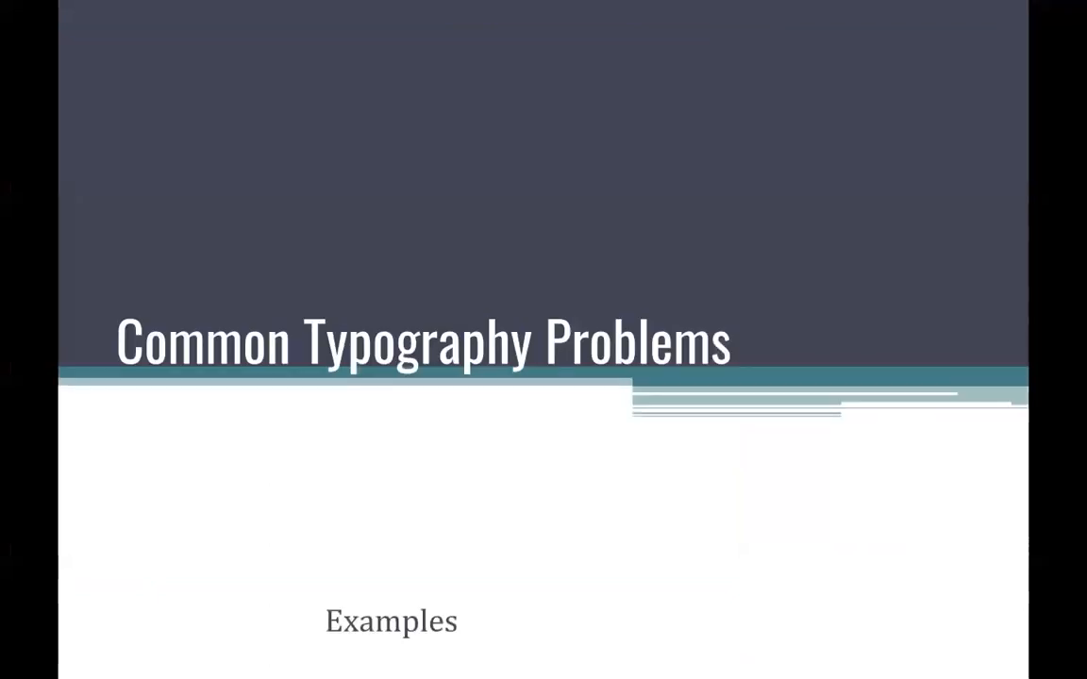
key("Escape")
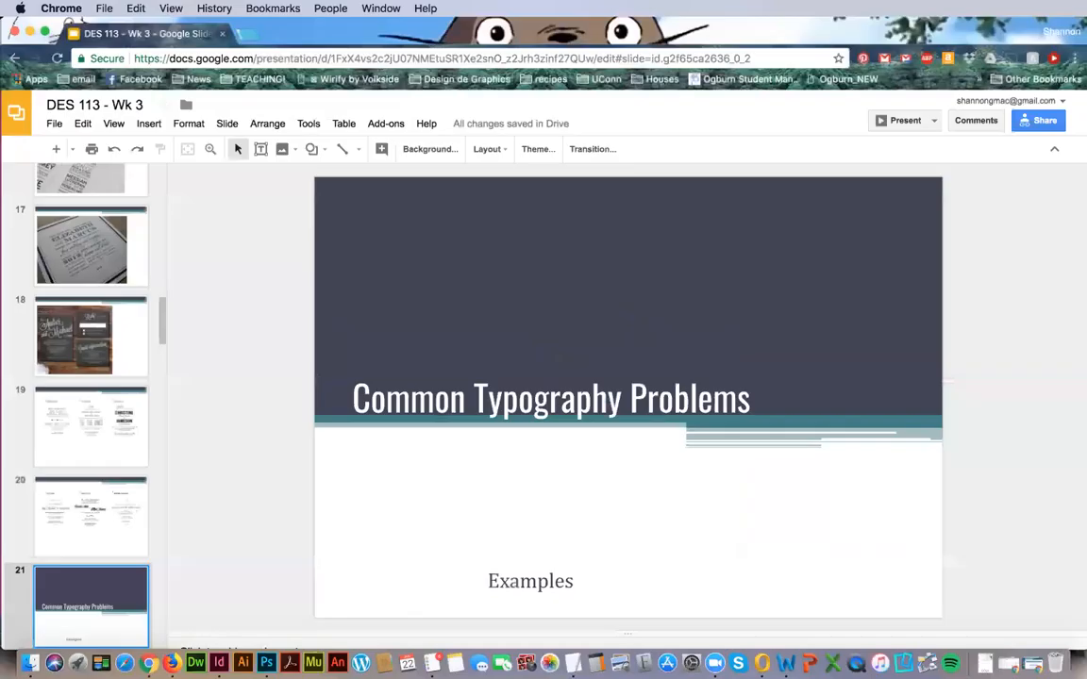
left_click_drag(161, 314, 175, 275)
Switch to InDesign and close both open untitled documents without saving changes.
key("super+grave")
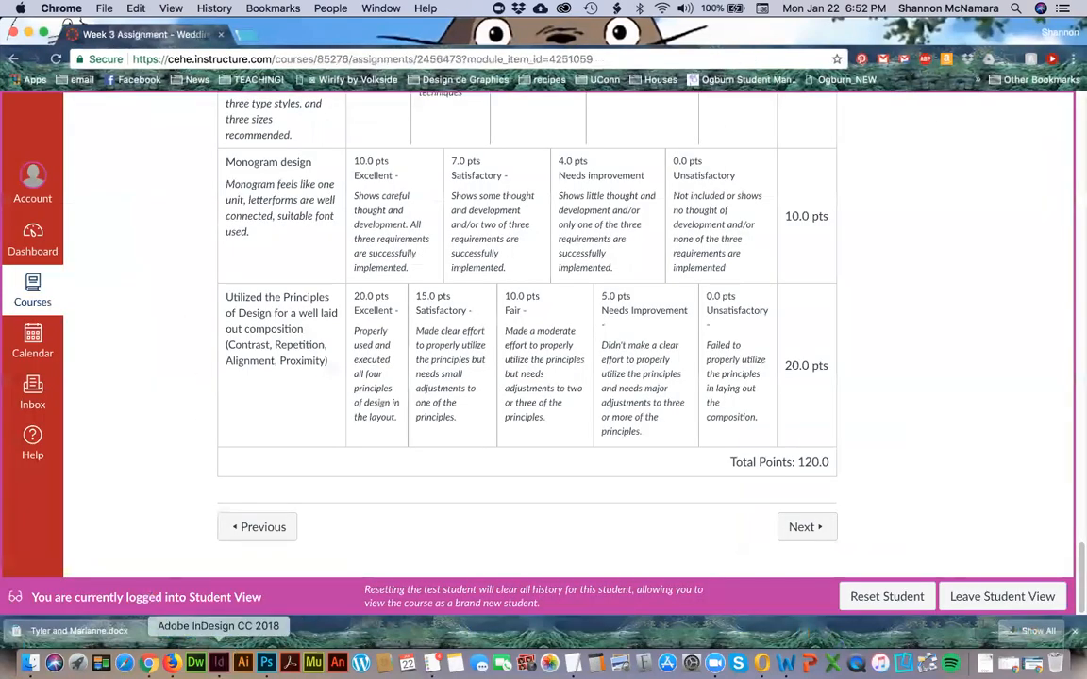
left_click(219, 663)
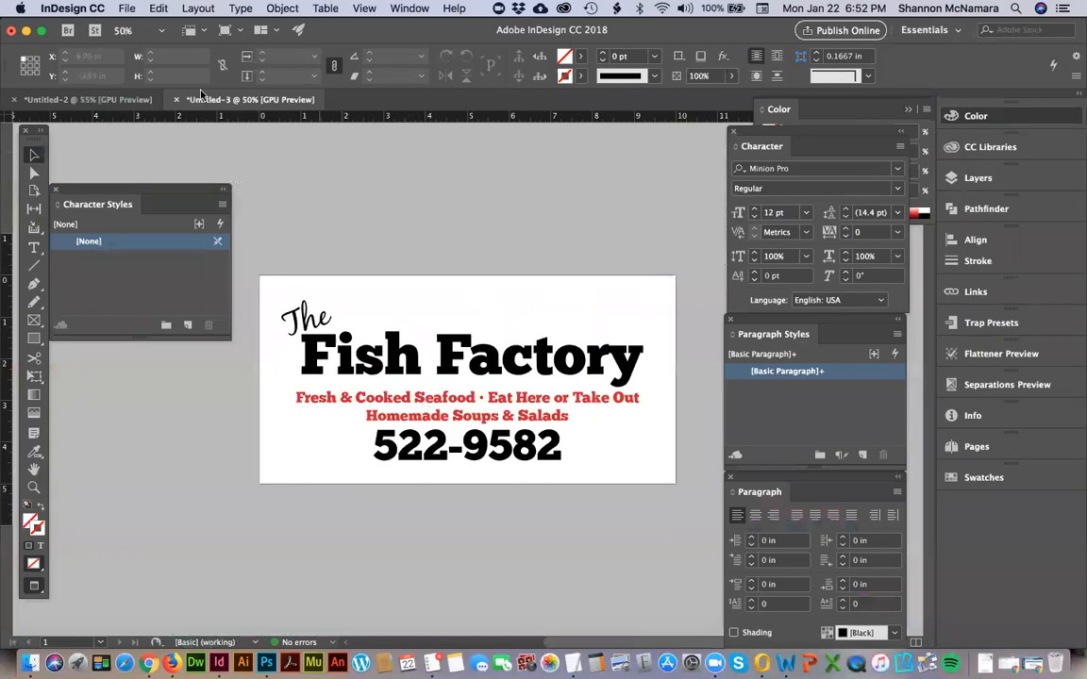
left_click(176, 100)
key("super+d")
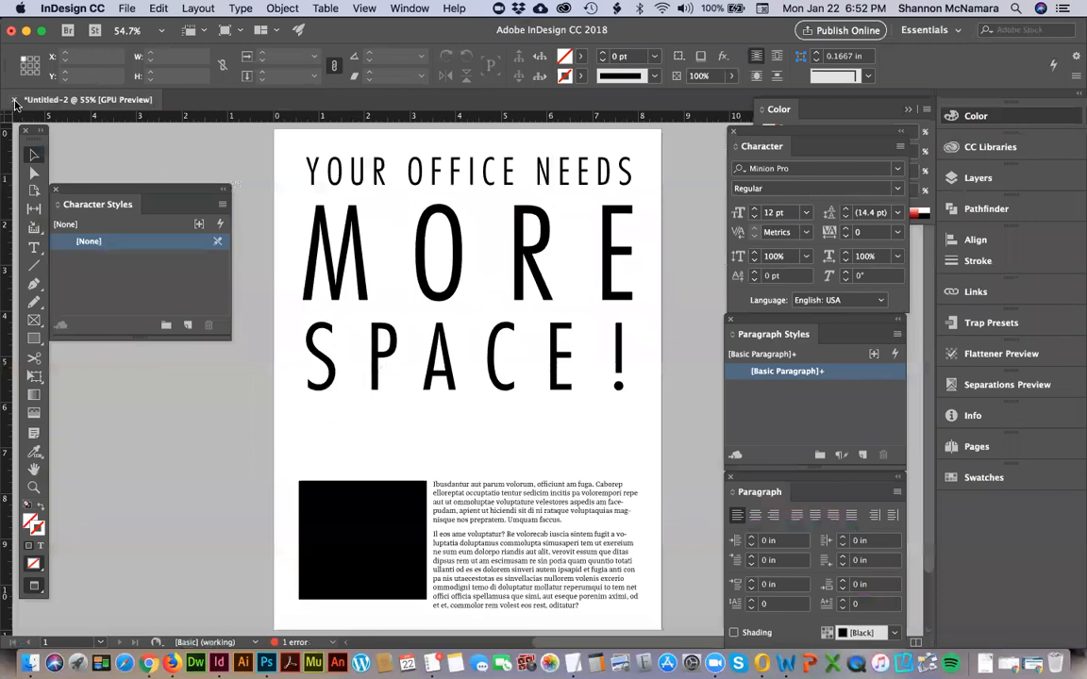
left_click(14, 100)
left_click(552, 366)
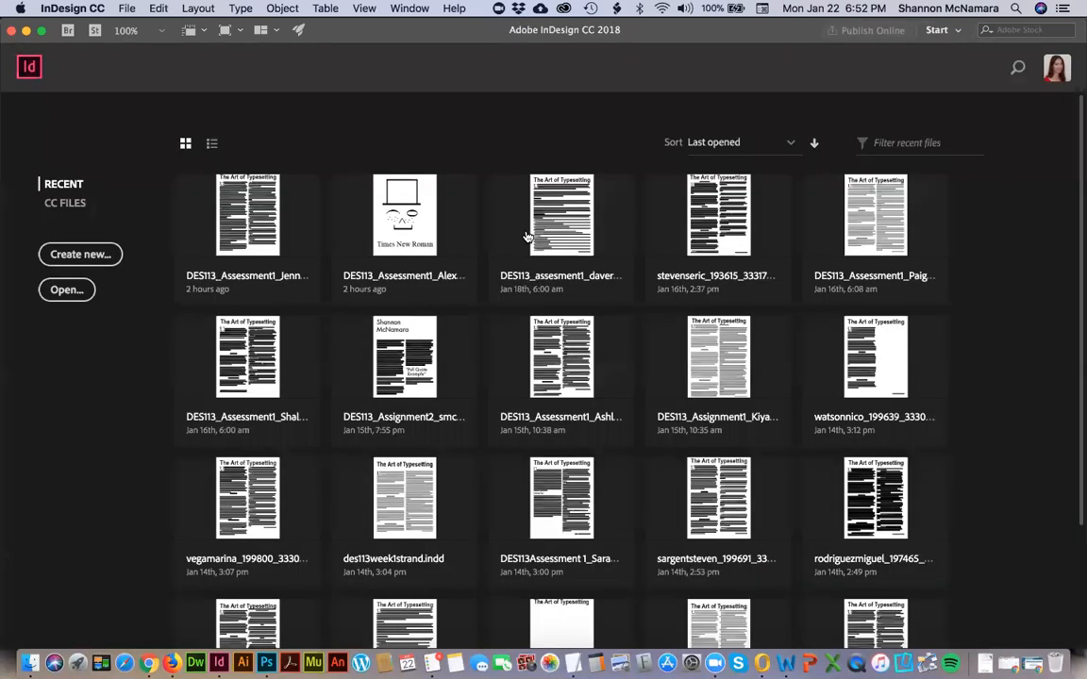
Switch to Chrome and review the assignment instructions for the required invitation size and format.
key("super+Tab")
scroll(526, 367, "up", 10)
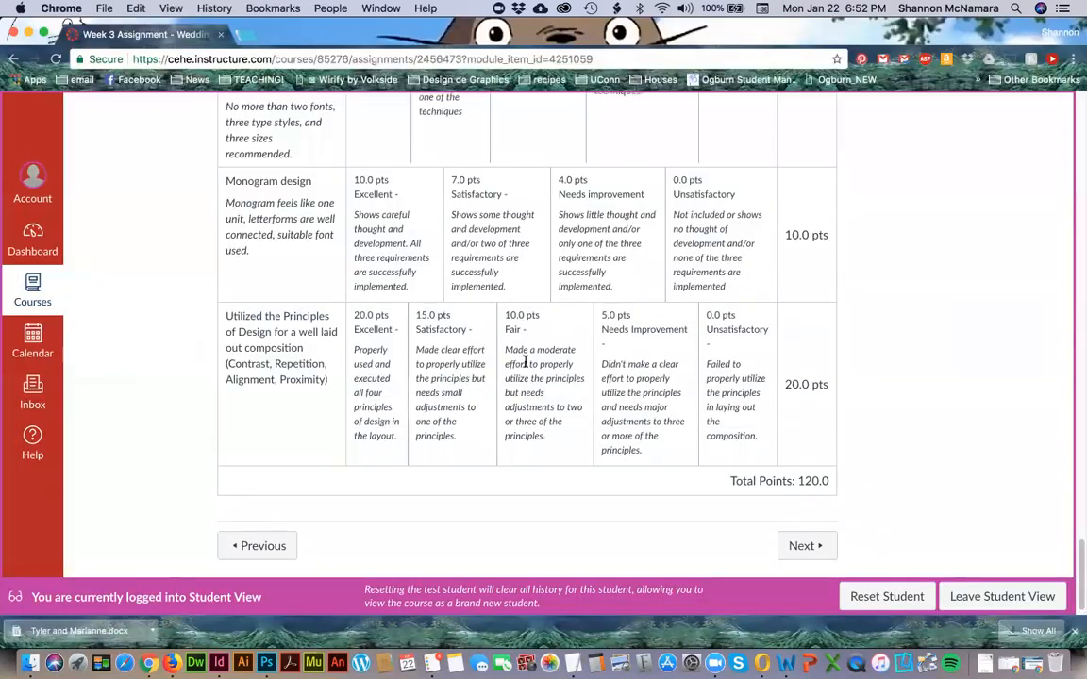
scroll(527, 367, "up", 15)
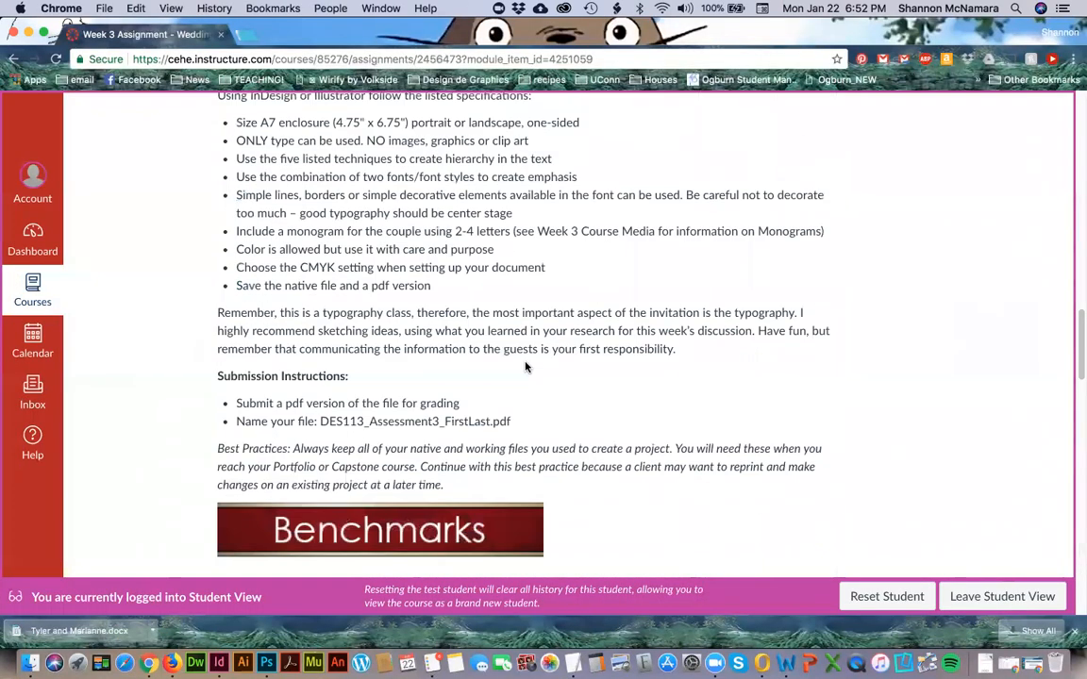
scroll(527, 366, "up", 2)
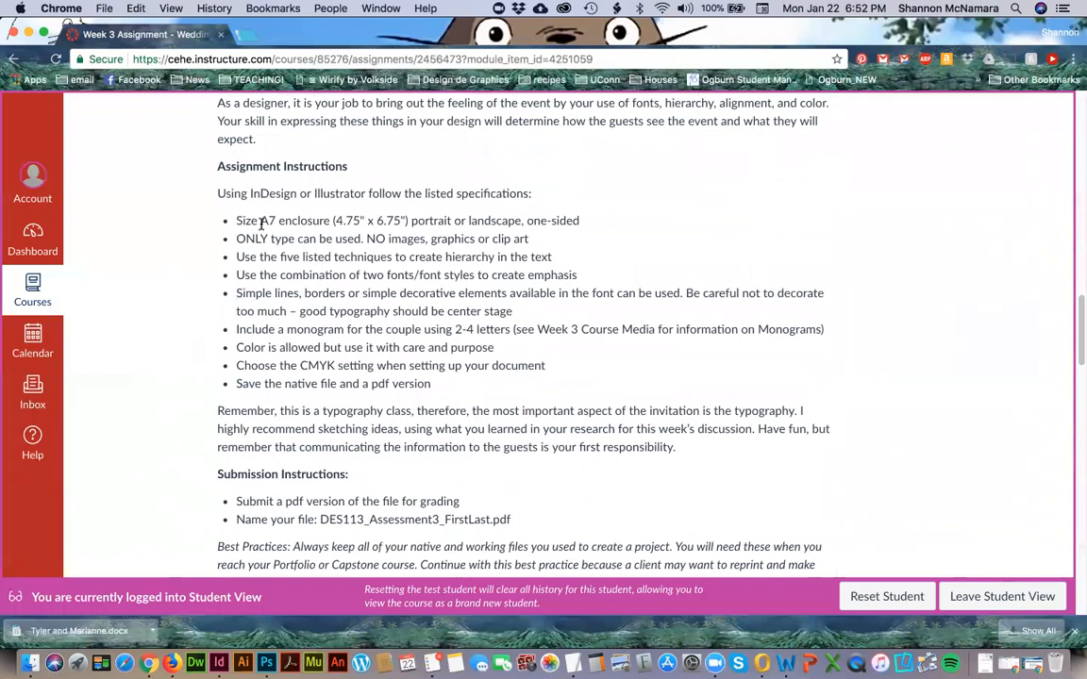
Start a new print document in InDesign and look through all the blank document presets.
key("super+Tab")
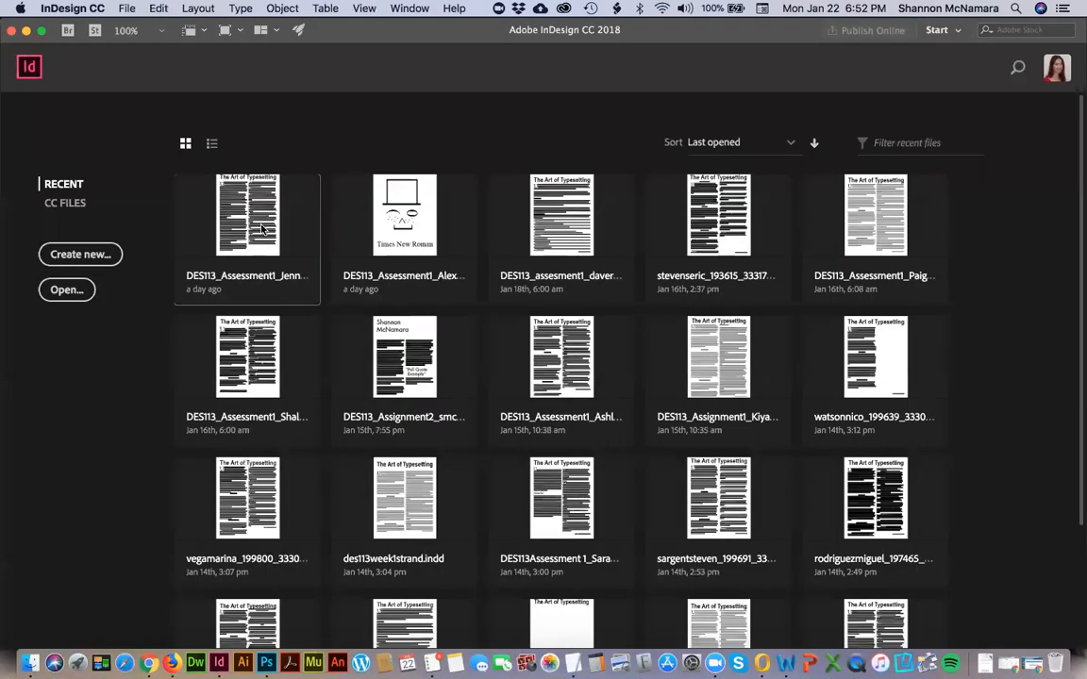
key("super+n")
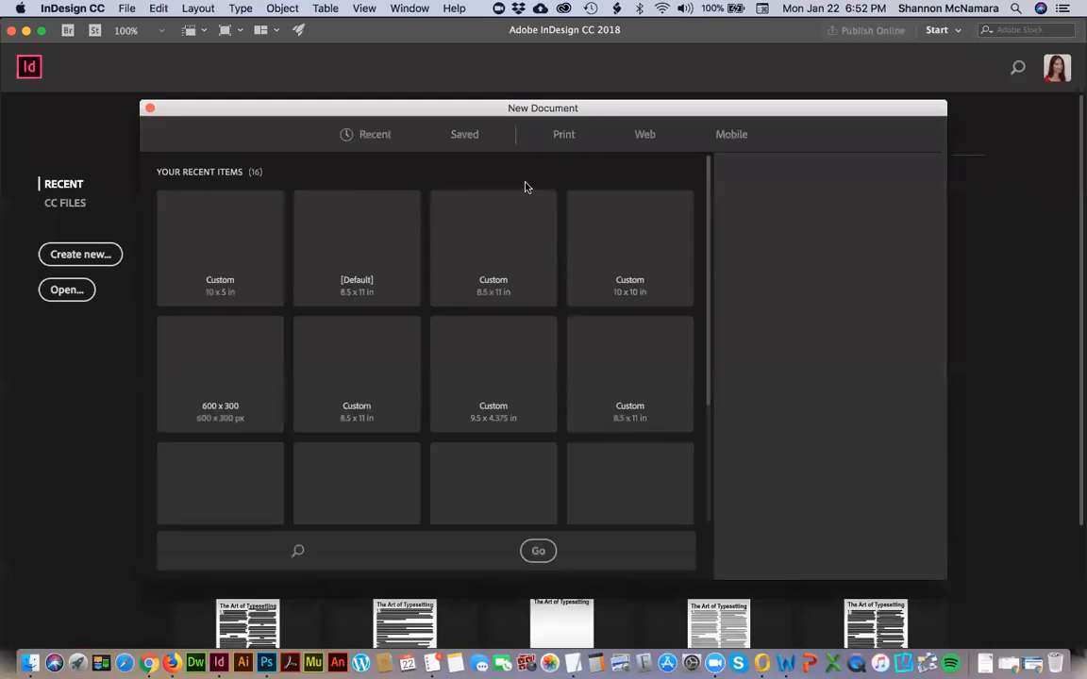
left_click(561, 137)
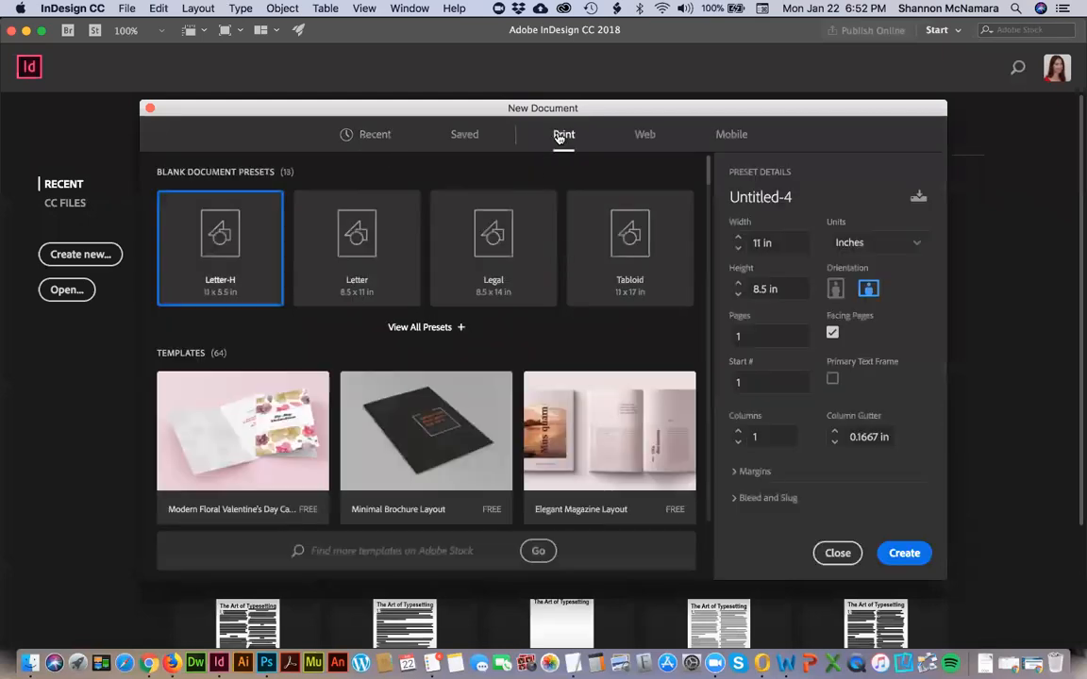
left_click(447, 327)
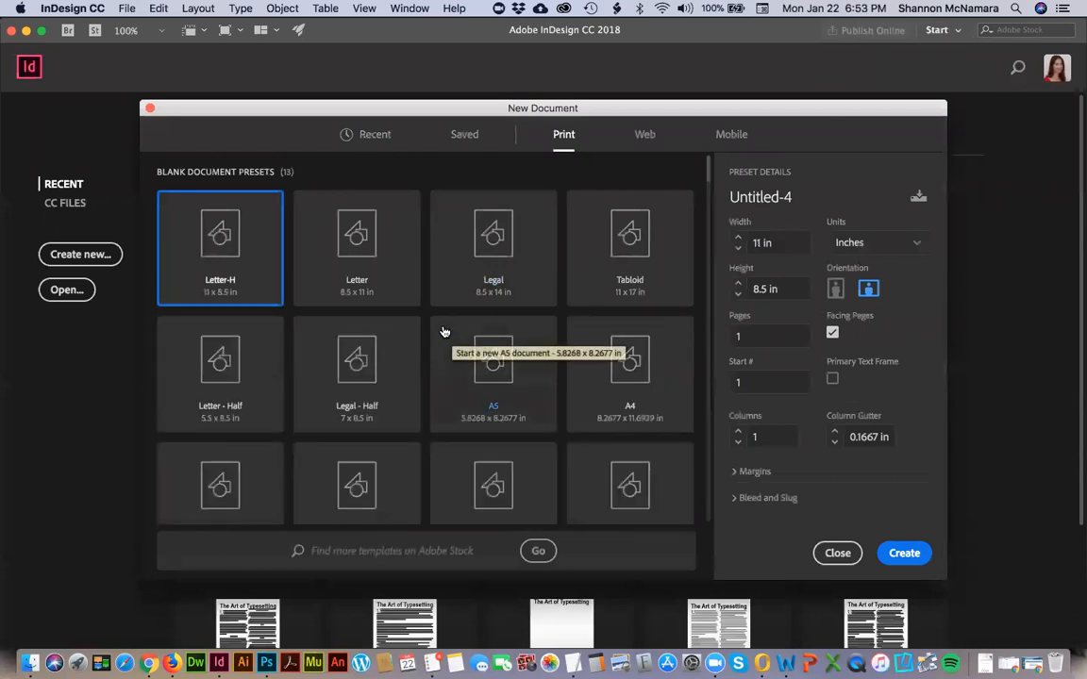
scroll(335, 433, "down", 3)
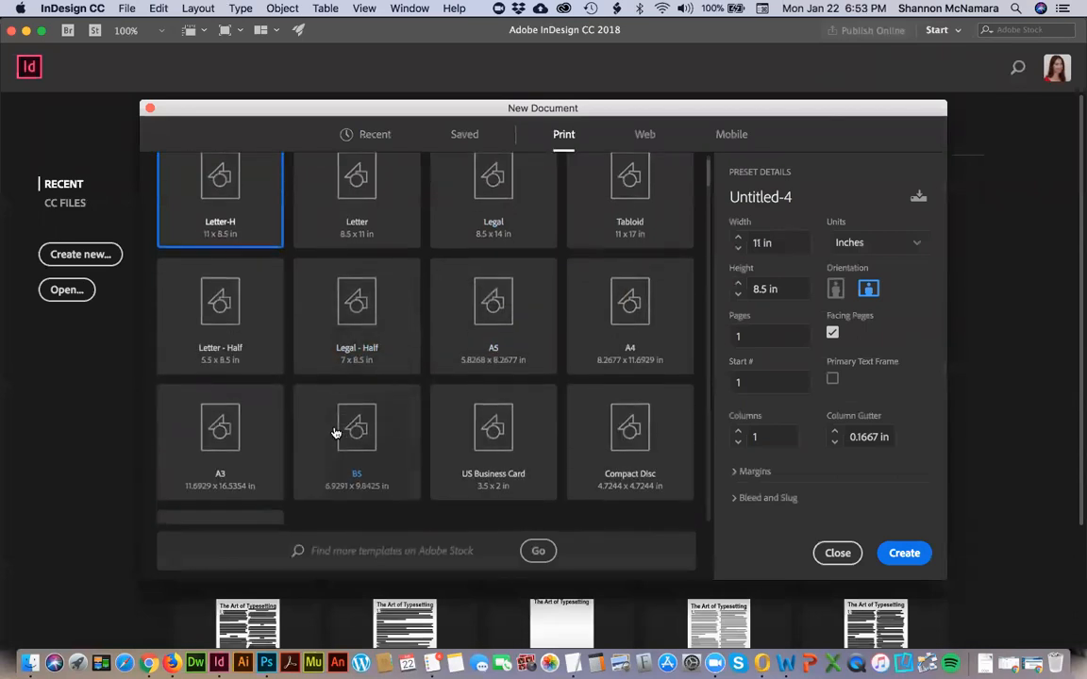
scroll(335, 433, "down", 3)
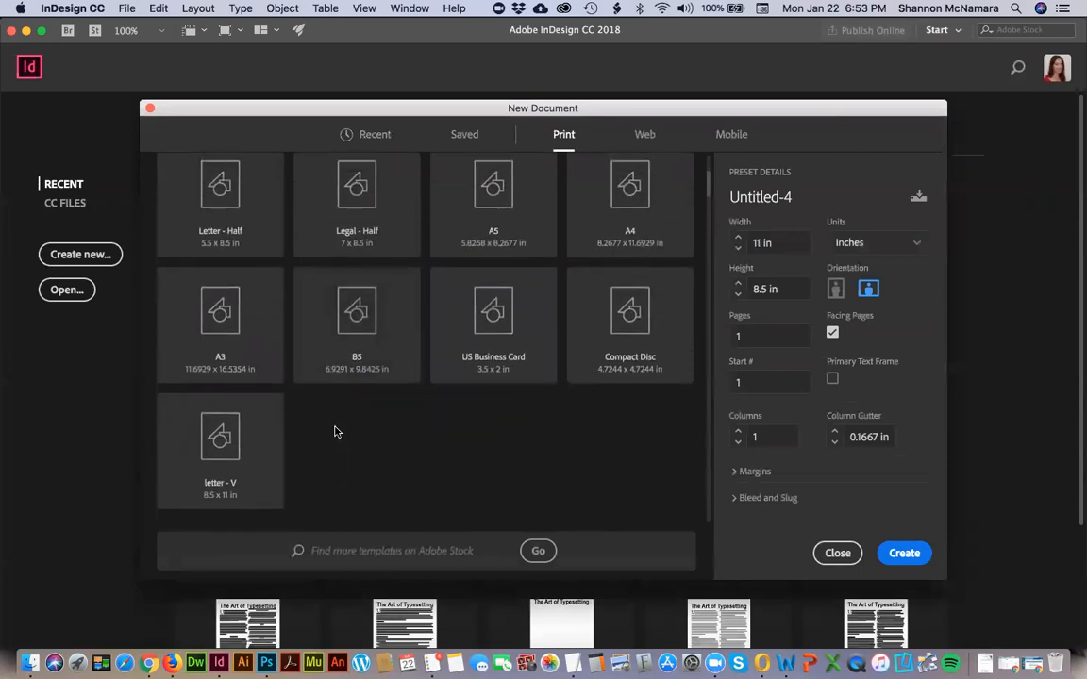
scroll(335, 433, "up", 6)
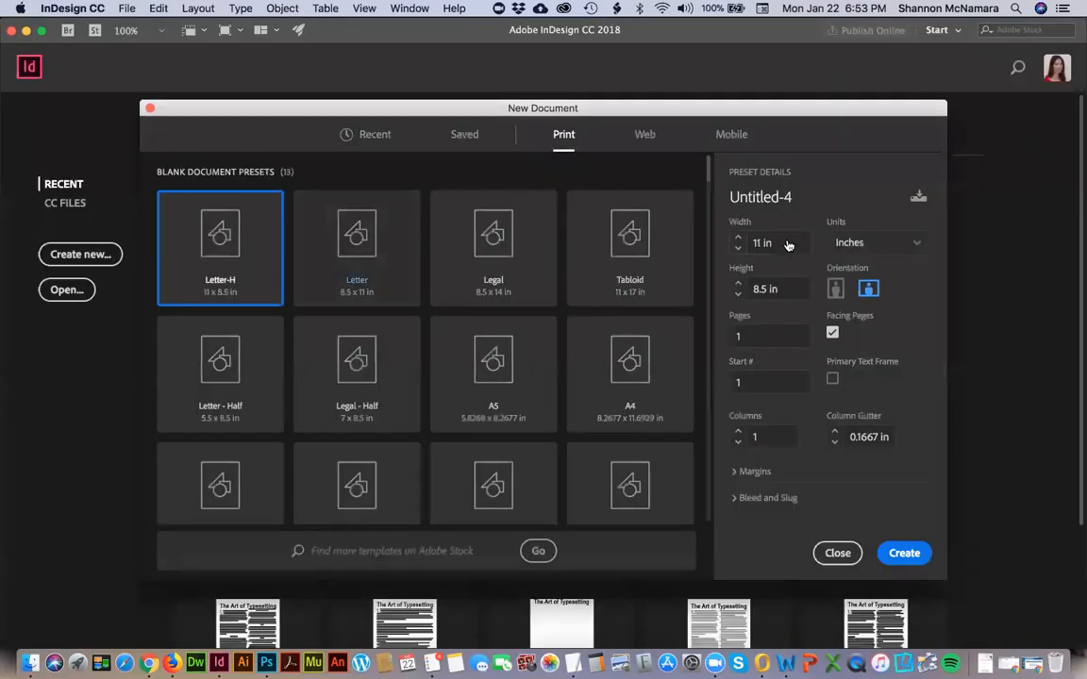
Set the new document's width to 4.75 in and height to 6.75 in, checking the size against the assignment in Chrome.
left_click_drag(789, 243, 737, 242)
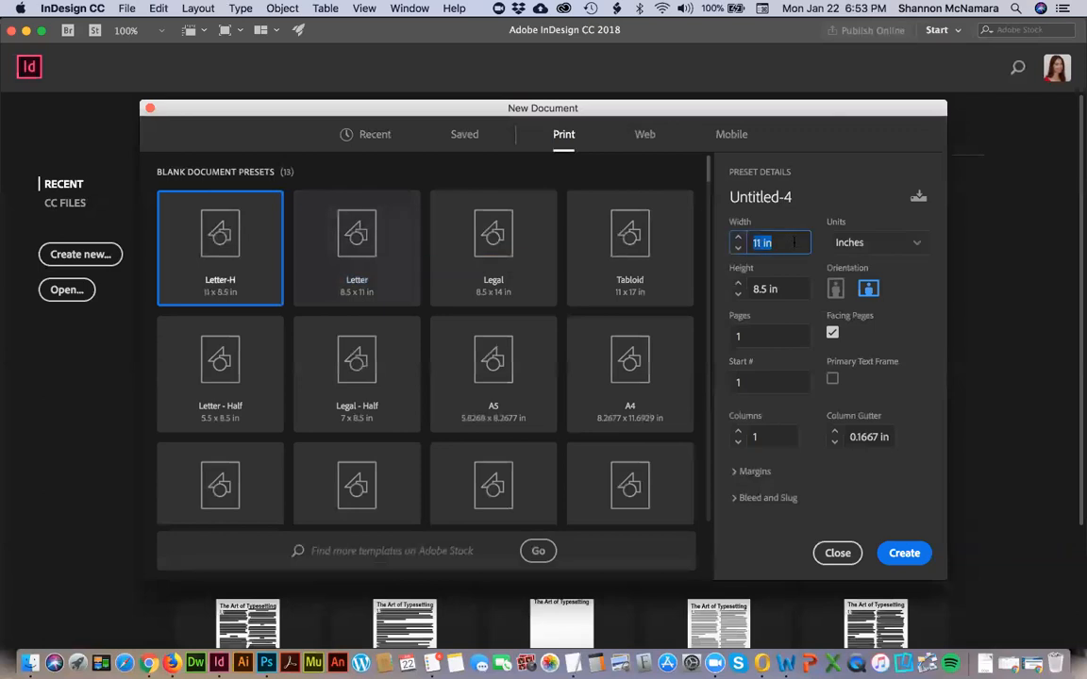
type("4.75")
key("Tab")
type("8.75")
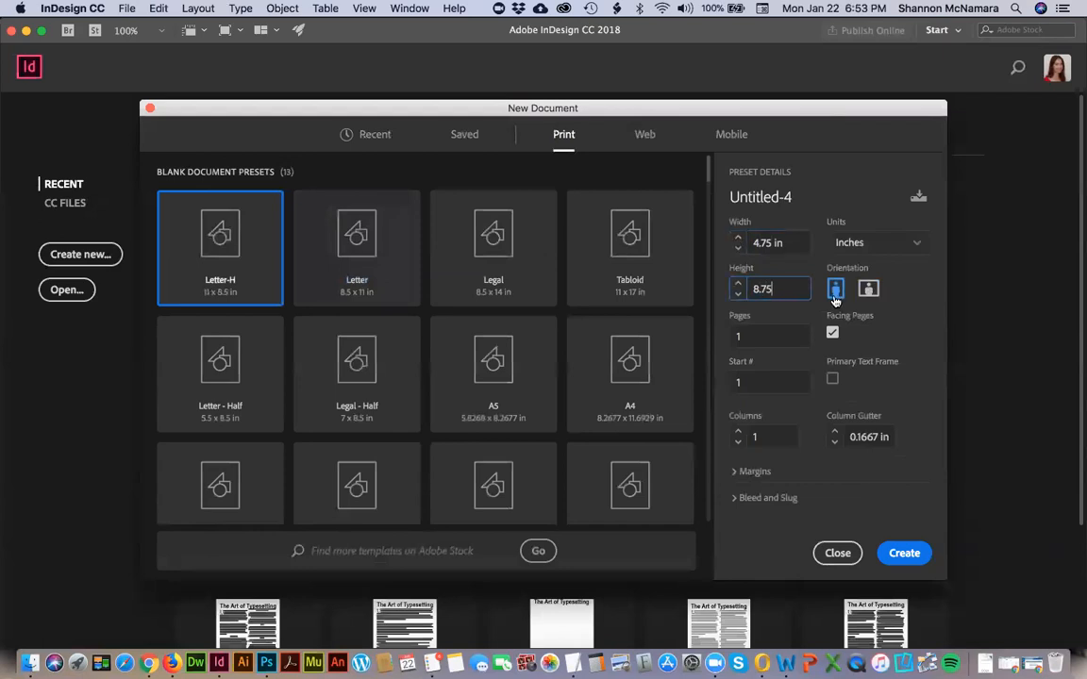
left_click_drag(780, 288, 737, 292)
type("6.")
key("super+Tab")
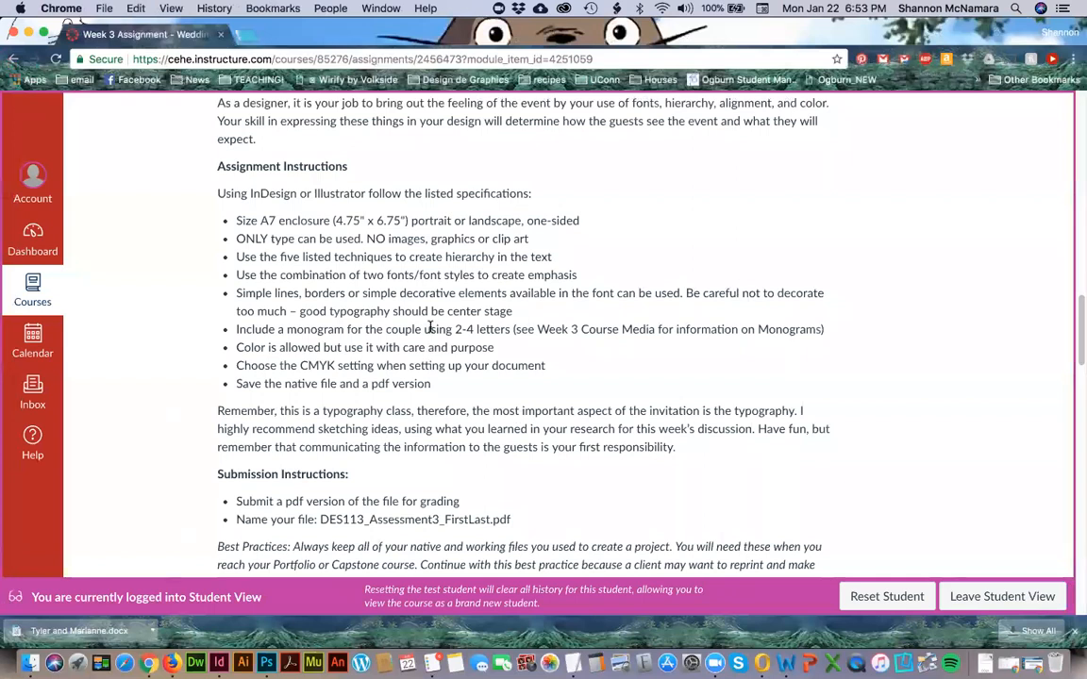
key("super+Tab")
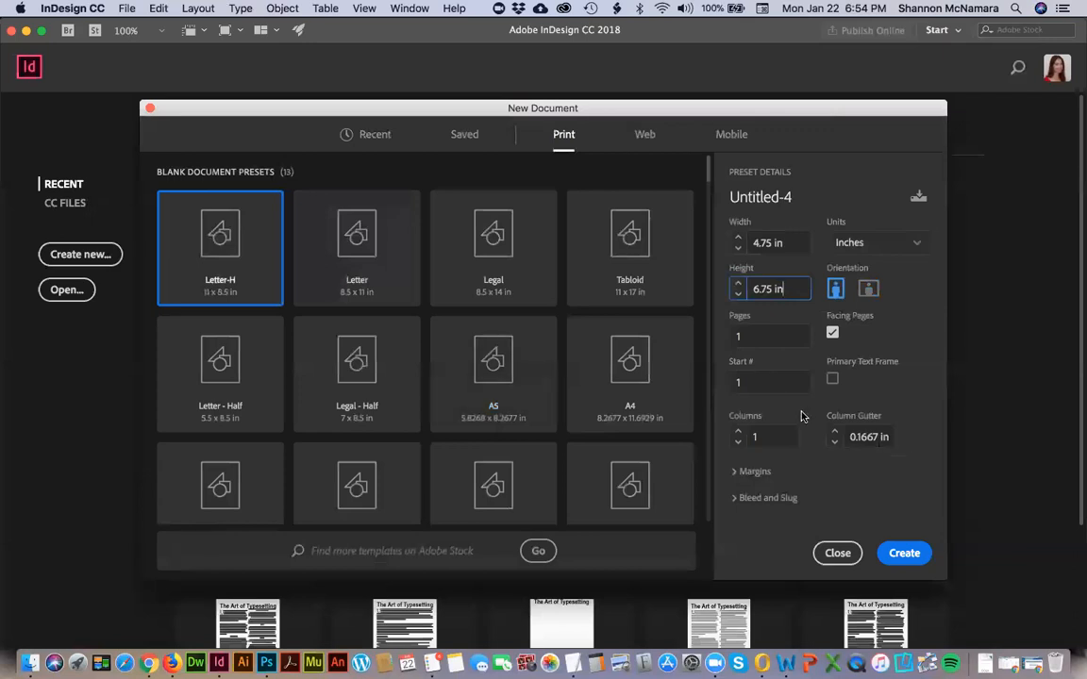
Set a 0.125 in bleed on all sides, expand the margin settings and create the document.
left_click(766, 497)
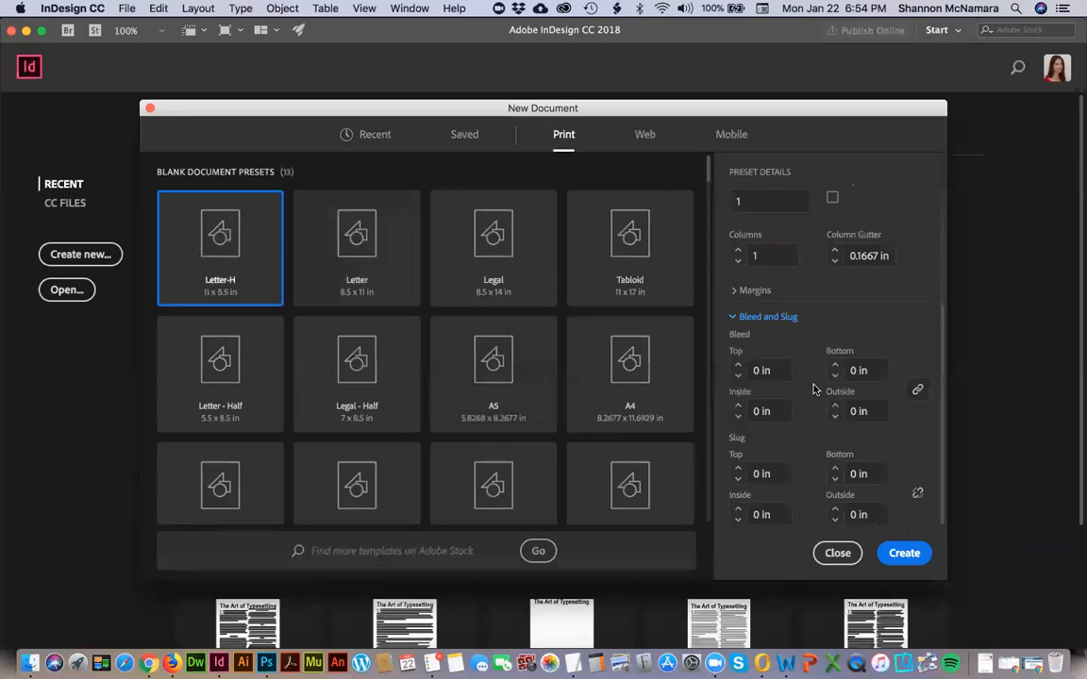
left_click(764, 370)
type(".125")
key("Tab")
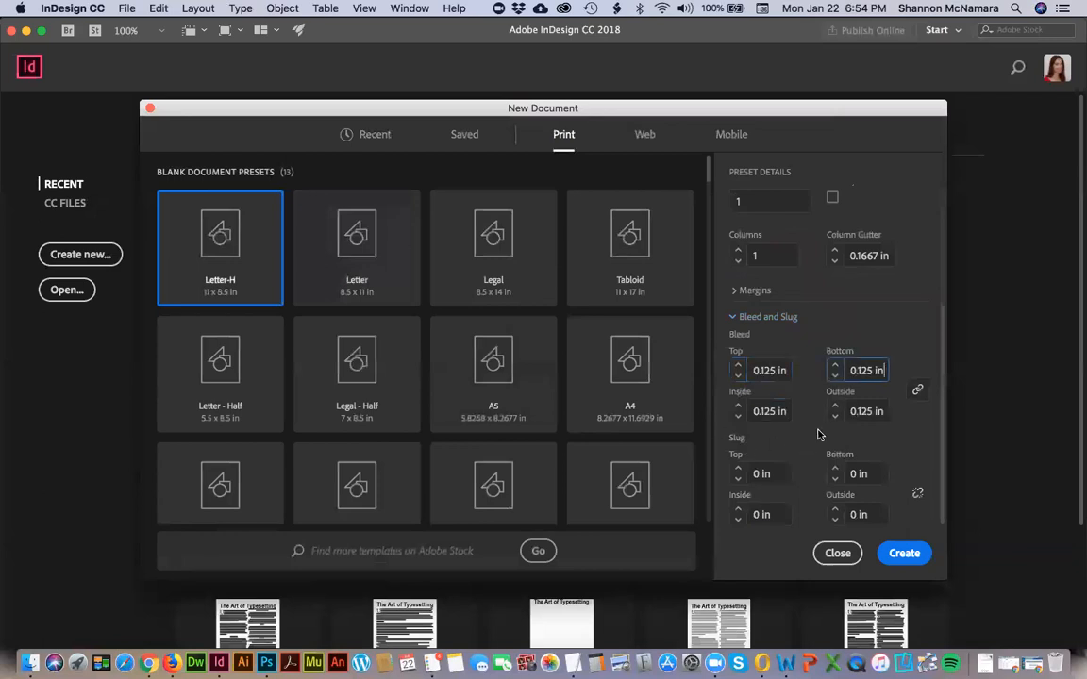
left_click(741, 297)
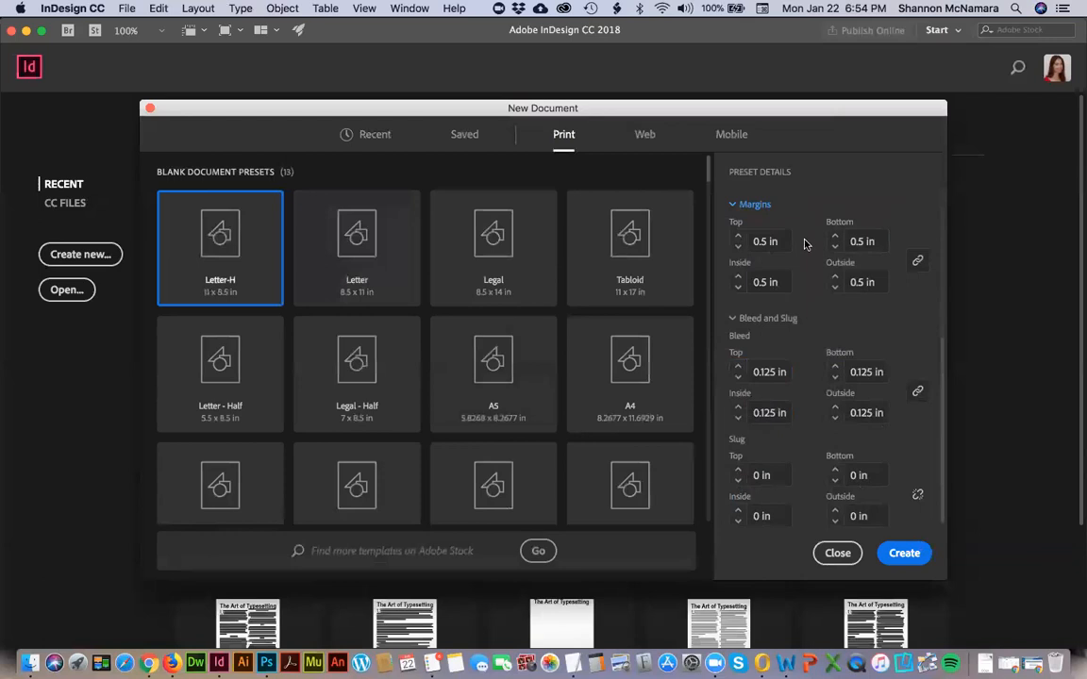
left_click(906, 555)
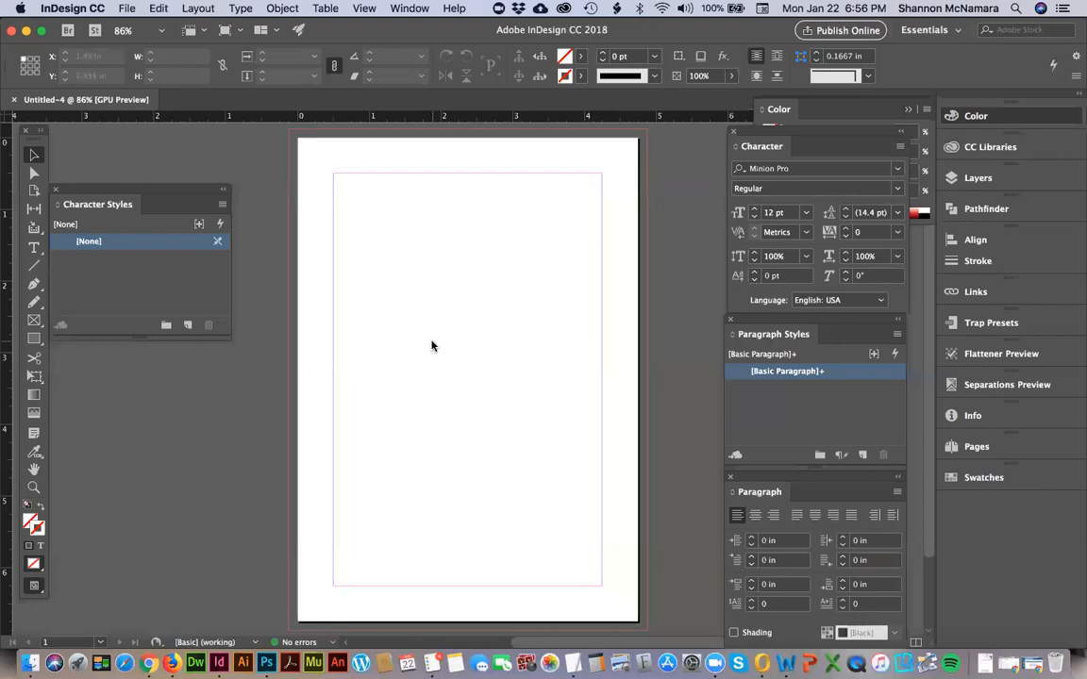
Reread the assignment's typography specifications and couple descriptions in Chrome, and return to InDesign.
key("super+Tab")
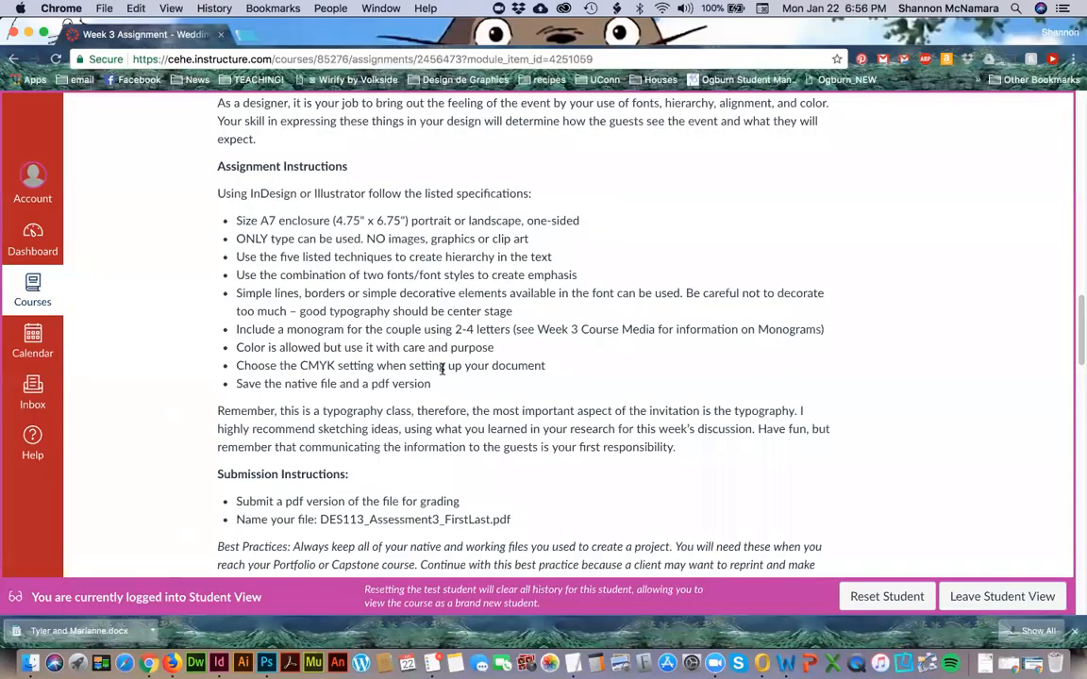
scroll(452, 390, "up", 3)
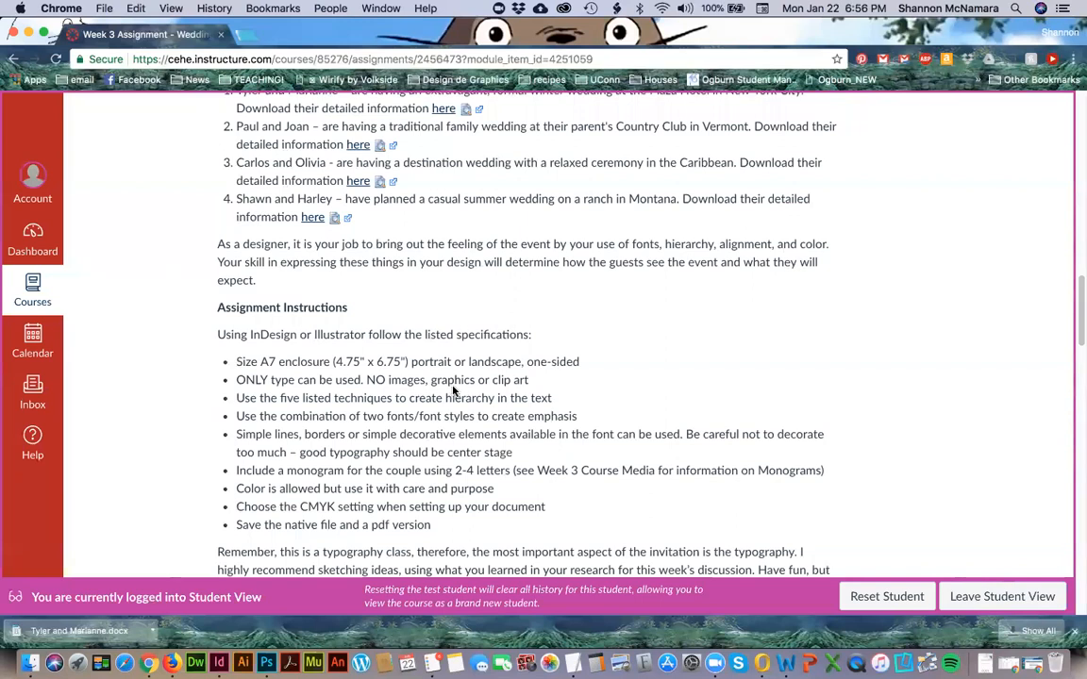
key("super+Tab")
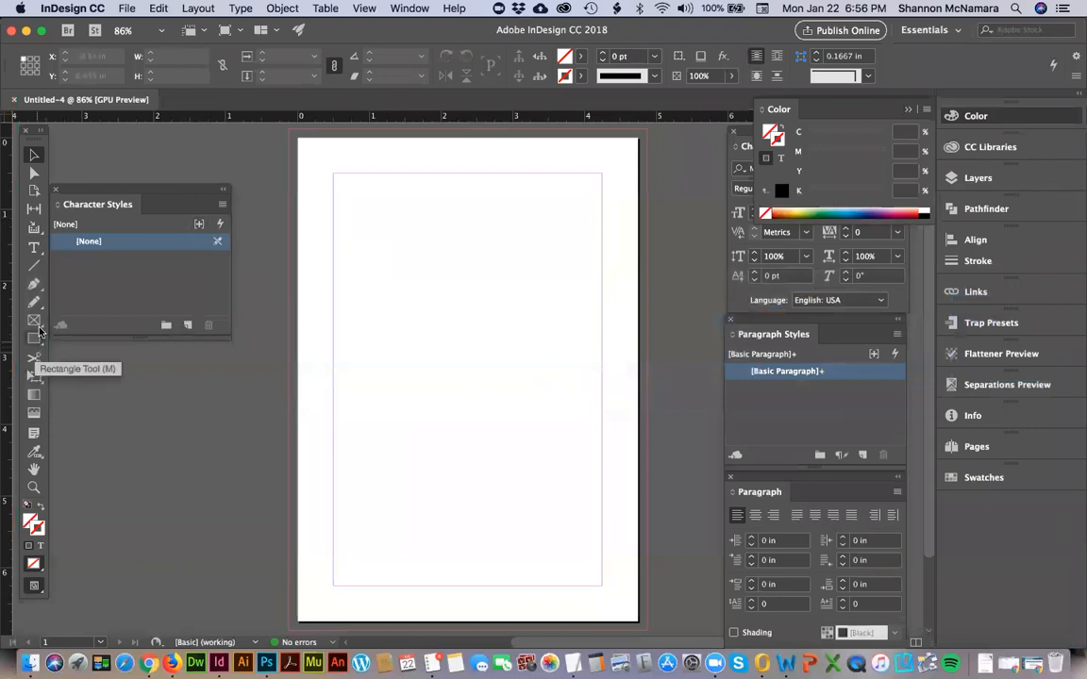
Draw a text frame about 3.5 by 1.5 in just below the top margin and enter "Shhh" in the Script-class font Alana Bold.
left_click(34, 247)
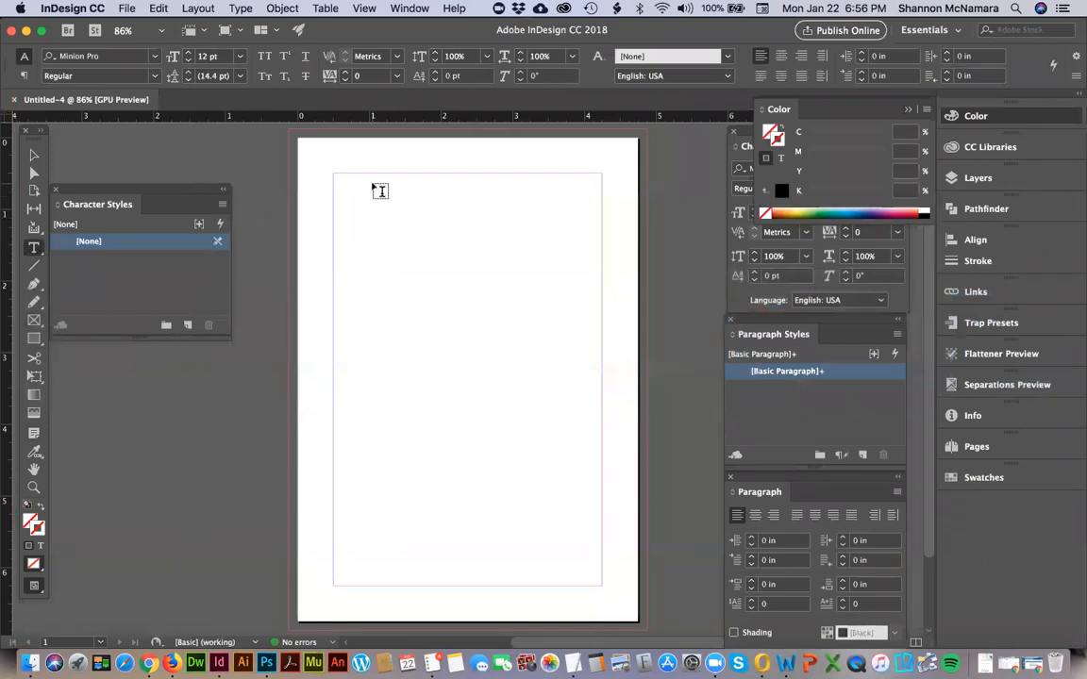
left_click_drag(356, 194, 600, 292)
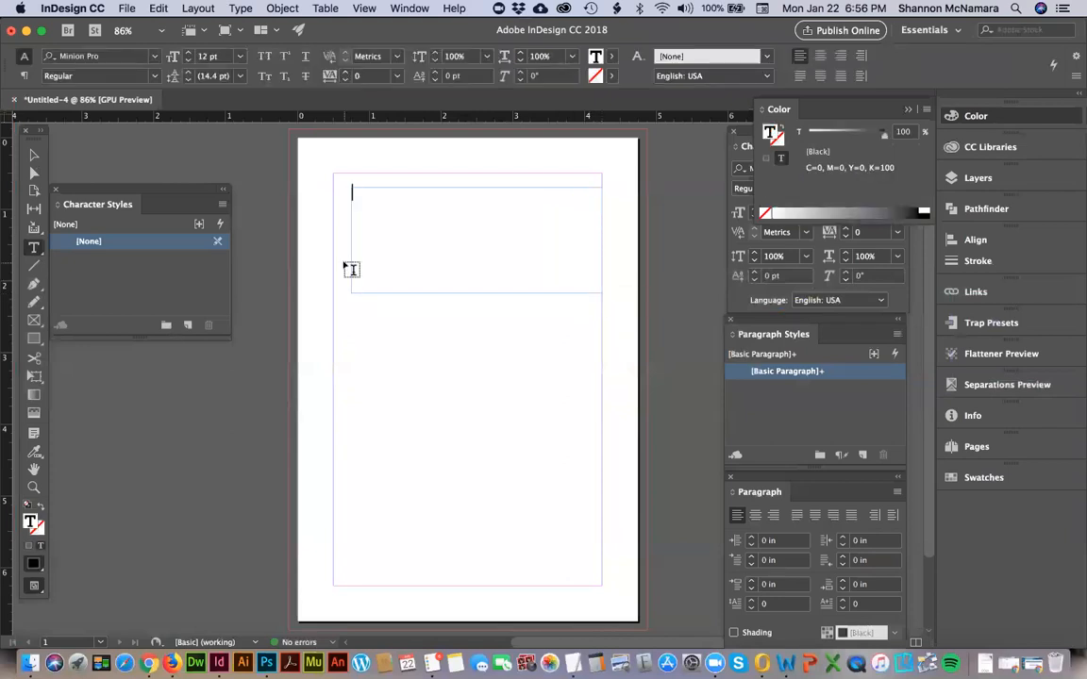
left_click(156, 59)
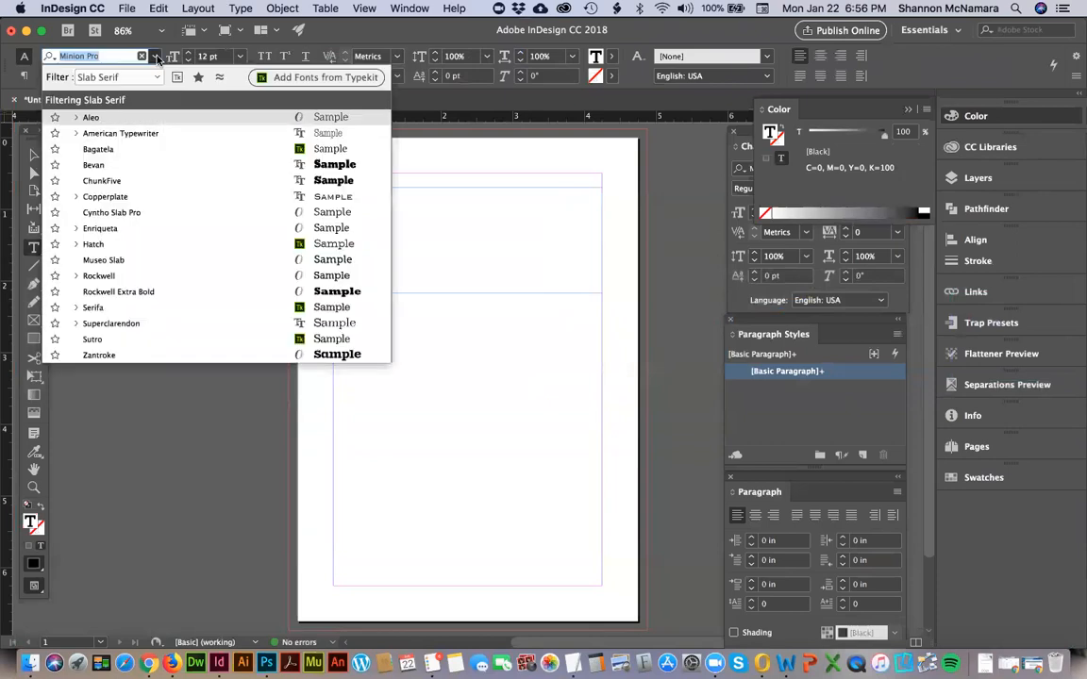
left_click(111, 79)
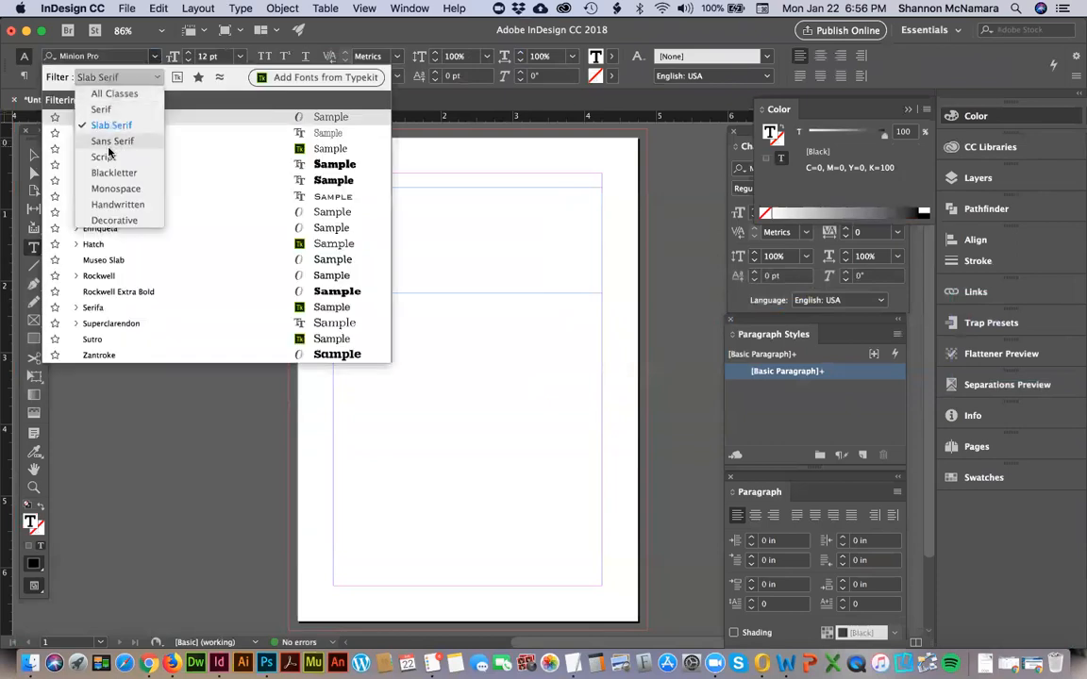
left_click(104, 157)
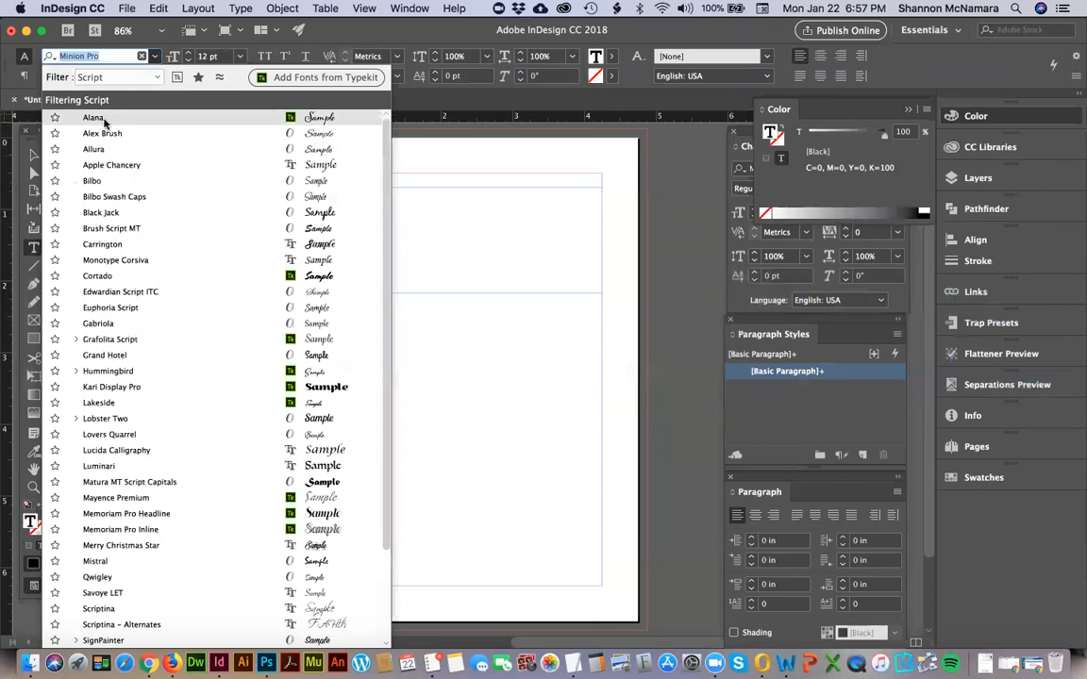
left_click(401, 331)
type("Shhh")
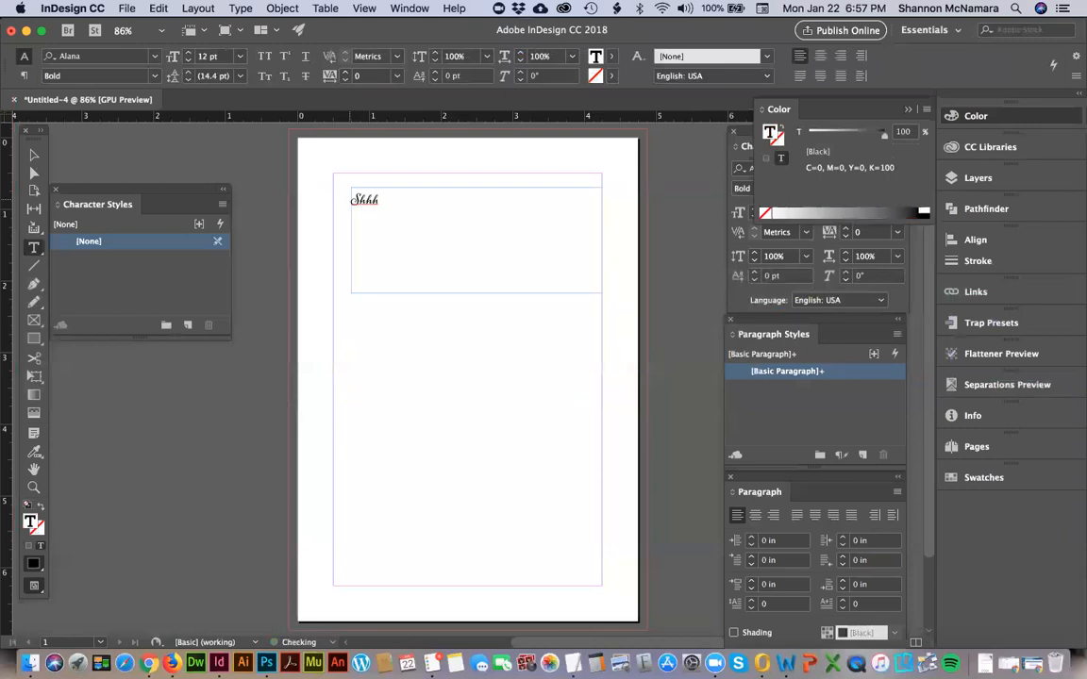
type("h")
Complete the heading as "Shhhh…" with a trailing ellipsis and enlarge it to 56 pt.
key("BackSpace")
key("super+a")
key("super+shift+period")
key("super+shift+period")
key("super+shift+period")
key("super+shift+period")
key("super+shift+period")
key("super+shift+period")
key("super+shift+period")
key("super+shift+period")
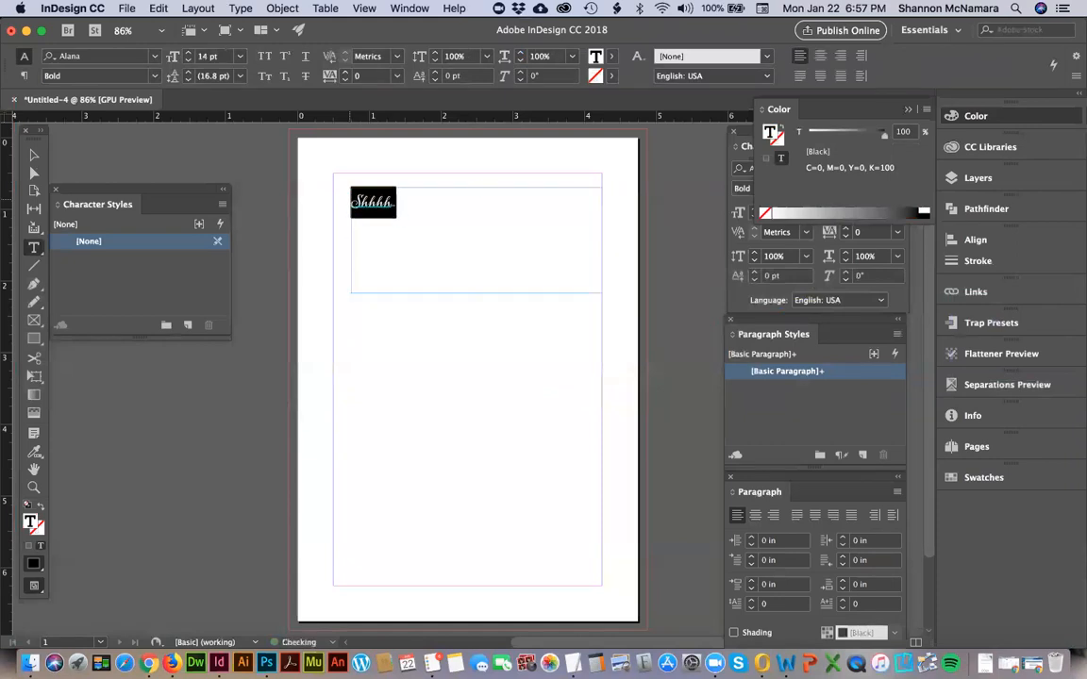
key("super+shift+period")
key("super+shift+period")
key("super+shift+period")
key("super+shift+period")
key("super+shift+period")
key("super+shift+period")
key("super+shift+period")
key("super+shift+period")
key("super+shift+period")
key("super+shift+period")
key("super+shift+period")
key("super+shift+period")
key("super+shift+period")
key("super+shift+period")
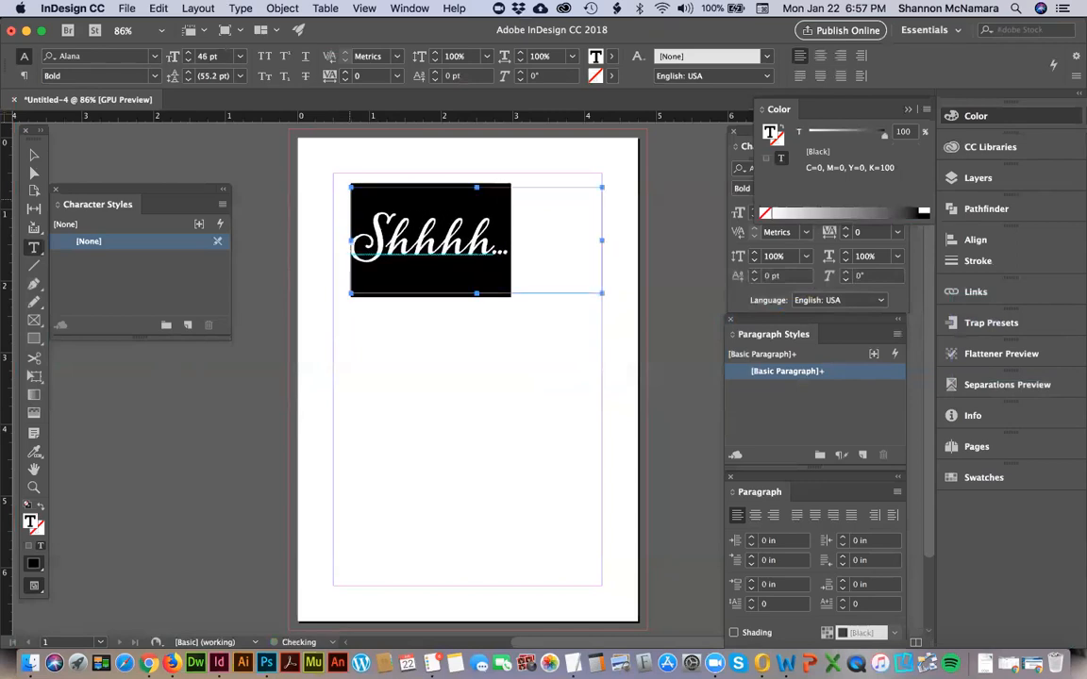
Try deleting the ellipsis at the end of the heading and restore it.
key("Right")
key("shift+Left")
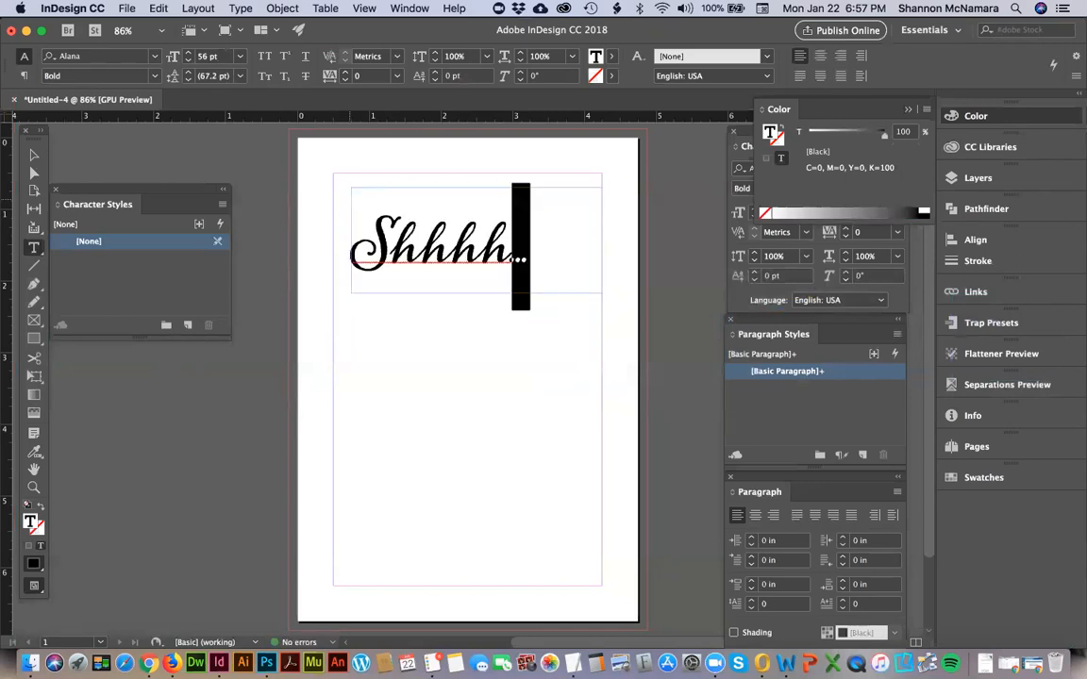
key("BackSpace")
key("super+z")
key("BackSpace")
key("super+z")
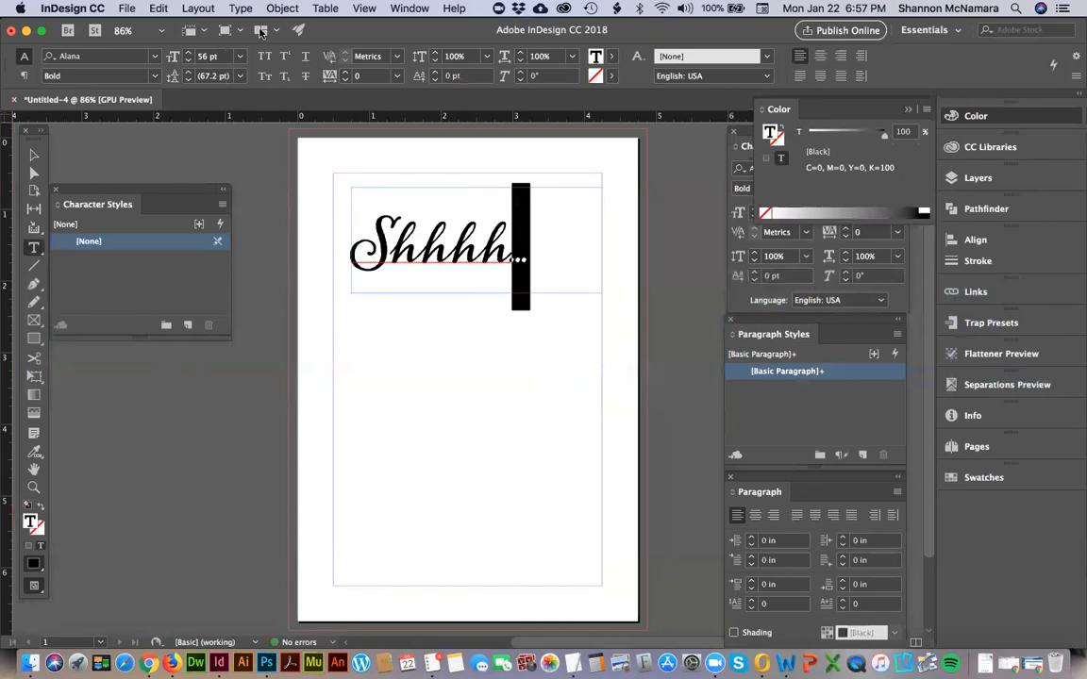
Set the tracking of the ellipsis at the end of the heading to 130.
left_click(744, 138)
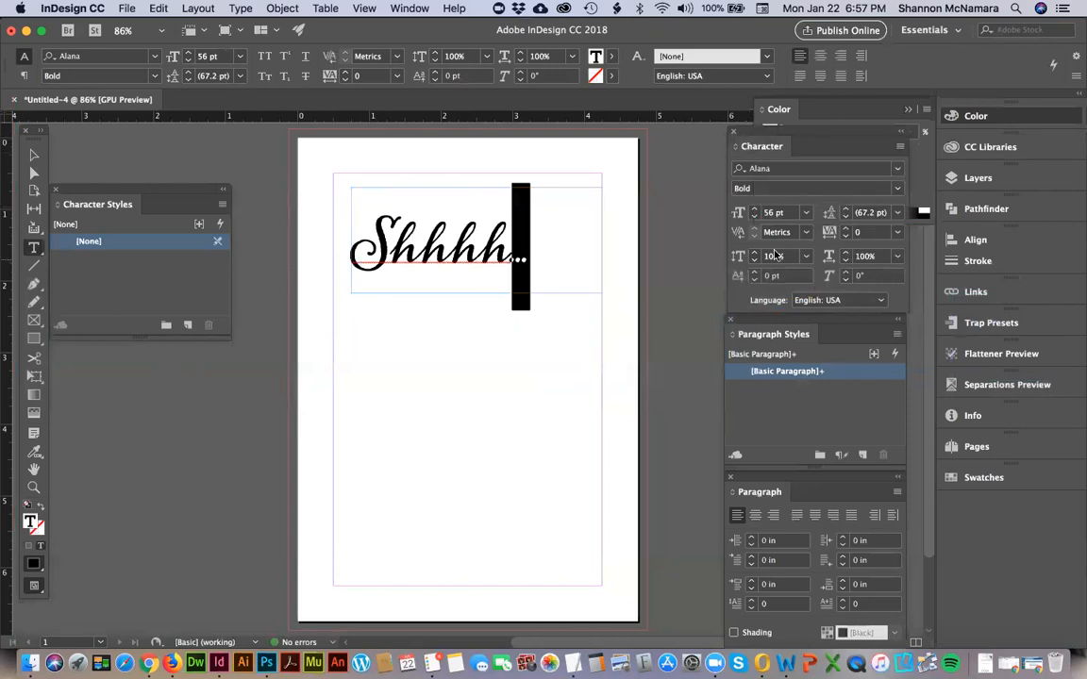
left_click(836, 231)
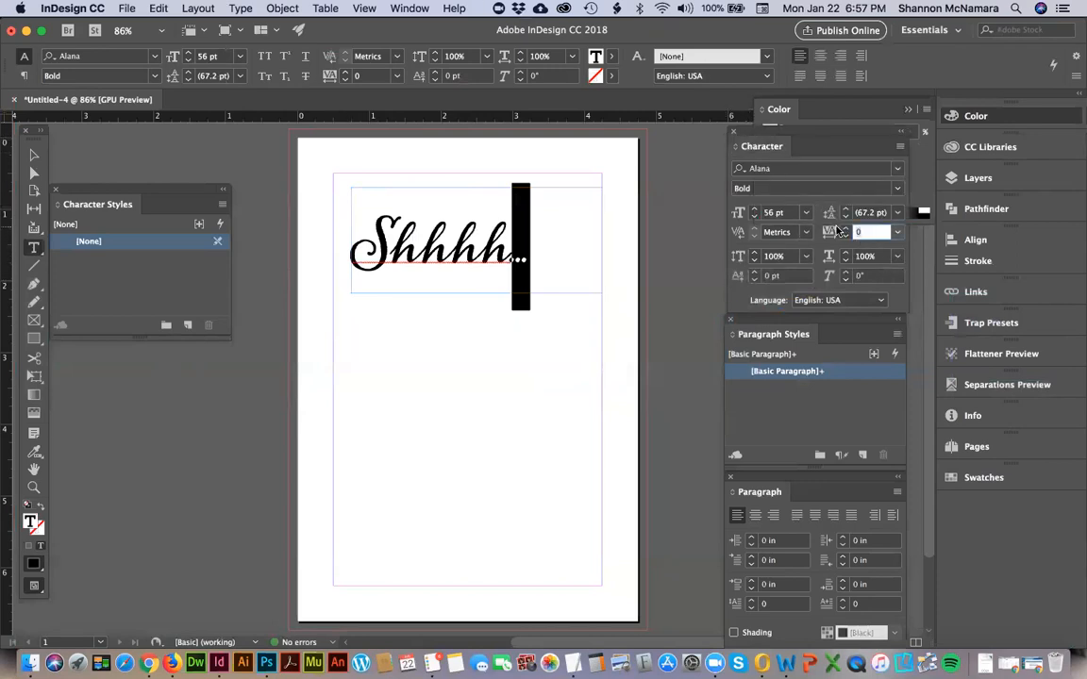
type("10")
key("Return")
key("Up")
key("Up")
key("Up")
key("Up")
key("Up")
key("Up")
key("Up")
key("Return")
Replace the heading's ellipsis character with three separately entered periods.
key("Right")
key("shift+Left")
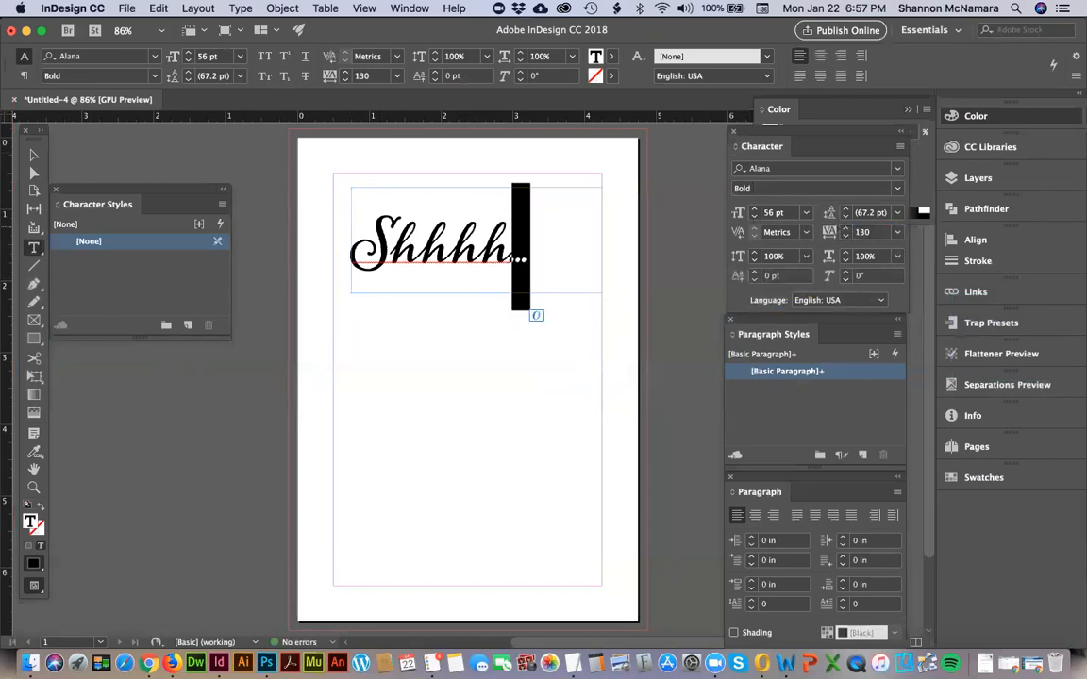
type("..")
key("Left")
key("Left")
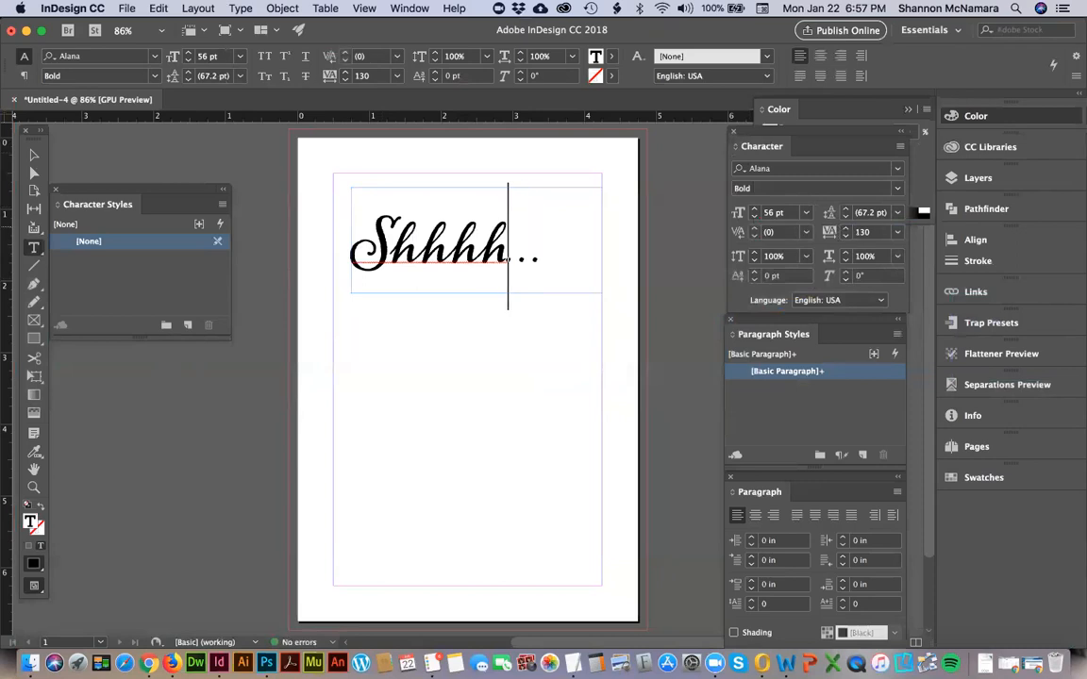
Set the tracking of the last "h" in the heading to 80.
key("shift+Left")
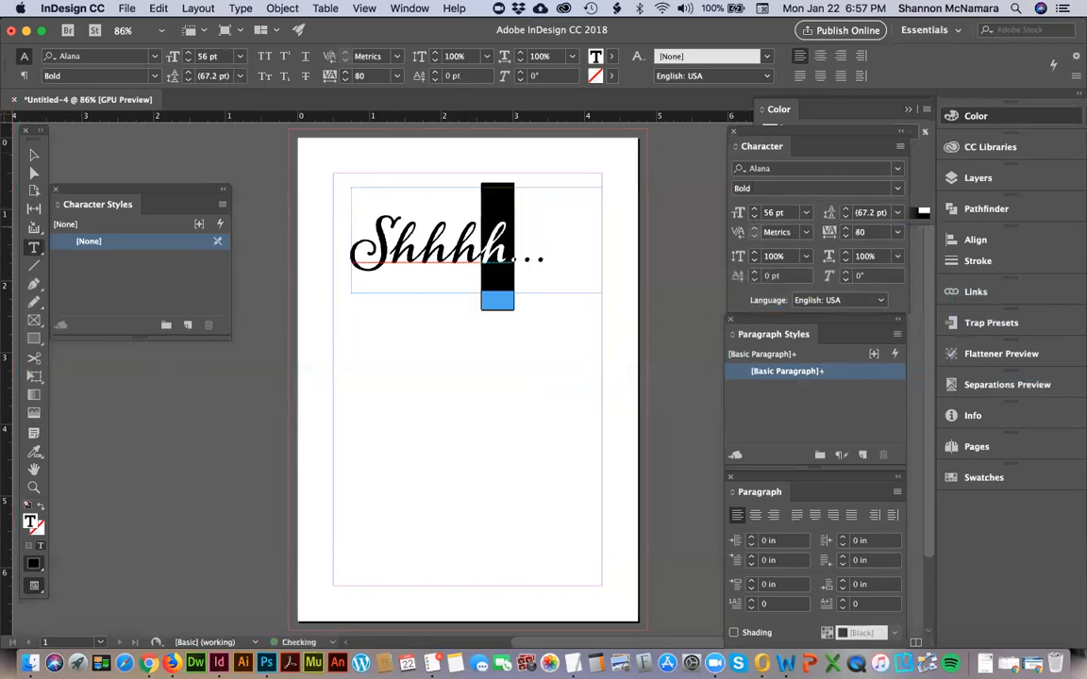
key("Right")
key("alt+shift+Left")
Enlarge the whole "Shhhh..." heading to 68 pt.
key("Left")
key("shift+Right")
key("shift+Right")
key("shift+Right")
key("shift+Right")
key("shift+Right")
key("shift+Right")
key("shift+Right")
key("shift+Right")
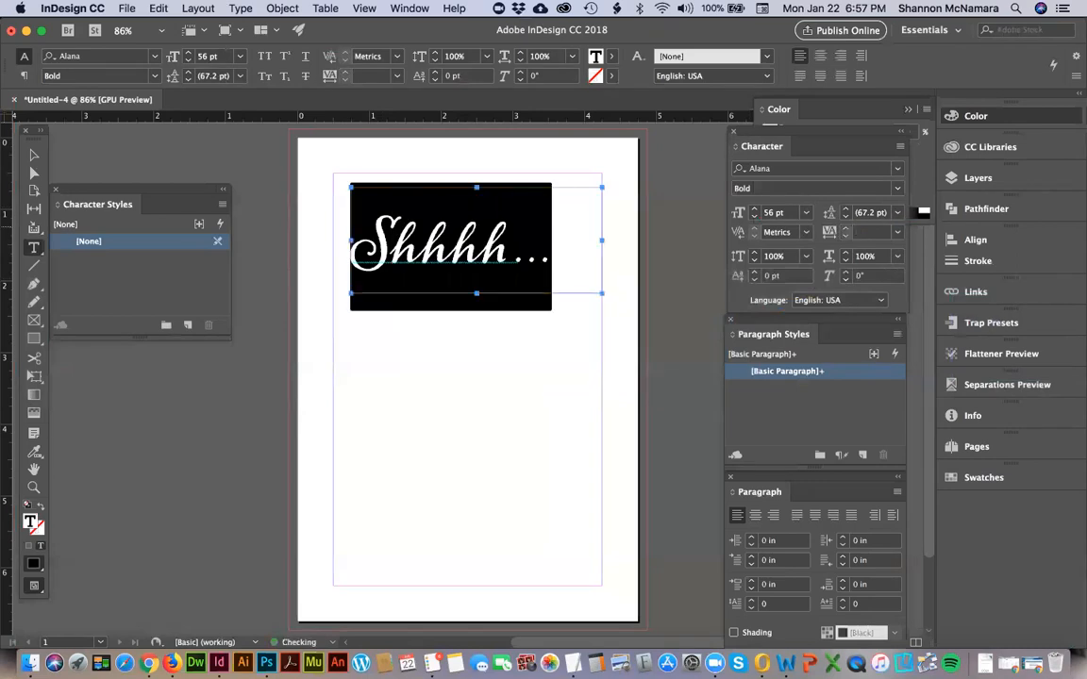
key("super+shift+period")
key("super+shift+period")
key("super+shift+period")
key("super+shift+period")
key("super+shift+period")
key("super+shift+period")
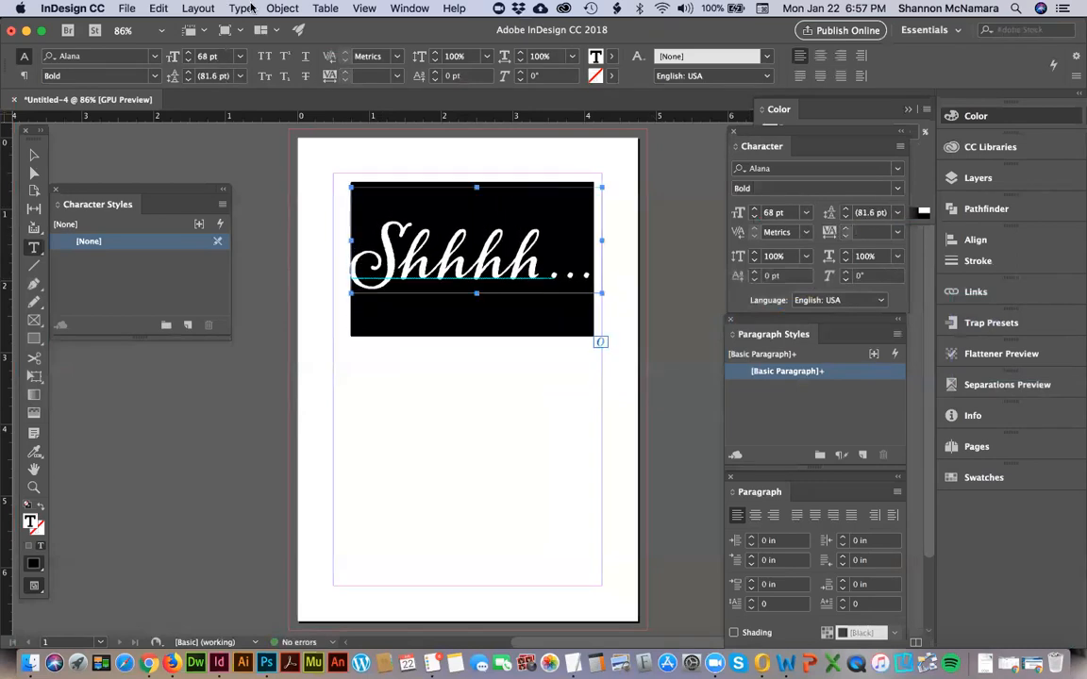
Shorten the heading's text frame to about 1.26 in high and move it up to the top margin at Y 0.5 in.
left_click(33, 154)
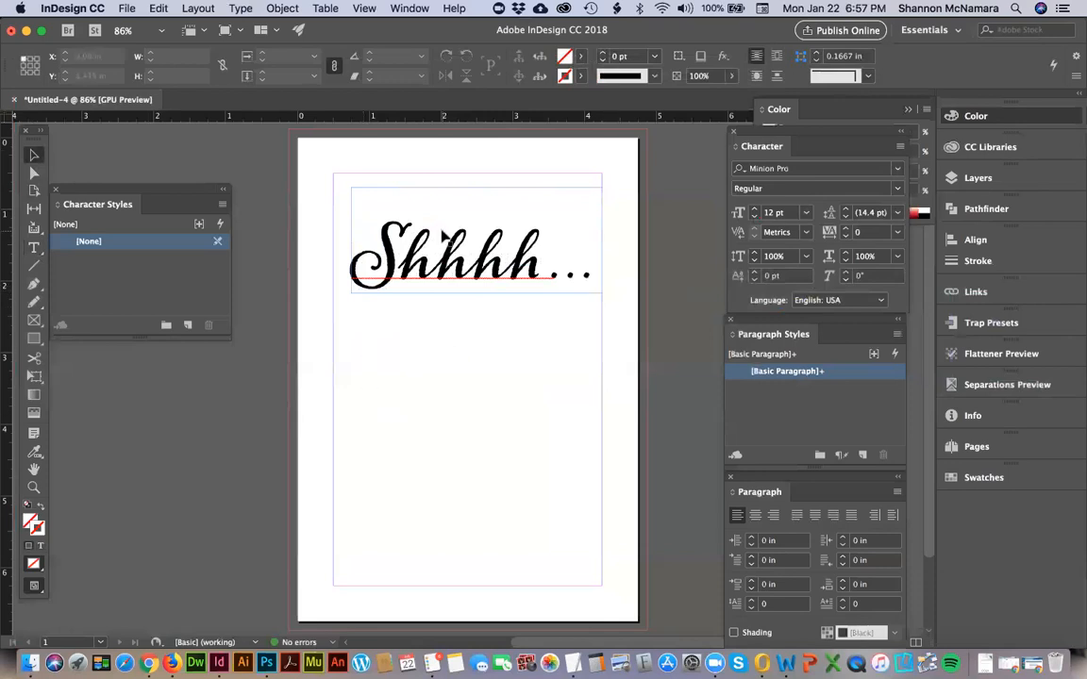
left_click(471, 199)
left_click_drag(477, 187, 477, 202)
left_click_drag(460, 267, 465, 240)
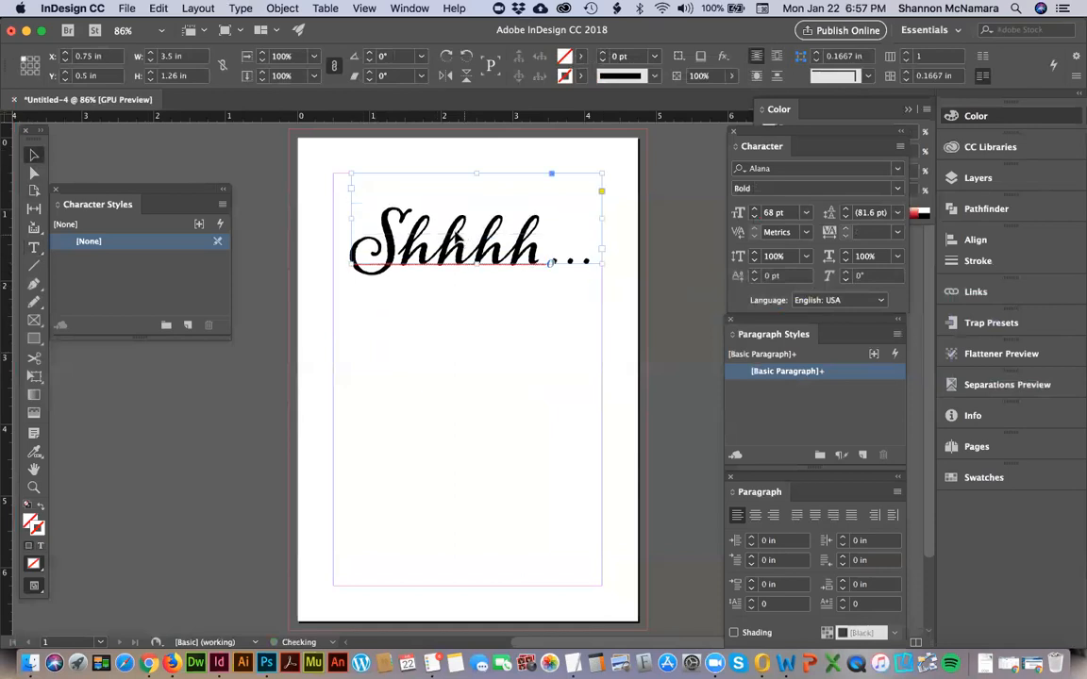
left_click(432, 365)
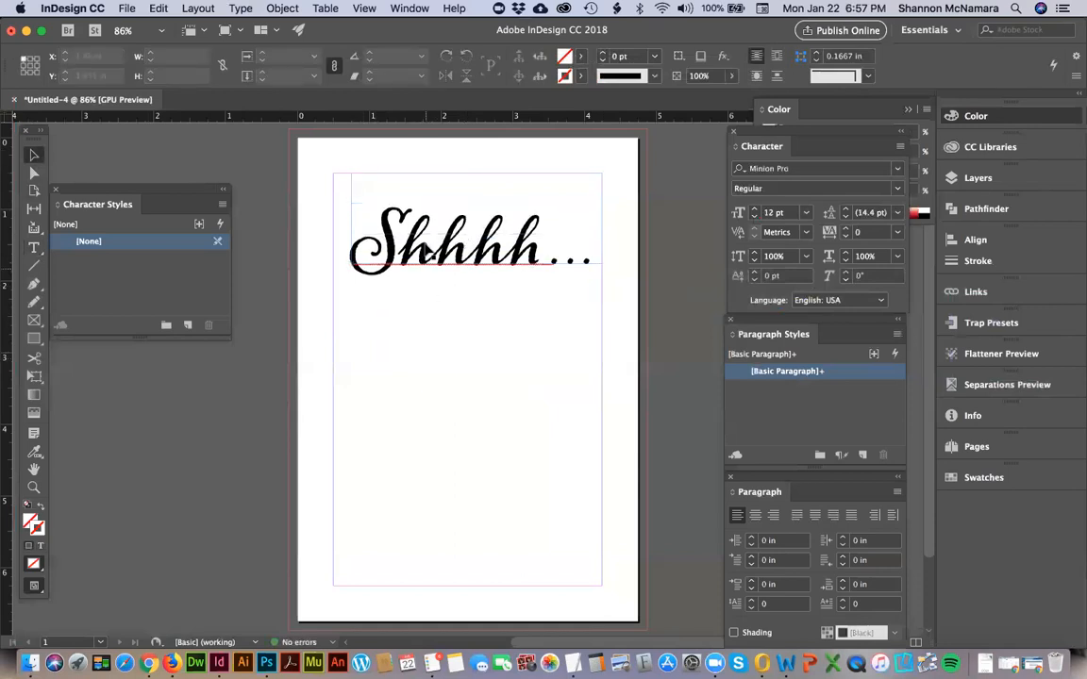
Draw a text frame about 3.75 by 1.2 in from margin to margin just below the heading.
left_click(421, 274)
left_click(207, 447)
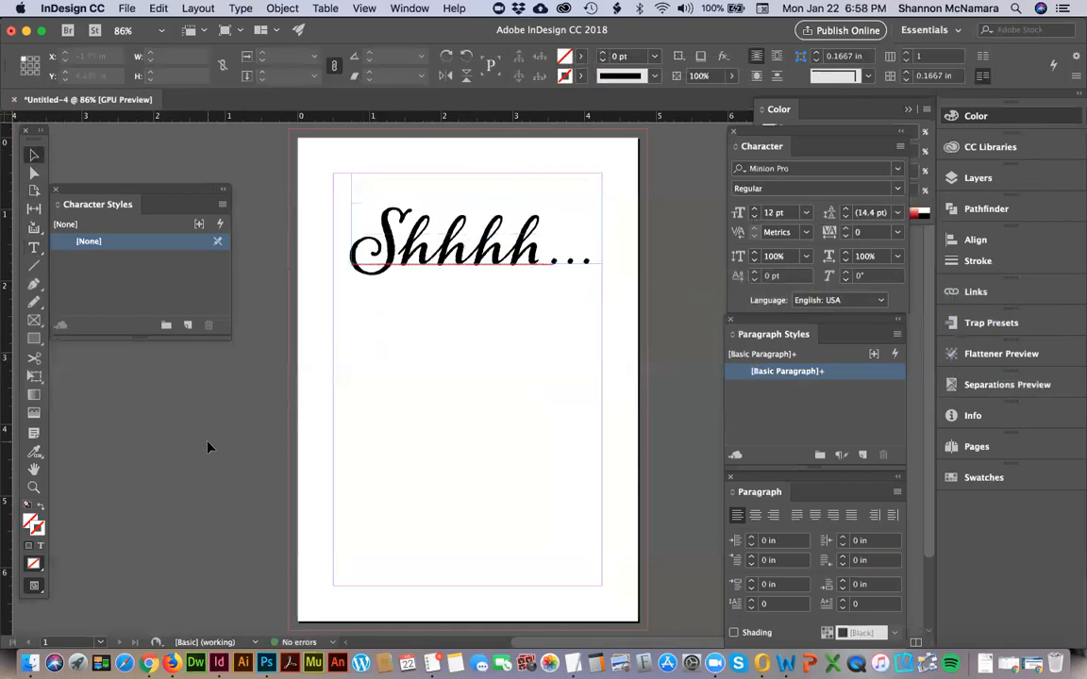
left_click(34, 247)
left_click_drag(336, 283, 600, 365)
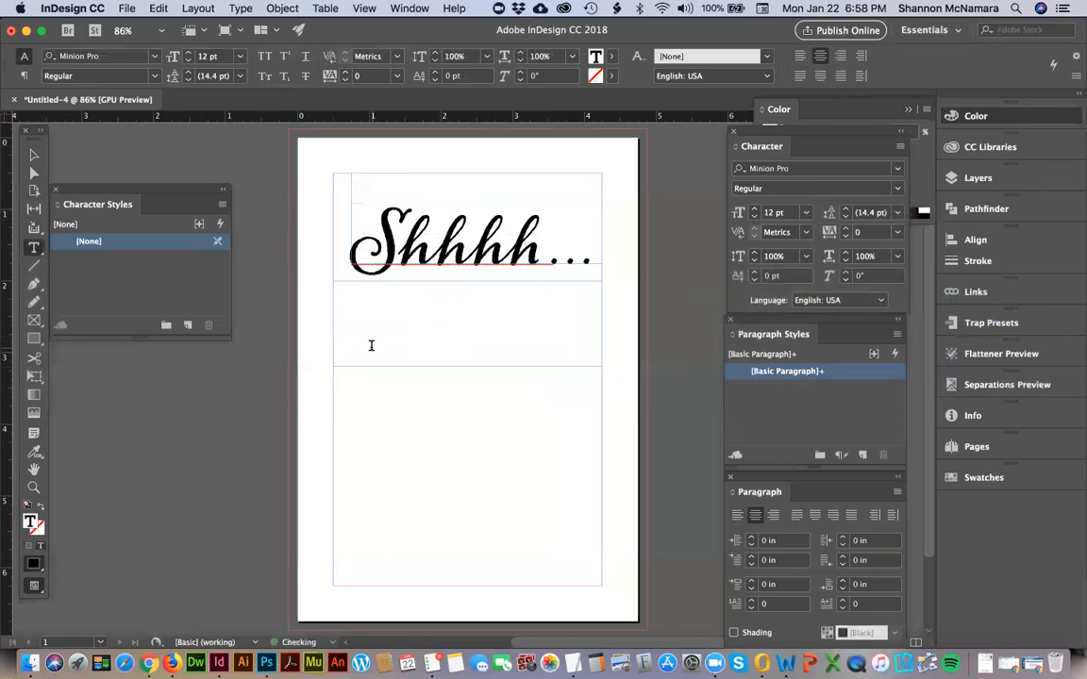
Enter "It's A Surprise Birthday" and "Party" on two lines in the frame below the heading.
type("It's A Surprise Birthday")
key("Return")
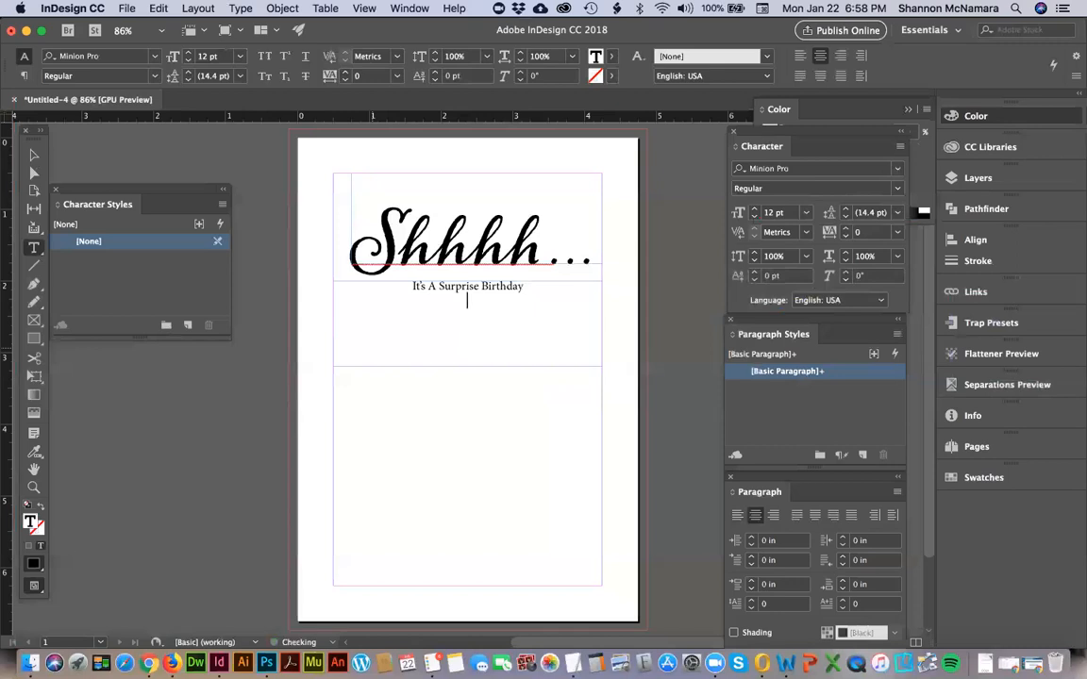
type("Party")
left_click(33, 154)
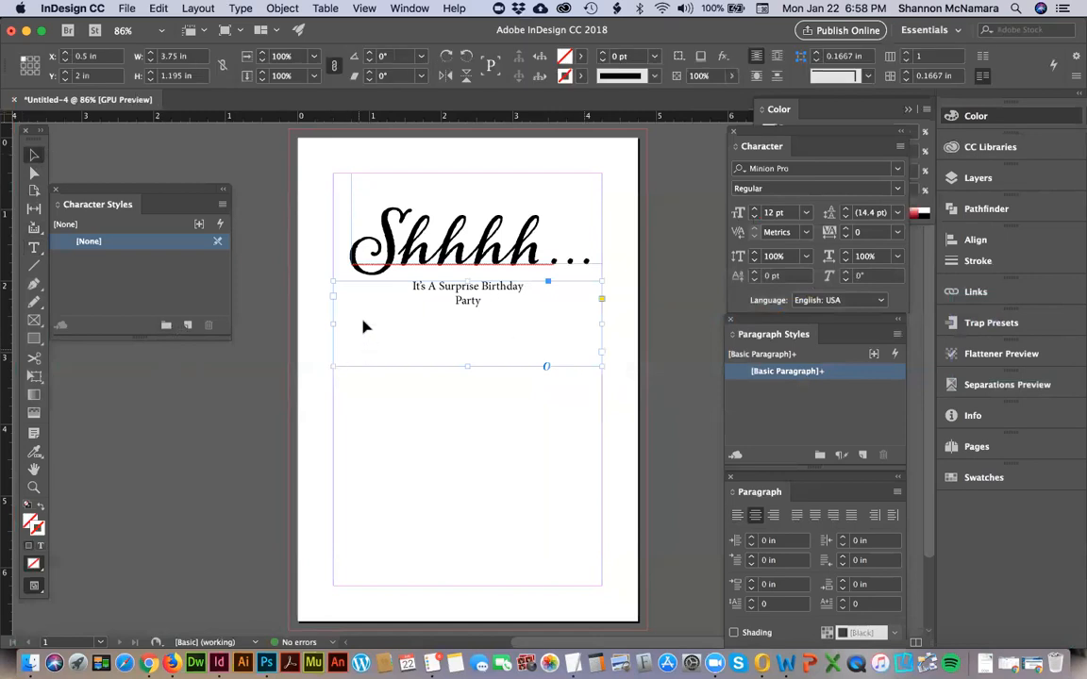
Select both lines below the heading and filter the font list by Handwritten and finally by Serif.
double_click(420, 293)
key("super+a")
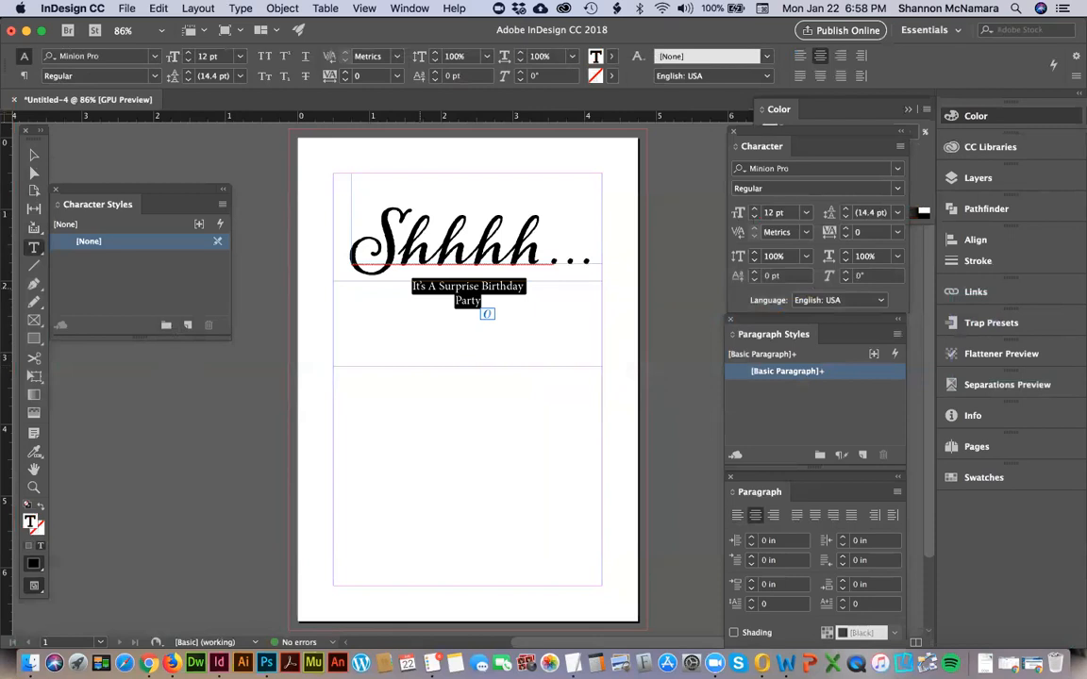
left_click(154, 57)
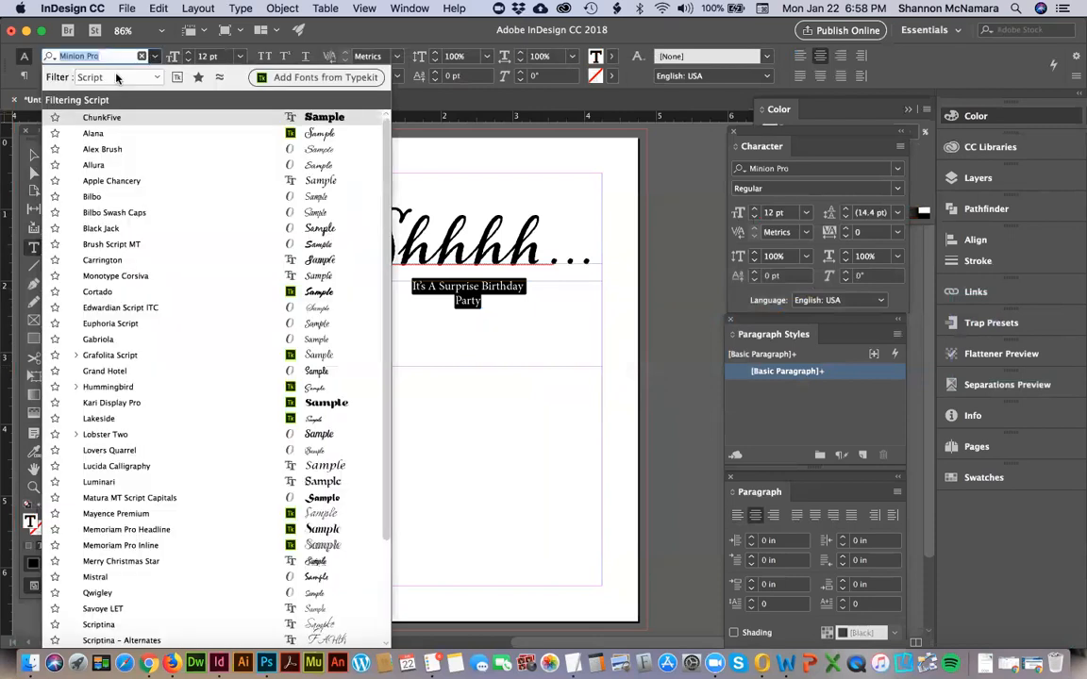
left_click(116, 78)
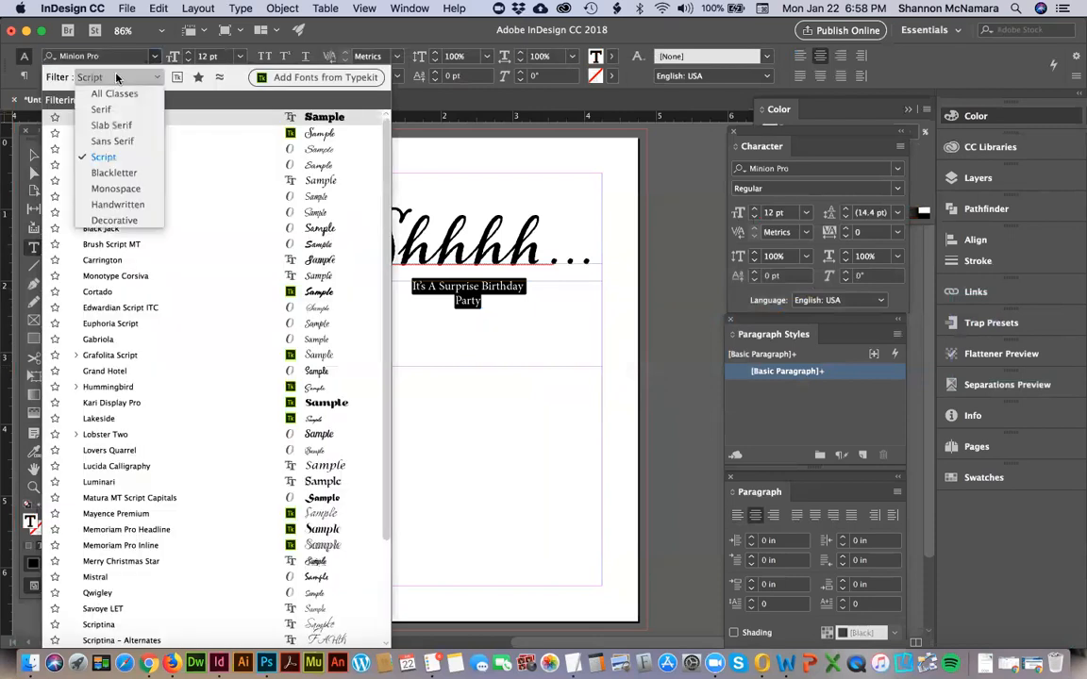
left_click(126, 207)
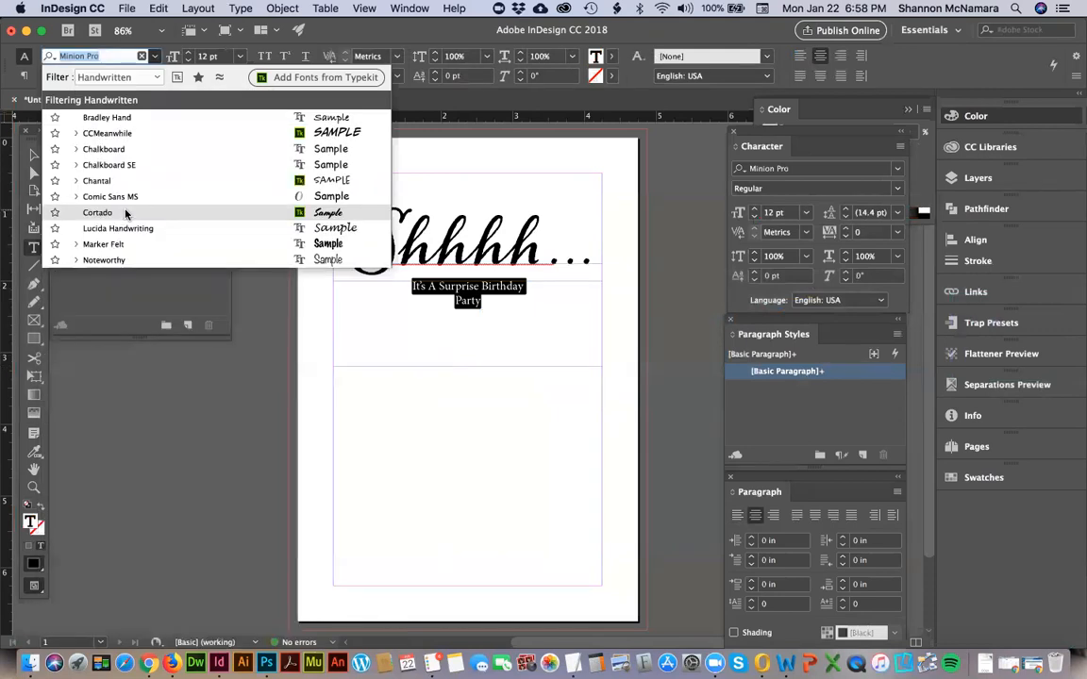
left_click(135, 75)
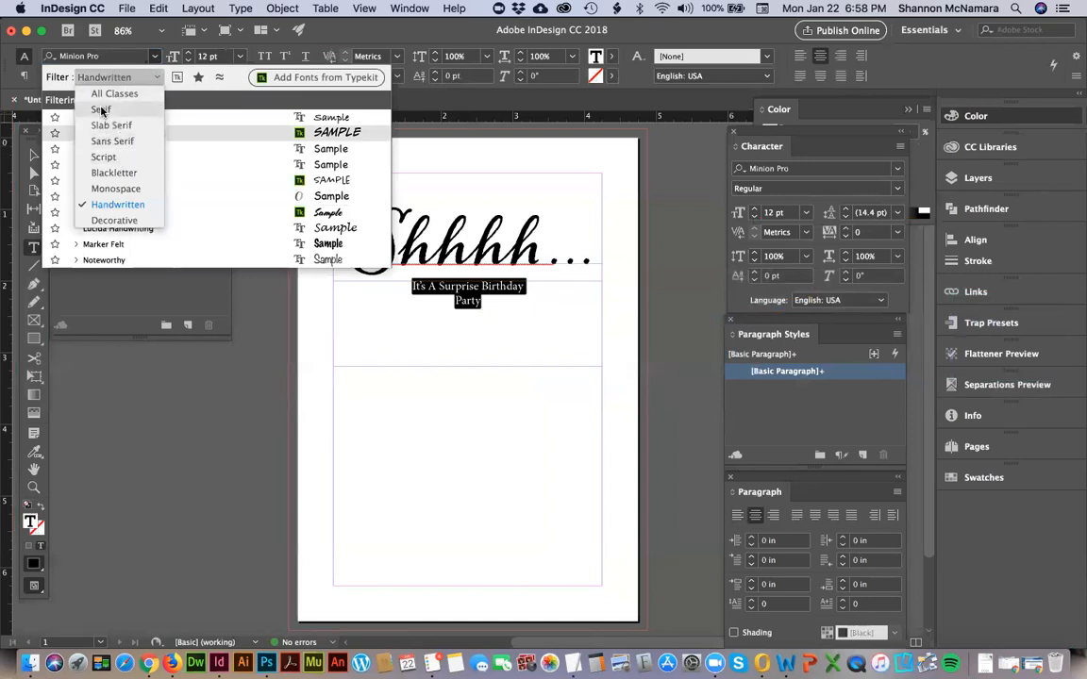
left_click(101, 110)
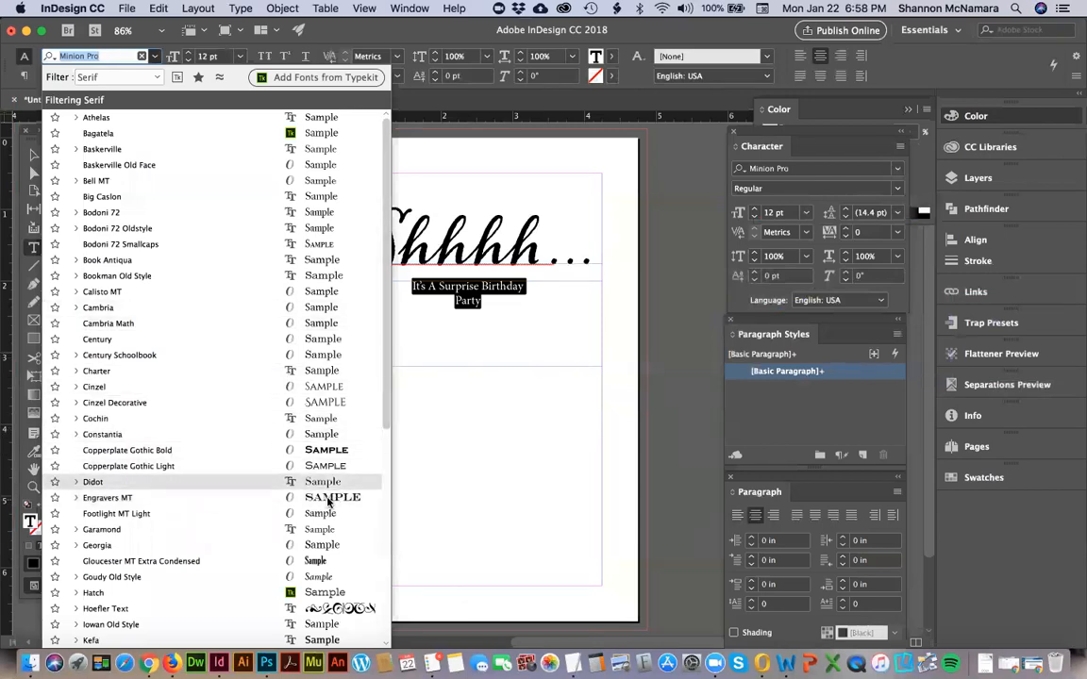
Apply the serif font Perpetua Titling MT Light to both lines below the heading.
scroll(385, 391, "down", 3)
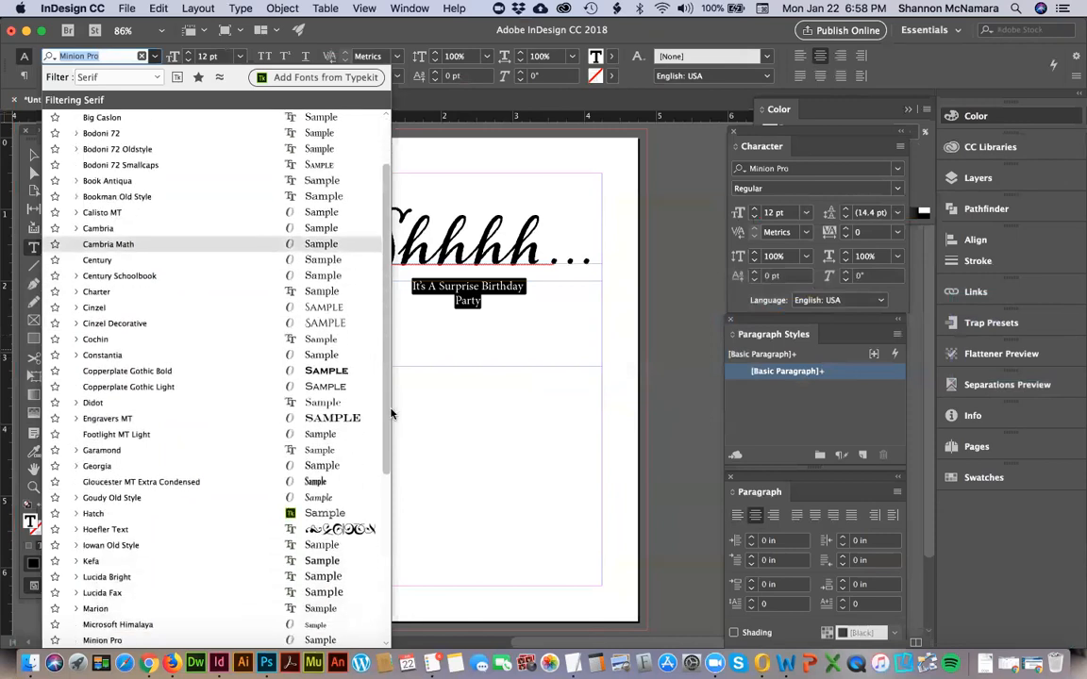
scroll(391, 413, "down", 5)
scroll(395, 490, "down", 3)
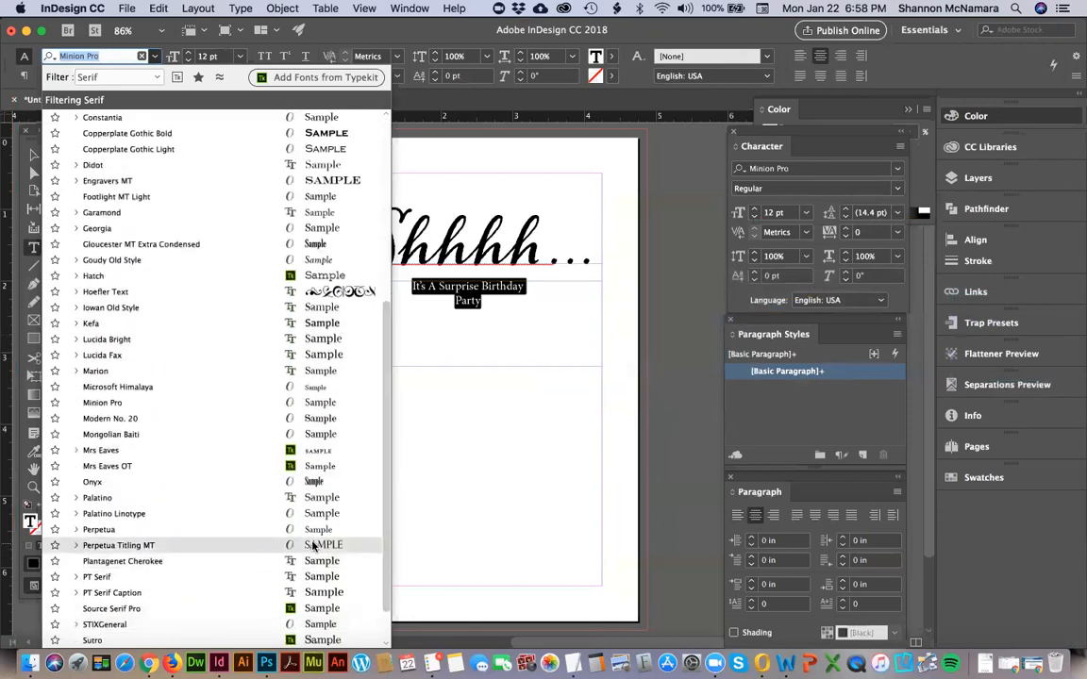
left_click(283, 545)
left_click(498, 382)
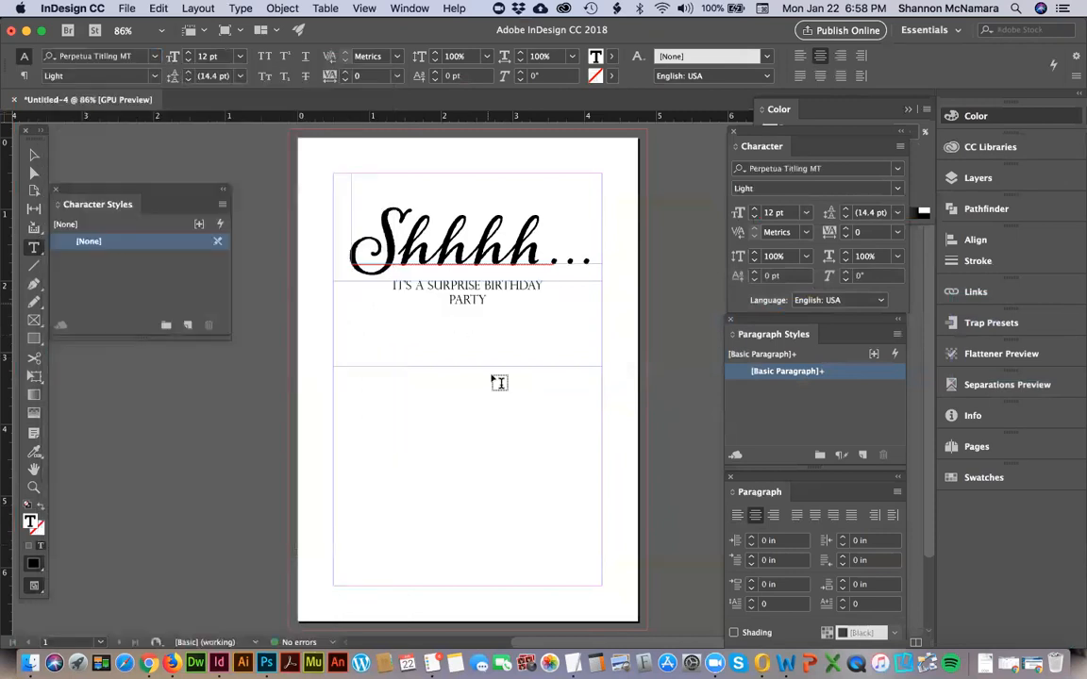
Enlarge the word "Party" to 38 pt.
double_click(479, 299)
key("super+shift+period")
key("super+shift+period")
key("super+shift+period")
key("super+shift+period")
key("super+shift+period")
key("super+shift+period")
key("super+shift+period")
key("super+shift+period")
key("super+shift+period")
key("super+shift+period")
key("super+shift+period")
key("super+shift+period")
key("super+shift+period")
key("super+shift+period")
key("super+shift+period")
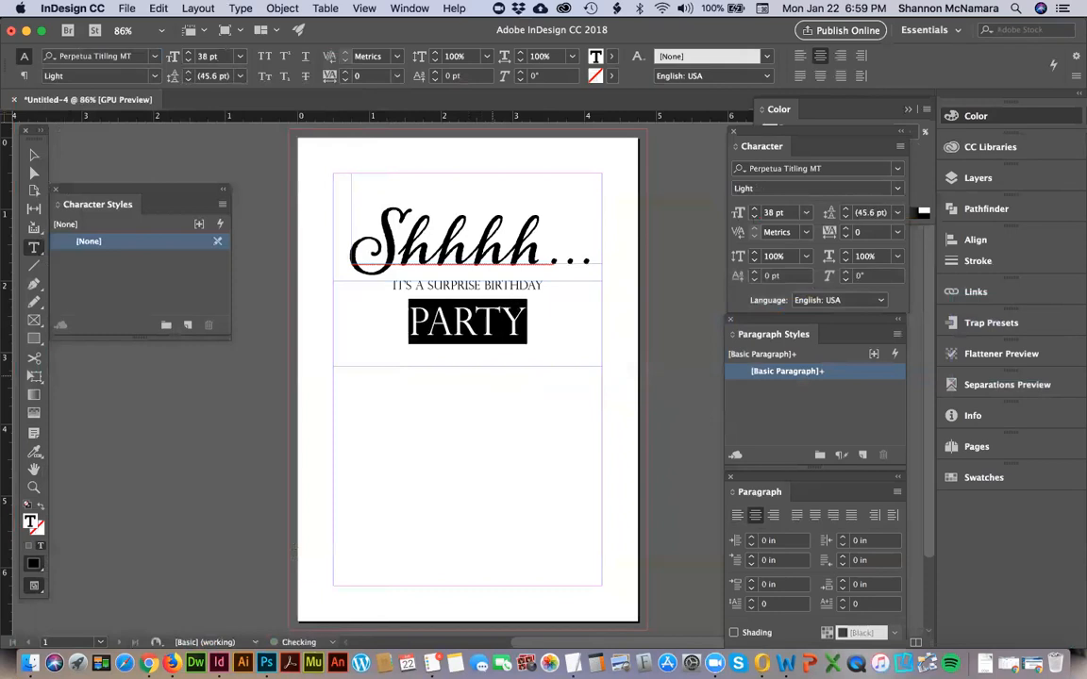
Enlarge both lines below the heading together by a few size increments.
key("super+a")
key("super+shift+period")
key("super+shift+period")
key("super+shift+period")
key("super+shift+period")
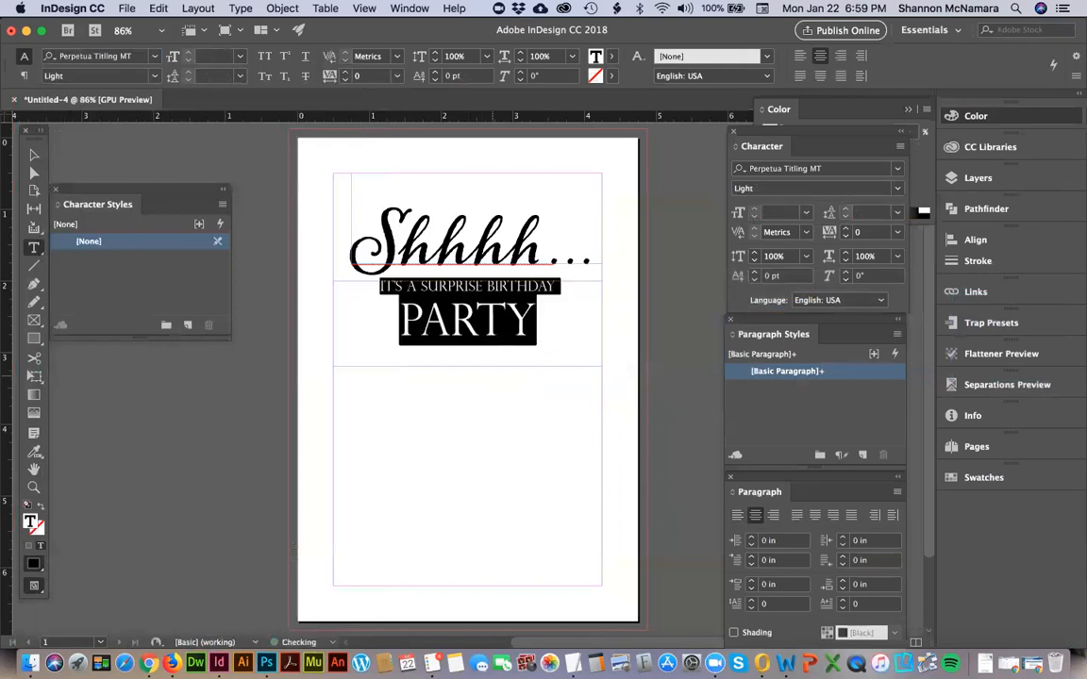
Enlarge "Party" and the line above it until the upper line nearly fills the frame's width.
double_click(491, 325)
key("super+shift+period")
key("super+shift+period")
key("super+shift+period")
key("super+shift+period")
key("super+shift+period")
key("super+shift+period")
key("super+shift+period")
key("super+shift+period")
key("super+shift+period")
key("super+shift+period")
key("super+shift+period")
Look through the serif and blackletter fonts for the two lines below the heading.
key("super+a")
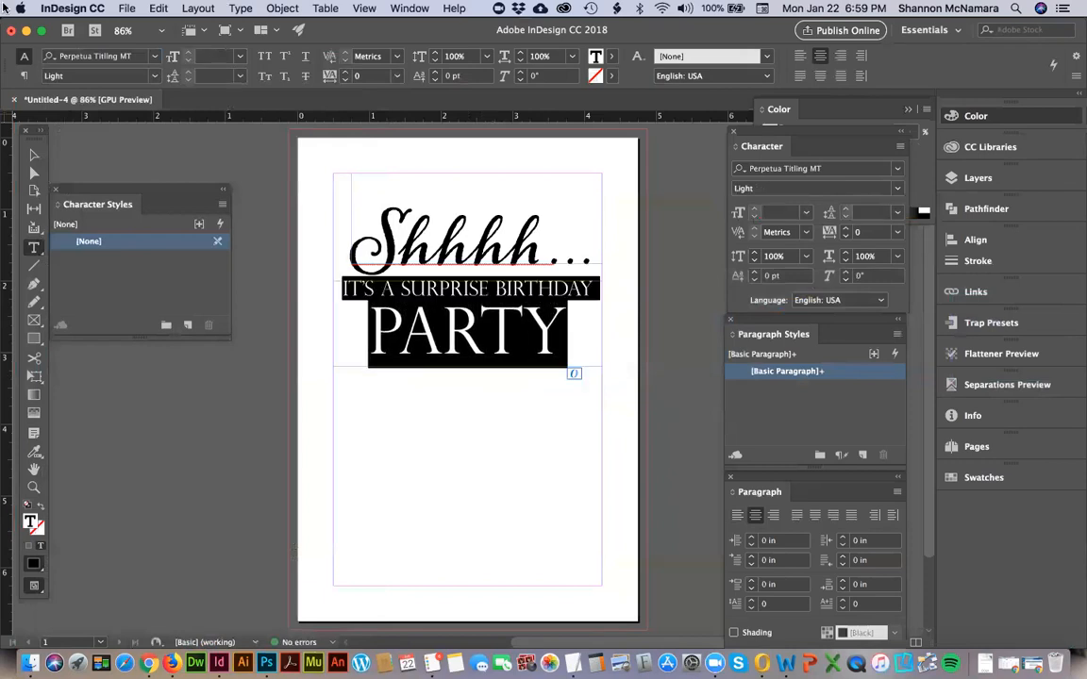
left_click(155, 57)
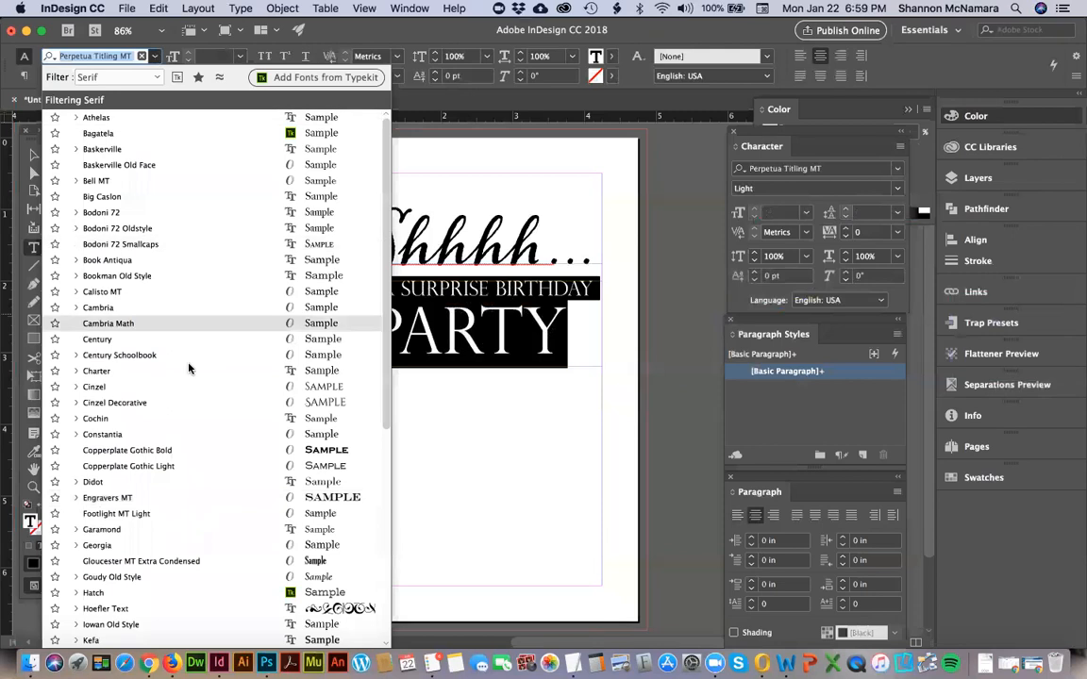
scroll(168, 489, "down", 5)
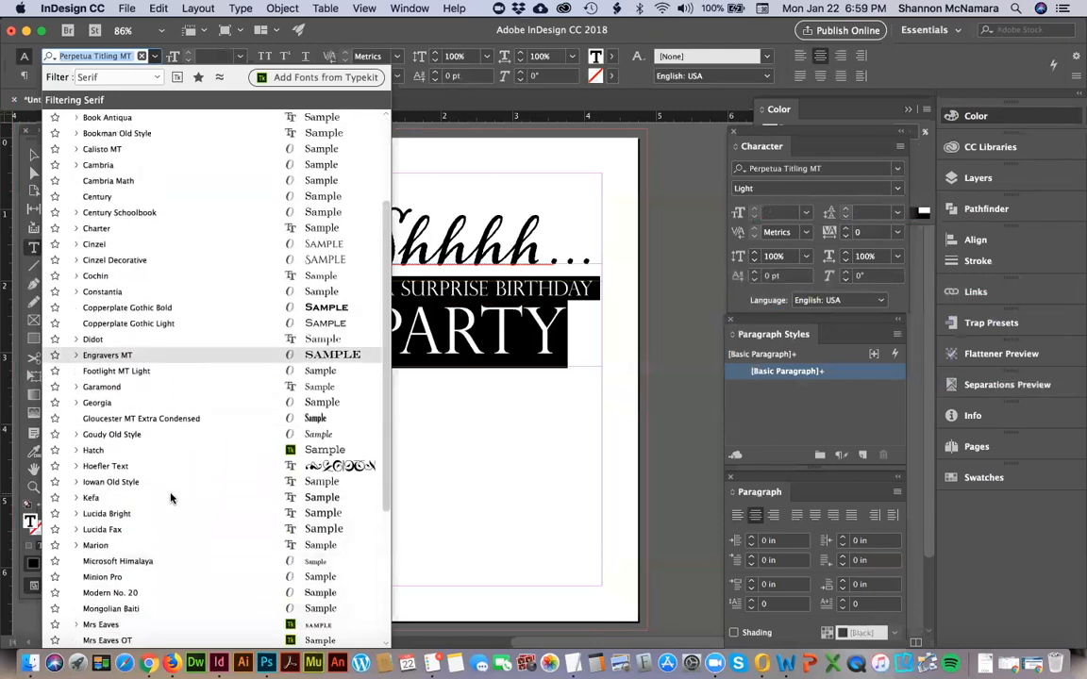
scroll(171, 498, "down", 5)
scroll(170, 498, "down", 2)
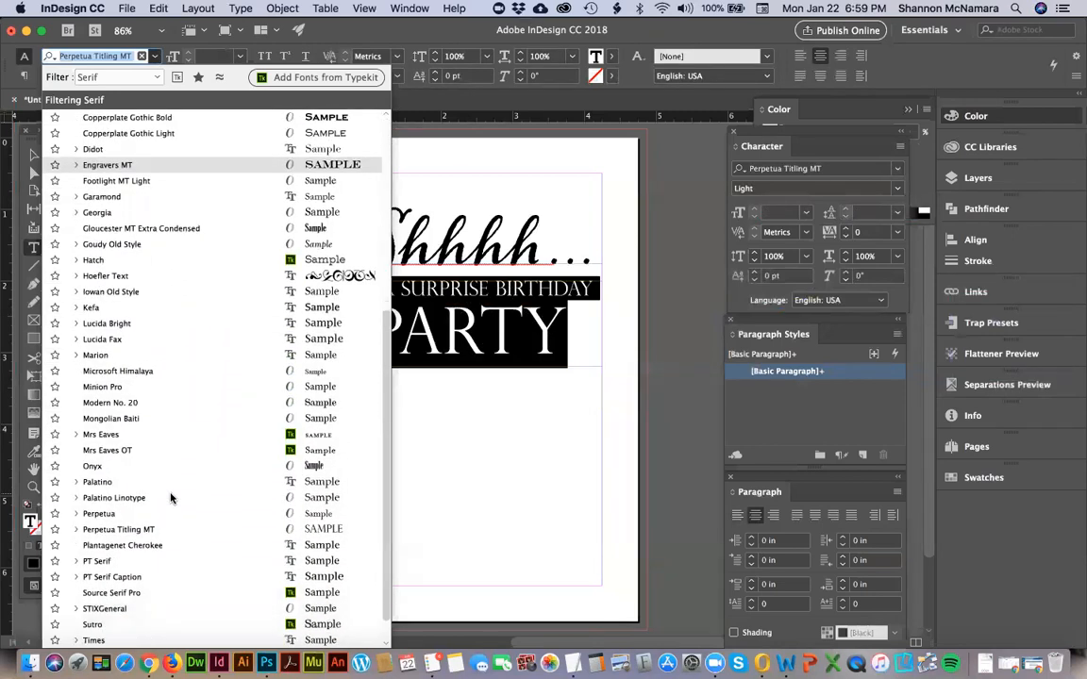
scroll(134, 509, "down", 1)
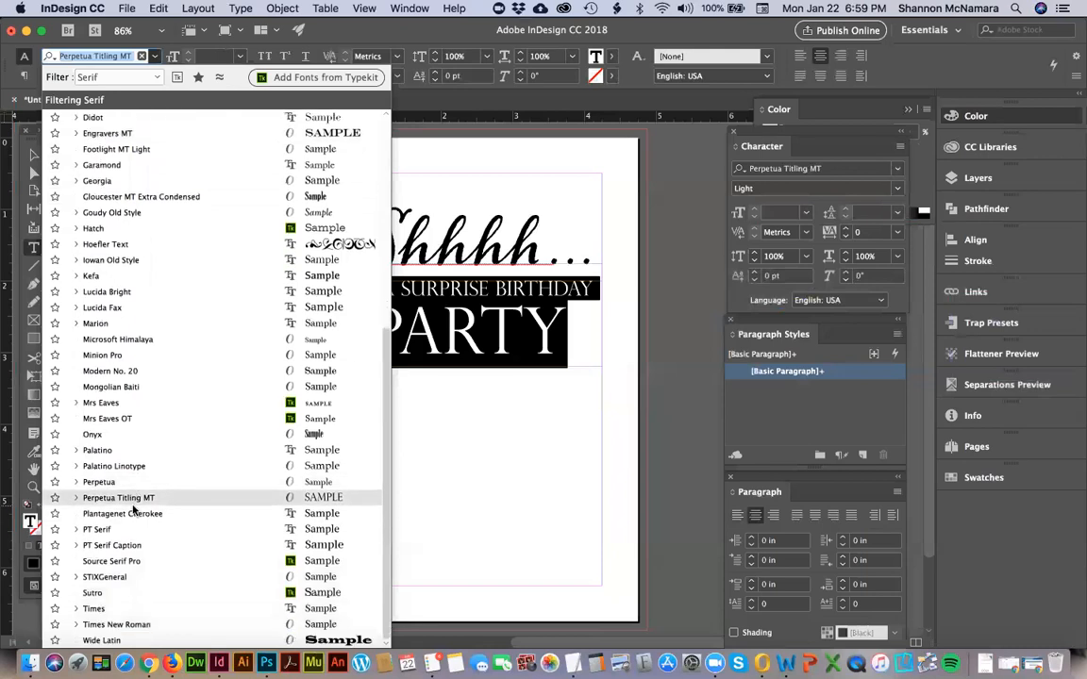
scroll(156, 434, "up", 10)
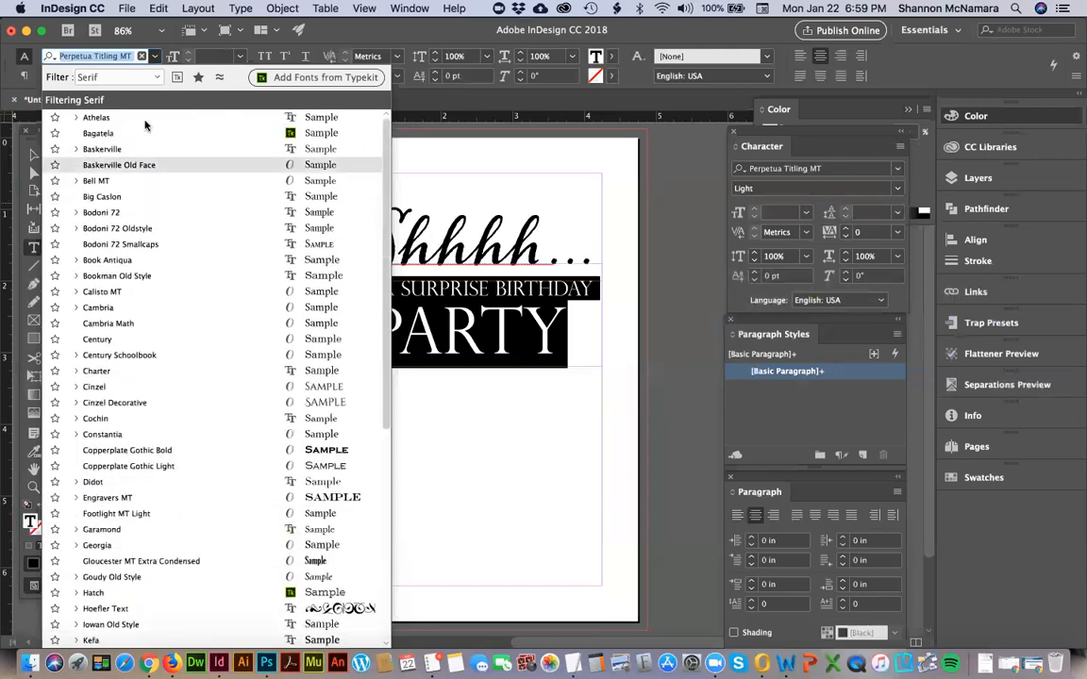
left_click(104, 79)
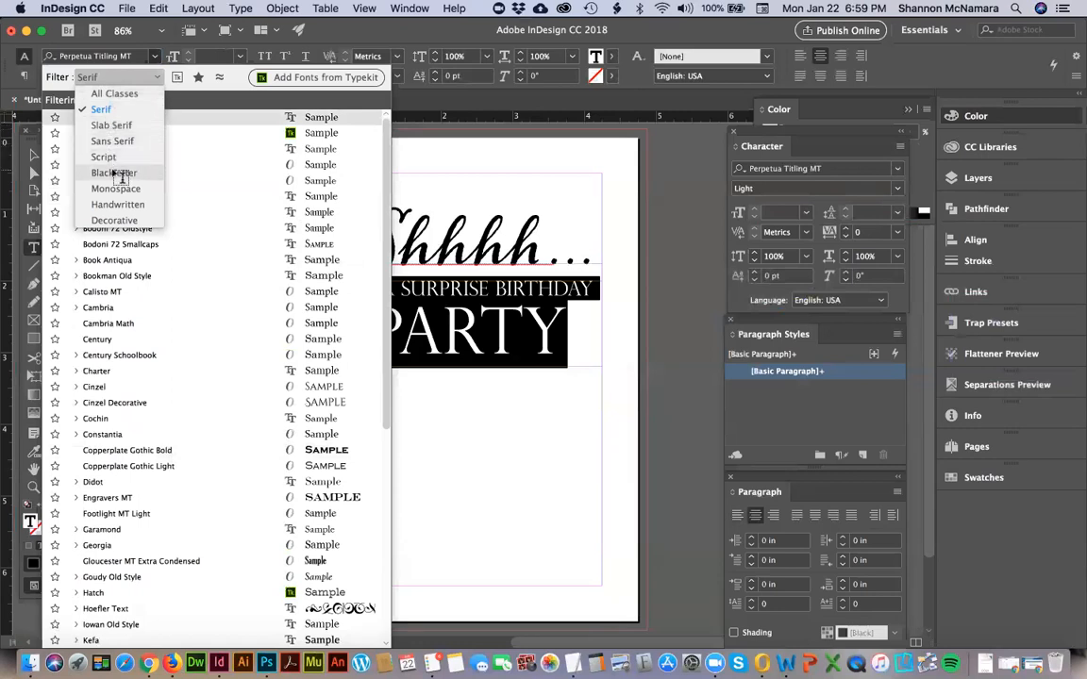
left_click(113, 173)
Apply the decorative font Imprint MT Shadow to both lines below the heading.
left_click(123, 78)
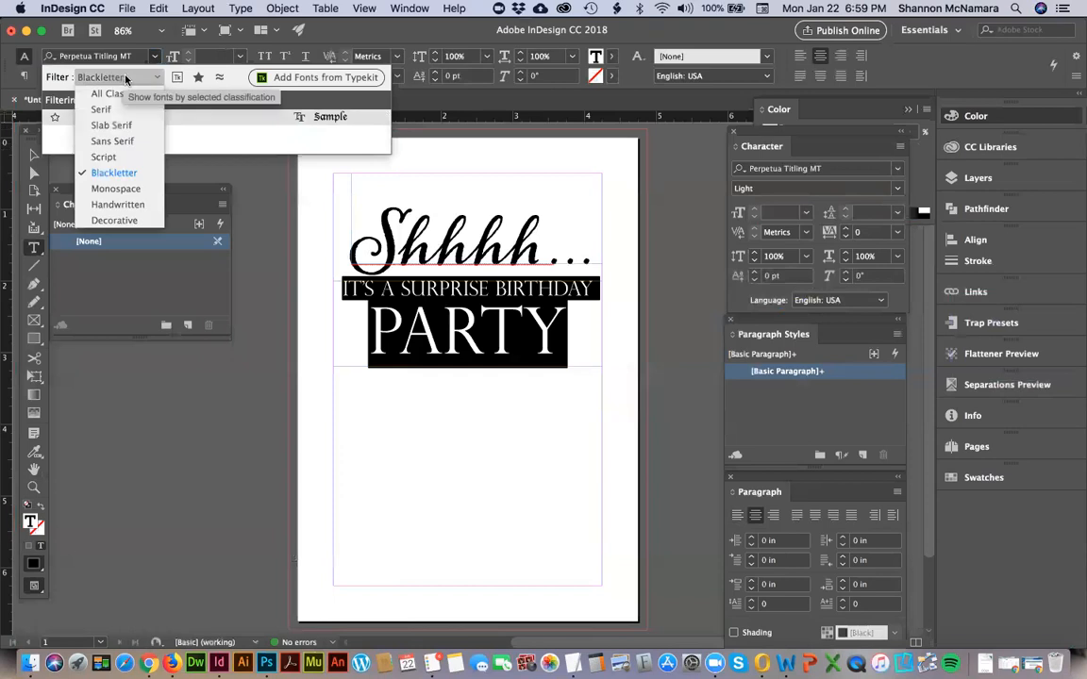
left_click(122, 222)
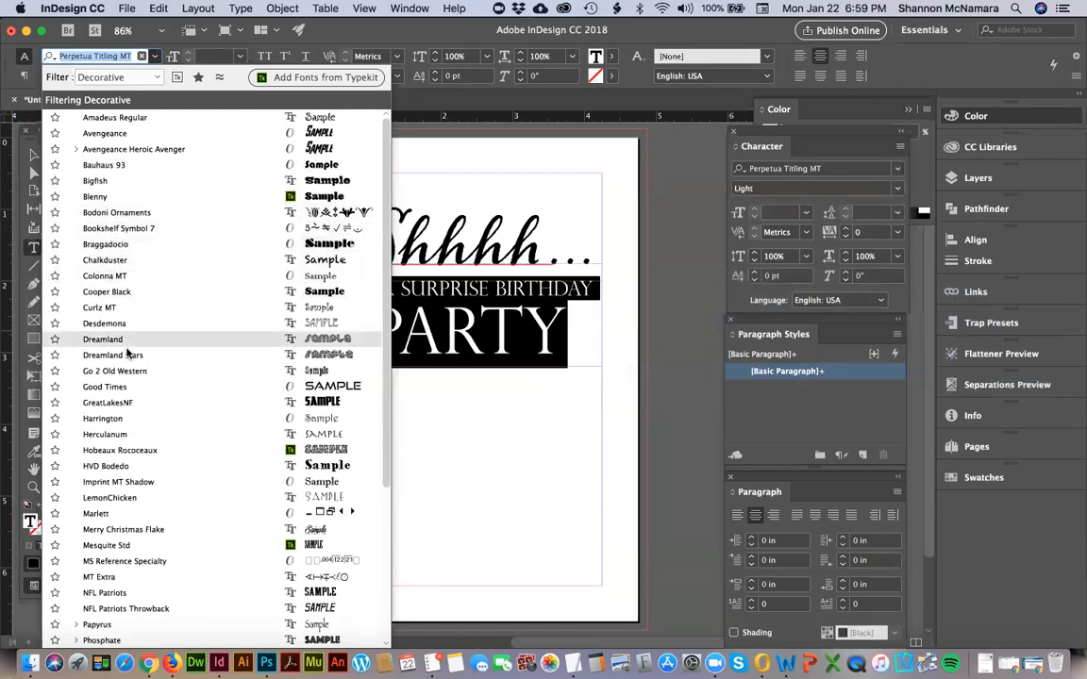
scroll(126, 355, "down", 2)
scroll(129, 355, "down", 3)
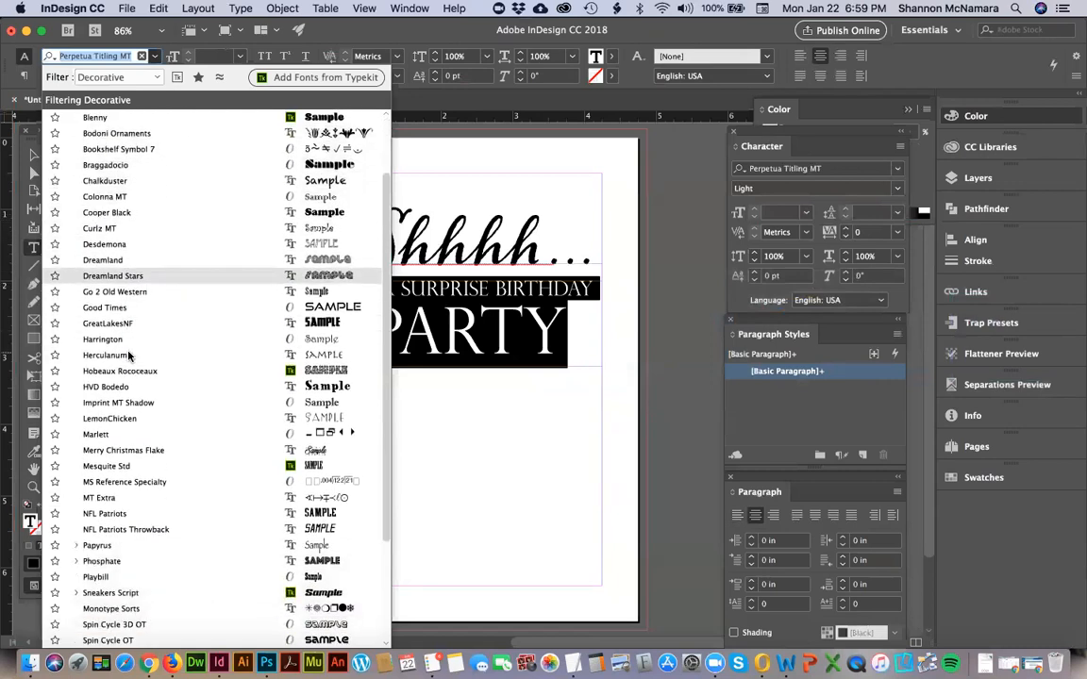
scroll(130, 355, "down", 1)
scroll(141, 276, "down", 6)
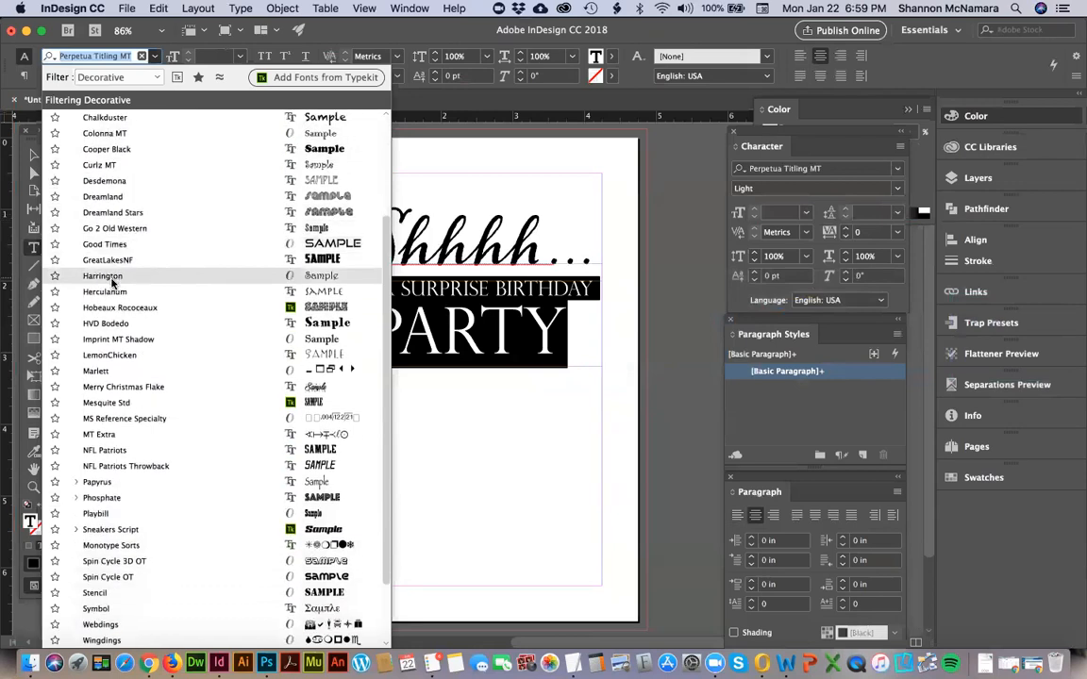
scroll(117, 406, "down", 2)
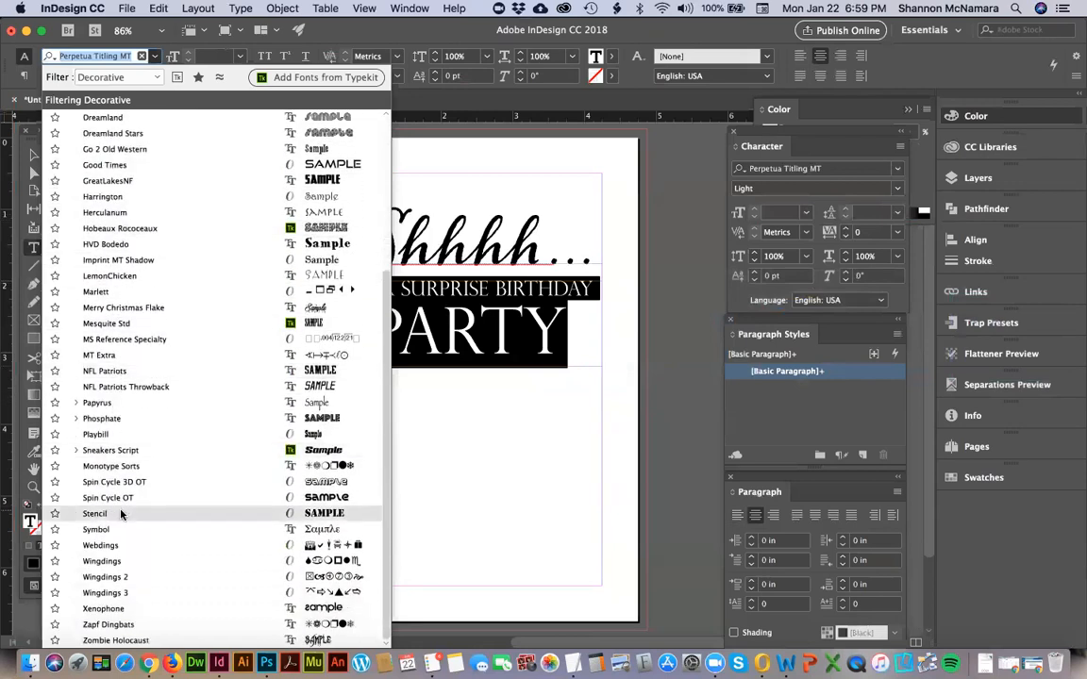
left_click(106, 260)
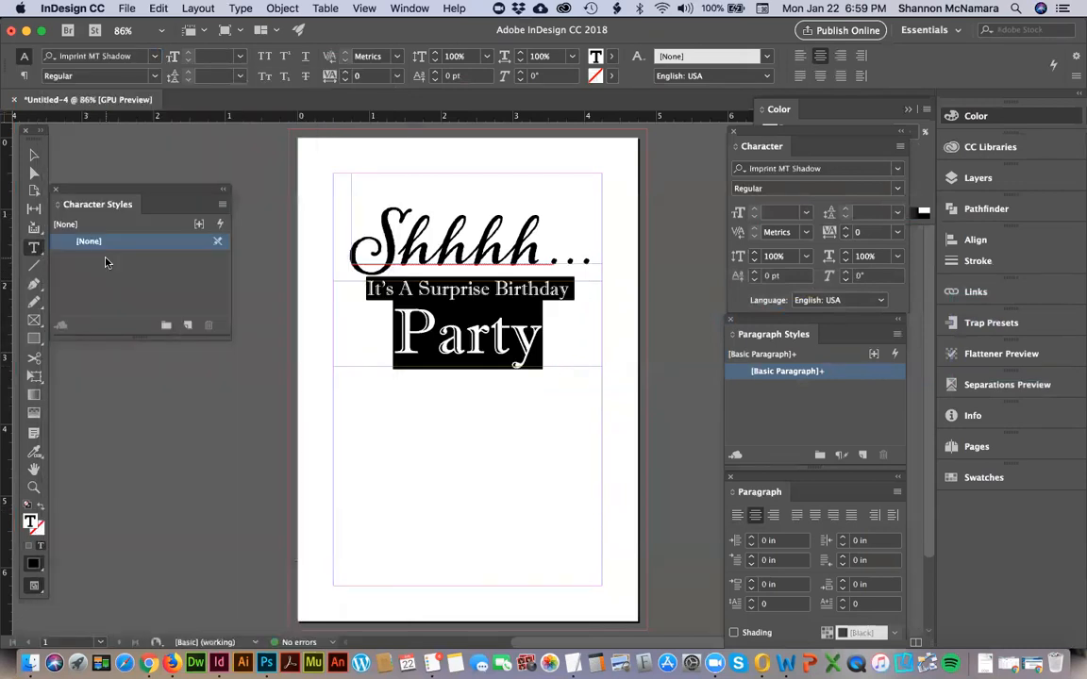
Set "Party" and the line above it in all caps.
left_click_drag(543, 336, 400, 335)
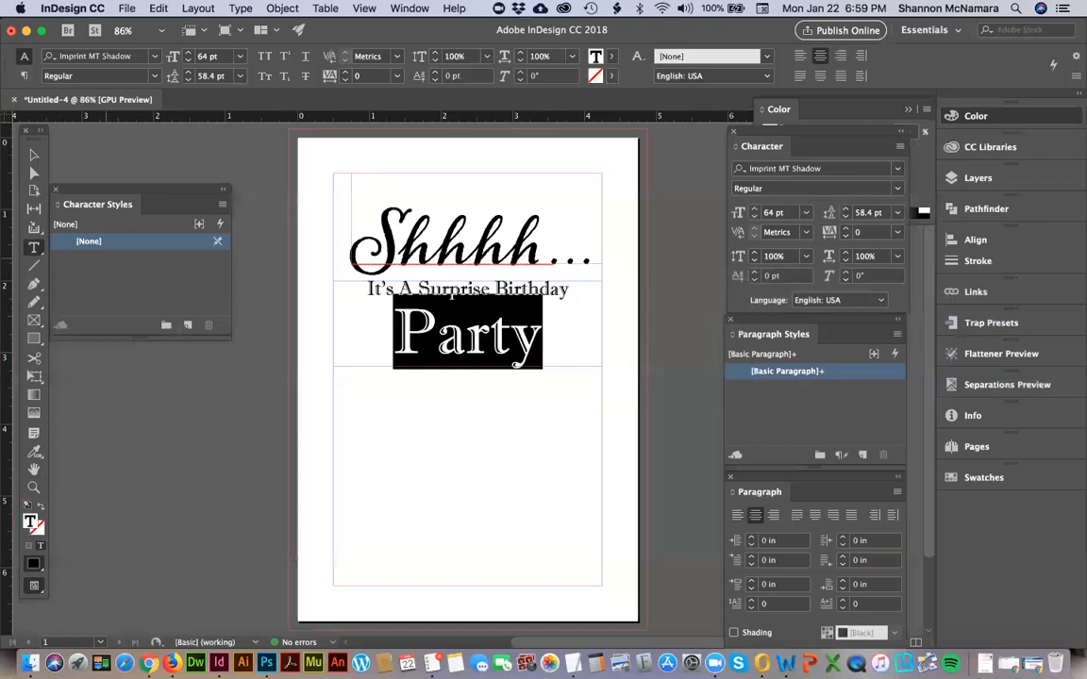
key("super+shift+k")
key("Left")
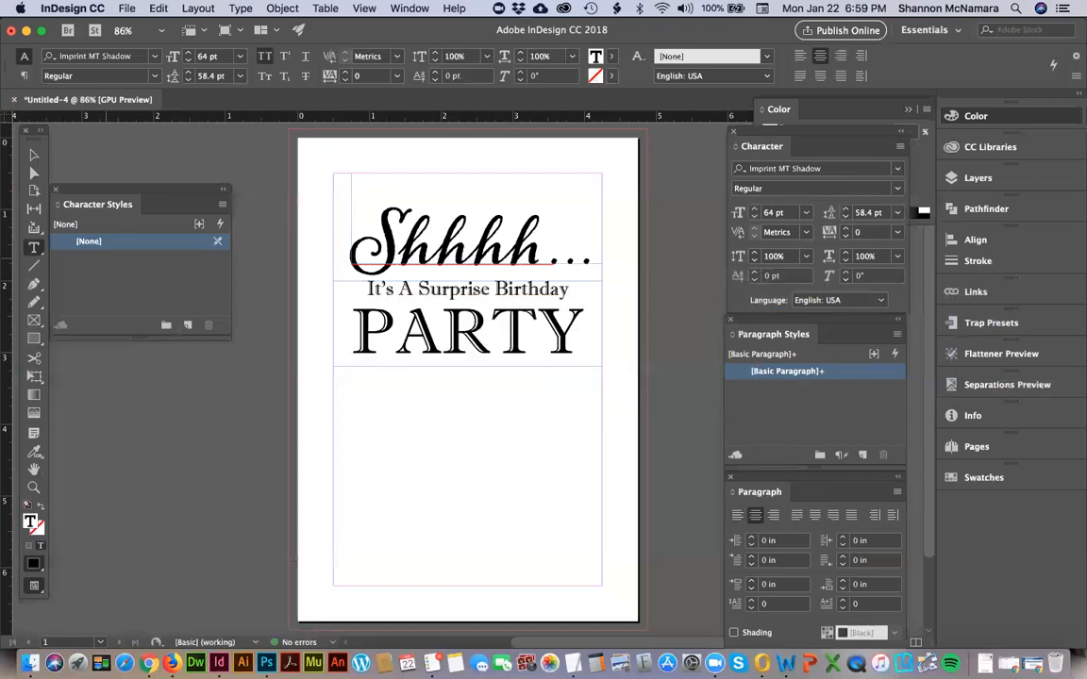
key("shift+End")
key("Left")
key("super+a")
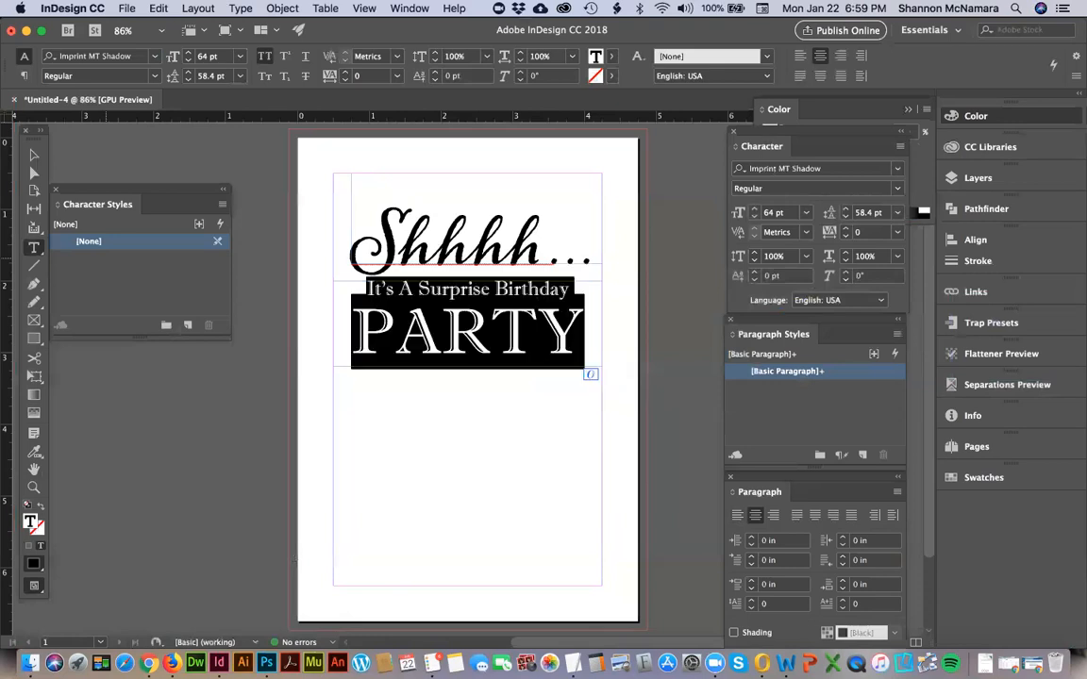
key("super+shift+k")
key("Left")
key("shift+End")
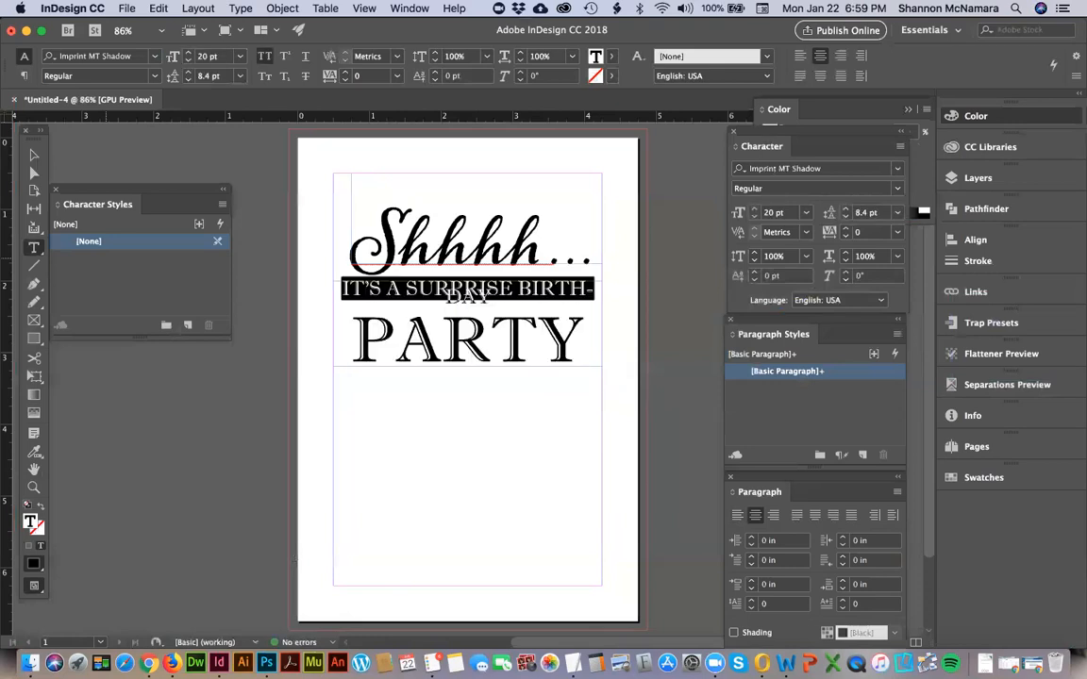
Set the font size of the "It's A Surprise Birthday" line to 16 pt and deselect the frame.
key("super+shift+h")
key("Left")
key("shift+End")
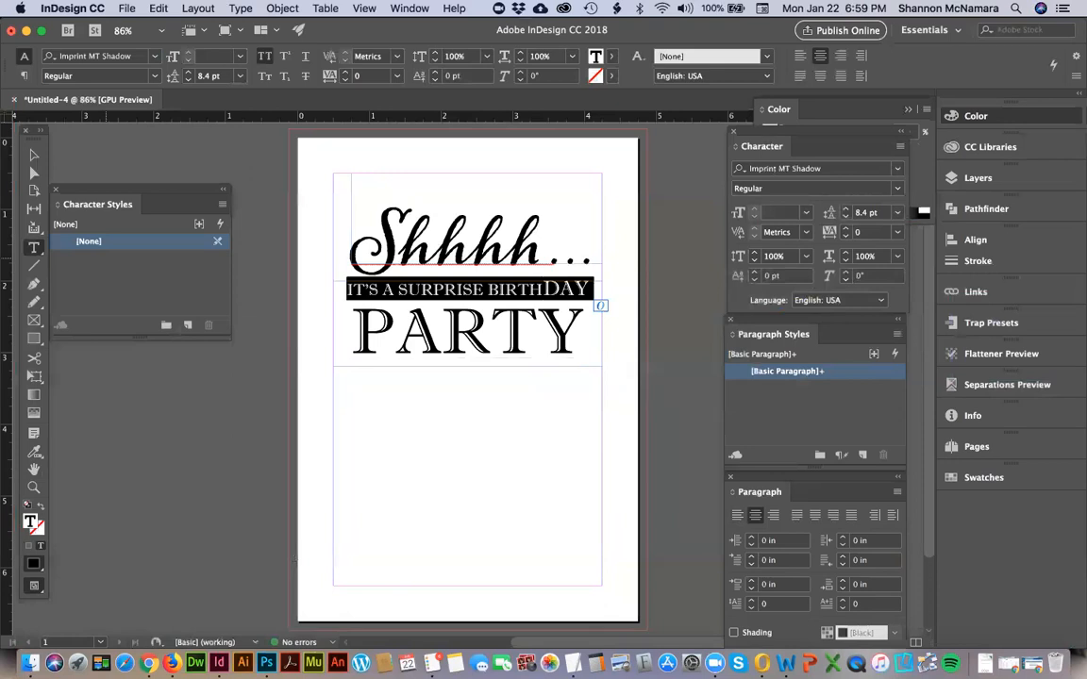
key("Left")
key("shift+End")
left_click(782, 212)
type("1")
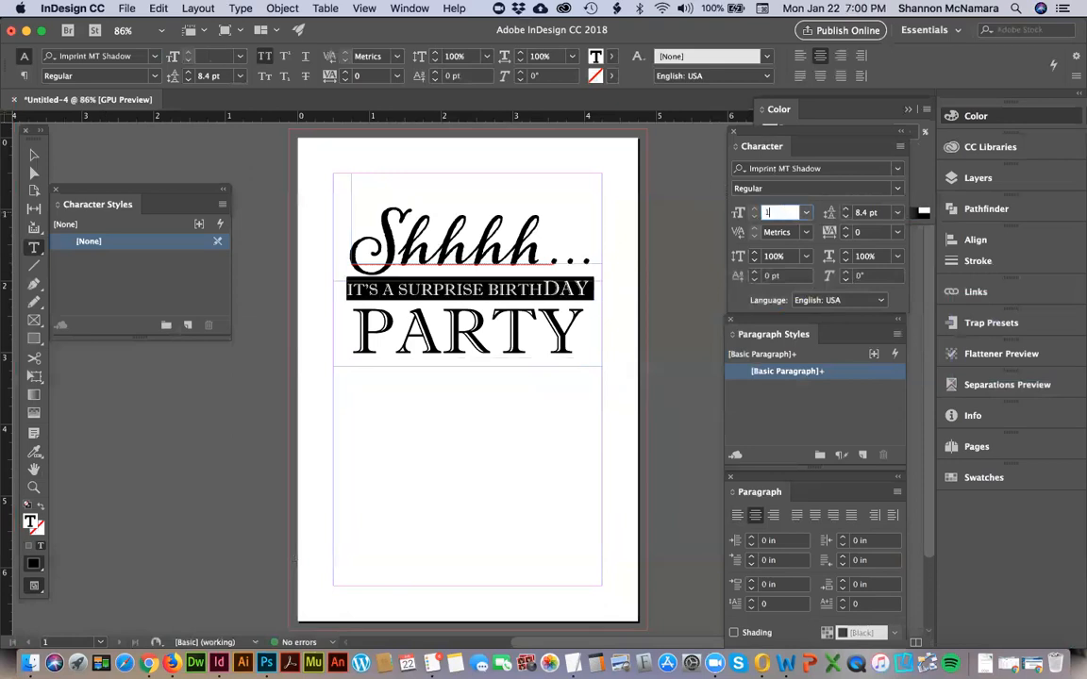
type("6")
key("Return")
left_click(352, 328)
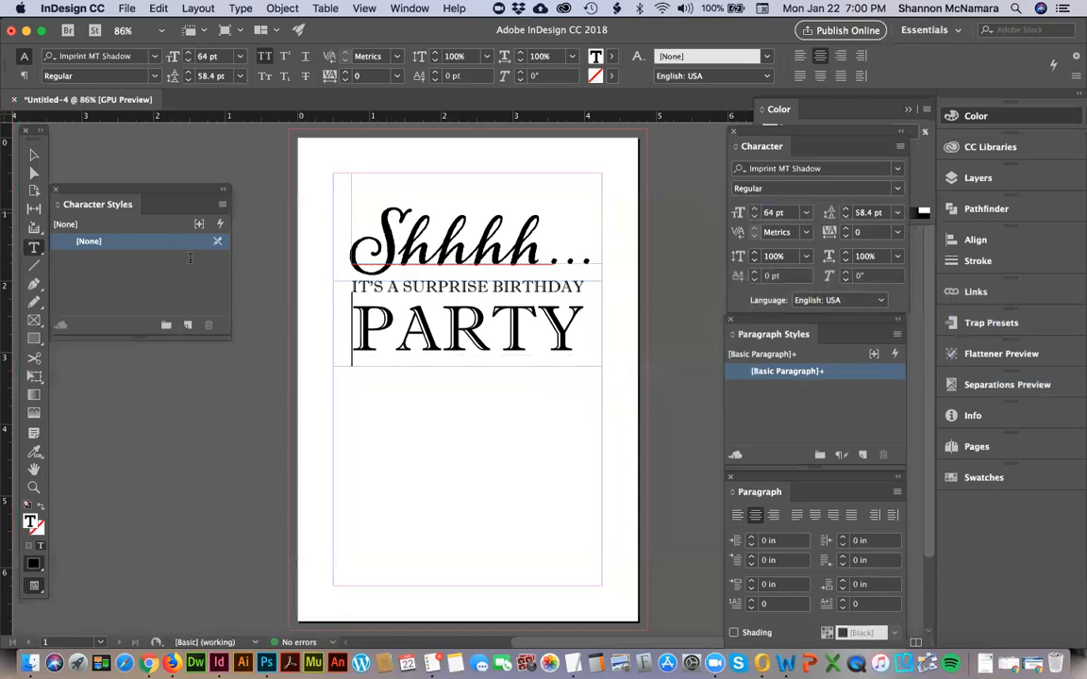
left_click(34, 154)
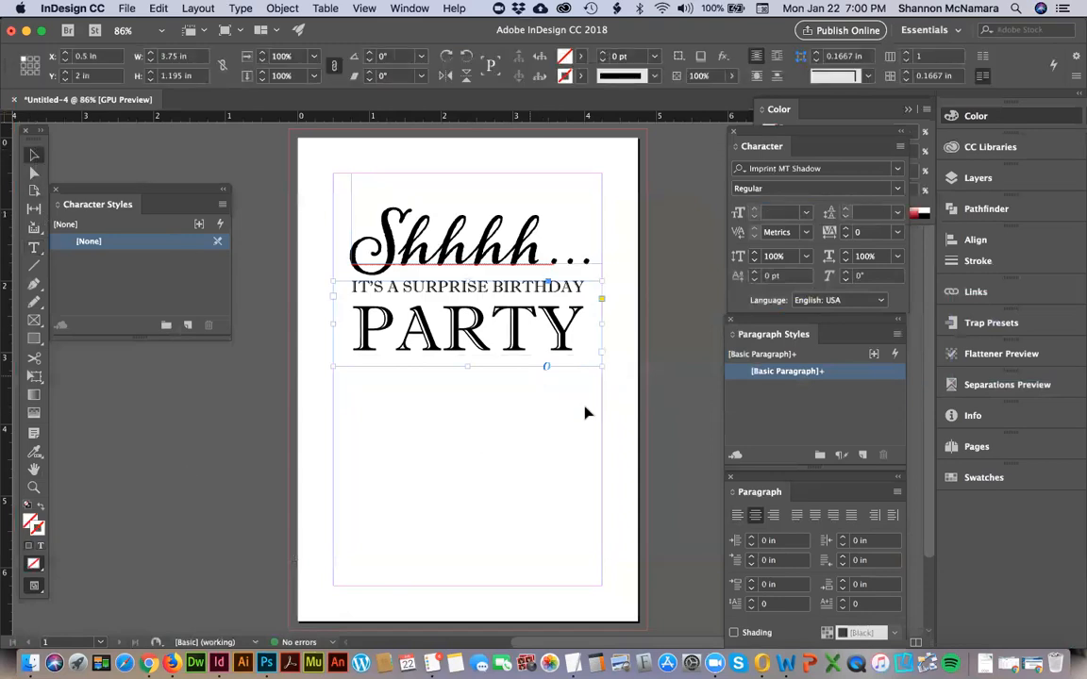
left_click(646, 364)
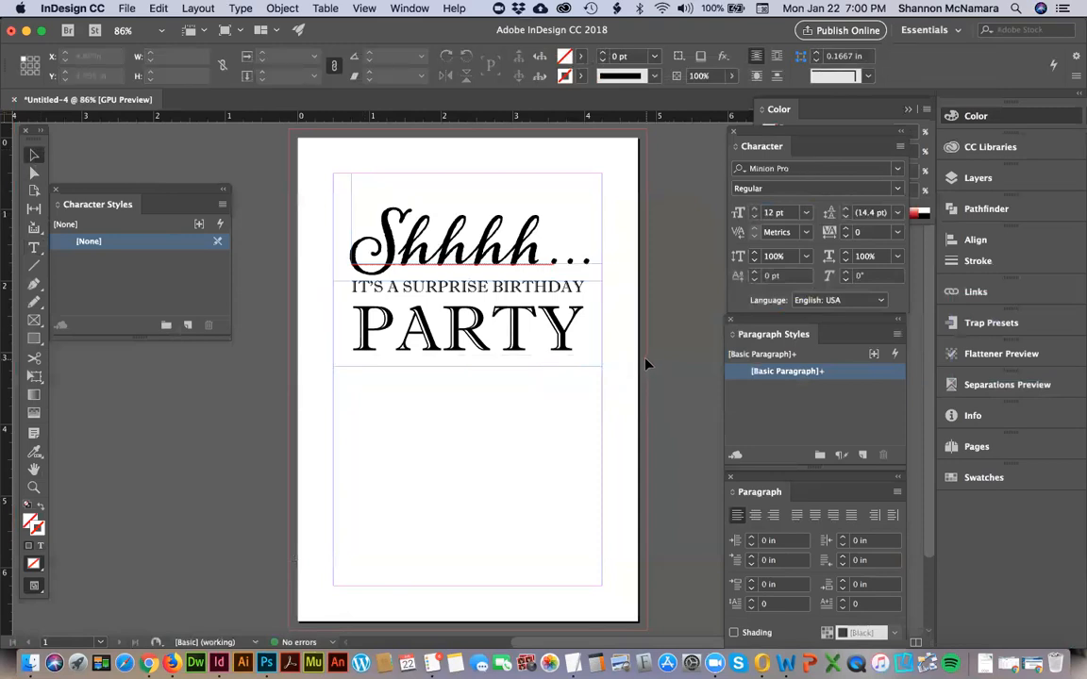
Draw a text frame about 3.75 x 0.5 in below "Party" with the centred text "Join us for a surprise 40th Birthday Celebration".
left_click(34, 245)
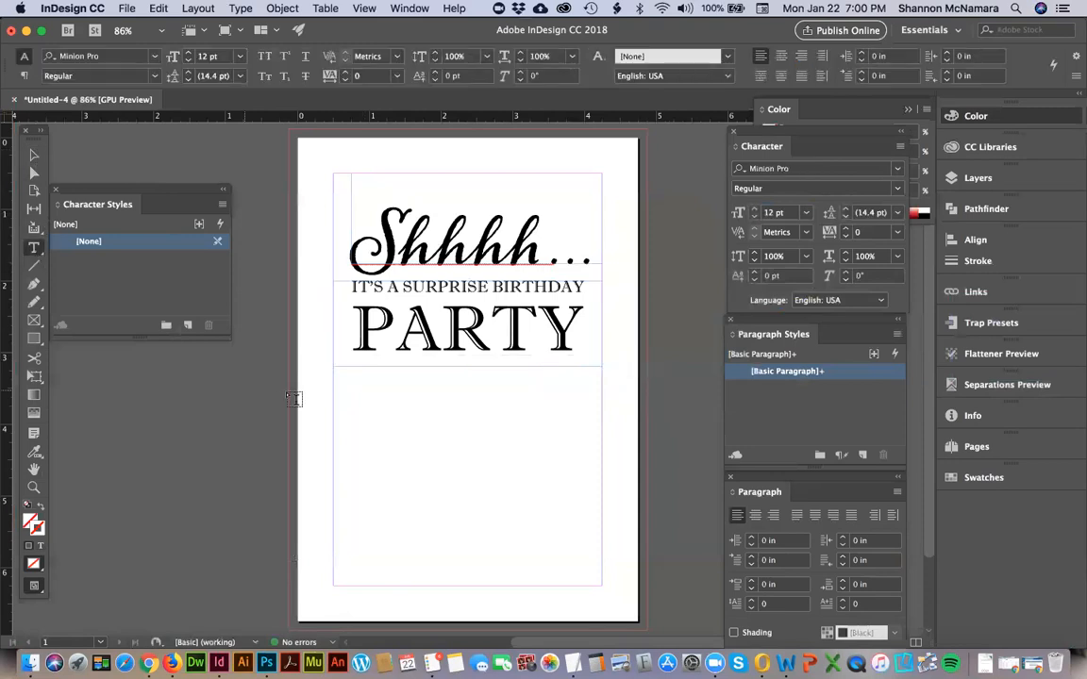
left_click_drag(336, 377, 602, 411)
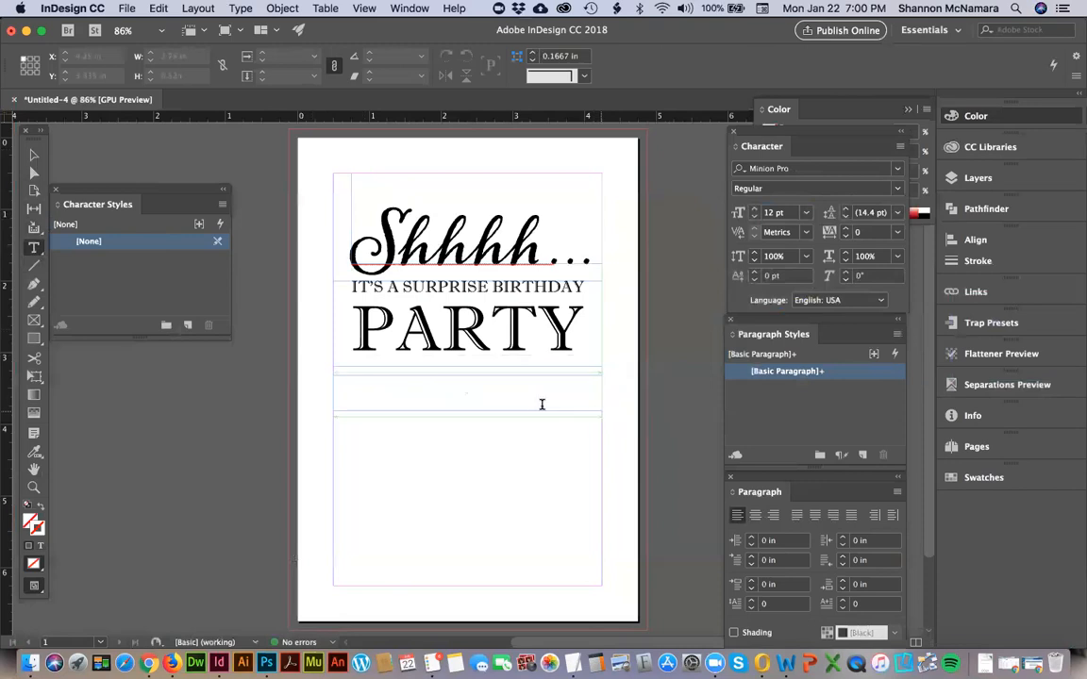
key("super")
key("super+shift+c")
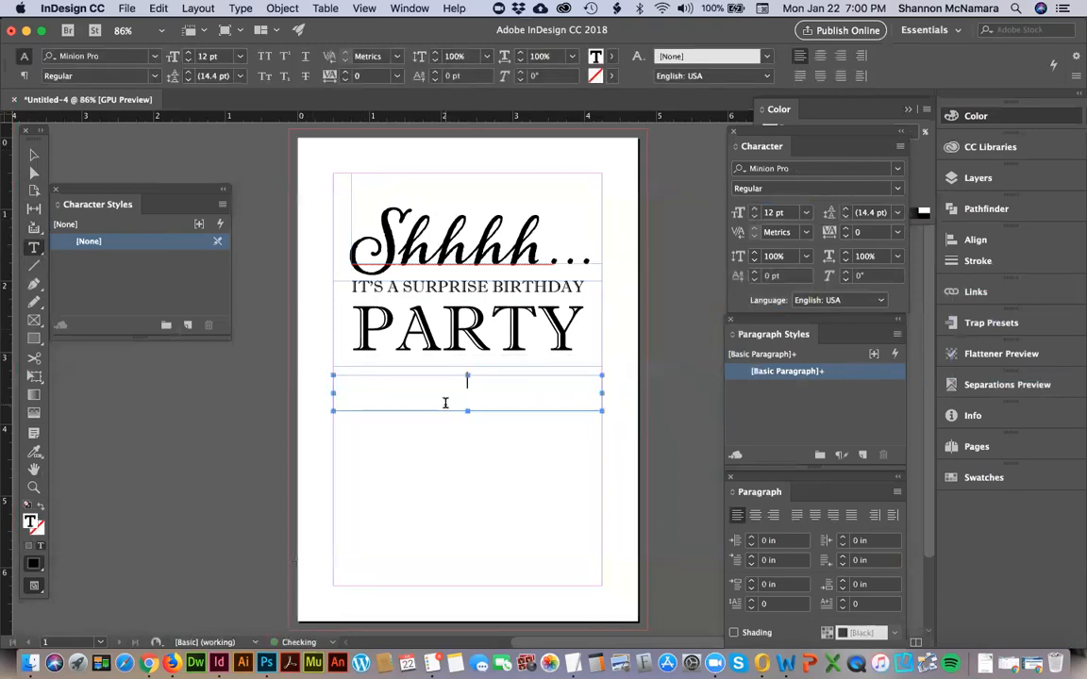
type("Join us ")
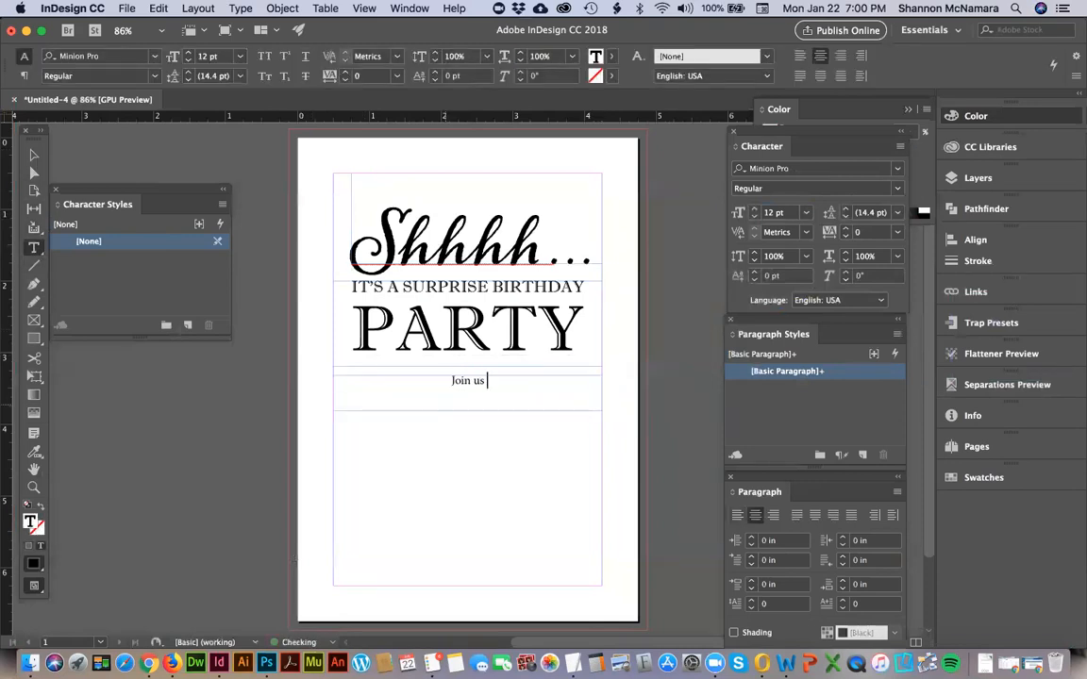
type("for a surprise 40")
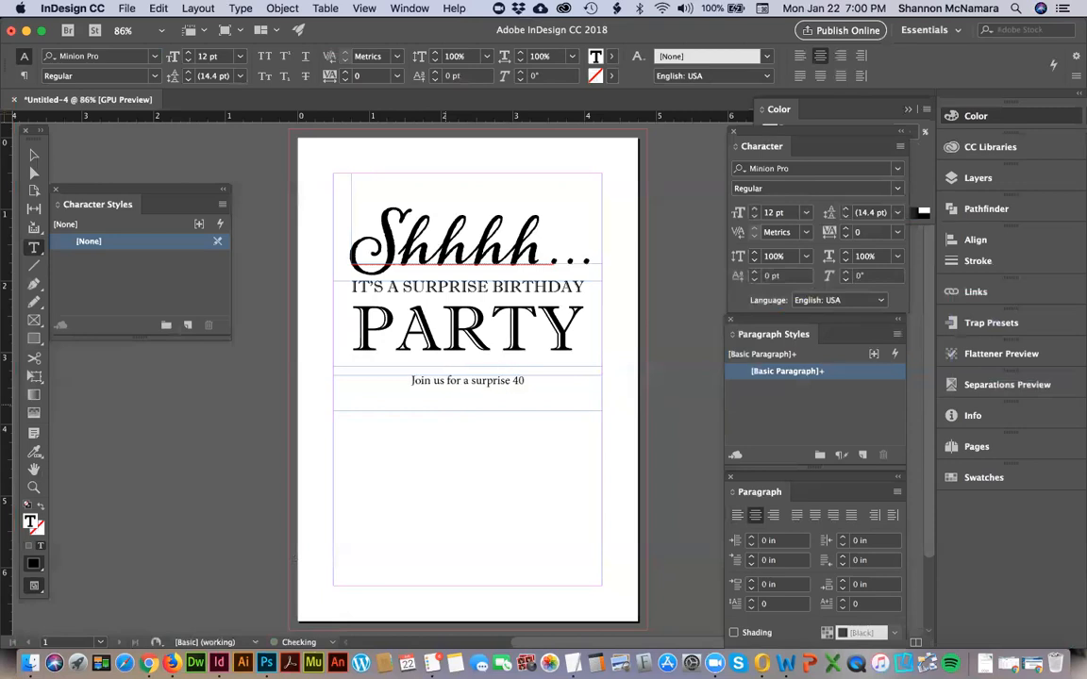
type("th Birthday Celebration ")
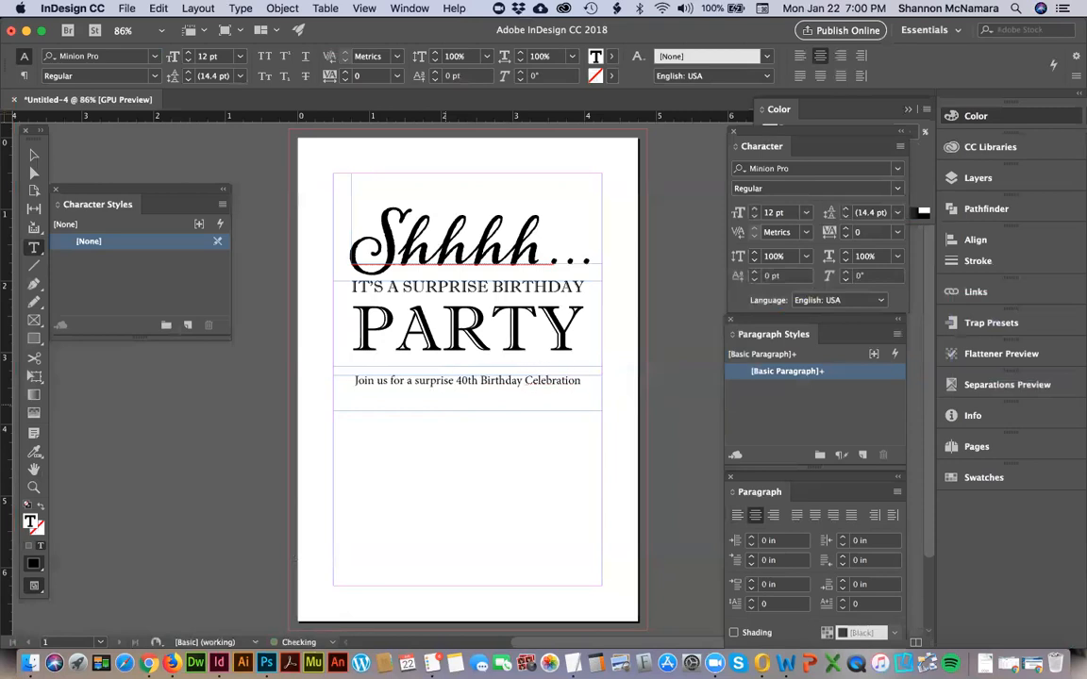
type("In Honor of")
Add "In Honor Of" as the second line of the invitation text and change the birthday to 30th.
key("BackSpace")
key("BackSpace")
key("BackSpace")
key("Up")
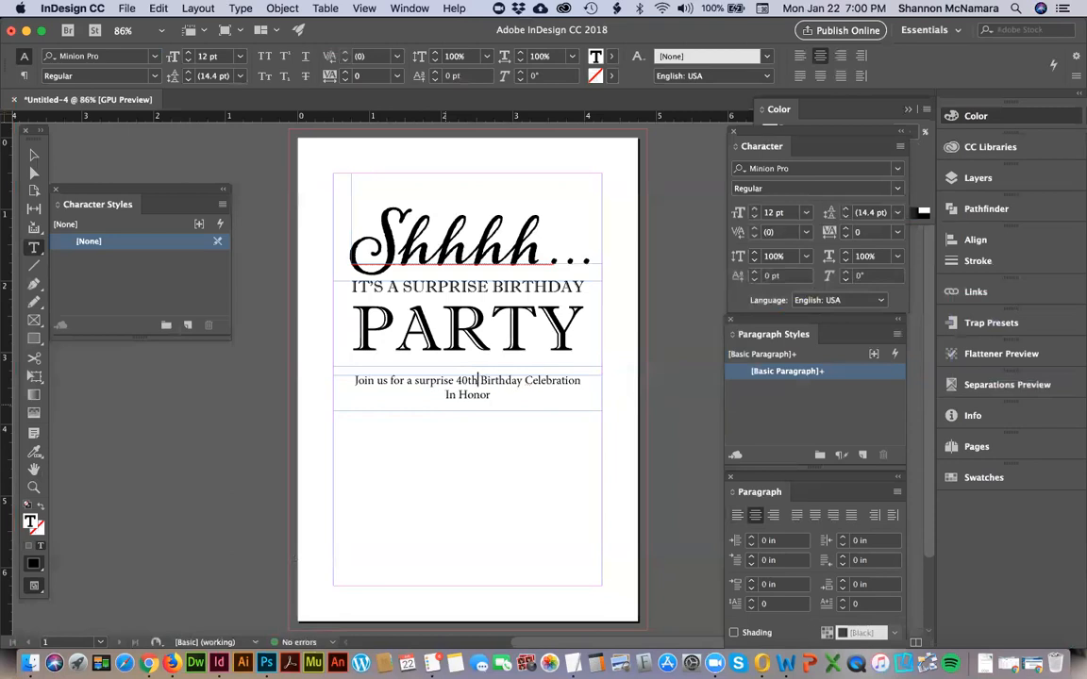
type("3")
key("Down")
key("Down")
type("Of")
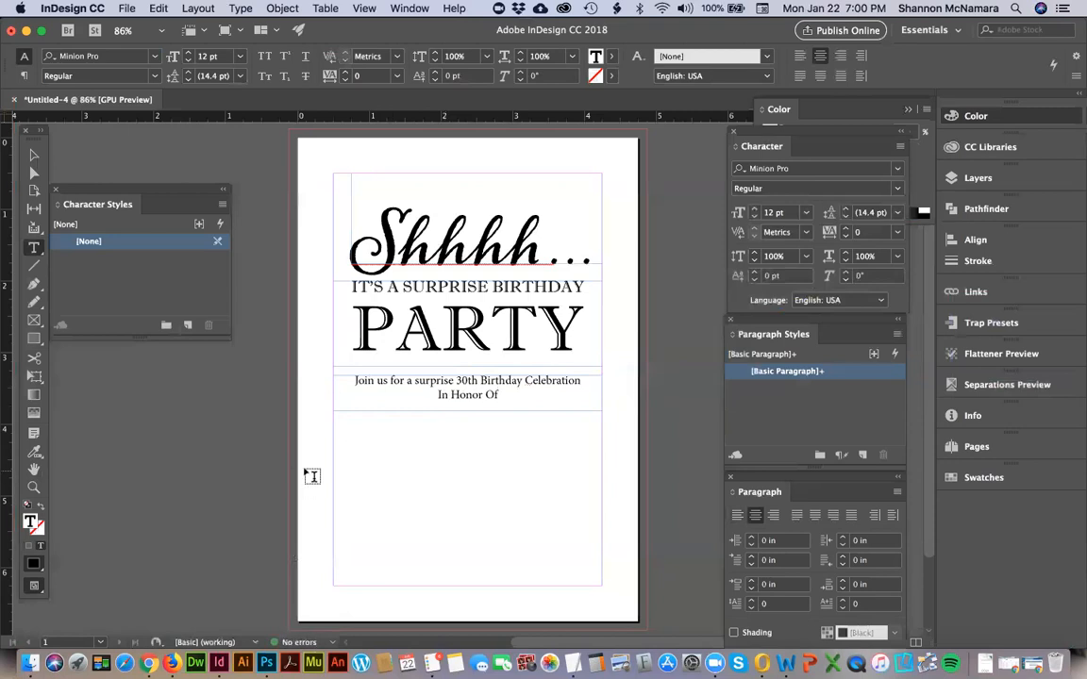
left_click(33, 154)
left_click(636, 469)
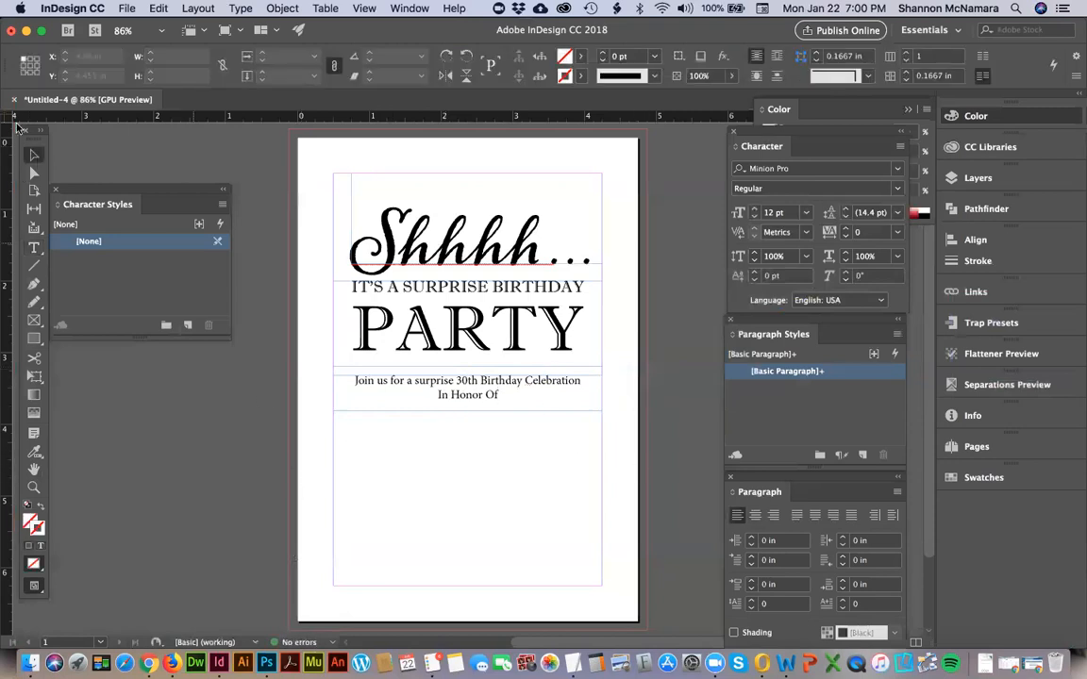
Duplicate the "Join us" frame directly beneath itself and replace the copy's text with the guest of honor's full name.
left_click(524, 302)
left_click(478, 388)
left_click_drag(502, 425, 503, 430)
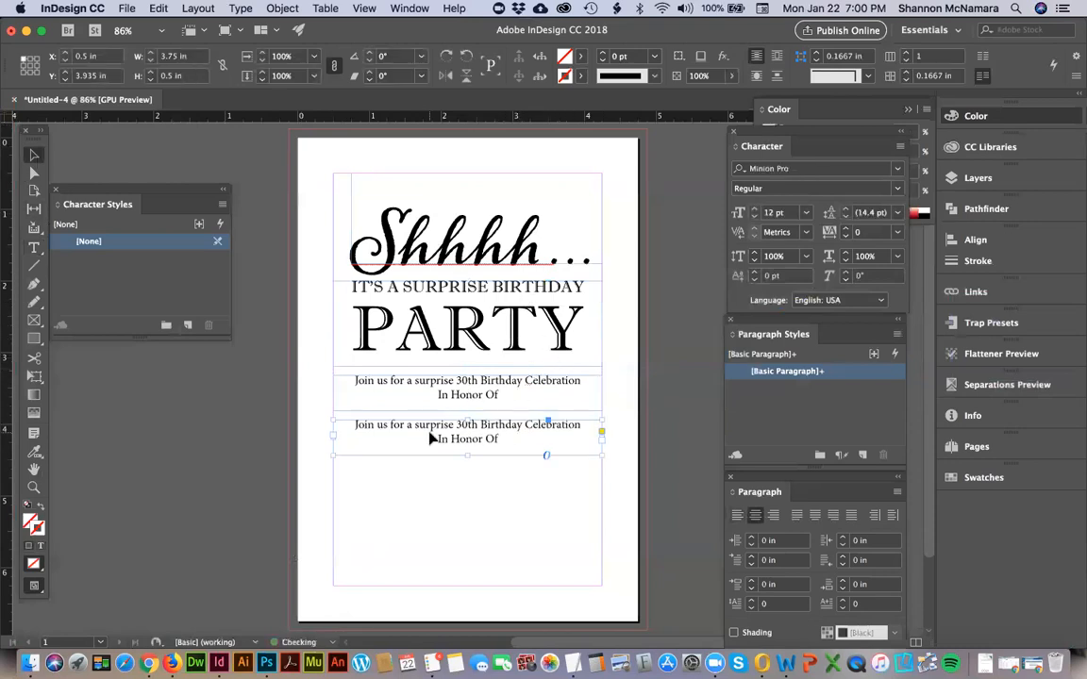
double_click(431, 432)
key("super+a")
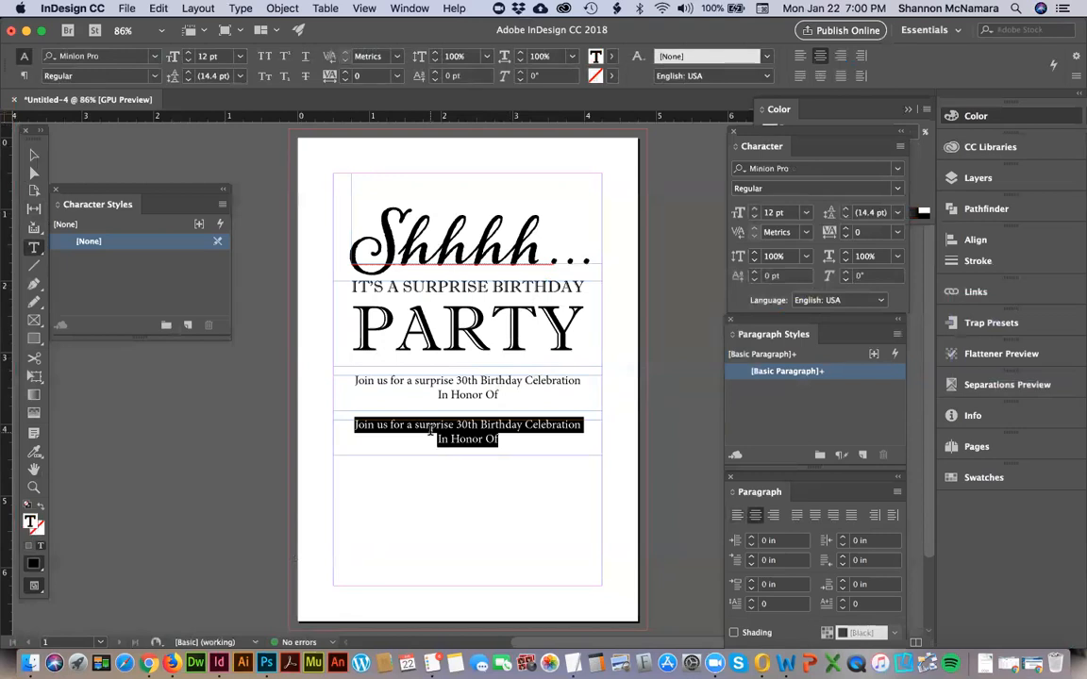
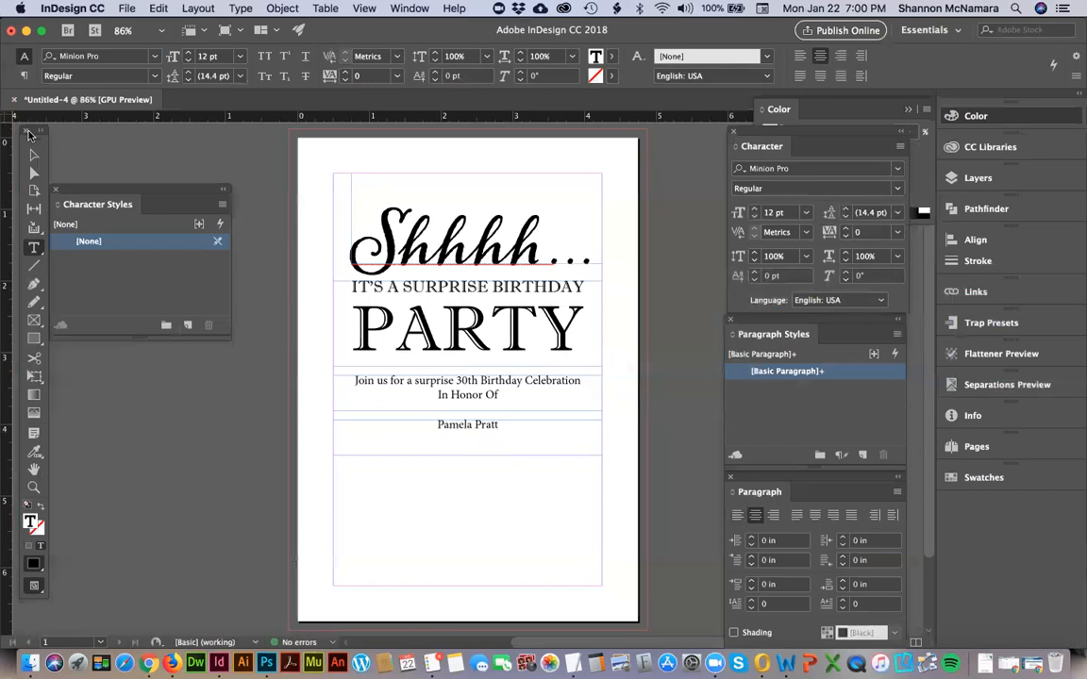
Duplicate the "Join us" frame beneath the guest of honor's name and replace the copy's text with "Saturday, February 8th, 2018".
left_click(33, 154)
left_click_drag(506, 395, 499, 483)
double_click(500, 483)
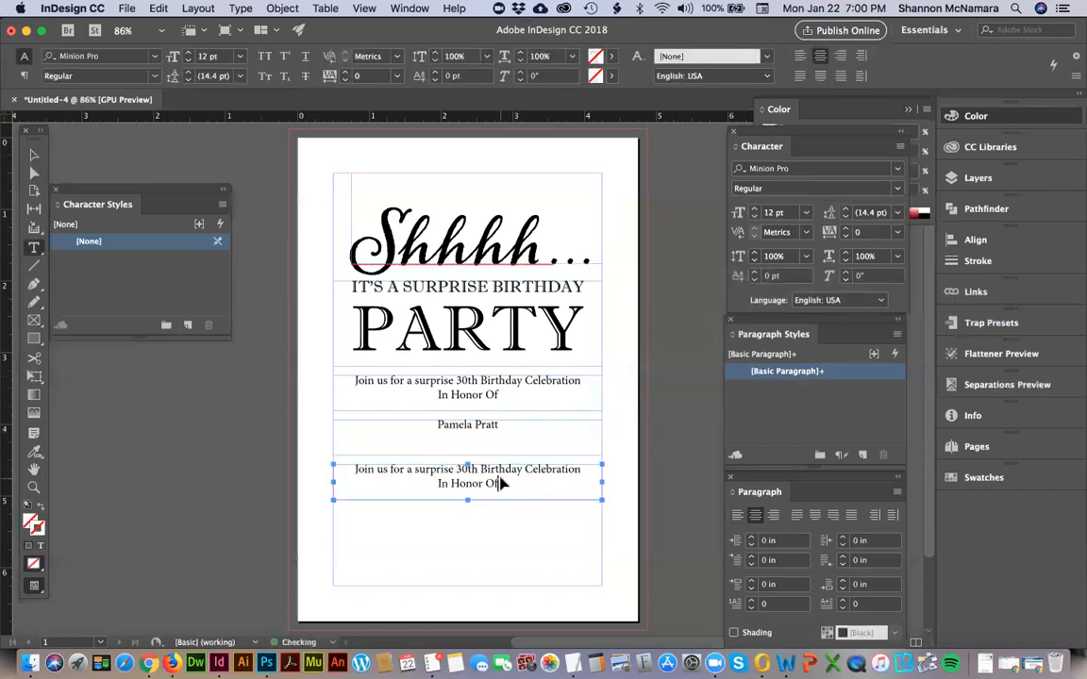
key("super+a")
type("Satu")
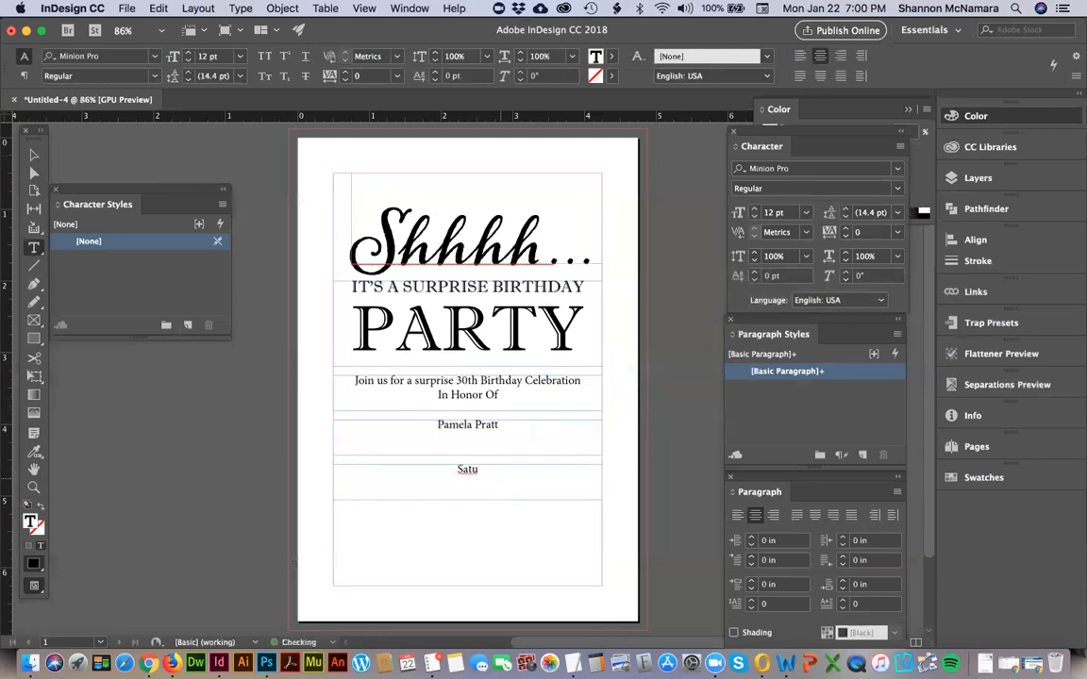
type("rday, February")
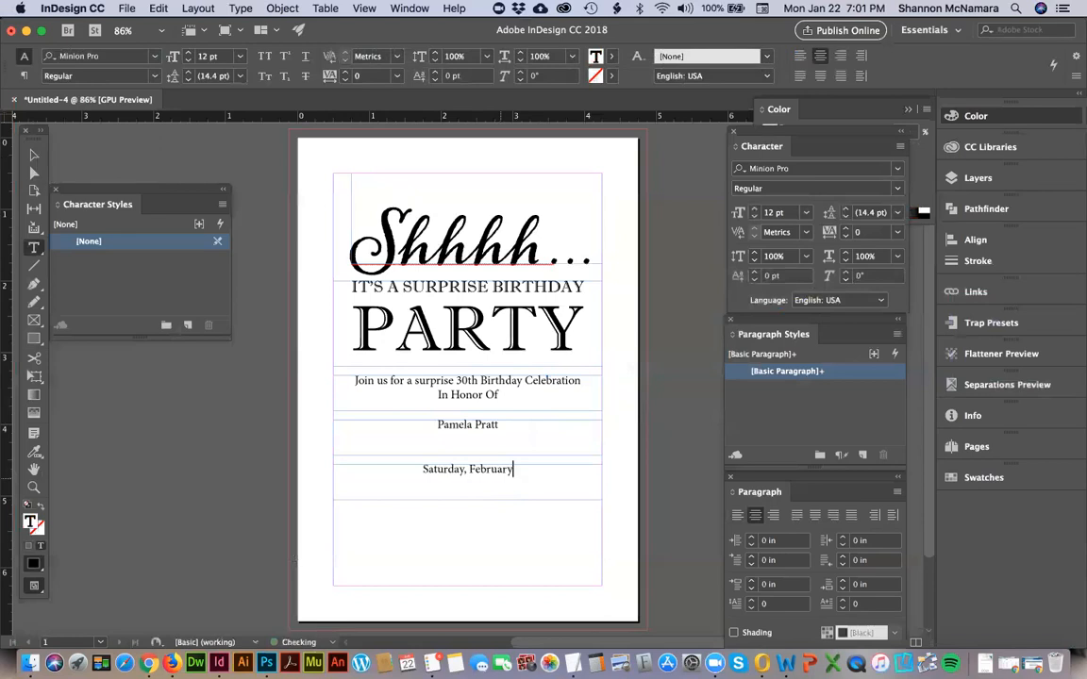
type(" 8th")
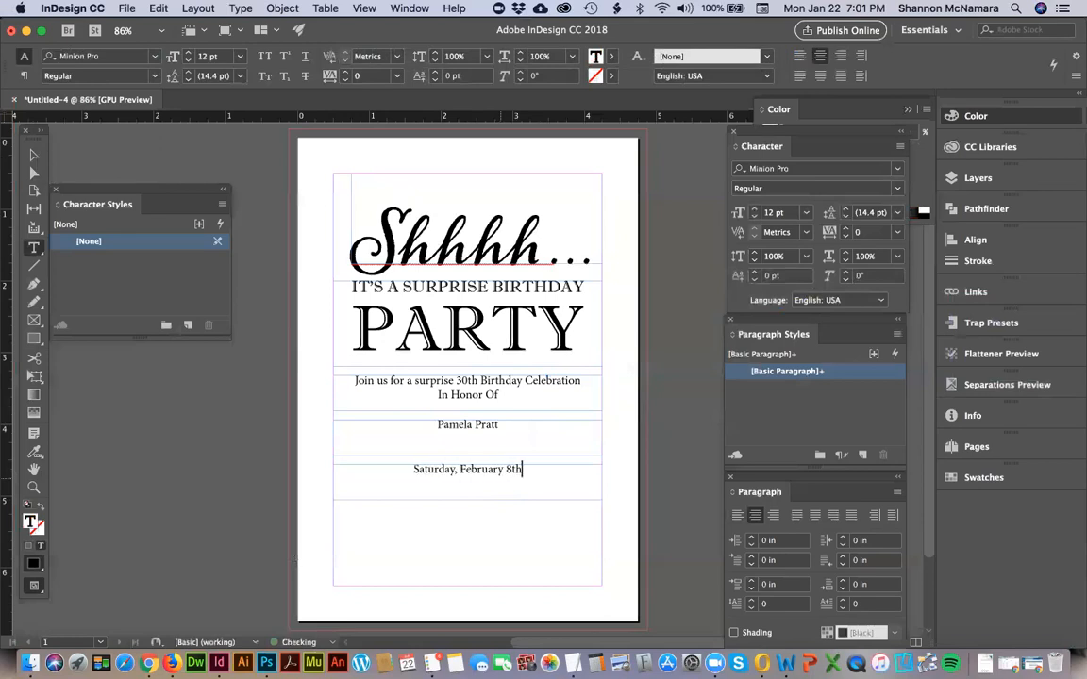
type(", 2018 ")
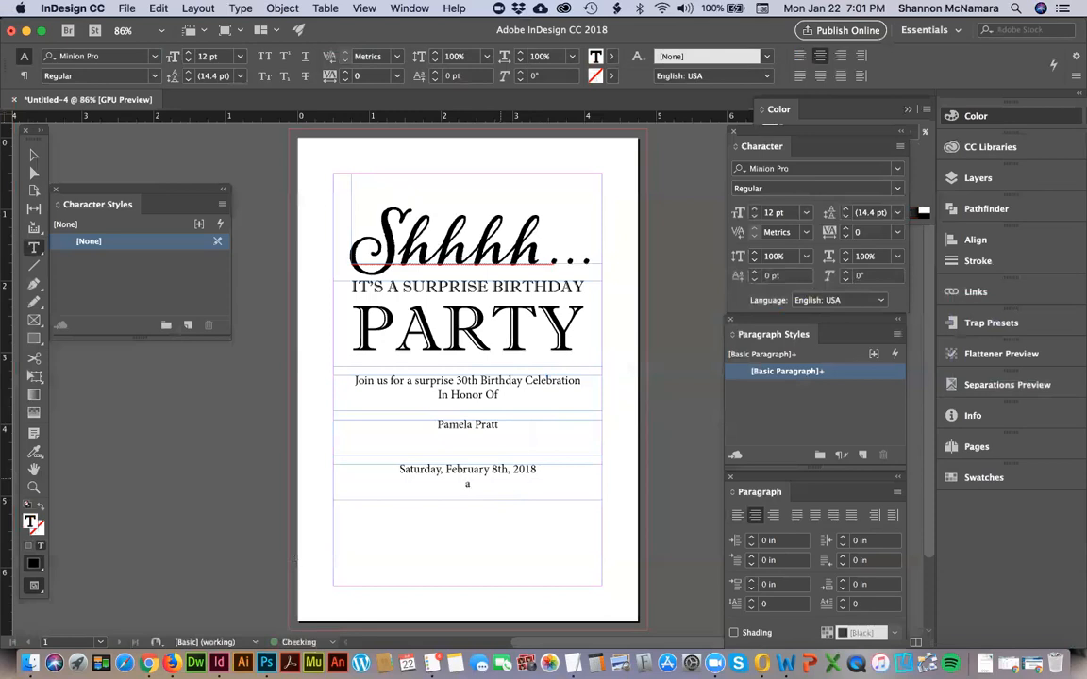
type("at 7 o'cloc")
Add "at 7 o'clock in the evening" as the second line of the date frame.
key("BackSpace")
key("BackSpace")
key("BackSpace")
key("BackSpace")
key("BackSpace")
type("'clo")
type("ck")
type(" in the evening")
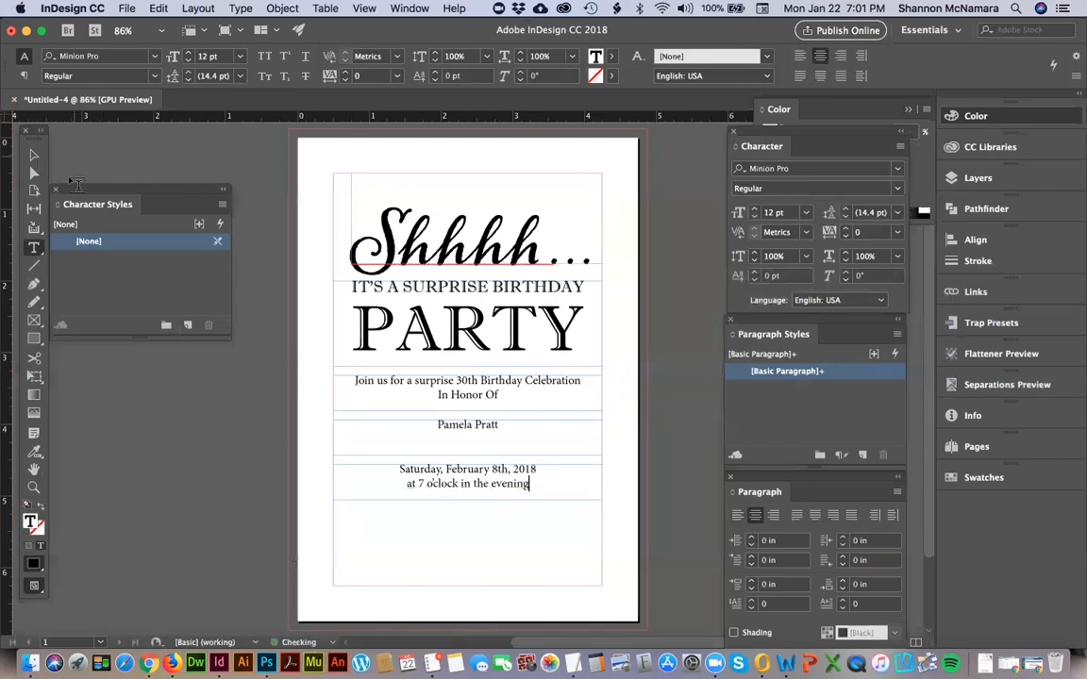
Extend the date frame to a height of about 0.84 in and add "The Bar Around The Corner" and the venue's address as further lines.
left_click(34, 155)
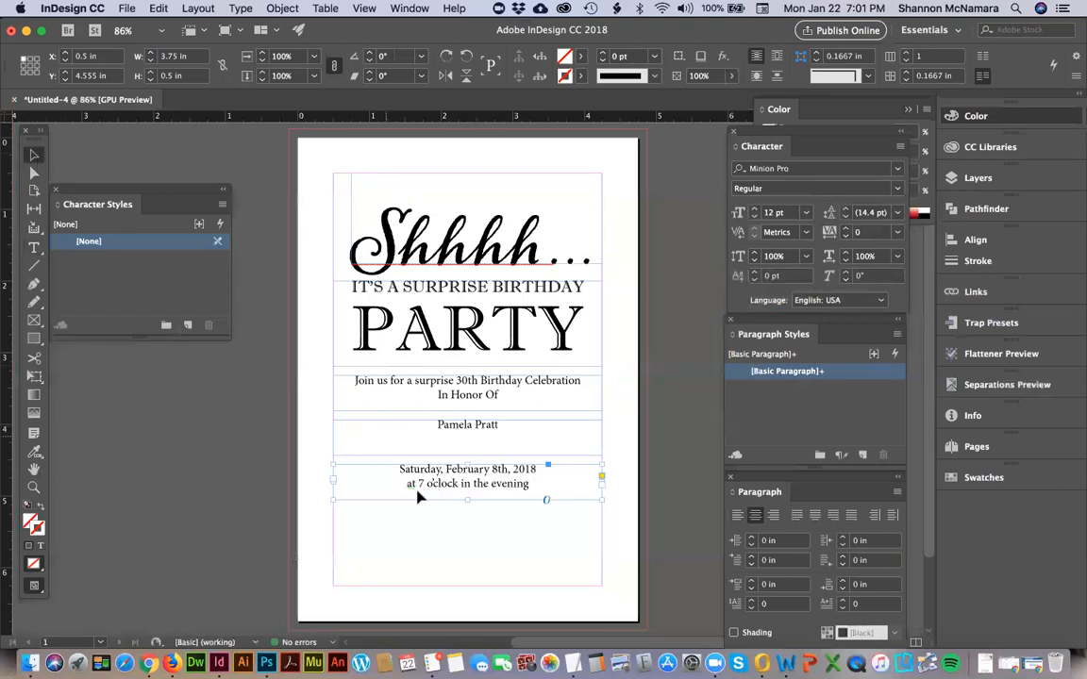
left_click_drag(505, 500, 507, 498)
key("t")
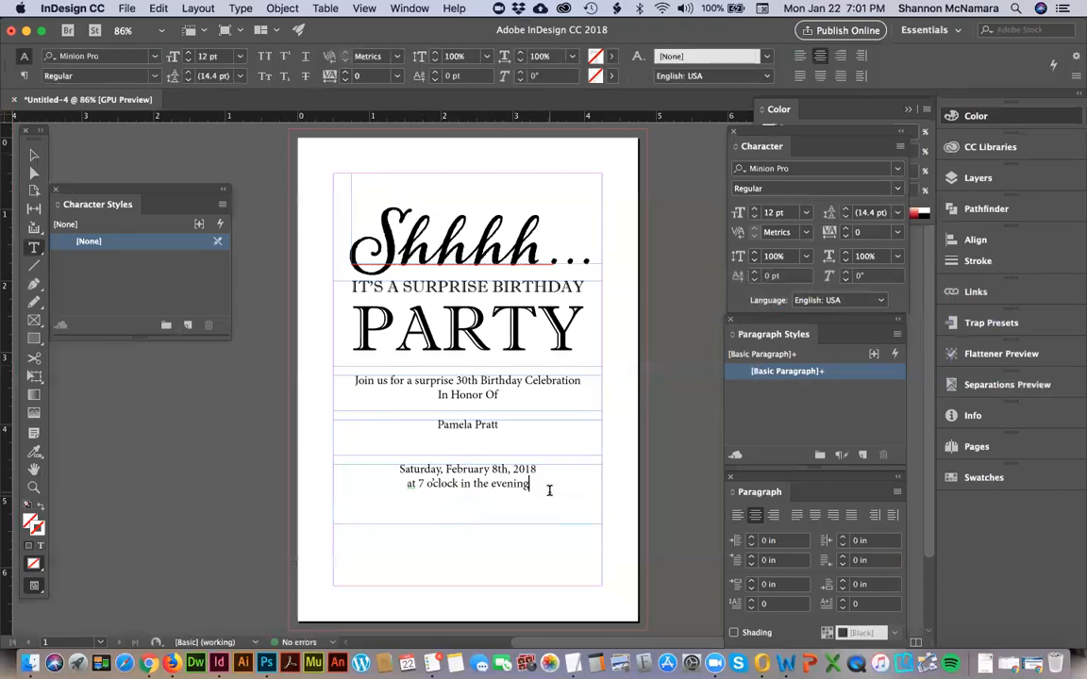
type("The ")
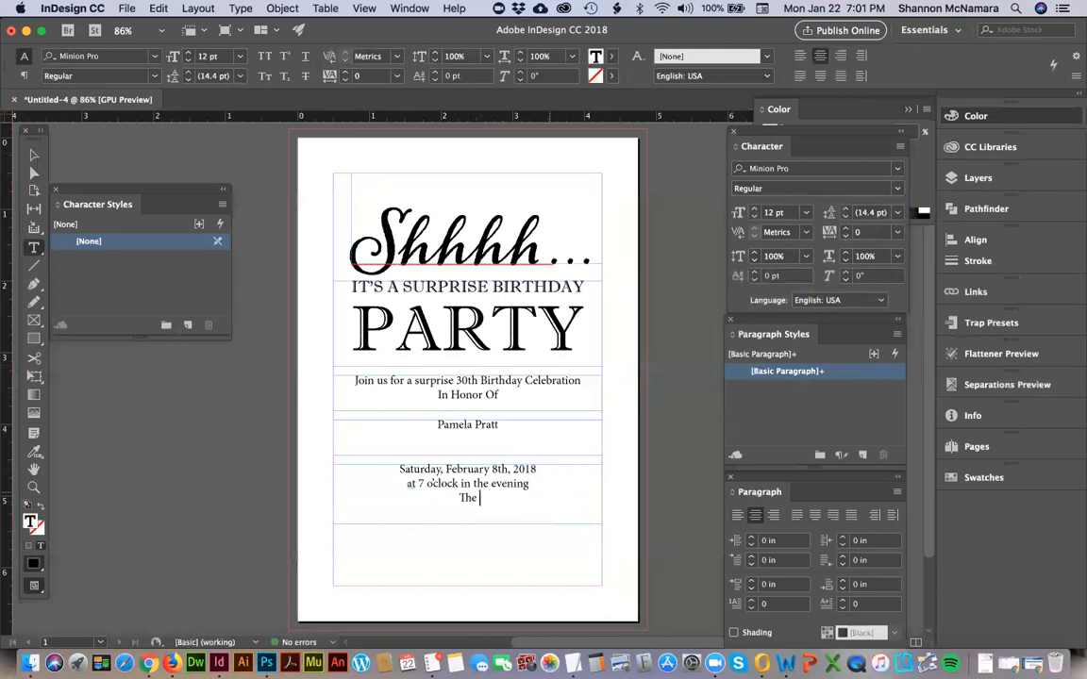
type("Bar Around The Corner ")
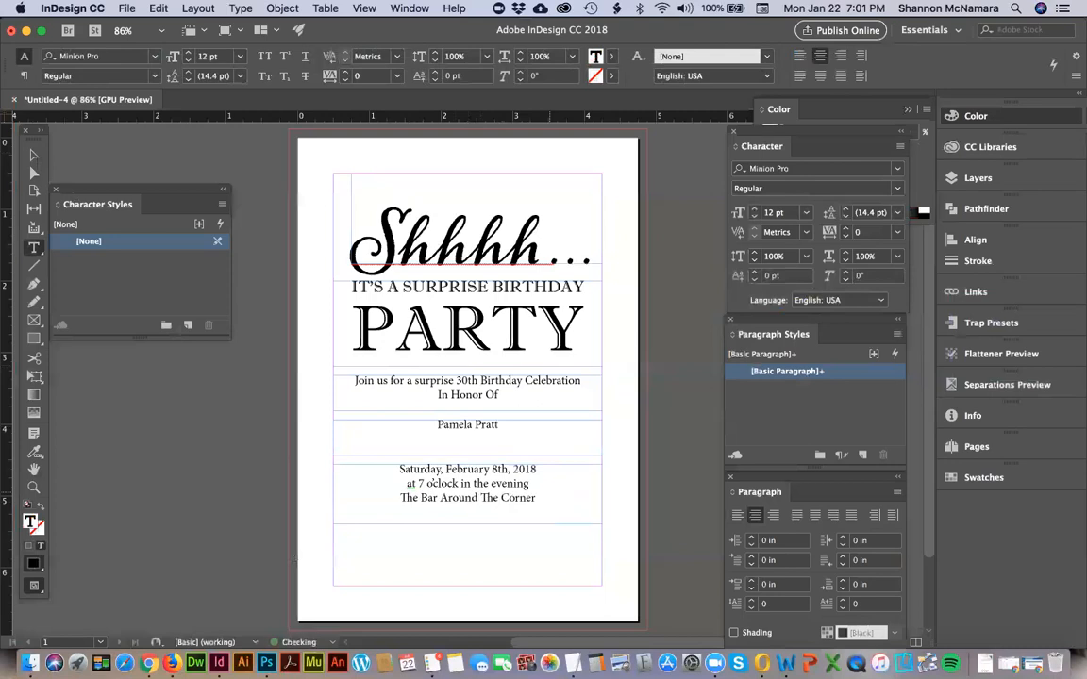
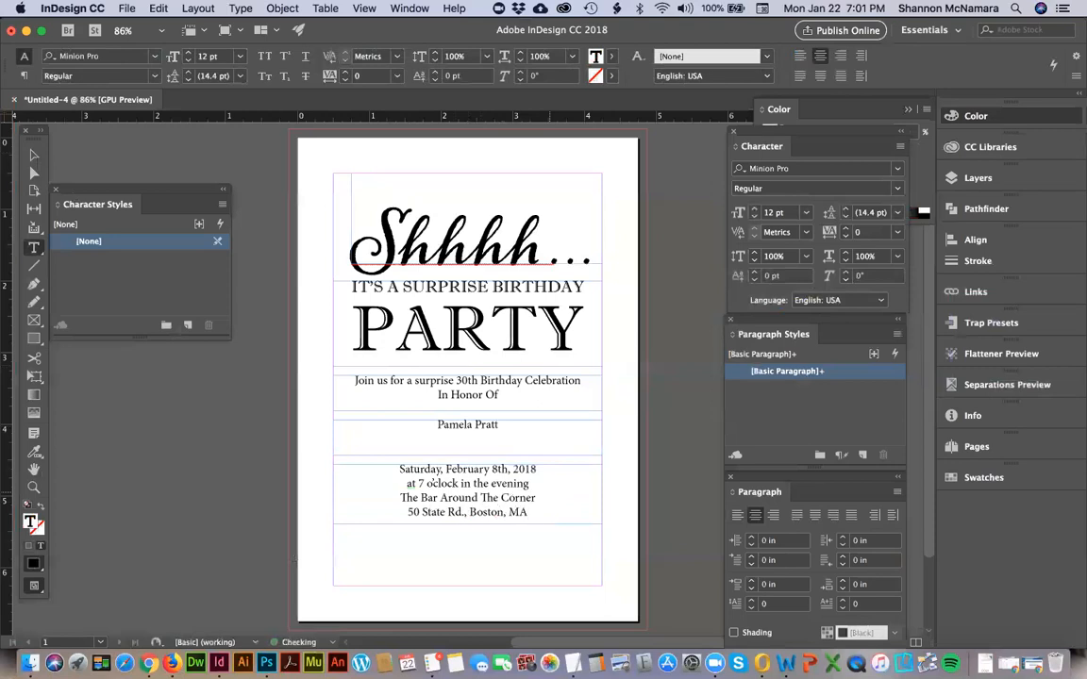
left_click(33, 154)
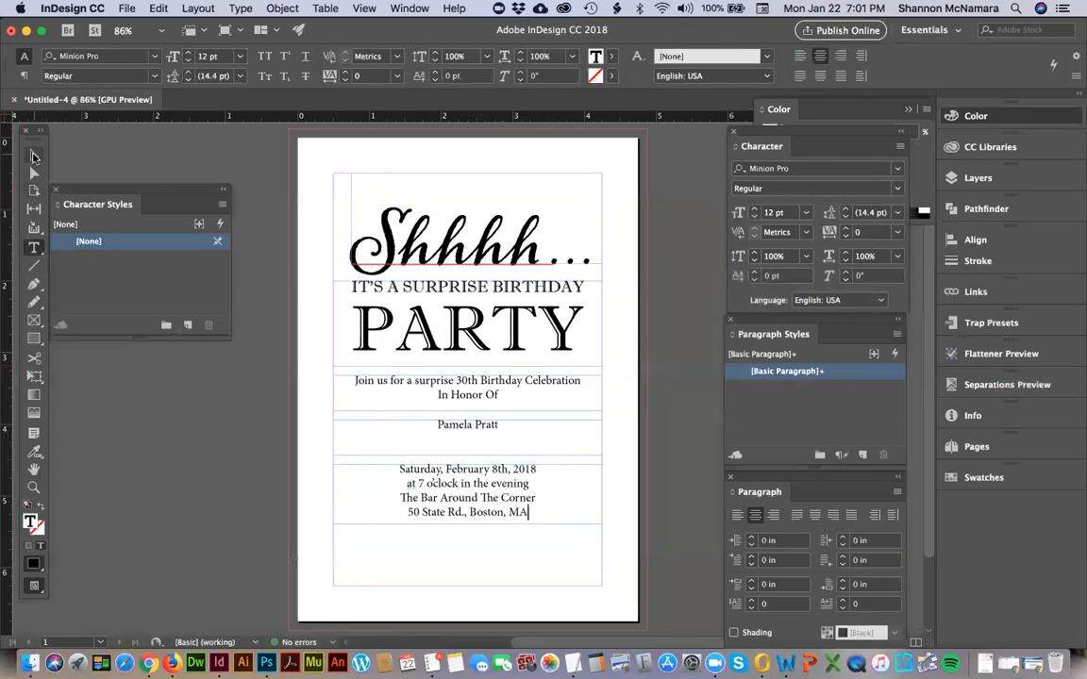
left_click(236, 520)
Duplicate the date frame beneath itself, narrow the copy to about 1.875 in, and replace its text with "RSVP".
left_click_drag(489, 478, 455, 571)
double_click(410, 566)
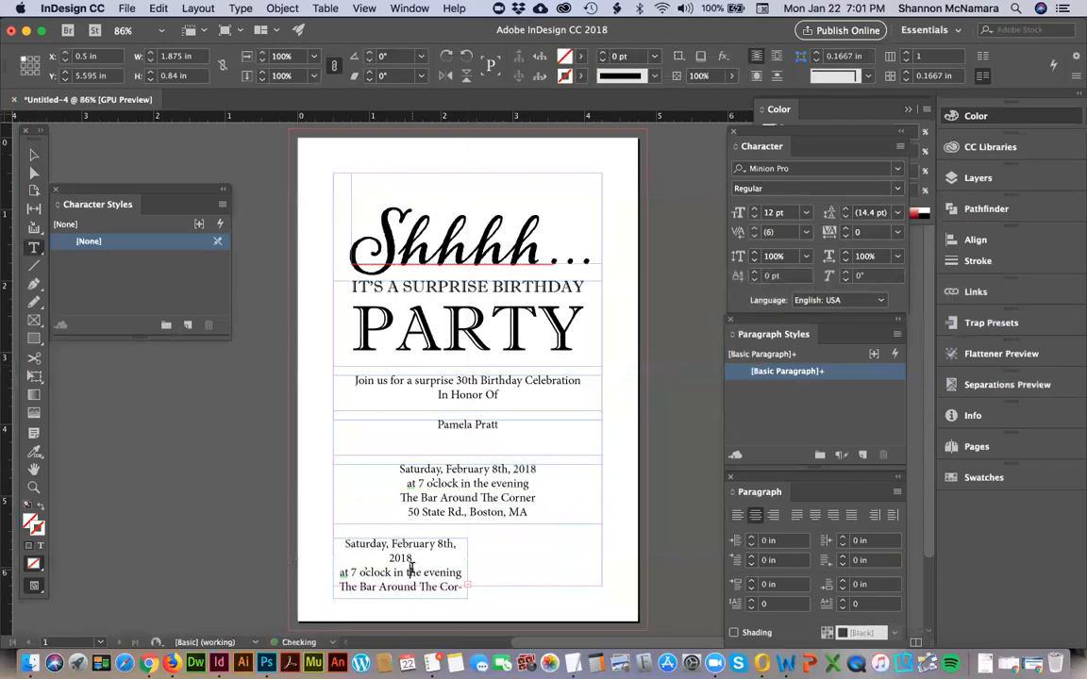
key("super+a")
type("RSVP")
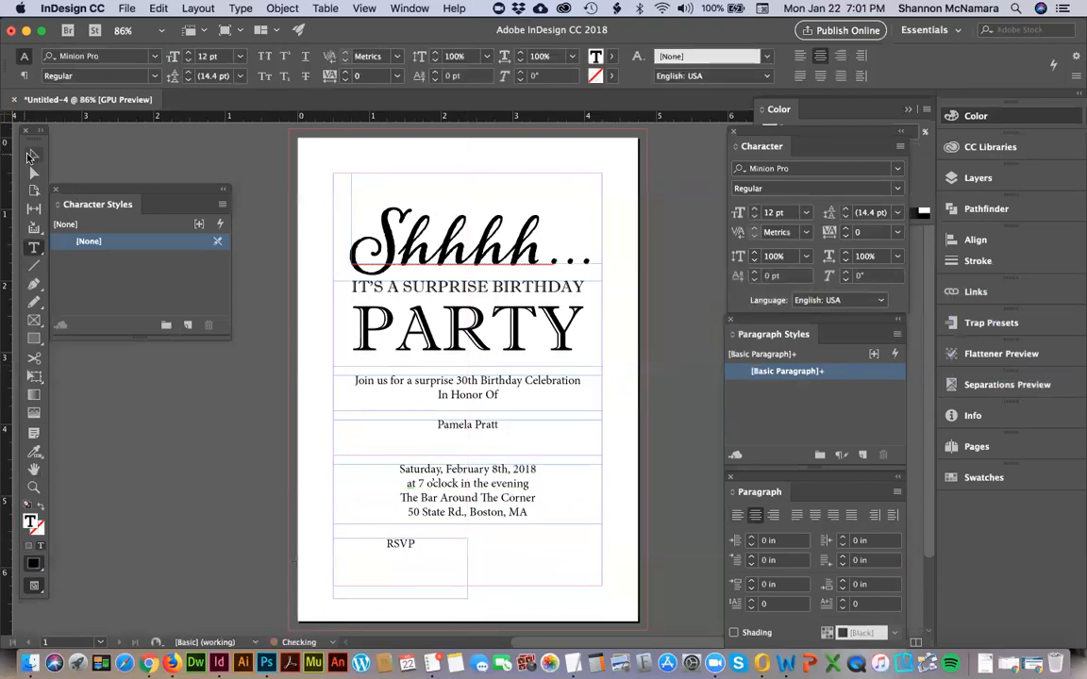
key("Escape")
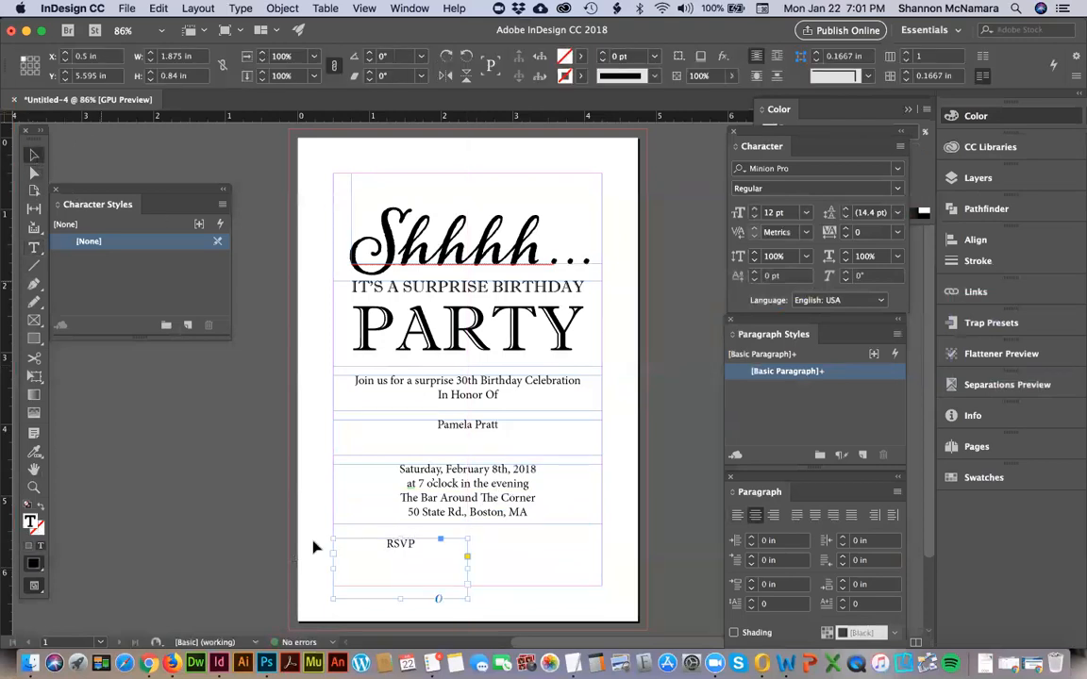
Copy the RSVP frame alongside it at about 1.81 in wide and replace the copy's text with "By Thursday January 31st".
left_click_drag(526, 551, 534, 552)
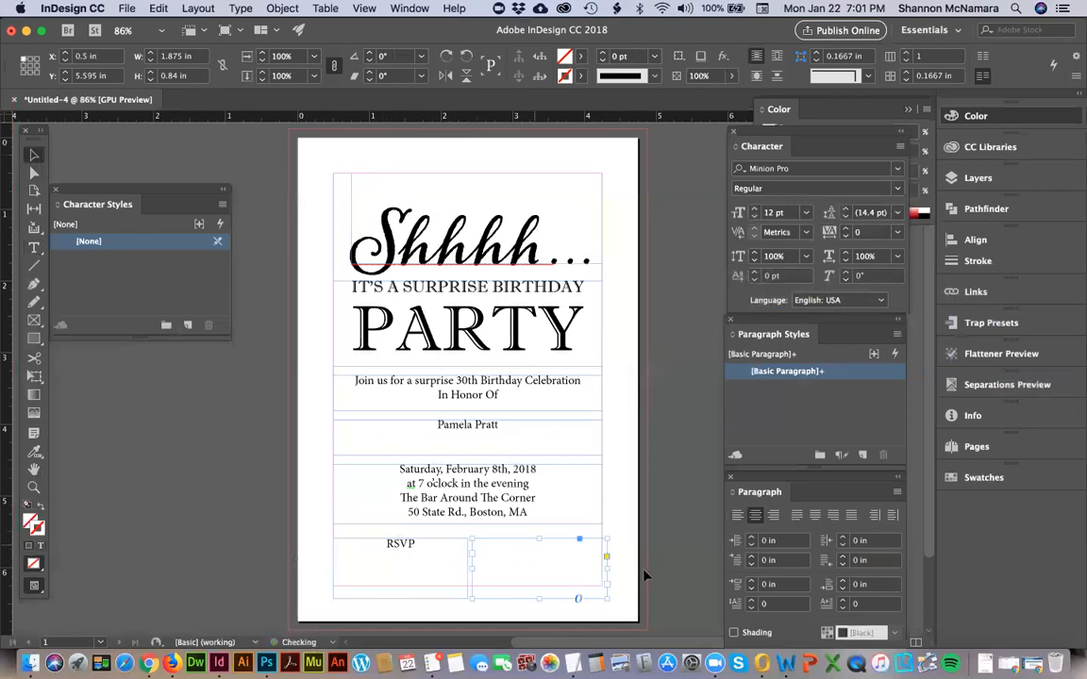
double_click(572, 555)
double_click(568, 548)
type("By")
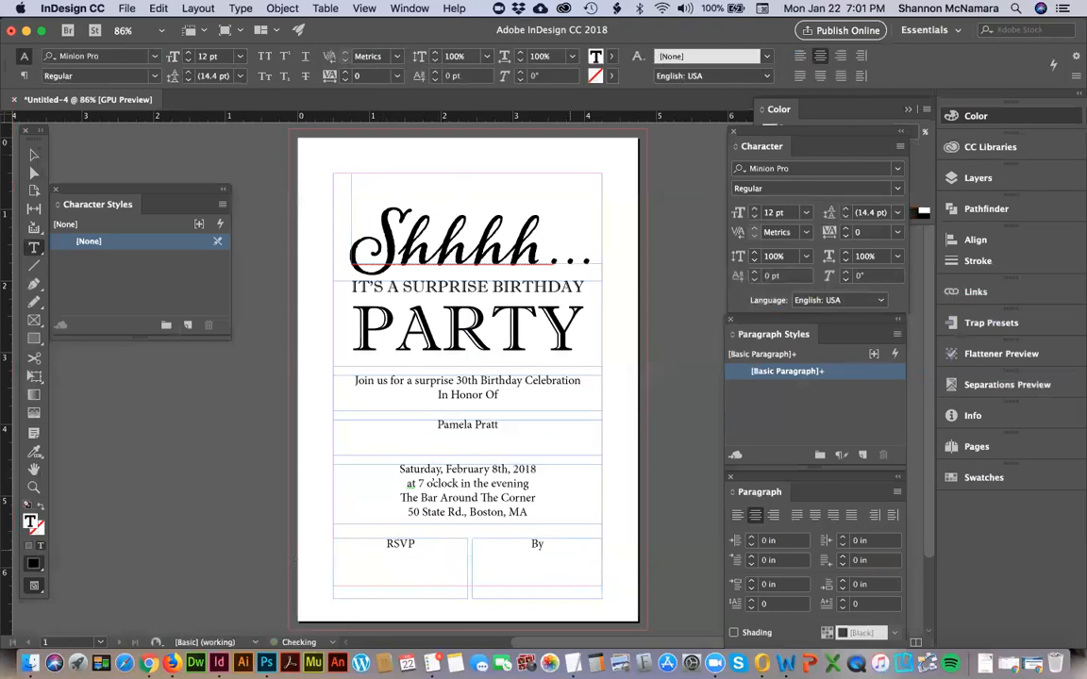
type(" Thursday January 31st")
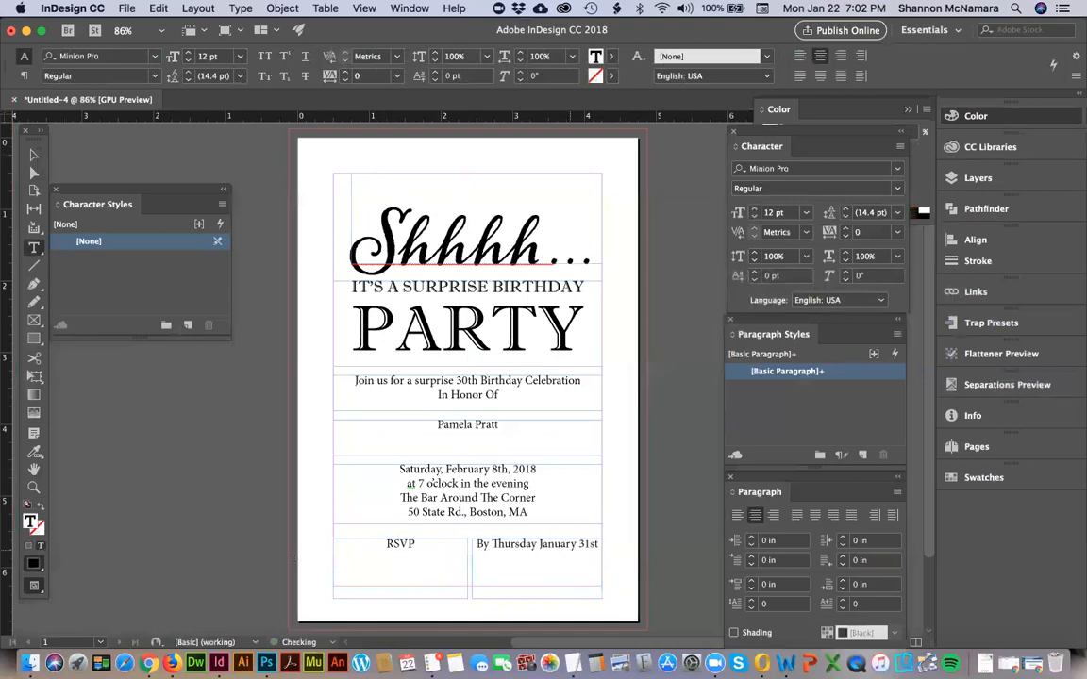
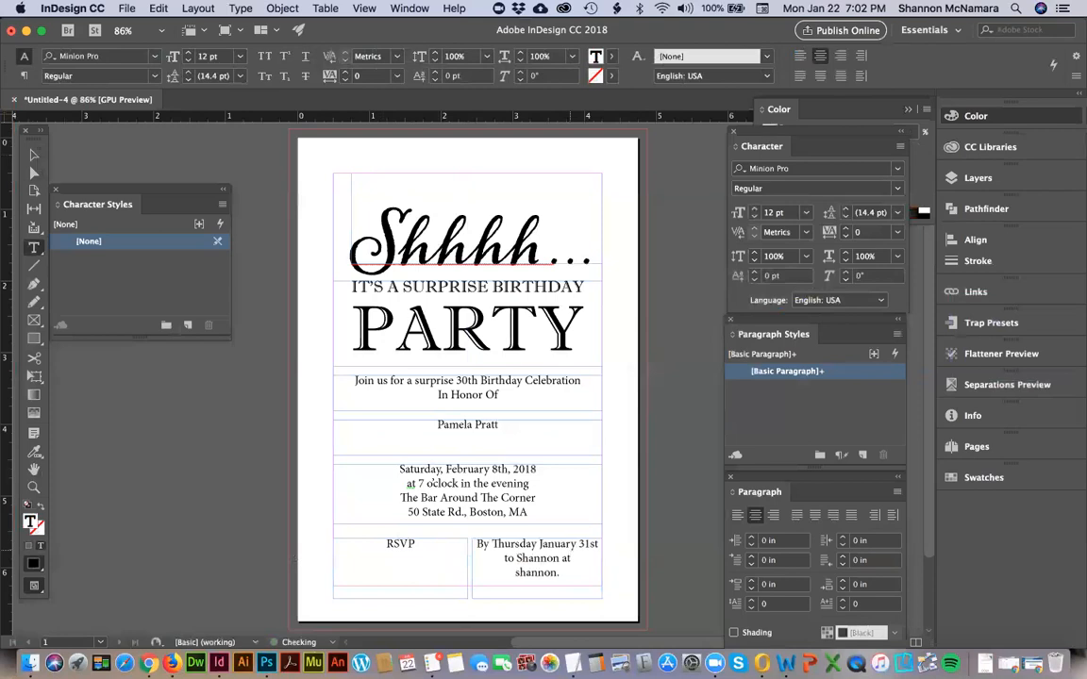
Continue the reply deadline text with "to", the host's first name, "at" and the contact's e-mail address.
key("BackSpace")
key("BackSpace")
key("BackSpace")
key("BackSpace")
key("BackSpace")
key("BackSpace")
key("BackSpace")
type("@gmail.com")
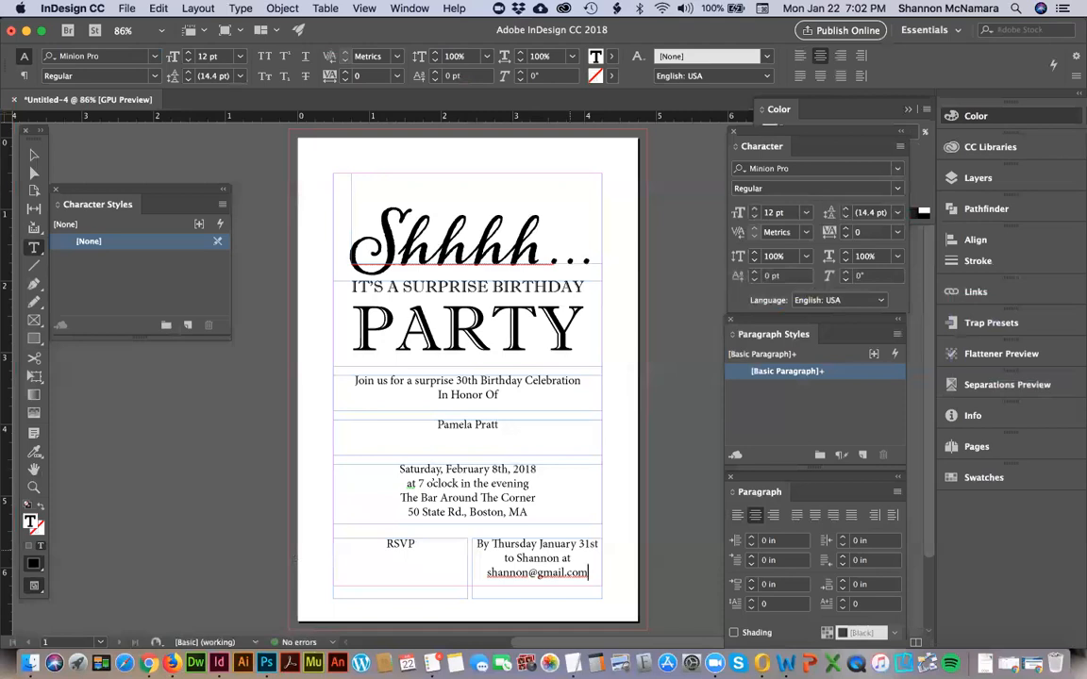
Left-align all the text in the reply deadline frame and deselect the frame.
key("super+a")
key("super+shift+l")
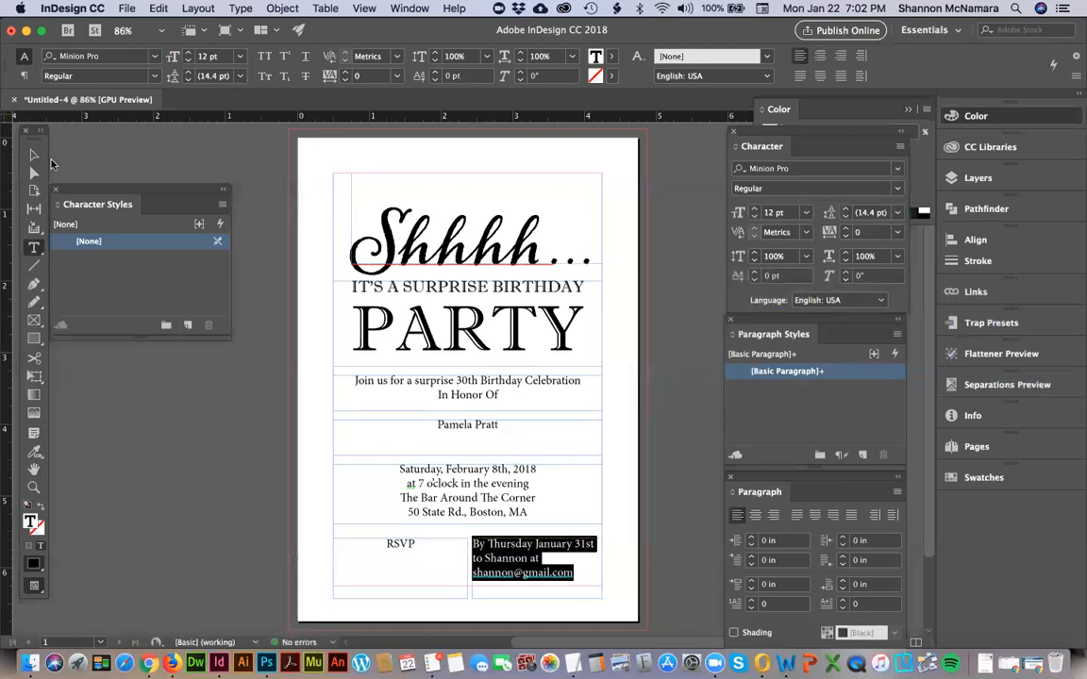
left_click(33, 154)
left_click(241, 473)
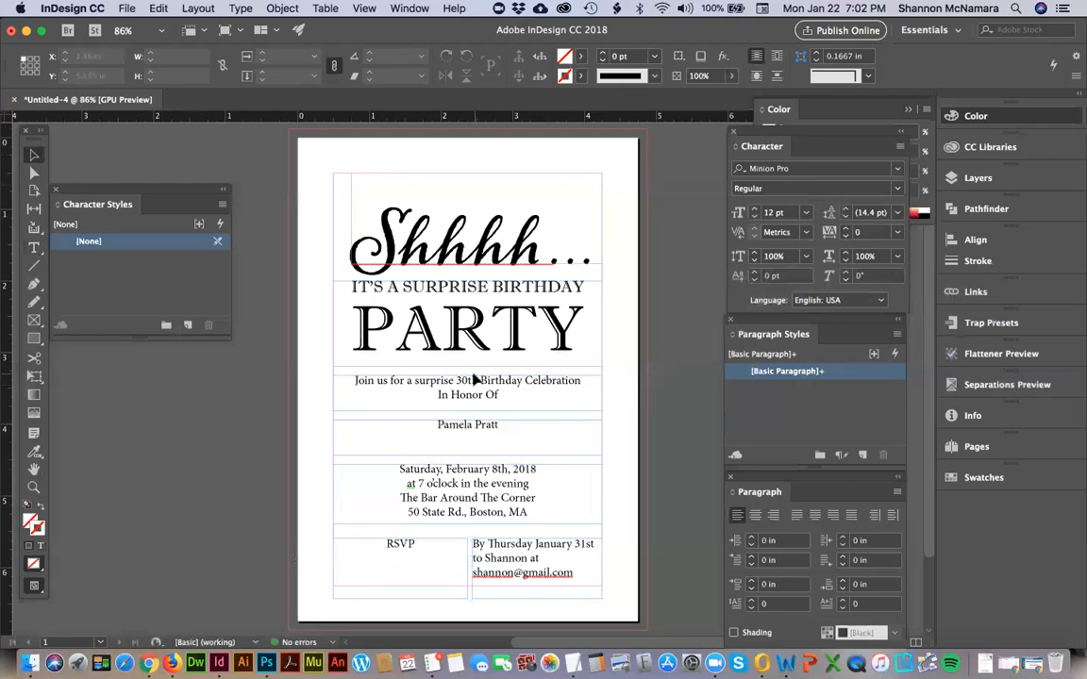
Enlarge the guest of honor's name to 42 pt.
left_click(431, 285)
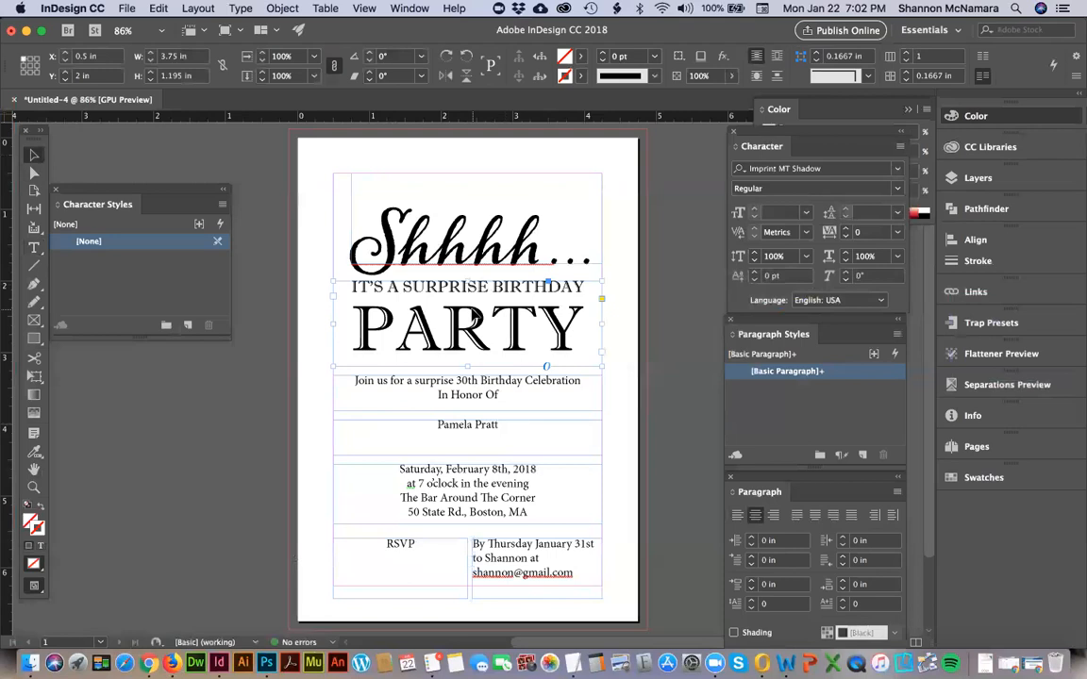
left_click(467, 379)
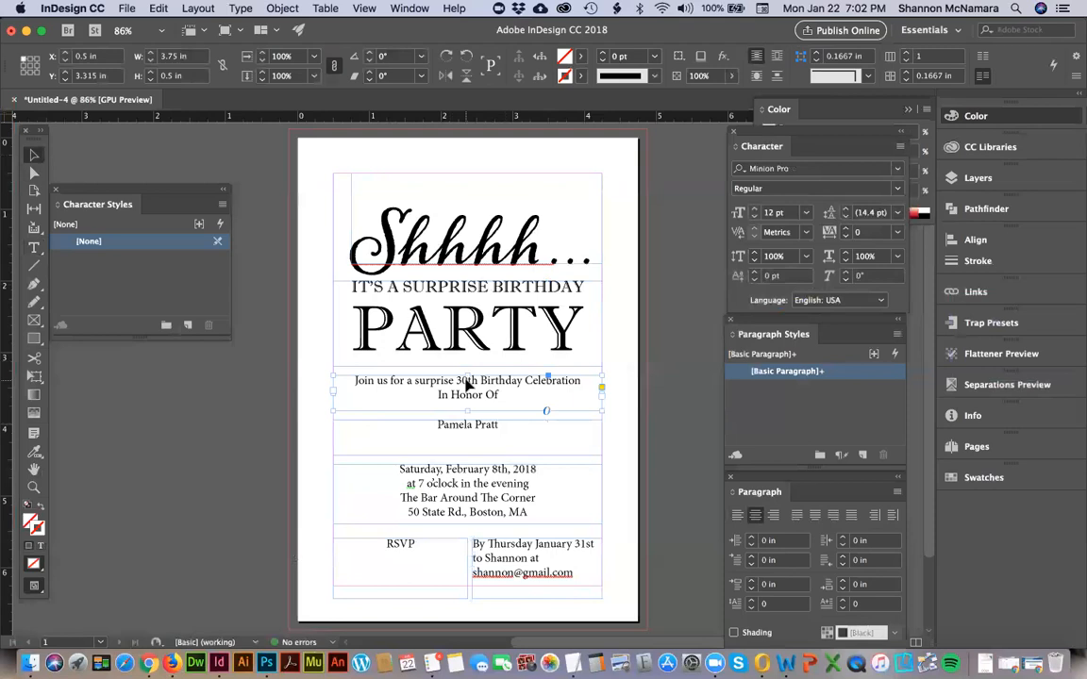
left_click(459, 427)
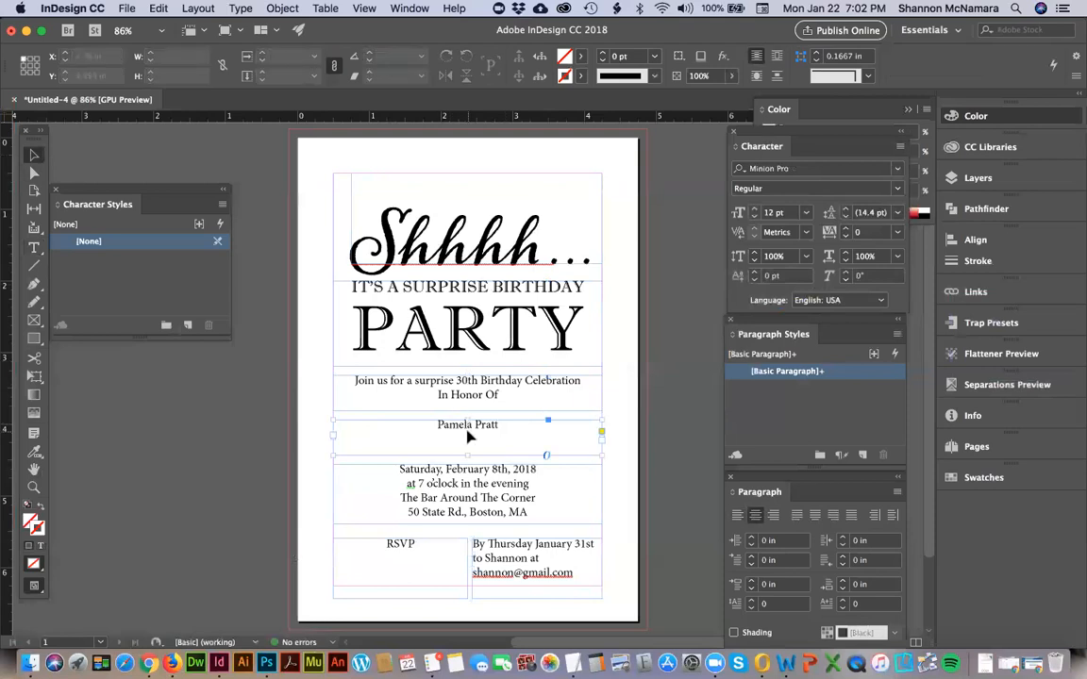
key("super+shift+period")
key("super+shift+period")
key("super+shift+period")
key("super+shift+period")
key("super+shift+period")
key("super+shift+period")
key("super+shift+period")
key("super+shift+period")
key("super+shift+period")
key("super+shift+period")
key("super+shift+period")
key("super+shift+period")
key("super+shift+period")
key("super+shift+period")
key("super+shift+period")
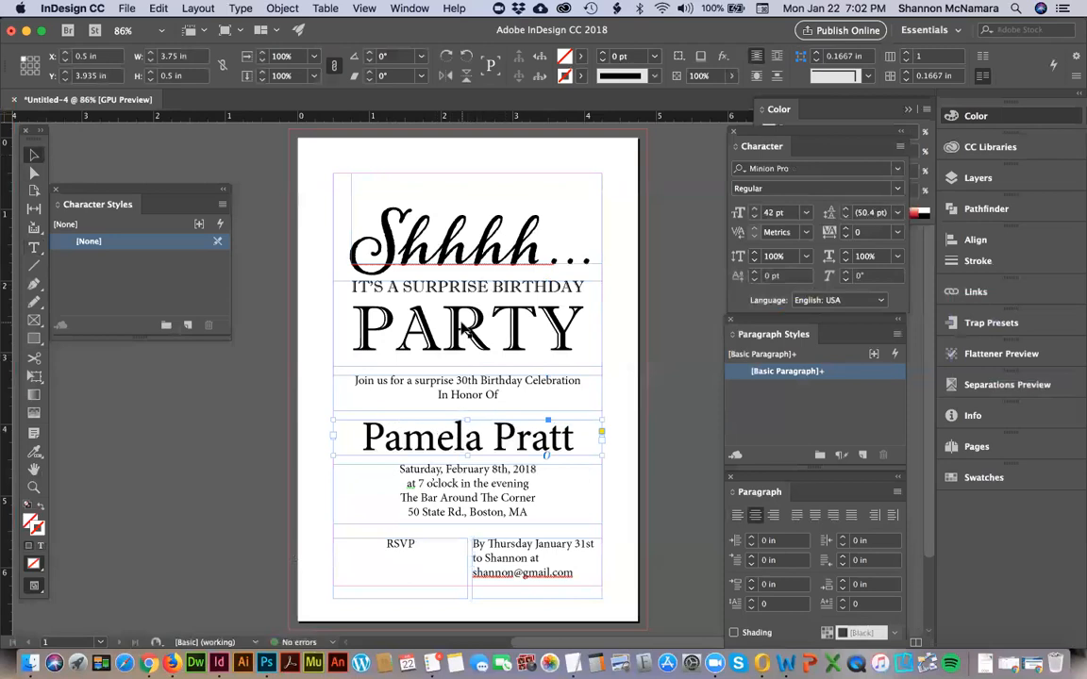
Set the guest of honor's name in the Imprint MT Shadow typeface with all caps.
left_click(394, 310)
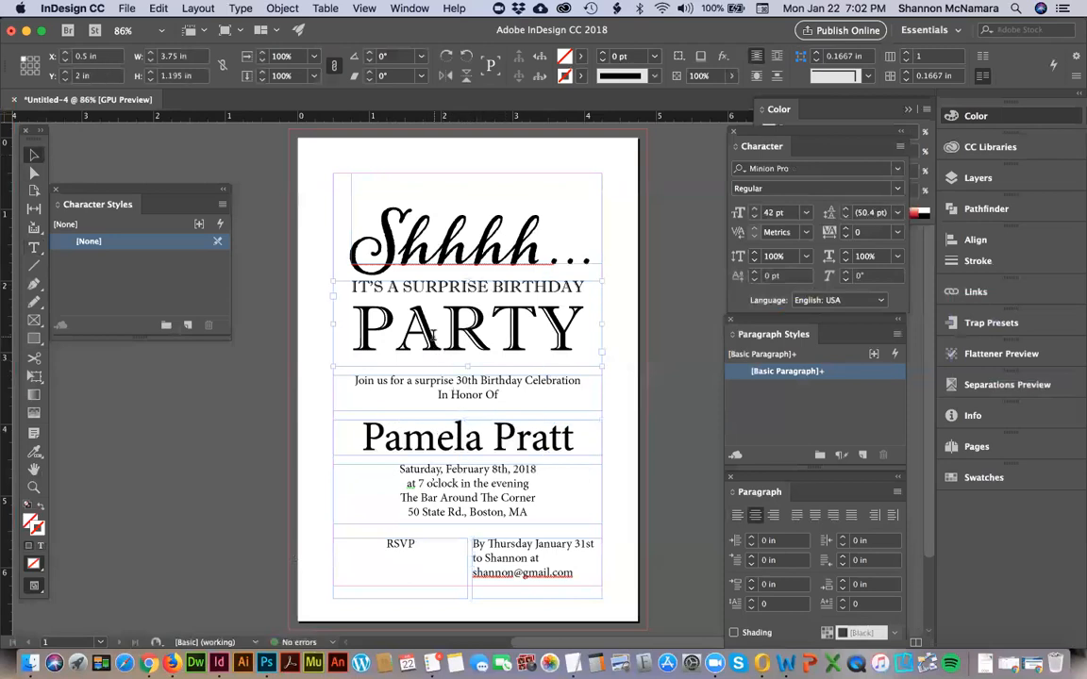
double_click(433, 335)
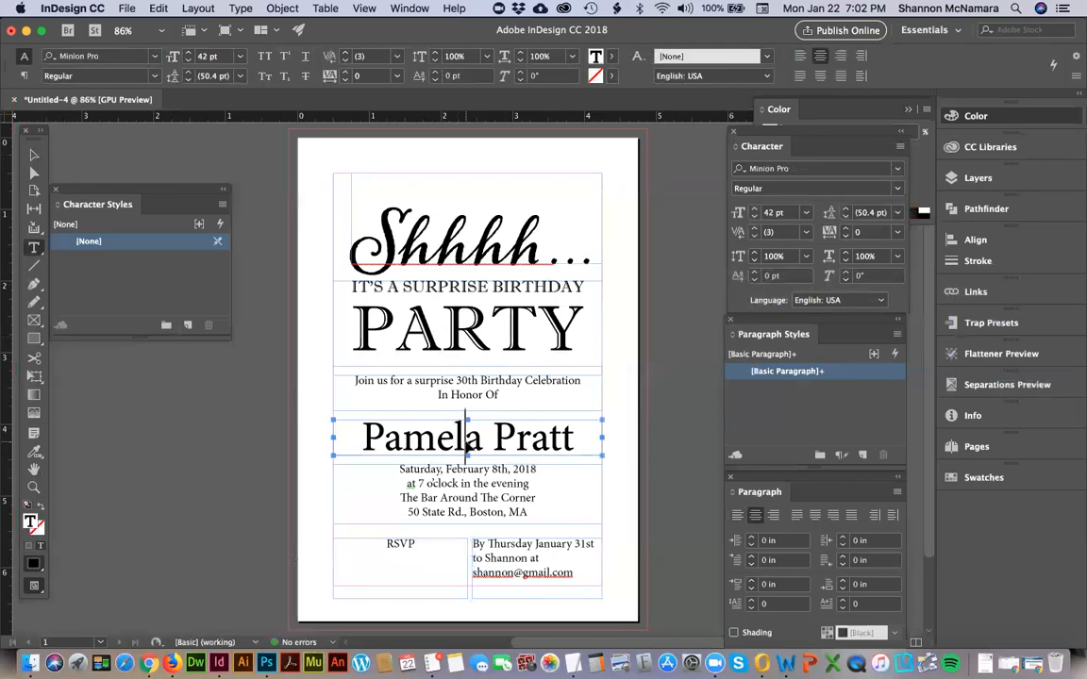
triple_click(464, 437)
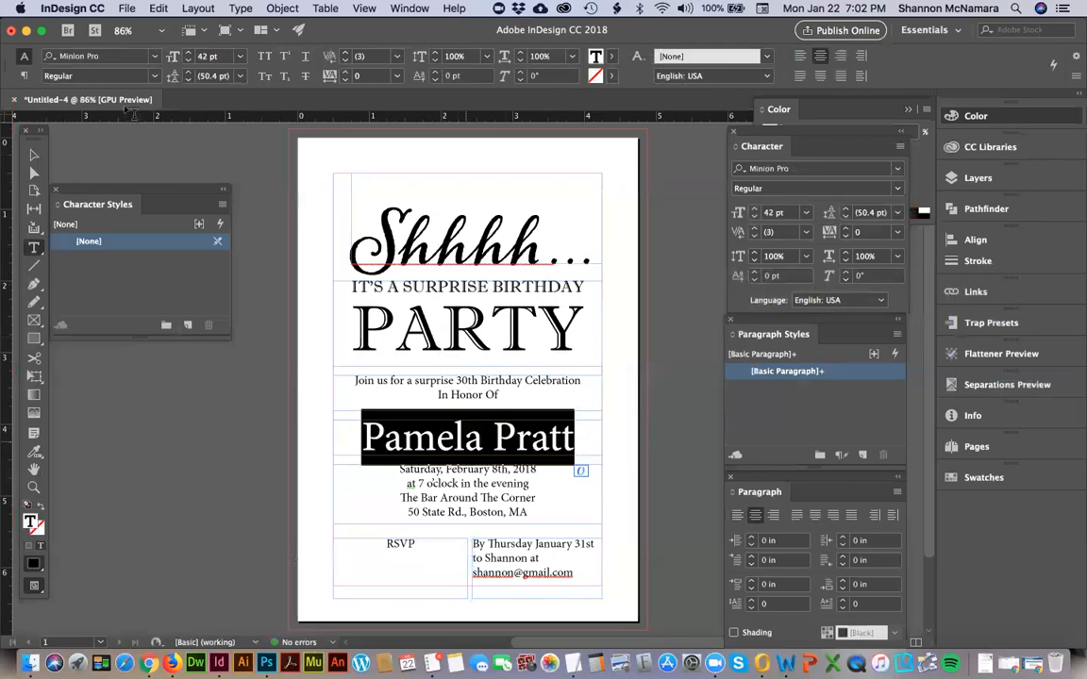
left_click(121, 55)
type("imp")
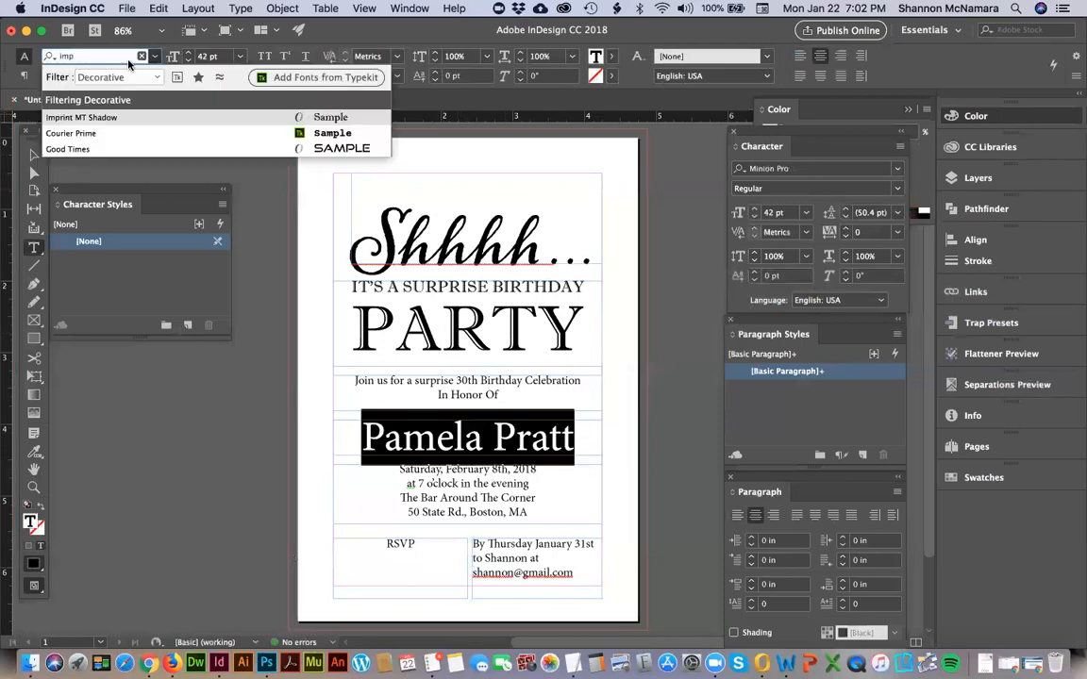
left_click(85, 117)
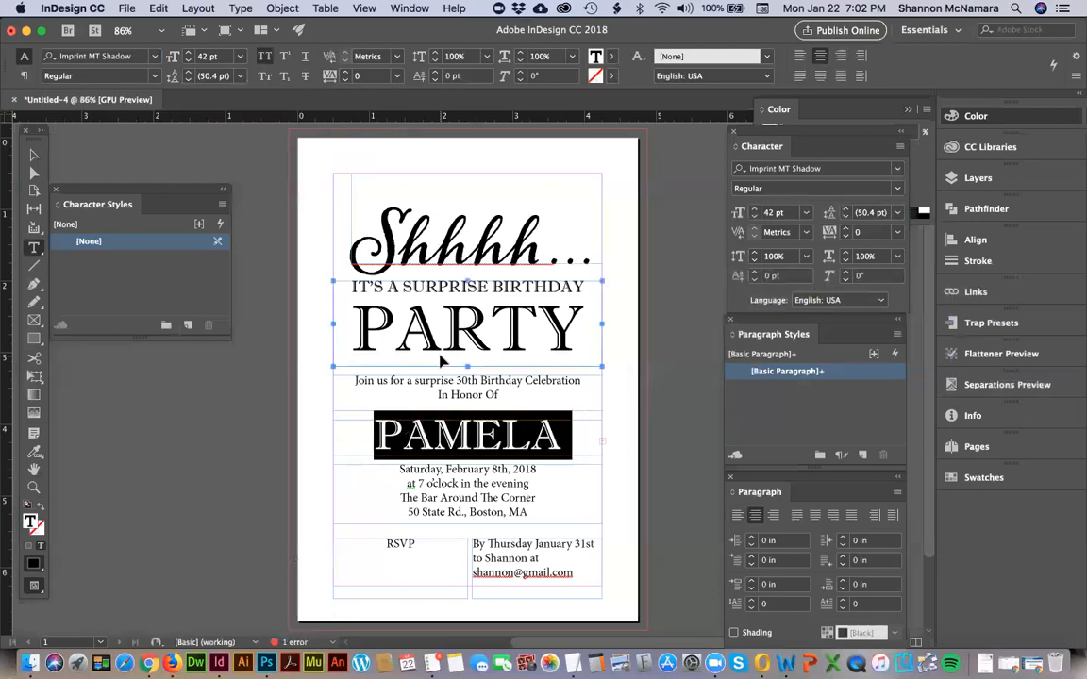
Reduce the guest of honor's name to 32 pt with 40.4 pt leading and -20 tracking.
key("super+shift+comma")
key("super+shift+comma")
key("super+shift+comma")
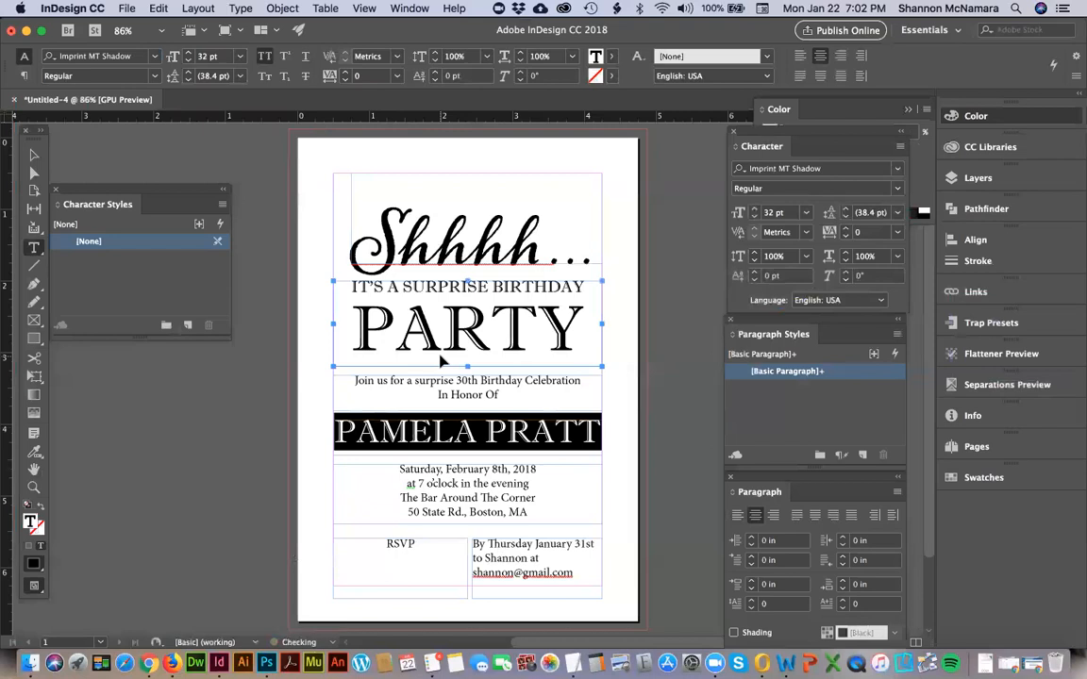
key("alt+Down")
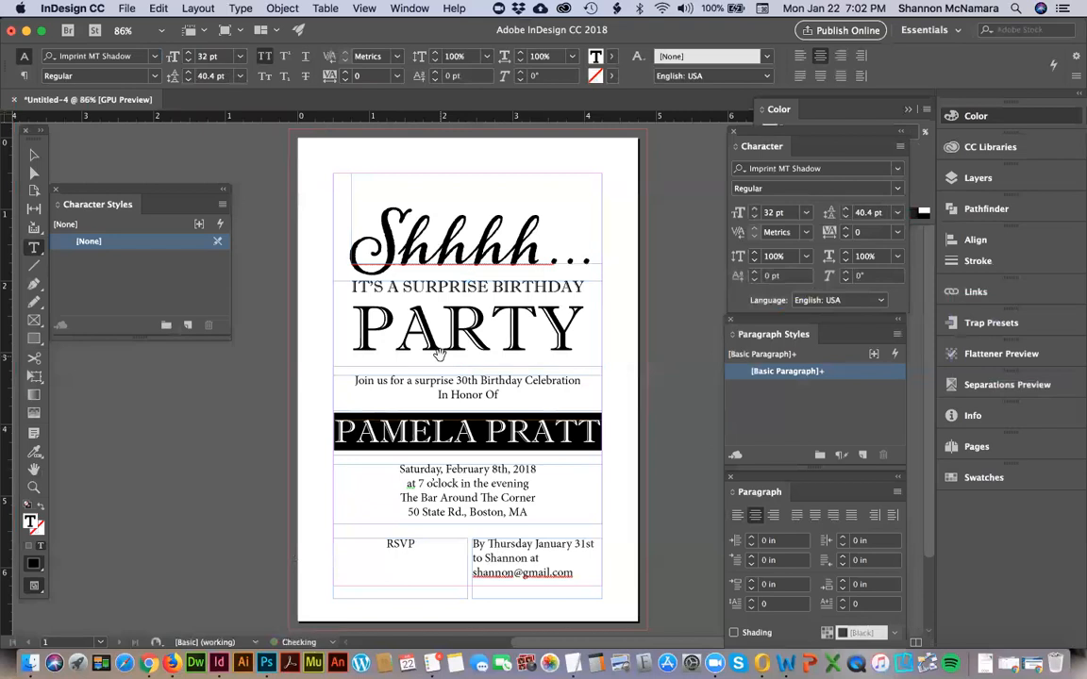
key("alt+Left")
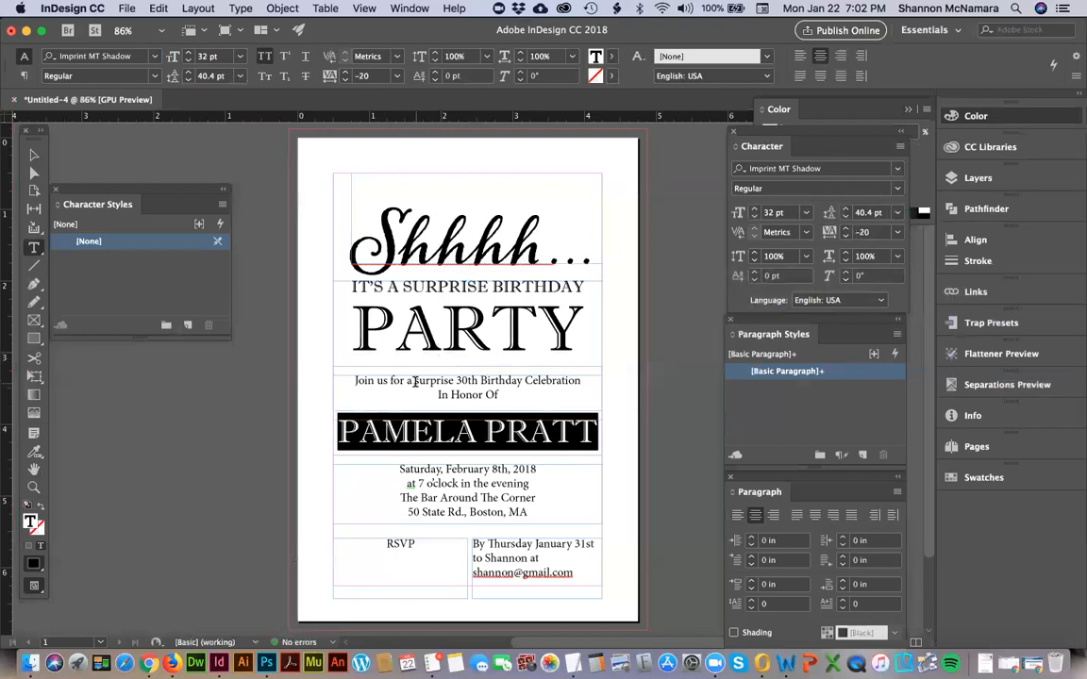
Set all the text in the "Join us for a surprise 30th Birthday Celebration" frame in Avenir Book.
left_click(415, 381)
key("super+a")
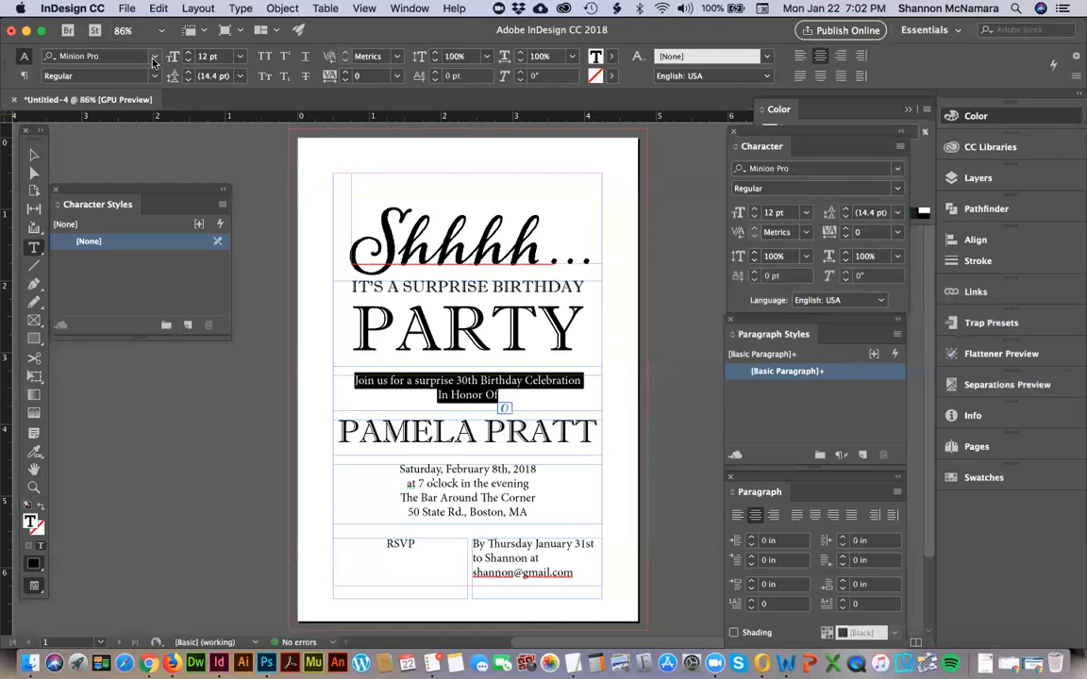
left_click(157, 59)
left_click(122, 81)
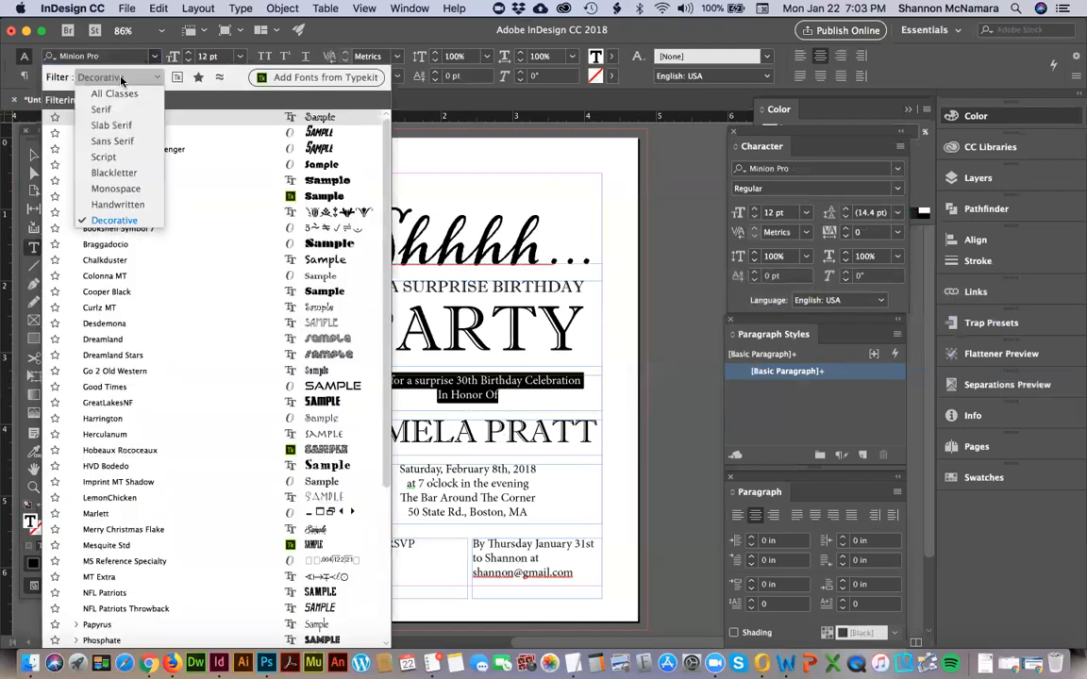
left_click(117, 141)
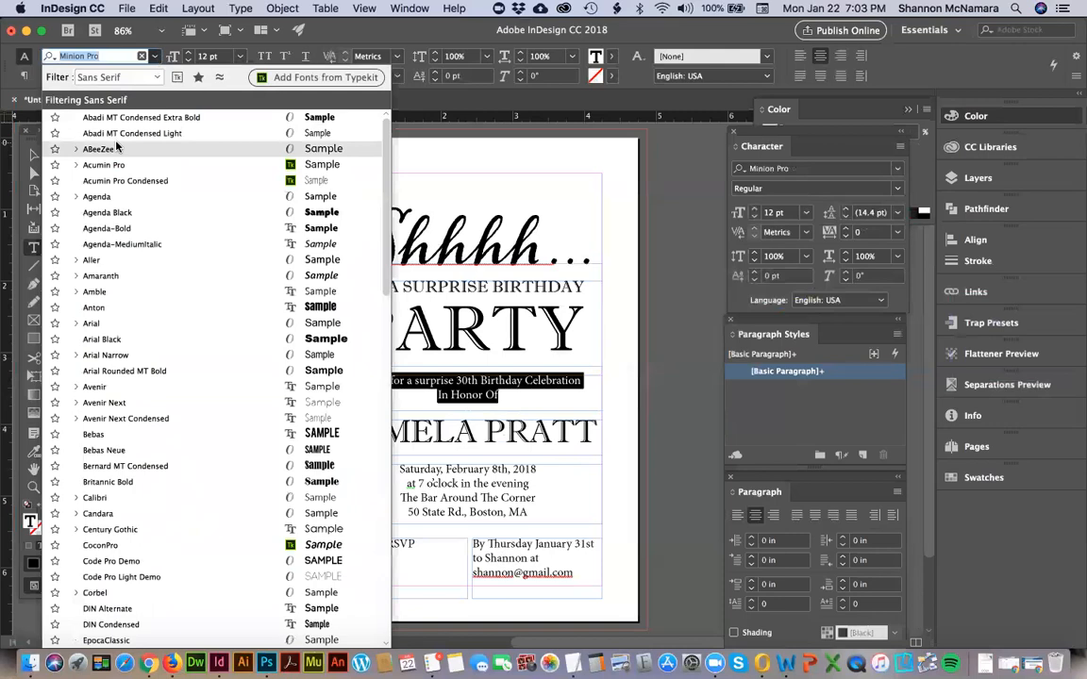
left_click(84, 386)
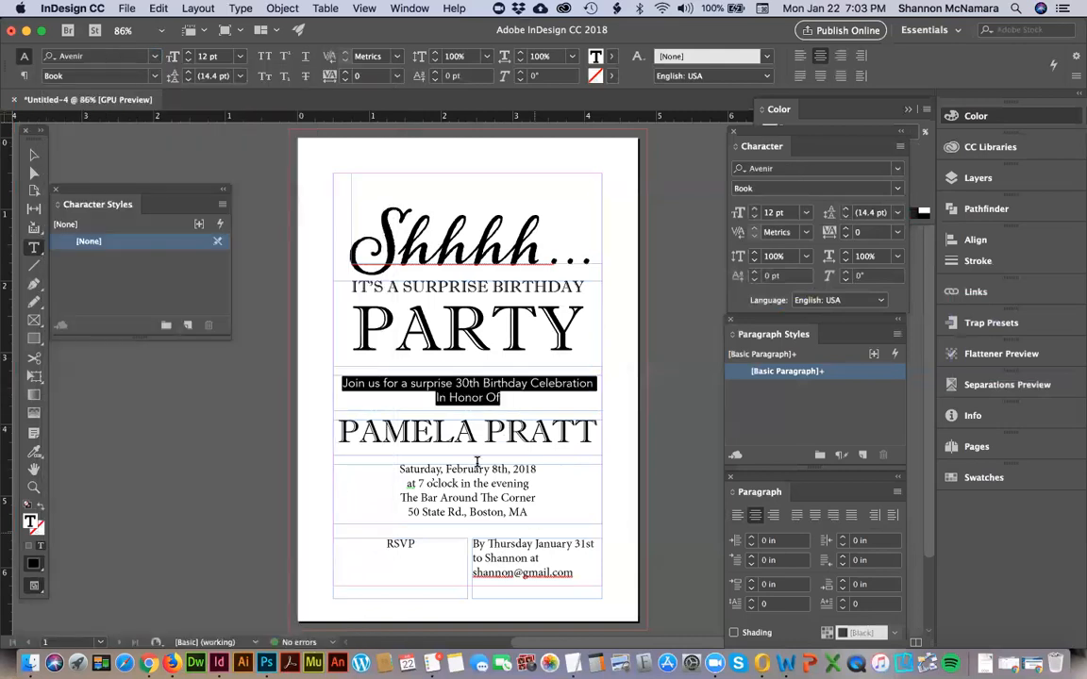
Set all the date, time and venue text in Avenir Book.
left_click(438, 479)
key("super+a")
left_click(109, 58)
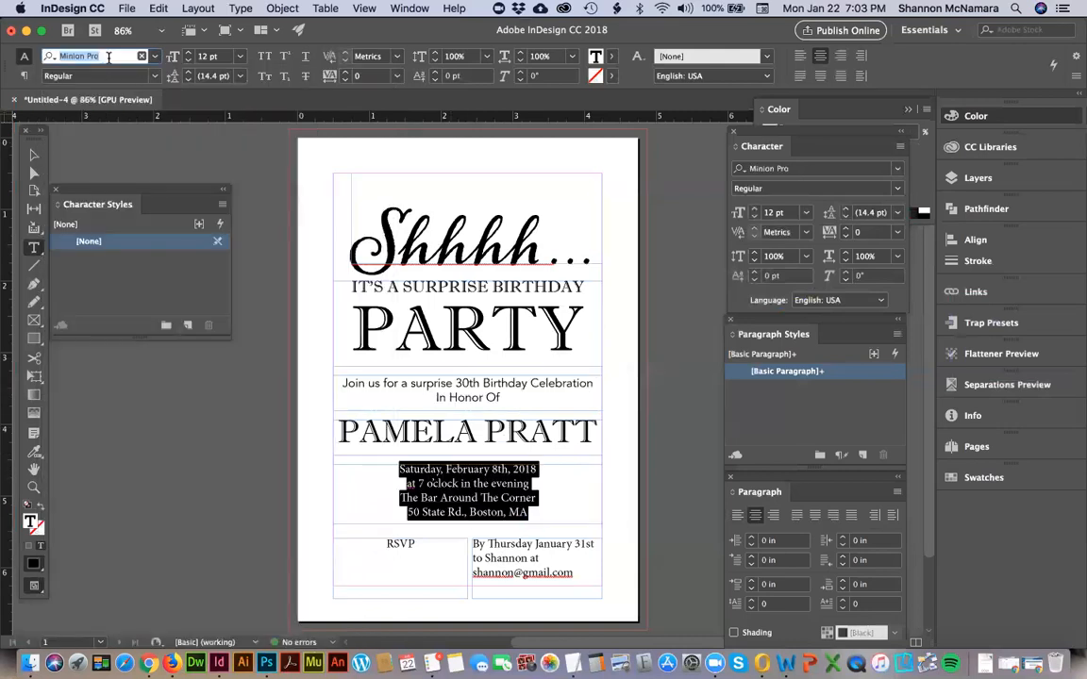
type("avenir")
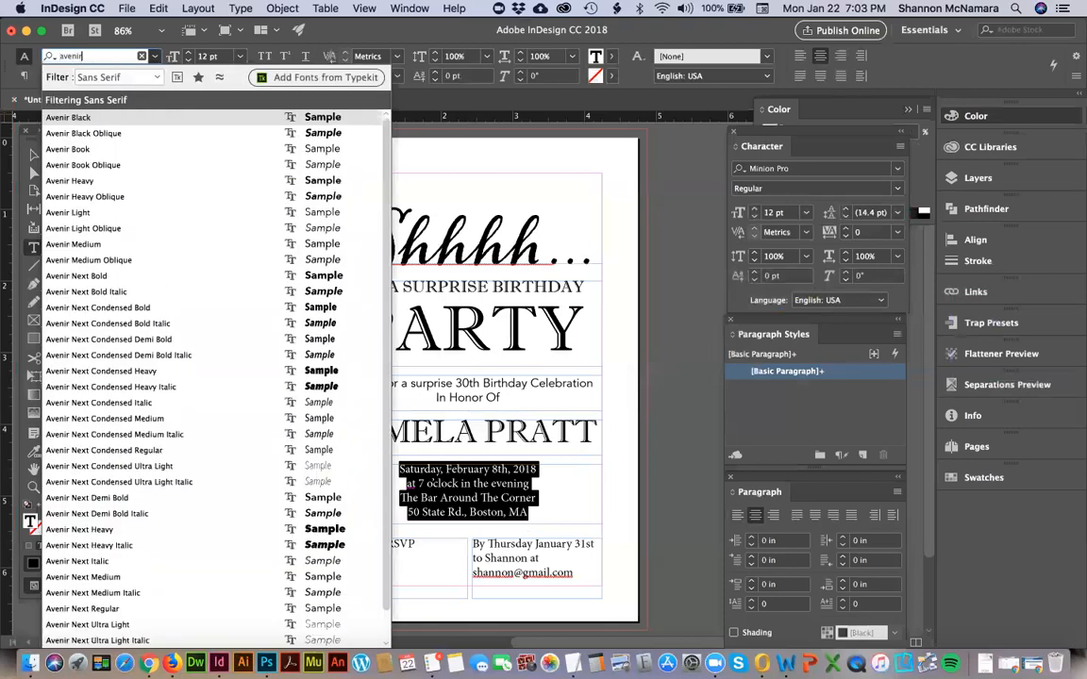
left_click(83, 149)
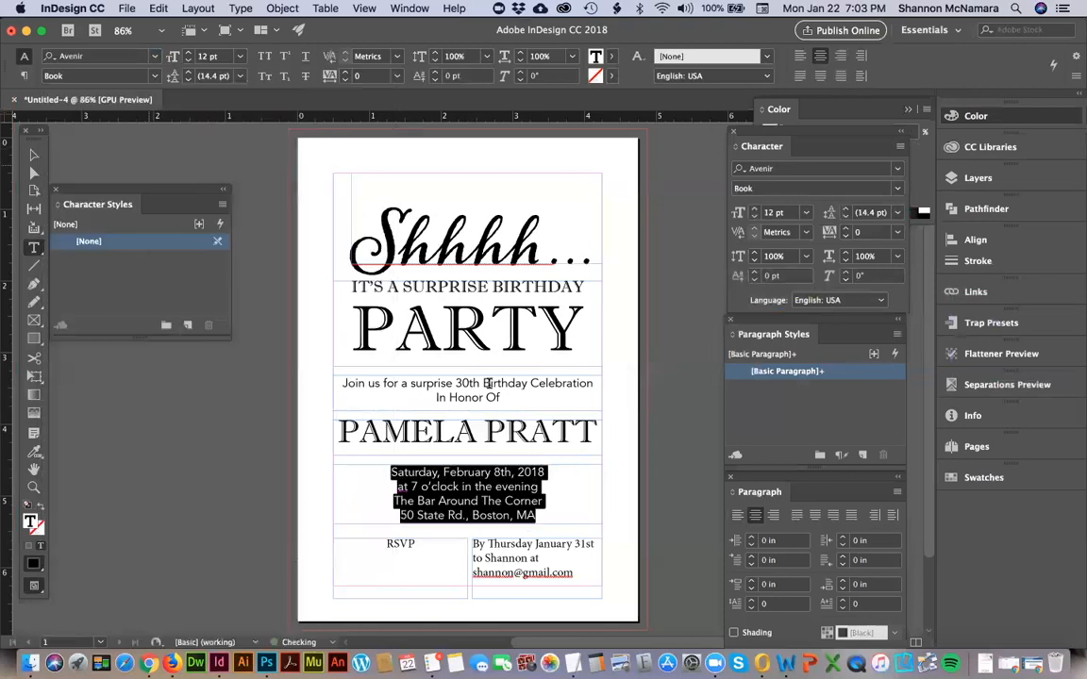
Set all the reply deadline and contact text in Avenir Book.
key("Escape")
triple_click(536, 557)
left_click(123, 59)
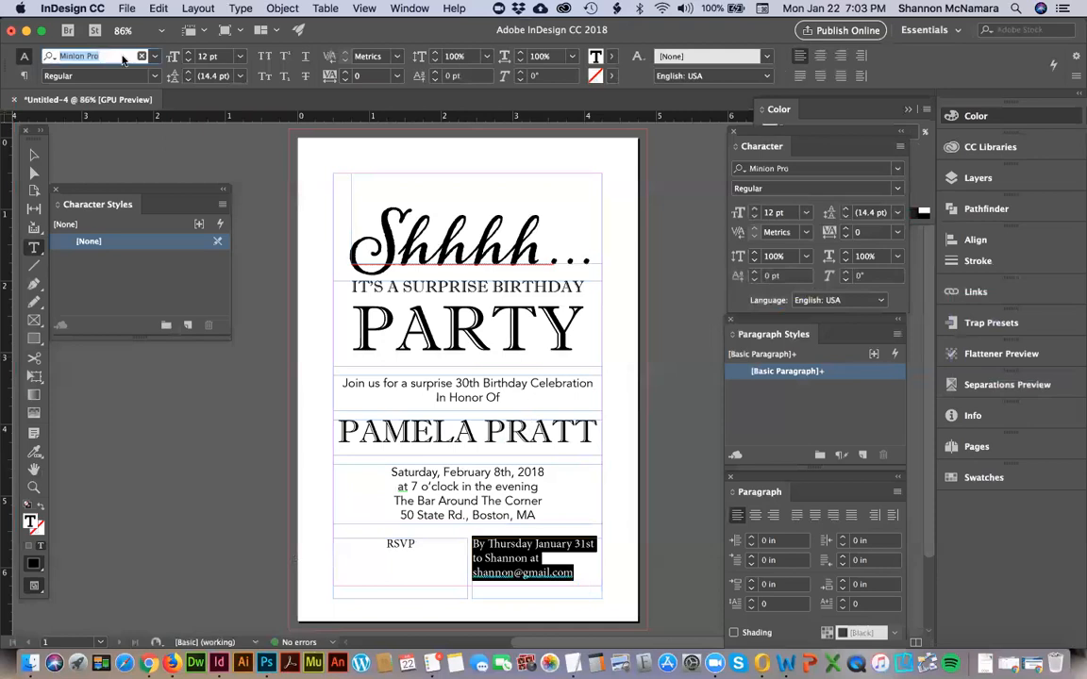
type("avenir")
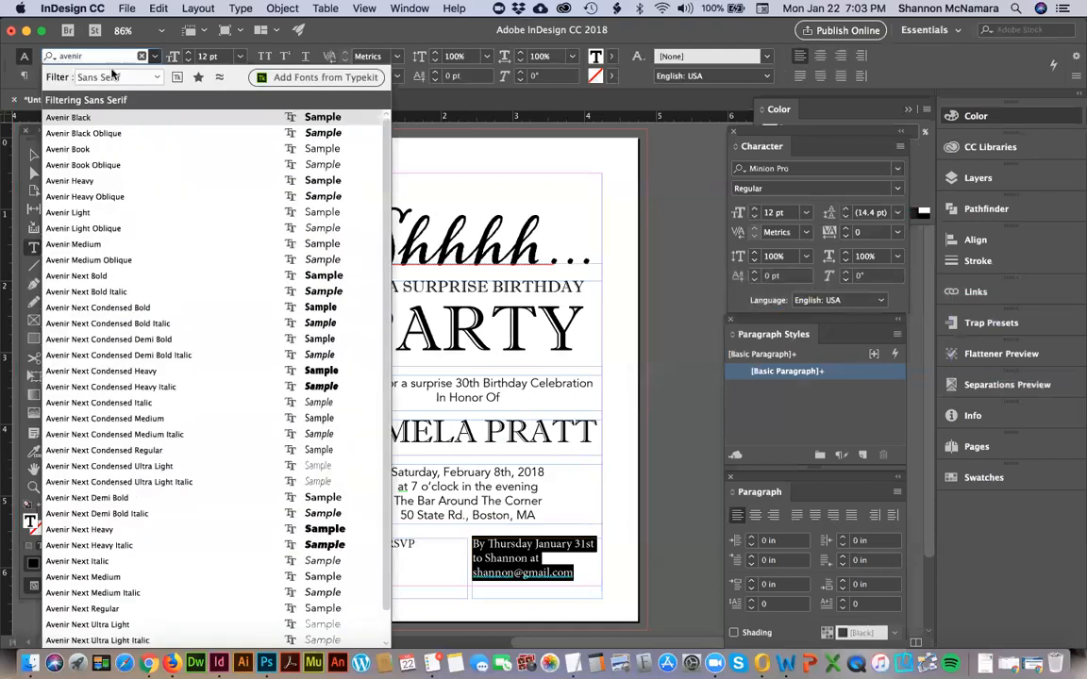
left_click(82, 150)
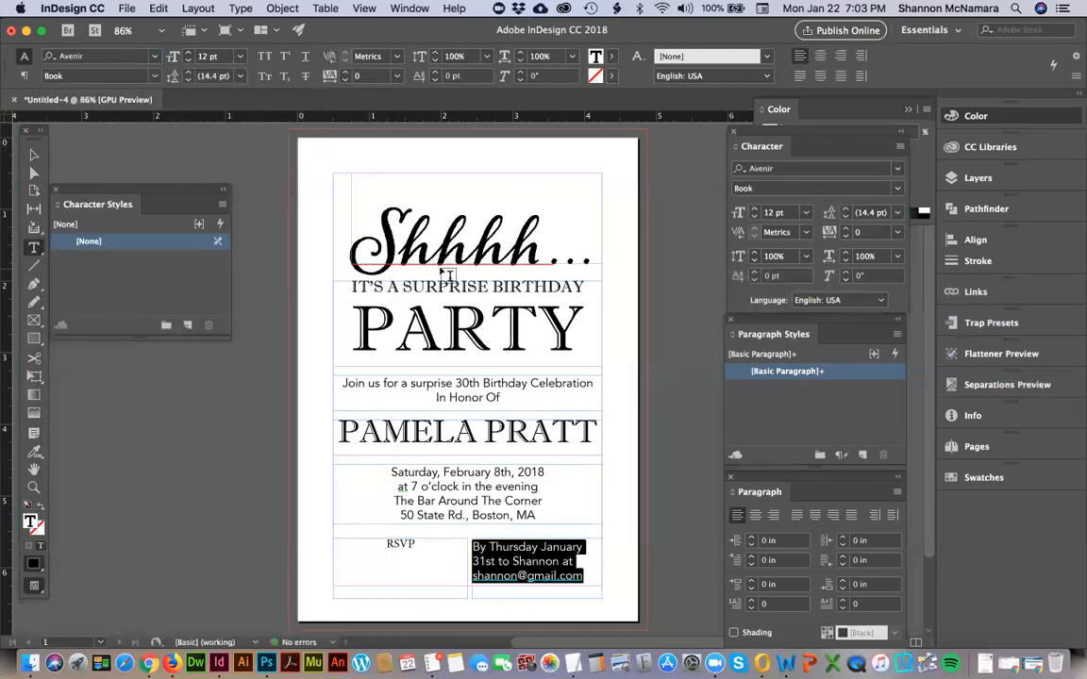
Check the typeface of the "Shhhh..." headline and try the same Alana font on the RSVP text.
left_click_drag(471, 243, 428, 241)
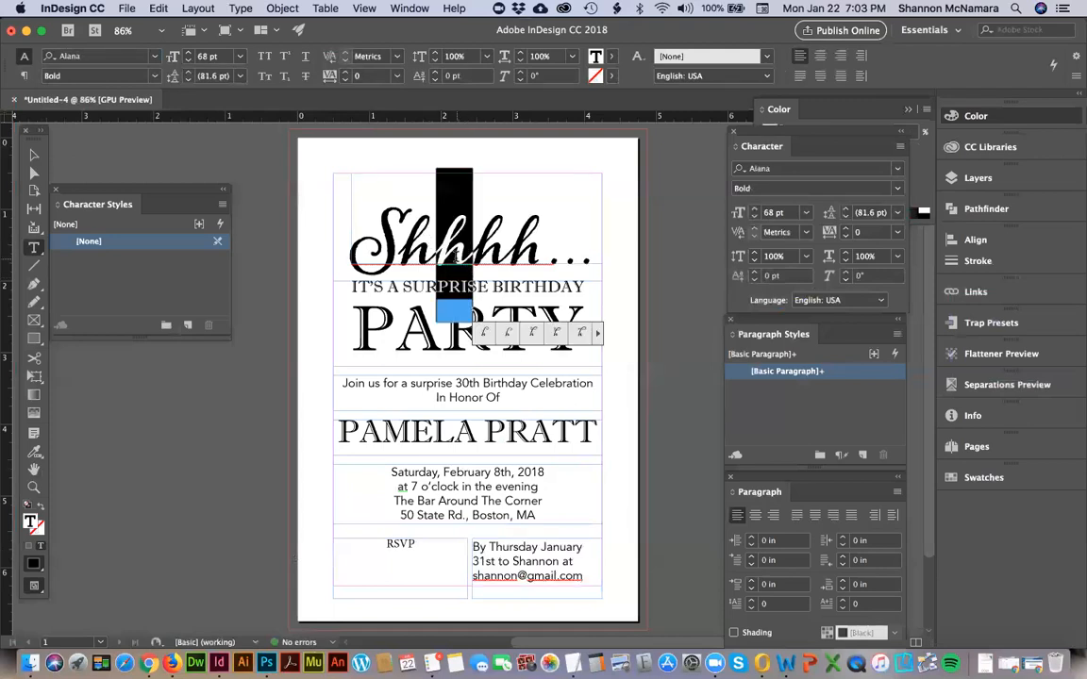
left_click(437, 548)
double_click(434, 547)
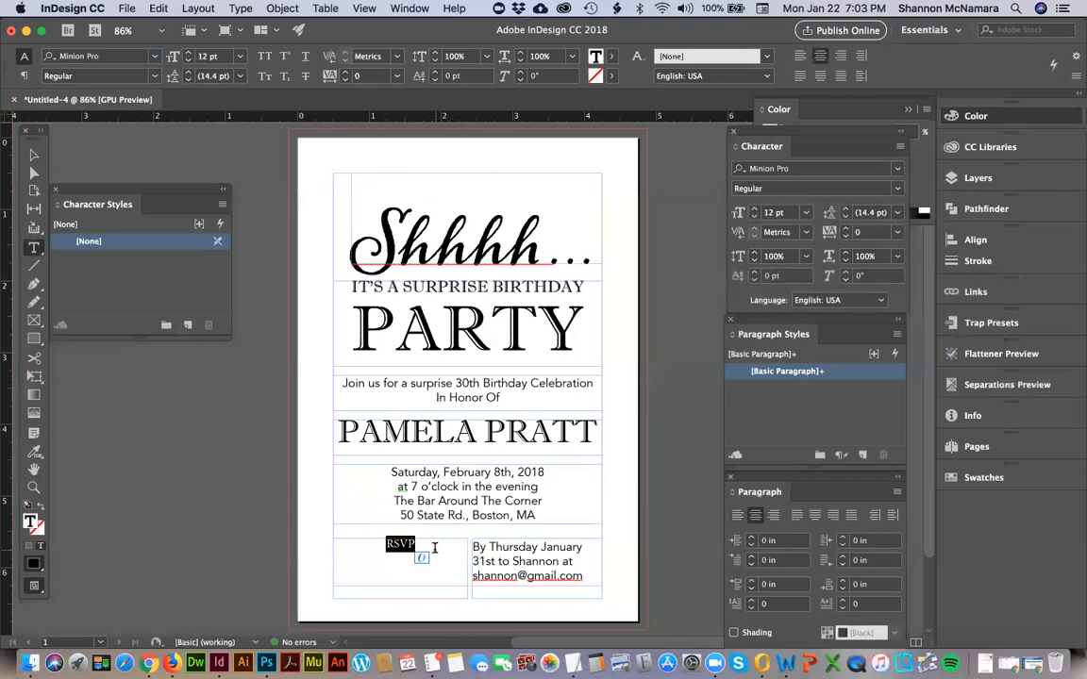
key("super+6")
type("ala")
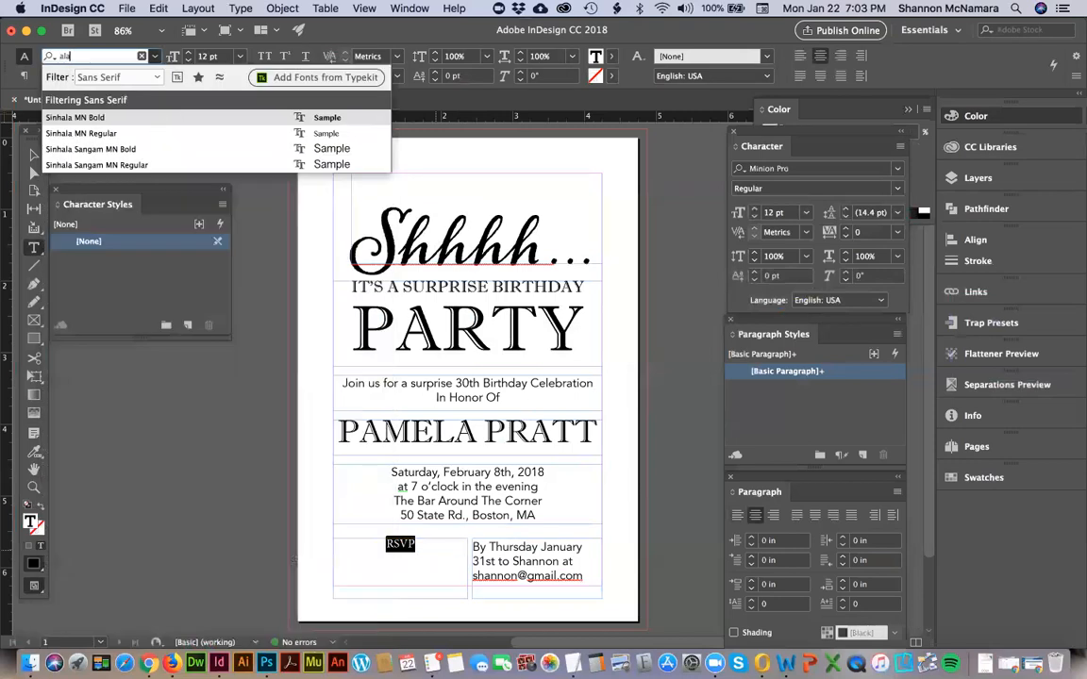
left_click(108, 79)
left_click(112, 93)
type("ala")
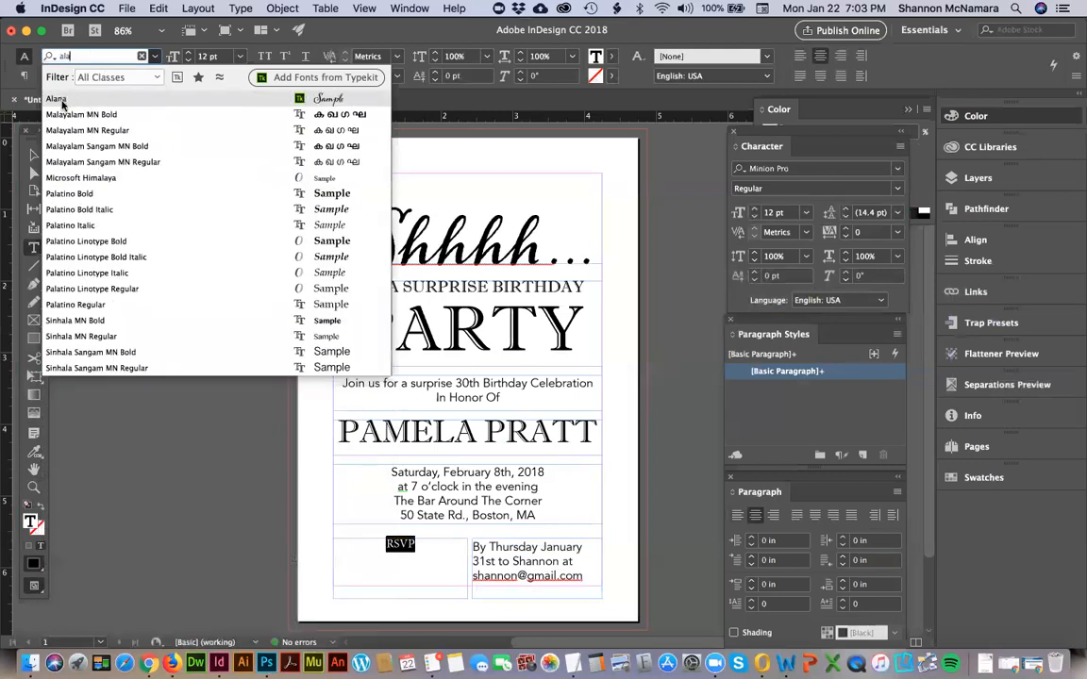
left_click(59, 100)
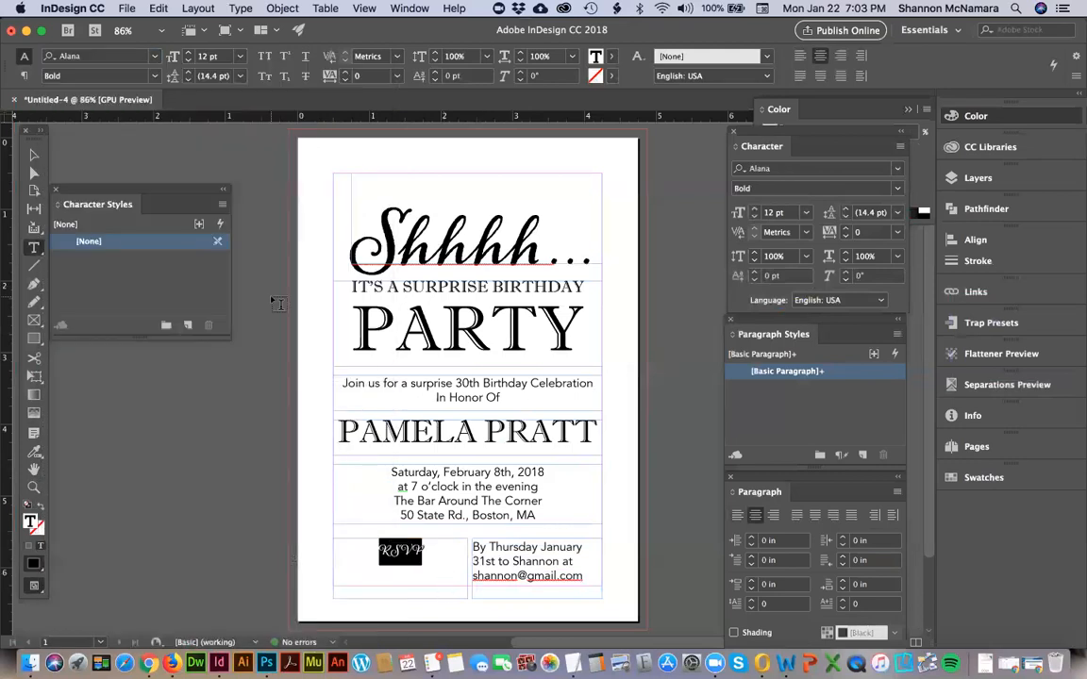
Set the RSVP text in the Imprint MT Shadow typeface.
left_click(94, 58)
type("impr")
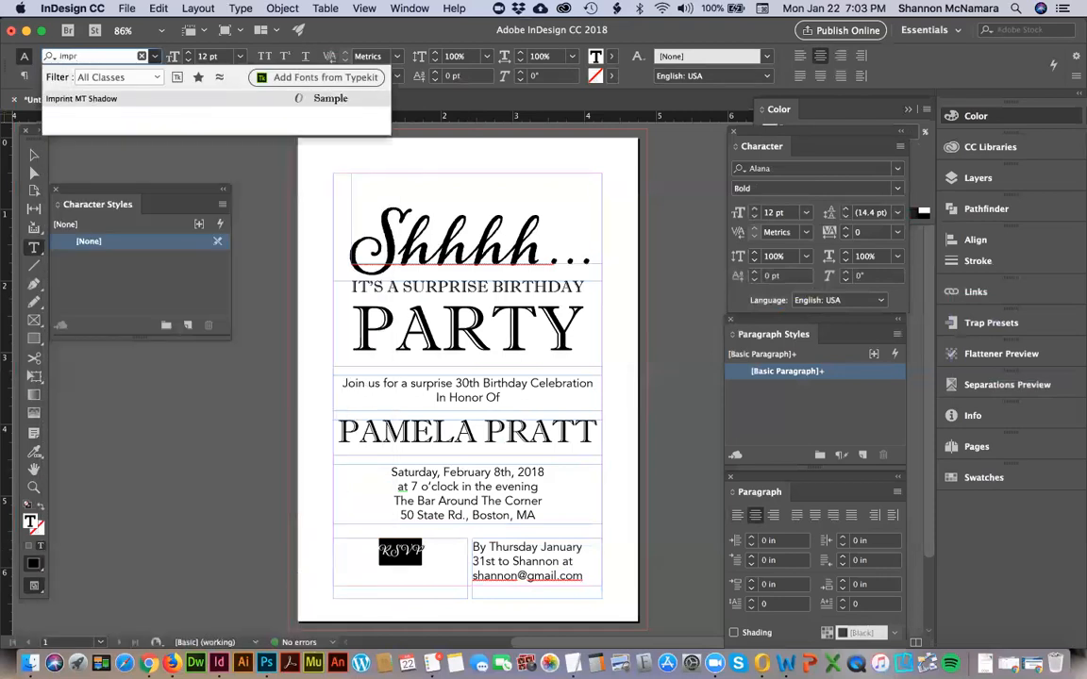
left_click(89, 100)
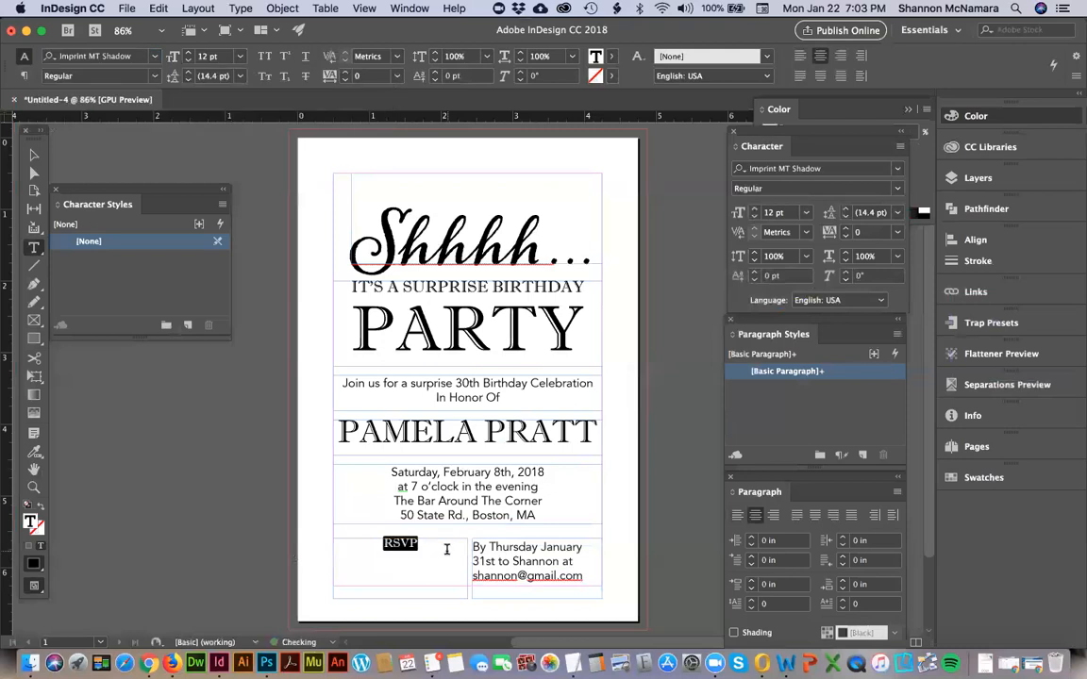
Left-align the RSVP text and enlarge it to 36 pt.
key("super+shift+period")
key("super+shift+period")
key("super+shift+l")
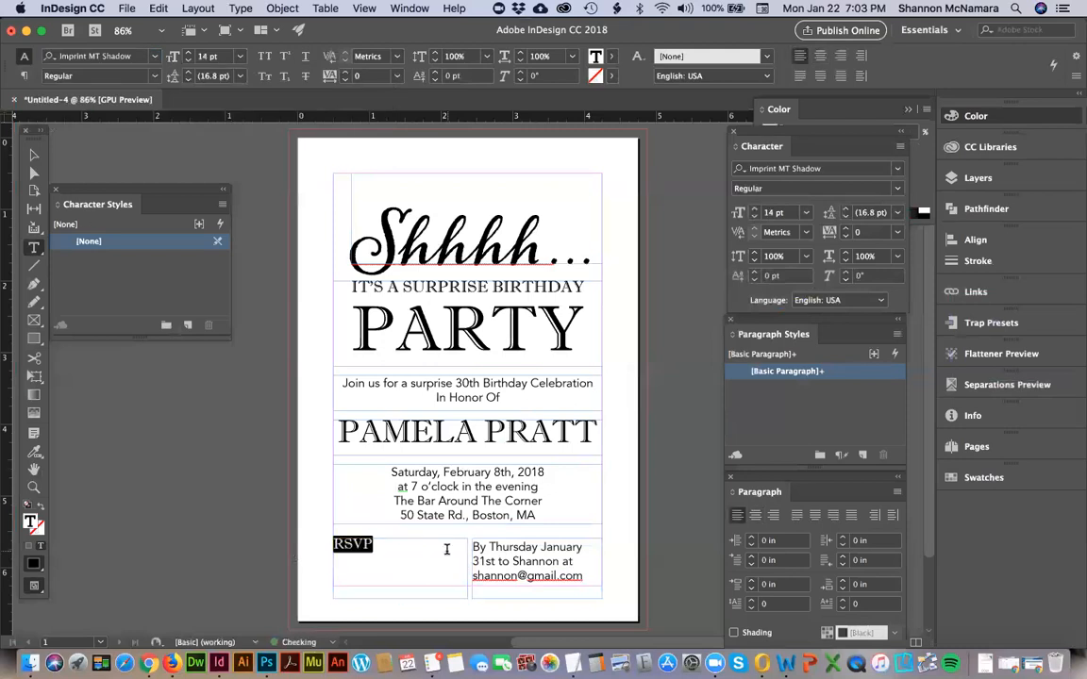
key("super+shift+period")
key("super+shift+period")
key("super+shift+period")
key("super+shift+period")
key("super+shift+period")
key("super+shift+period")
key("super+shift+period")
key("super+shift+period")
key("super+shift+period")
key("super+shift+period")
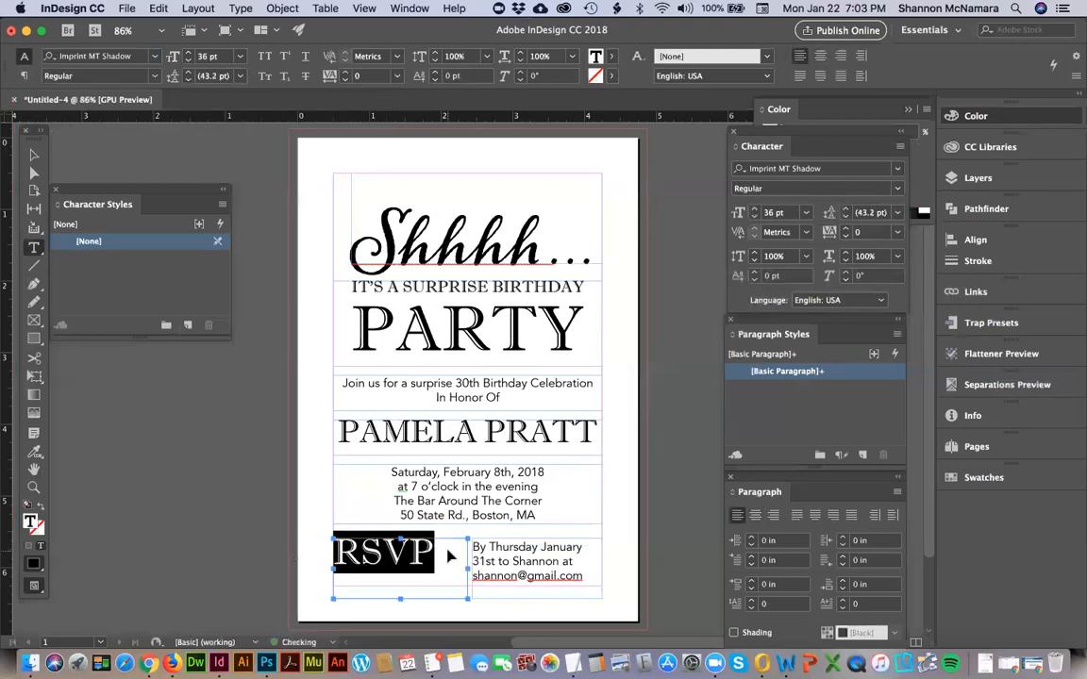
left_click(33, 155)
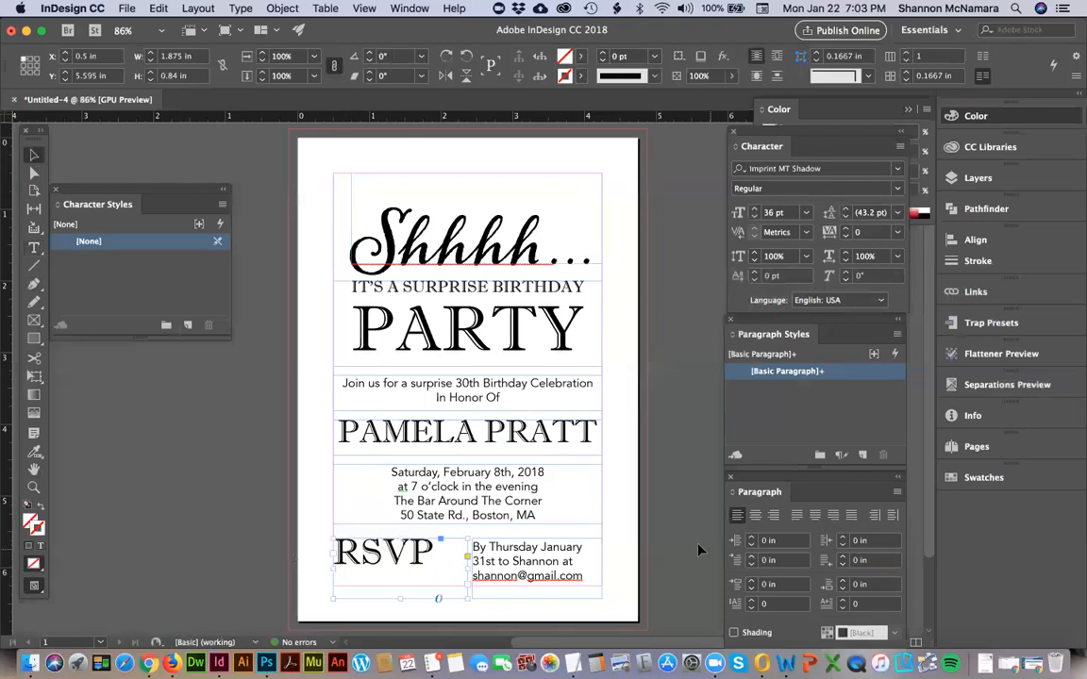
Reduce the reply deadline text to 10 pt and remove the break before the e-mail address.
double_click(553, 560)
key("super+a")
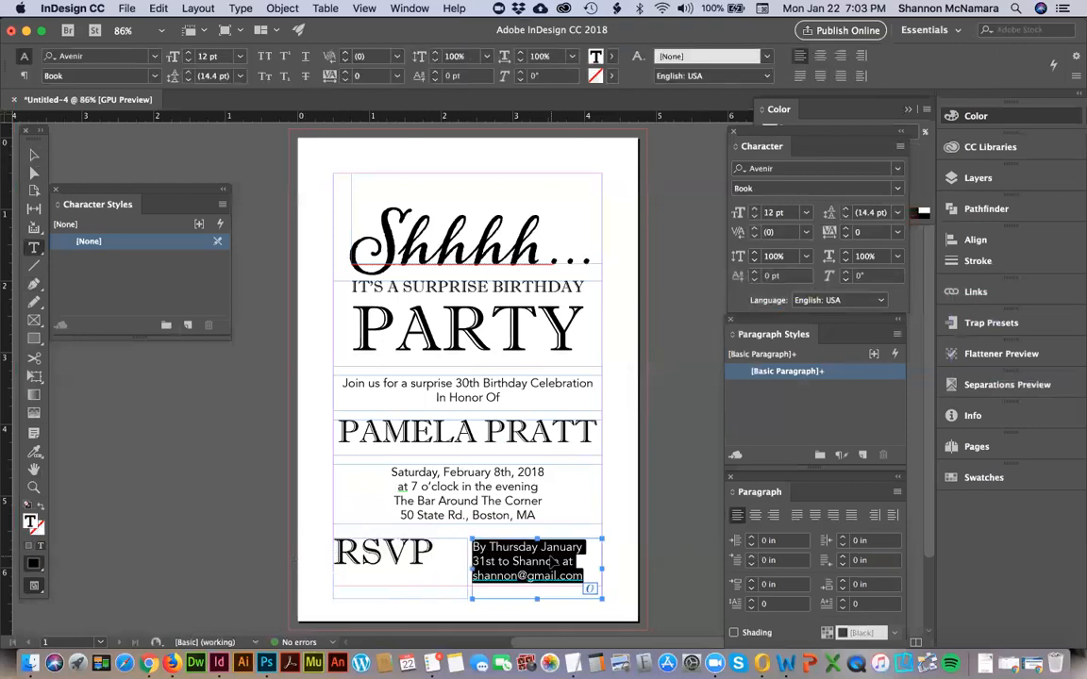
key("super+shift+comma")
key("Left")
key("Down")
key("Down")
key("BackSpace")
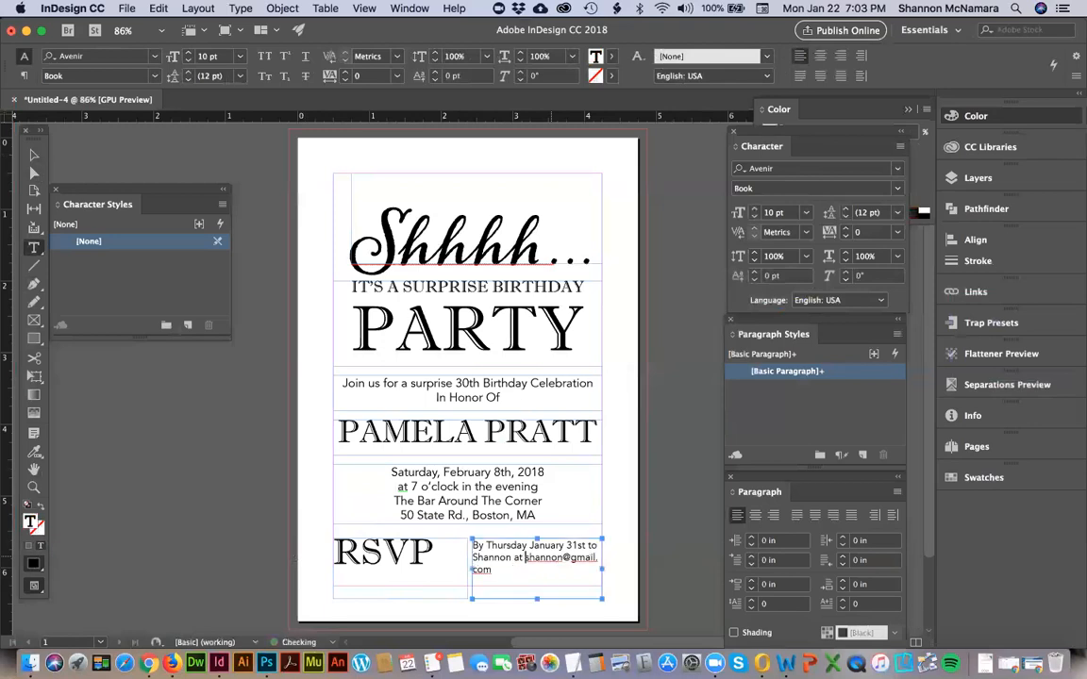
key("super+a")
key("Escape")
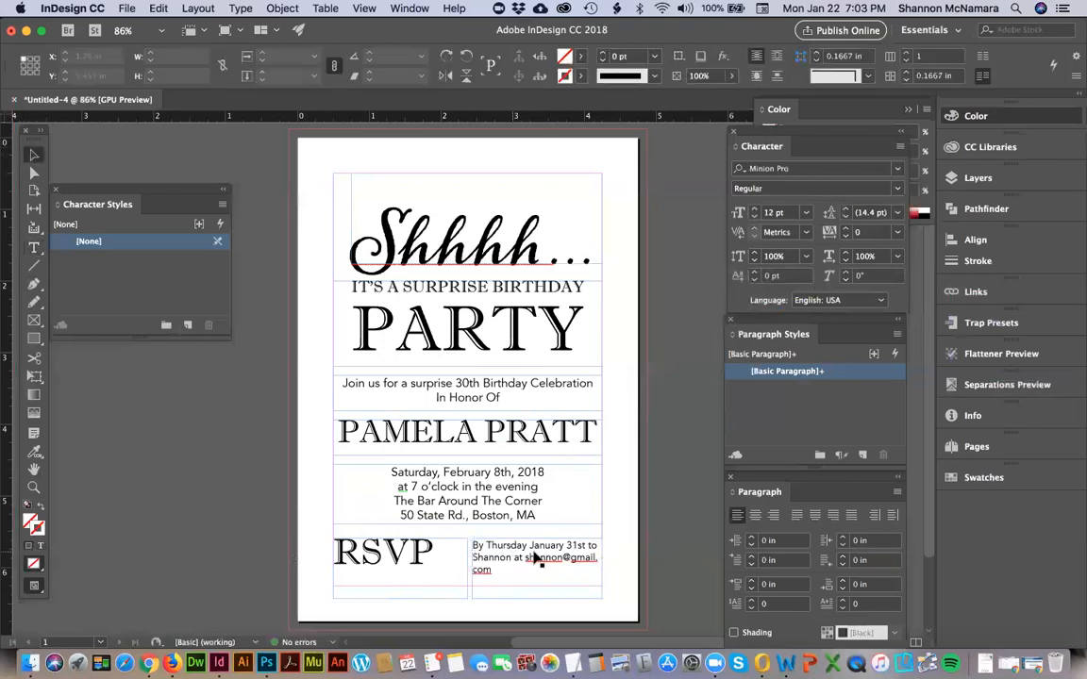
Widen the reply deadline frame toward RSVP so the e-mail address fits on one line, and lower the frame slightly.
left_click_drag(467, 568, 451, 569)
left_click(639, 521)
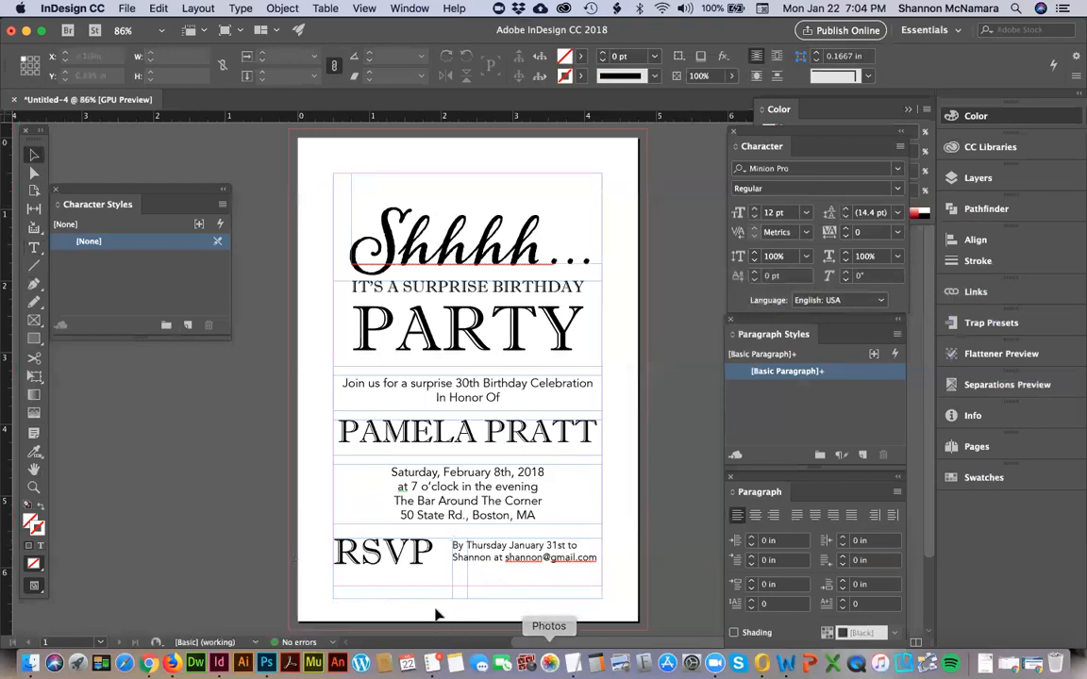
left_click(505, 558)
Narrow the RSVP frame to about 1.44 in and nudge it toward the reply deadline text, to X 0.6528 in.
left_click_drag(504, 558, 437, 569)
left_click(382, 558)
key("Right")
key("Right")
key("Right")
key("Right")
key("Right")
key("Right")
key("Right")
key("Right")
key("Right")
key("Right")
key("Right")
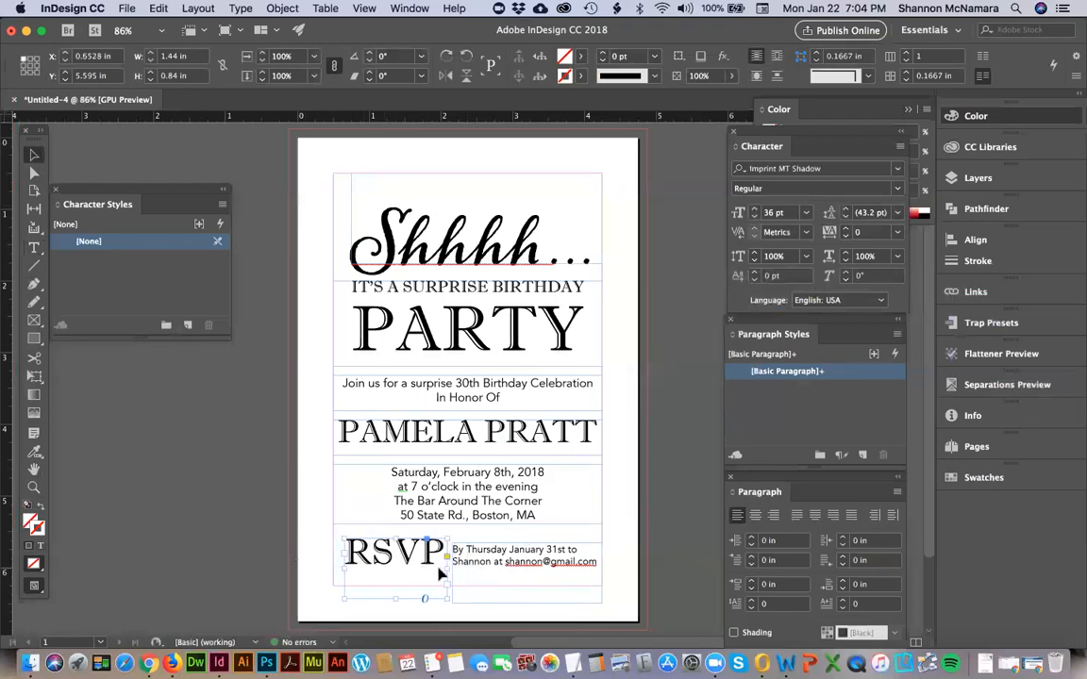
left_click(661, 485)
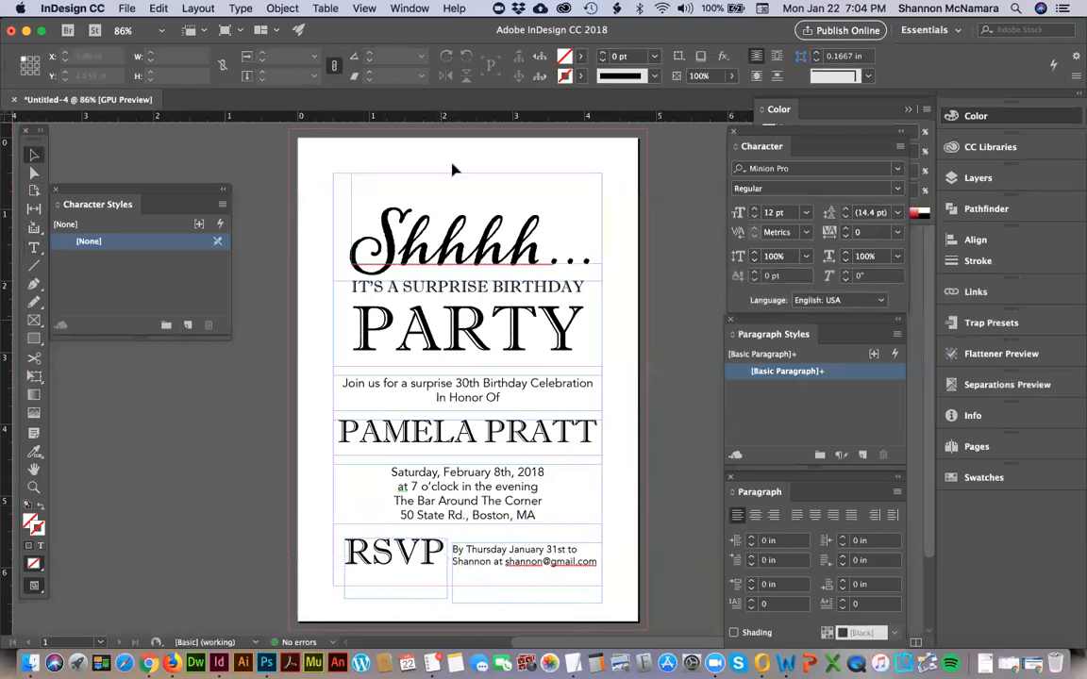
Move the "Shhhh..." and "It's a surprise birthday party" frames up together to Y 0.1111 in.
left_click(462, 308)
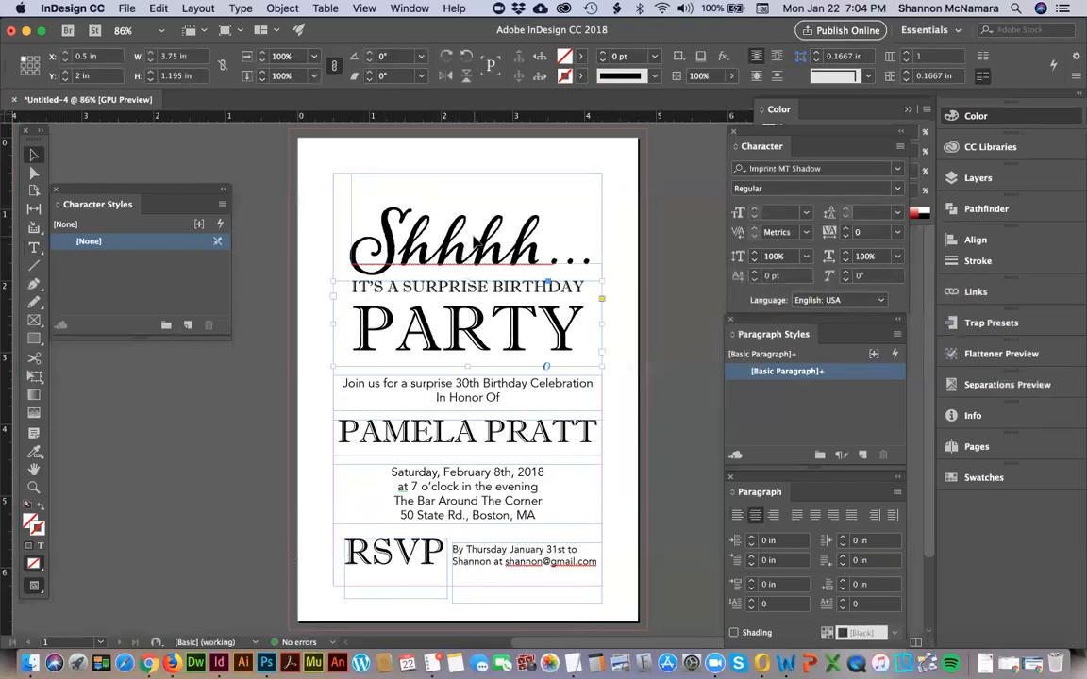
left_click(476, 243, "shift")
key("Up")
key("Up")
key("Up")
key("Up")
key("Up")
key("Up")
key("Up")
key("Up")
key("Up")
key("Up")
key("Up")
key("Up")
key("Up")
key("Up")
key("Up")
key("Up")
key("Up")
key("Up")
key("Up")
key("Up")
key("Up")
key("Up")
key("Up")
key("Up")
key("Up")
key("Up")
key("Up")
key("Up")
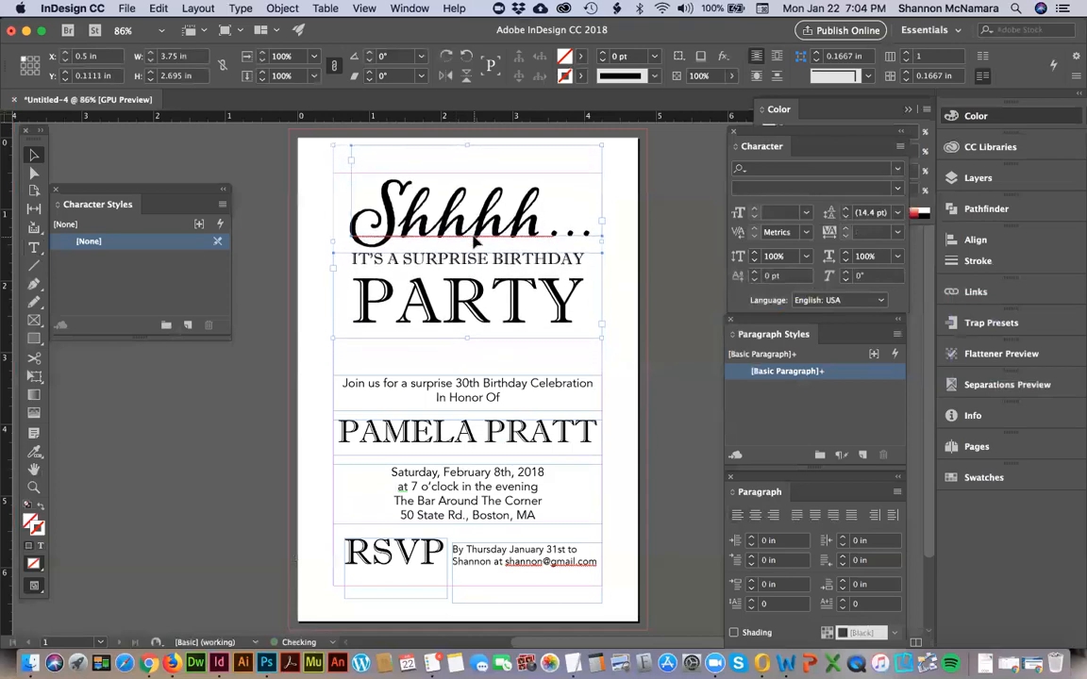
left_click(671, 357)
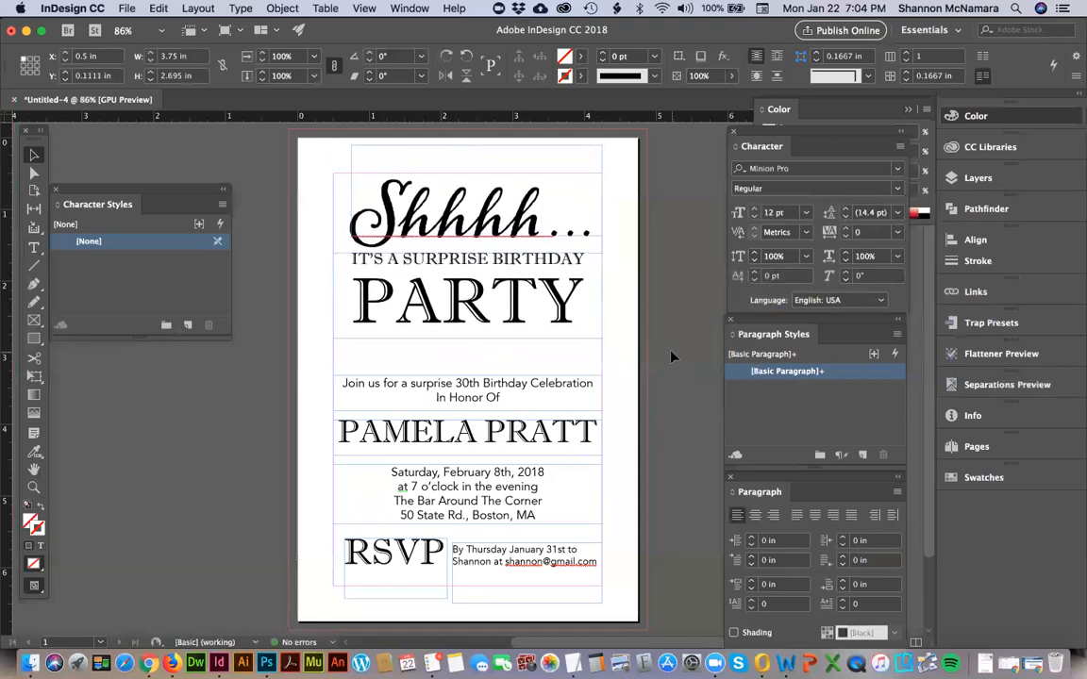
Raise the guest of honor's name frame to Y 3.815 in and move the date and venue frame up directly beneath it.
left_click(432, 434)
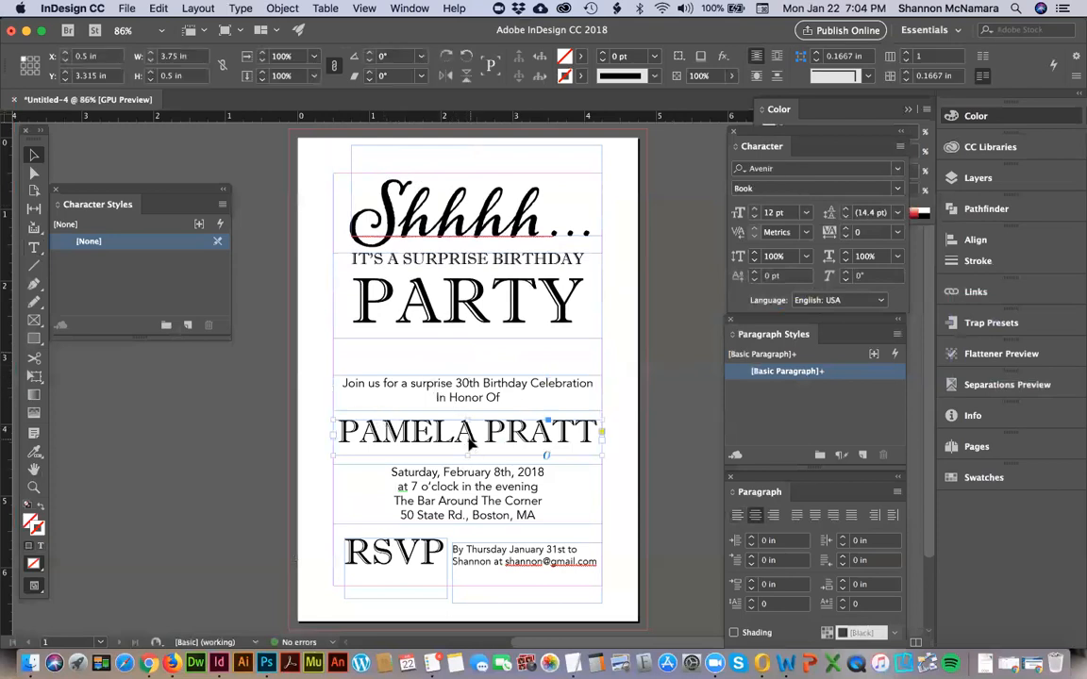
key("Up")
key("Up")
key("Up")
key("Up")
key("Up")
key("Up")
key("Up")
key("Up")
key("Up")
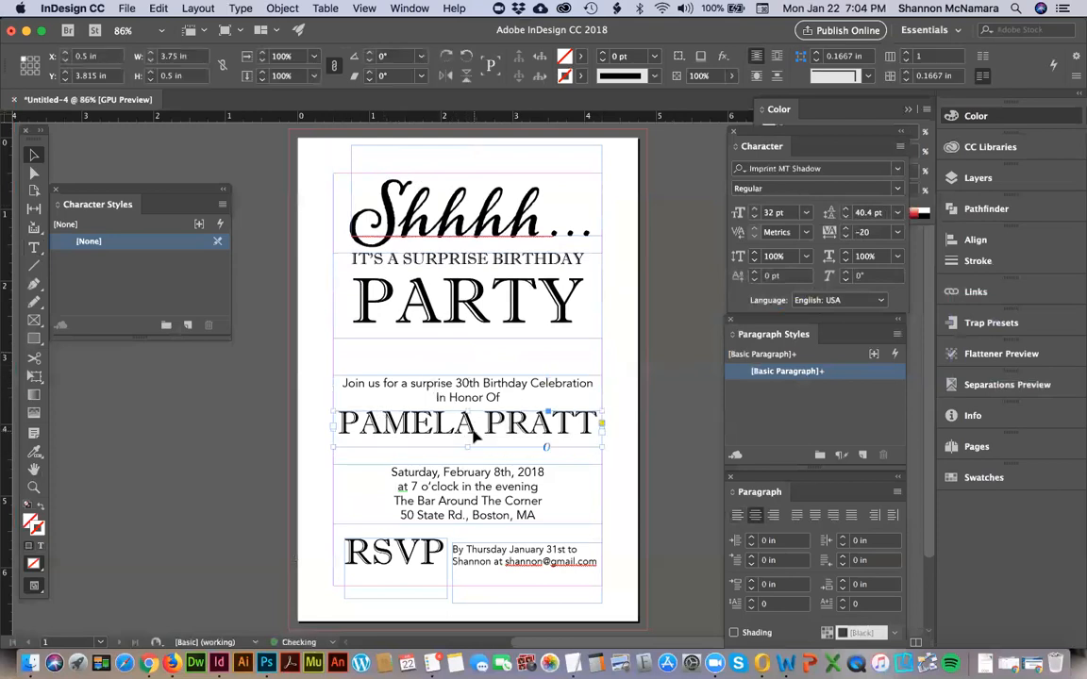
left_click_drag(480, 493, 495, 476)
left_click(354, 552)
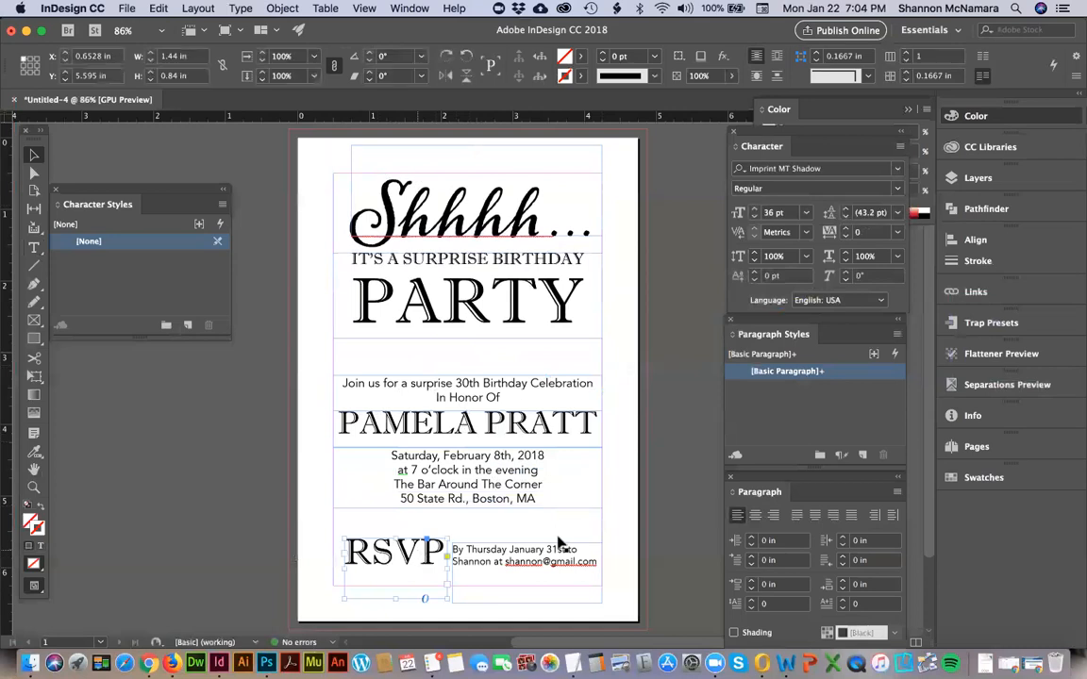
left_click(644, 525)
Draw a 3.75 in horizontal line between the margins above RSVP at Y 5.455 in, with the default 1 pt black stroke.
key("p")
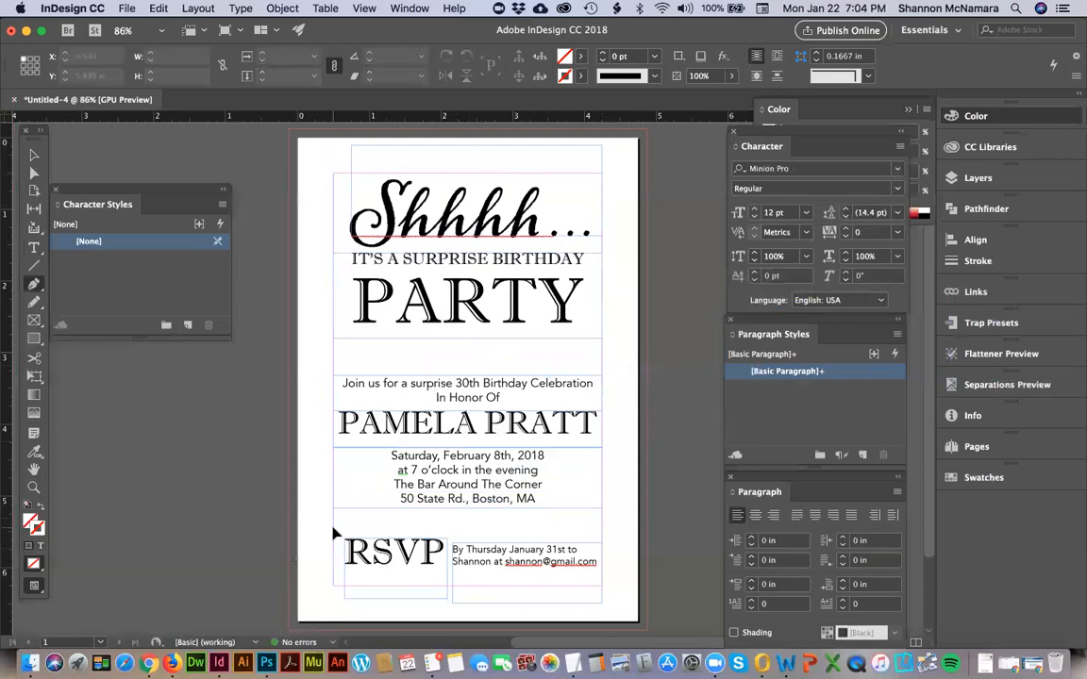
left_click(334, 529)
left_click(601, 530)
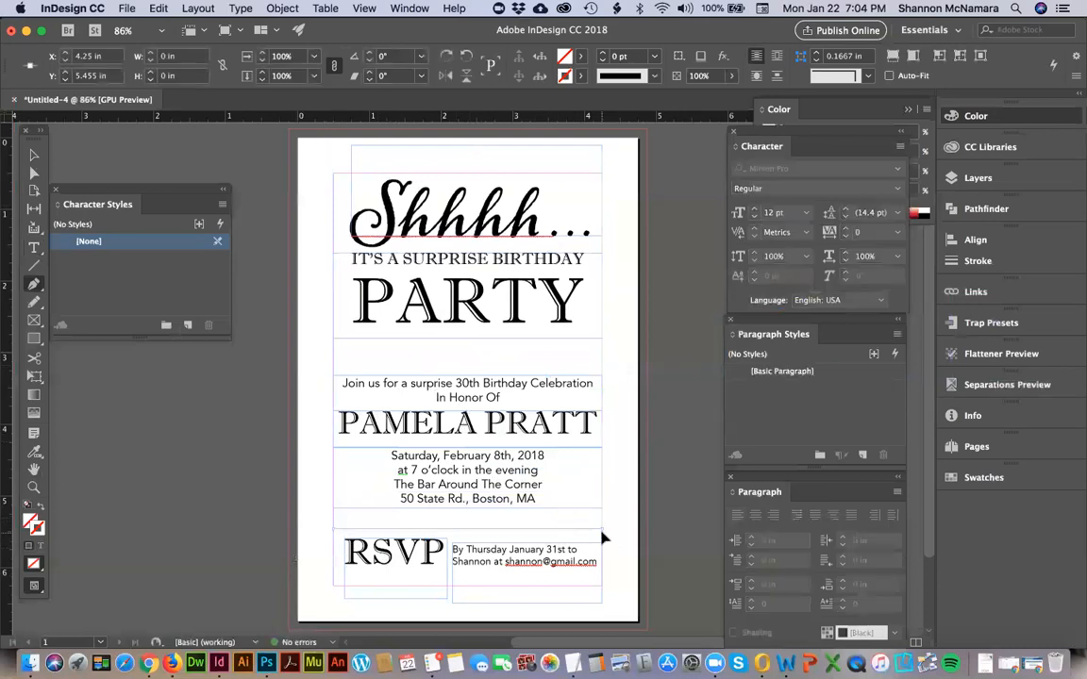
left_click(28, 508)
key("v")
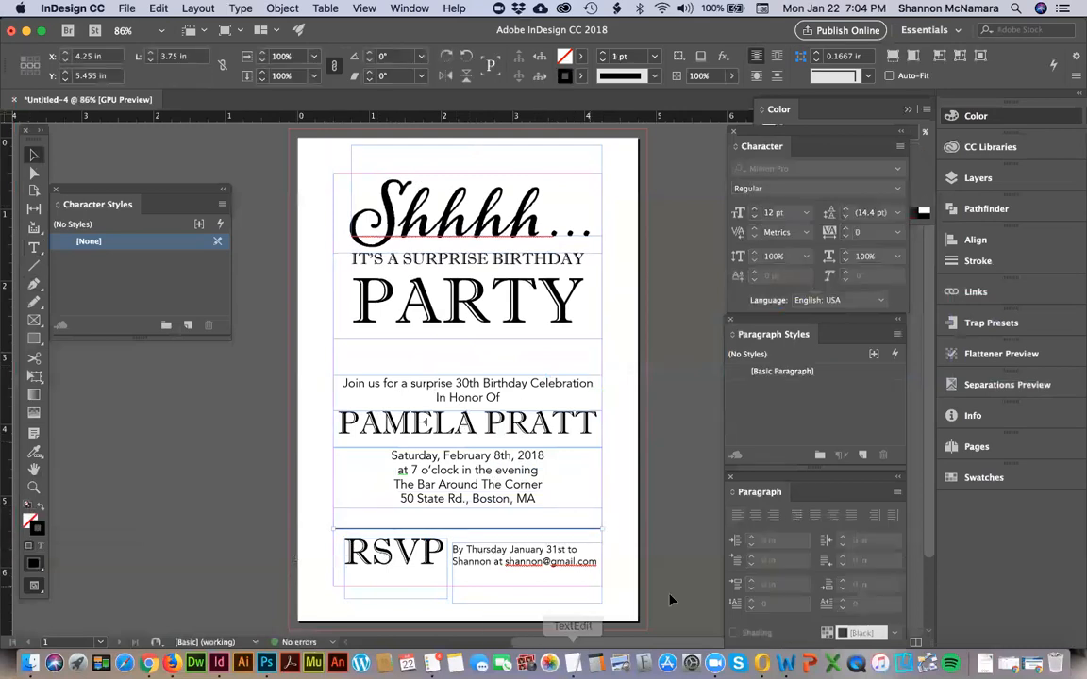
Draw a vertical line between RSVP and the reply deadline text with the default 1 pt black stroke, and shorten it to 0.37 in.
left_click(680, 546)
key("z")
left_click_drag(302, 506, 647, 589)
key("p")
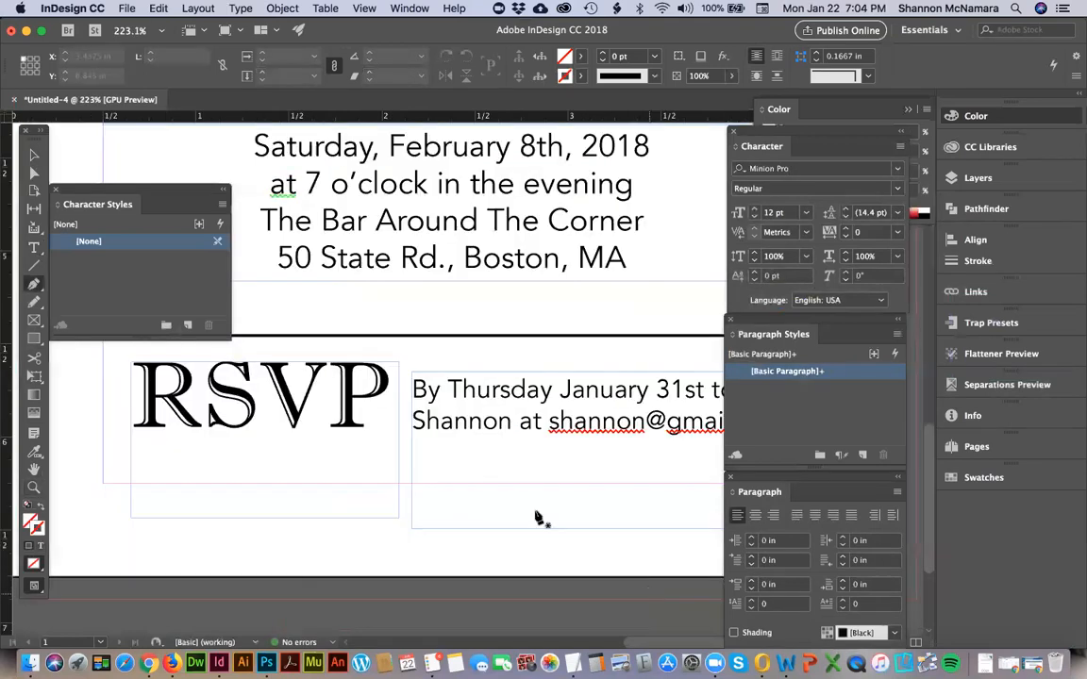
left_click(405, 336)
left_click(405, 491)
key("v")
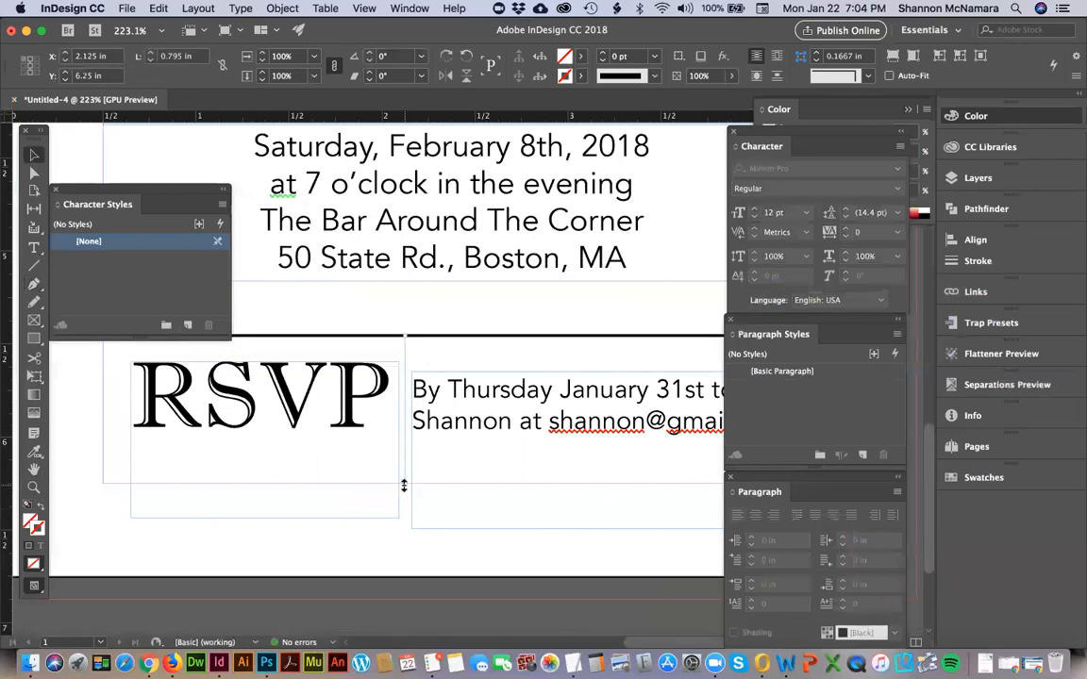
left_click(28, 506)
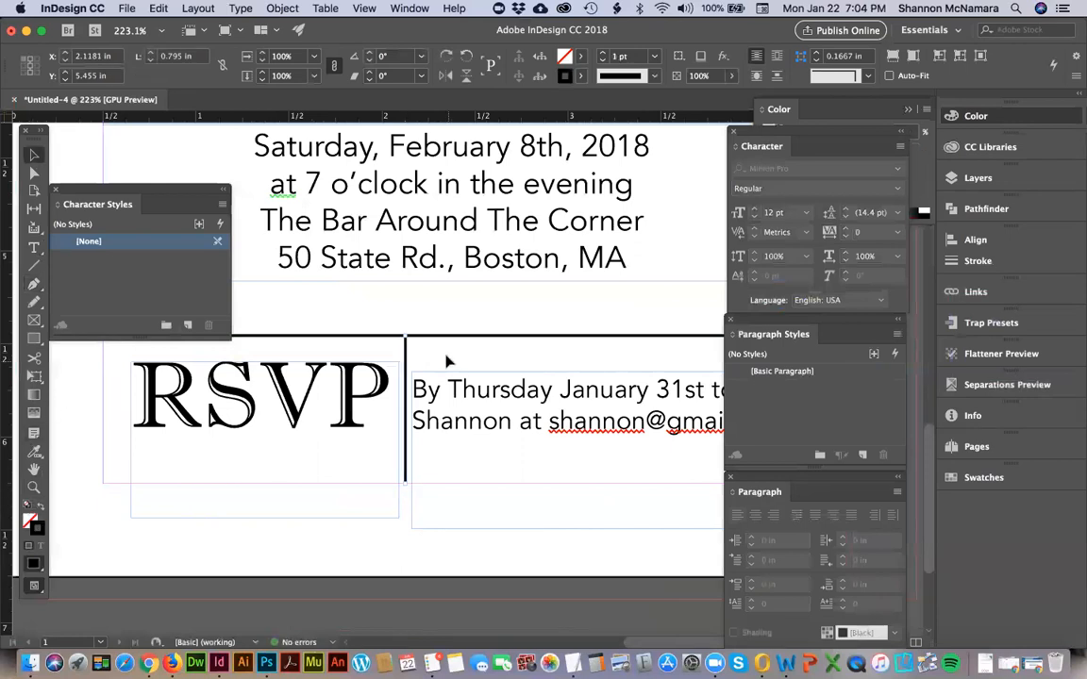
left_click_drag(402, 337, 406, 428)
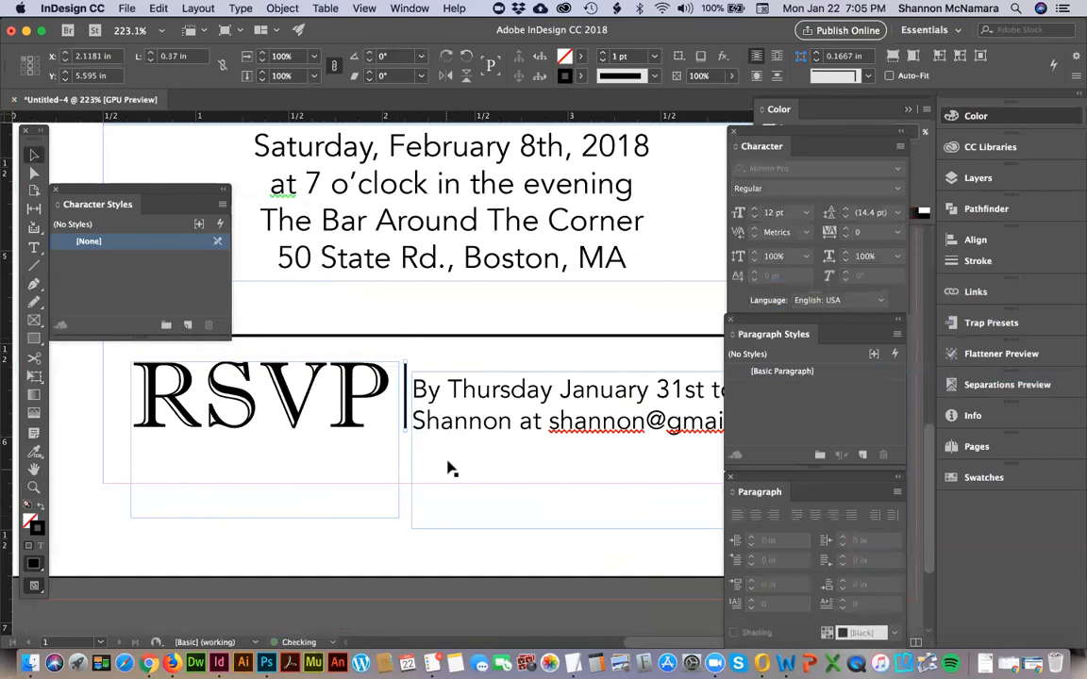
Nudge the reply deadline text frame up to Y 5.6228 in.
left_click(454, 409)
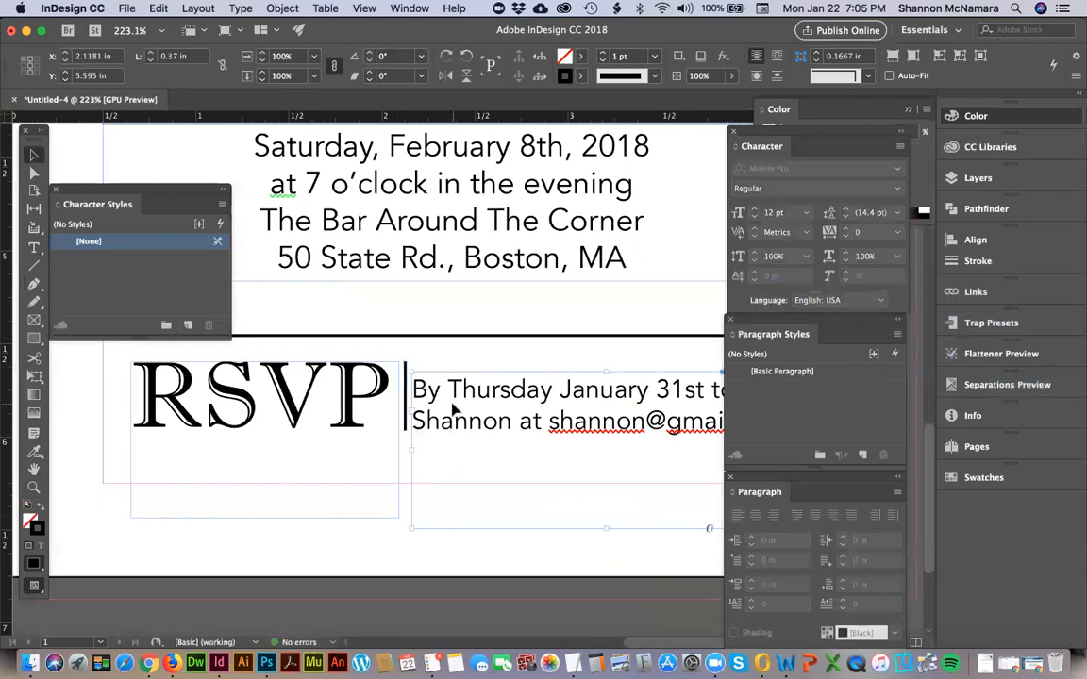
key("Up")
key("Up")
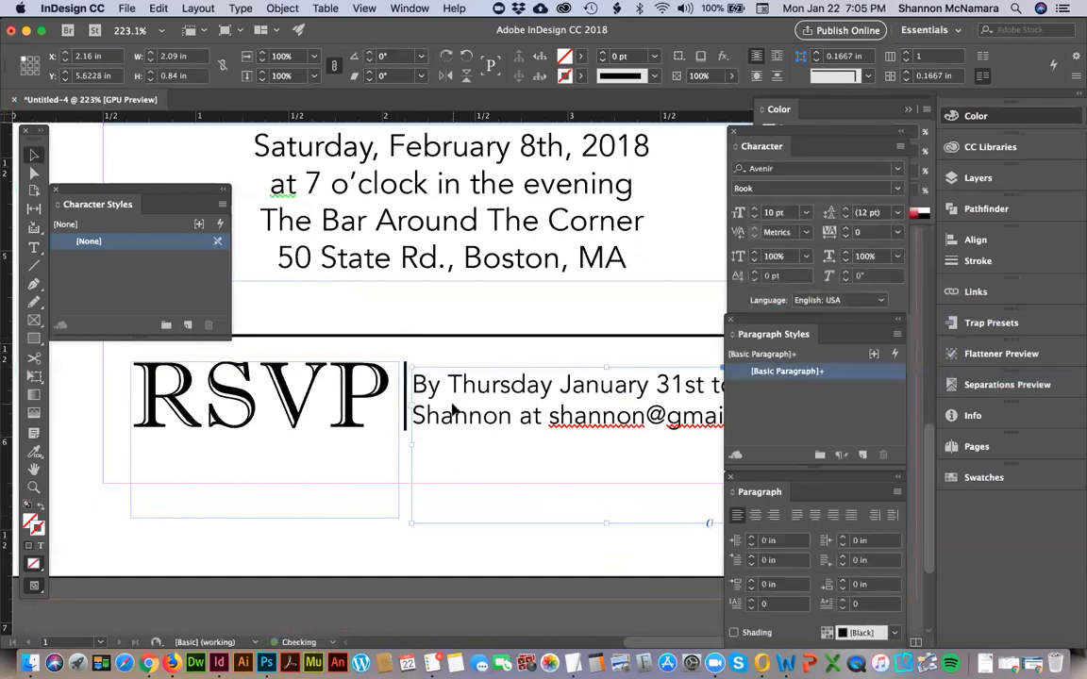
left_click(542, 582)
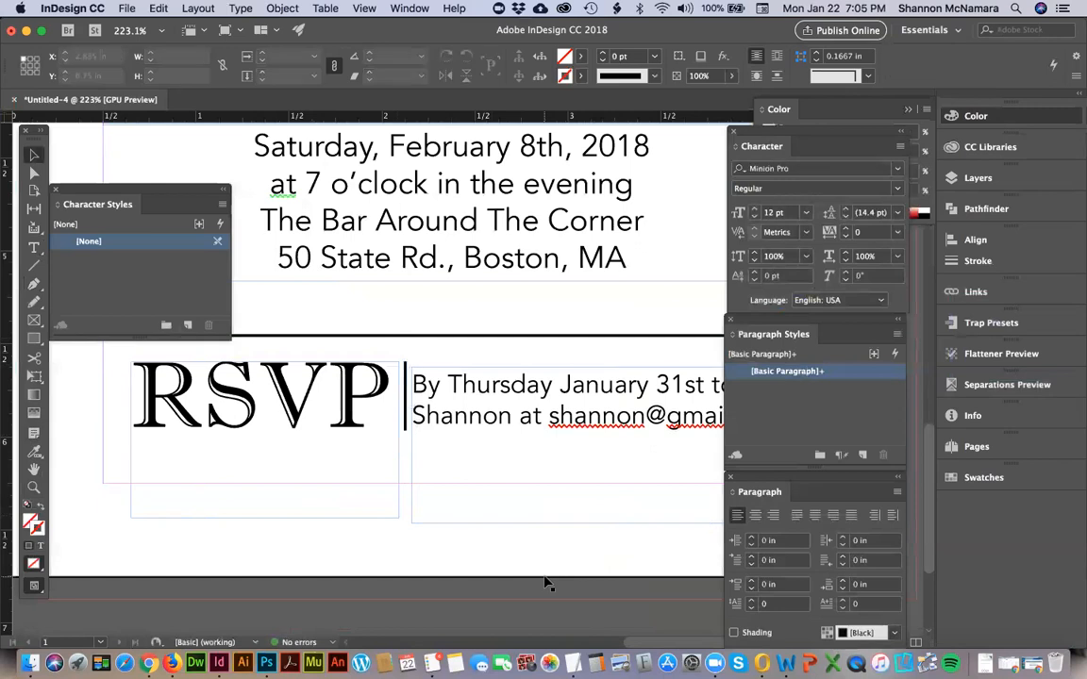
Fit the whole page in view and check the invitation in Preview screen mode.
key("super+0")
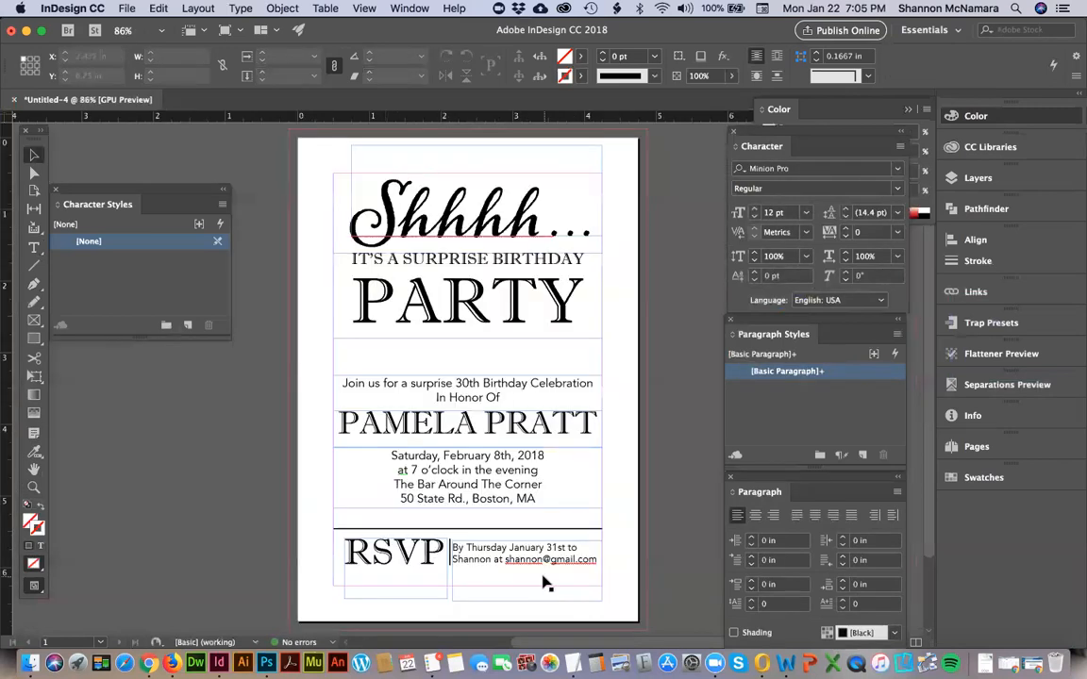
left_click(366, 8)
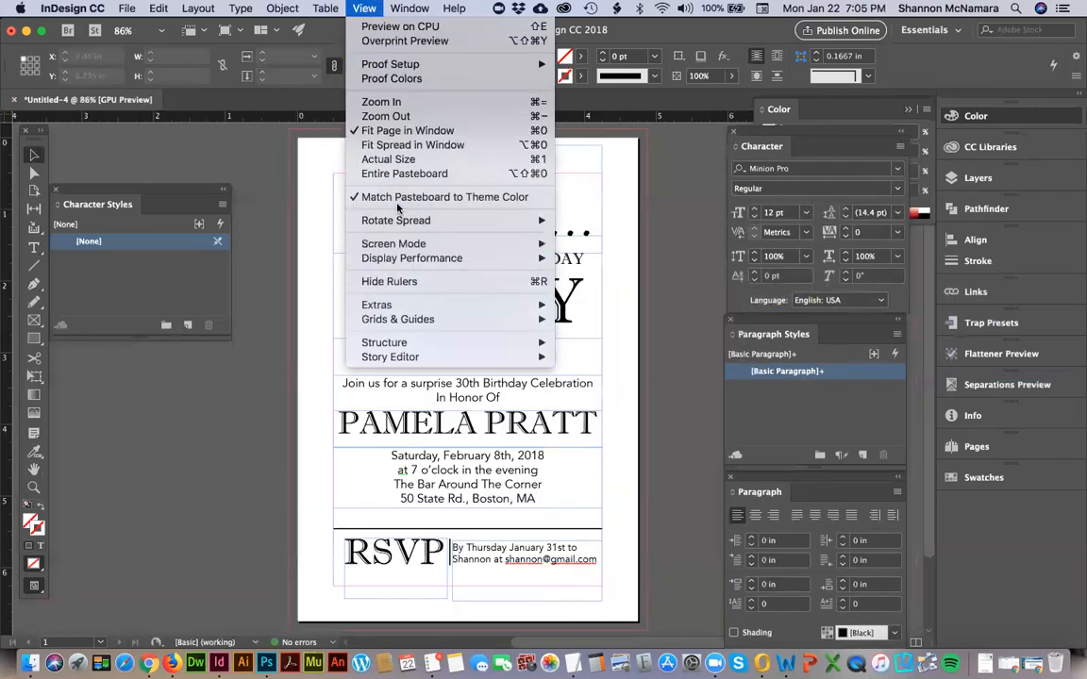
mouse_move(510, 243)
left_click(587, 259)
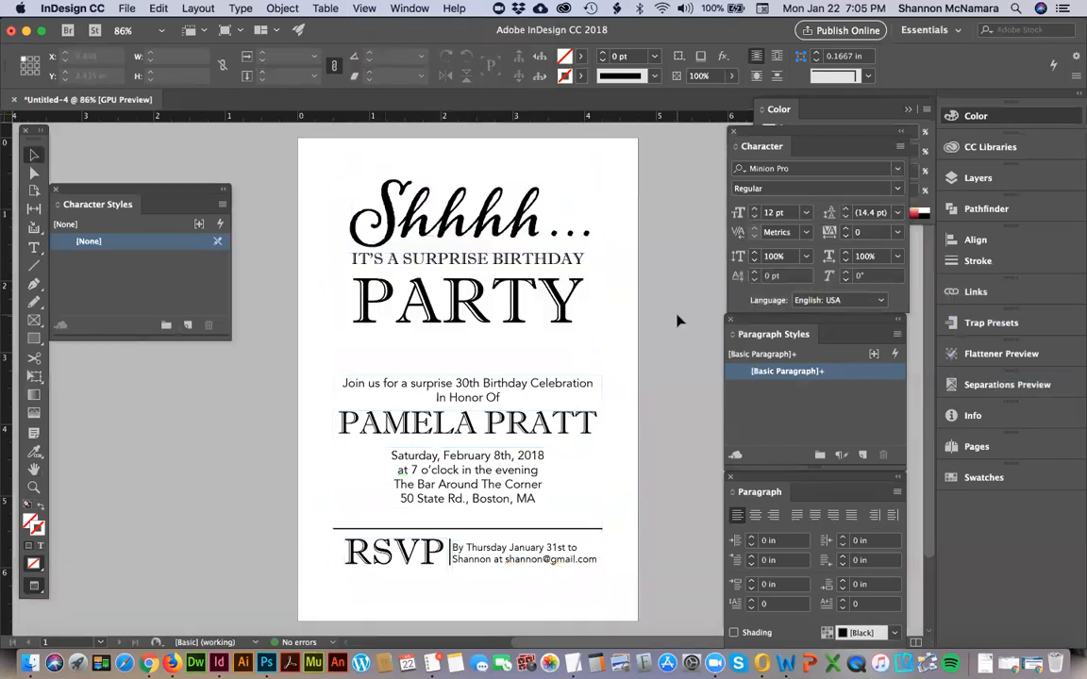
Nudge the RSVP frame left to X 0.5833 in and the reply deadline frame right, away from the vertical line.
left_click(412, 554)
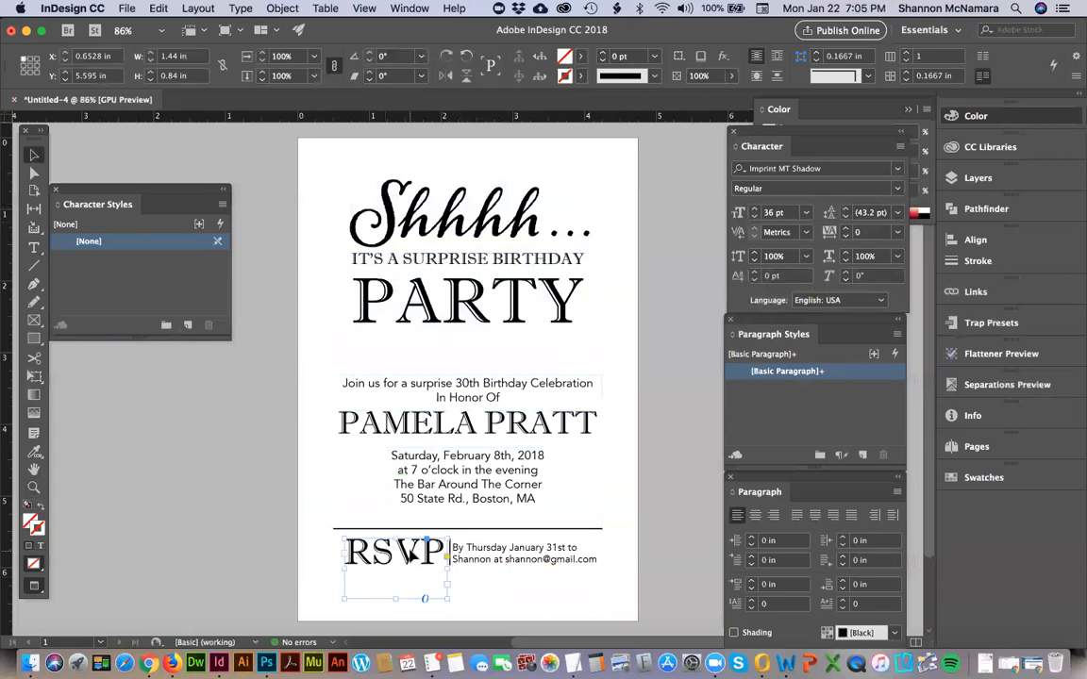
key("Left")
key("Left")
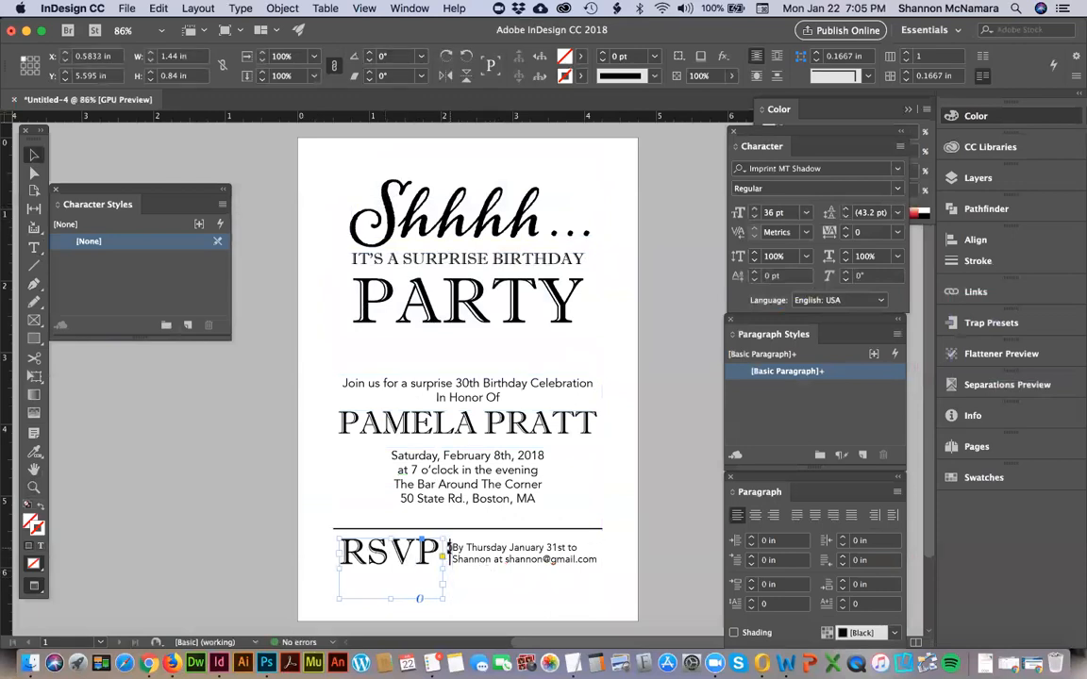
left_click(677, 557)
left_click(513, 565)
key("Right")
key("Right")
key("Right")
key("Right")
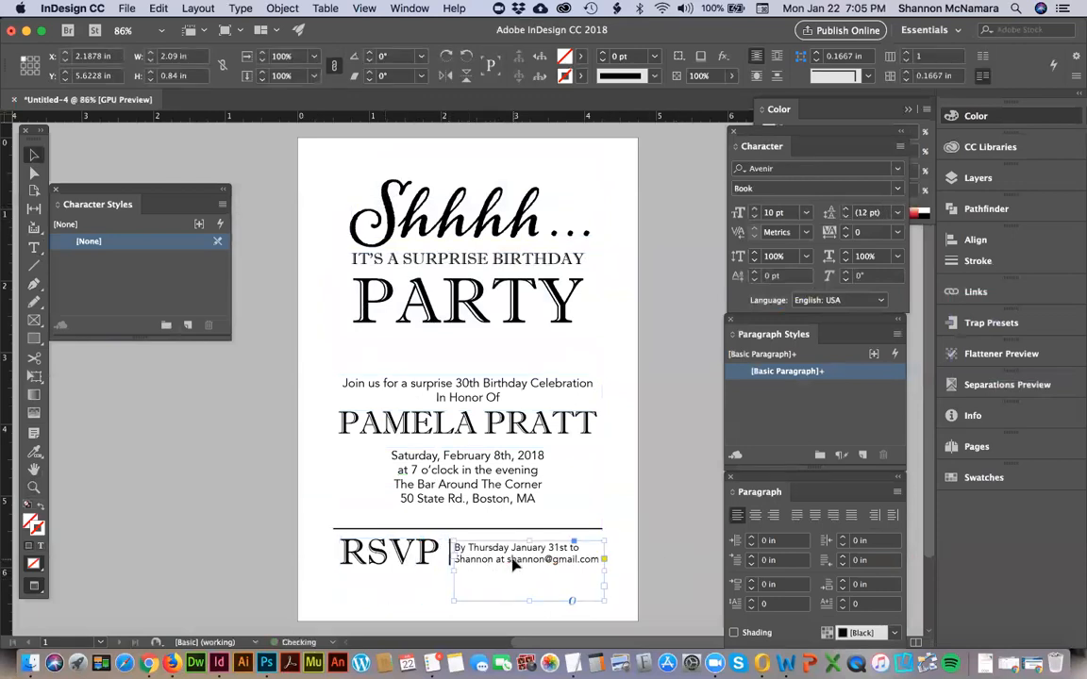
Shift the vertical divider left to X 2.0903 in and lengthen it evenly at both ends.
left_click(449, 557)
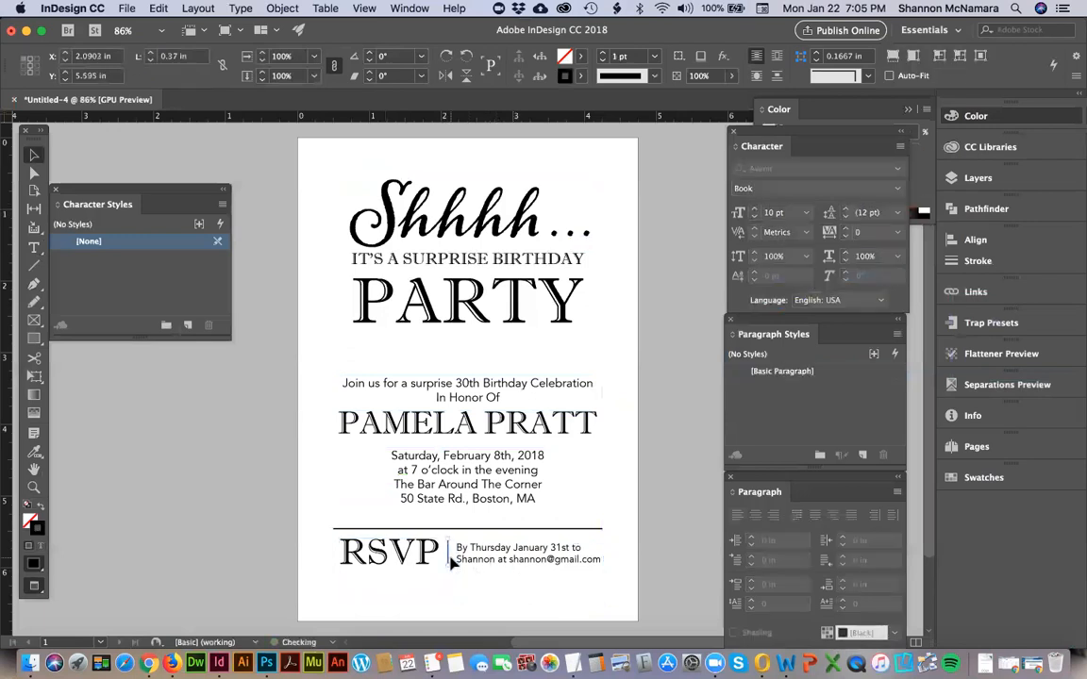
left_click_drag(447, 565, 448, 530)
Move the RSVP and reply deadline frames down together to Y 5.6506 in.
left_click(490, 559, "shift")
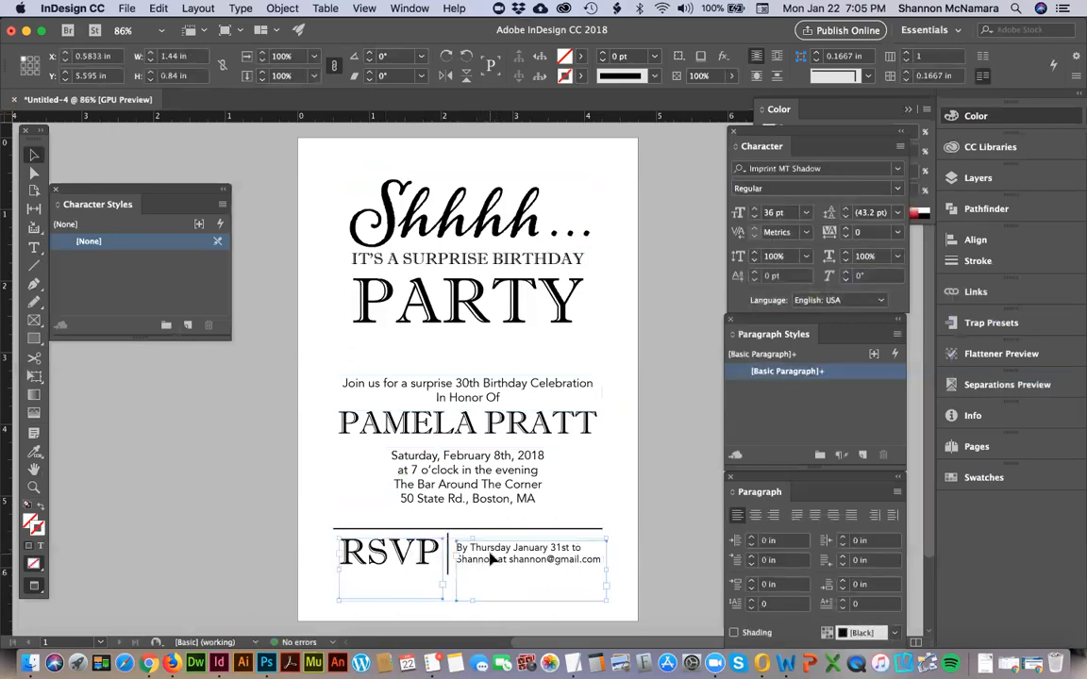
left_click(497, 562, "shift")
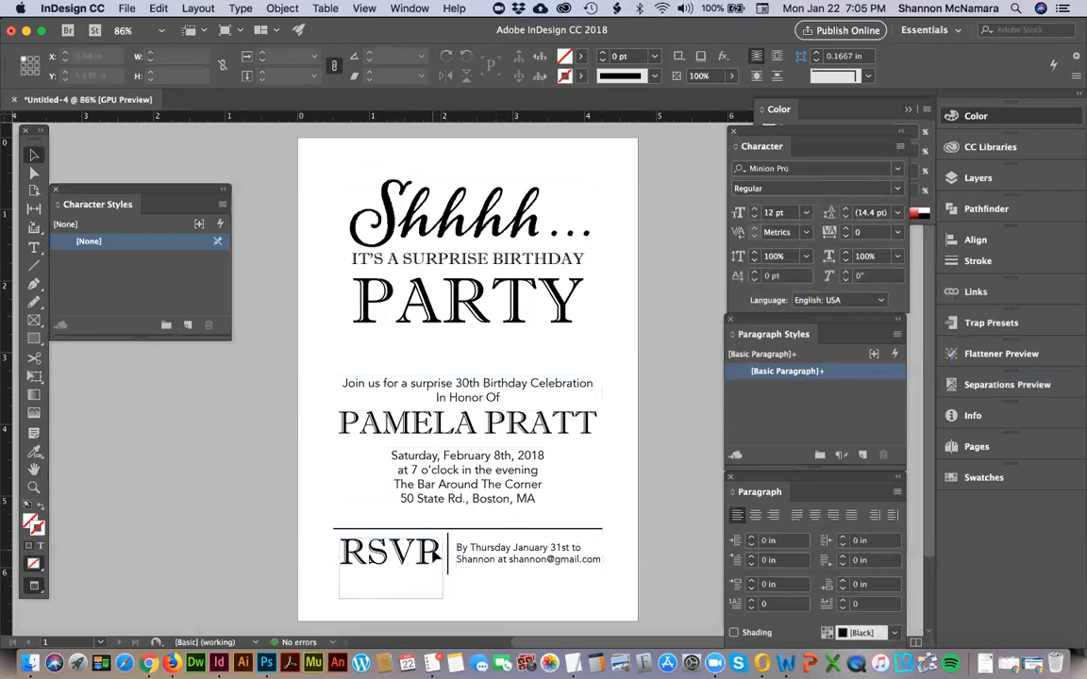
left_click(497, 562, "shift")
key("Down")
key("Down")
key("Down")
key("Down")
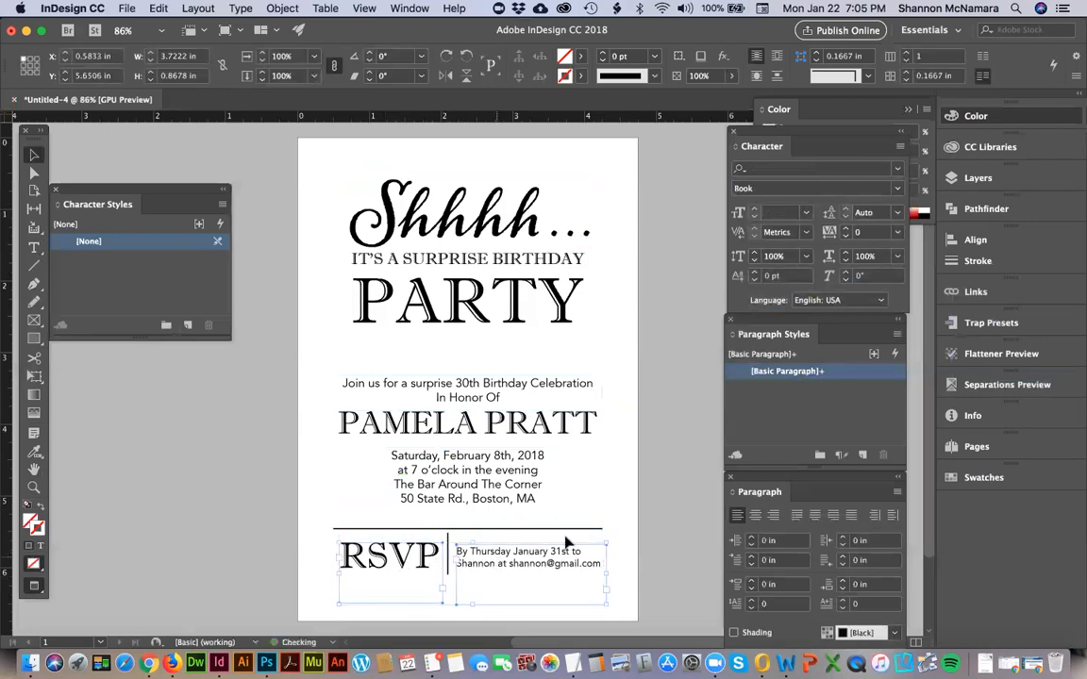
left_click(685, 539)
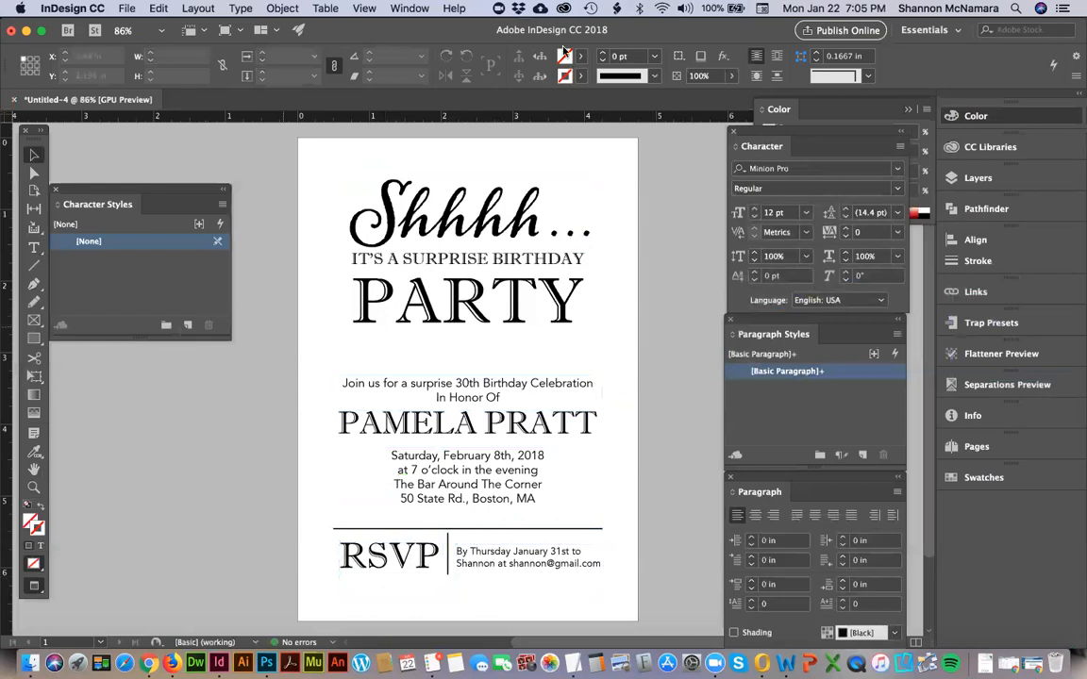
Return to Normal screen mode to show the guides and frame edges.
left_click(363, 8)
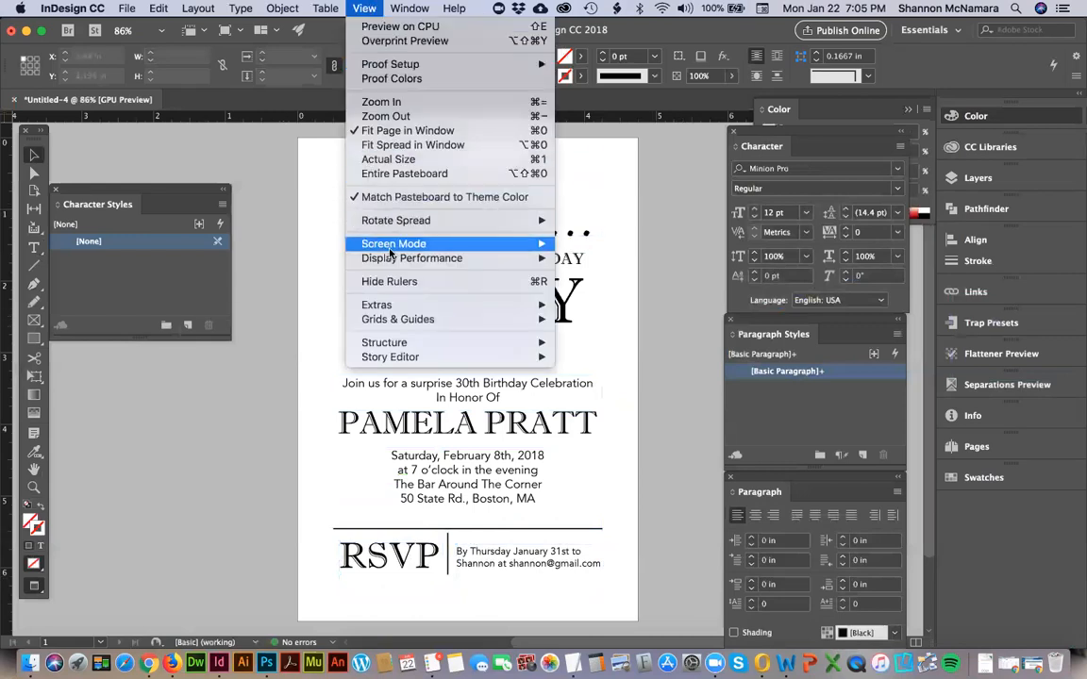
mouse_move(394, 248)
left_click(514, 175)
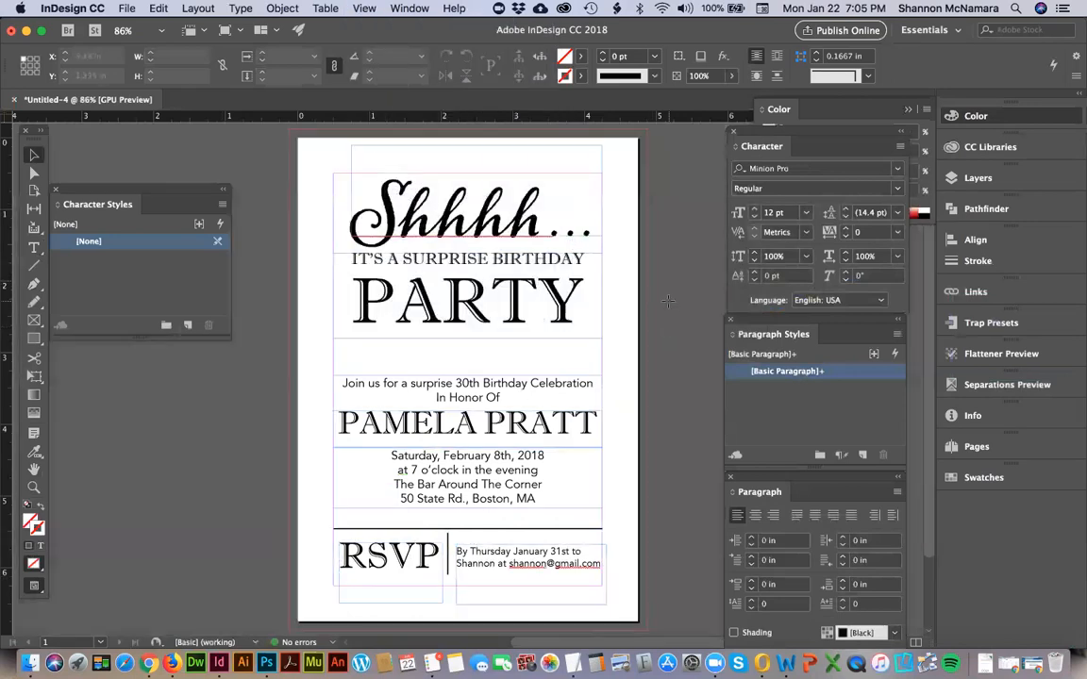
Draw a 5 x 7 in rectangle out to the bleed edges and fill it with [Black], without a stroke.
key("m")
left_click_drag(289, 128, 646, 630)
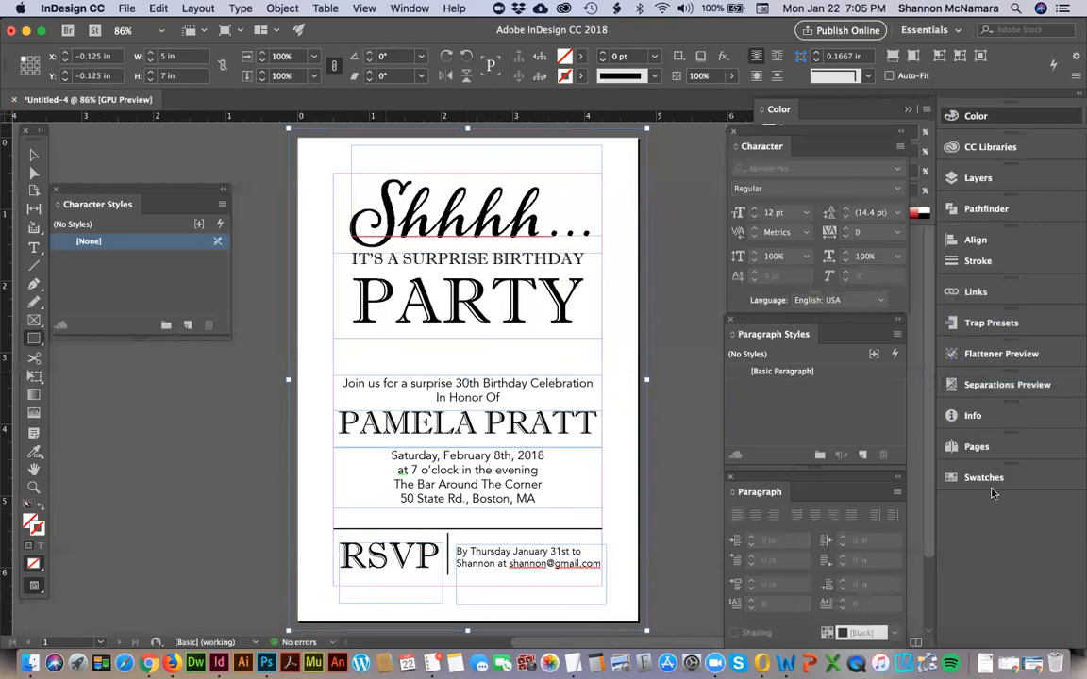
left_click(983, 478)
left_click_drag(778, 296, 691, 163)
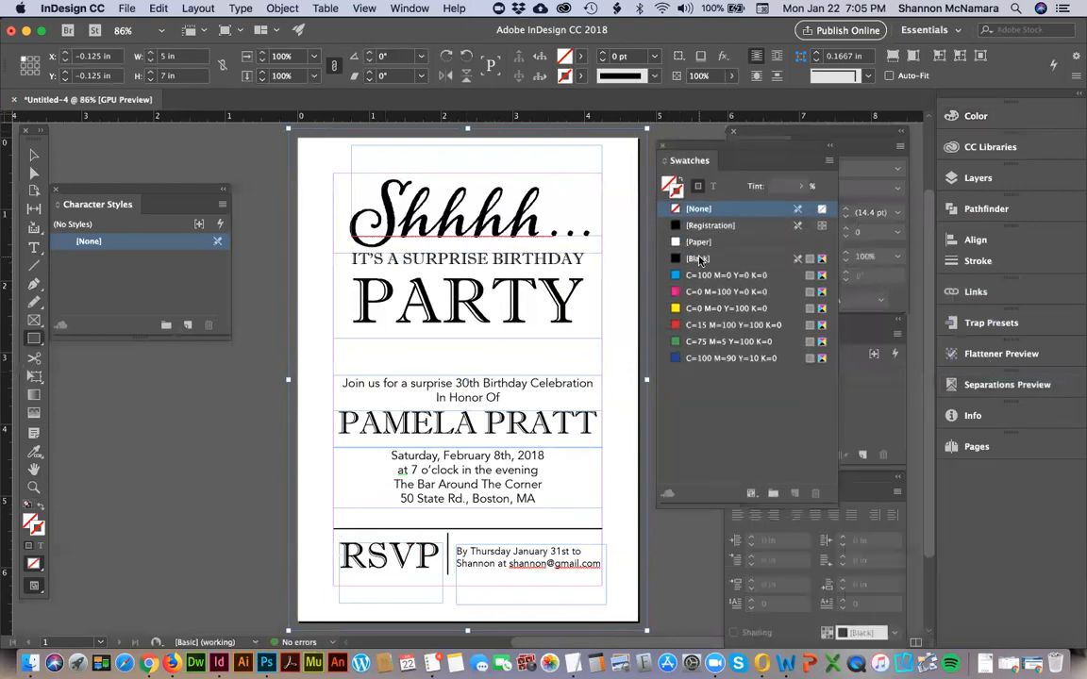
left_click(697, 259)
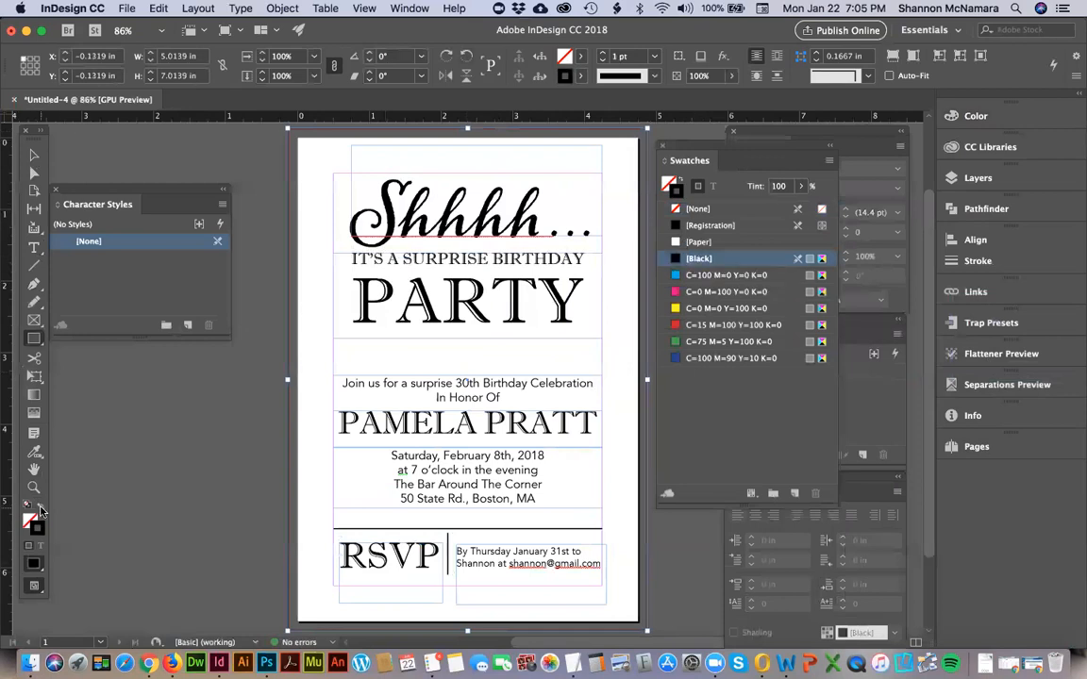
key("shift+x")
left_click(223, 171)
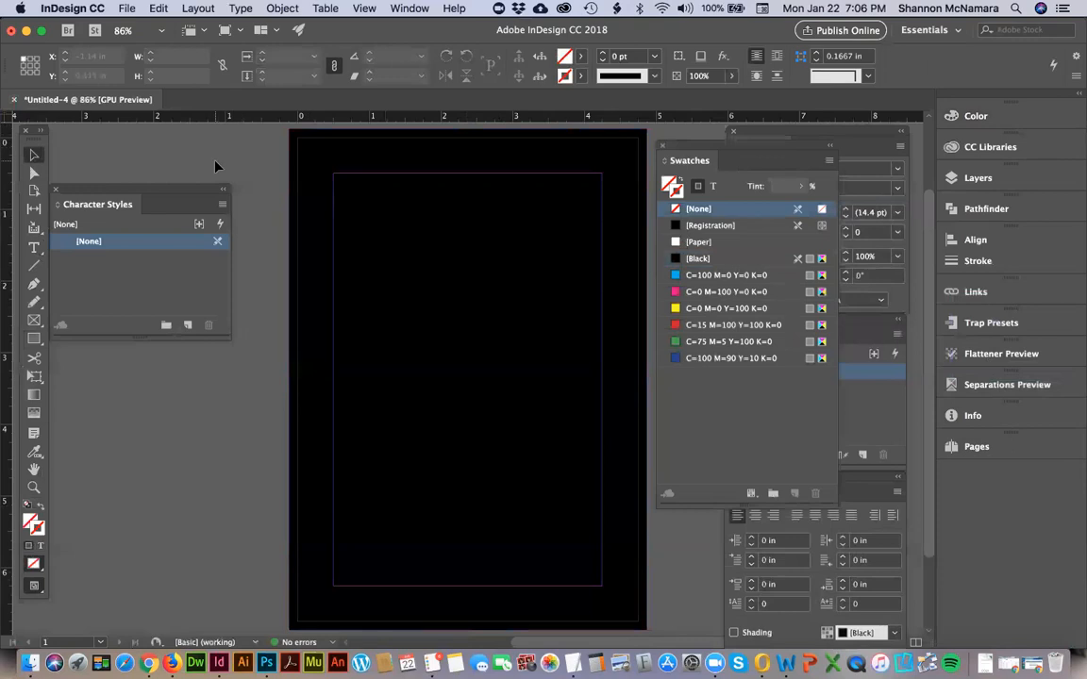
Draw a 4.75 x 6.75 in rectangle exactly over the page and fill it with [Paper].
key("m")
left_click_drag(300, 140, 637, 578)
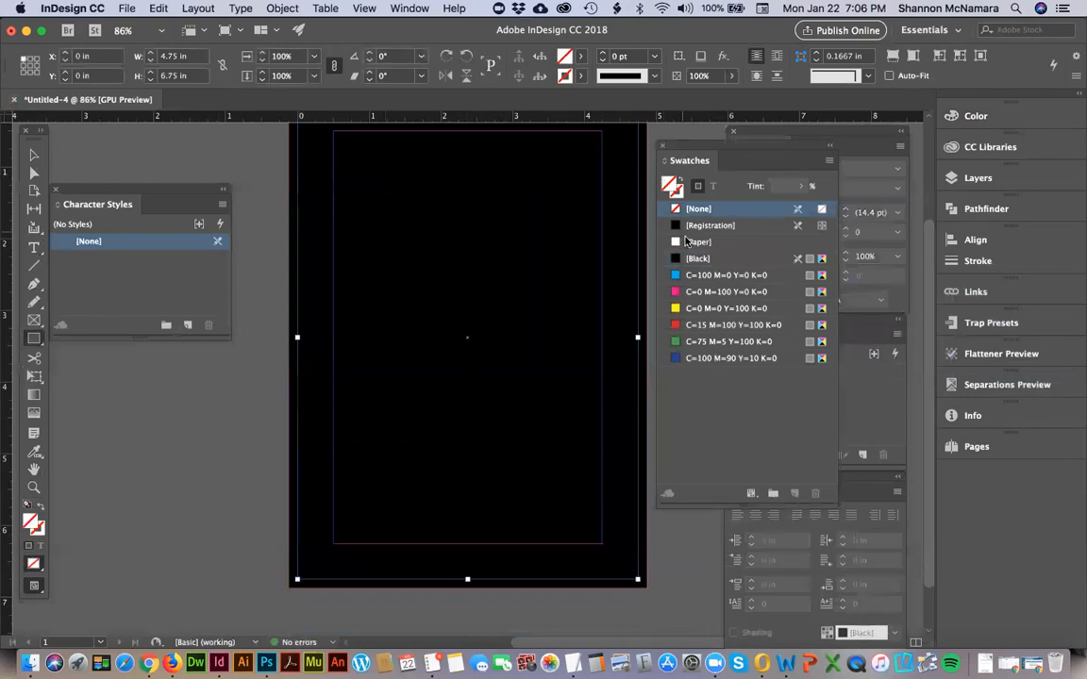
left_click(687, 242)
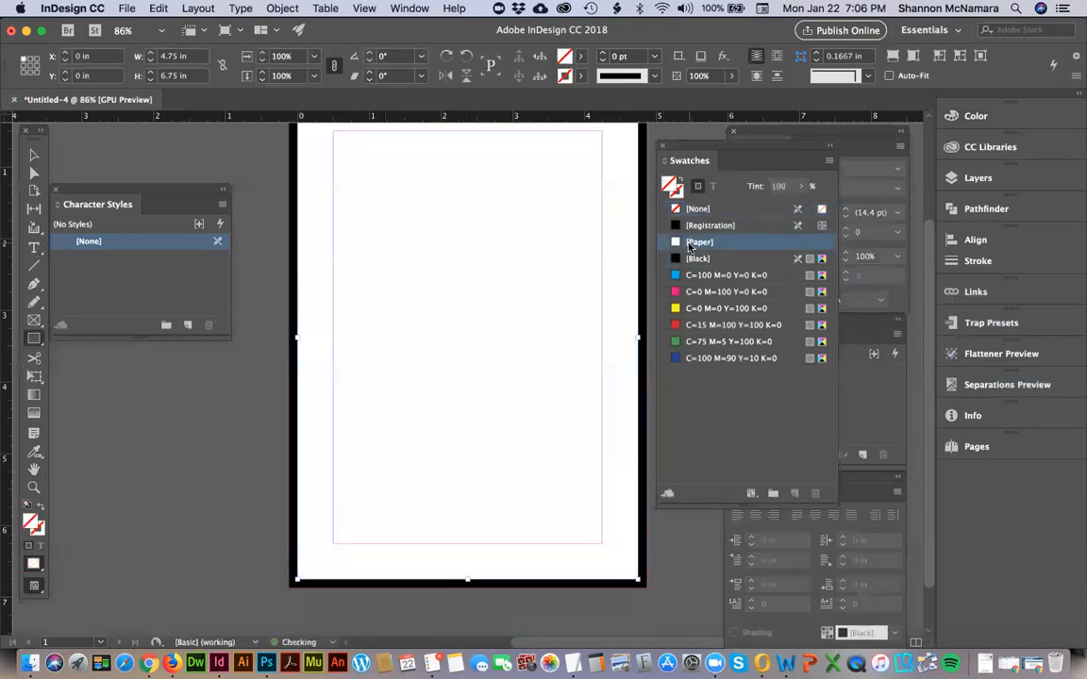
Send the black and paper-coloured background rectangles together to the back, behind the invitation text.
left_click(293, 276, "shift")
key("super+shift+bracketleft")
left_click(275, 440)
Draw a diagonal line about 0.66 in long in the page's upper-left corner with the default 1 pt black stroke.
left_click_drag(432, 270, 404, 320)
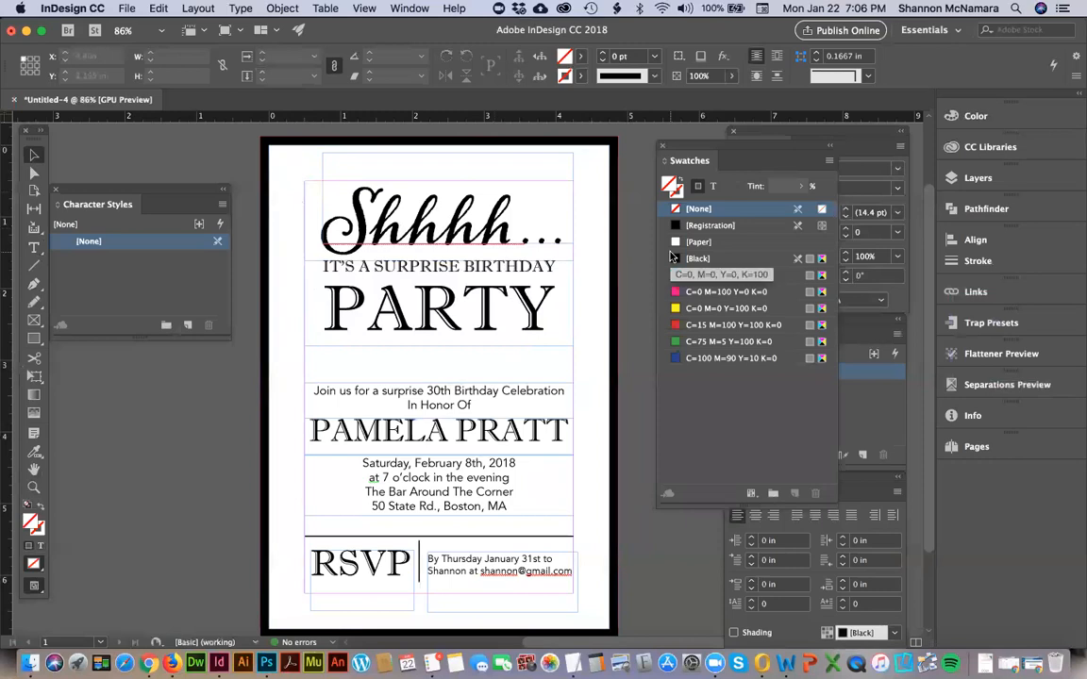
key("p")
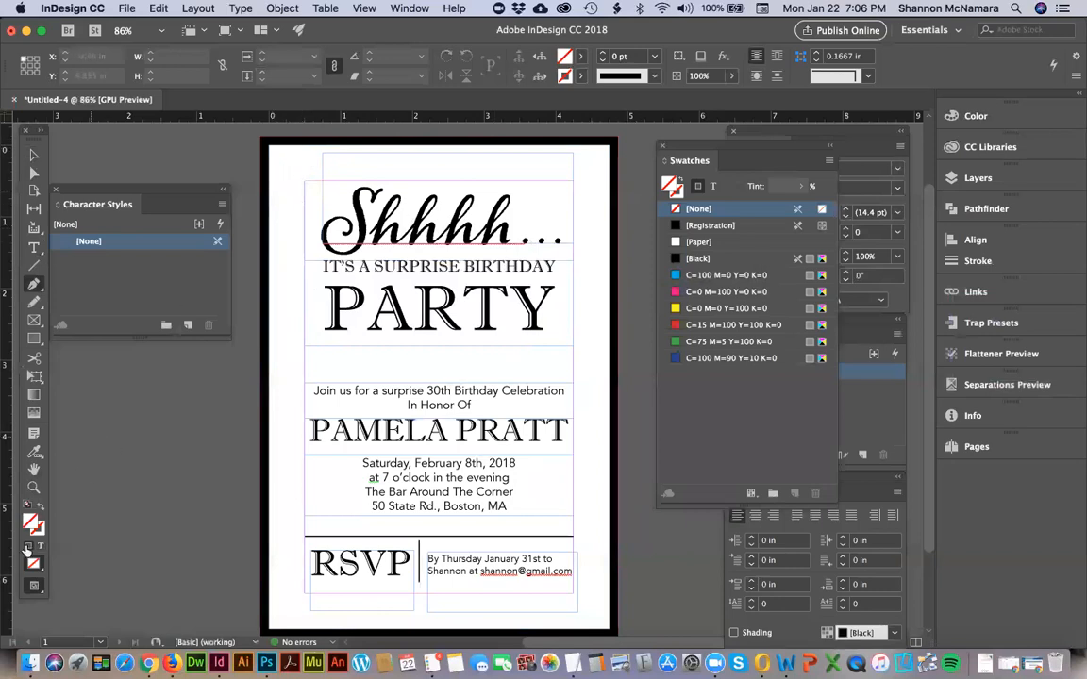
left_click(27, 506)
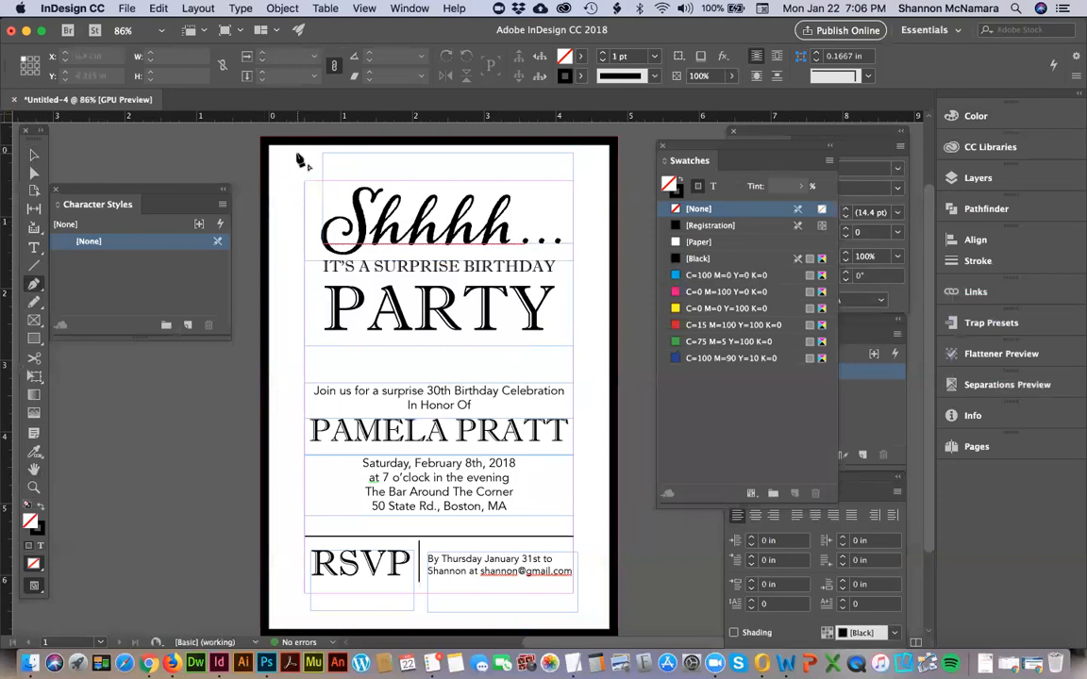
left_click(305, 159)
left_click(275, 189)
key("v")
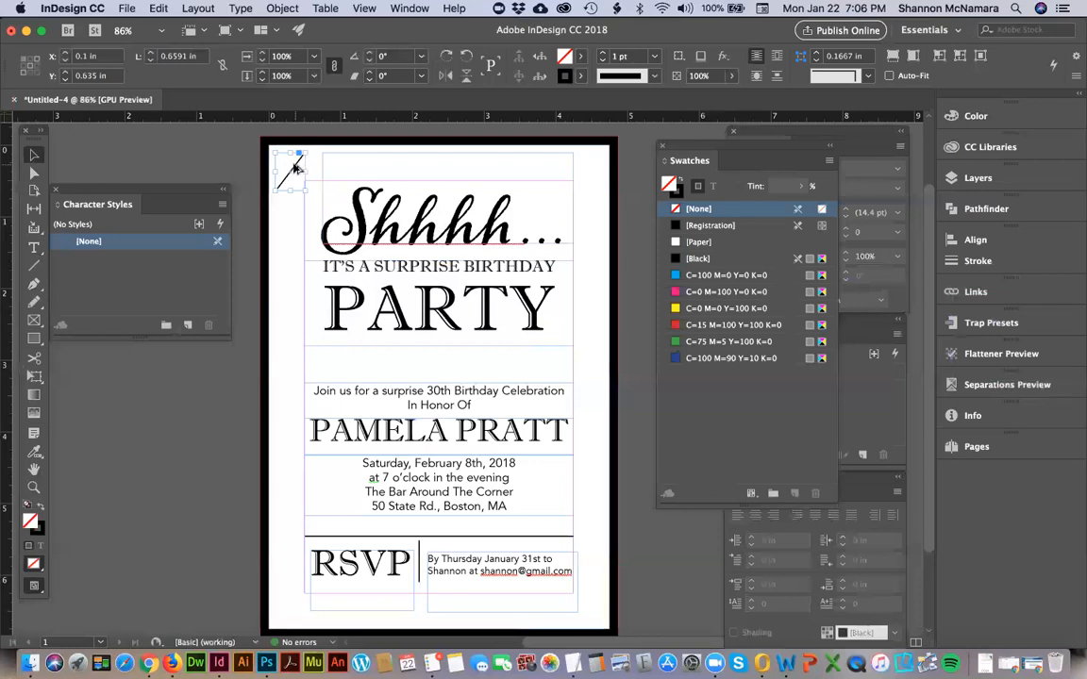
Duplicate the diagonal line twice, placing one copy alongside at X 0.2945 in, Y 0.0699 in and another below.
left_click_drag(312, 168, 312, 170)
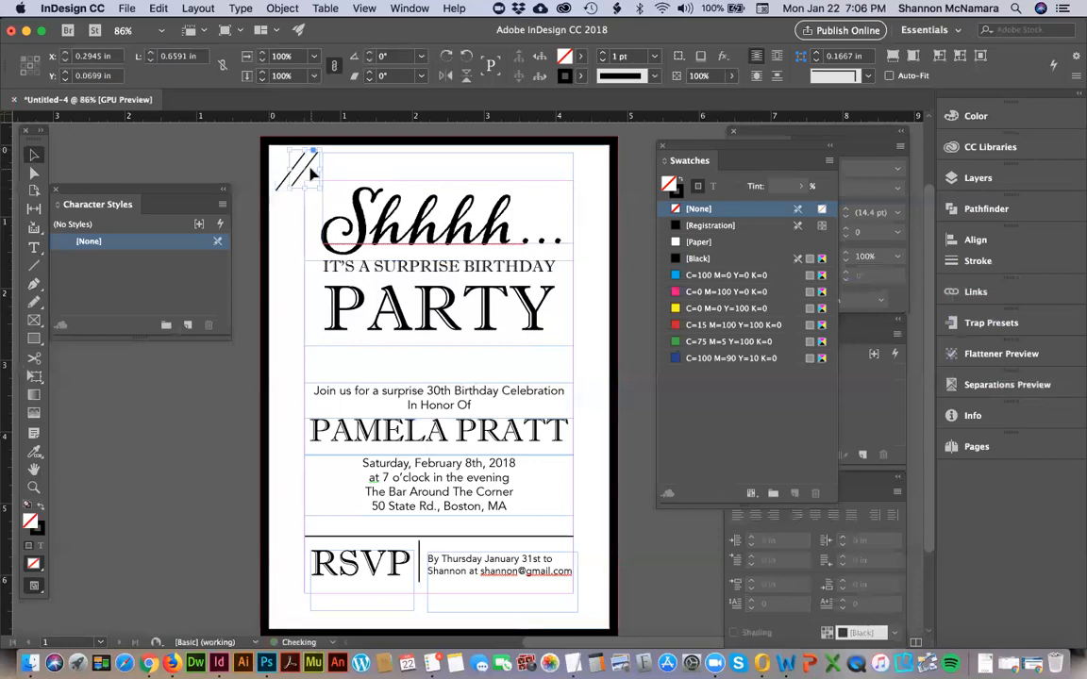
left_click_drag(312, 168, 300, 201)
left_click(235, 172)
Nudge the lower diagonal line left to X 0.0972 in and extend its upper end to a length of about 0.83 in.
key("z")
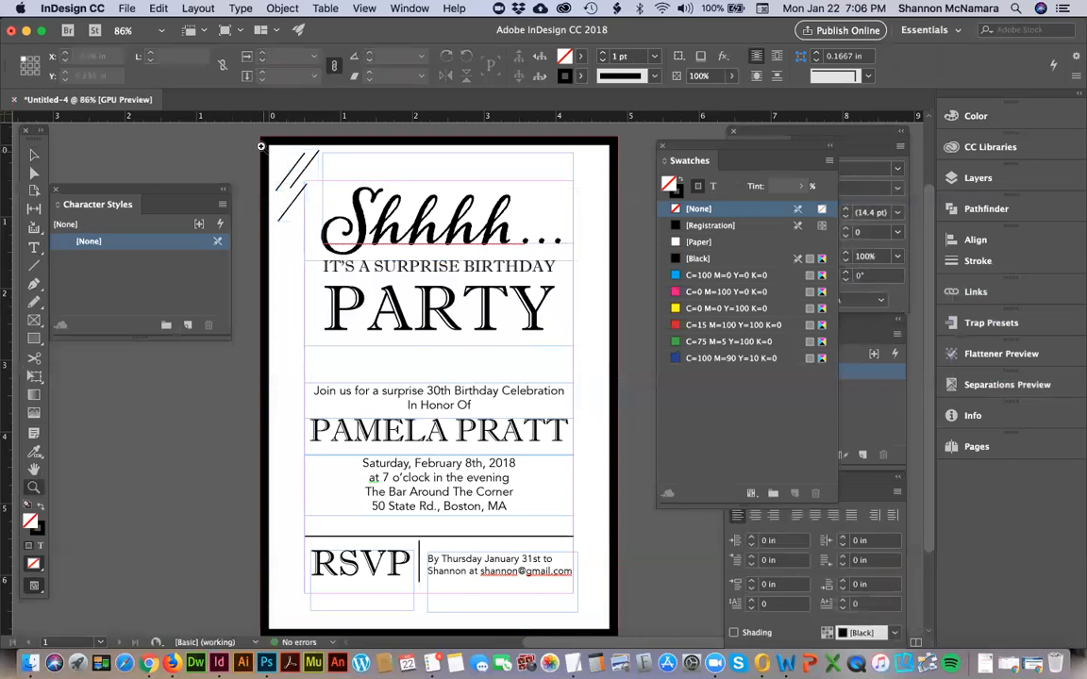
left_click_drag(253, 138, 365, 276)
key("v")
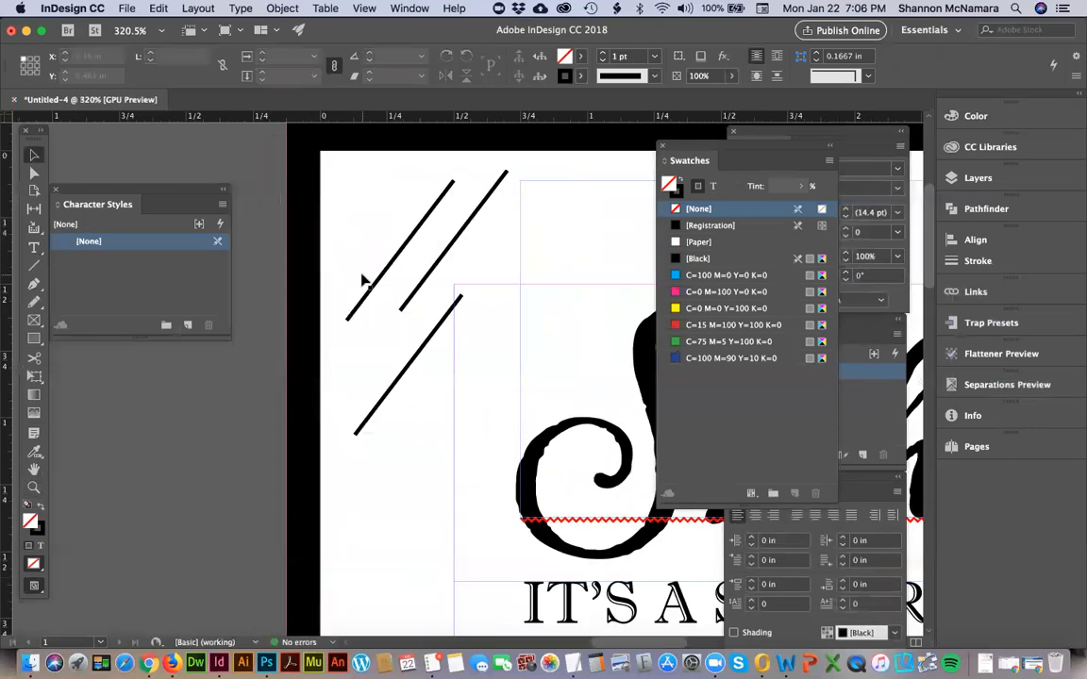
left_click(416, 363)
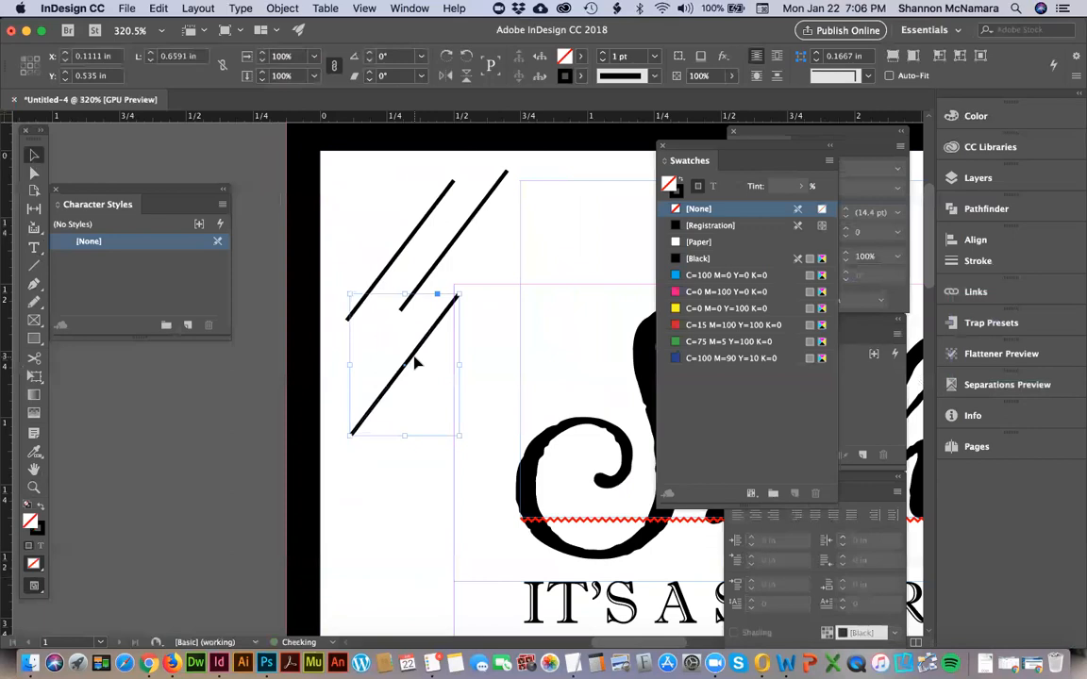
key("Left")
left_click_drag(455, 294, 482, 262)
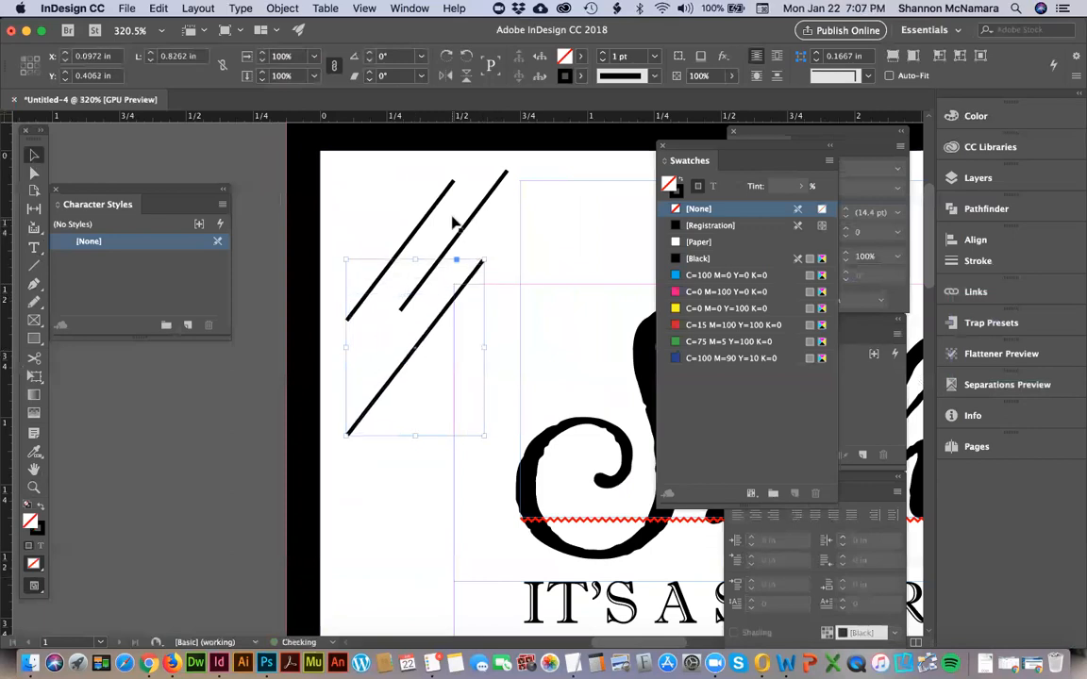
Try to distribute the three diagonal lines evenly by their vertical and horizontal centers and by horizontal spacing.
left_click(462, 229, "shift")
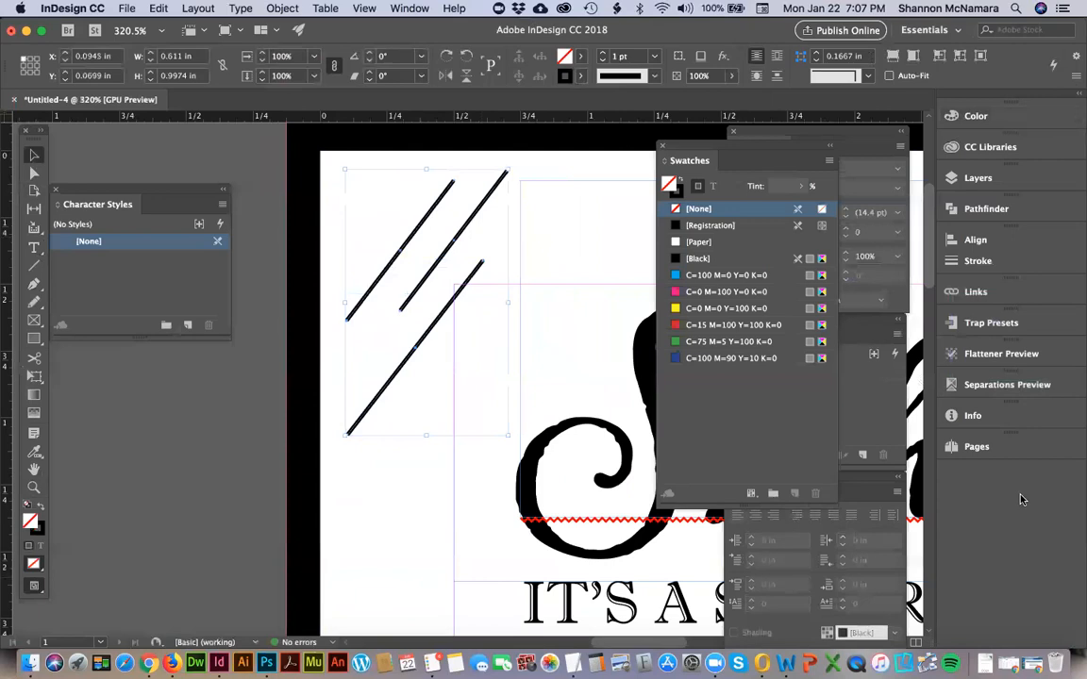
left_click(974, 239)
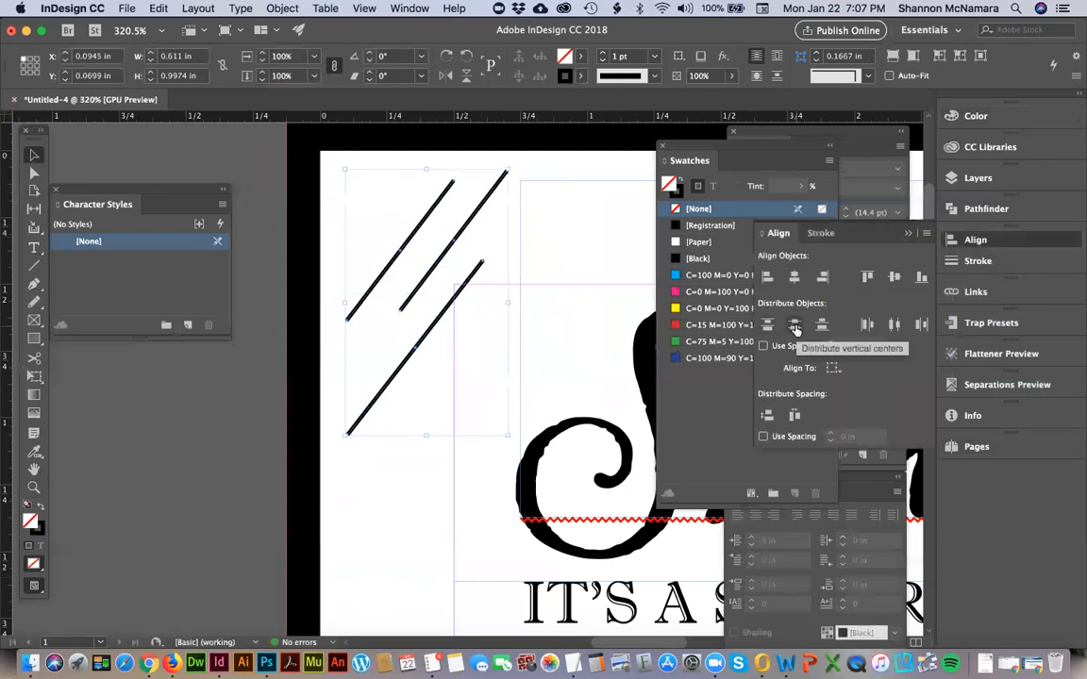
left_click(795, 325)
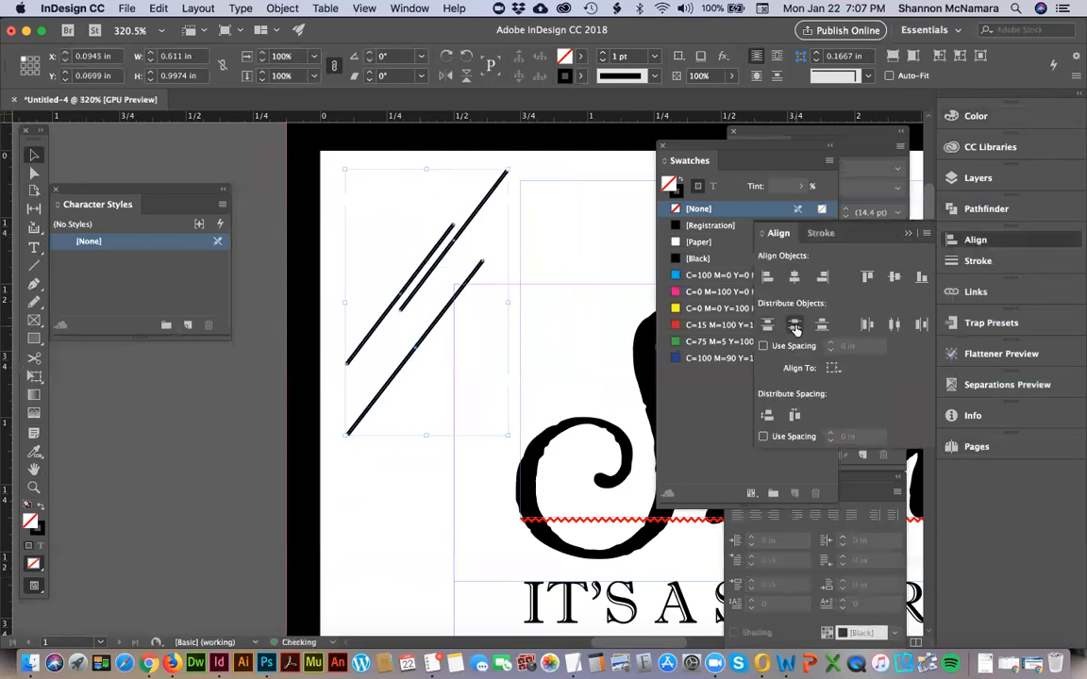
left_click(894, 324)
key("super+z")
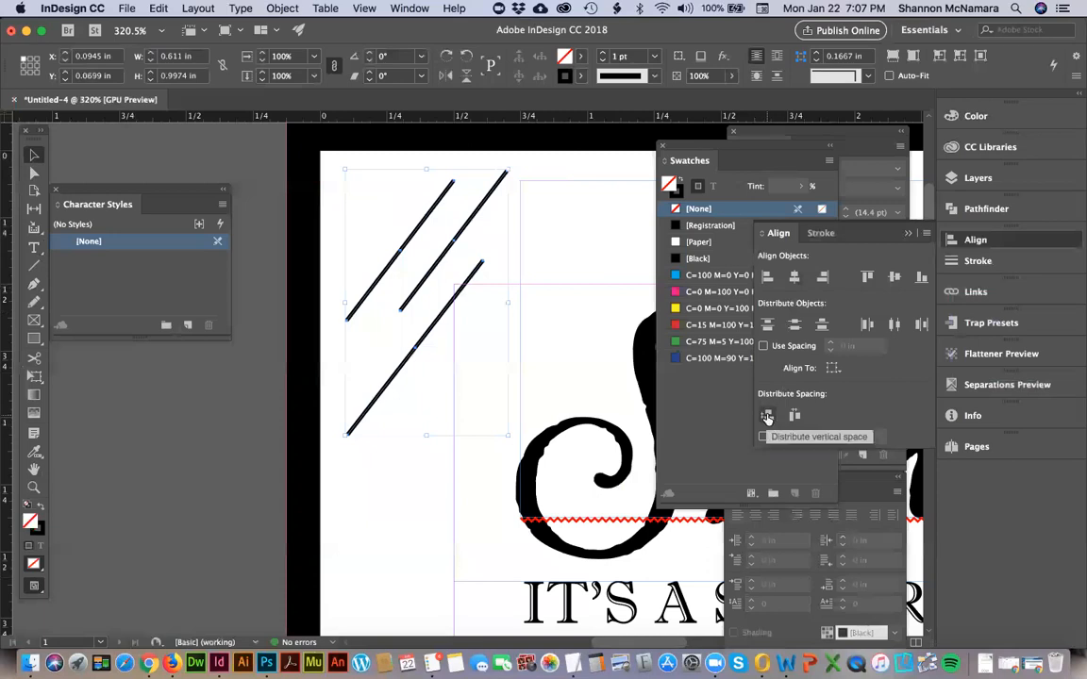
left_click(794, 416)
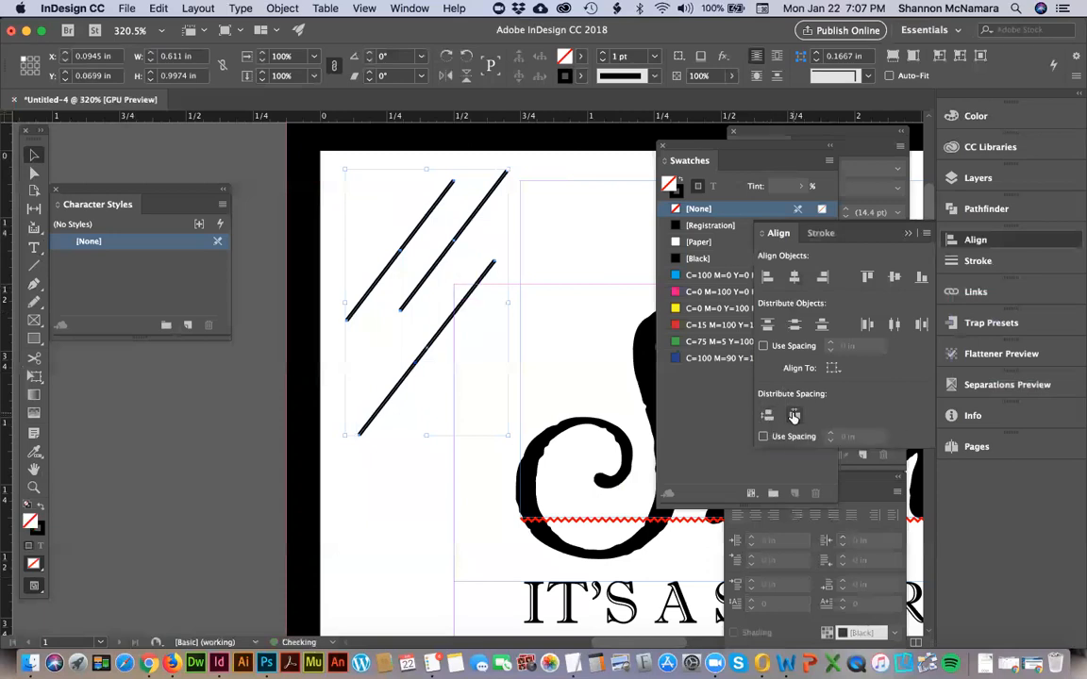
key("super+z")
Group the three diagonal lines in the page's upper-left corner.
left_click(401, 276)
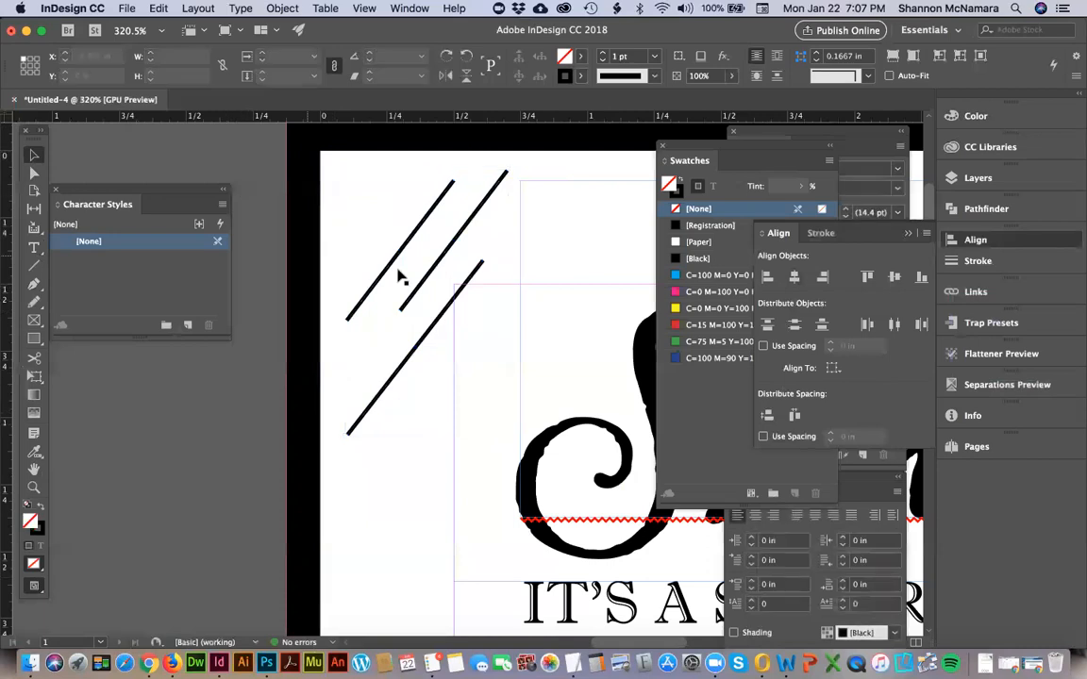
left_click(410, 248)
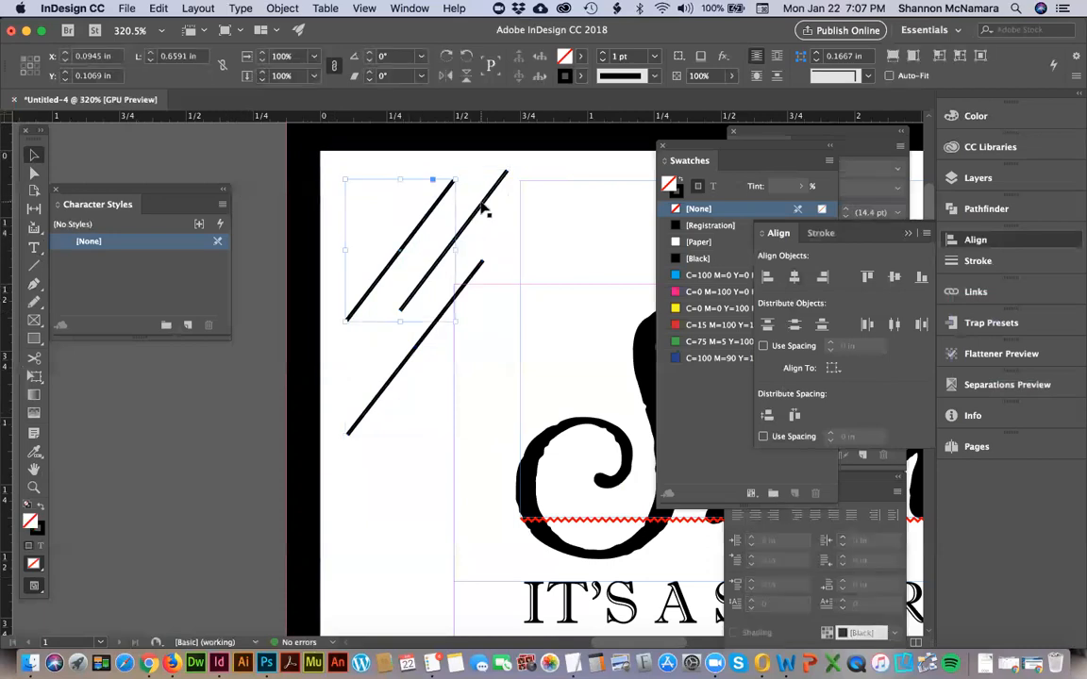
left_click(400, 375, "shift")
key("super+g")
left_click(156, 8)
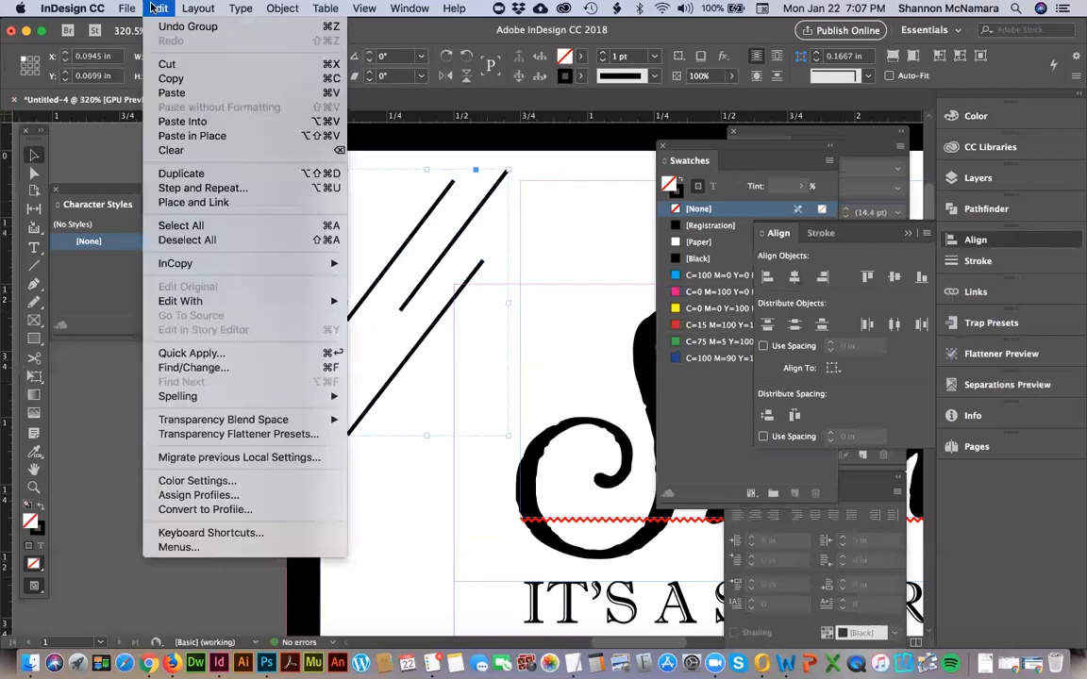
mouse_move(281, 7)
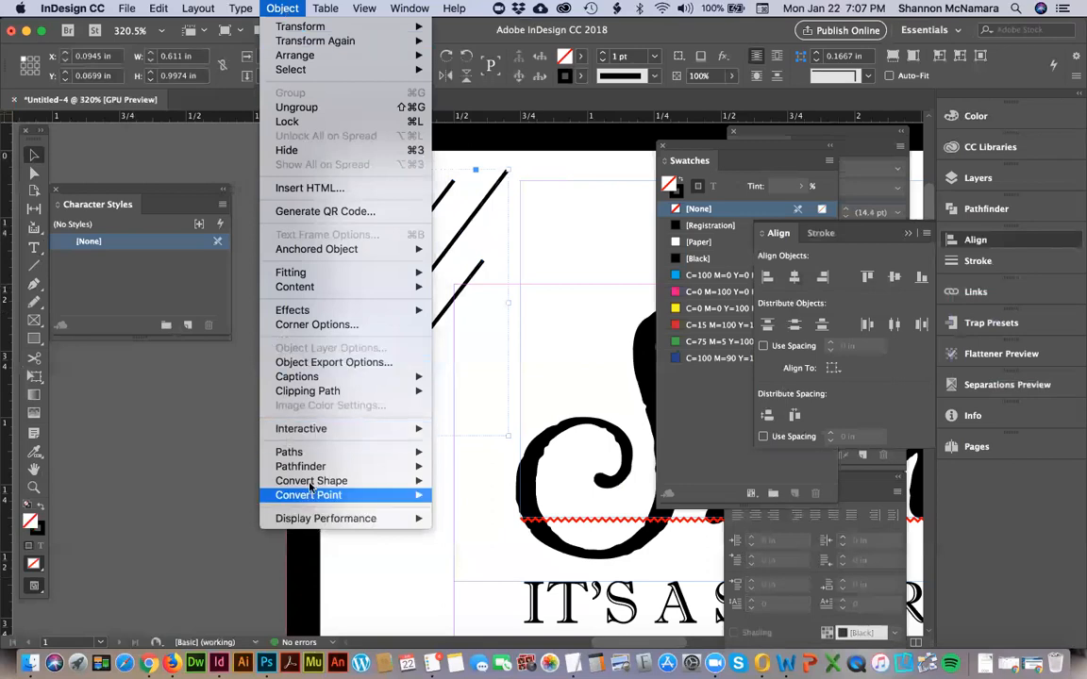
mouse_move(324, 8)
mouse_move(229, 8)
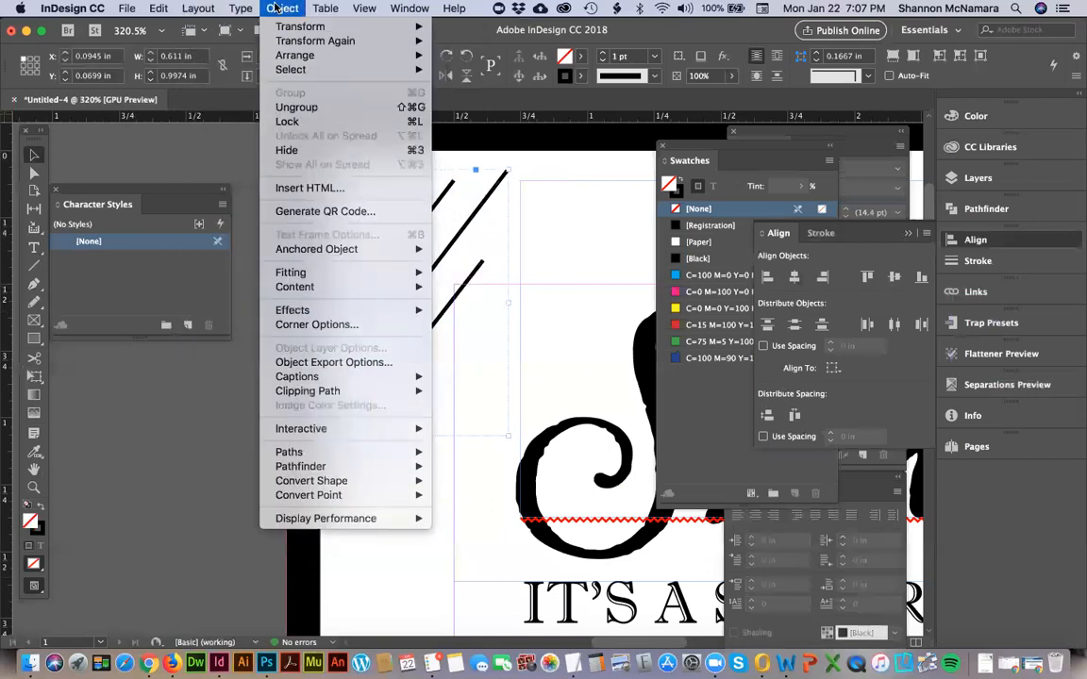
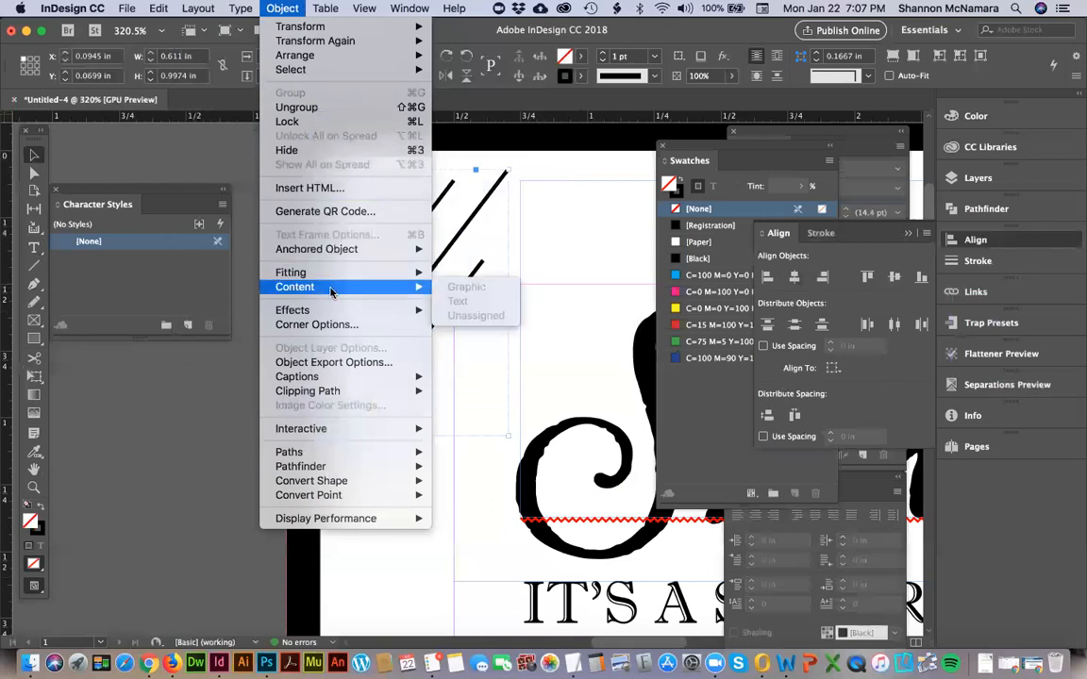
Start a Step and Repeat of the grouped diagonal lines, creating it as a grid with the preview enabled.
mouse_move(329, 316)
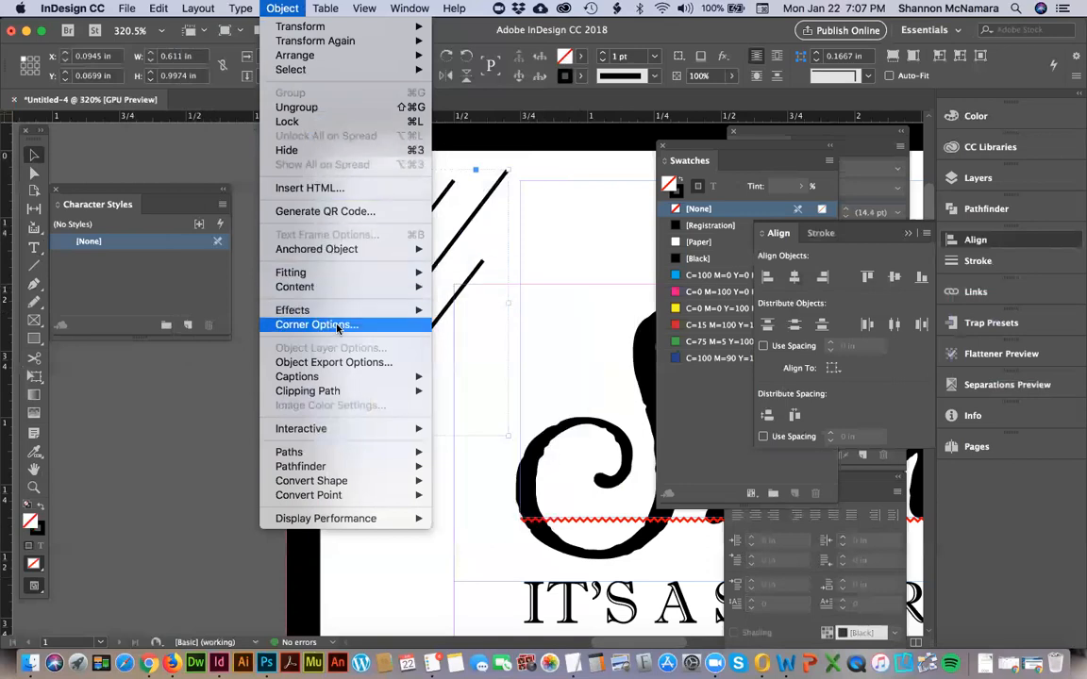
mouse_move(349, 435)
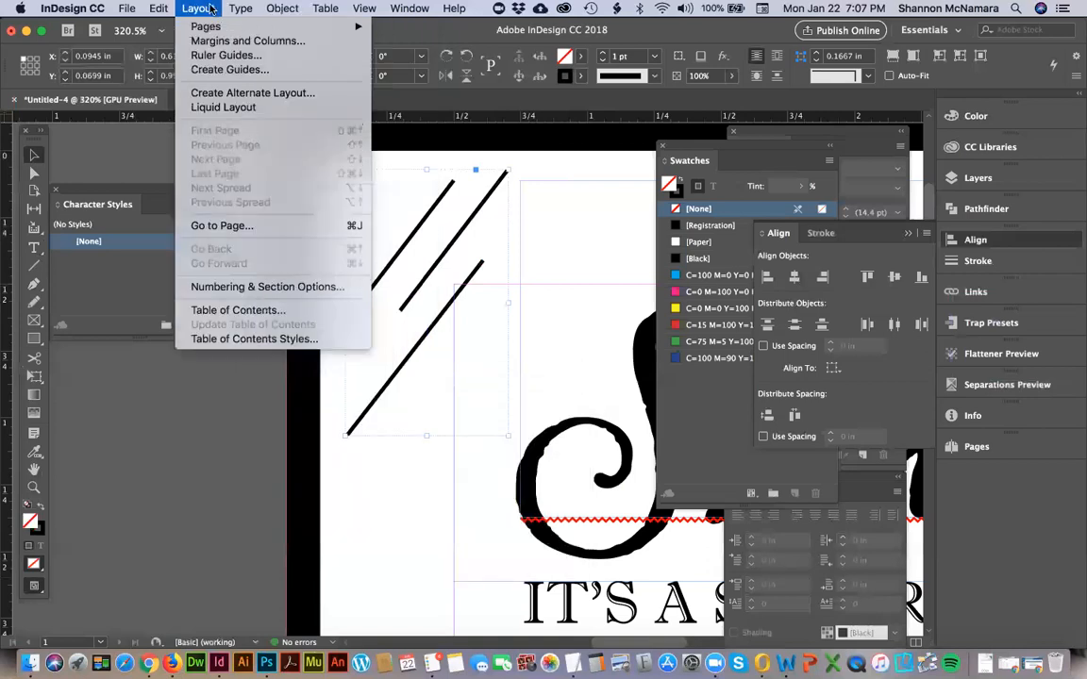
mouse_move(154, 7)
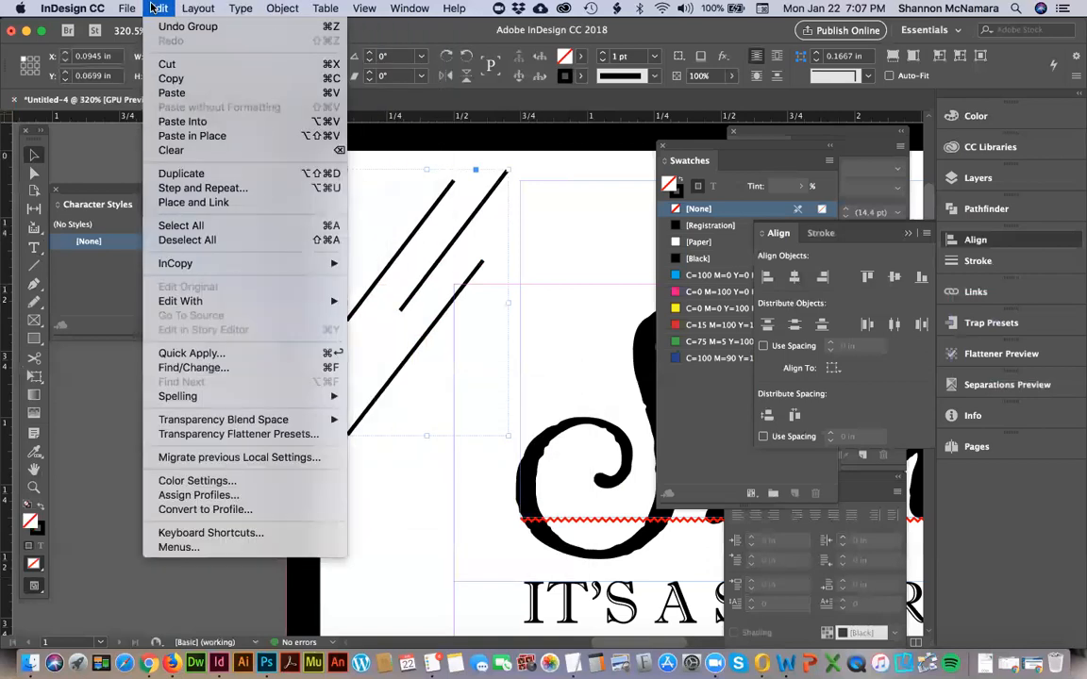
left_click(190, 187)
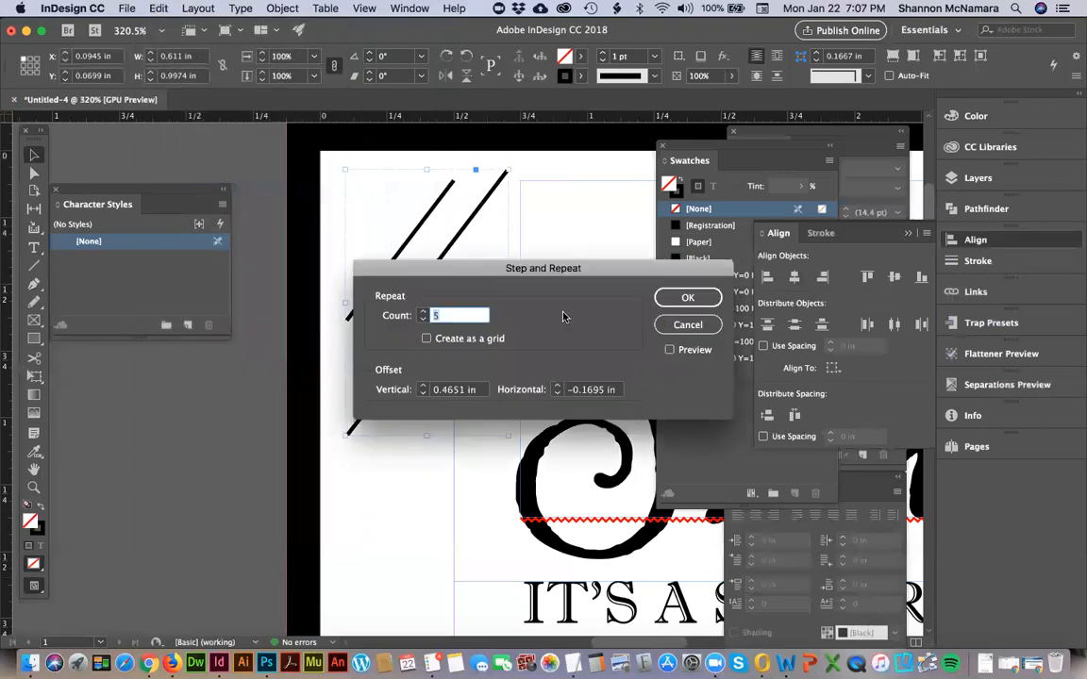
left_click(426, 340)
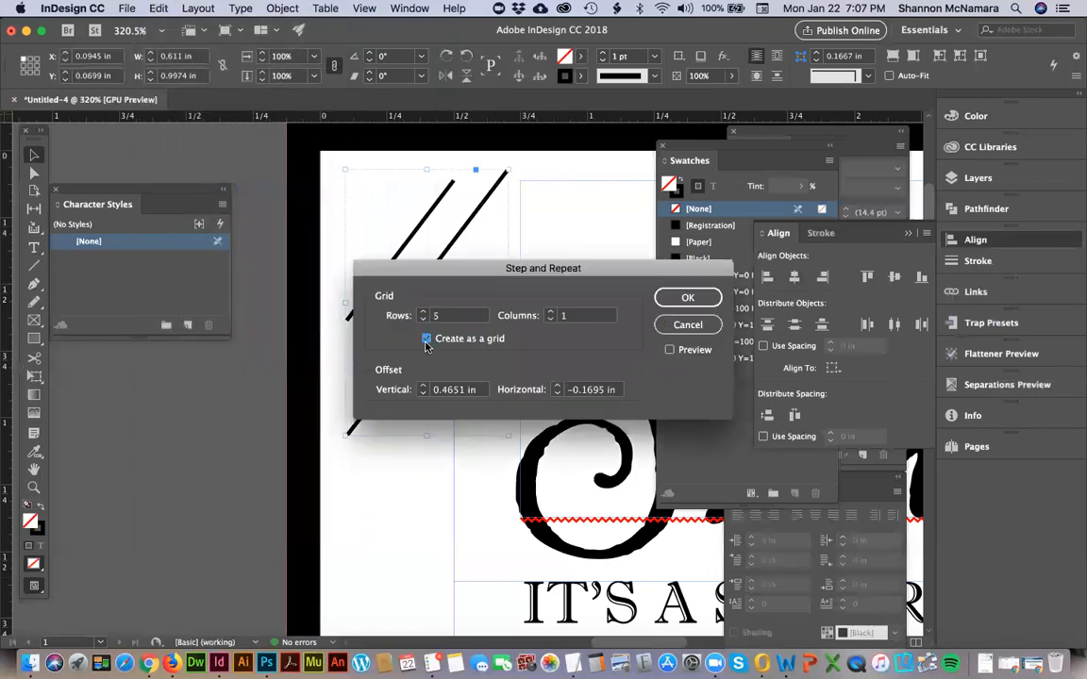
left_click(427, 339)
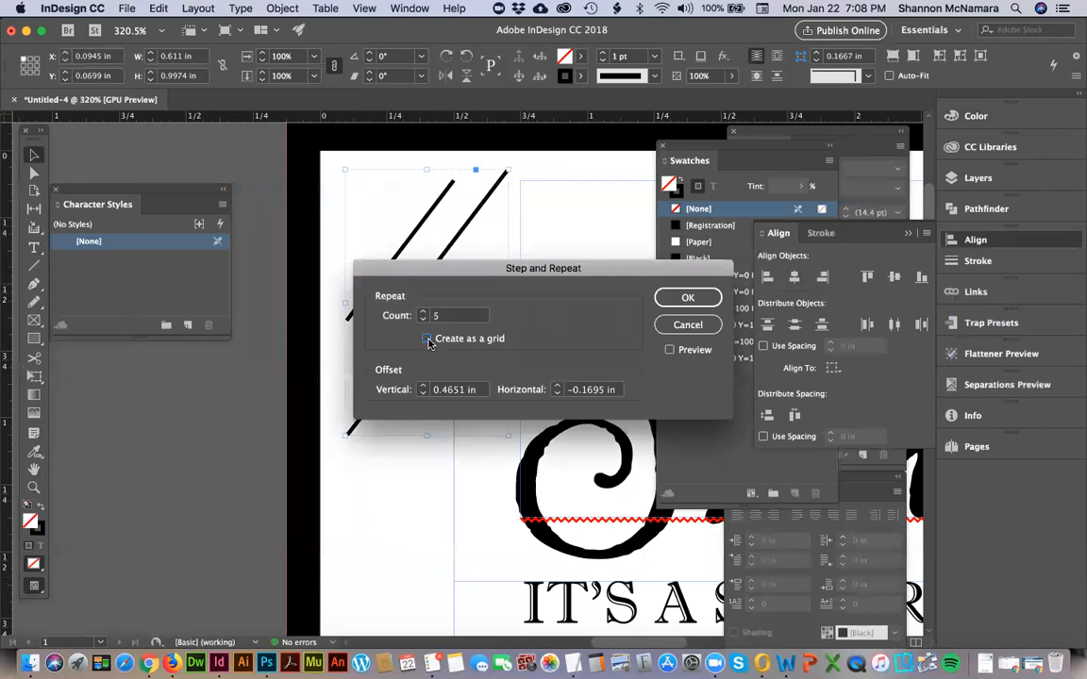
left_click(426, 338)
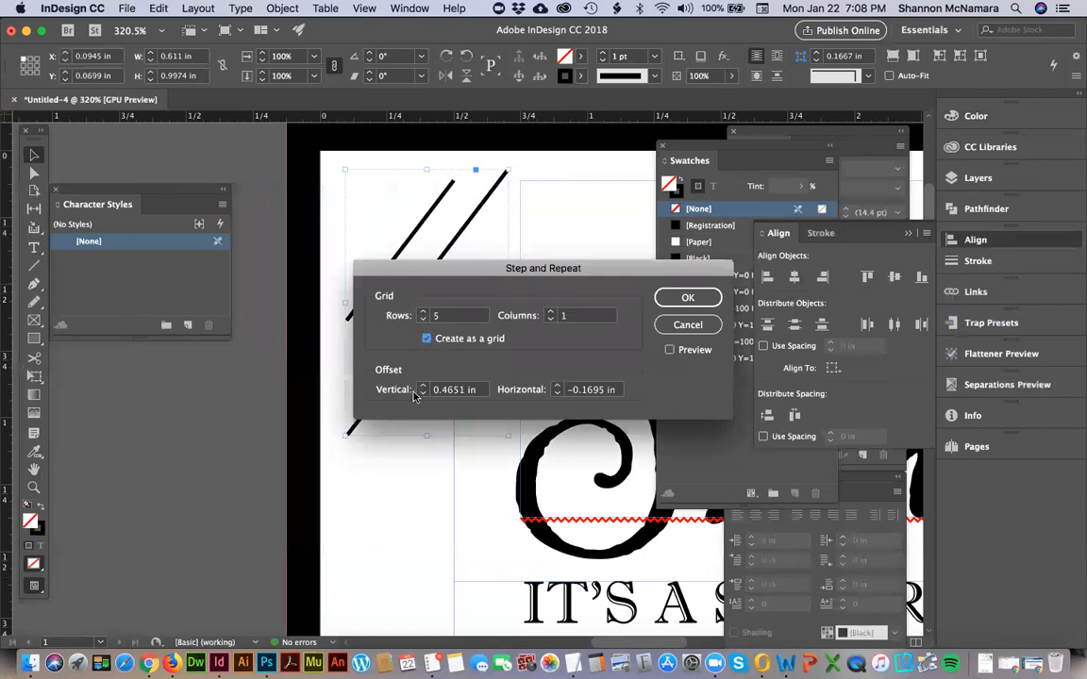
left_click(669, 351)
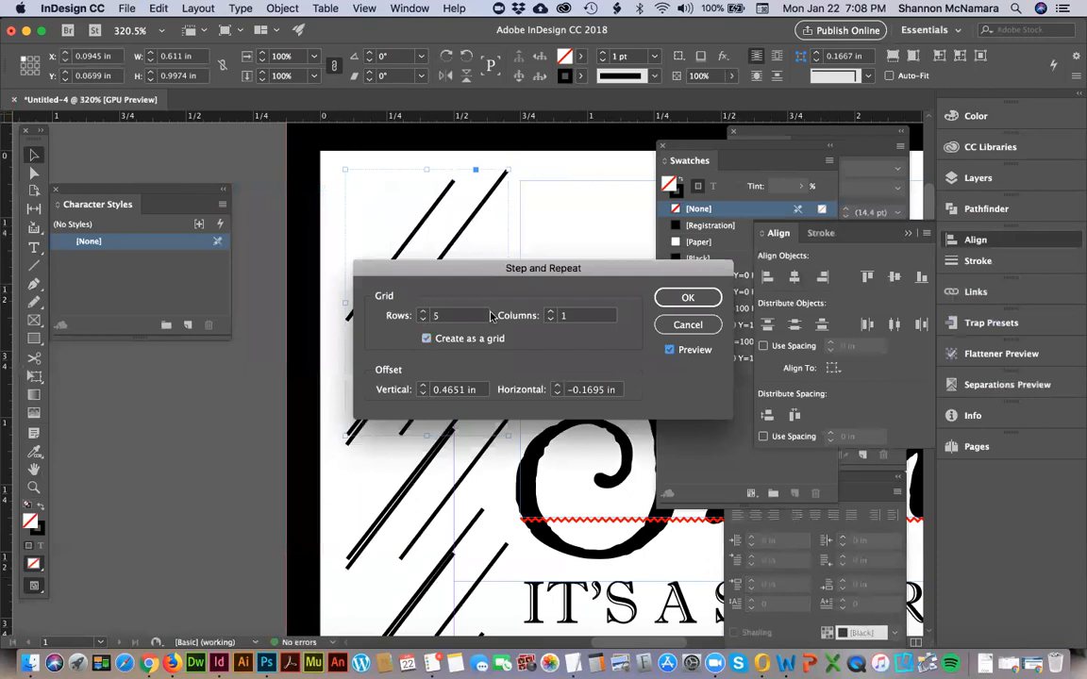
left_click(426, 339)
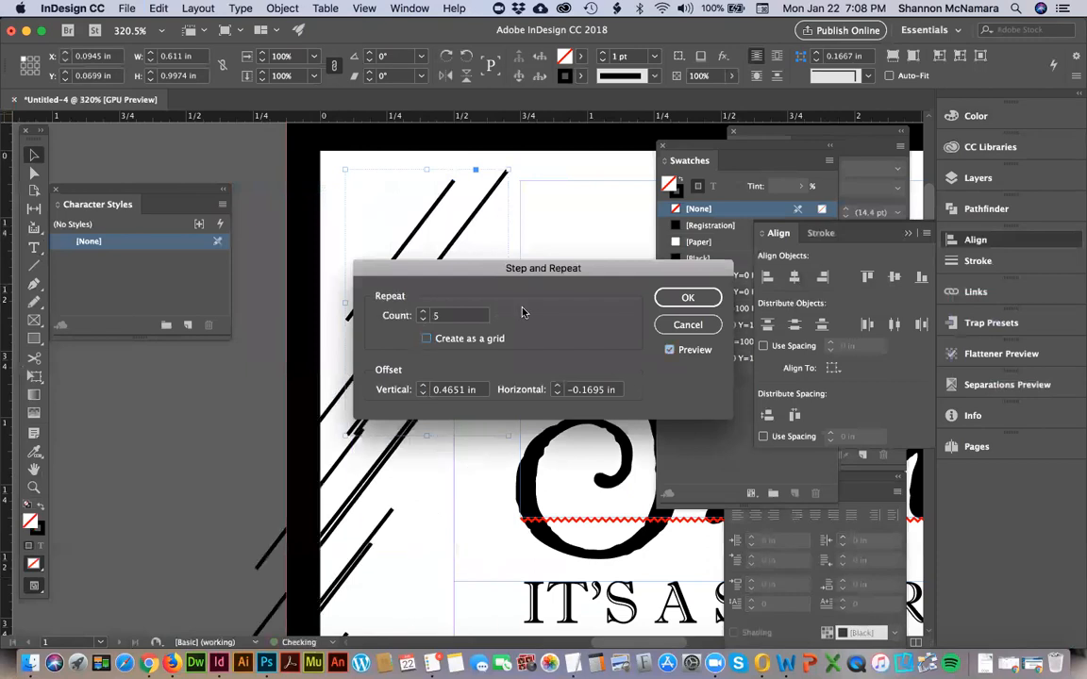
left_click(426, 339)
Set the Step and Repeat grid to 1 row and 2 columns.
left_click(424, 319)
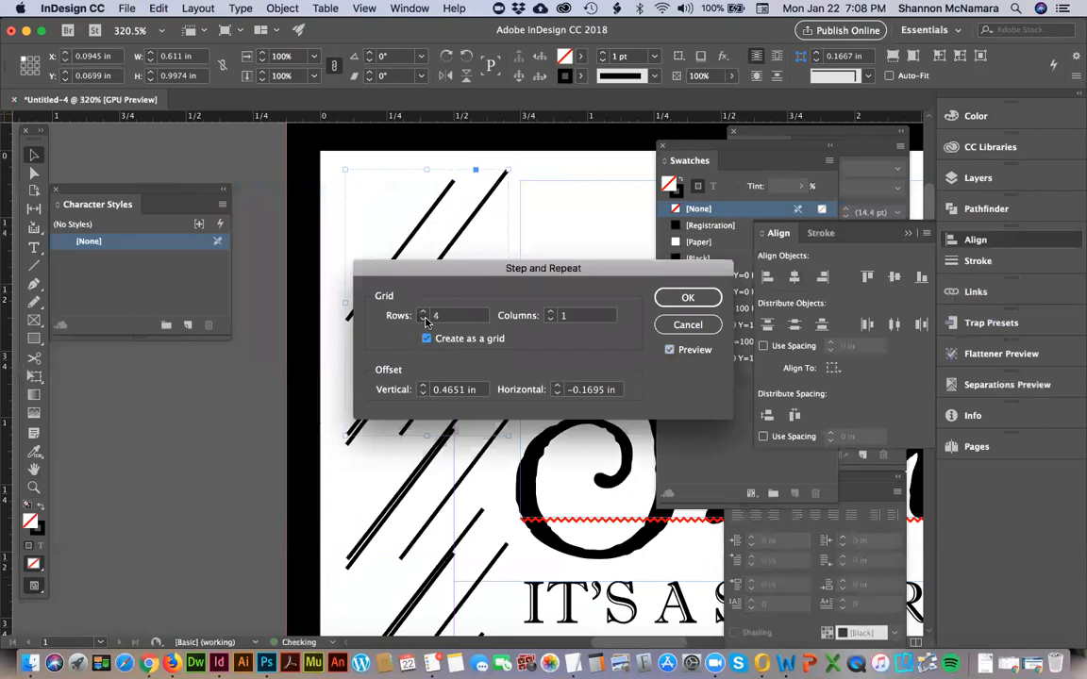
left_click(424, 318)
left_click(423, 319)
left_click(423, 319)
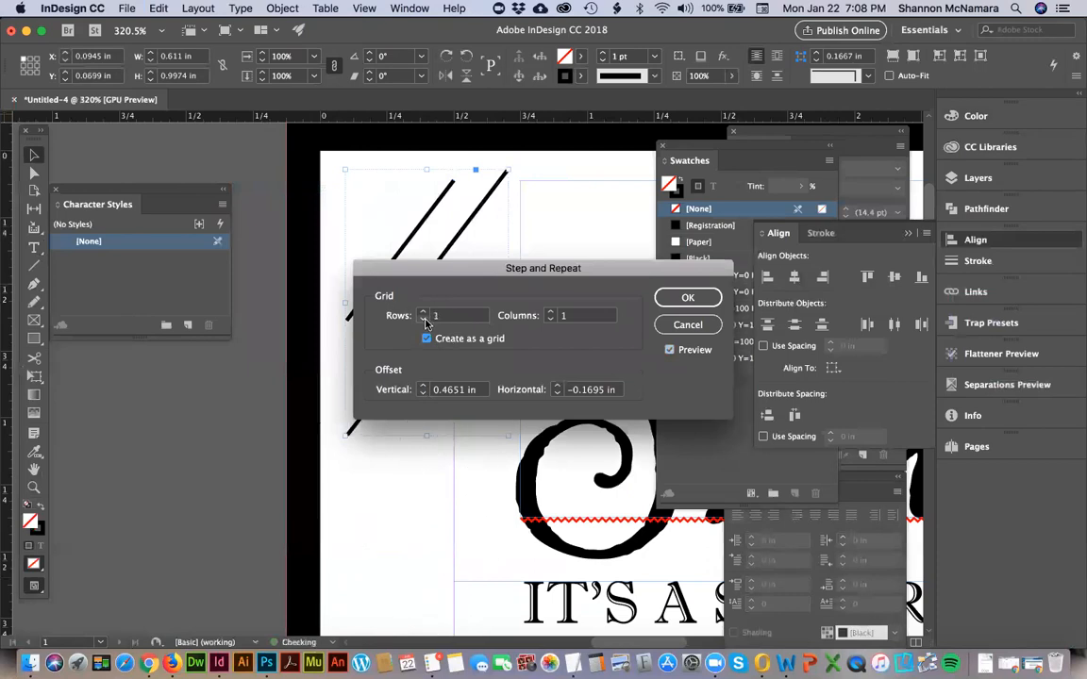
left_click(551, 312)
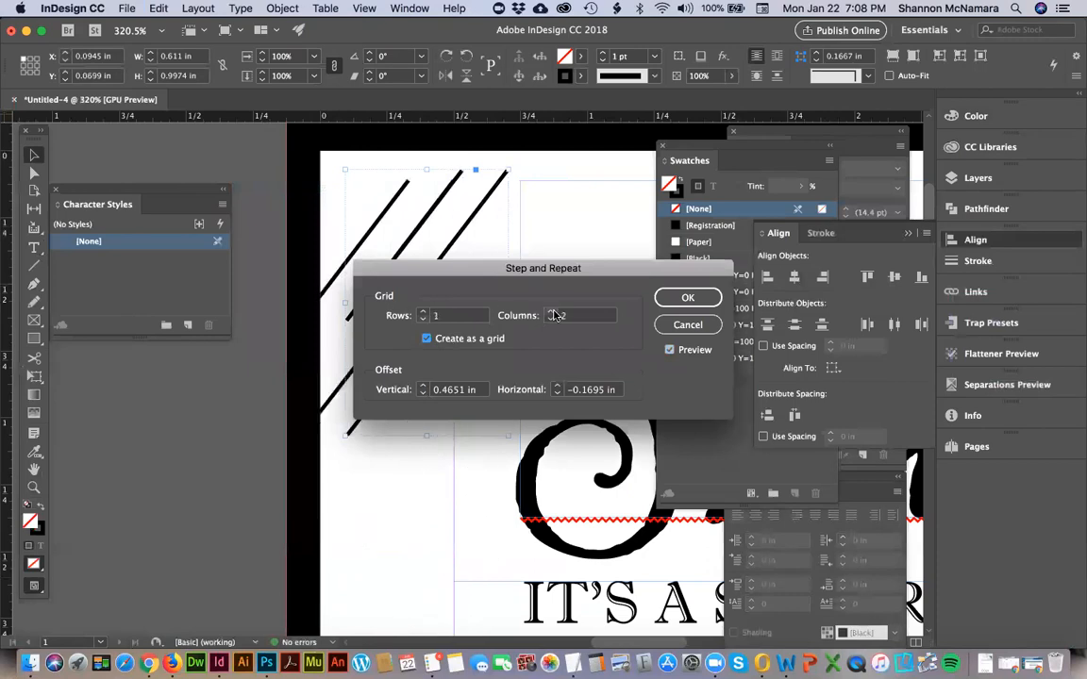
Set the grid's offsets to 2 in vertical and 1.0625 in horizontal, and create the copy of the line group.
left_click_drag(540, 265, 807, 167)
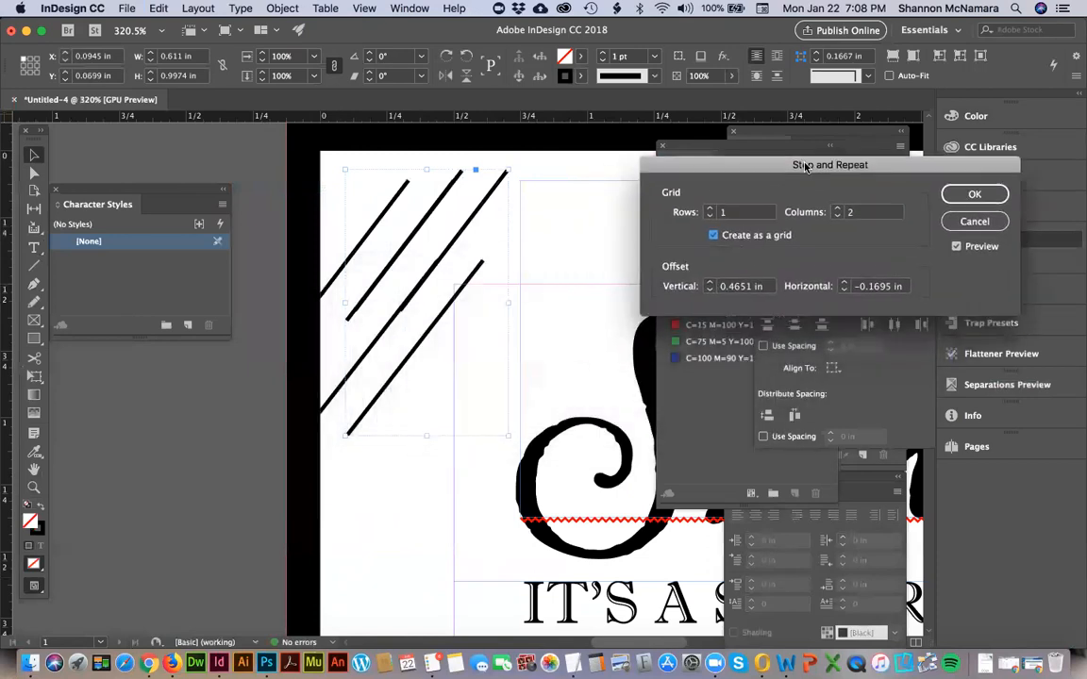
left_click(709, 283)
left_click(710, 283)
left_click(842, 283)
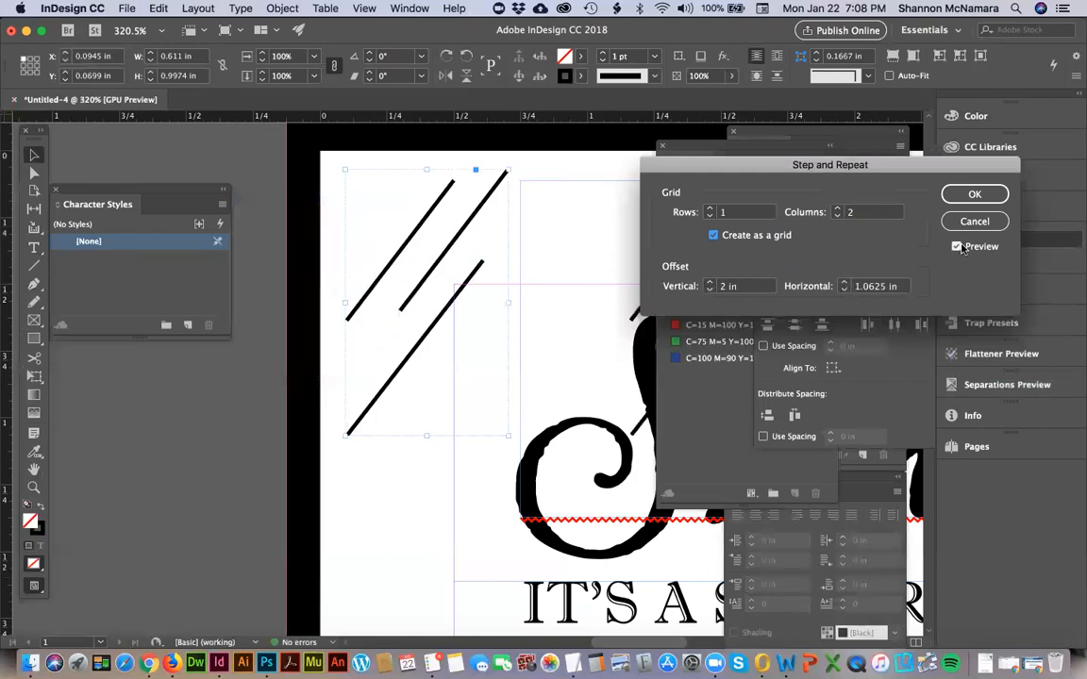
left_click(971, 194)
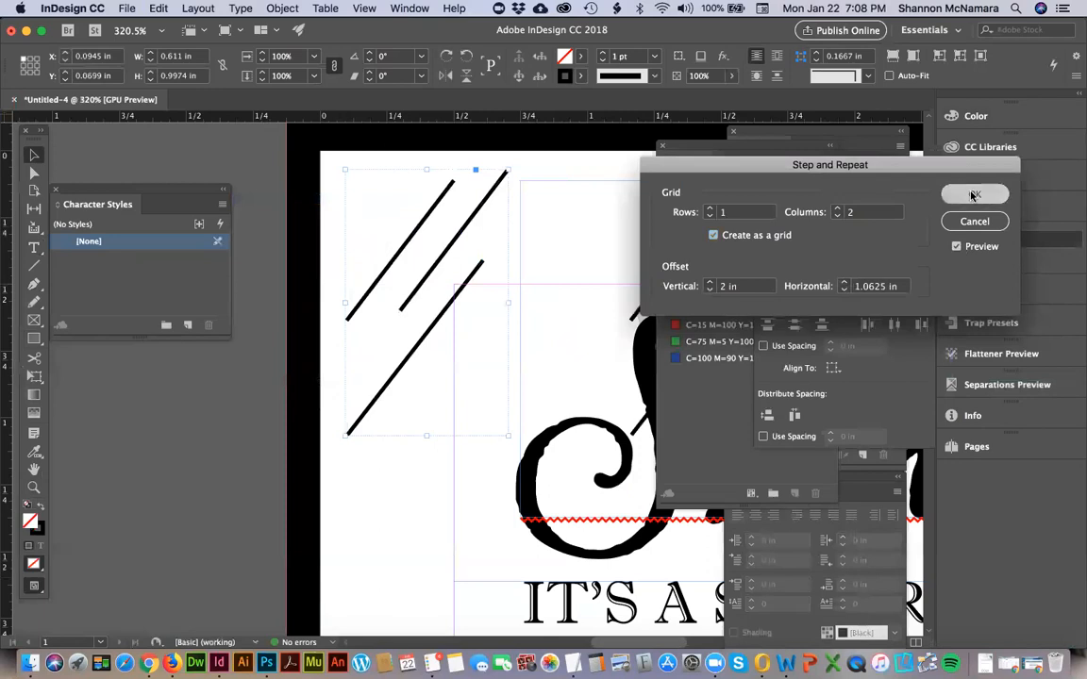
Step and repeat the newest line group copy twice more across the page, using 1 row, 2 columns and a 1.0625 in horizontal offset.
key("super+0")
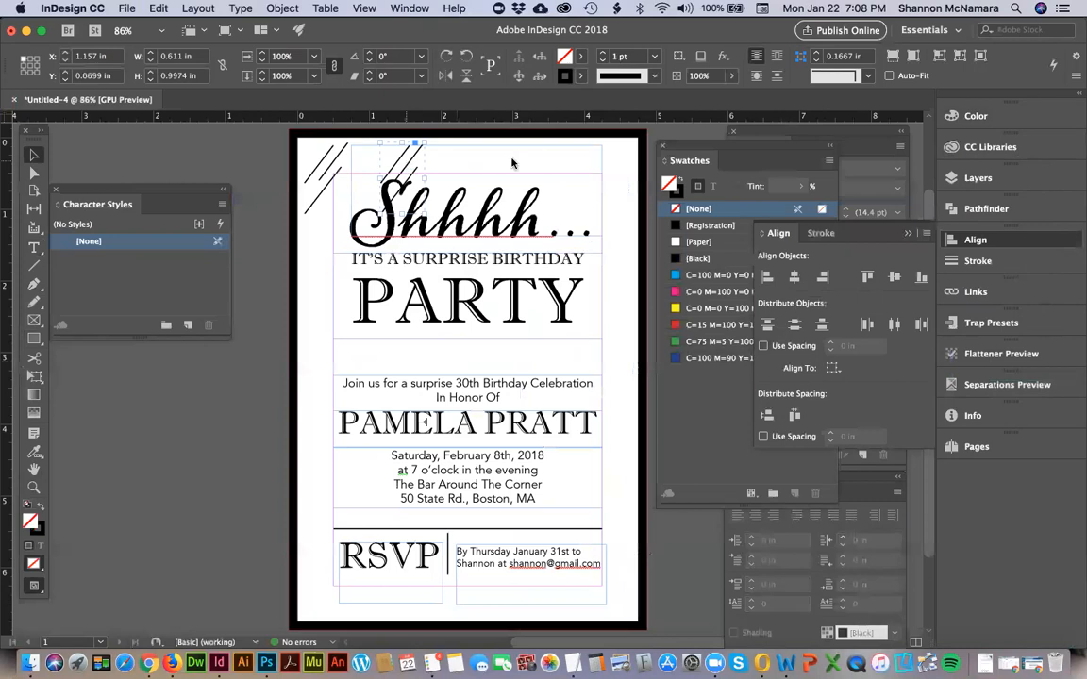
key("super+d")
left_click(158, 9)
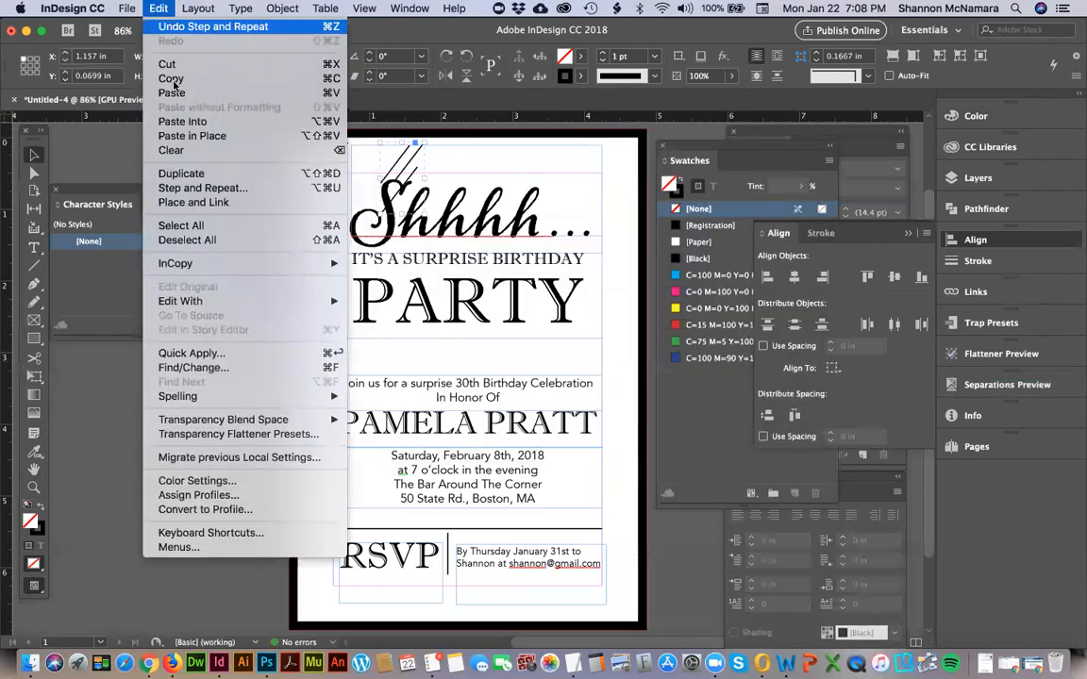
left_click(195, 188)
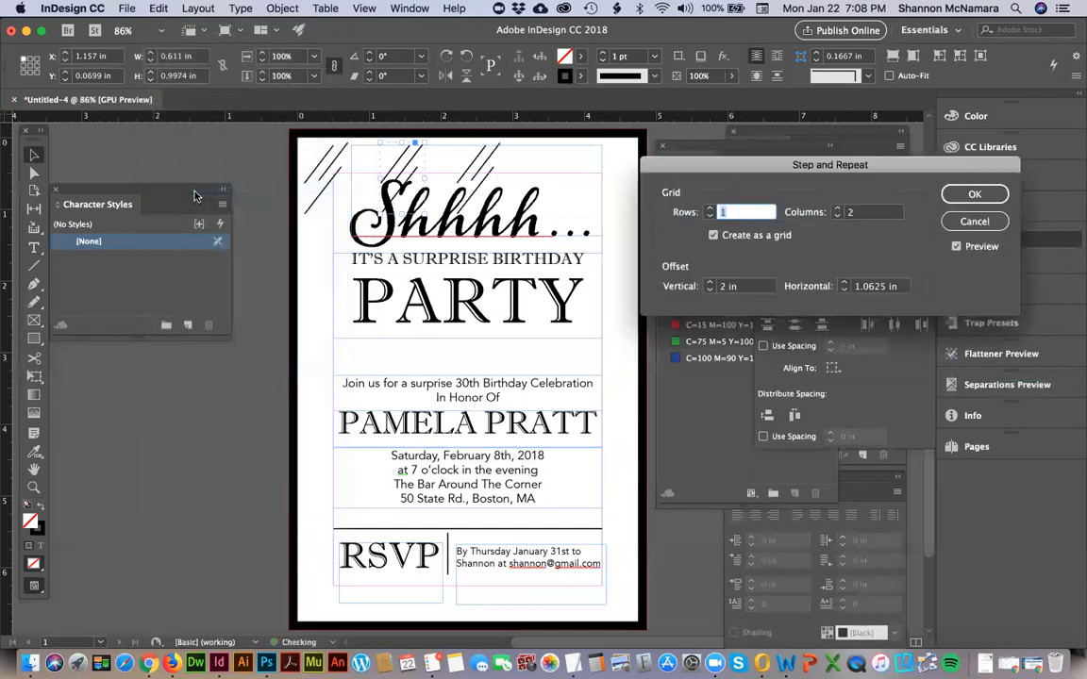
left_click(974, 196)
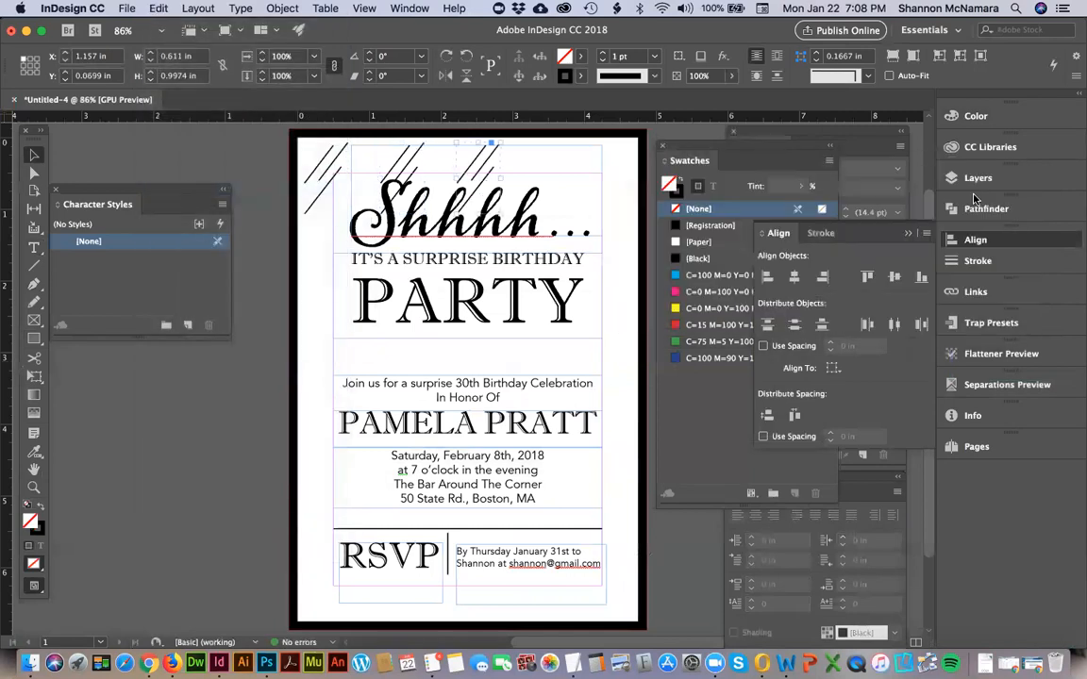
left_click(159, 8)
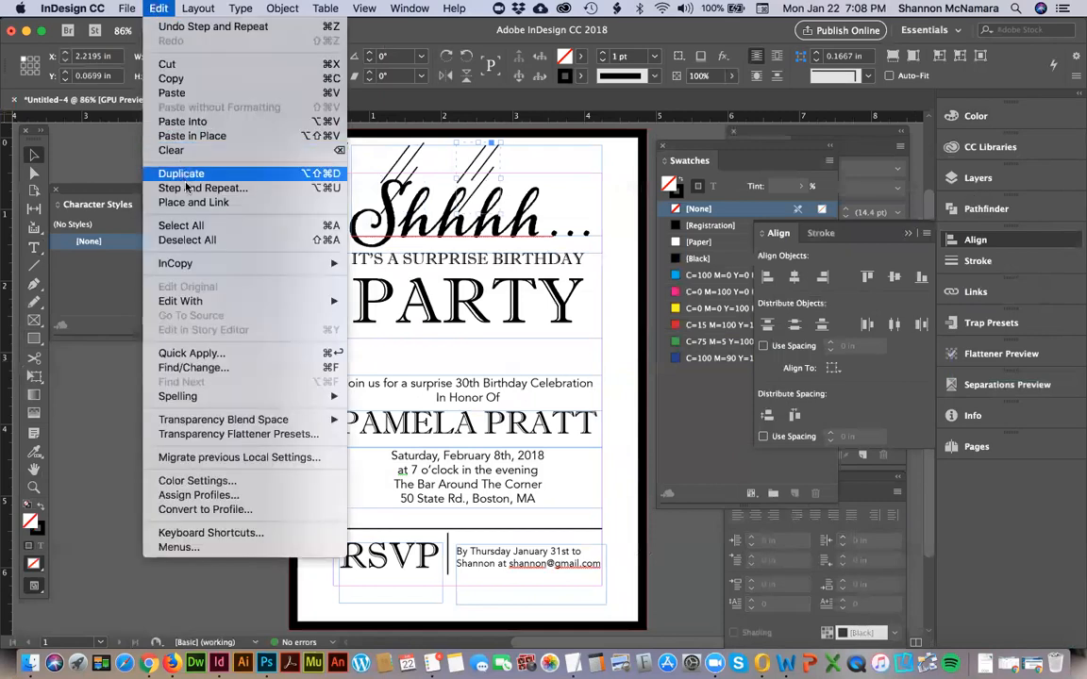
left_click(195, 170)
key("alt+super+u")
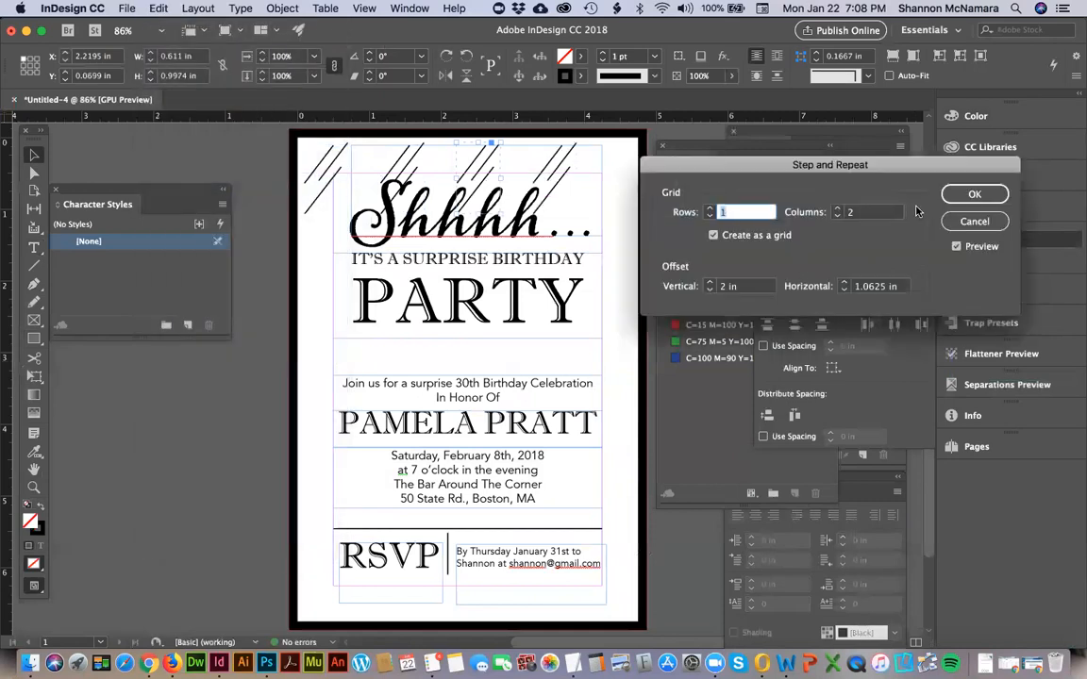
left_click(973, 196)
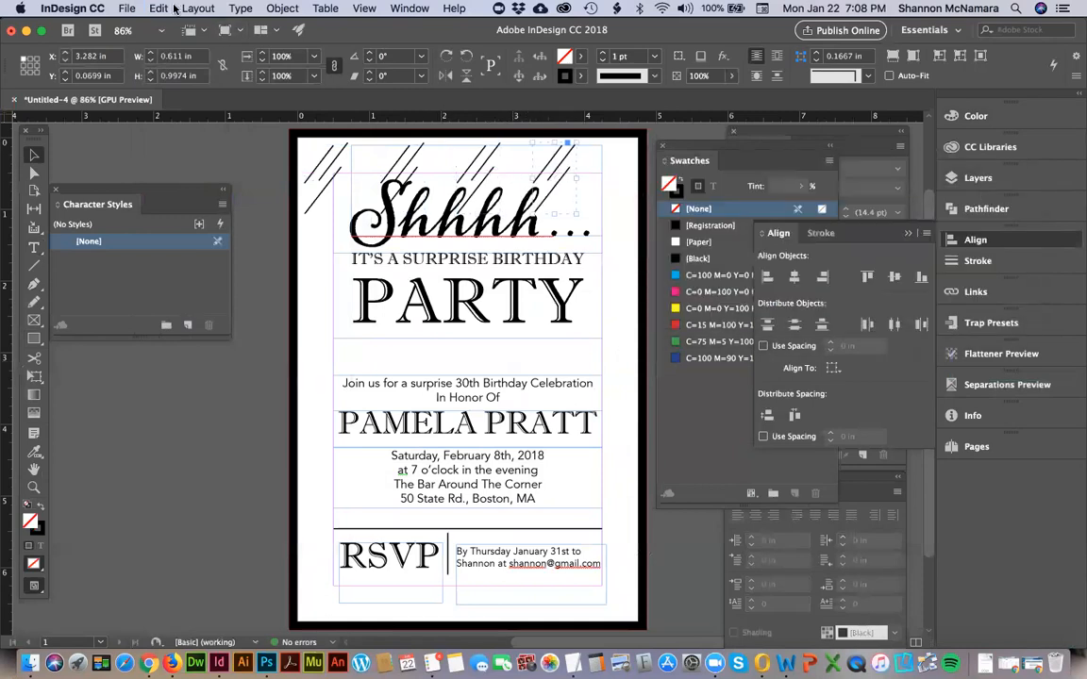
Try to select and group the diagonal line sets along the page's upper edge, and undo the grouping.
left_click_drag(522, 177, 401, 176)
left_click(350, 157, "shift")
left_click(415, 167, "shift")
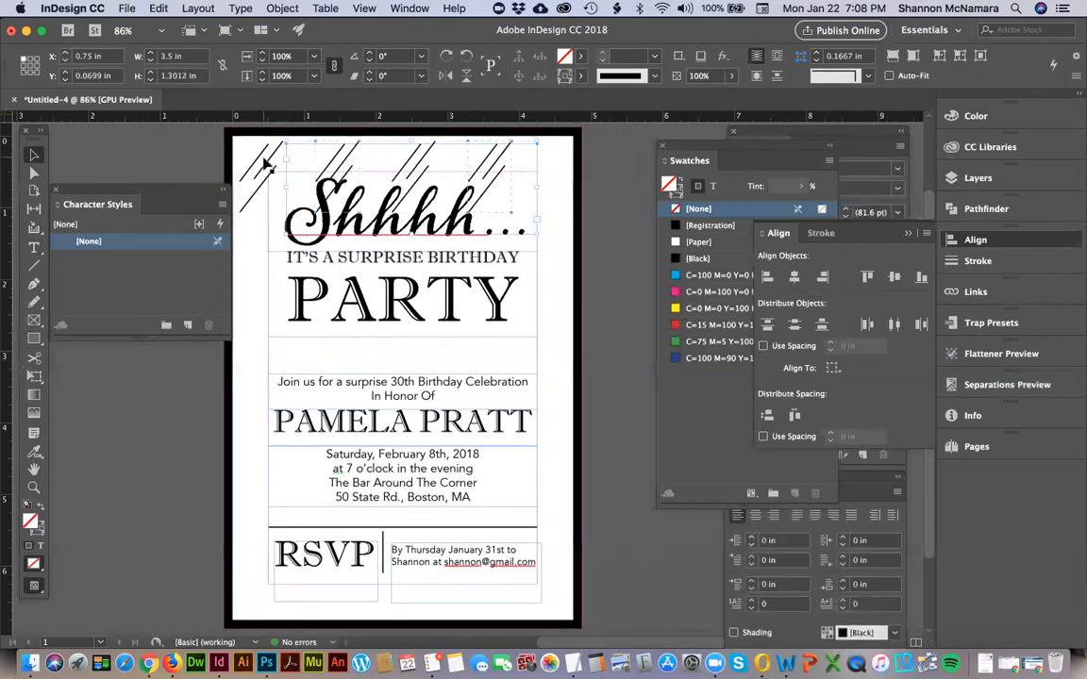
left_click(265, 164, "shift")
key("super+g")
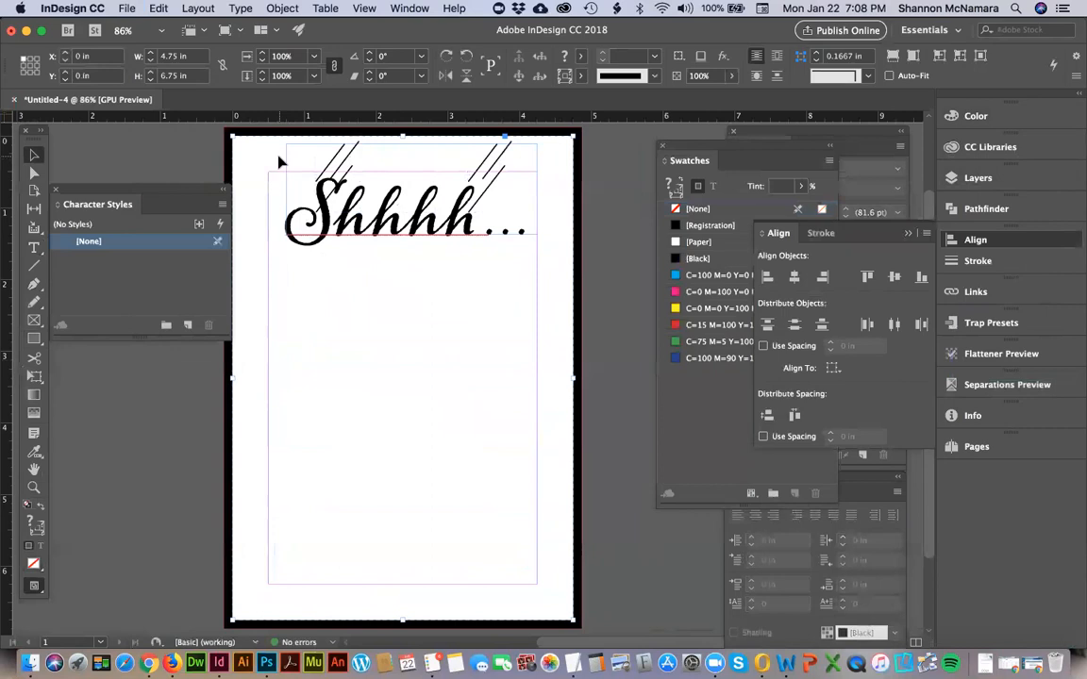
key("super+z")
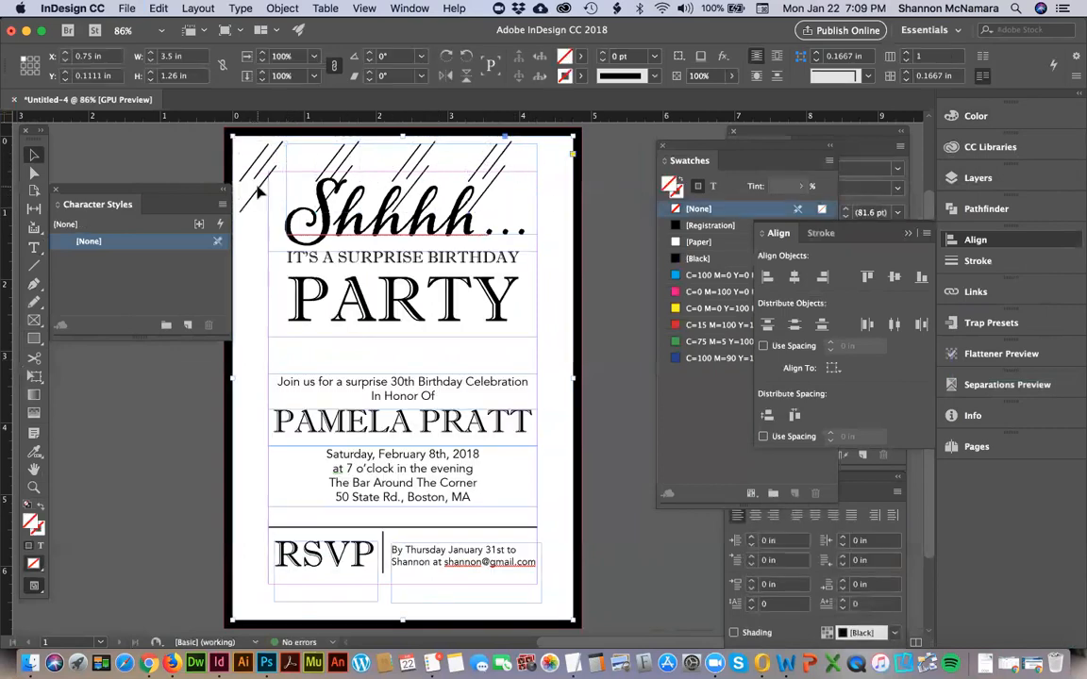
left_click(351, 148)
left_click(355, 148, "shift")
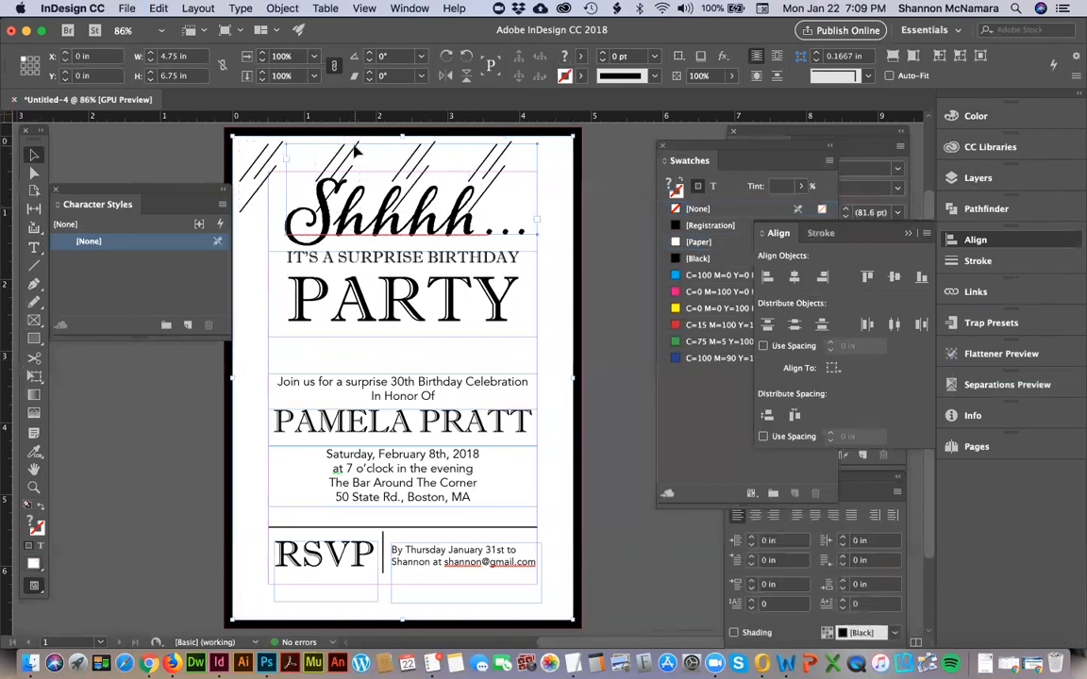
left_click(334, 158)
left_click(204, 178)
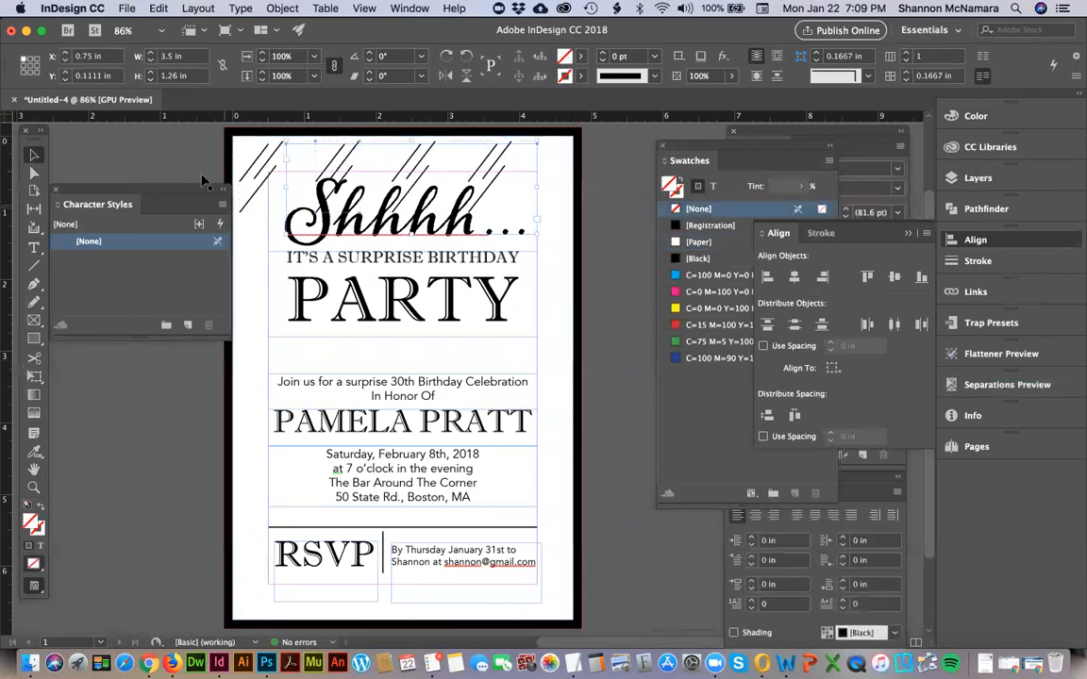
Group the four diagonal line sets along the page's upper edge.
left_click(269, 170)
left_click(271, 164)
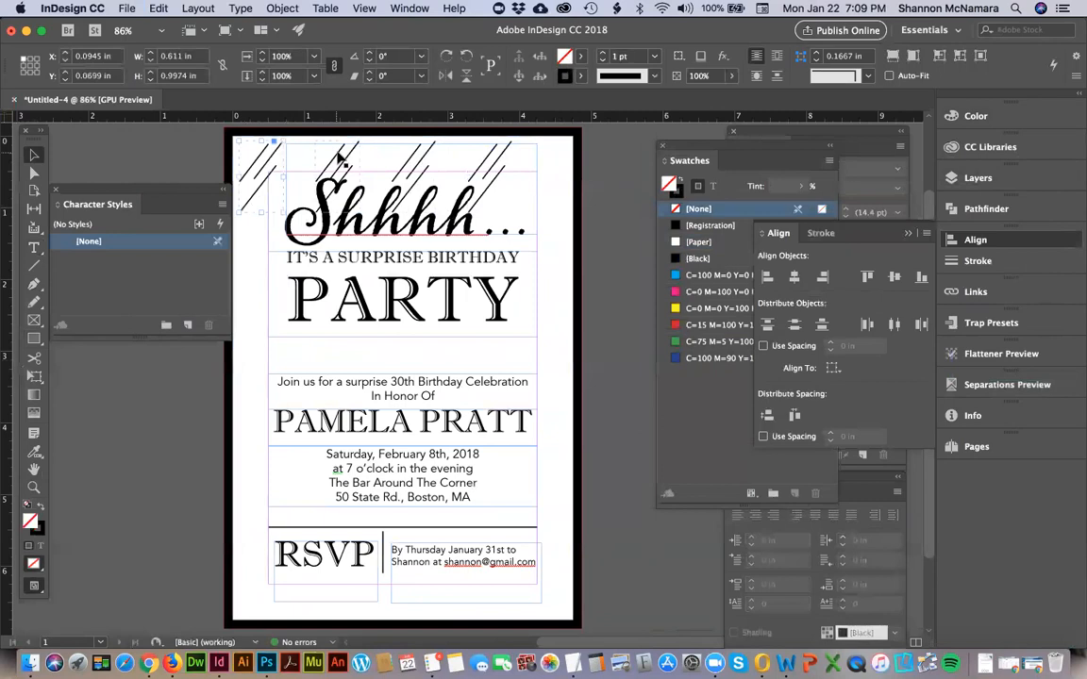
left_click(339, 158, "shift")
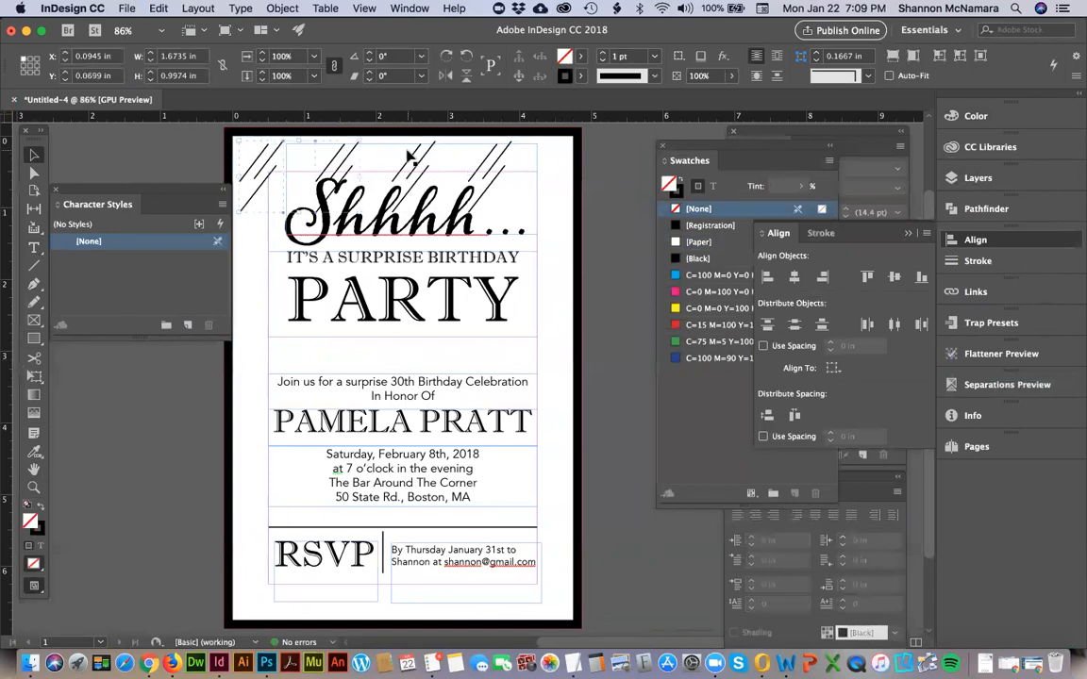
left_click(416, 158, "shift")
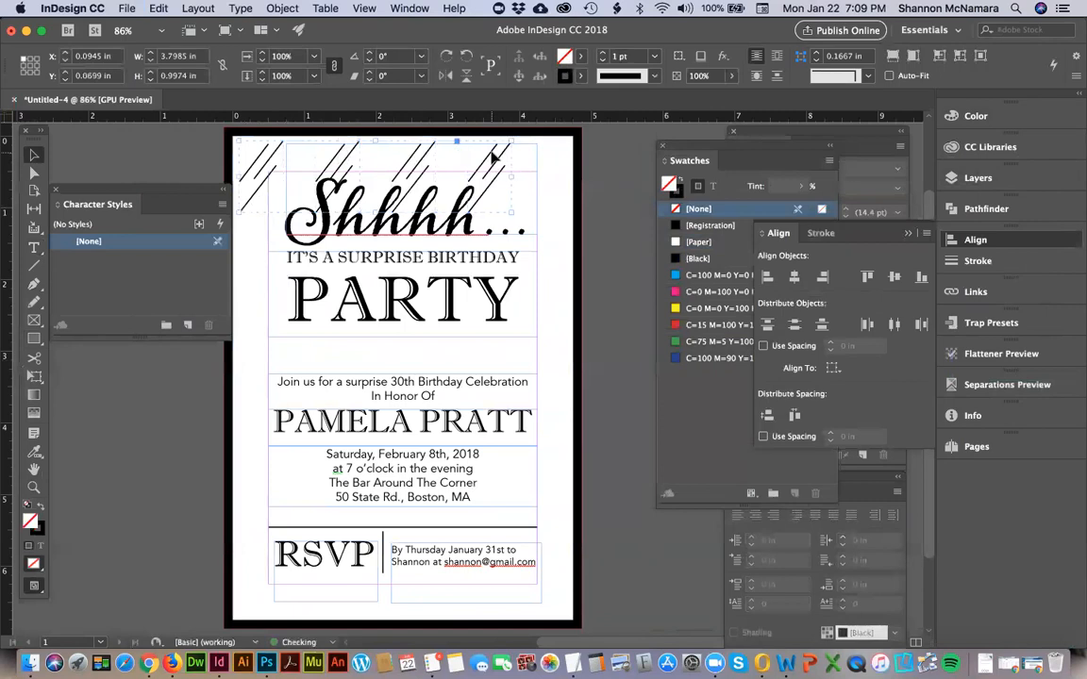
Align the horizontal centers of the grouped line sets and the 4.75 x 6.75 in page background.
left_click(568, 156, "shift")
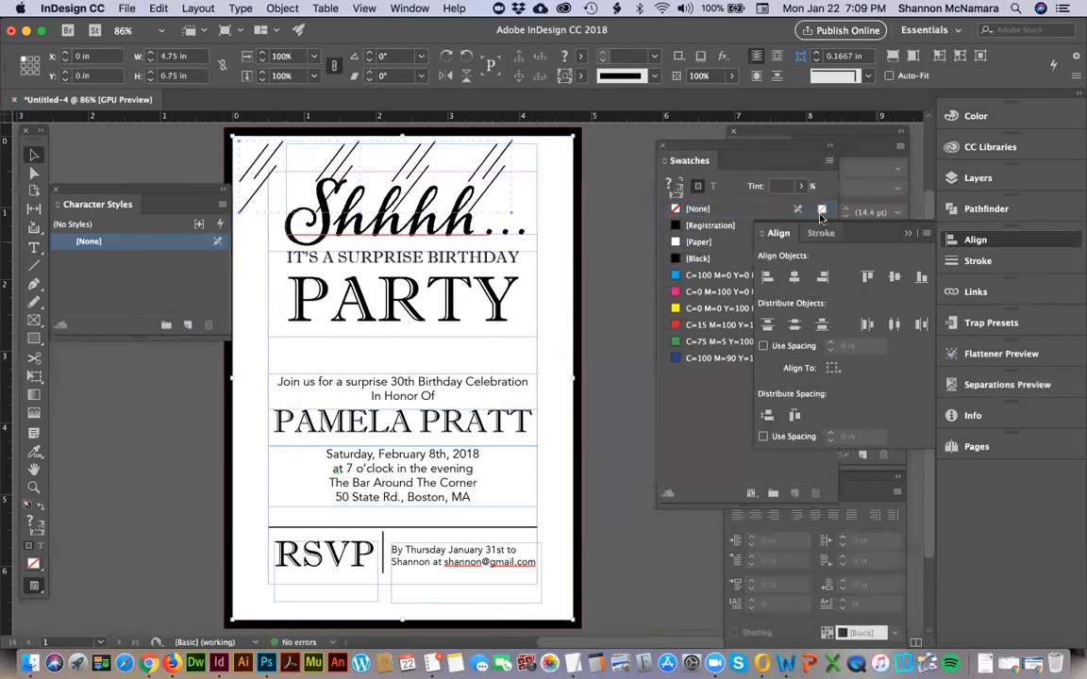
left_click(794, 278)
left_click(631, 206)
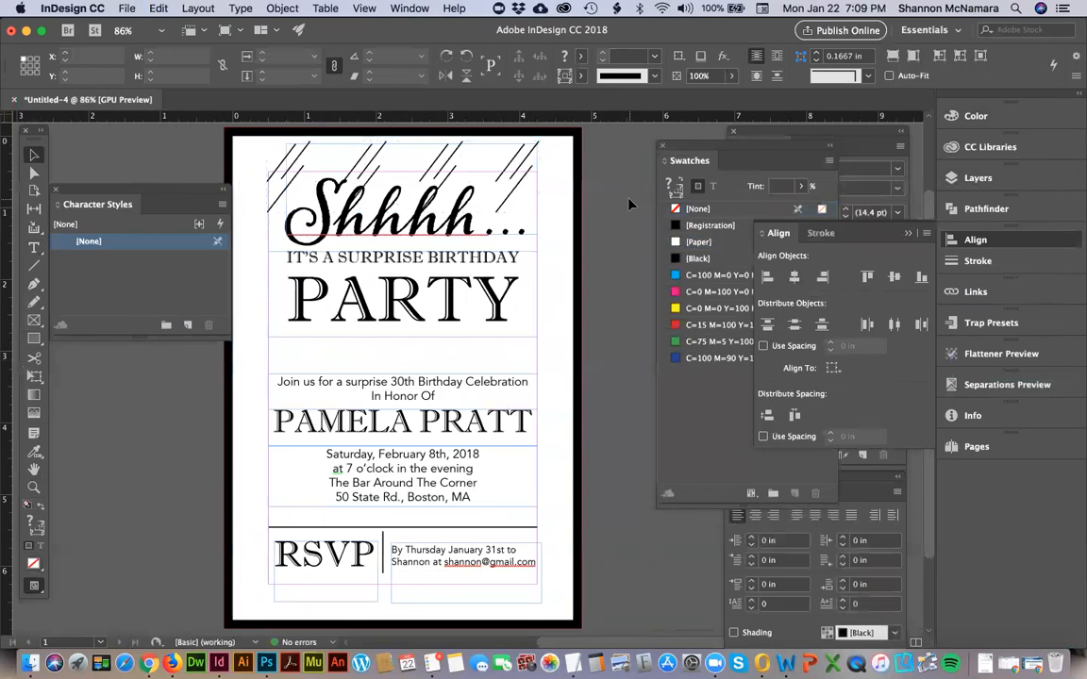
Enlarge the grouped line sets to about 4.59 in wide and 1.2 in high, spanning nearly the full page width.
left_click(294, 168)
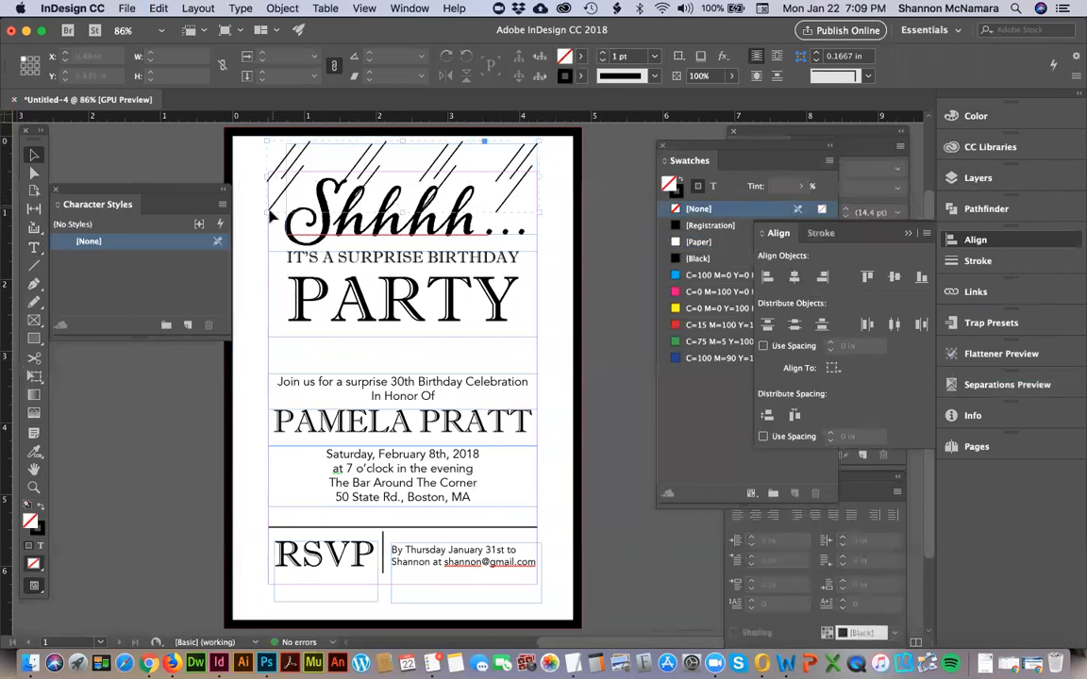
left_click_drag(267, 214, 236, 221)
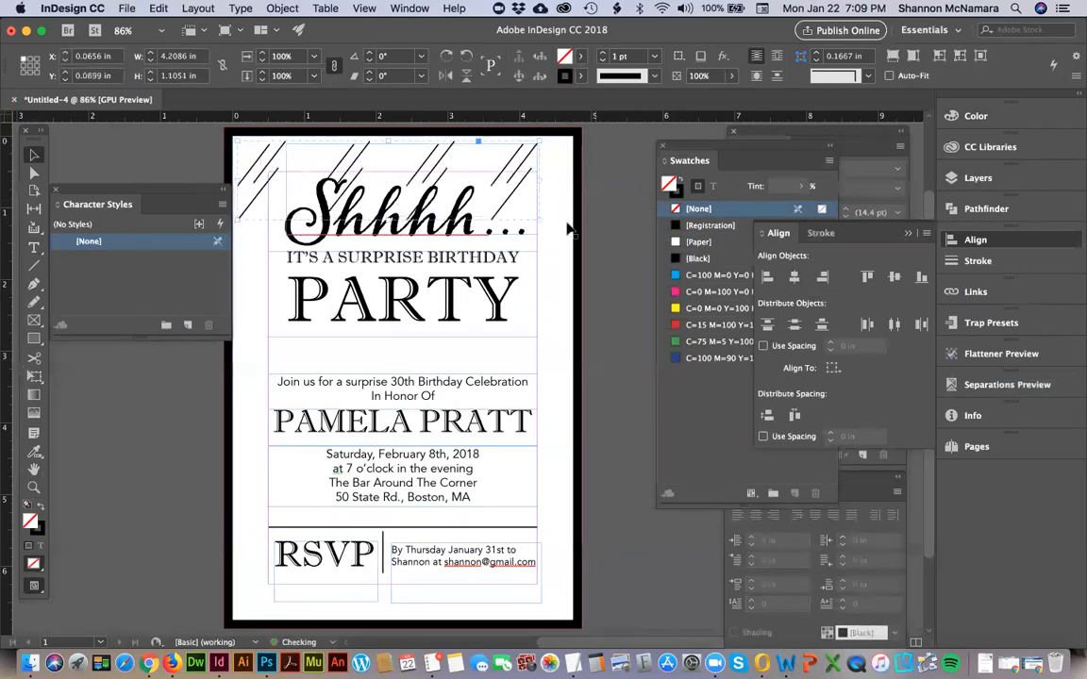
left_click_drag(543, 225, 570, 225)
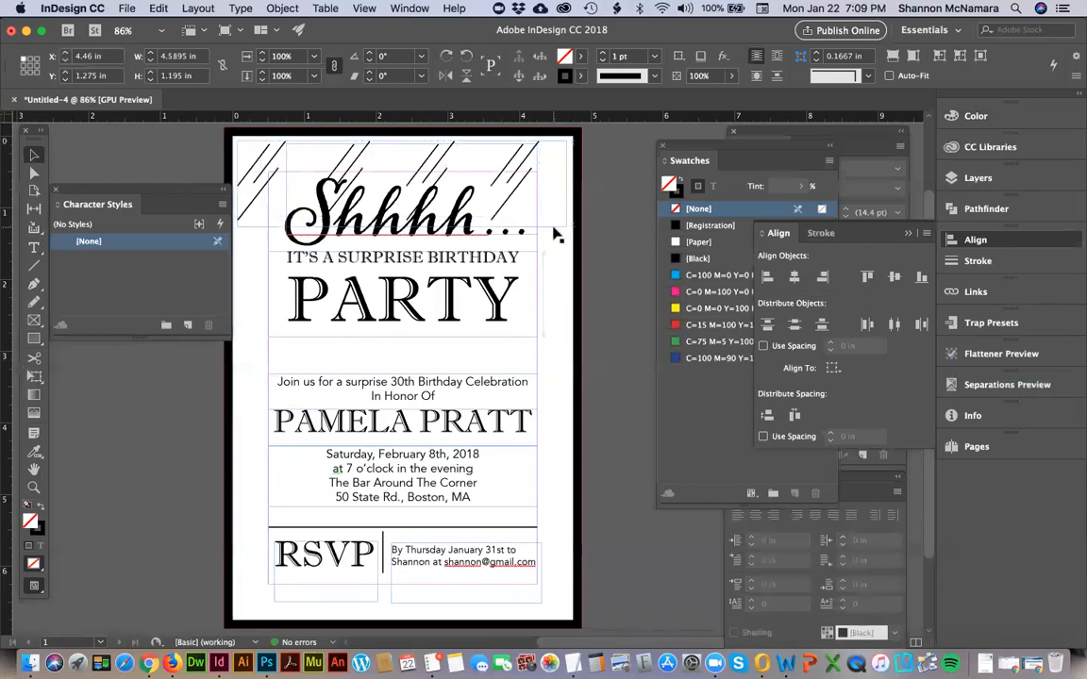
Set the stroke of the grouped diagonal lines to C=100 M=0 Y=0 K=0 at a 30% tint.
left_click(691, 162)
left_click(700, 258)
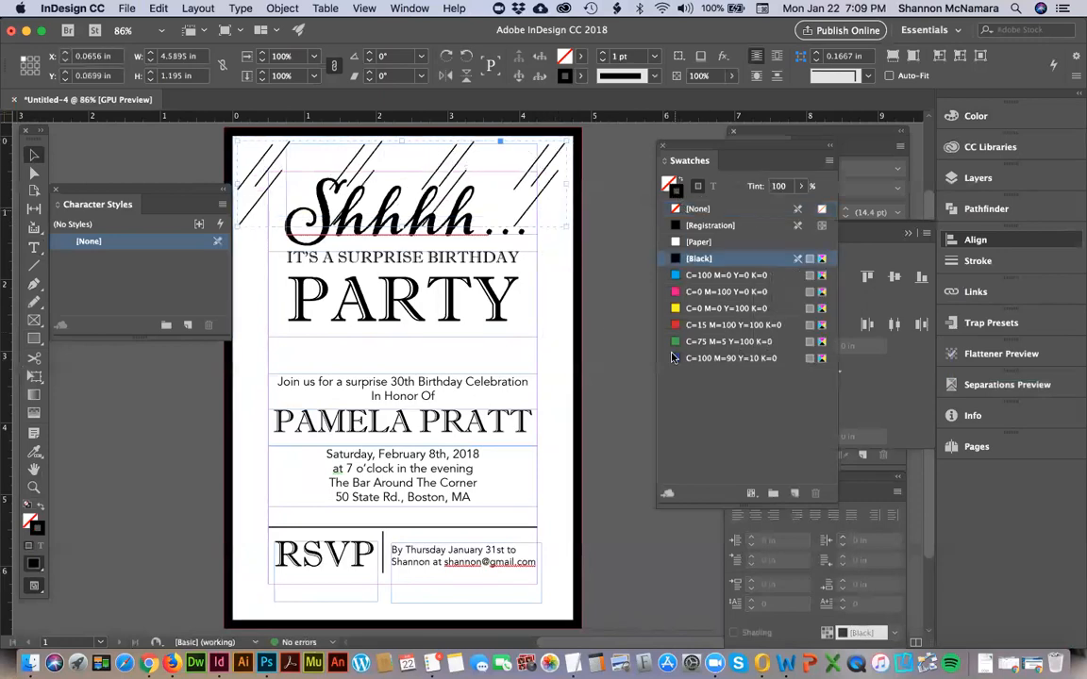
left_click(687, 276)
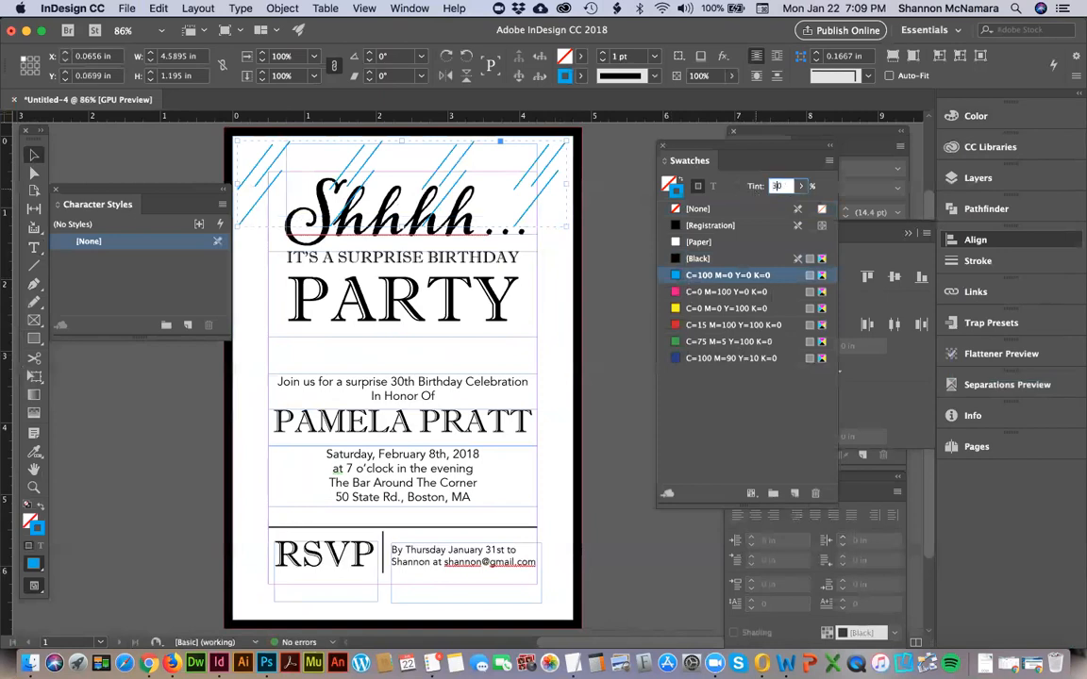
key("Return")
Duplicate the line group below the original, offset to the right at about X 0.41 in, Y 1.13 in.
left_click_drag(550, 186, 541, 294)
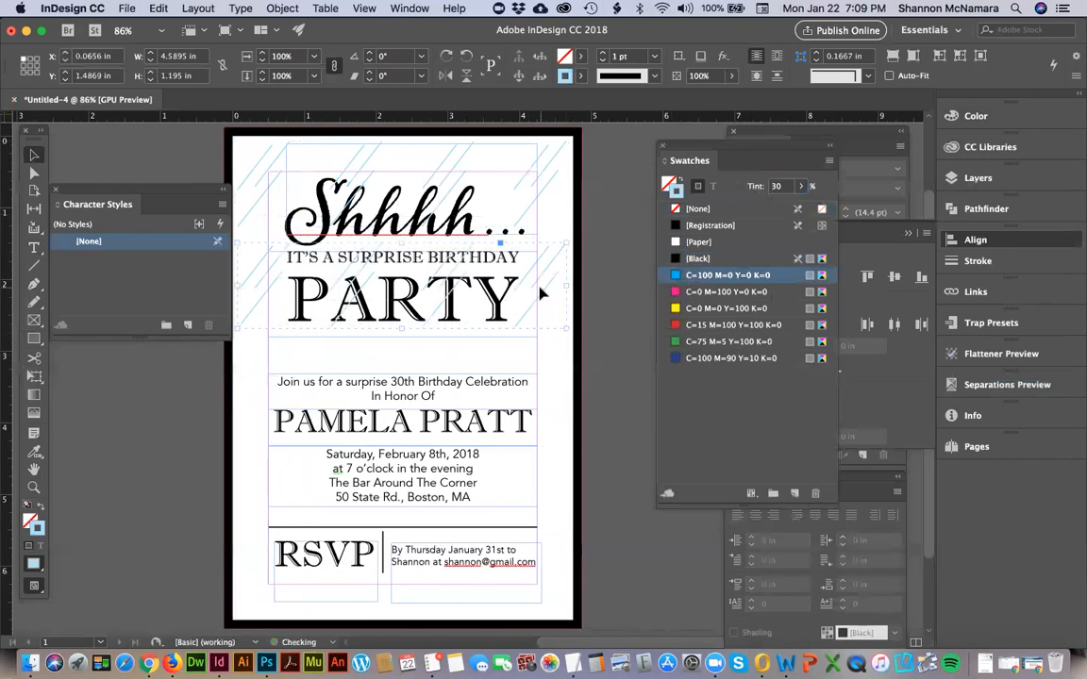
left_click_drag(550, 273, 572, 256)
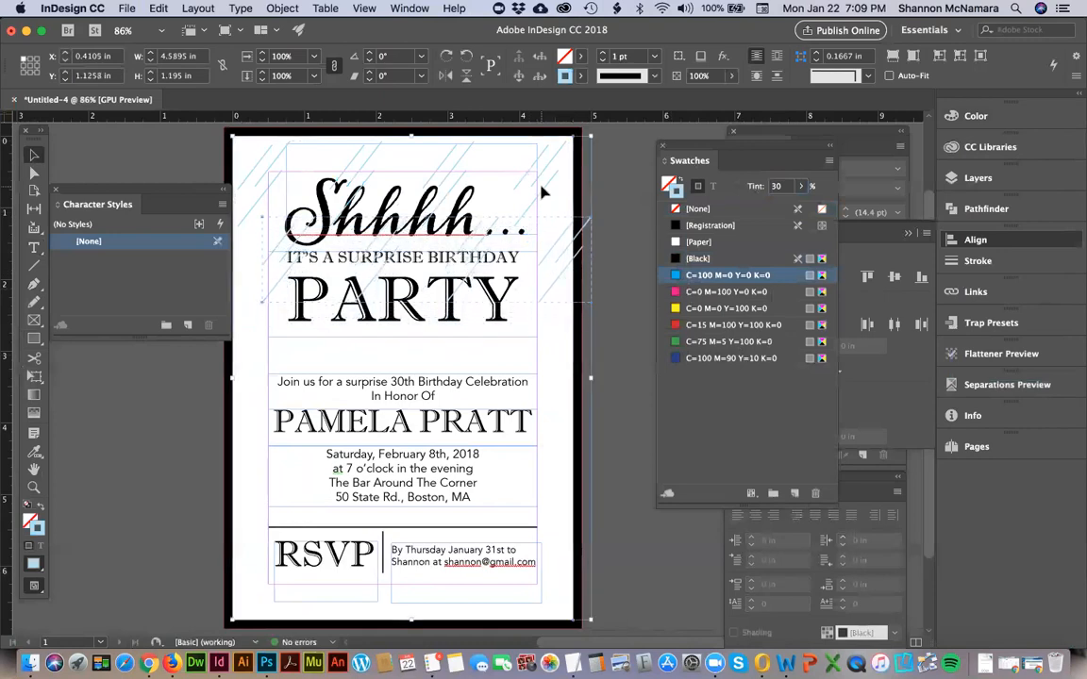
left_click(616, 164)
Duplicate both line rows together straight down the page and nudge the copies to about Y 2.4 in.
left_click(555, 156)
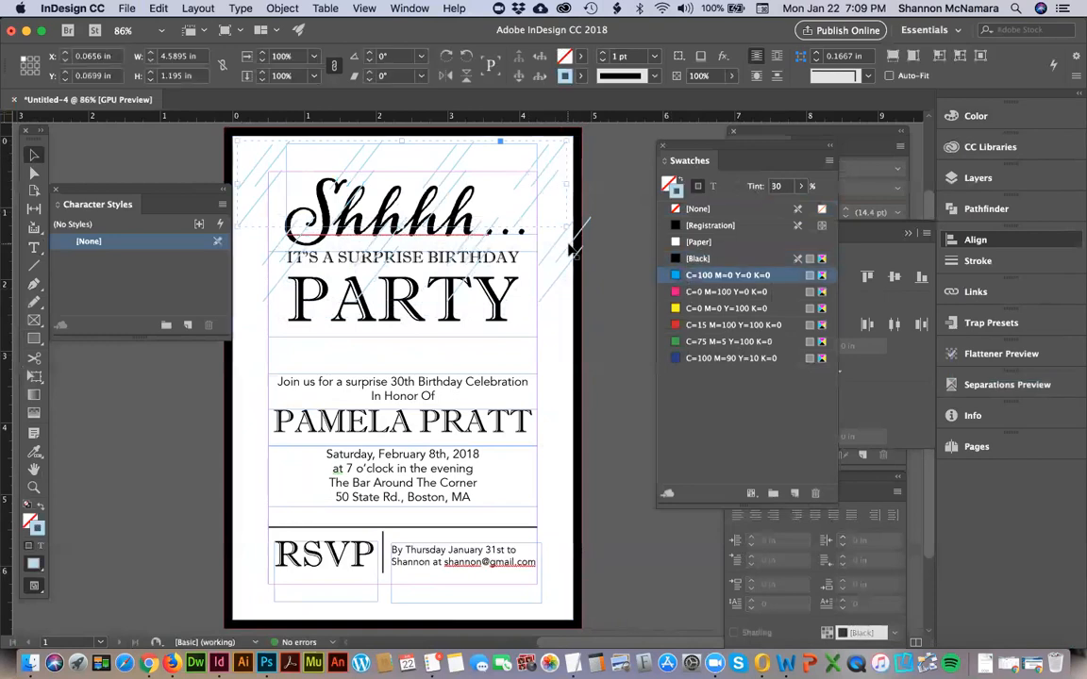
left_click_drag(571, 247, 568, 405)
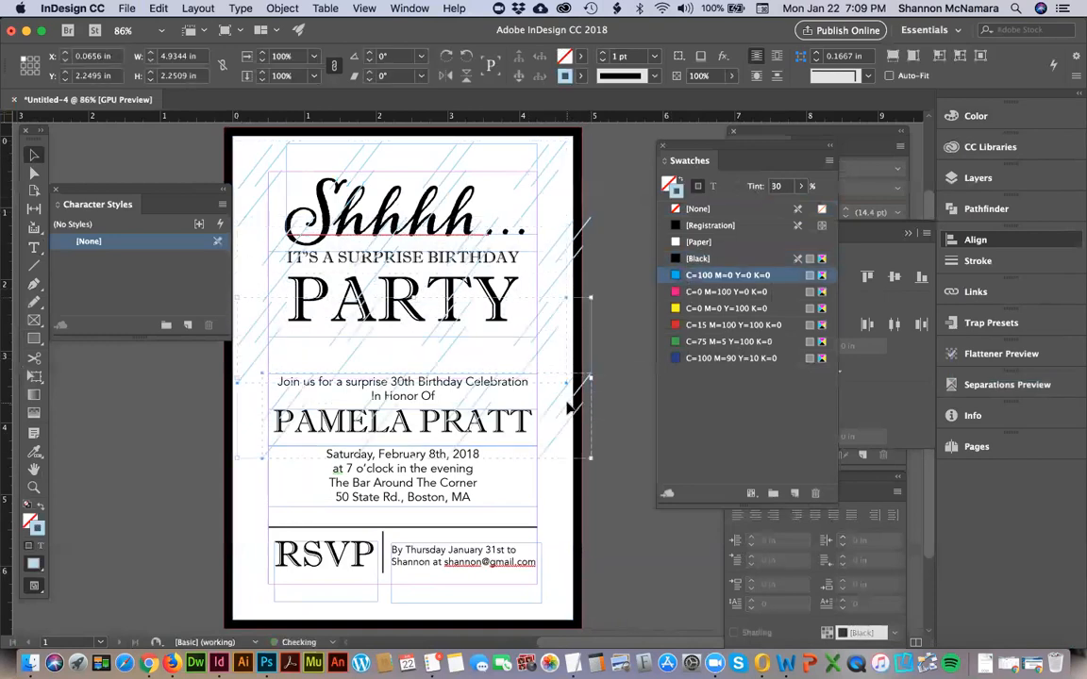
key("Down")
key("Down")
key("Down")
key("Down")
key("Down")
key("Down")
key("Down")
key("Down")
key("Down")
key("Down")
key("Down")
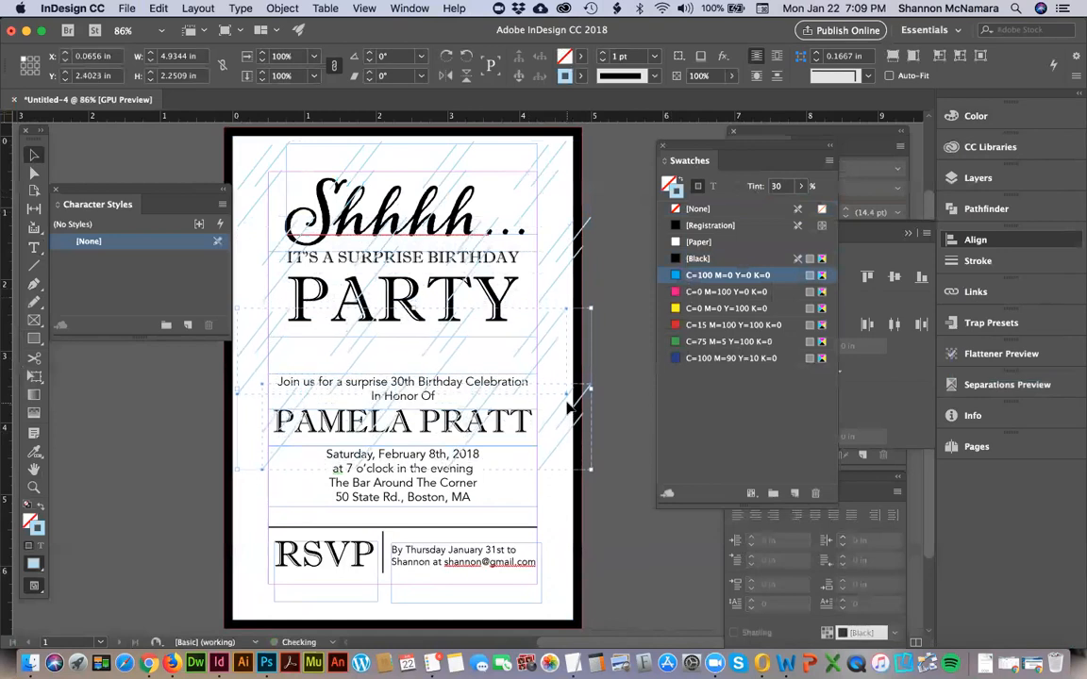
Duplicate the copied line rows once more to fill the page's lower part, placing them at about Y 4.8 in.
left_click_drag(449, 383, 454, 525)
key("Down")
key("Down")
key("Down")
key("Down")
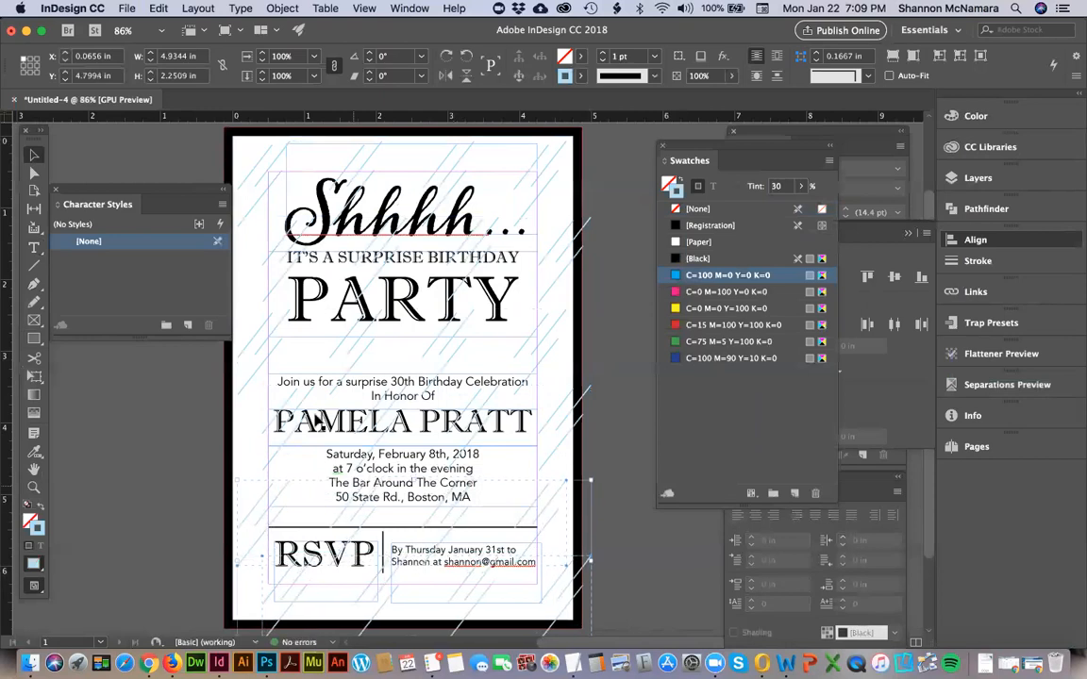
Select the diagonal line rows across the page and send them to the back of the stacking order.
left_click(245, 384, "shift")
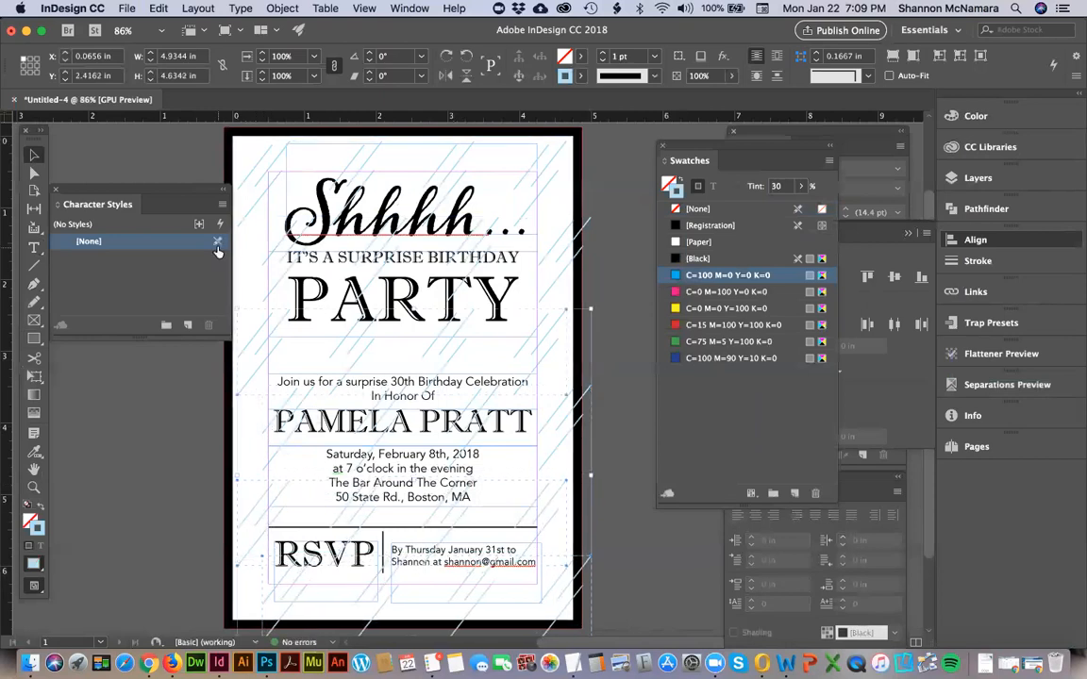
left_click(255, 211, "shift")
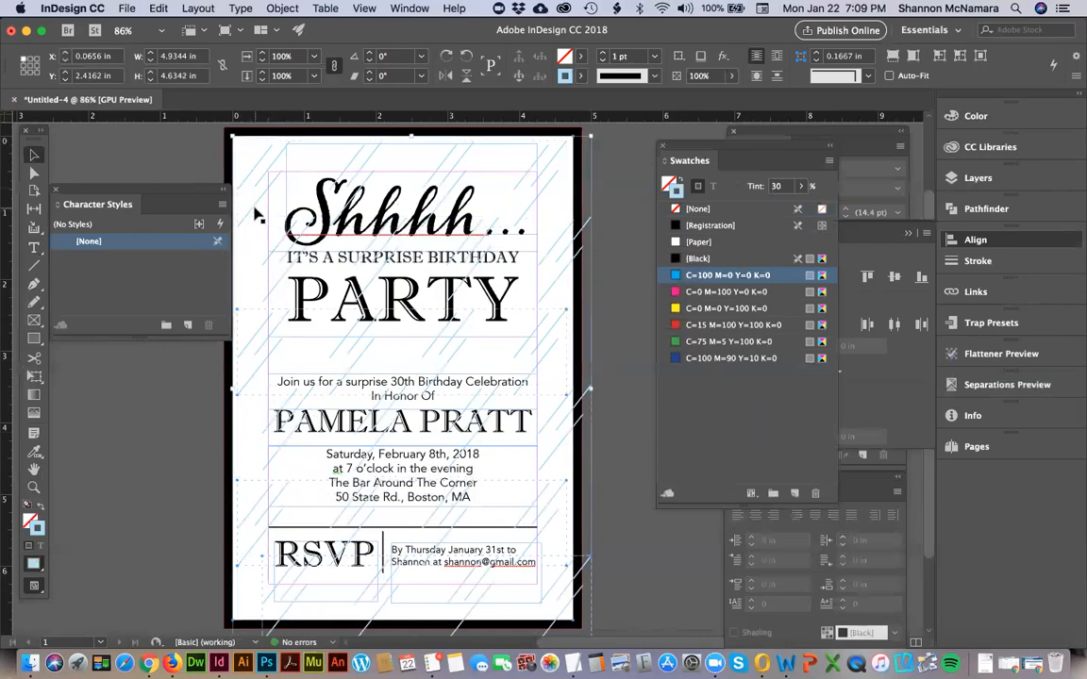
left_click(268, 267, "shift")
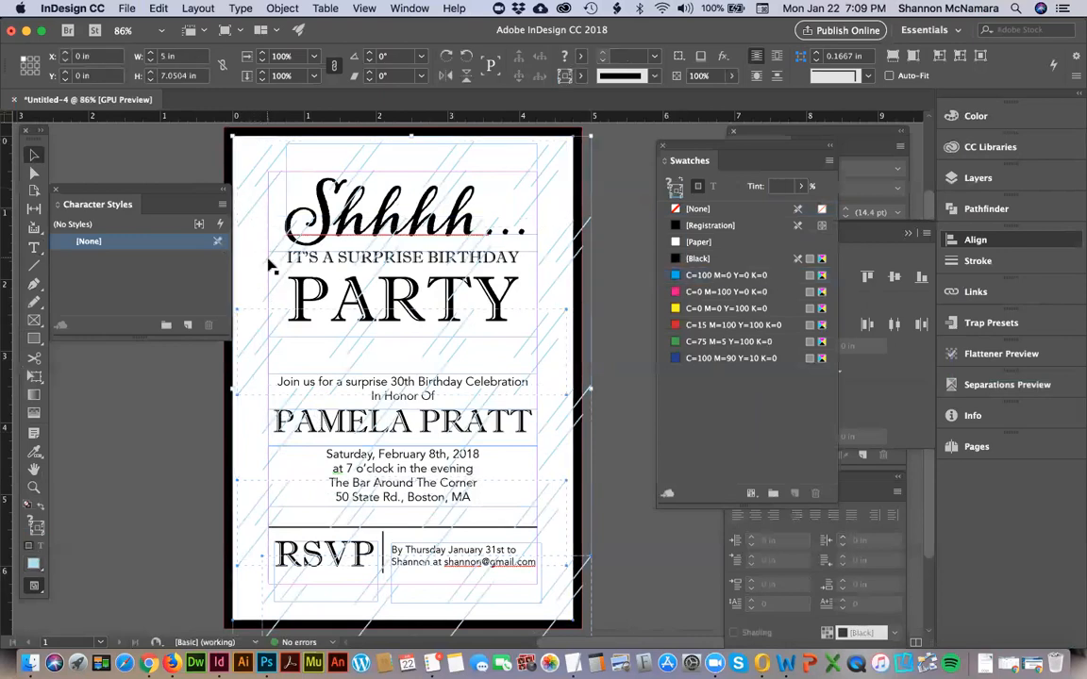
left_click(257, 447, "shift")
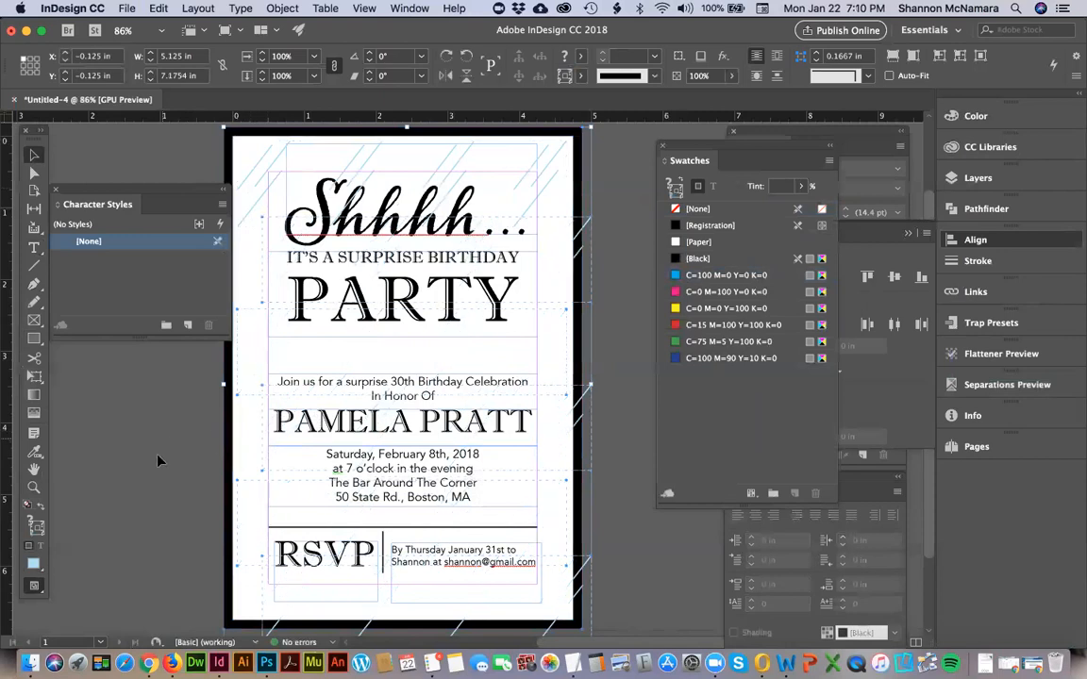
Send the white page background and then the black border behind the diagonal lines.
left_click(235, 432)
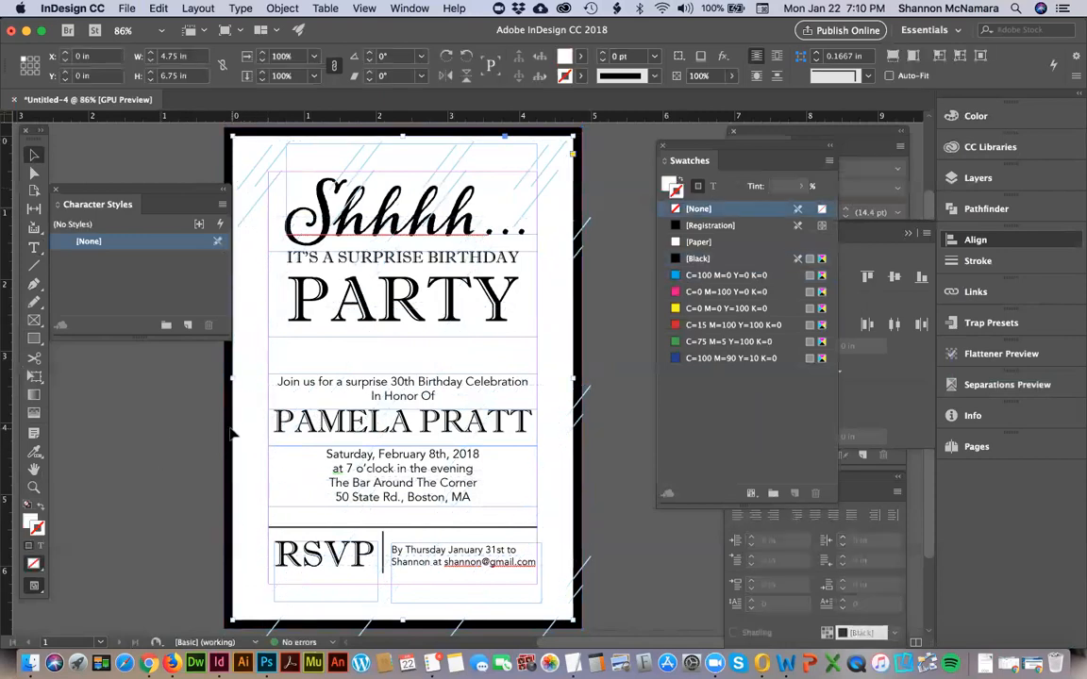
left_click(232, 434, "shift")
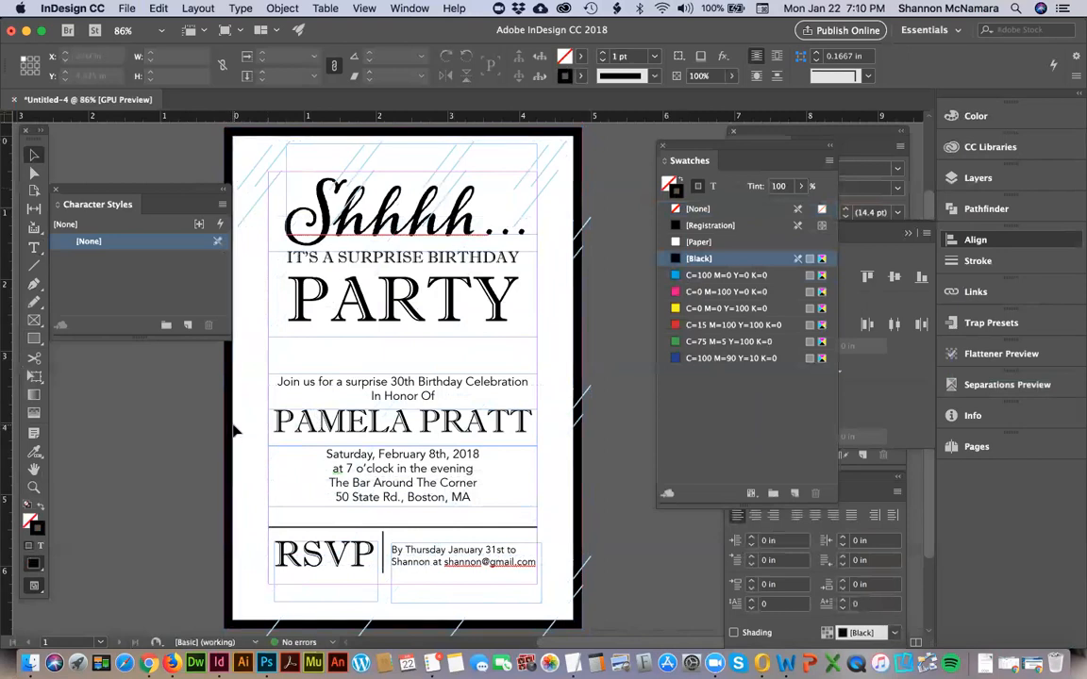
left_click(232, 430)
left_click(230, 444, "shift")
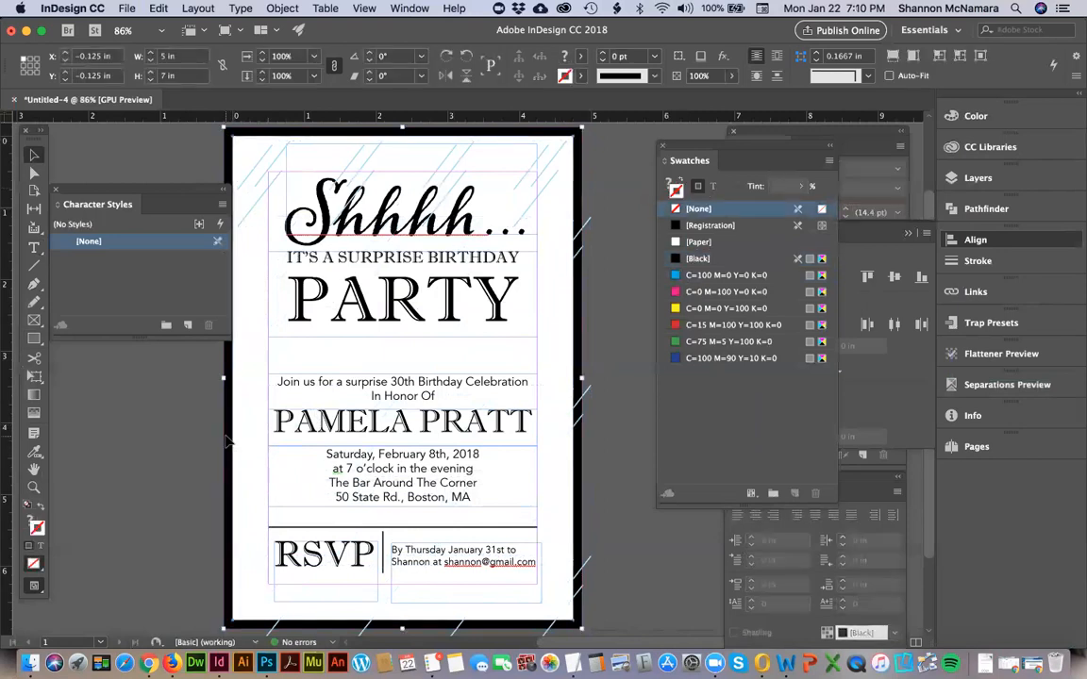
left_click(605, 259)
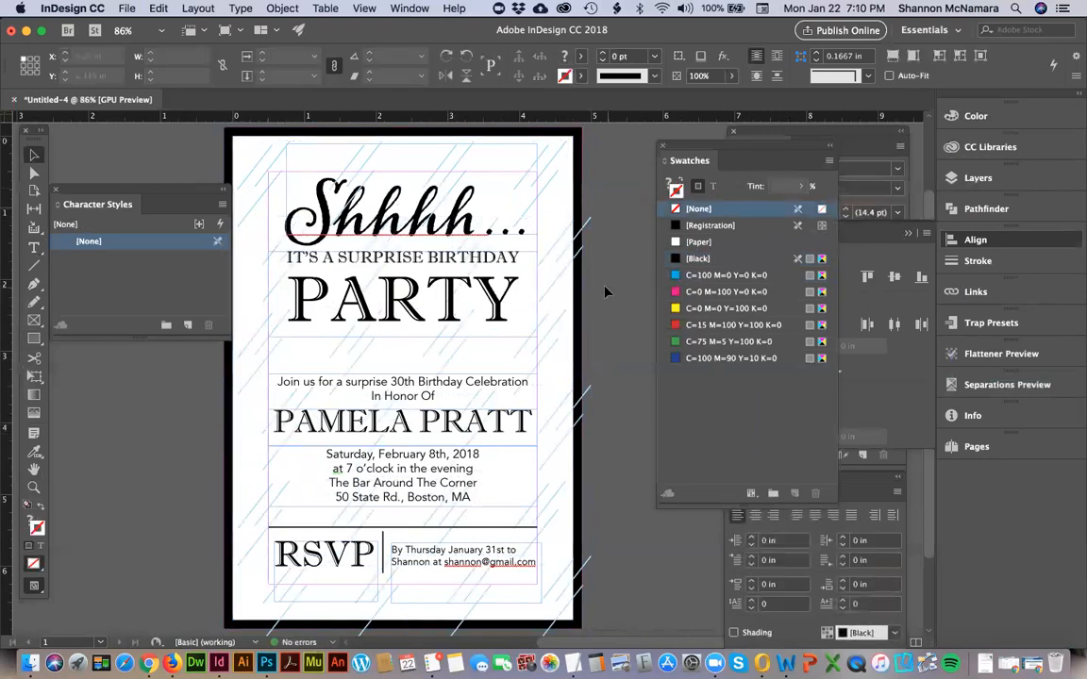
Draw a 3.75 x 5.75 in rectangle with a [Paper] fill along the page margins, at X 0.5 in, Y 0.5 in.
key("m")
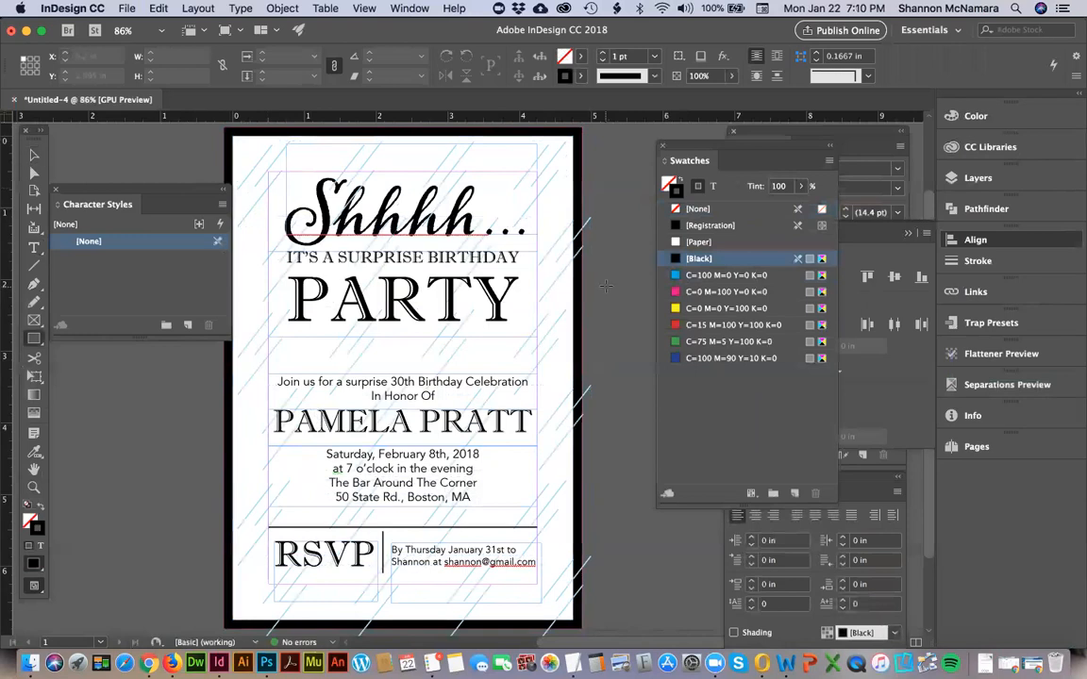
left_click(29, 525)
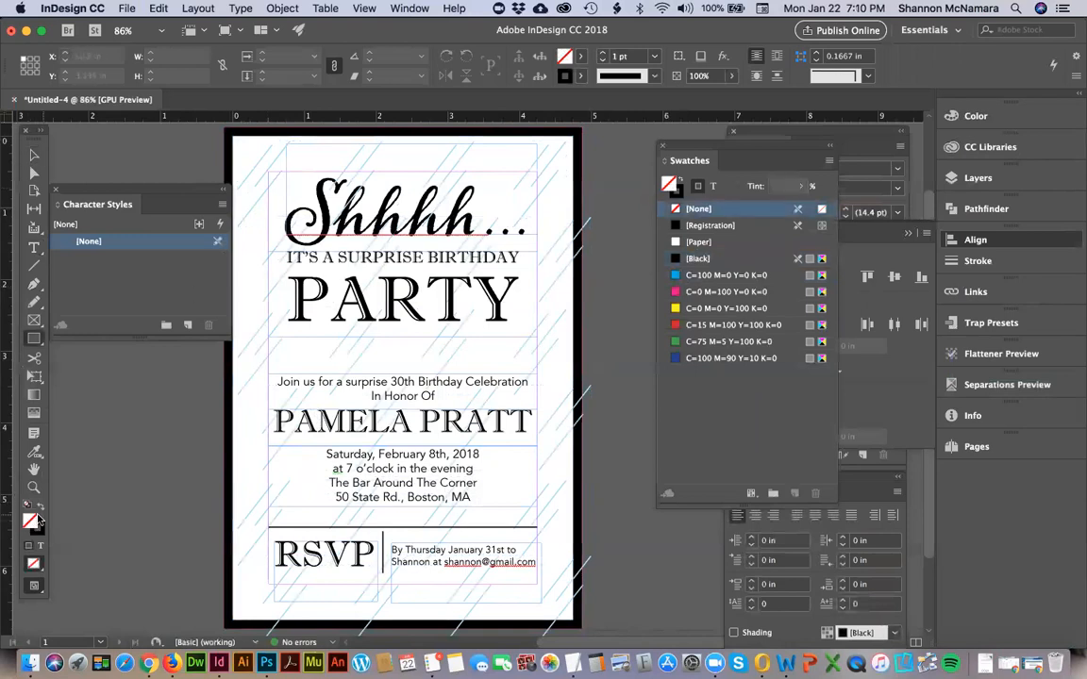
left_click(695, 243)
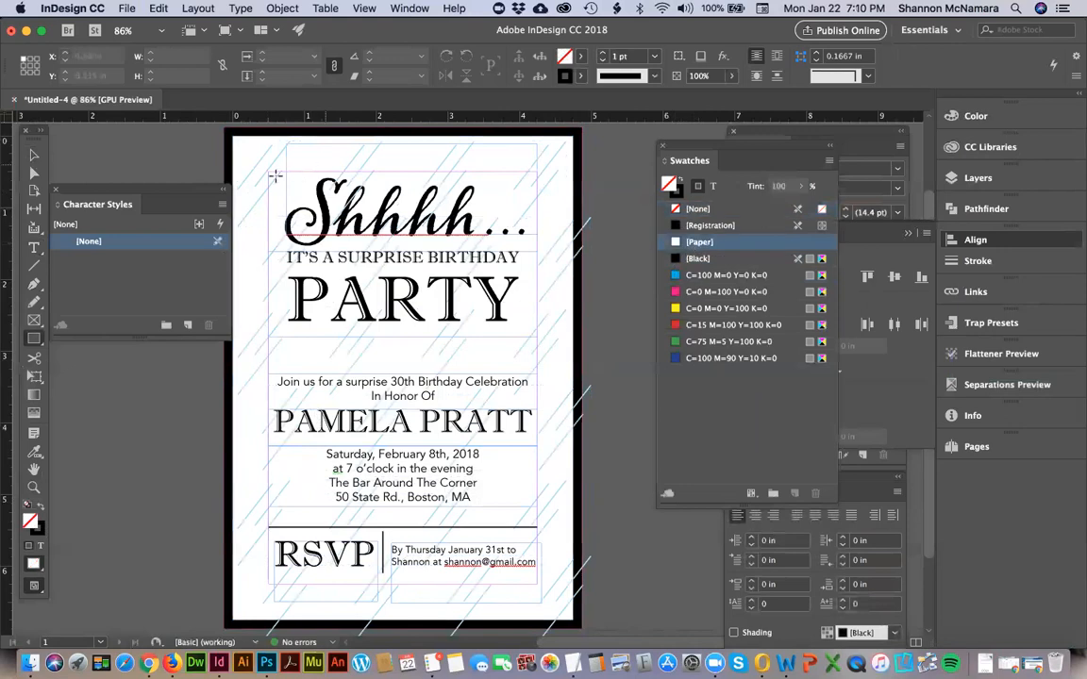
left_click_drag(269, 171, 539, 589)
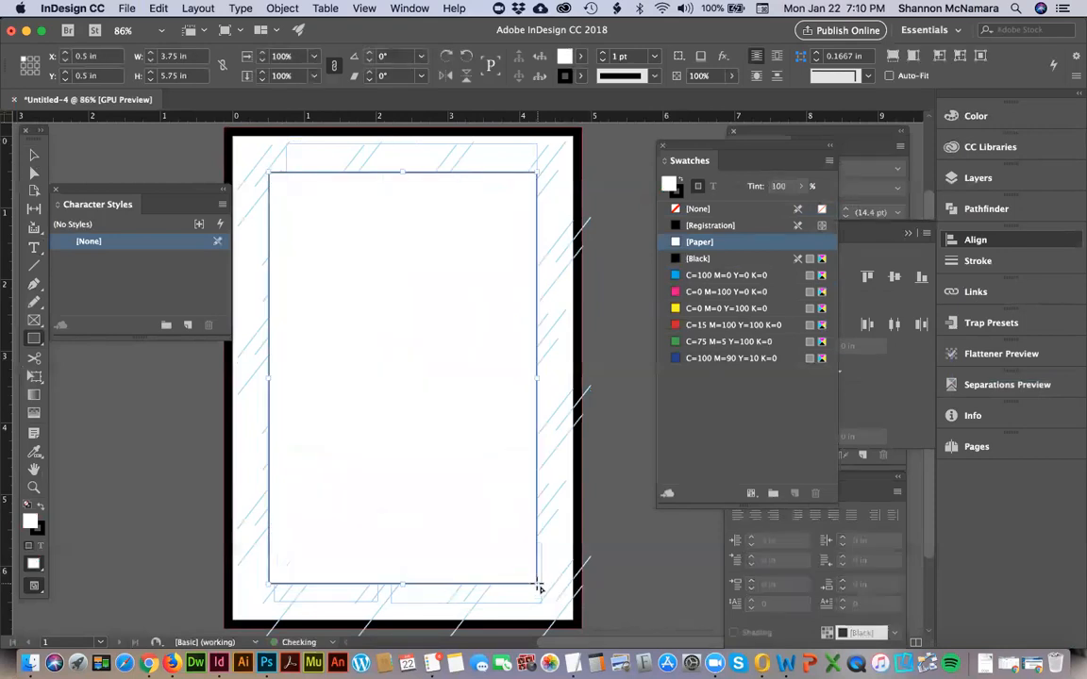
Set the white rectangle's stroke to C=100 M=0 Y=0 K=0 at a 30% tint.
key("v")
left_click(40, 534)
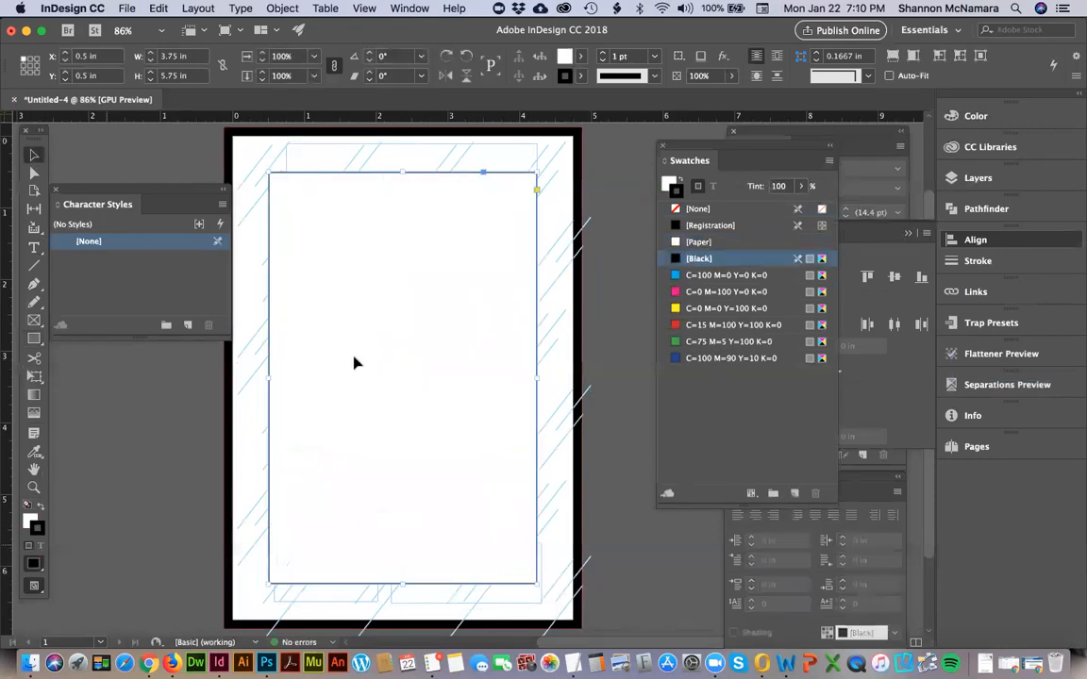
left_click(691, 278)
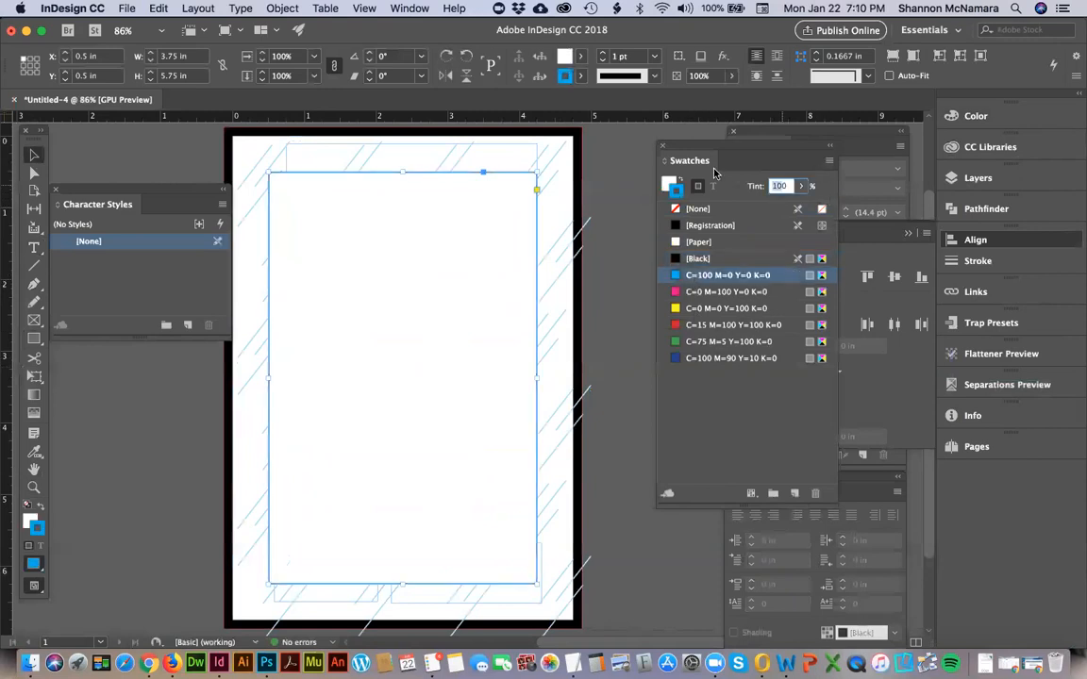
type("30")
key("Return")
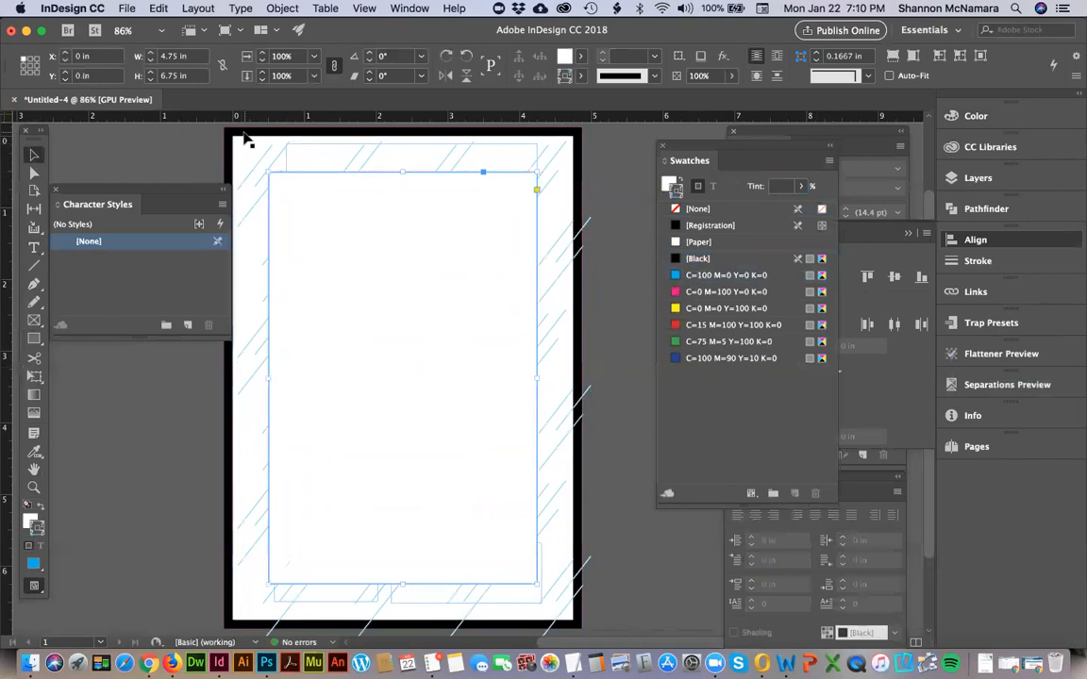
Try sending the white rectangle to the back, undo it, and move the rectangle right to about X 4.4 in to uncover the text.
key("shift+super+bracketleft")
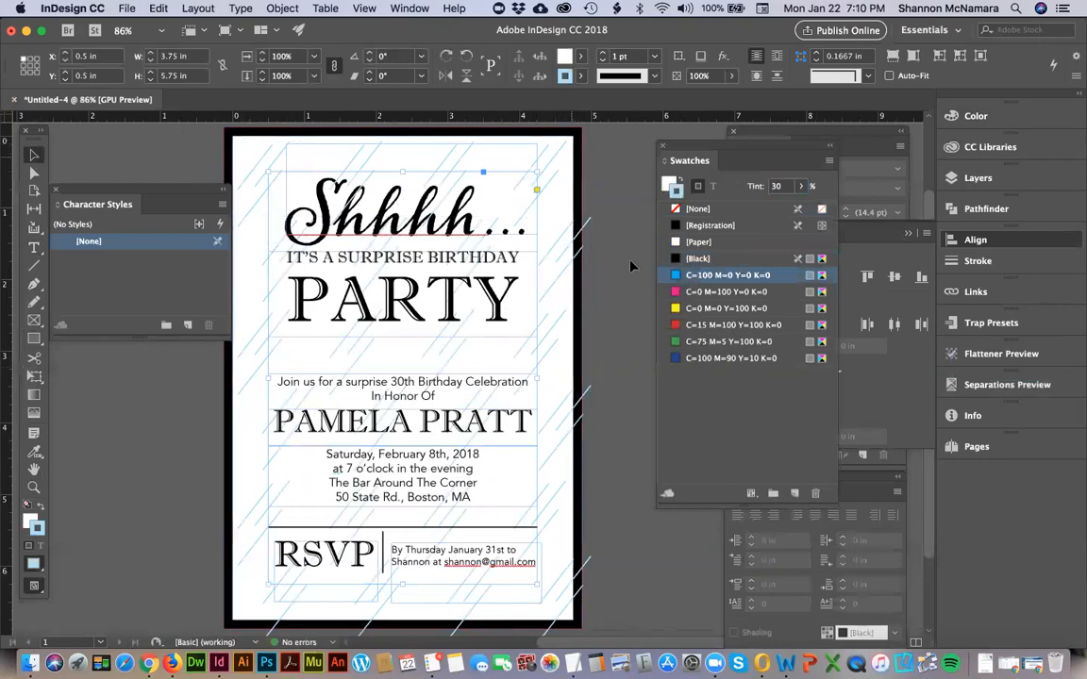
key("super+z")
left_click_drag(298, 207, 575, 225)
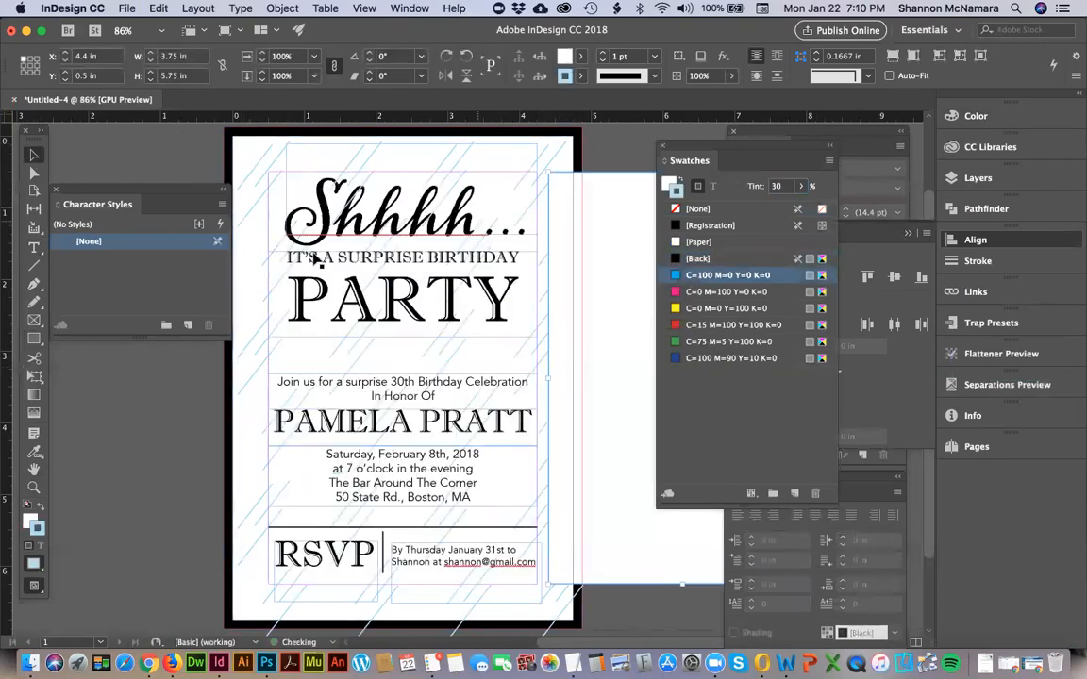
Cut all the invitation's text frames, including the date and venue text, together with the two RSVP divider lines.
left_click(366, 230)
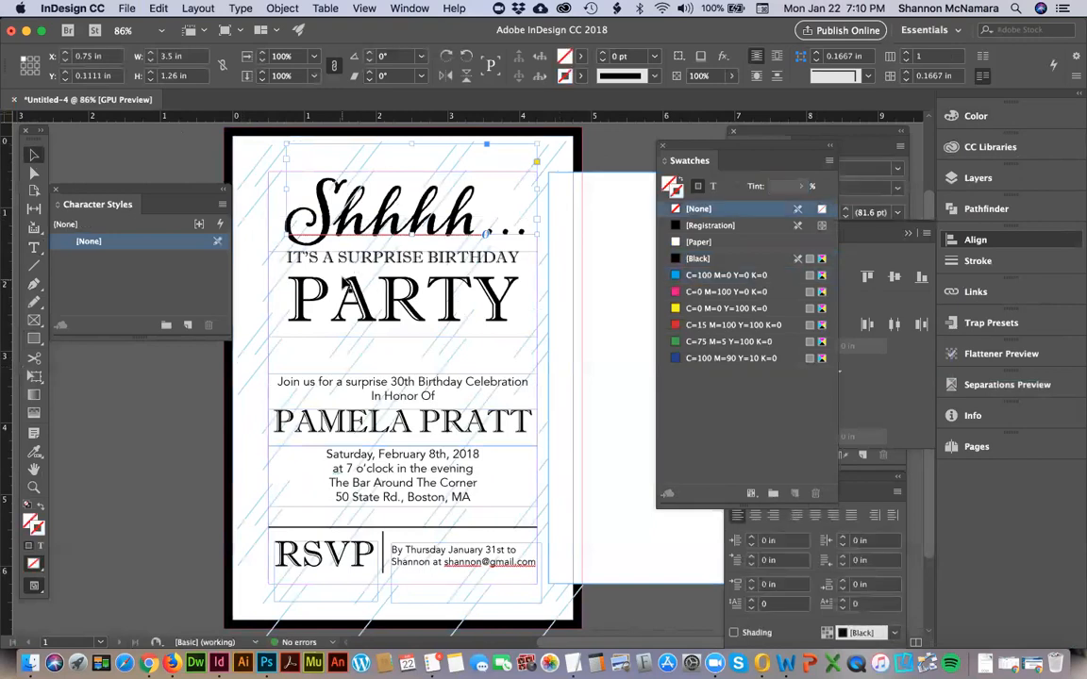
left_click(357, 386, "shift")
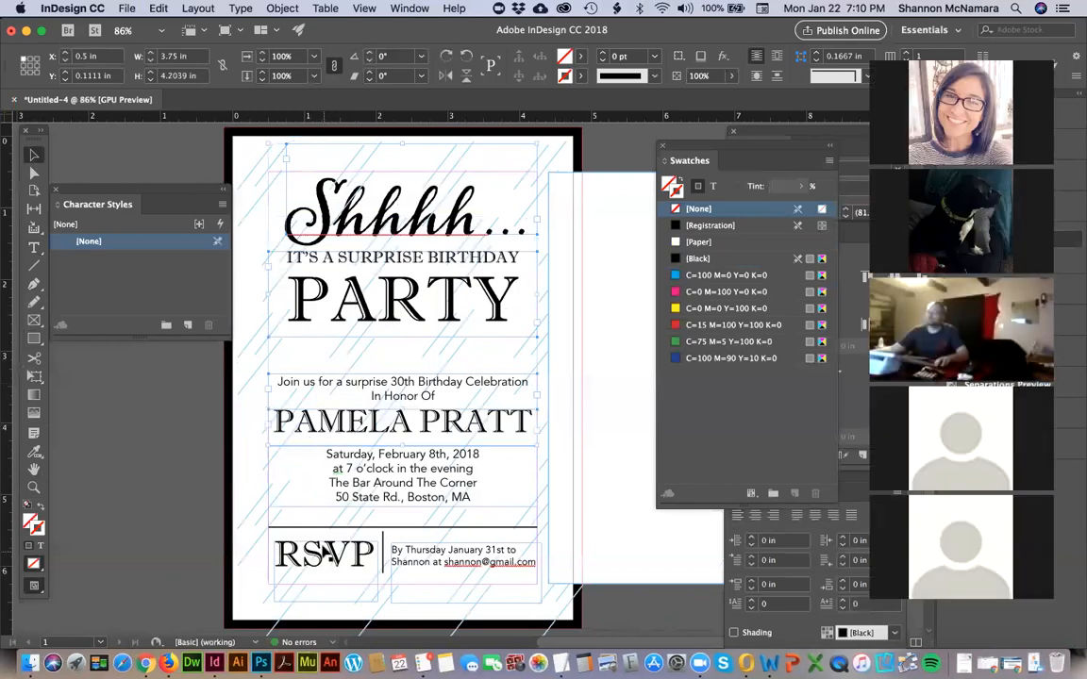
left_click(336, 556, "shift")
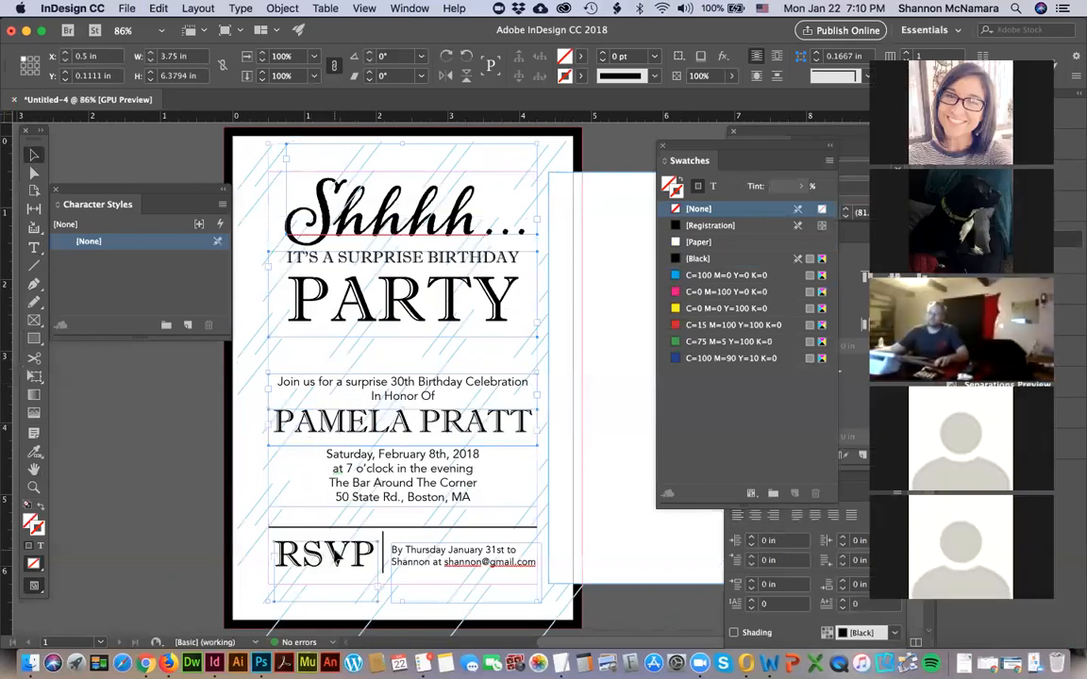
left_click(328, 529, "shift")
left_click(382, 541, "shift")
left_click(420, 560, "shift")
key("Delete")
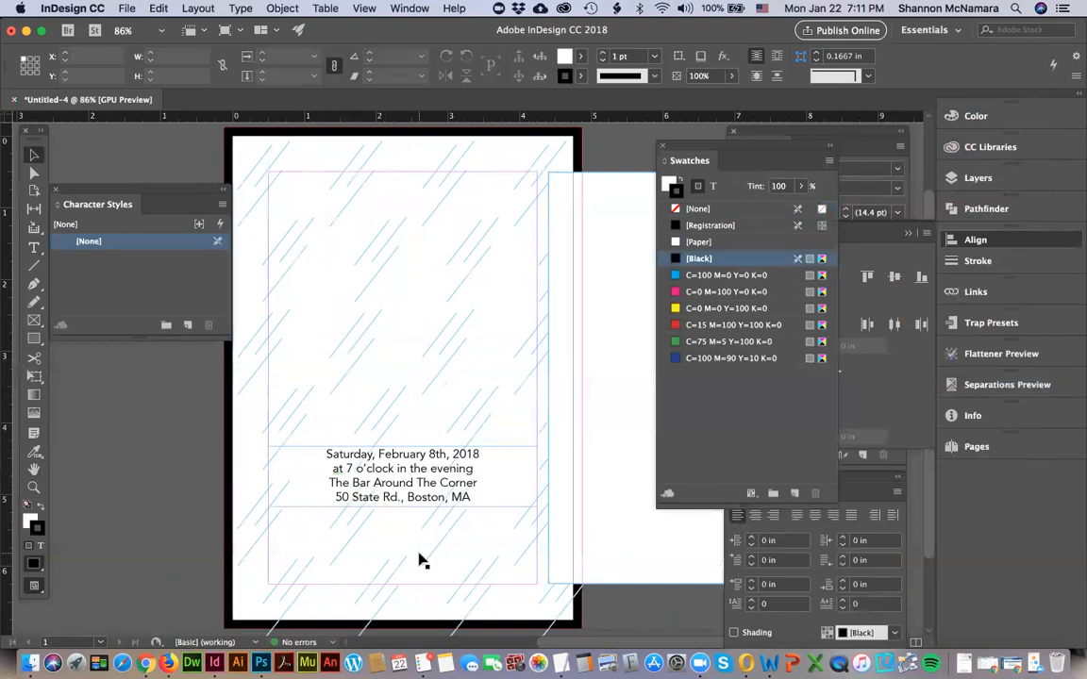
key("super+z")
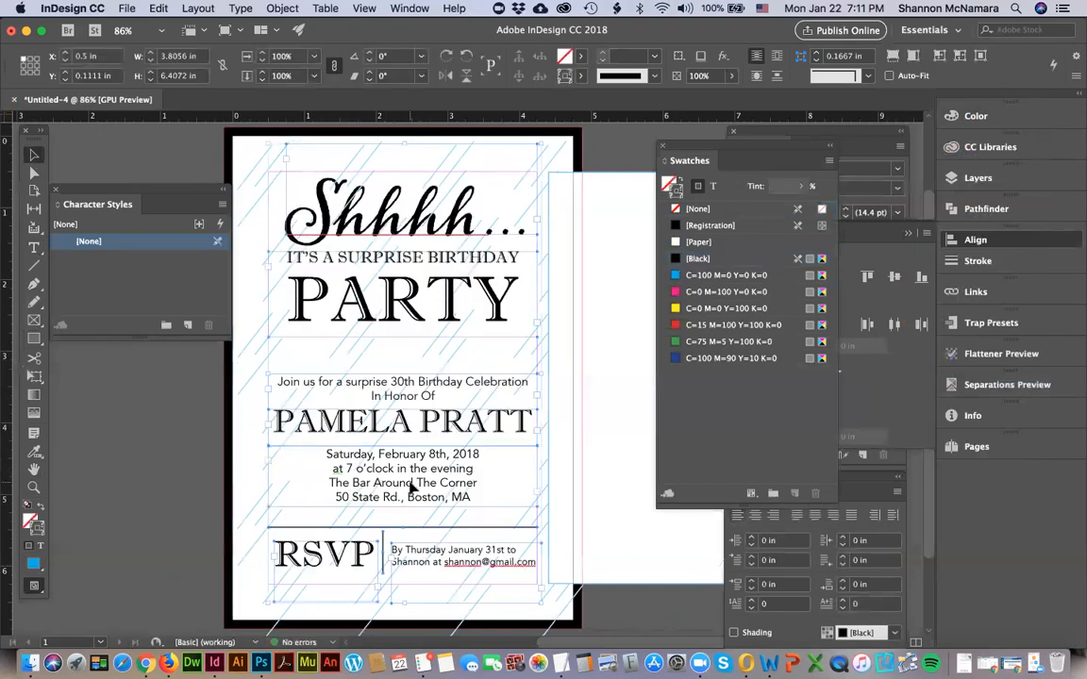
key("Delete")
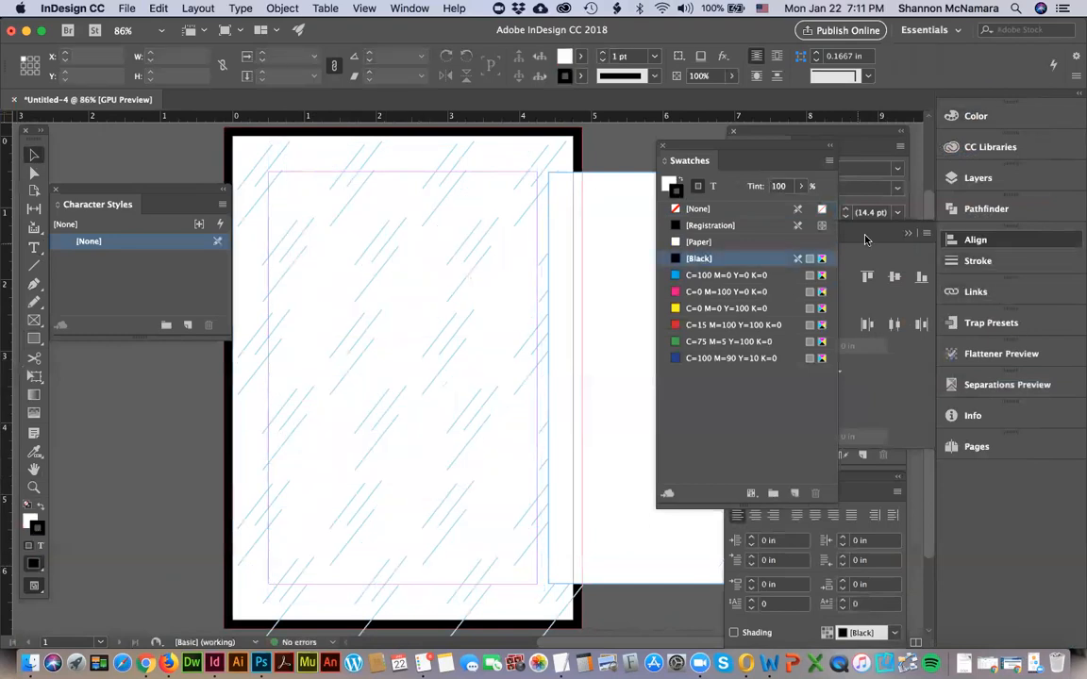
Create a new layer named text above Layer 1 and lock Layer 1.
left_click(865, 239)
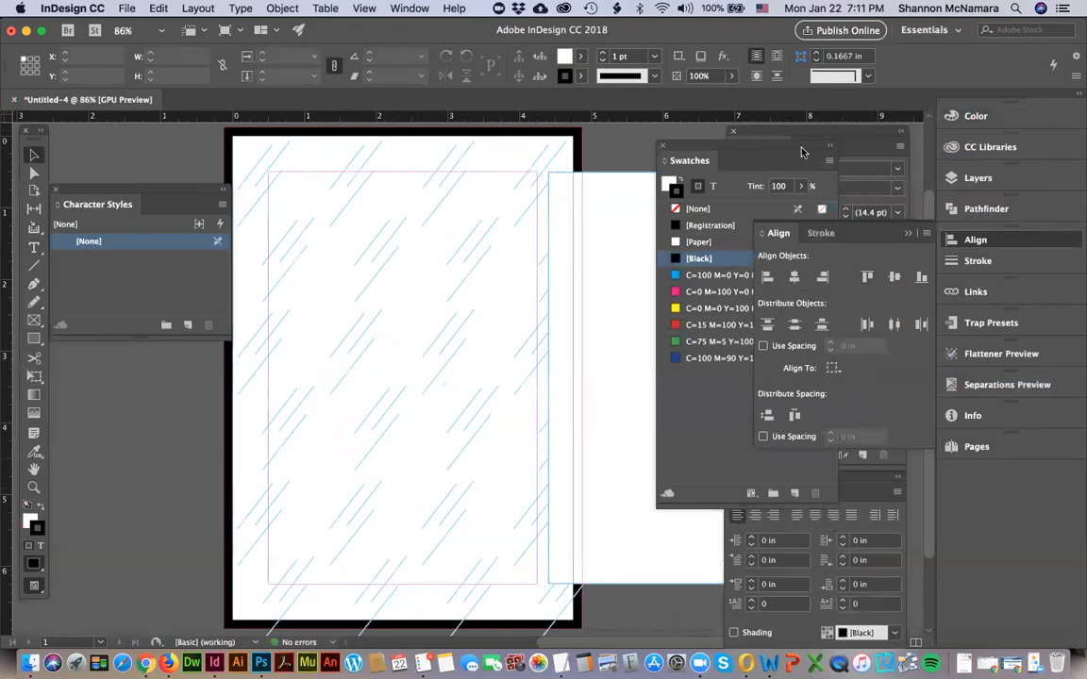
left_click(978, 177)
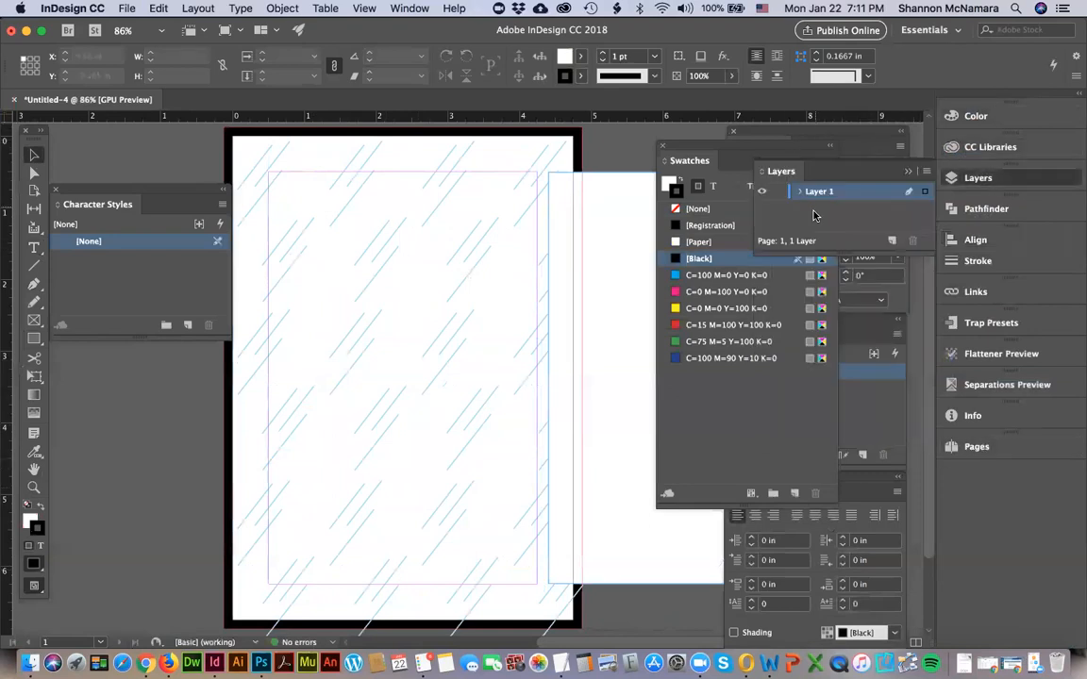
left_click(891, 240)
double_click(818, 192)
type("te")
key("Return")
left_click(778, 208)
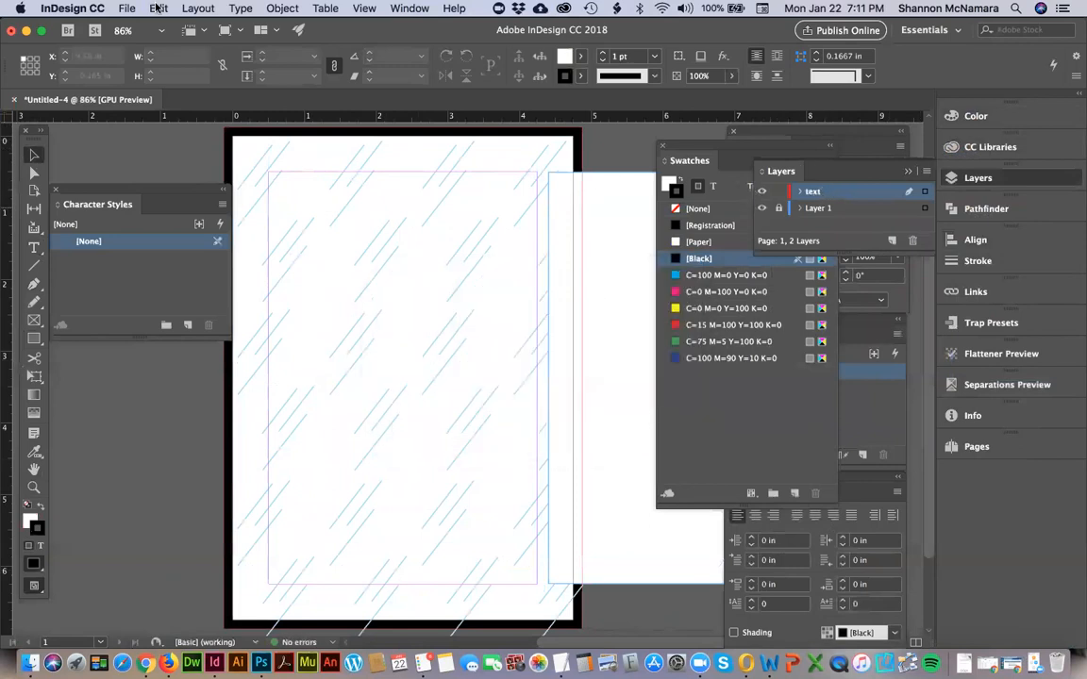
Paste the cut text frames and divider lines in place on the text layer.
left_click(158, 7)
left_click(182, 137)
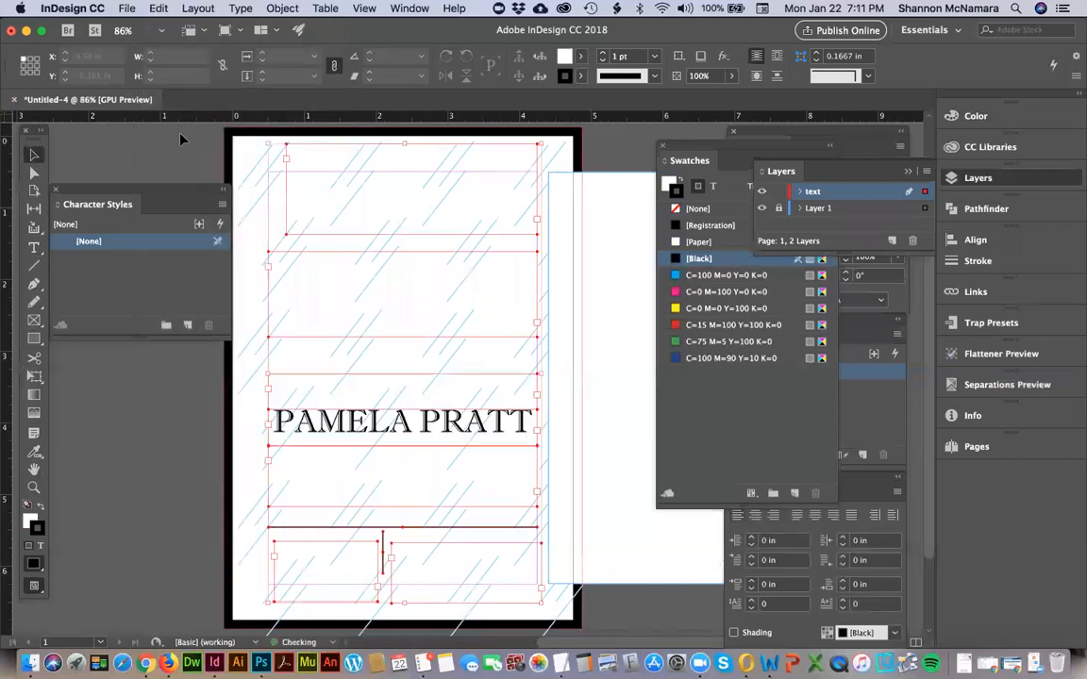
Move the white centre panel back behind the text, to X 0.5 in and Y 0.5 in.
left_click(604, 218)
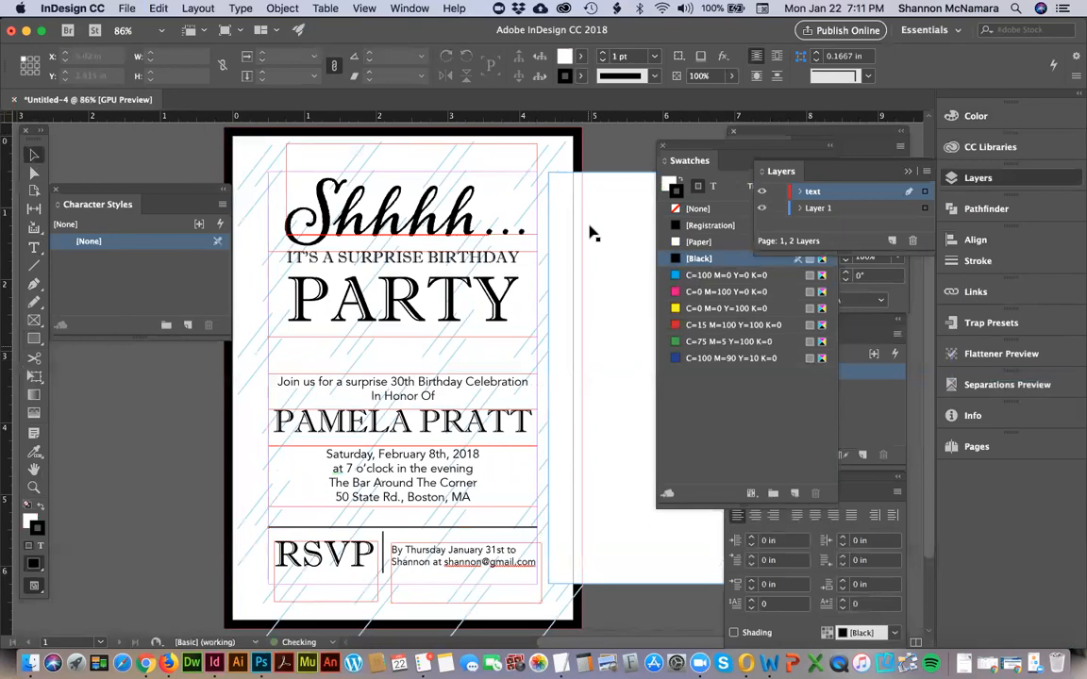
left_click_drag(624, 279, 339, 271)
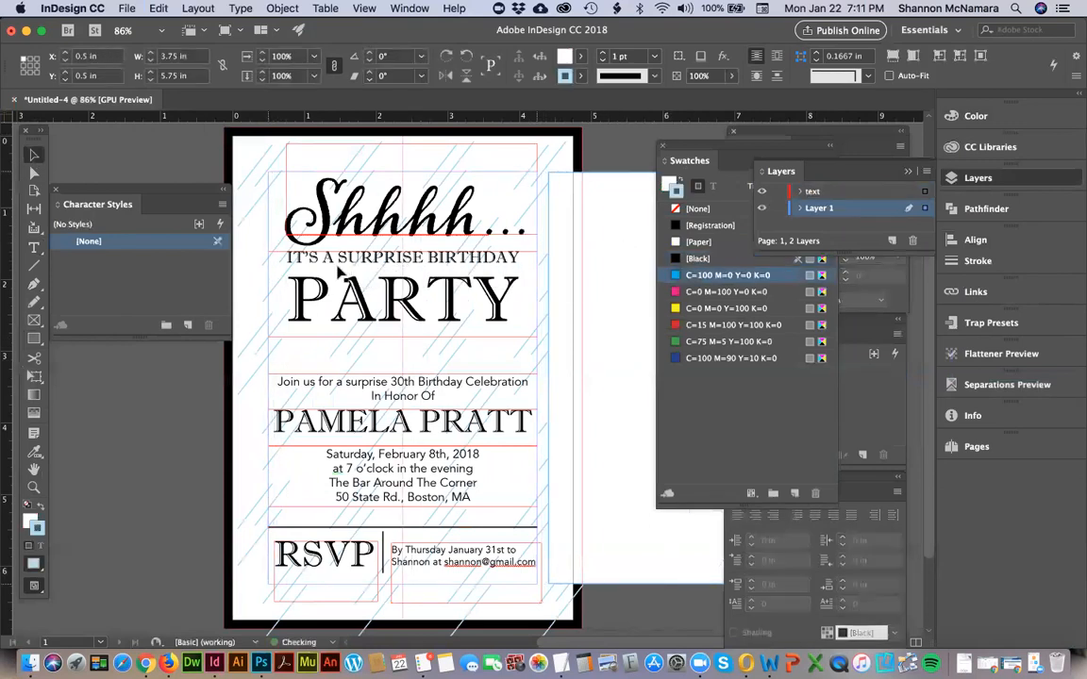
left_click(627, 449)
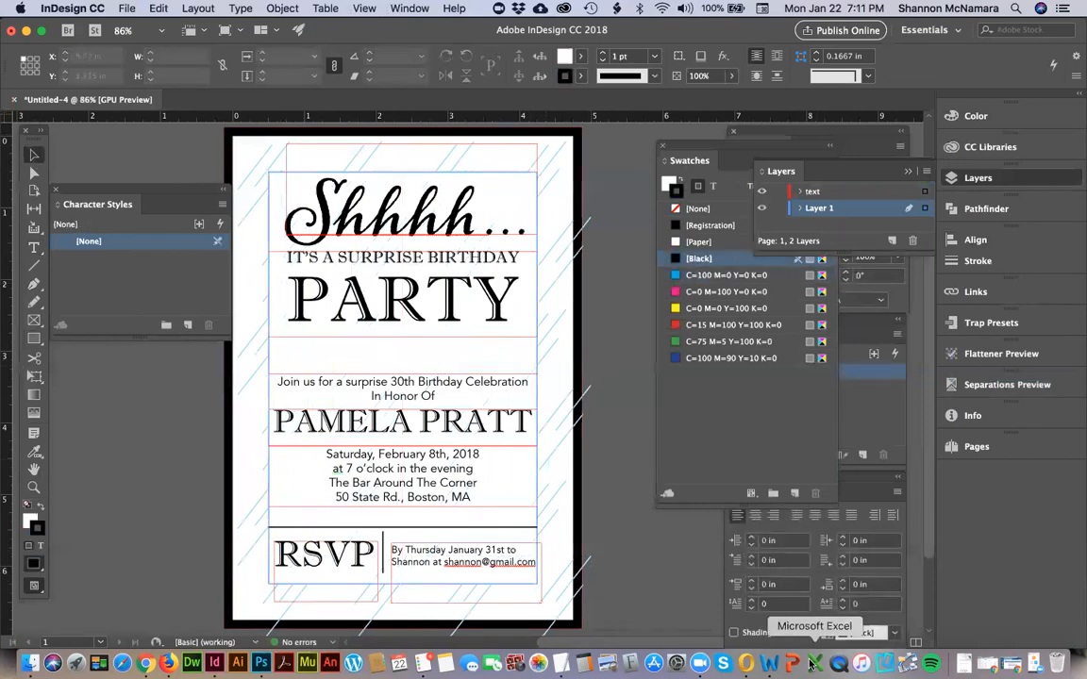
left_click(699, 663)
key("super+h")
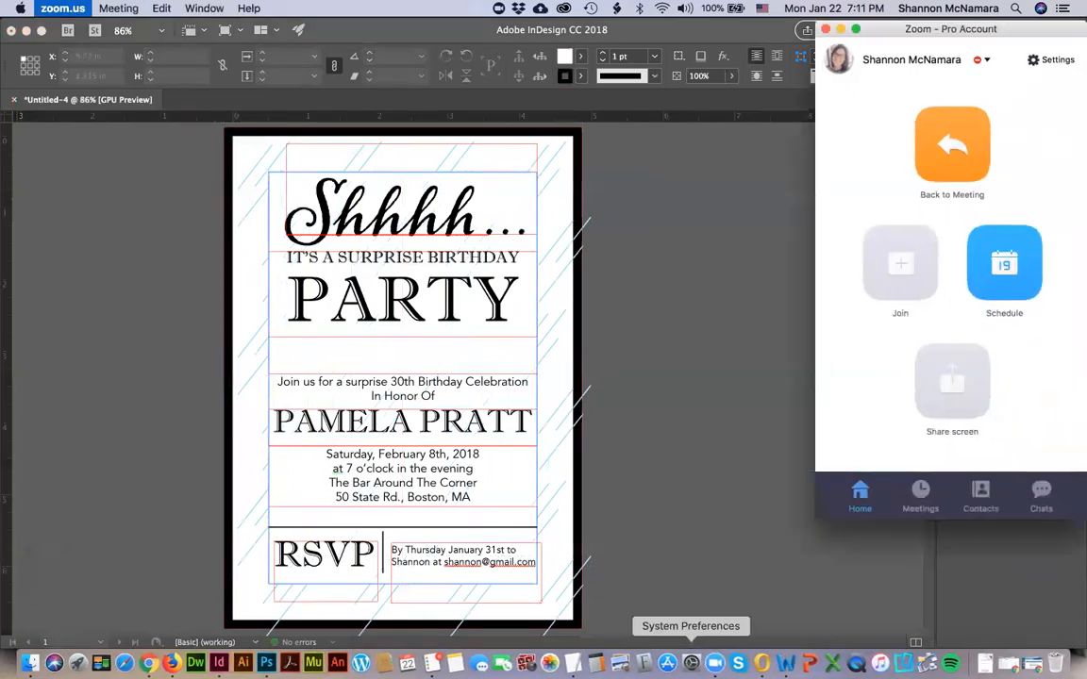
View the invitation in Preview screen mode to check the border, and return to Normal mode.
left_click(365, 9)
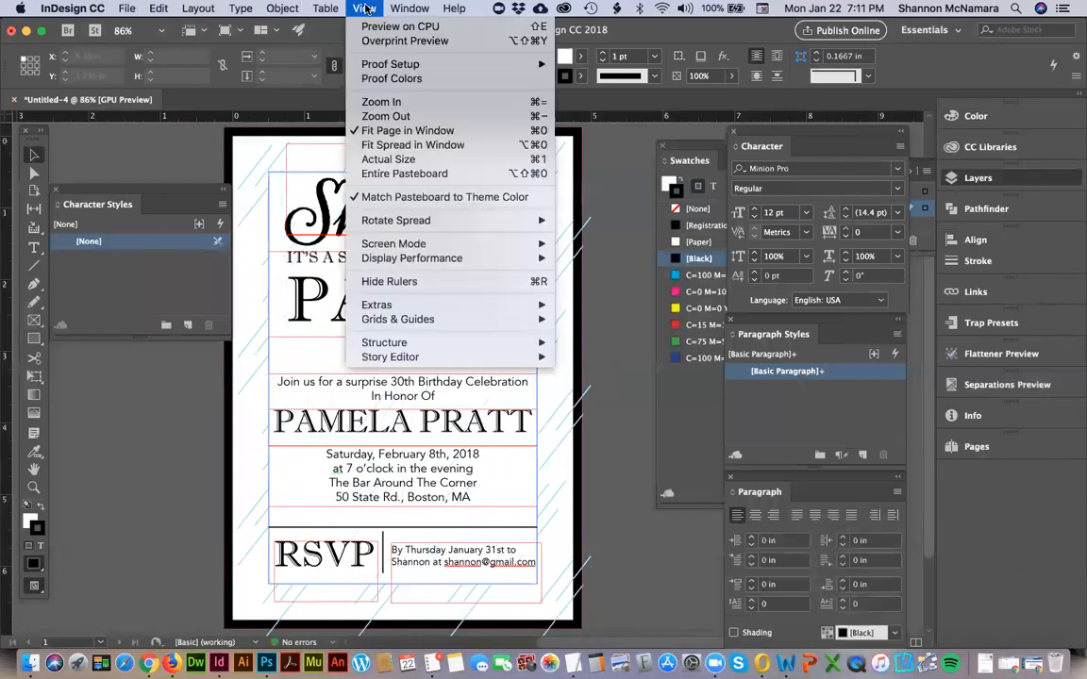
mouse_move(509, 244)
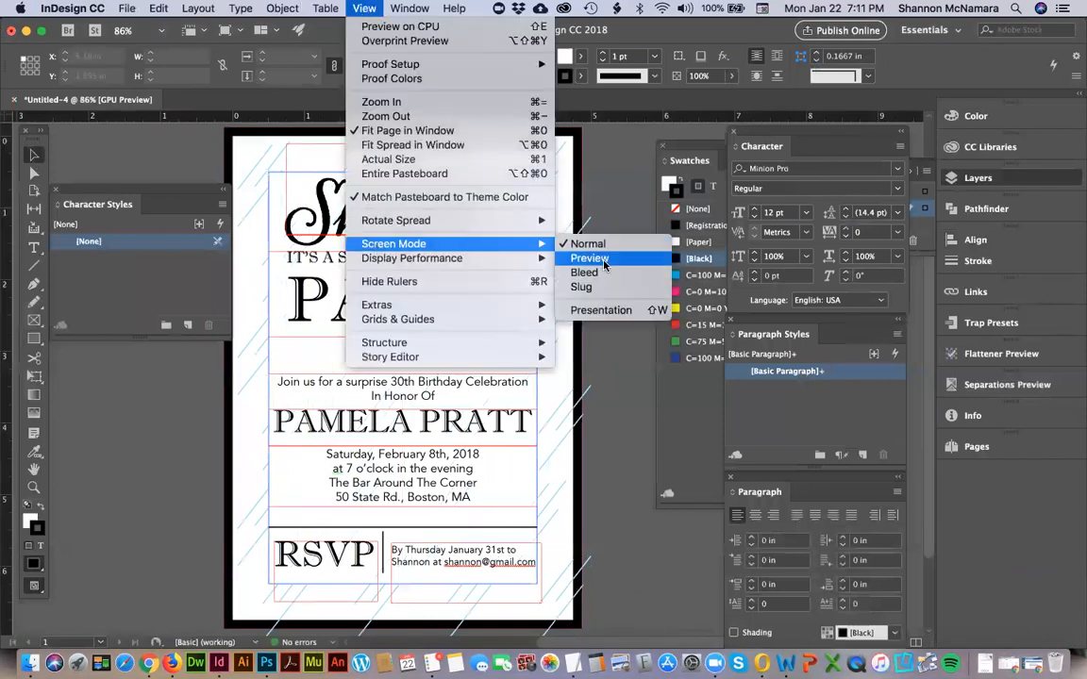
left_click(589, 258)
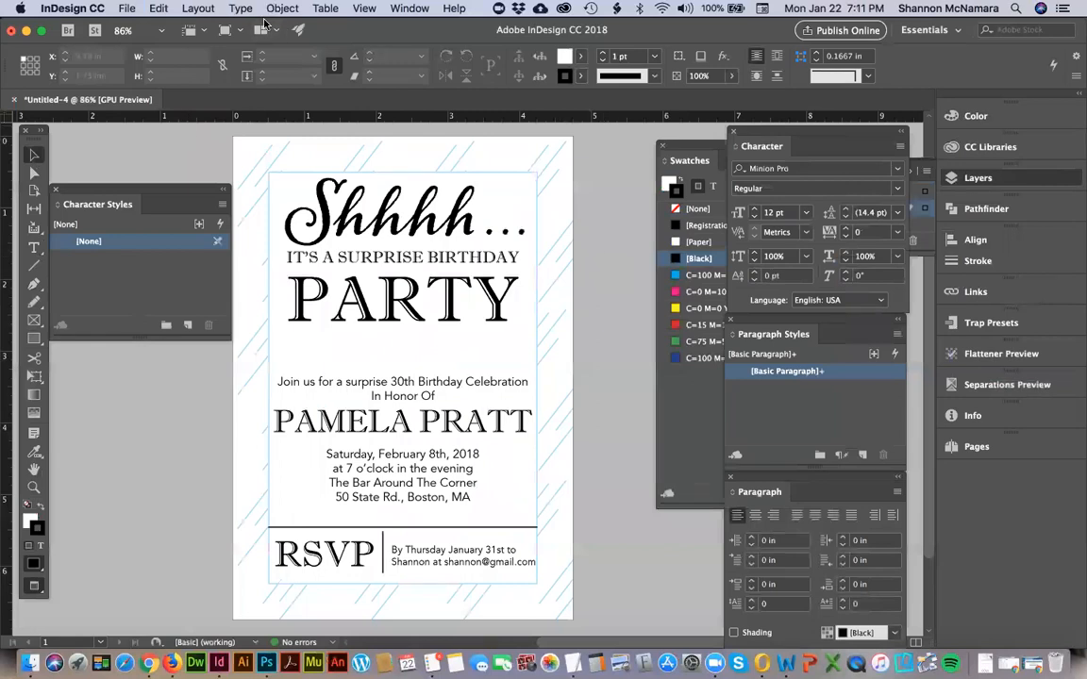
left_click(365, 8)
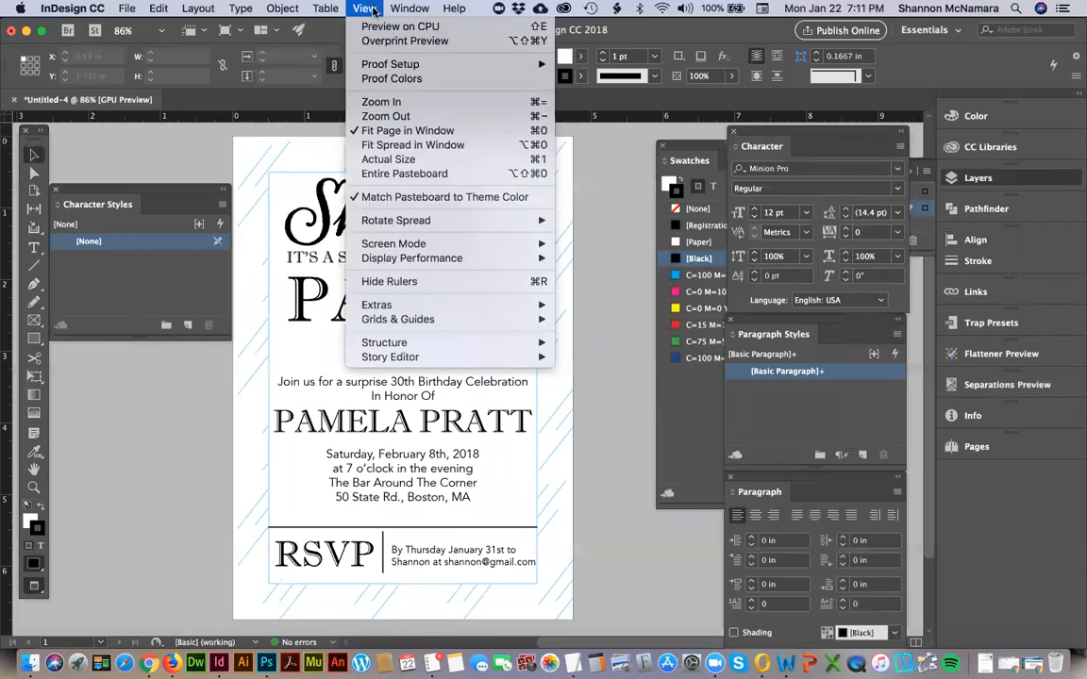
mouse_move(491, 244)
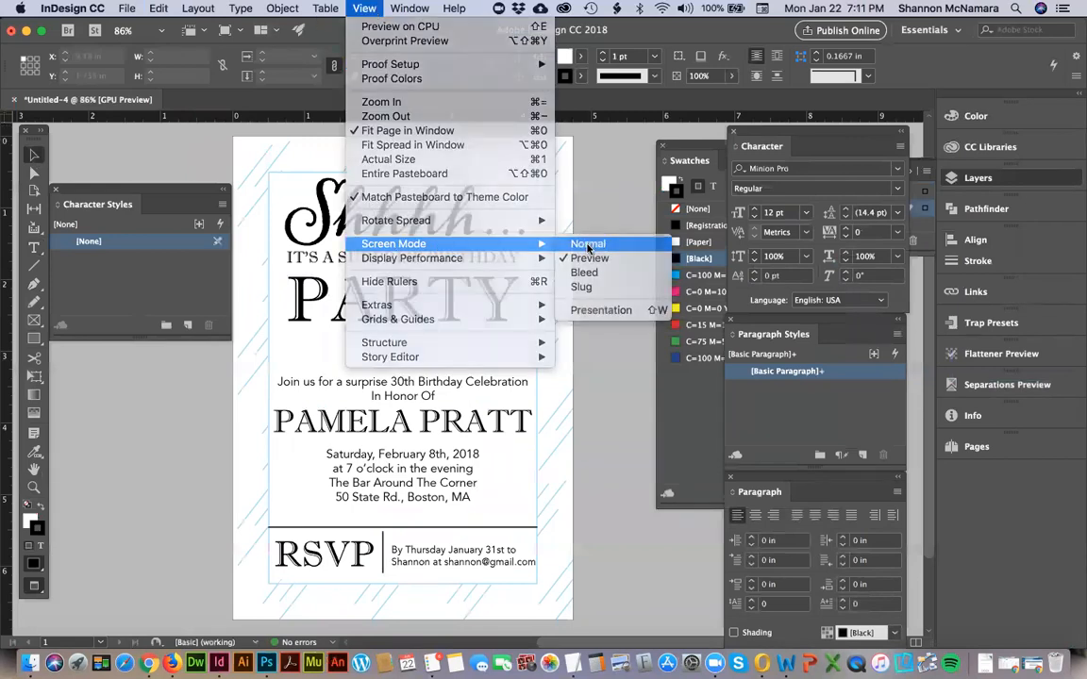
left_click(587, 246)
Shrink the white background rectangle to about 4.36 x 6.42 in at X 0.18 in, Y 0.235 in, widening the black border inside the page.
left_click(233, 139)
left_click_drag(232, 136, 241, 149)
left_click_drag(245, 152, 246, 153)
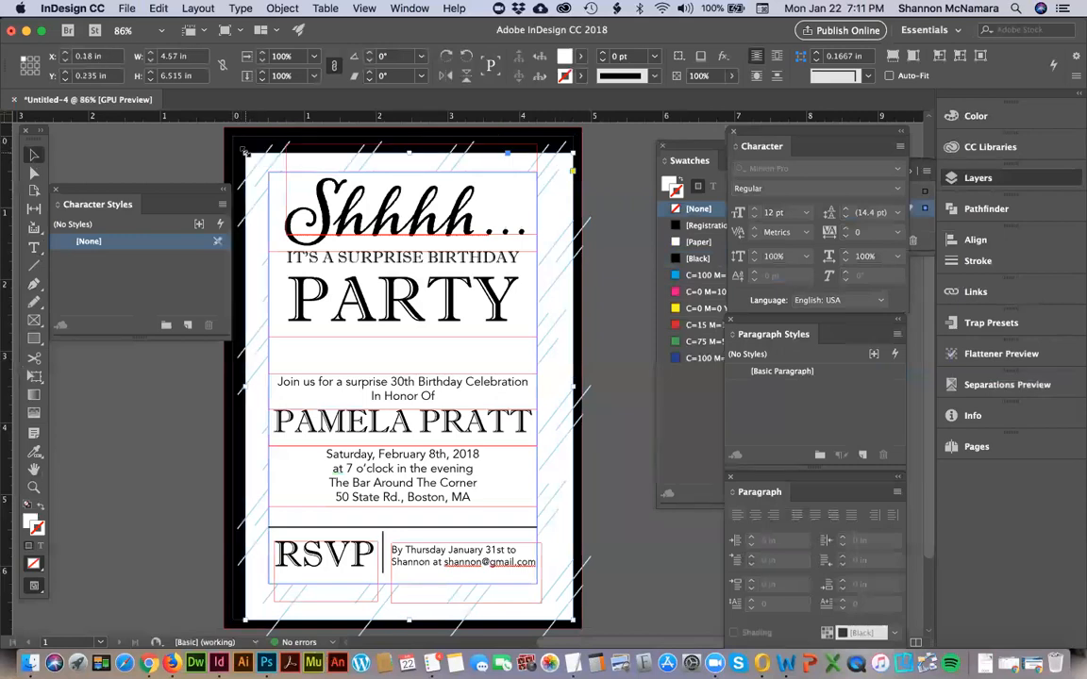
left_click_drag(572, 619, 557, 613)
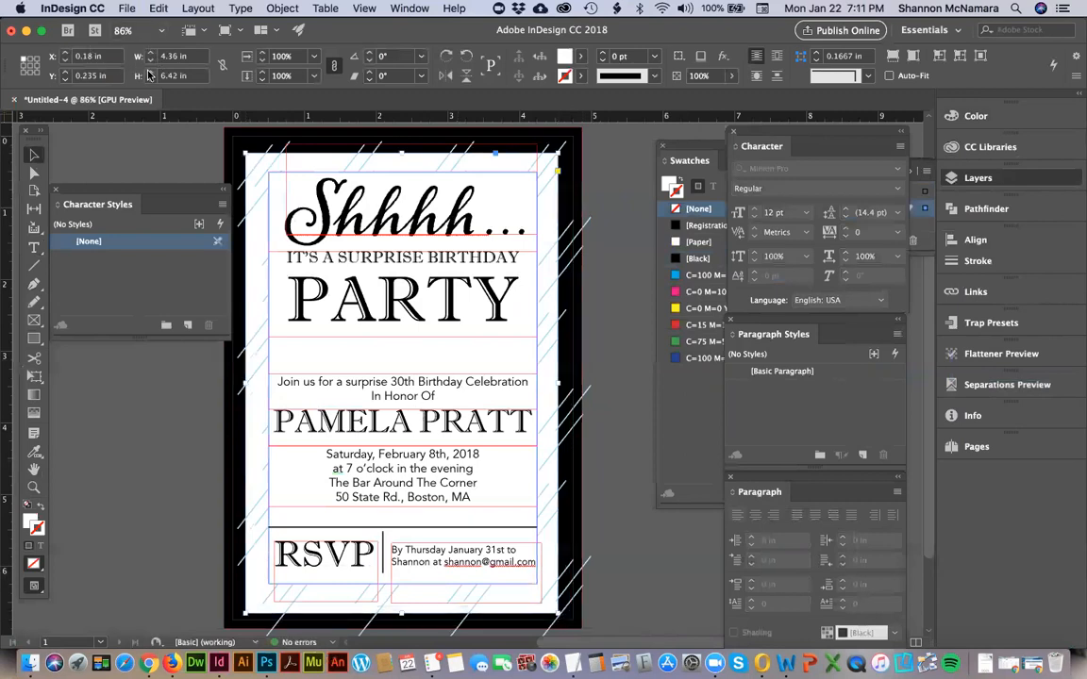
Centre the white background rectangle horizontally and vertically on the 5 x 7 in black border rectangle.
left_click(238, 134, "shift")
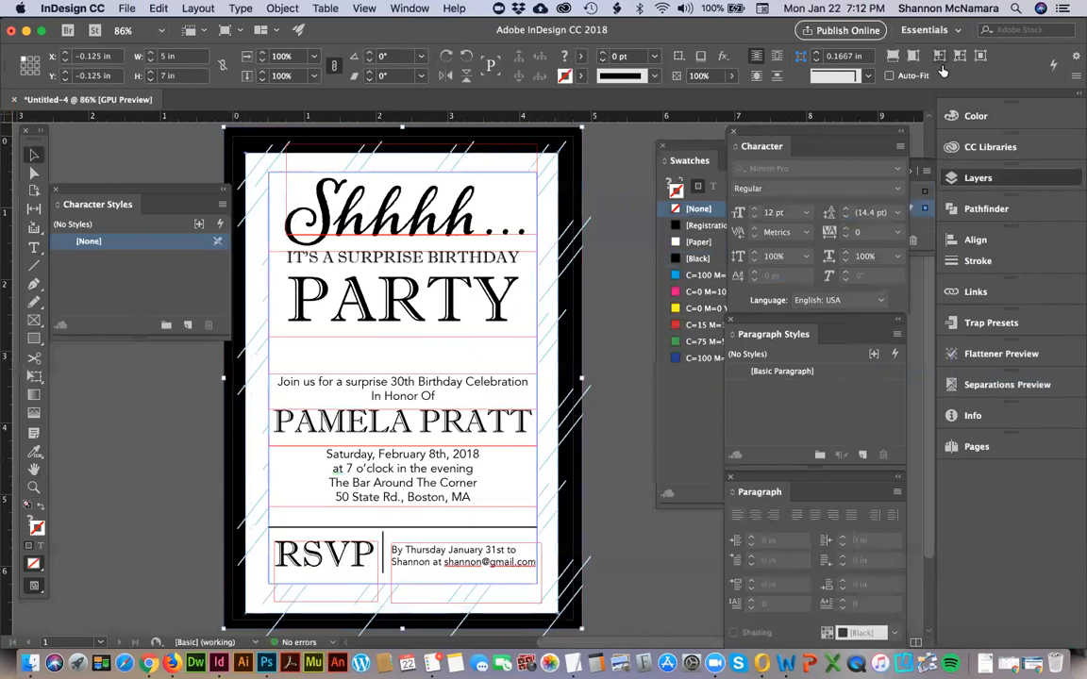
left_click(971, 239)
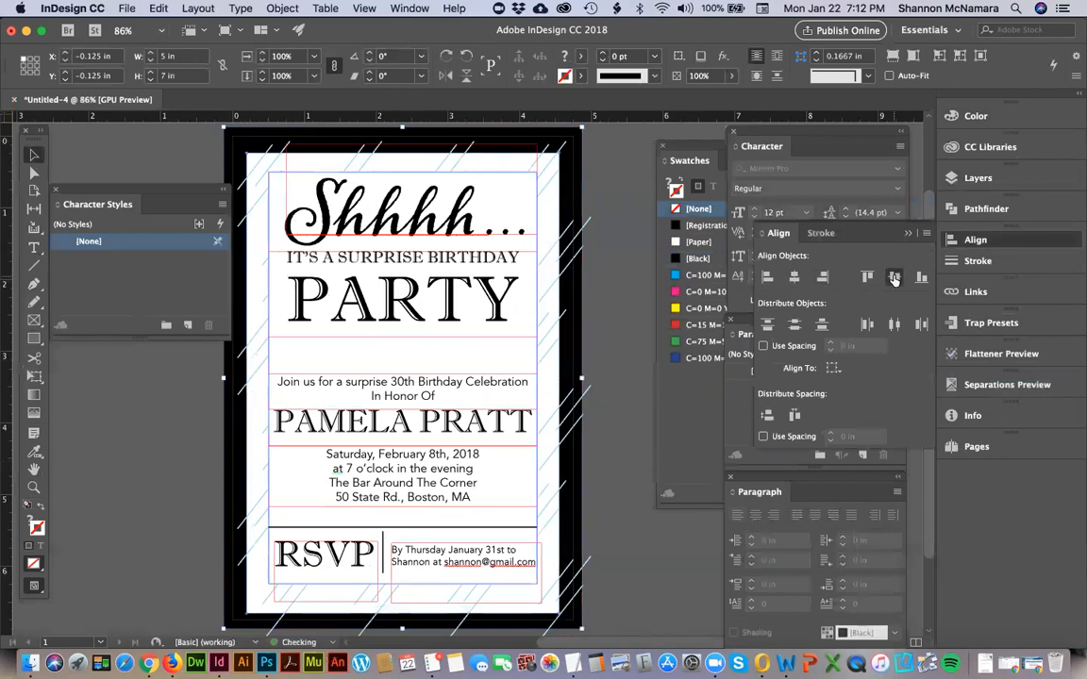
left_click(894, 279)
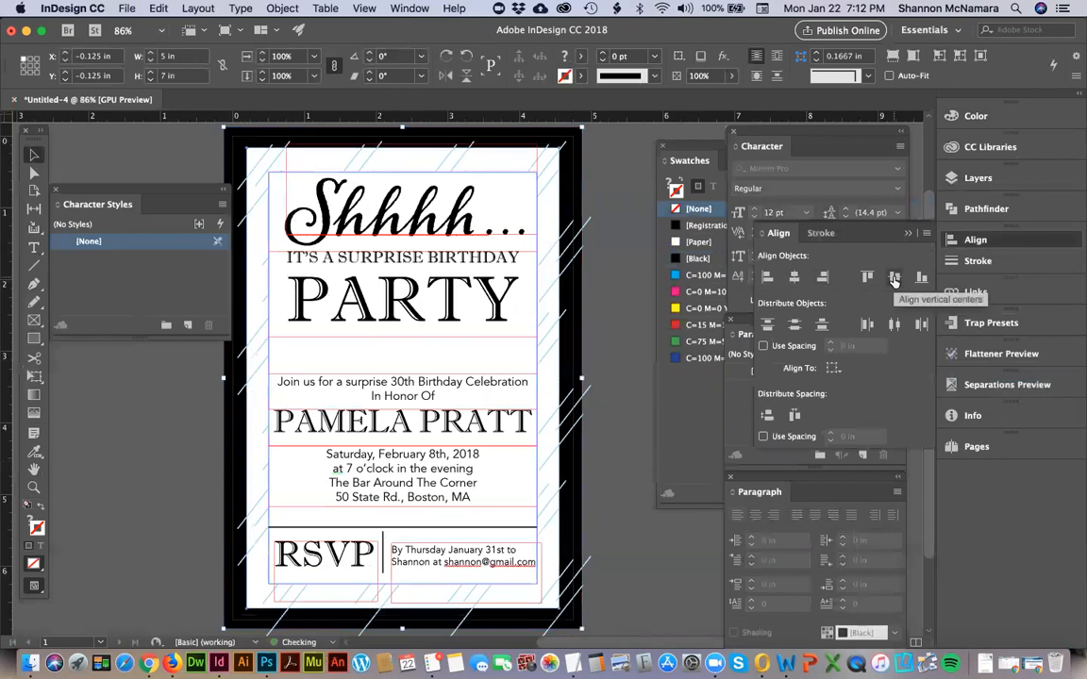
left_click(619, 174)
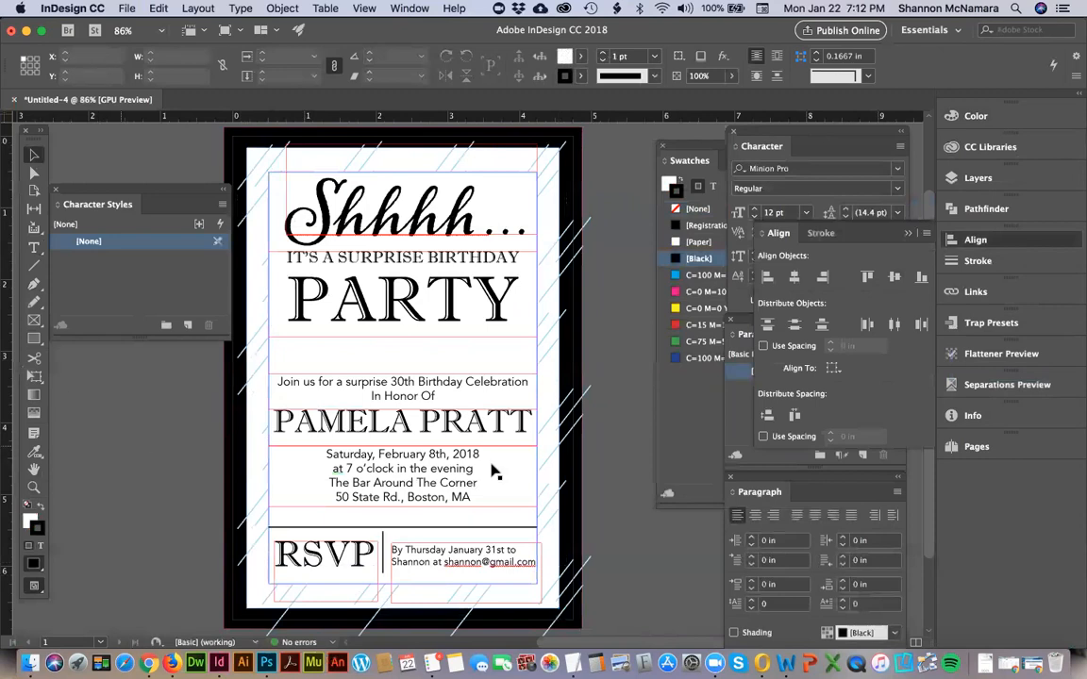
Switch the document to Preview screen mode to show the invitation trimmed to the page edge.
left_click(364, 9)
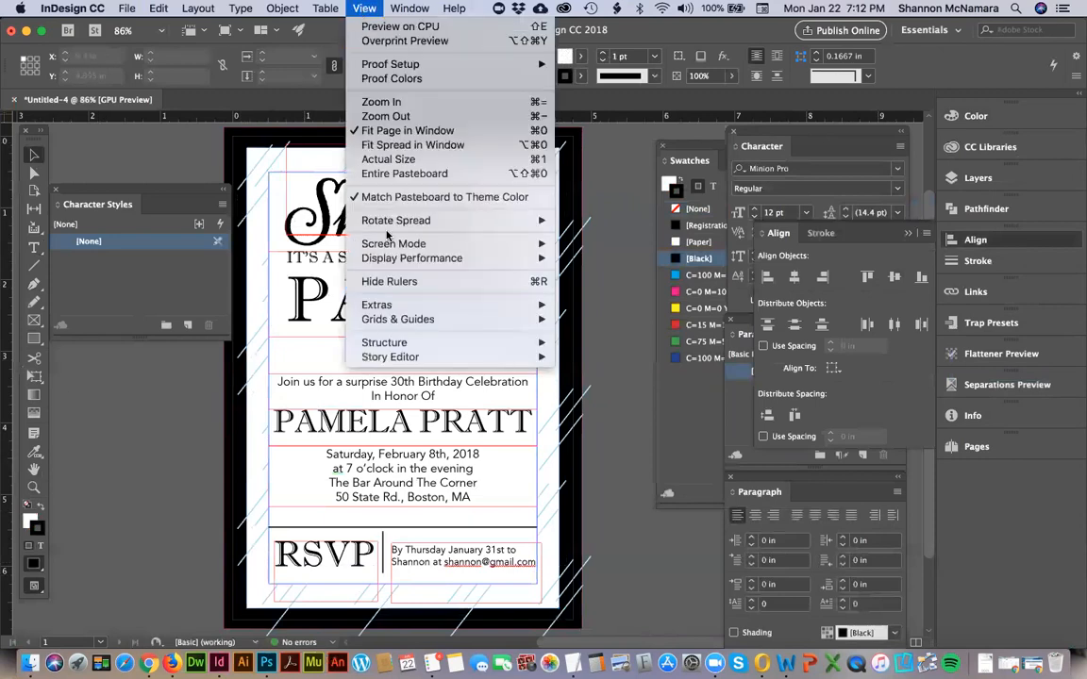
mouse_move(389, 244)
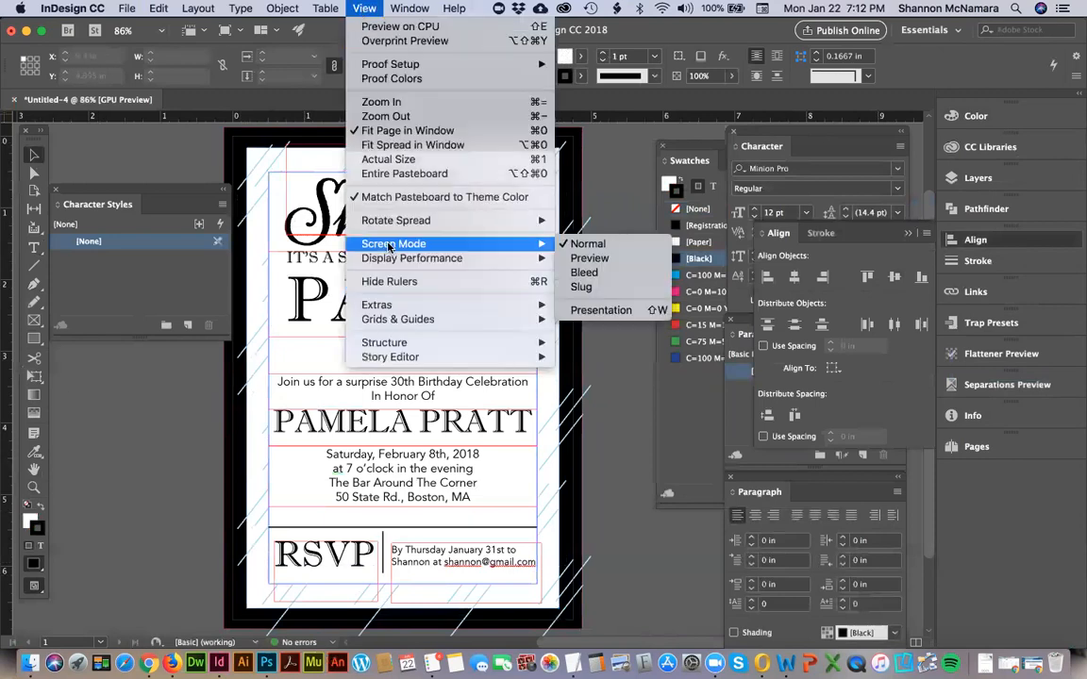
left_click(599, 258)
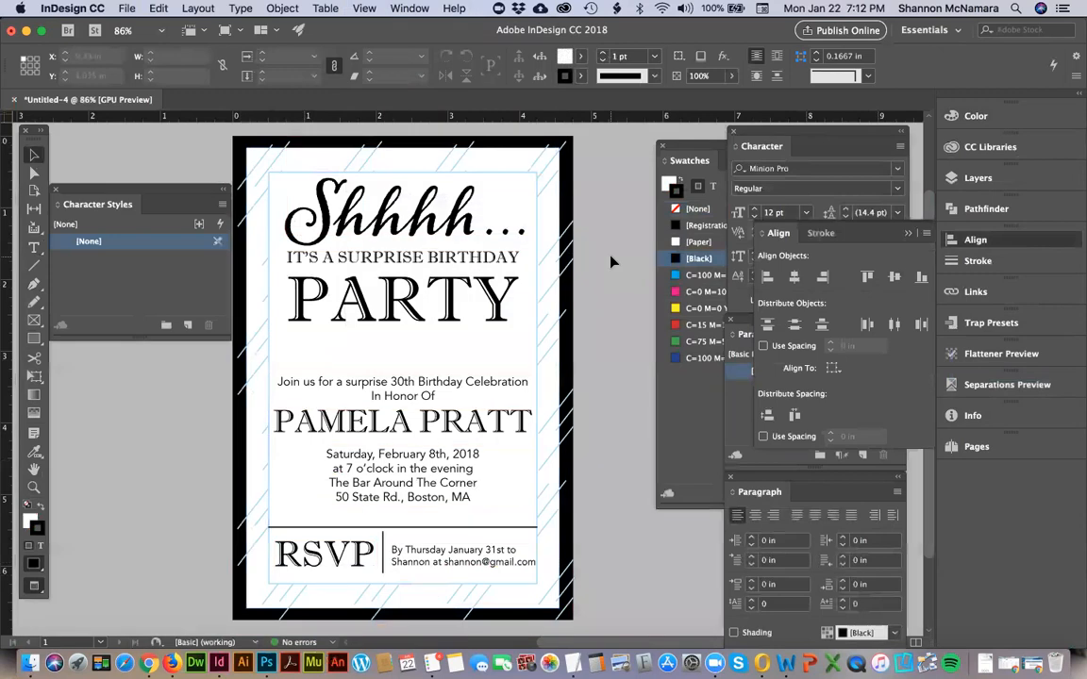
Colour the "Shhhh..." heading text with the C=100 M=0 Y=0 K=0 swatch at a 30% tint.
left_click(382, 203)
double_click(418, 221)
key("super+a")
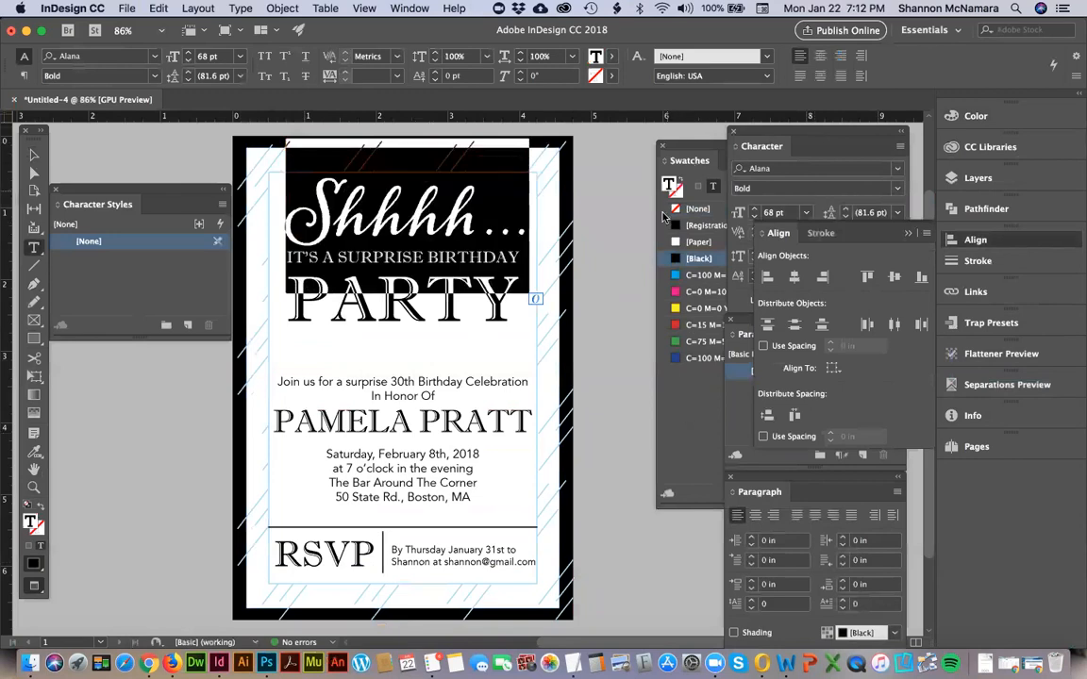
left_click(698, 274)
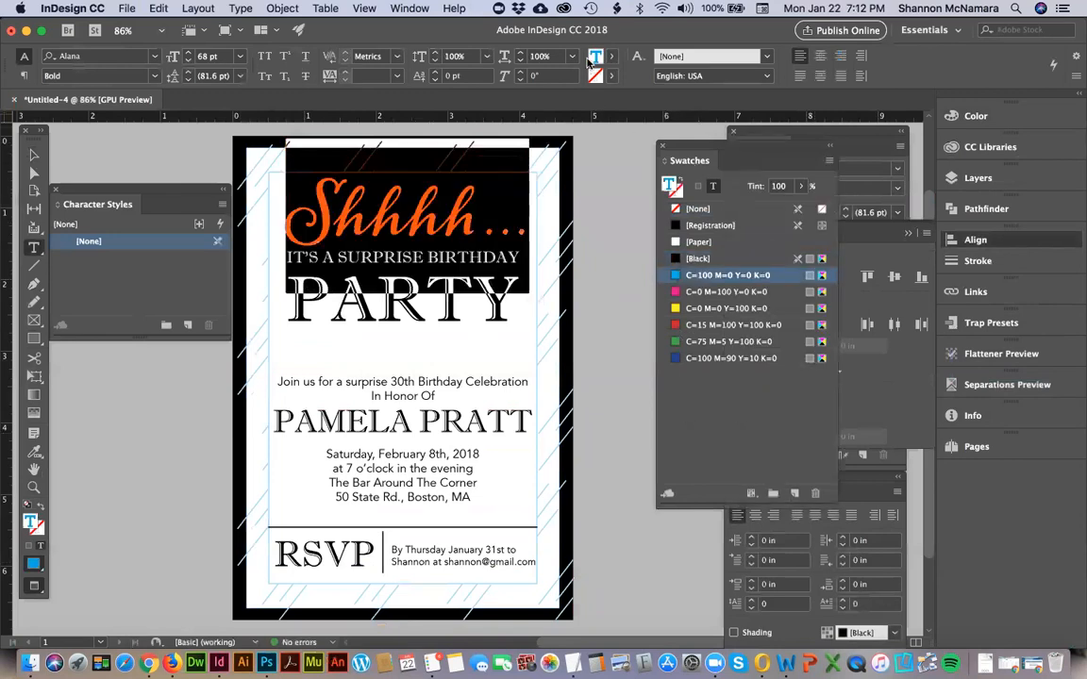
left_click(755, 185)
type("30")
key("Return")
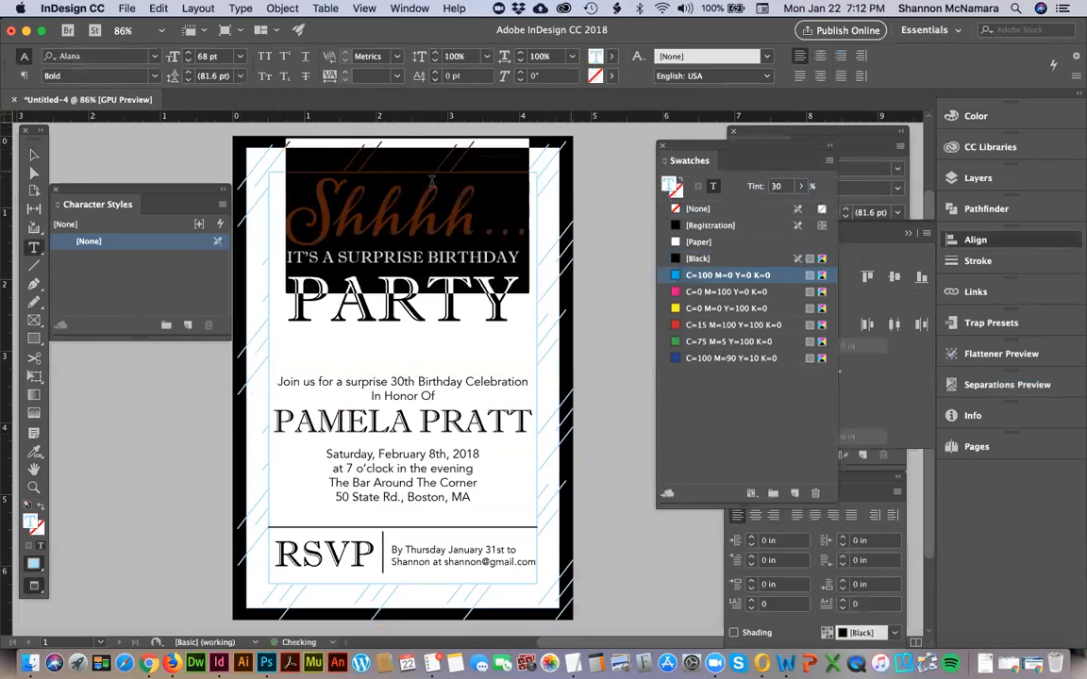
left_click(33, 153)
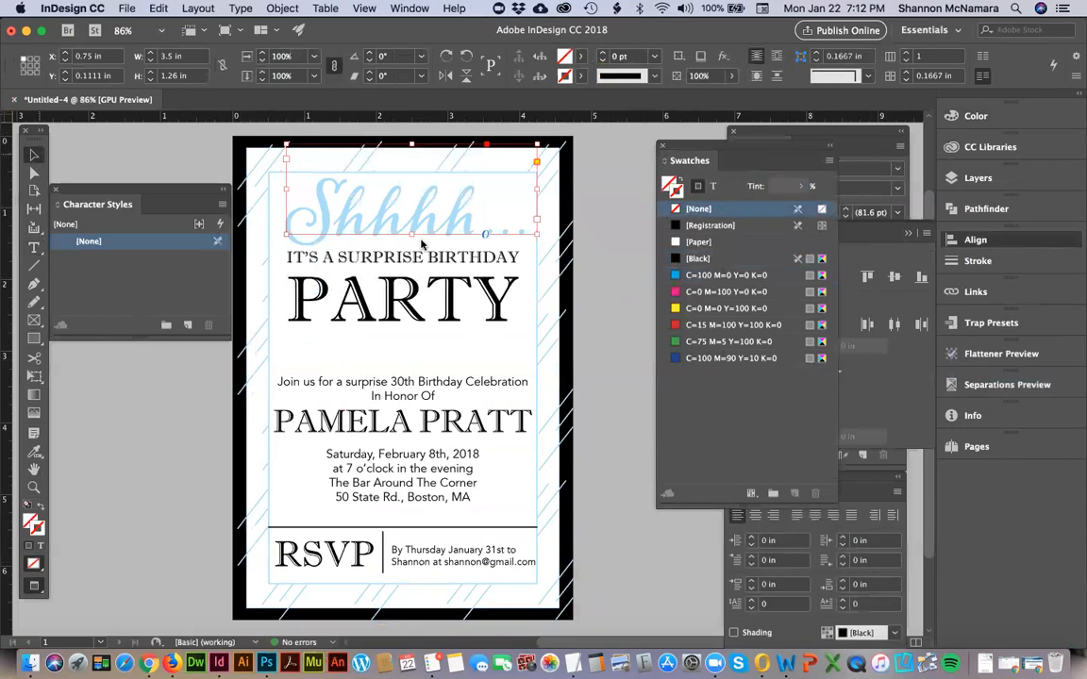
left_click(621, 262)
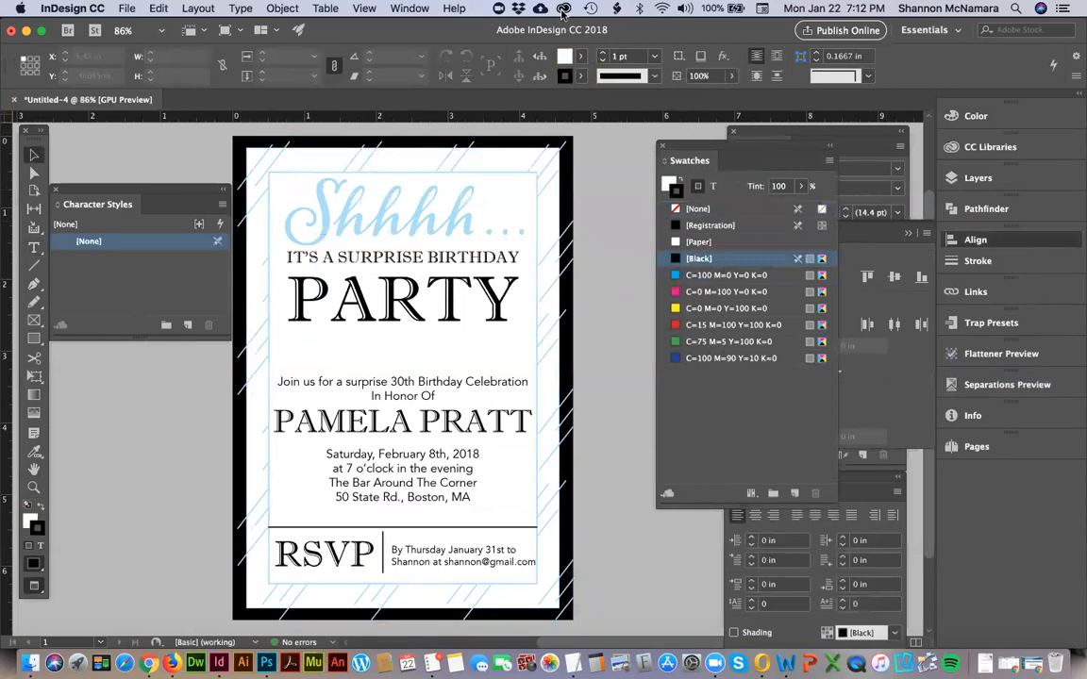
left_click(431, 263)
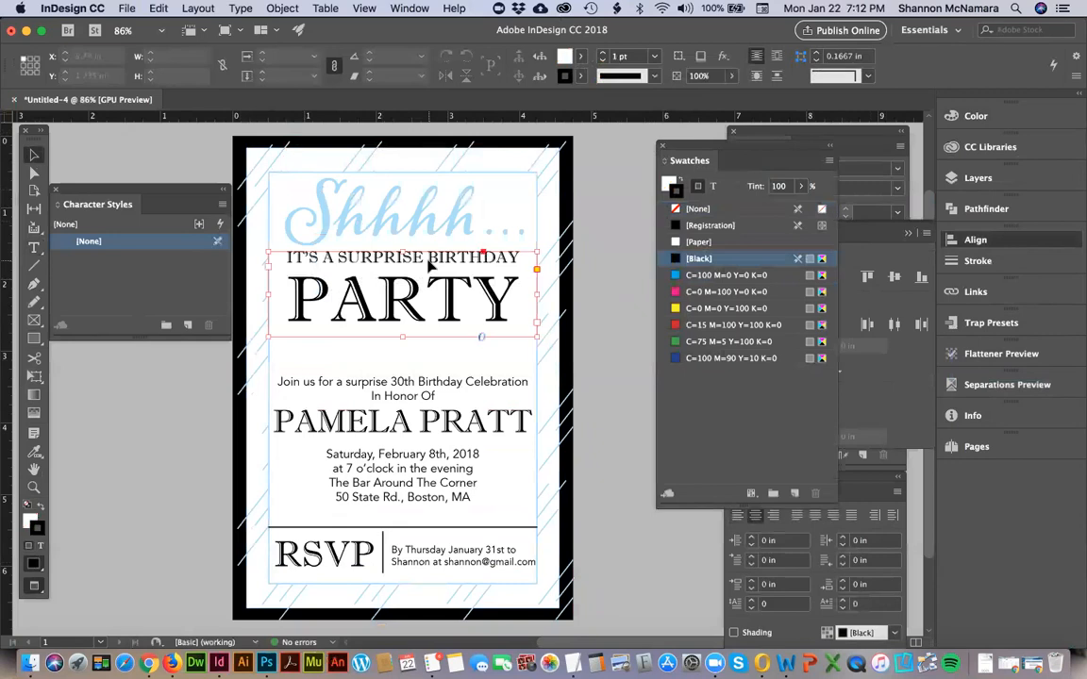
left_click(614, 305)
key("d")
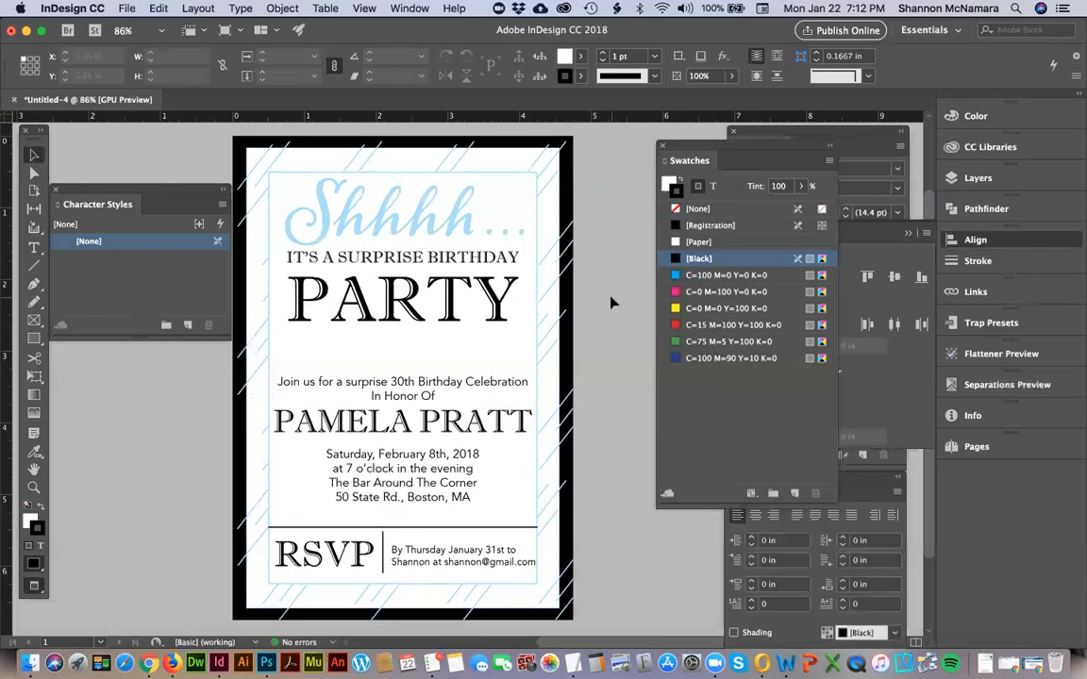
Switch to Illustrator and create a new document 3 in wide and 3 in high.
left_click(242, 663)
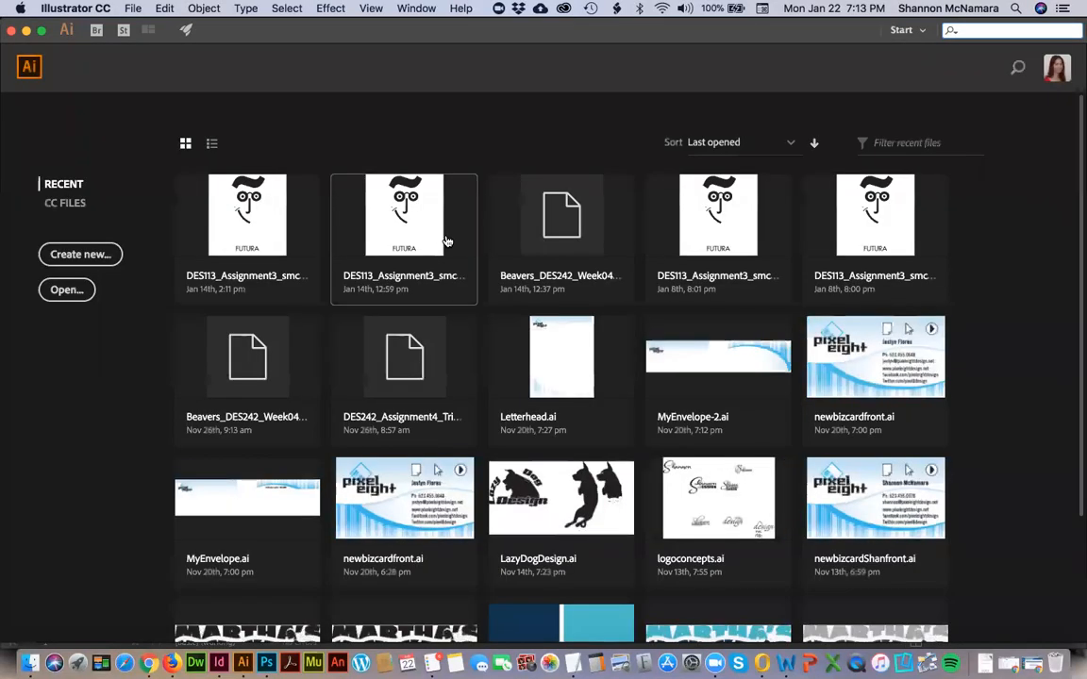
key("super+n")
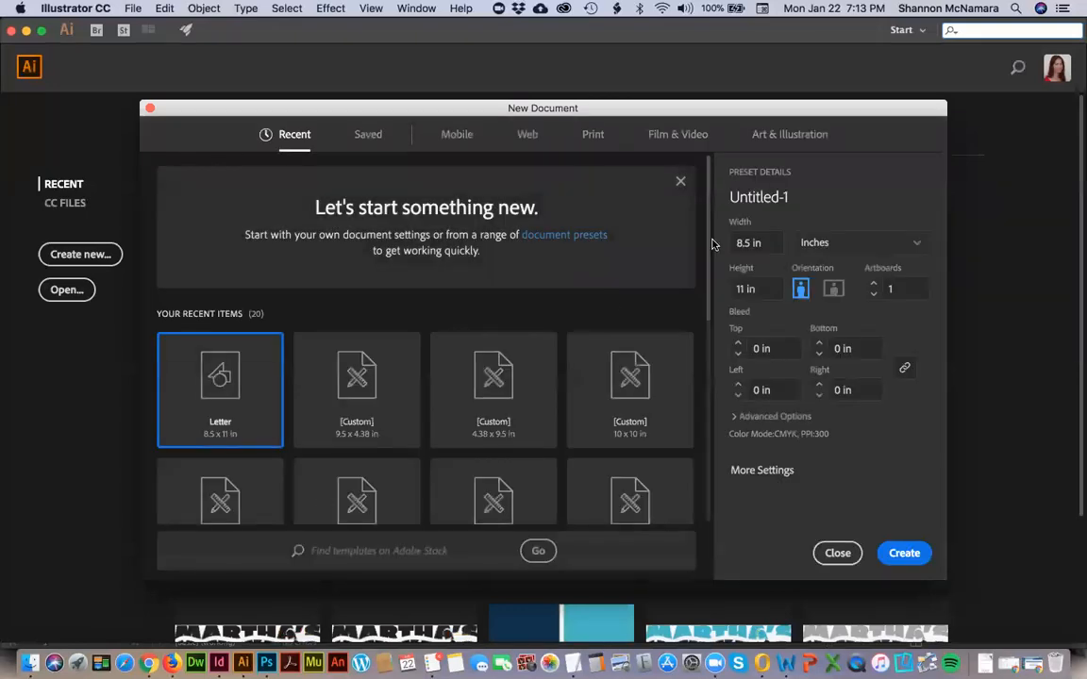
key("super+a")
type("3")
key("Tab")
type("3")
left_click(903, 553)
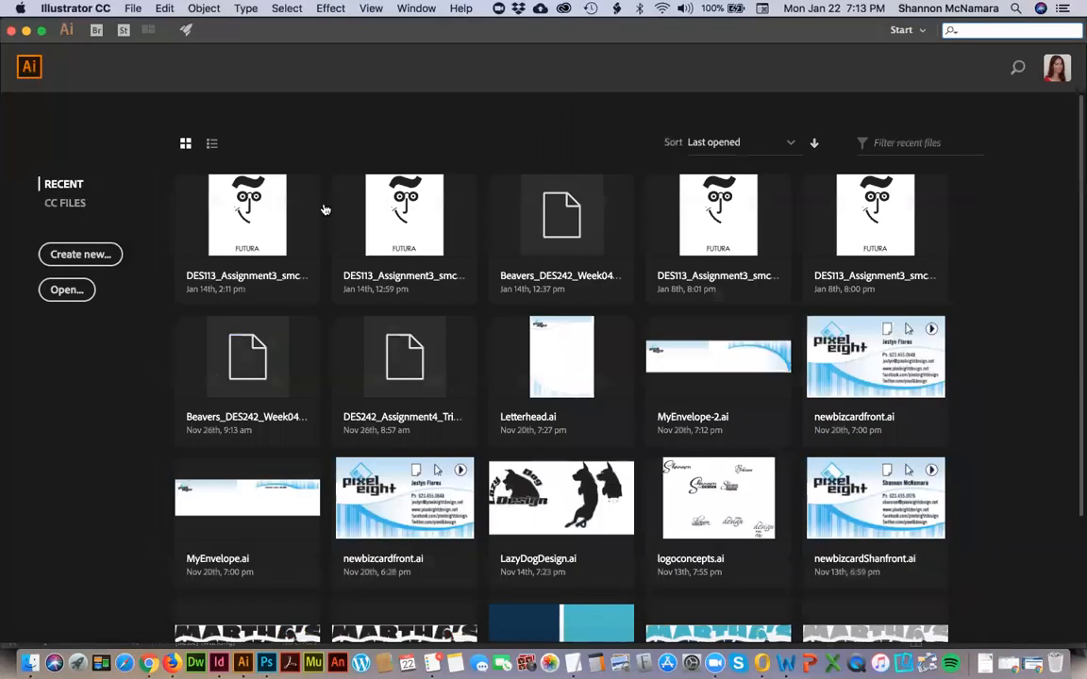
key("super+Tab")
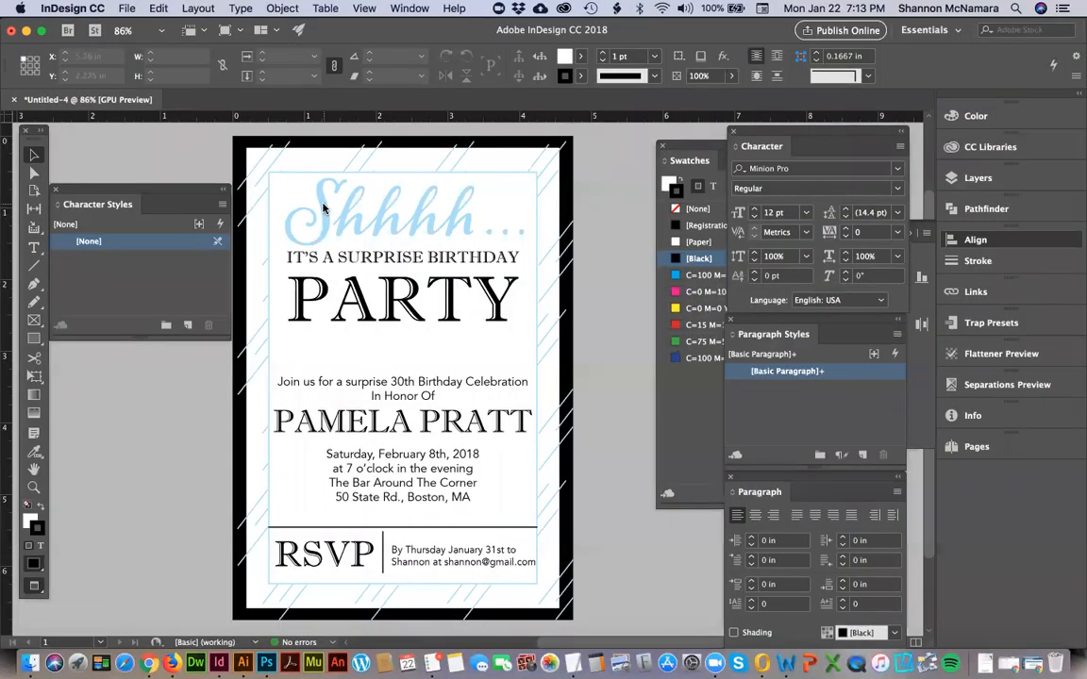
key("super+Tab")
key("space")
left_click_drag(599, 265, 415, 281)
key("super+0")
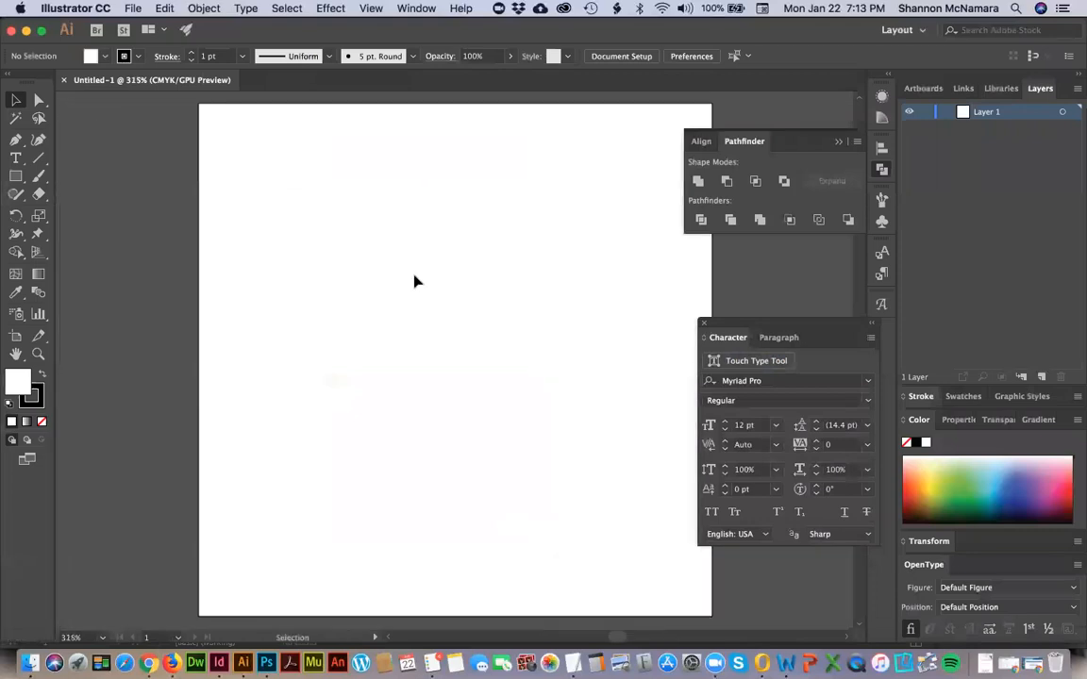
Activate the Type tool, check the font of the letter P in "PARTY" in InDesign, and return to the Illustrator document.
key("t")
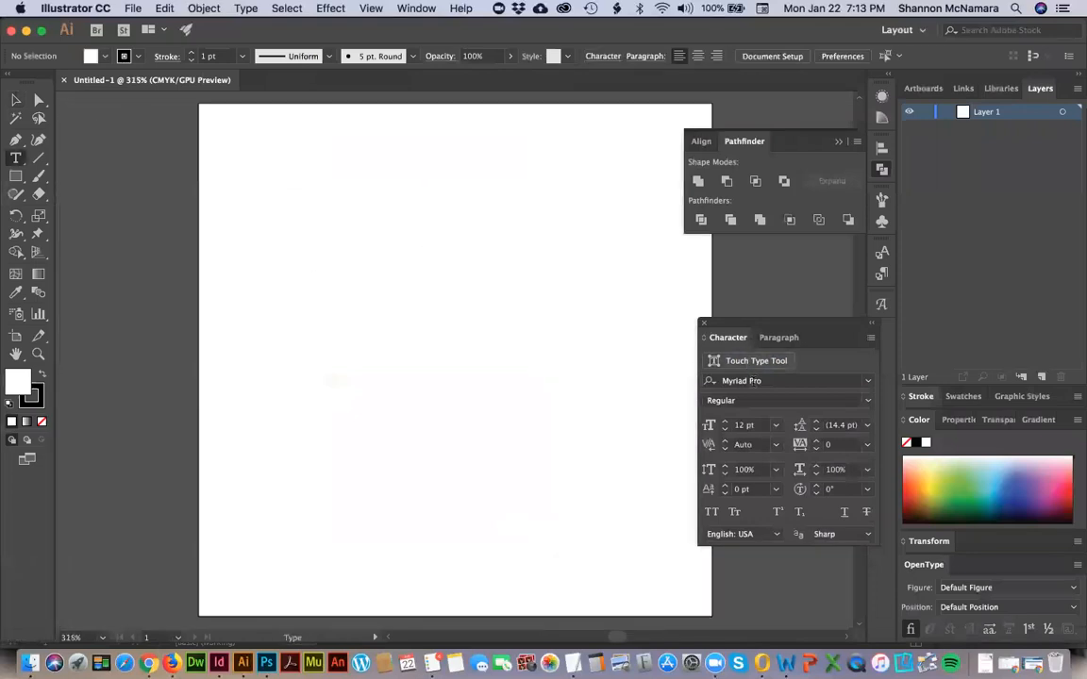
key("super+Tab")
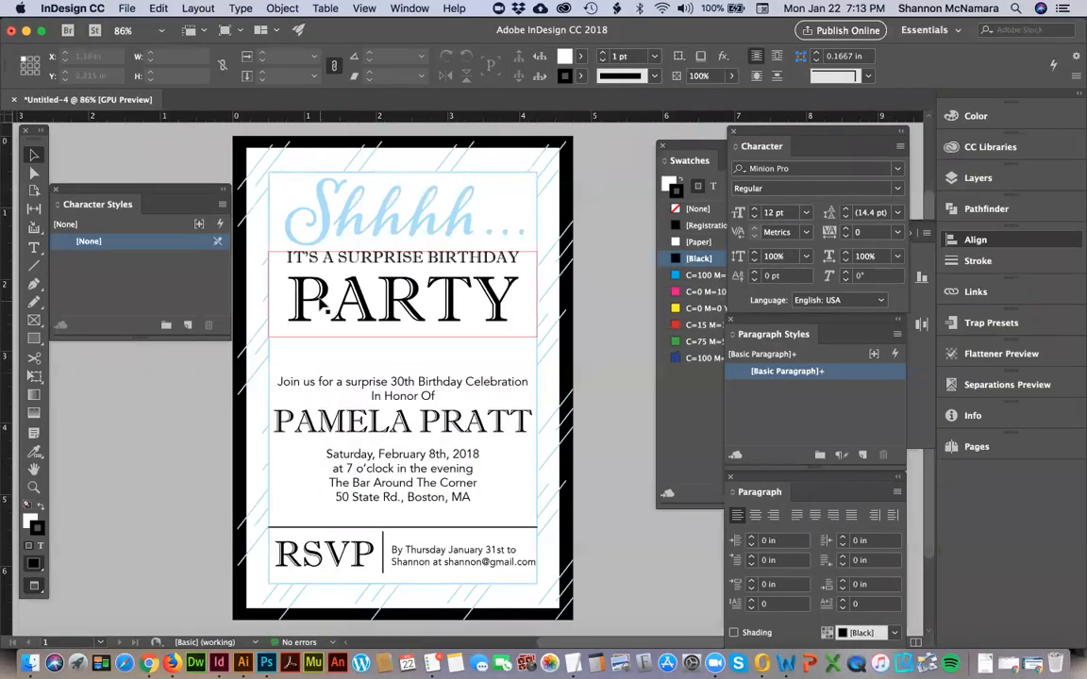
left_click(320, 301)
double_click(320, 302)
left_click_drag(321, 299, 299, 291)
key("super+c")
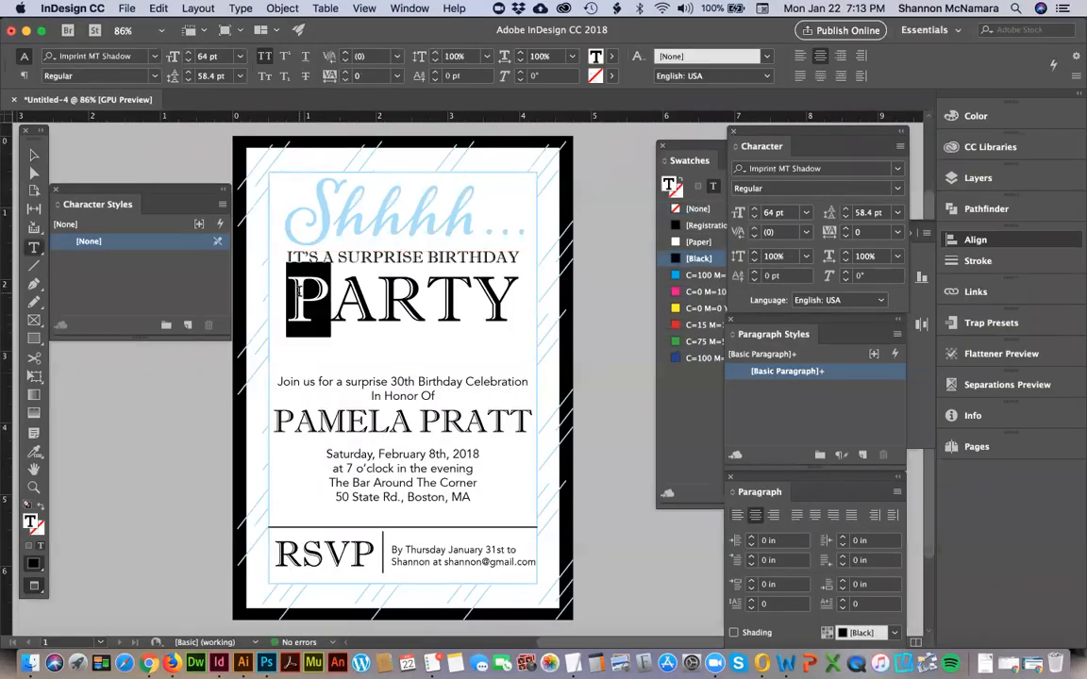
key("super+Tab")
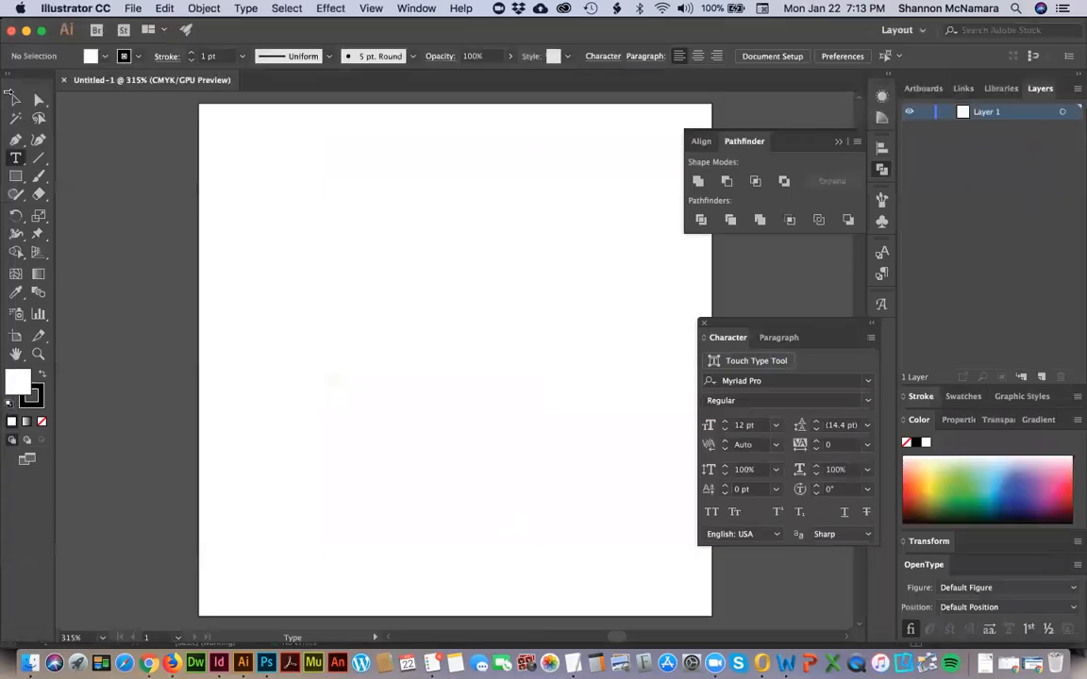
Paste the copied letter P as a new point type object near the artboard's top and set its font to Imprint MT Shadow.
left_click(361, 241)
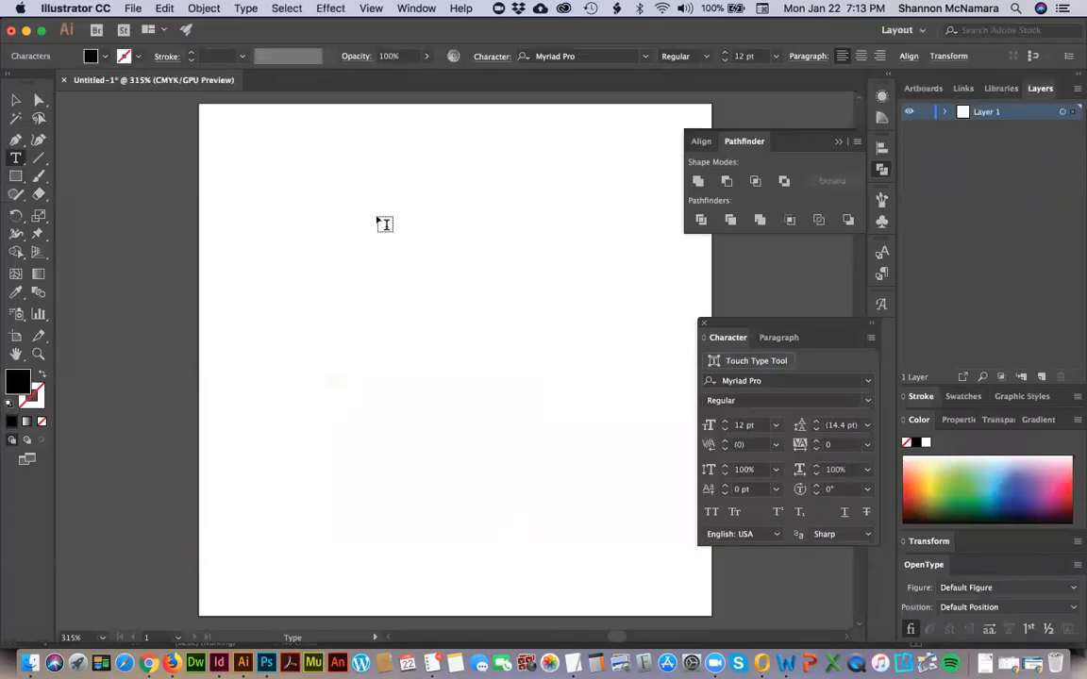
key("super+v")
left_click(771, 380)
type("imp")
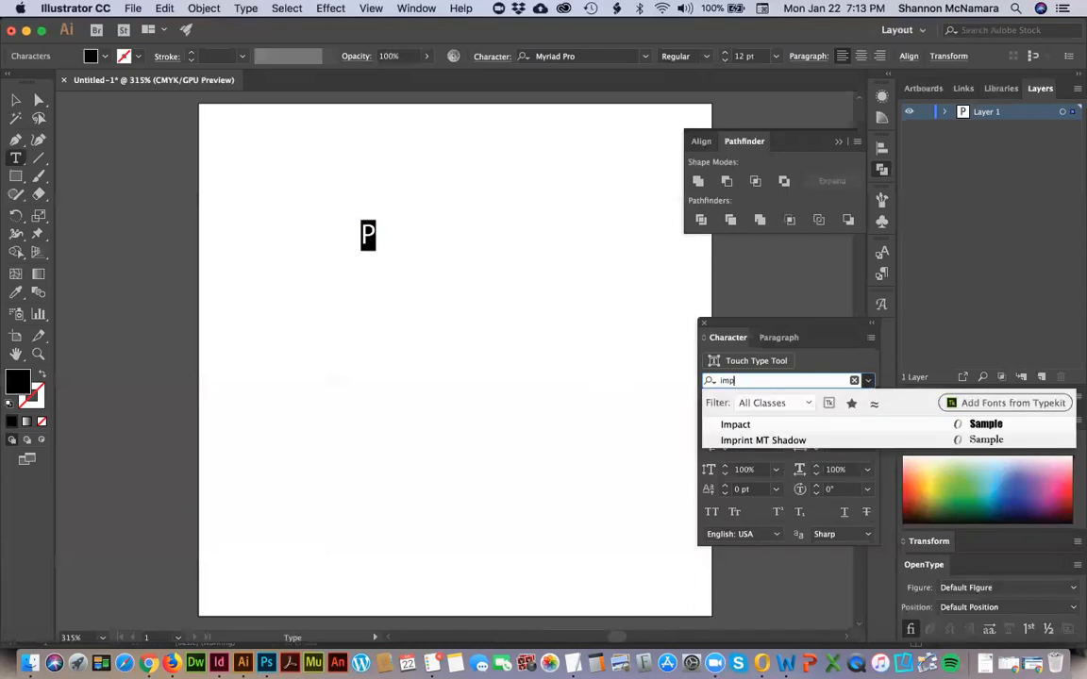
left_click(765, 440)
Enlarge the letter P to 52 pt and leave text editing with the whole type object selected.
key("super+shift+period")
key("super+shift+period")
key("super+shift+period")
key("super+shift+period")
key("super+shift+period")
key("super+shift+period")
key("super+shift+period")
key("super+shift+period")
key("super+shift+period")
key("super+shift+period")
key("super+shift+period")
key("super+shift+period")
key("super+shift+period")
key("super+shift+period")
key("super+shift+period")
key("super+shift+period")
key("super+shift+period")
key("super+shift+period")
key("super+shift+period")
key("super+shift+period")
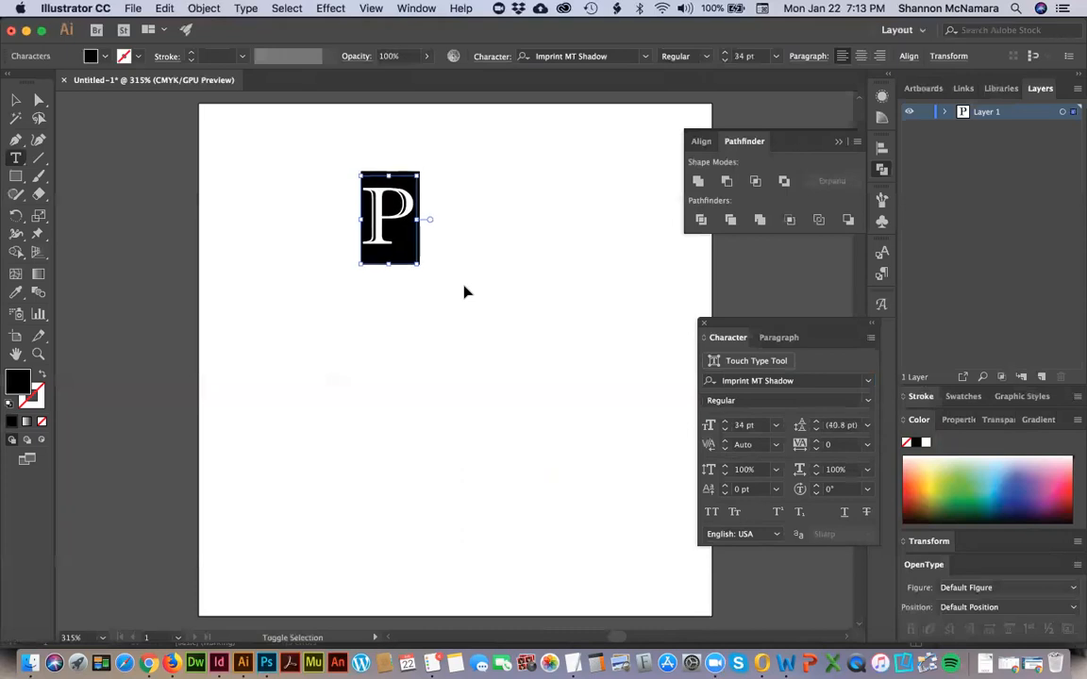
left_click(16, 99)
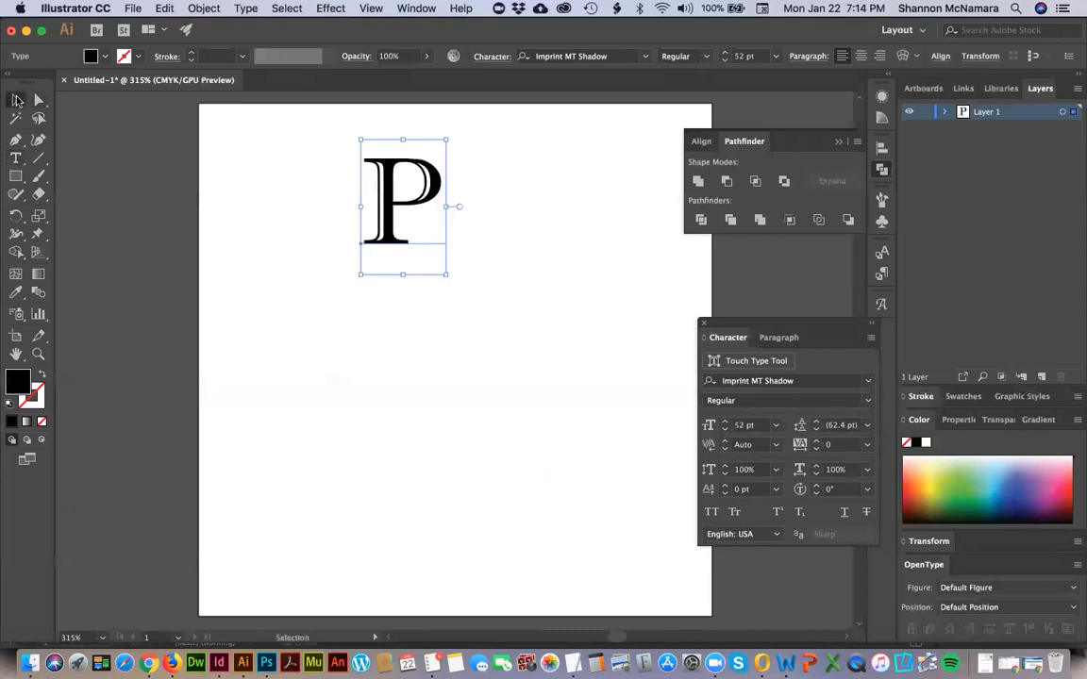
Duplicate the P, rotate the copy 90°, and place it to the left with its base meeting the original's lower-left corner.
left_click(394, 243, "shift")
left_click(393, 242, "shift")
left_click_drag(392, 242, 480, 236)
key("r")
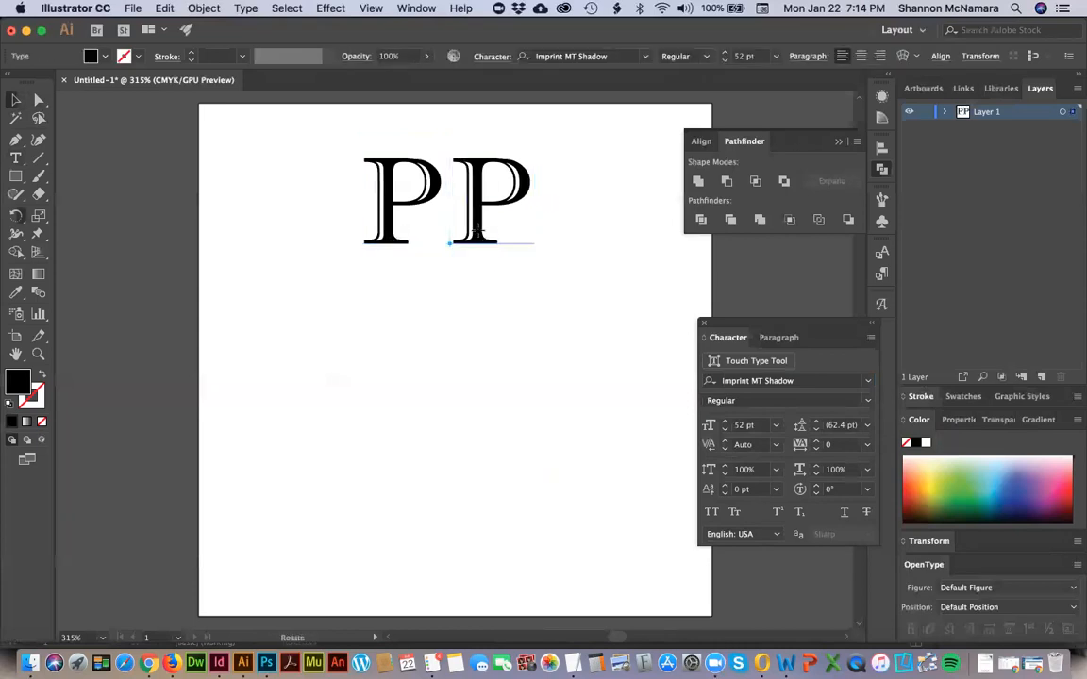
key("Return")
type("90")
key("Return")
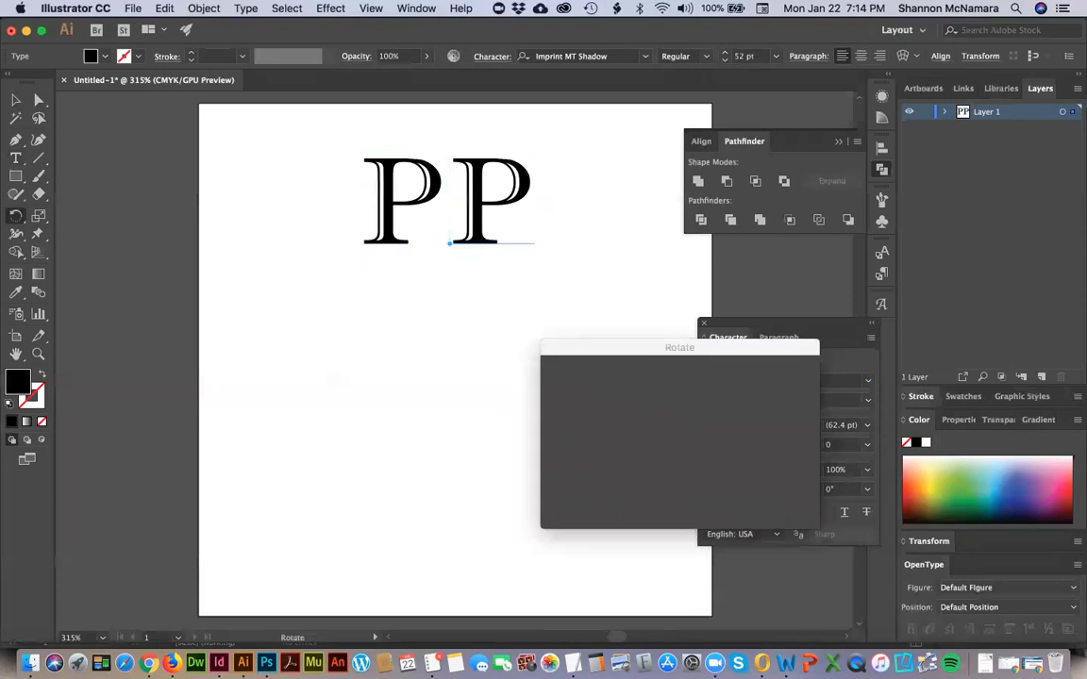
key("v")
left_click_drag(431, 214, 346, 259)
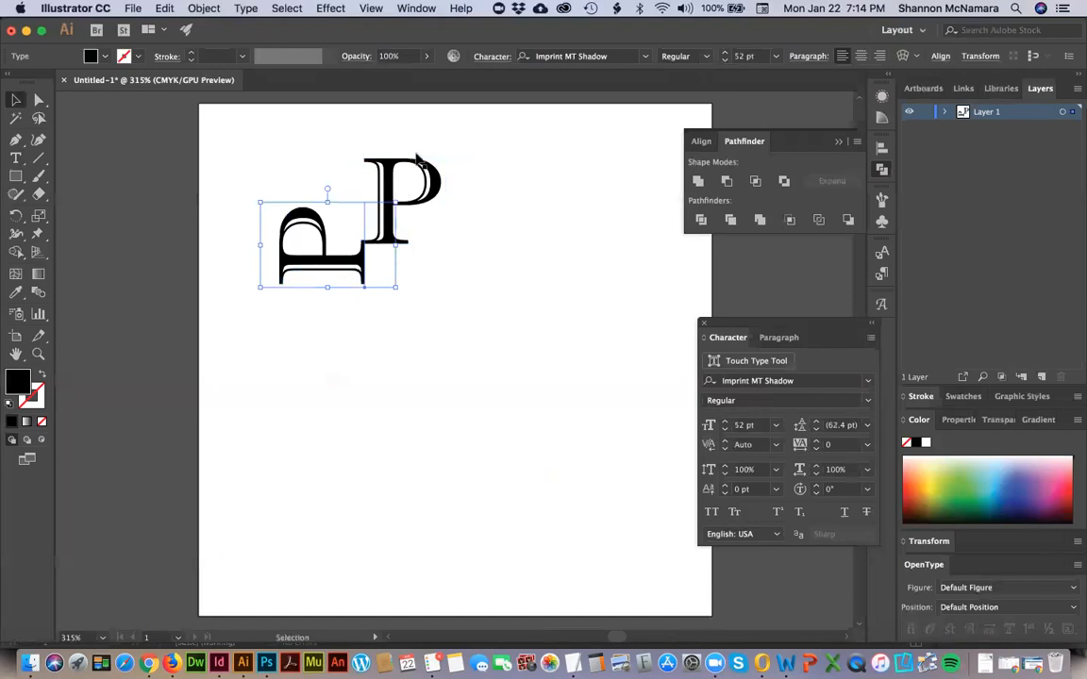
Duplicate the upright P, rotate the copy 180°, and place it below the original so it continues around a central square.
left_click(432, 187)
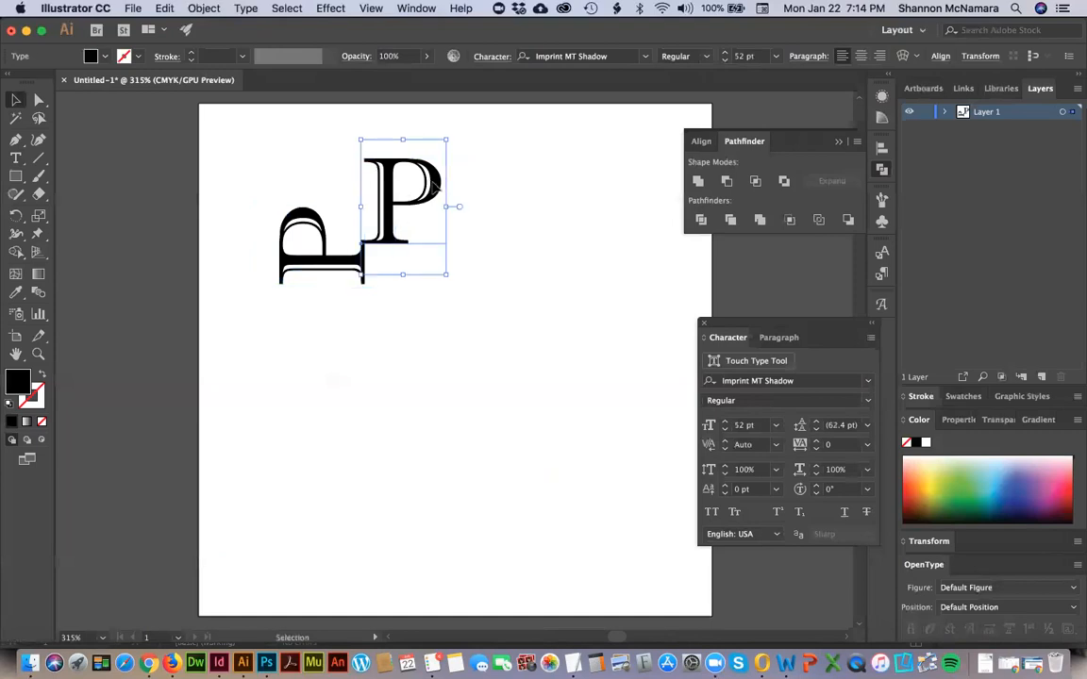
left_click(462, 175)
left_click_drag(388, 177, 515, 195)
key("r")
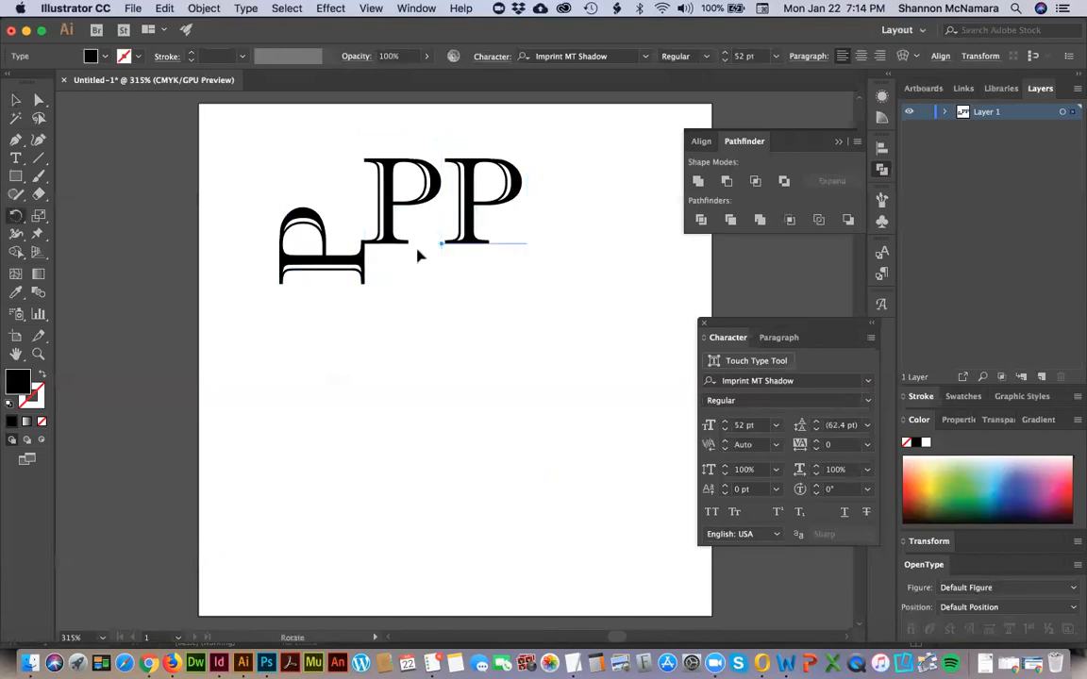
key("Return")
type("18")
key("Return")
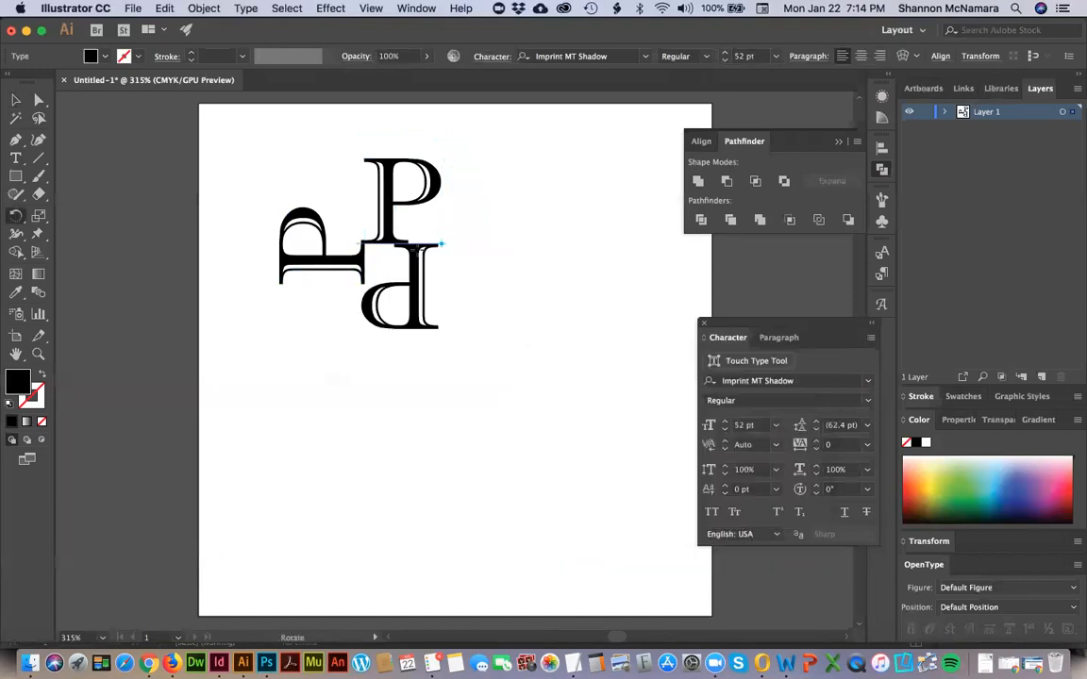
key("v")
left_click_drag(426, 264, 391, 307)
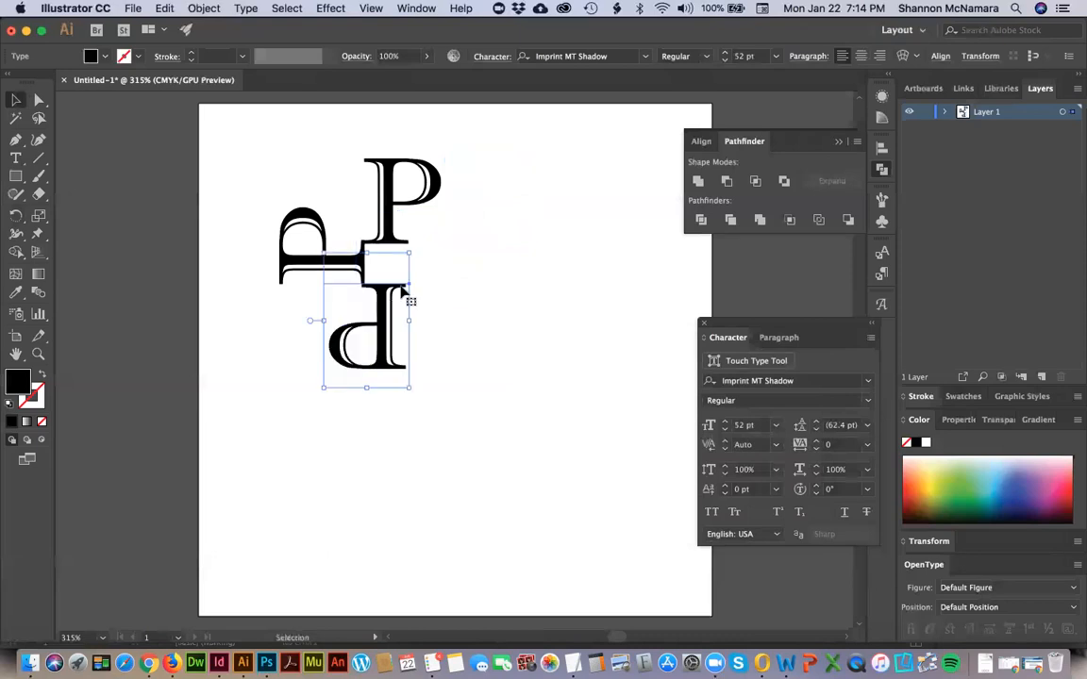
Duplicate the upright P, rotate the copy -90°, and place it on the right to close the pinwheel around the central square.
left_click(349, 237)
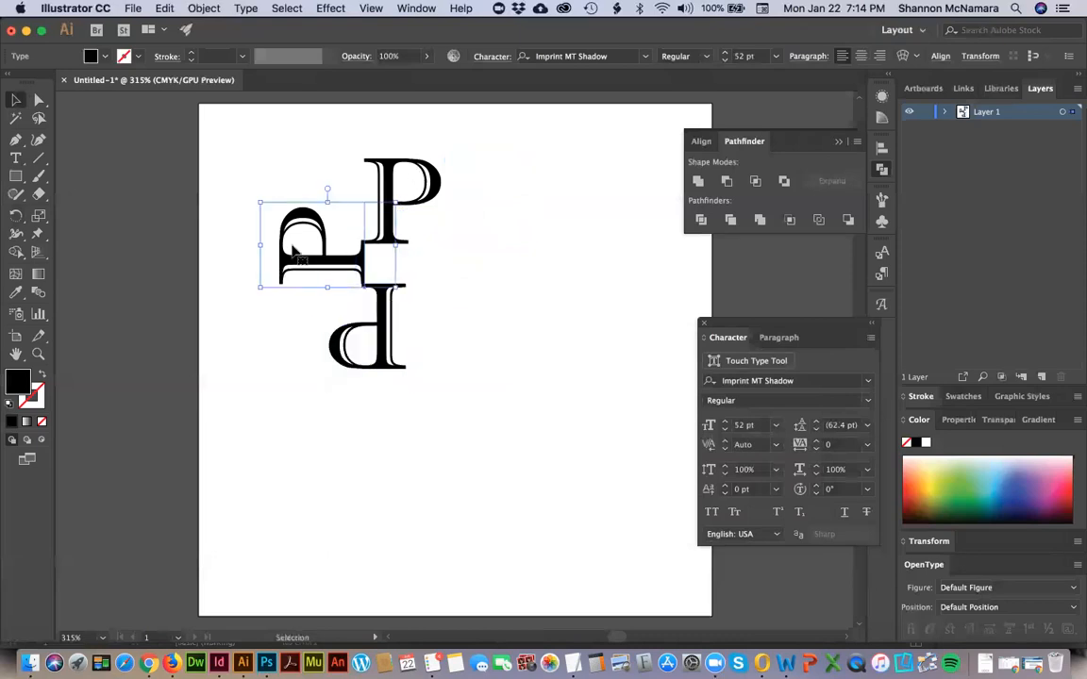
left_click(436, 195)
left_click_drag(436, 194, 518, 194)
key("r")
key("Return")
type("-90")
key("Return")
key("v")
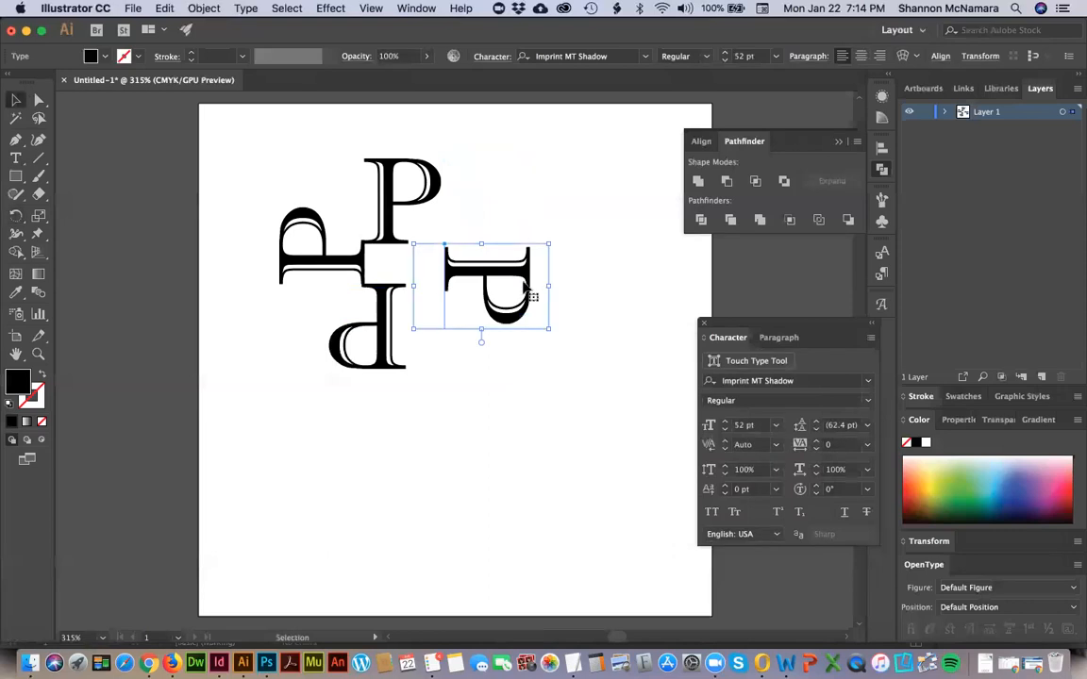
left_click_drag(472, 268, 434, 268)
left_click(583, 249)
Convert all four P letters to outlines.
key("z")
left_click_drag(319, 190, 515, 371)
key("v")
key("super+a")
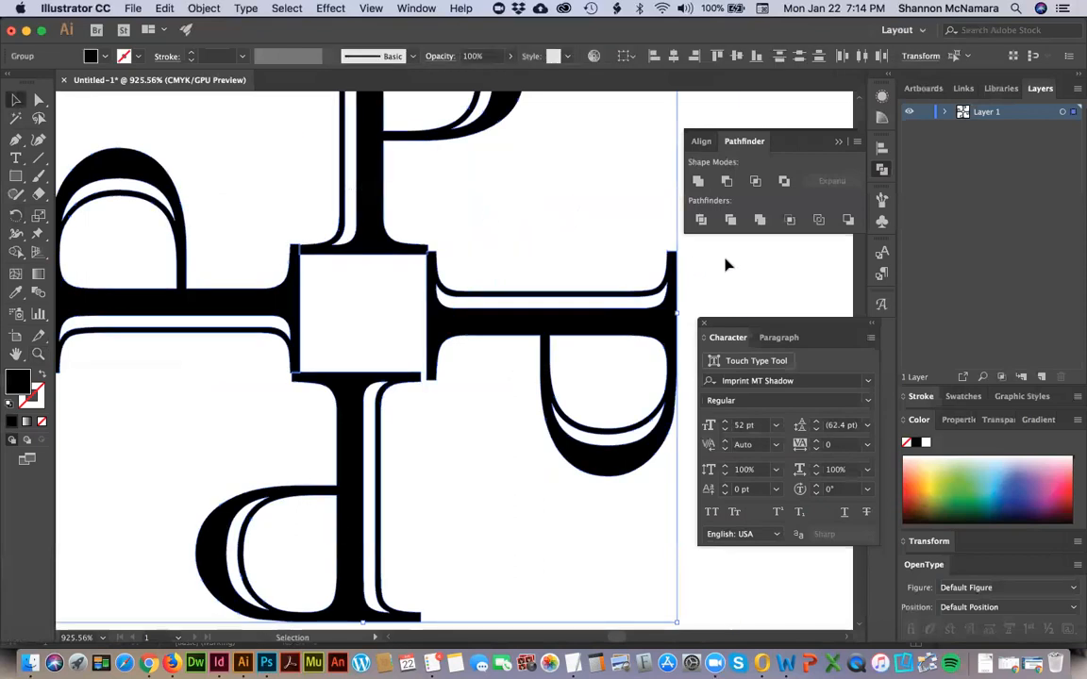
left_click(509, 356)
Show the artwork in Outline view, with the left P selected at the central square's upper-left corner.
key("z")
left_click_drag(270, 210, 340, 285)
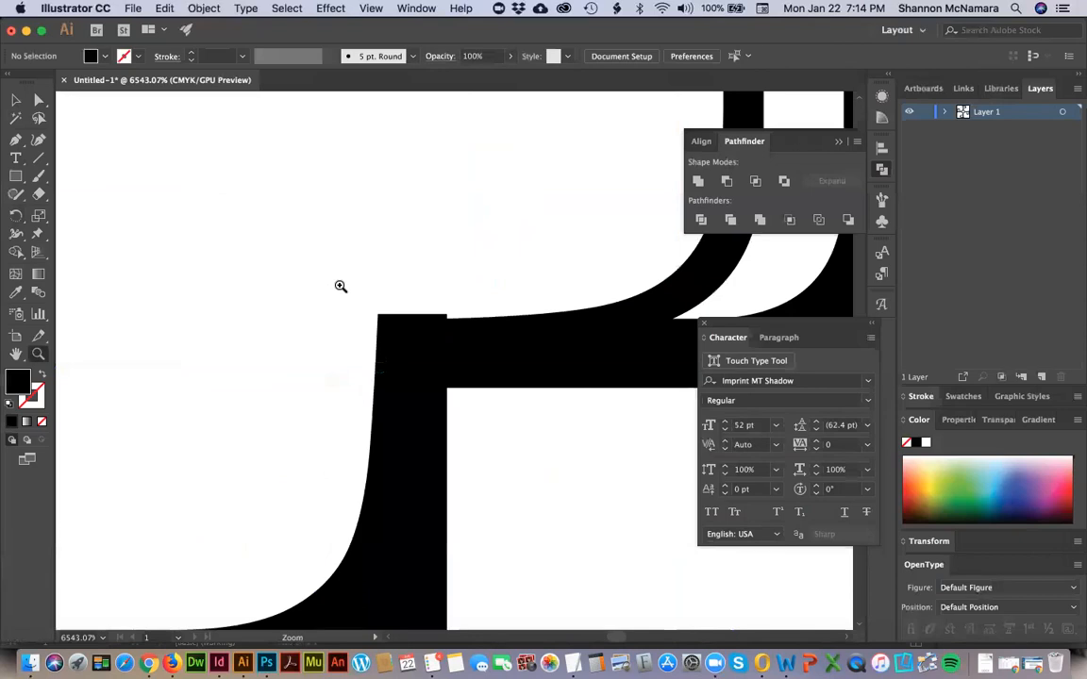
key("v")
left_click(412, 340)
key("super+y")
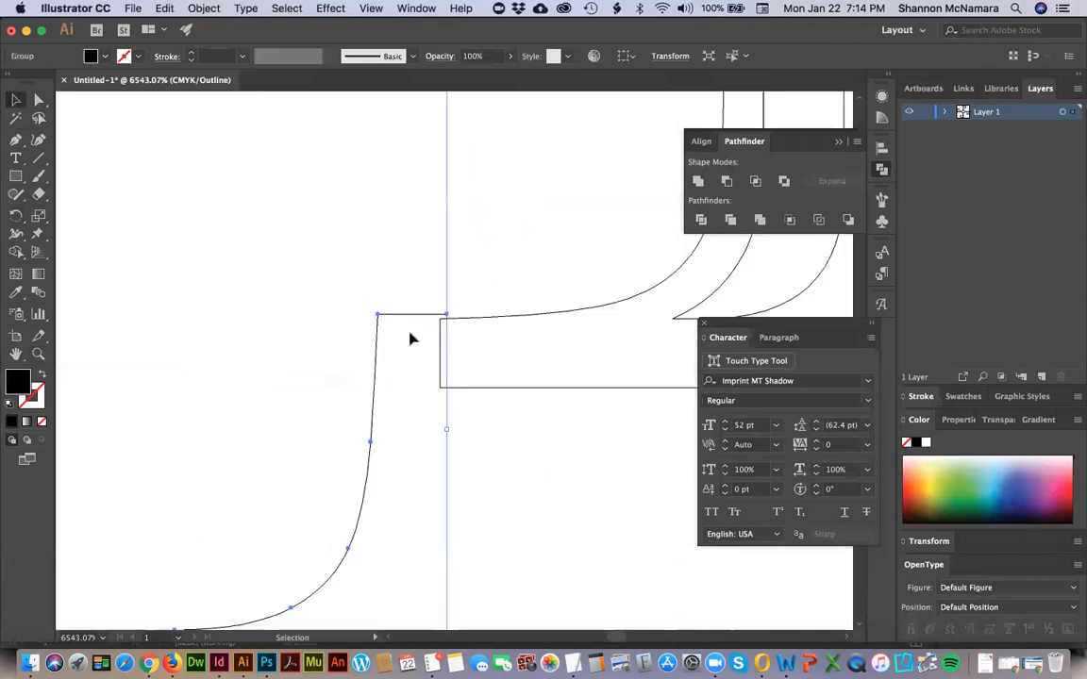
Move the left P slightly down so its serif end lines up with the top P's serif.
left_click(415, 325)
left_click(415, 319)
left_click_drag(417, 319, 417, 324)
left_click(572, 457)
Move the right P up so its serif end lines up with the top P's serif at the square's upper-right corner.
key("space")
left_click_drag(489, 336, 229, 341)
scroll(228, 340, "right", 10)
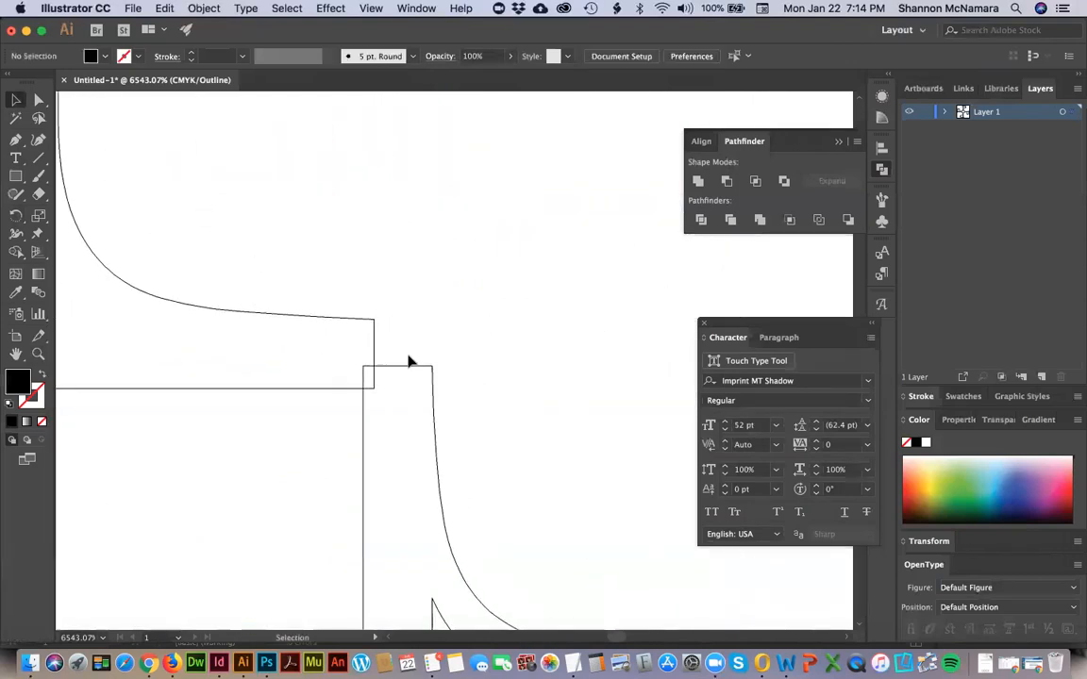
left_click_drag(404, 371, 394, 317)
key("super+shift+a")
Examine at high magnification how the top P's serif meets the left and right letters at the upper corners.
scroll(213, 454, "left", 12)
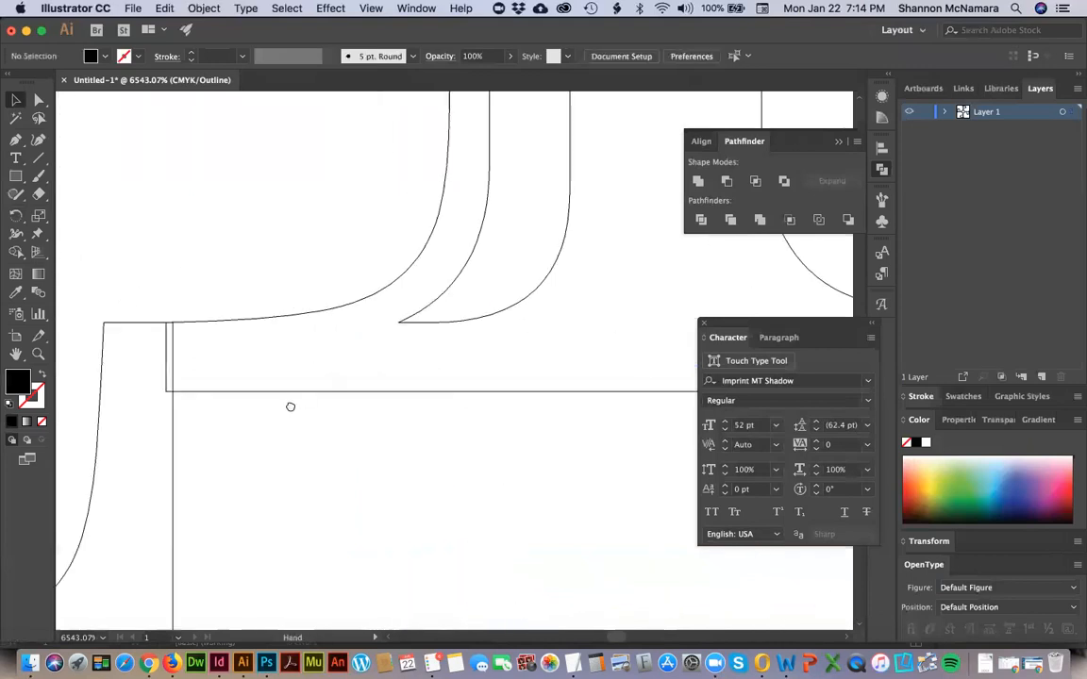
left_click_drag(329, 401, 149, 397)
left_click_drag(557, 361, 147, 385)
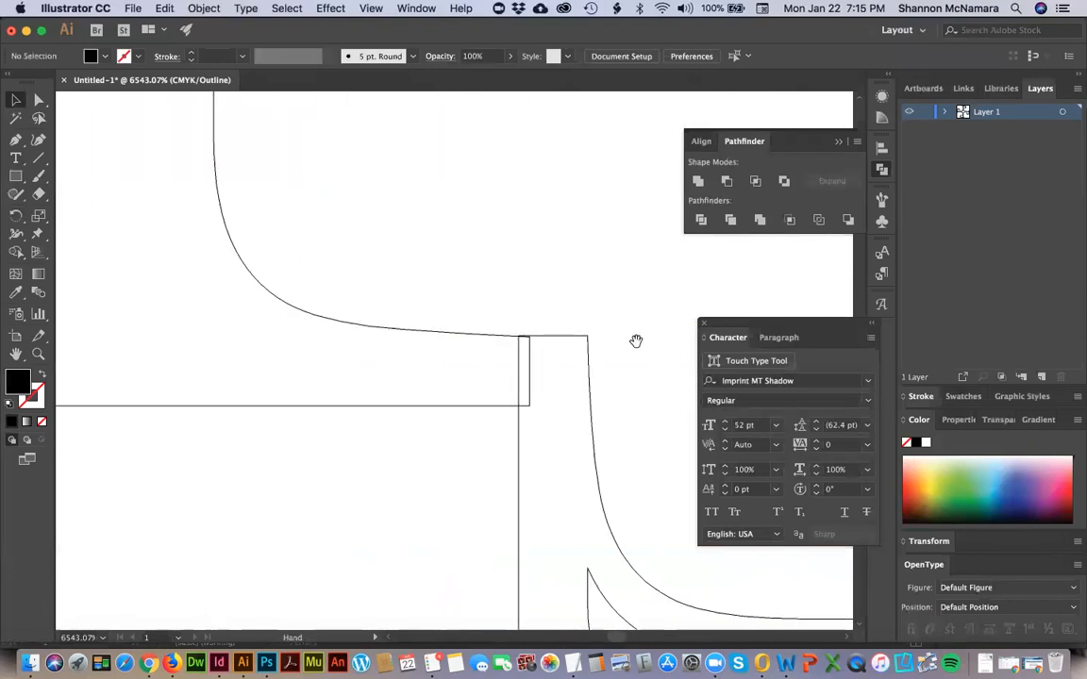
left_click_drag(544, 341, 536, 344)
left_click(519, 316)
key("z")
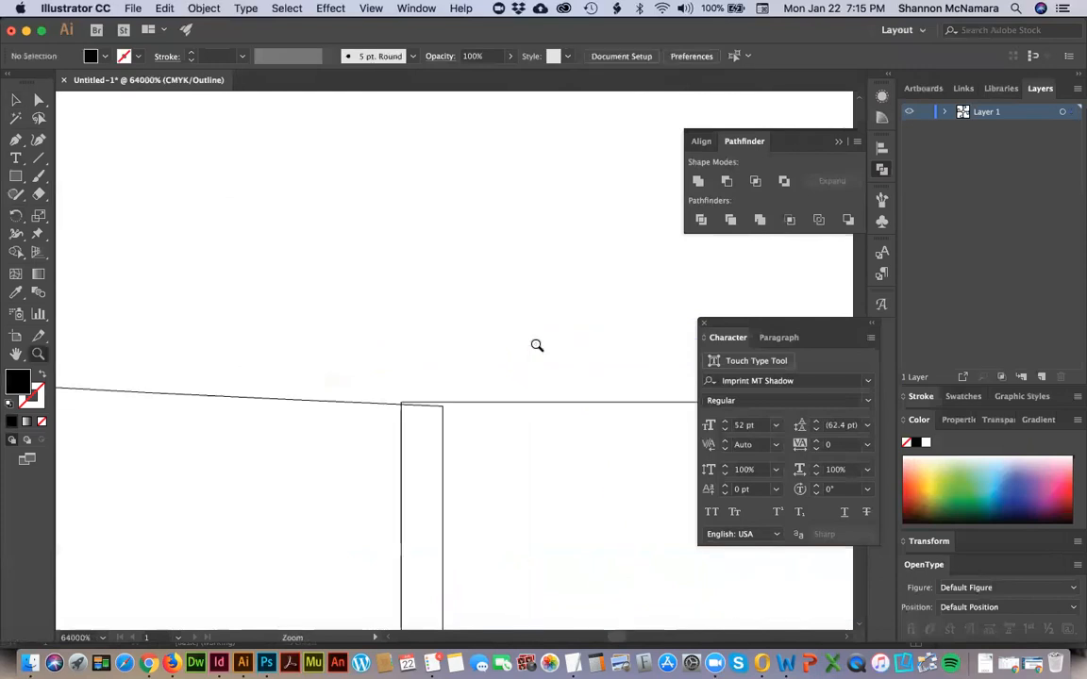
key("v")
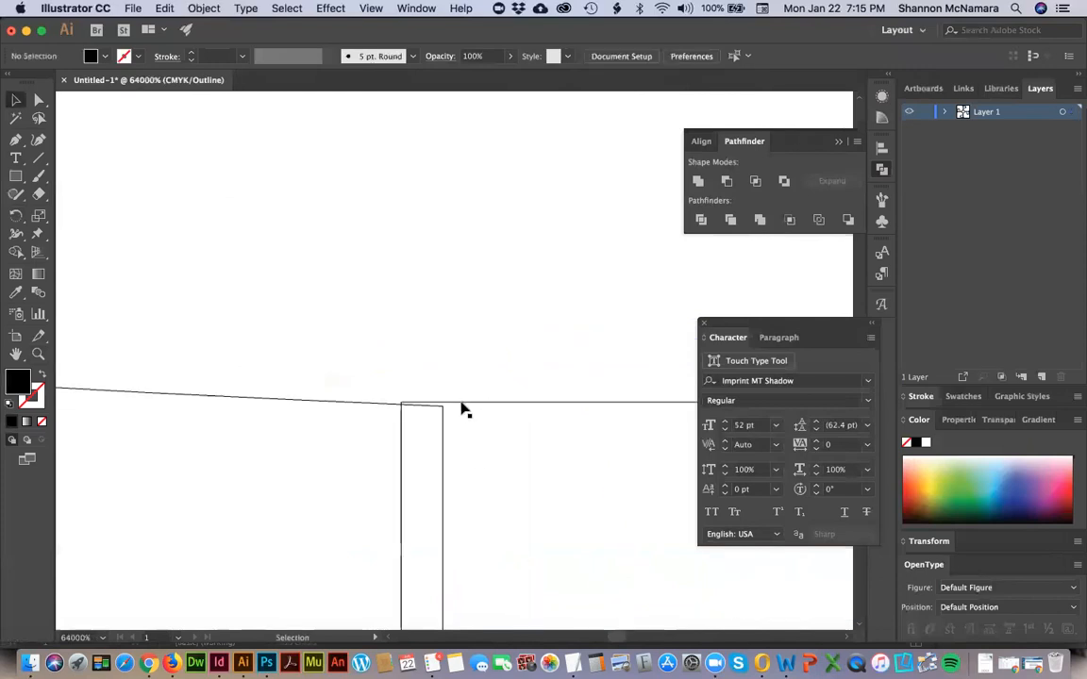
left_click(462, 408)
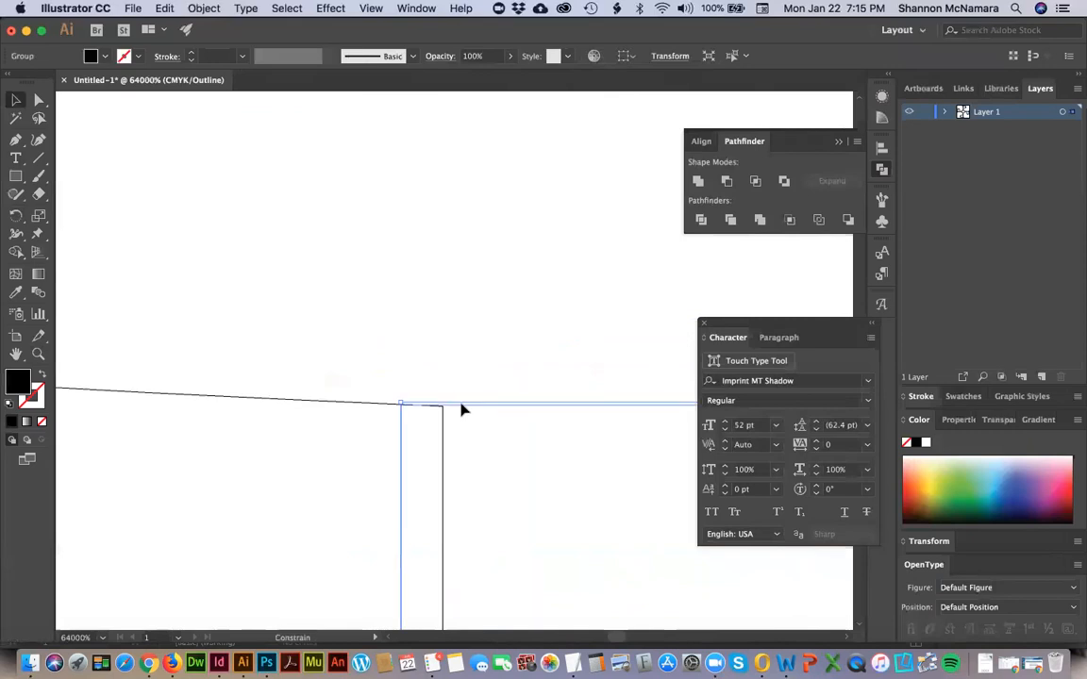
left_click(453, 378)
scroll(453, 377, "down", 10, "alt")
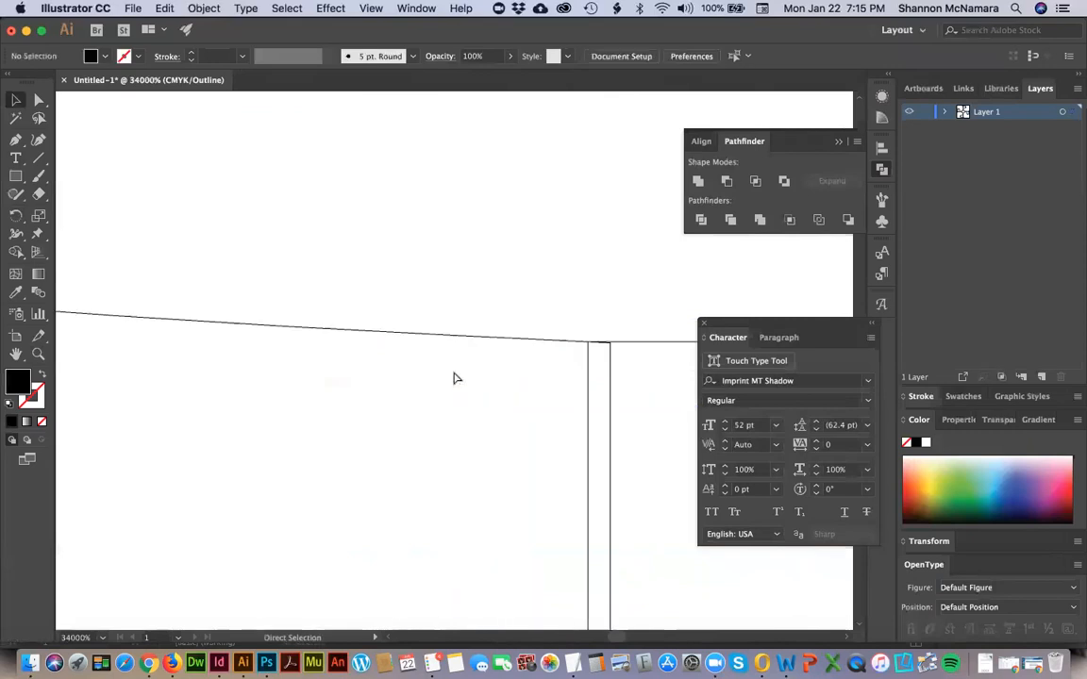
Examine the remaining serif junctions around the central square, including the gap between the left and bottom P, and return to the full artboard.
left_click_drag(469, 509, 499, 246)
left_click_drag(413, 576, 380, 248)
left_click_drag(385, 387, 480, 294)
left_click(396, 289)
left_click(230, 259)
key("space")
left_click_drag(229, 260, 498, 333)
left_click_drag(318, 379, 29, 465)
left_click_drag(370, 221, 417, 632)
left_click_drag(518, 301, 722, 274)
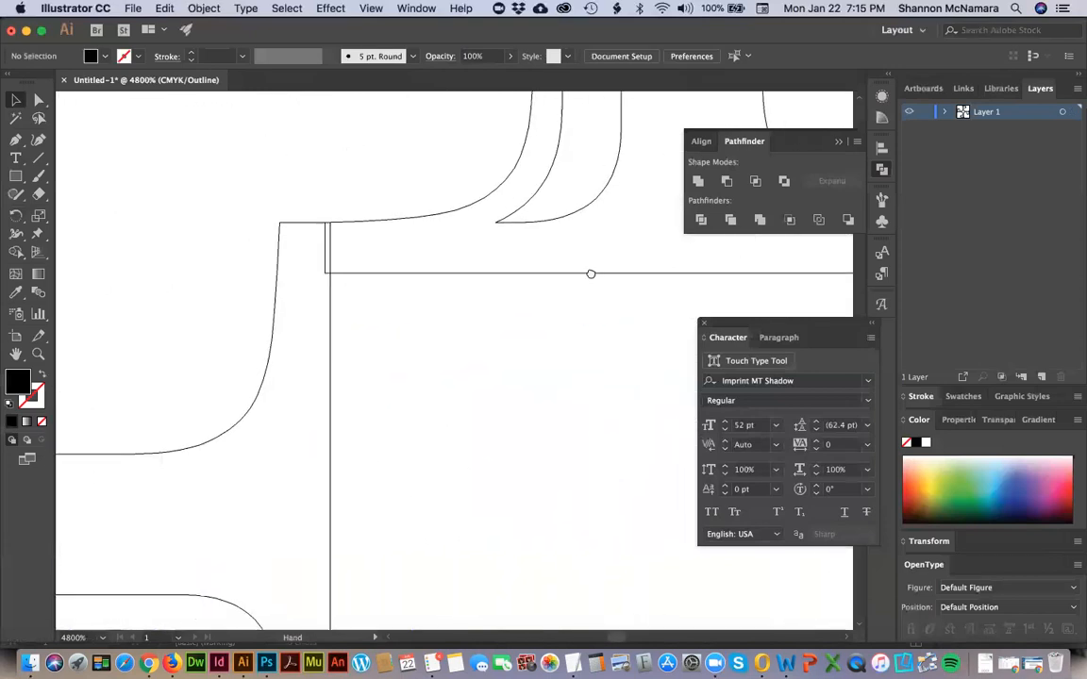
left_click(329, 332)
key("space")
left_click_drag(390, 449, 354, 180)
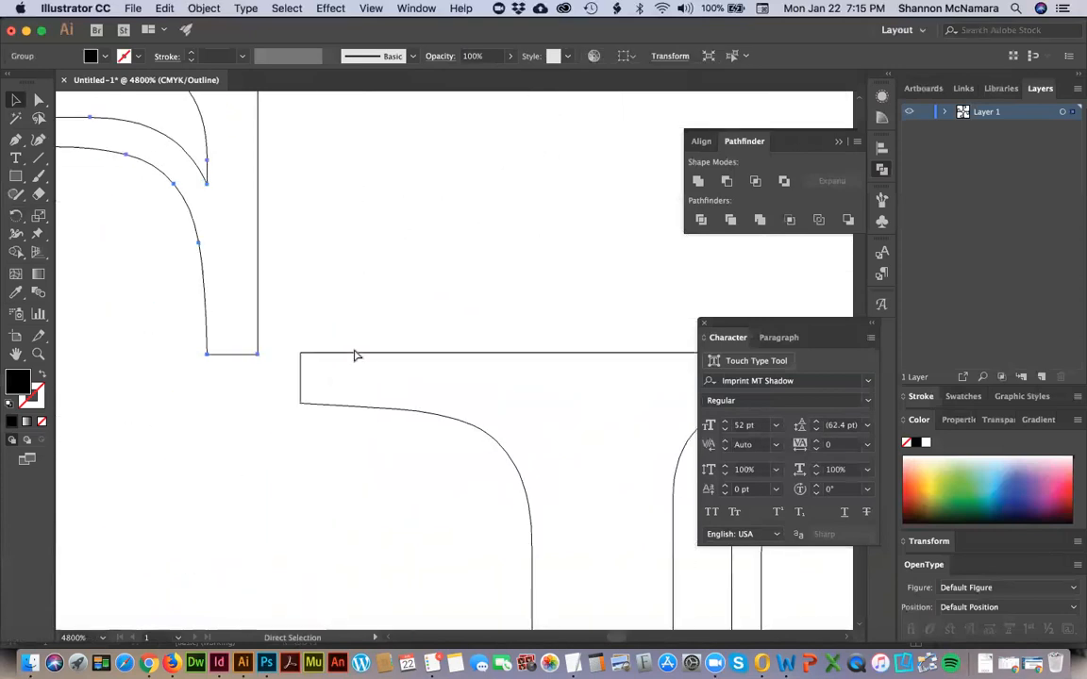
key("super+0")
left_click(509, 378)
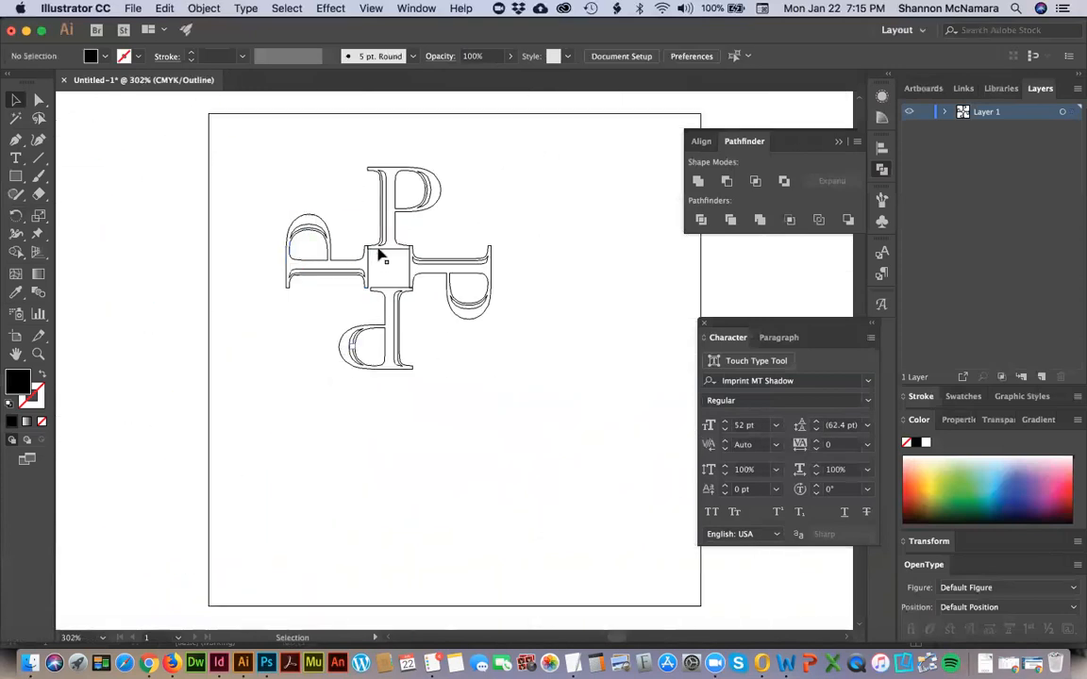
Try to centre the top and bottom P letters horizontally relative to the selection, and undo the alignment.
left_click(378, 252)
left_click(388, 293, "shift")
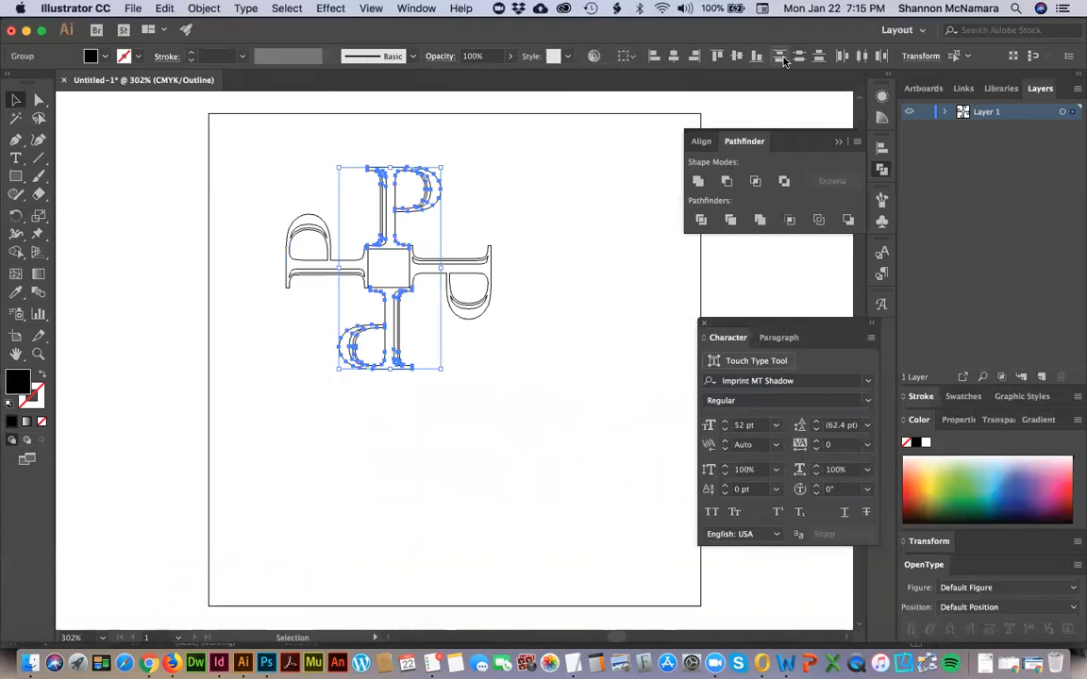
left_click(673, 56)
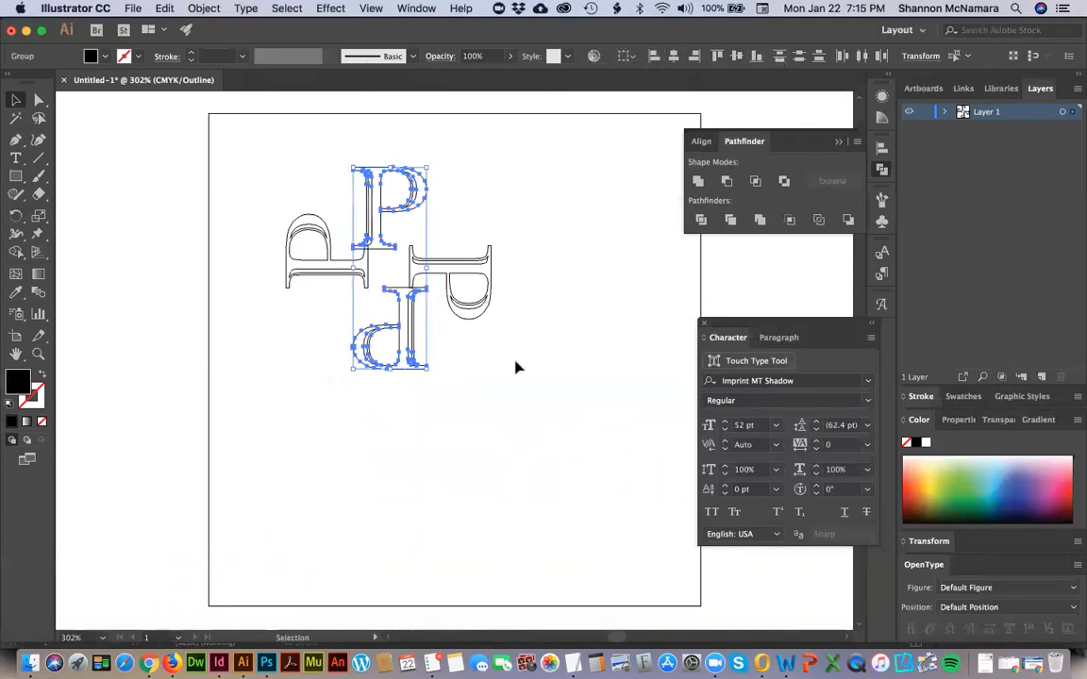
key("super+z")
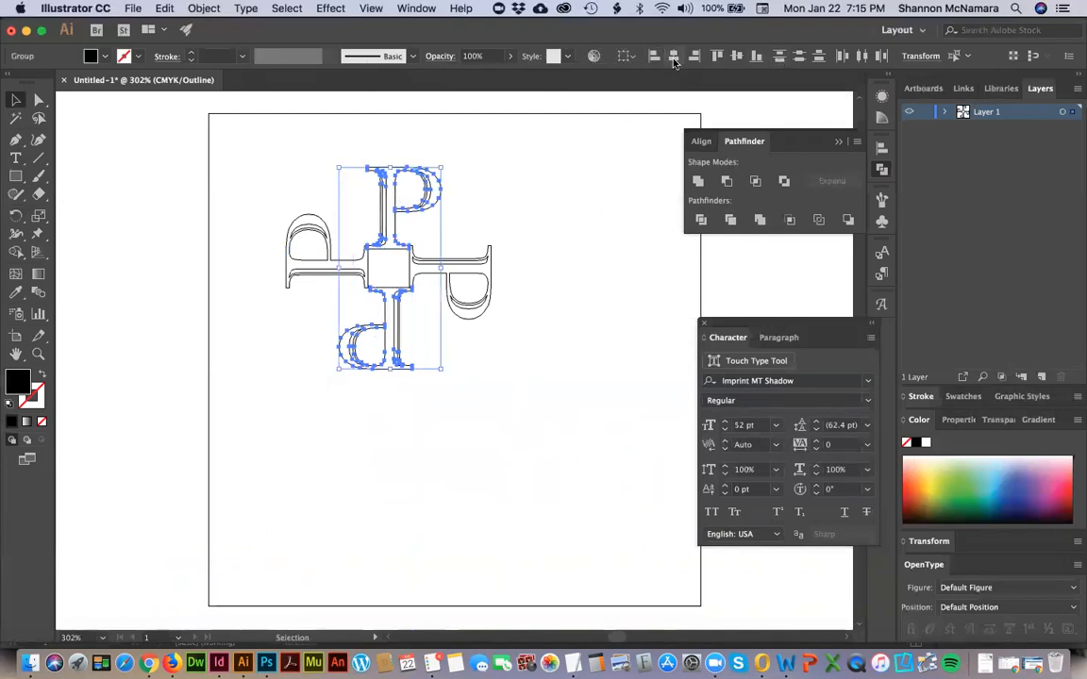
Try to centre the top P horizontally on the bottom P as key object, undo the alignment, and deselect.
left_click(623, 57)
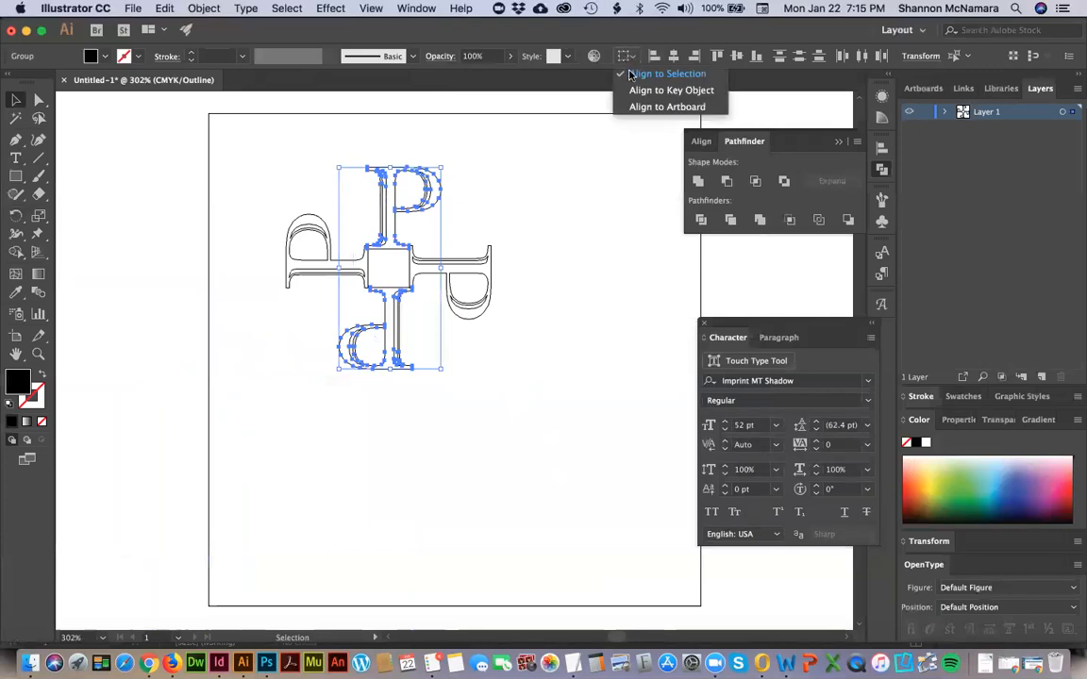
left_click(639, 90)
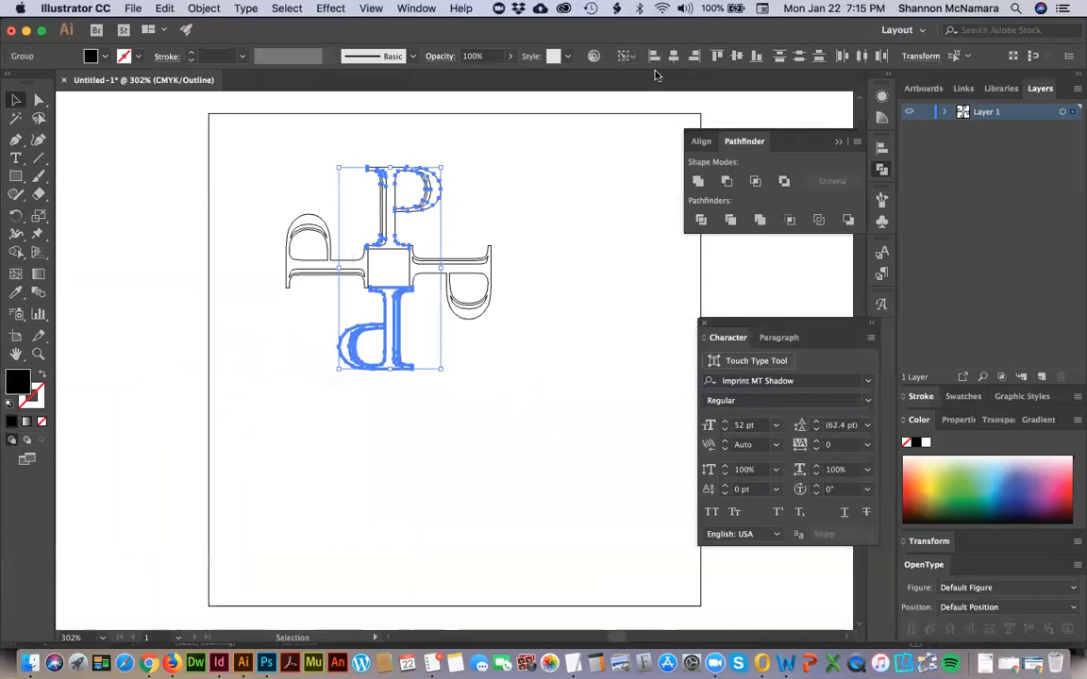
left_click(673, 60)
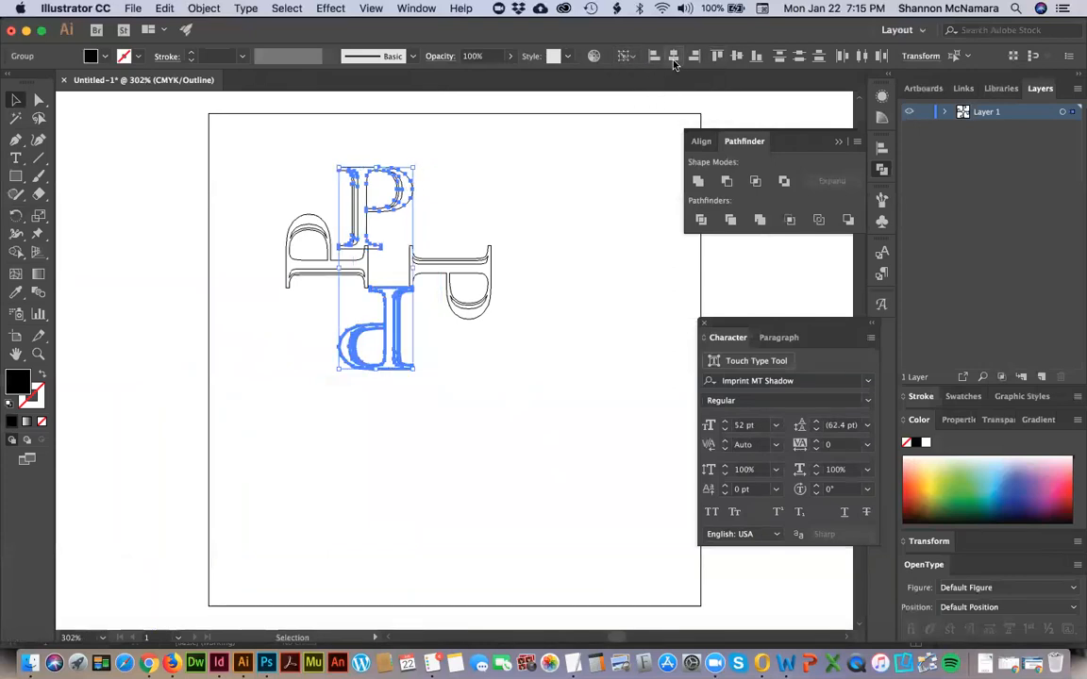
key("super+z")
left_click(527, 146)
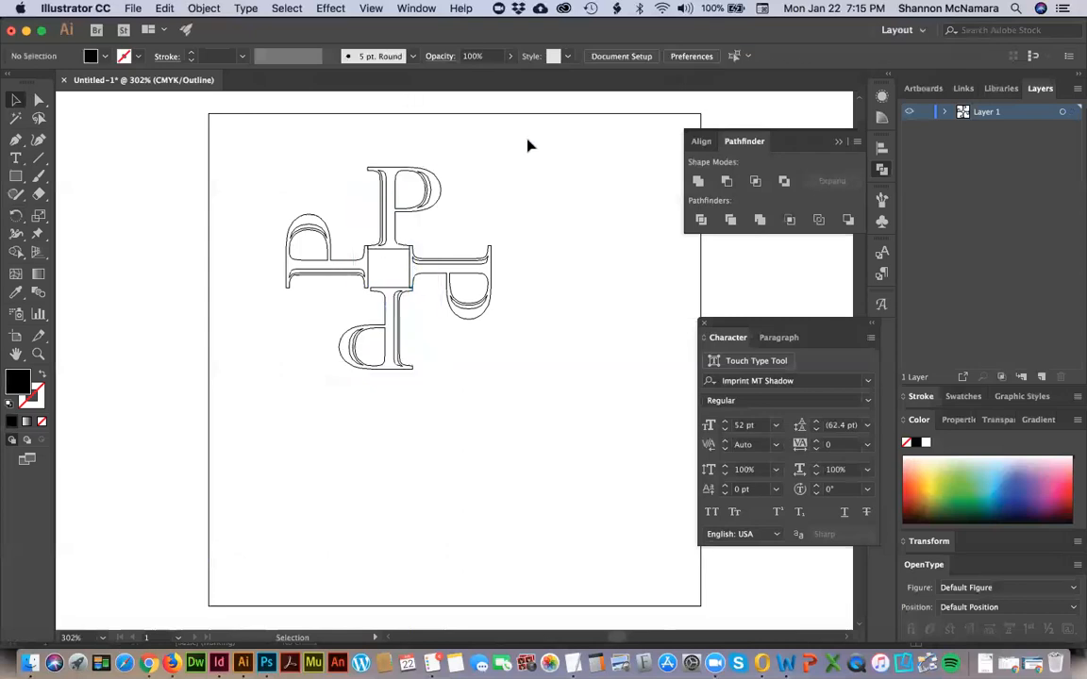
Move the bottom P left to close the gap between its serif and the left P at the central square's lower corner.
key("z")
left_click_drag(351, 160, 423, 374)
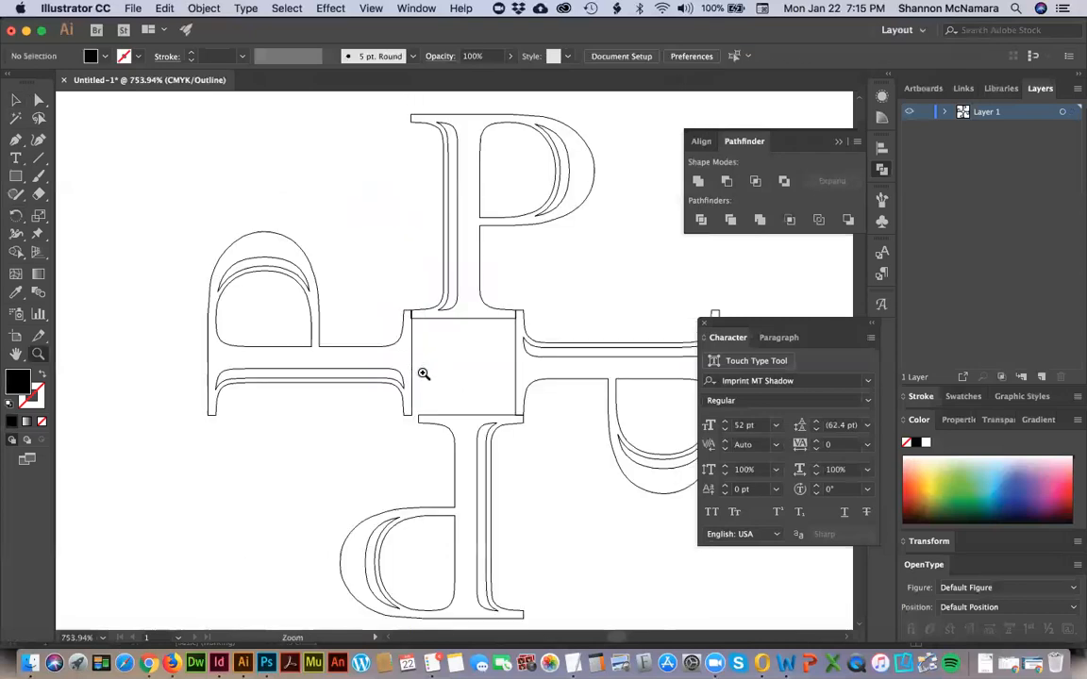
key("v")
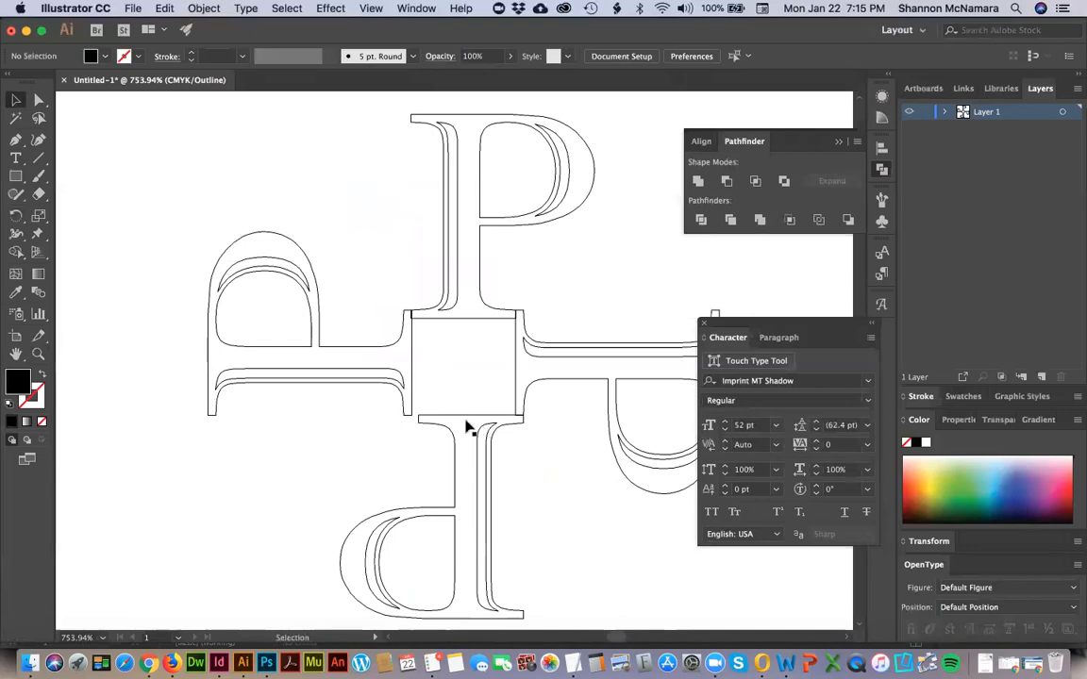
key("z")
left_click_drag(361, 387, 467, 454)
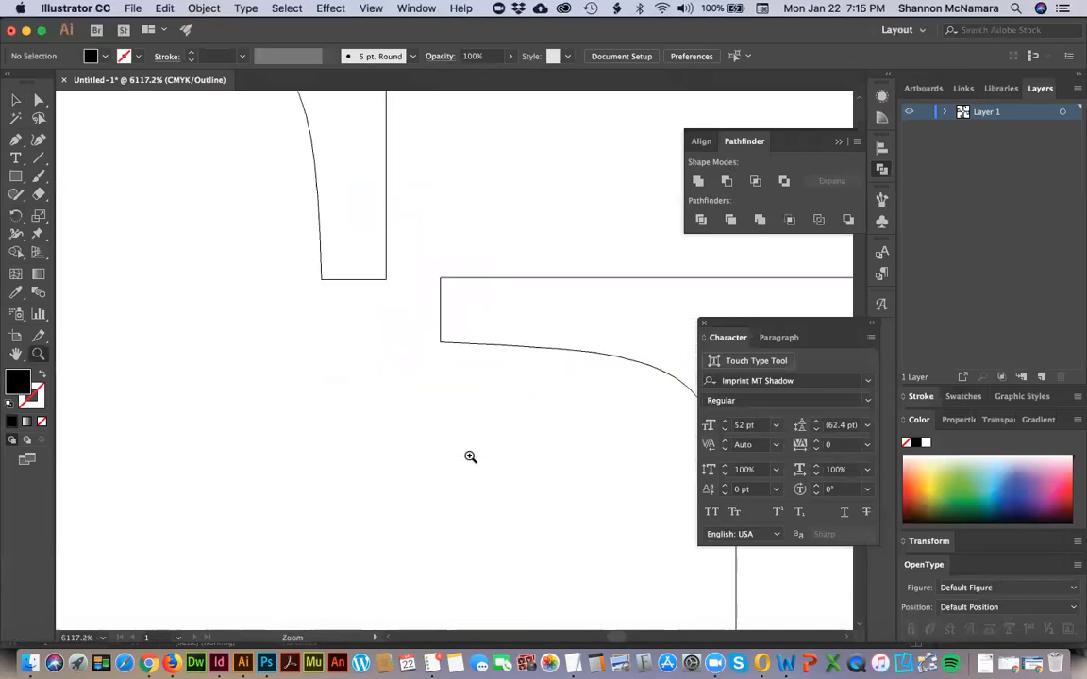
key("v")
key("space")
left_click_drag(608, 244, 188, 293)
left_click(442, 326)
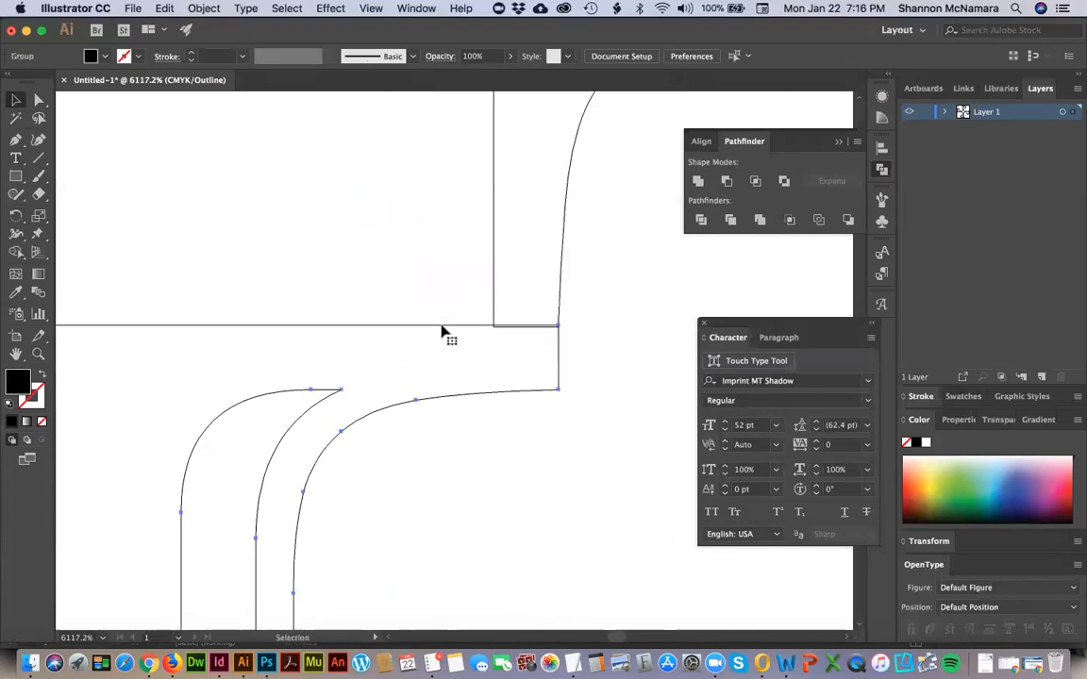
left_click_drag(441, 330, 402, 332)
Move the bottom P up until its serif overlaps both side letters' serif ends, and nudge it slightly left.
key("space")
left_click_drag(344, 299, 668, 316)
left_click_drag(322, 308, 305, 240)
left_click(390, 208)
mouse_move(544, 317)
left_mouse_down()
mouse_move(55, 348)
mouse_move(386, 320)
mouse_move(535, 321)
mouse_move(552, 311)
left_mouse_up()
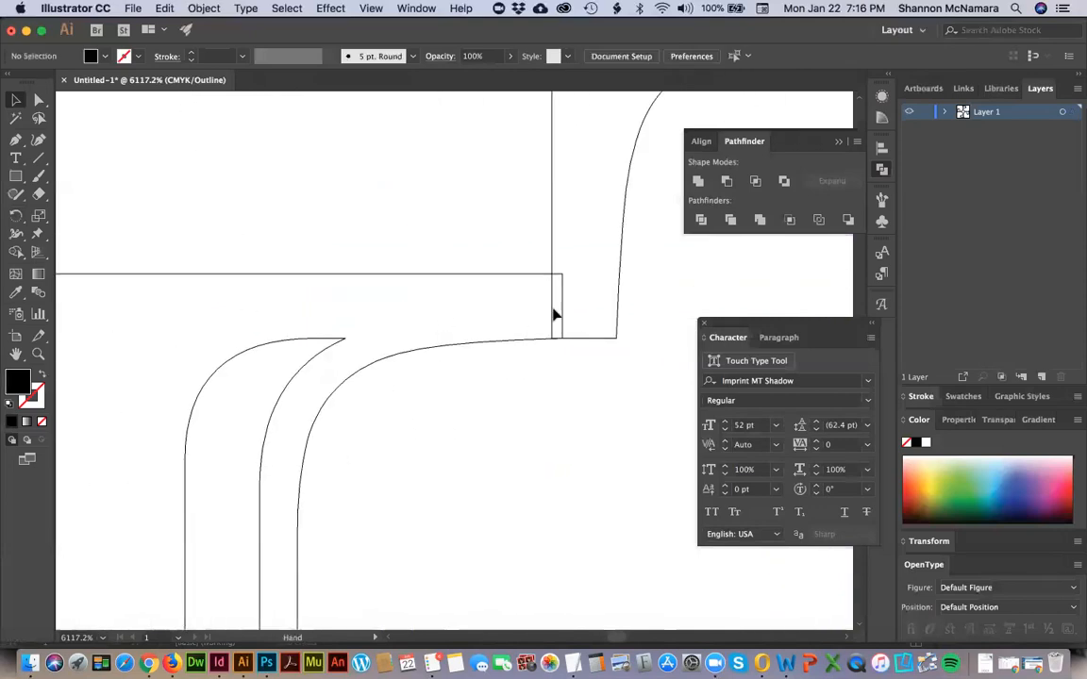
left_click(561, 307)
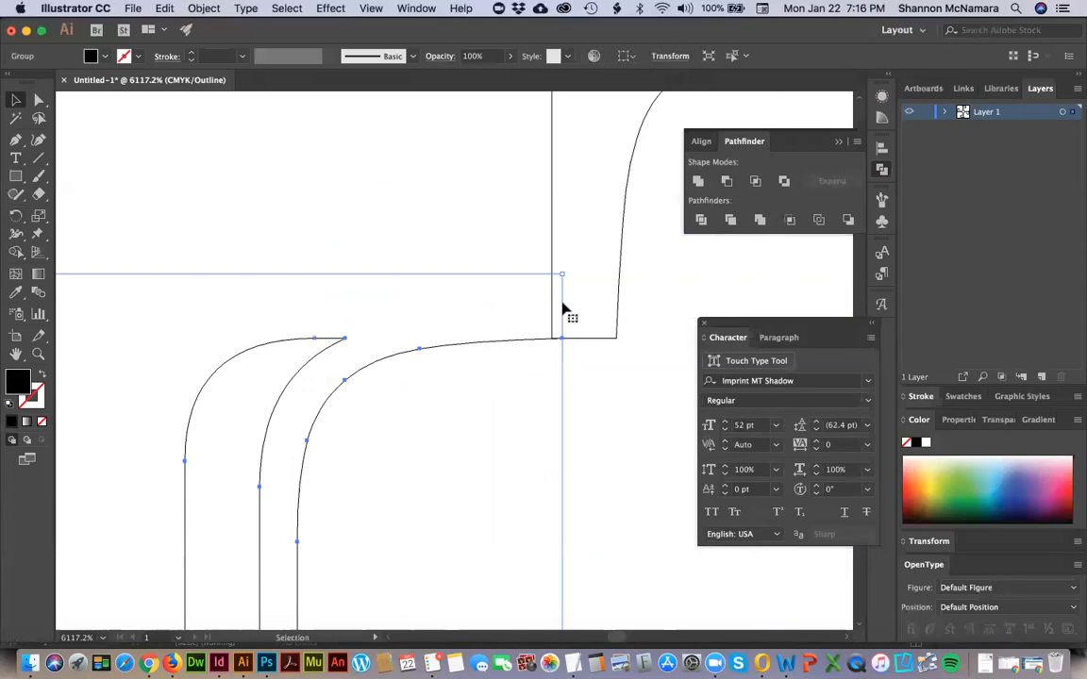
key("Left")
Fine-tune the bottom P's position against the right P's serif end at maximum magnification, and deselect it.
left_click(548, 273)
key("z")
left_click_drag(460, 250, 587, 389)
key("v")
key("space")
left_click_drag(553, 307, 336, 149)
mouse_move(311, 302)
left_mouse_down()
mouse_move(459, 301)
mouse_move(474, 359)
left_mouse_up()
left_click(471, 388)
key("z")
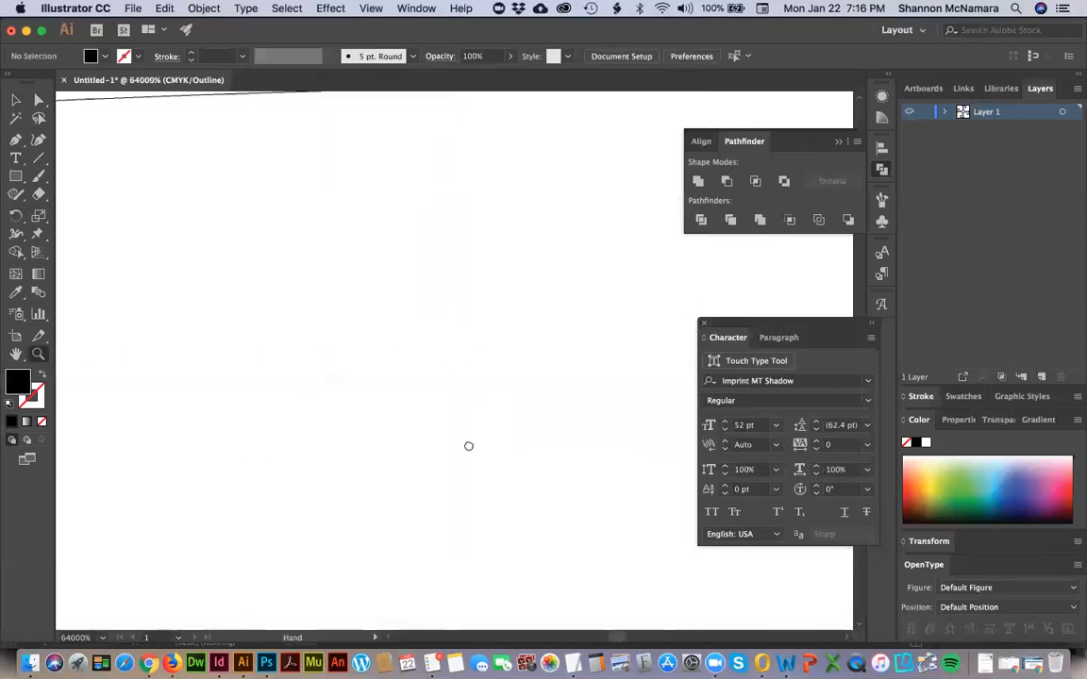
key("v")
left_click(541, 274)
left_click_drag(539, 264, 539, 267)
left_click(569, 371)
Examine the bottom P's serif junction with the left P at high magnification, and return to the full artboard.
key("space")
left_click_drag(198, 367, 544, 375)
left_click_drag(150, 323, 660, 287)
key("super+0")
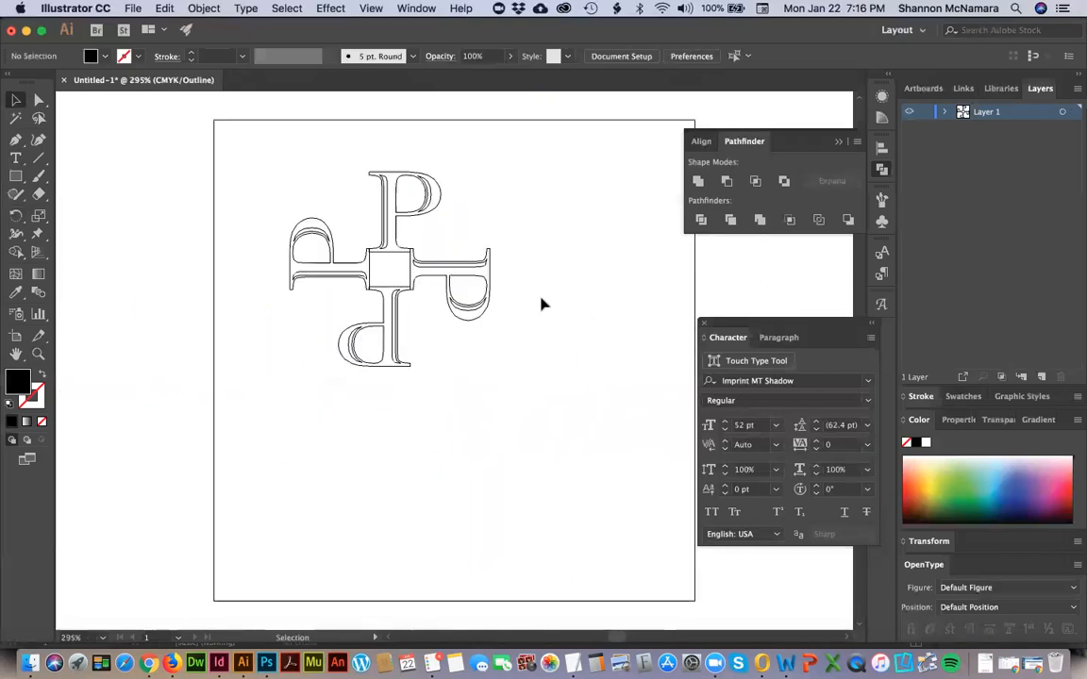
key("z")
left_click_drag(355, 277, 376, 293)
key("space")
left_click_drag(578, 538, 574, 452)
scroll(396, 339, "up", 5)
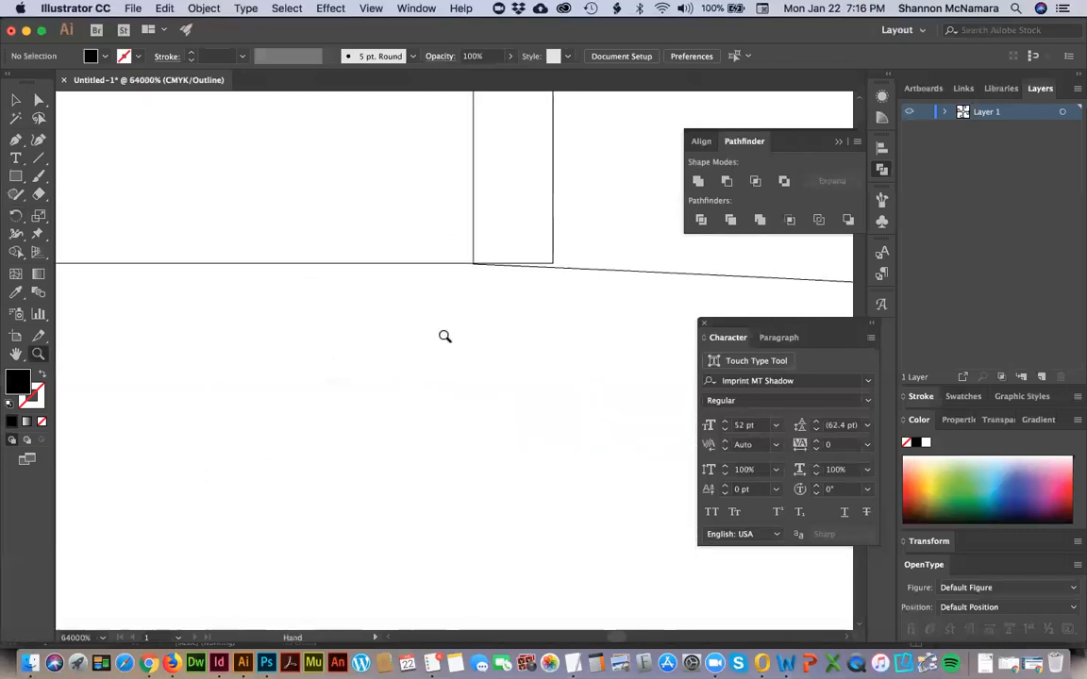
key("super+0")
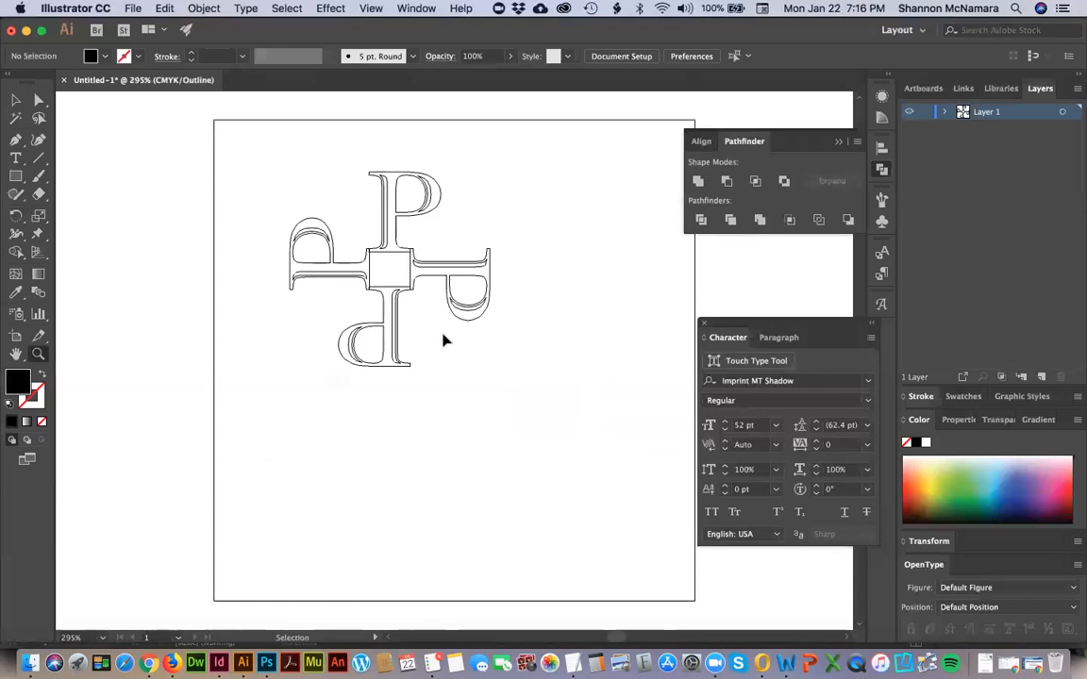
Return to preview mode and fill all the letters with light blue, setting cyan to 30% and black to 0%.
key("super+y")
key("super+a")
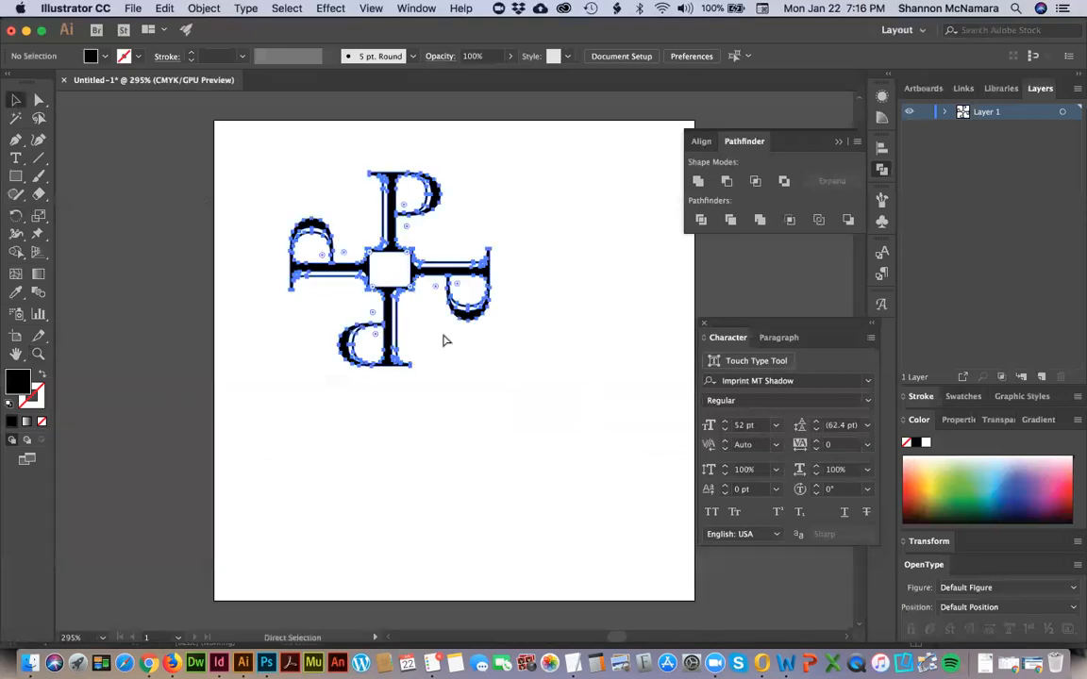
key("v")
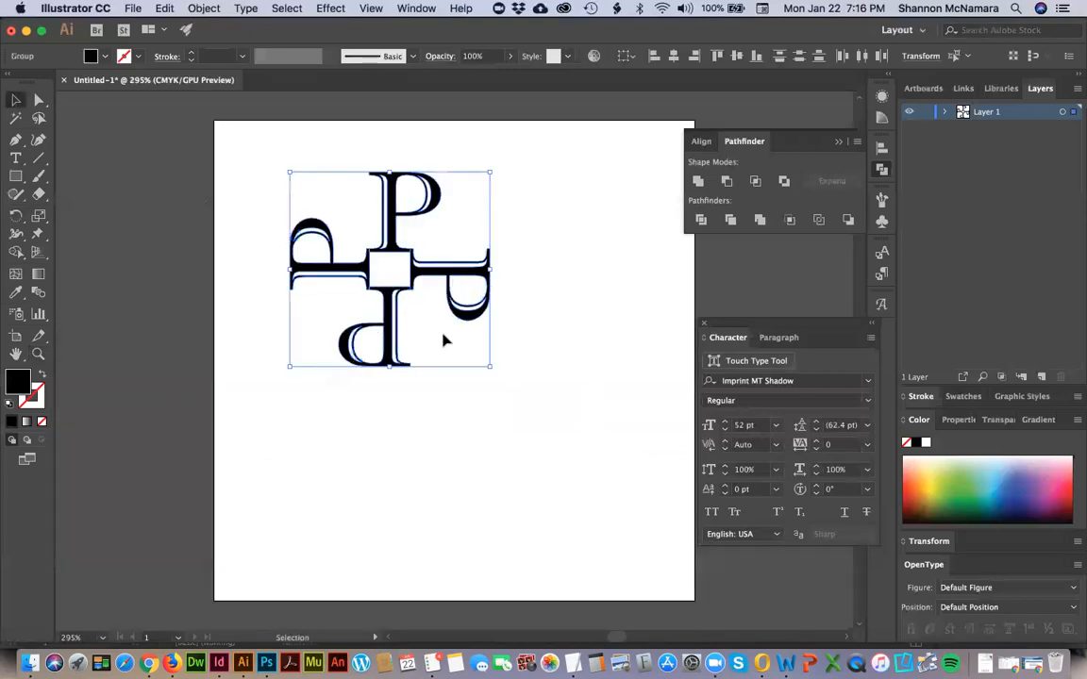
double_click(11, 383)
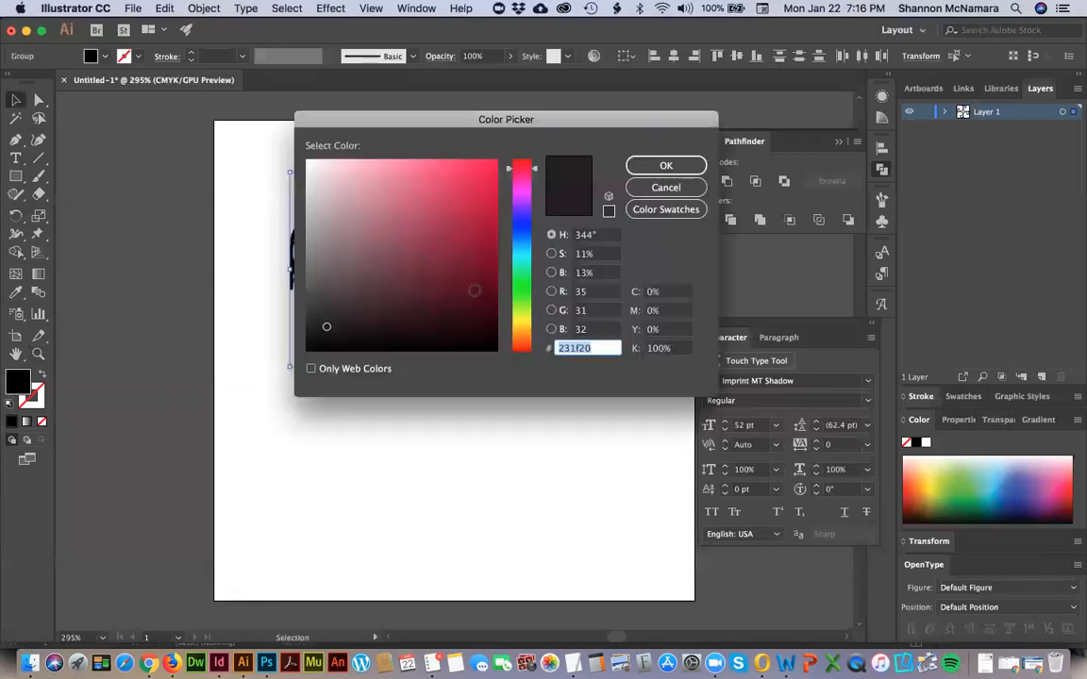
left_click(665, 294)
type("30")
key("Tab")
key("Tab")
key("Tab")
type("0")
key("Return")
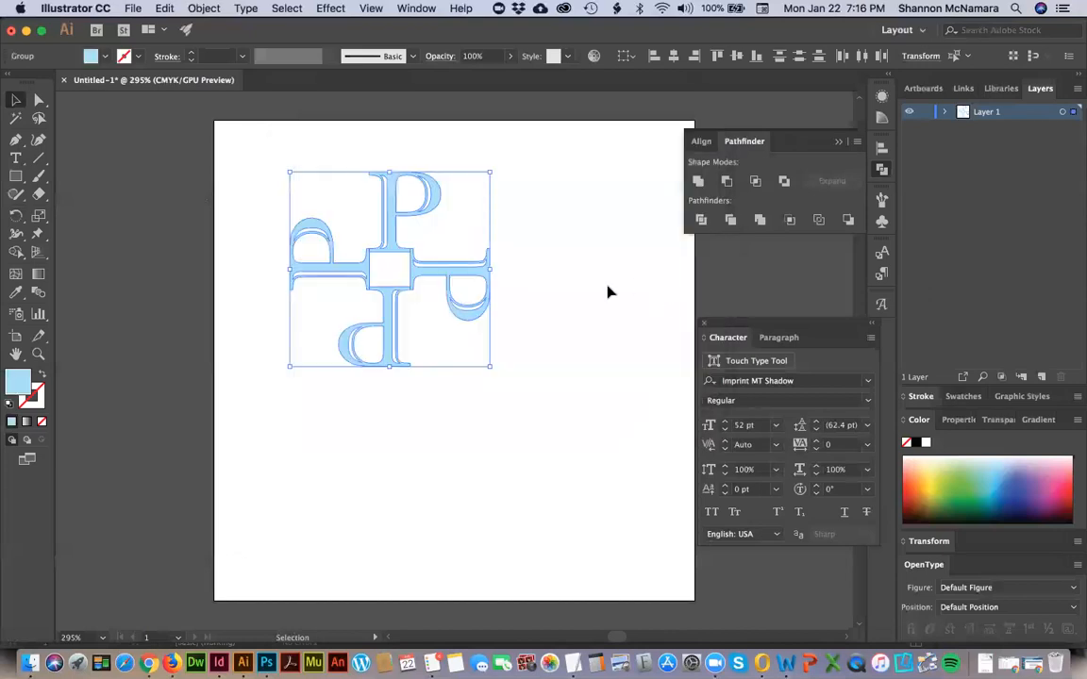
Rotate the whole four-letter ornament 45° about its centre so the central square stands as a diamond, and deselect it.
left_click(607, 292)
key("ctrl+a")
key("r")
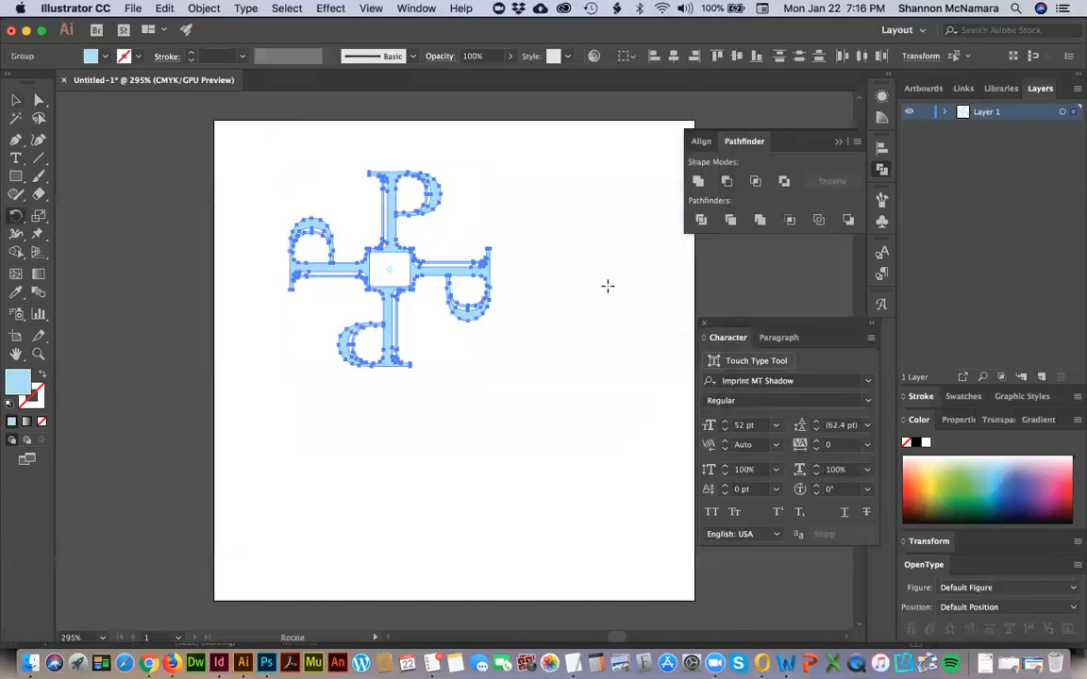
key("Return")
key("Return")
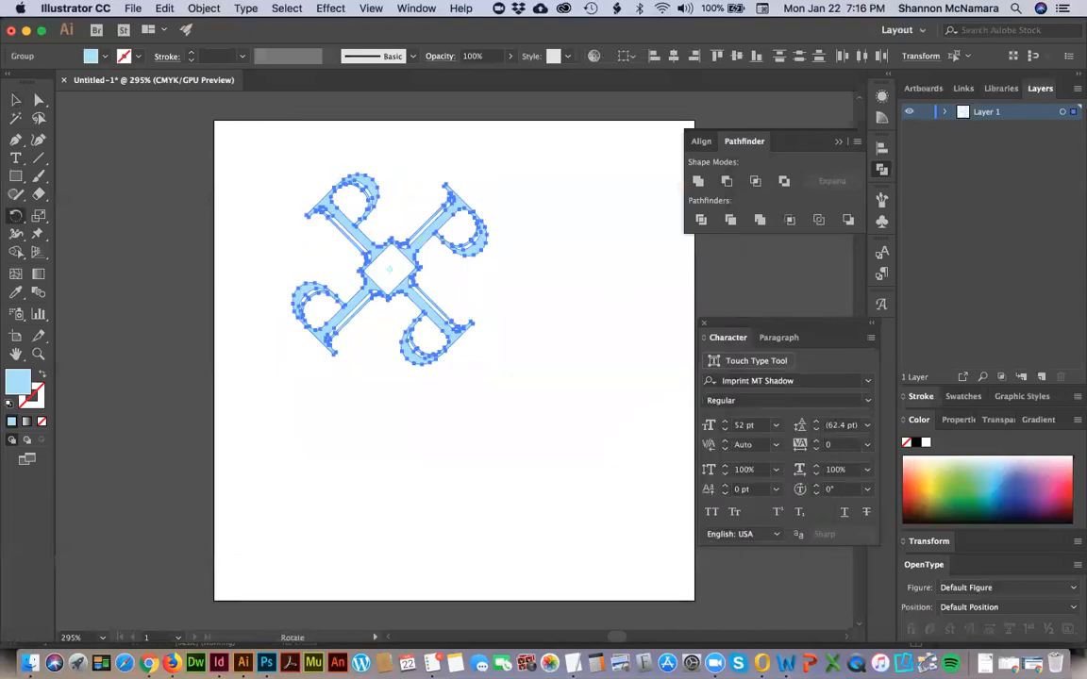
key("v")
left_click(541, 460)
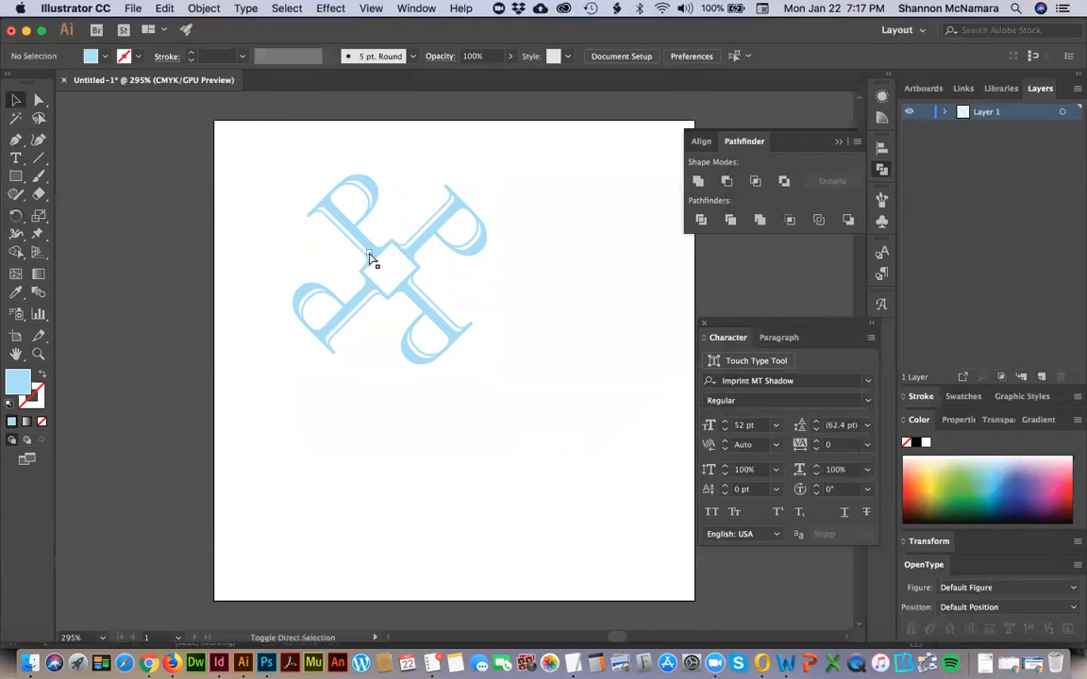
Start saving the document and create a new folder named Assignment inside the Week 3 folder of DES 113.
key("super+s")
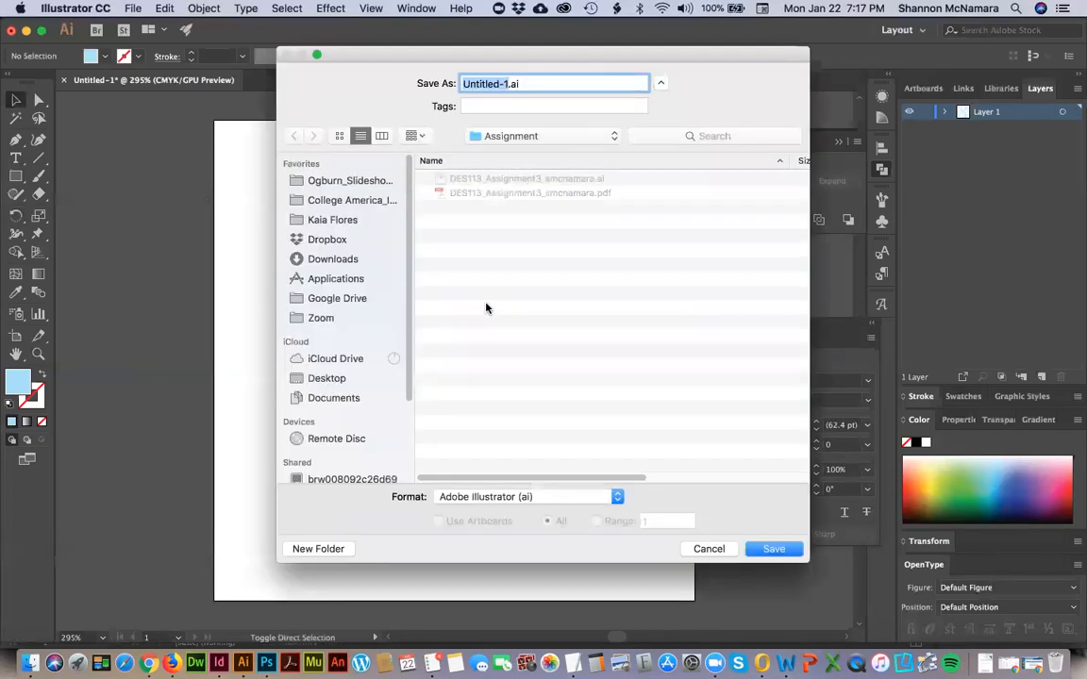
left_click(509, 136)
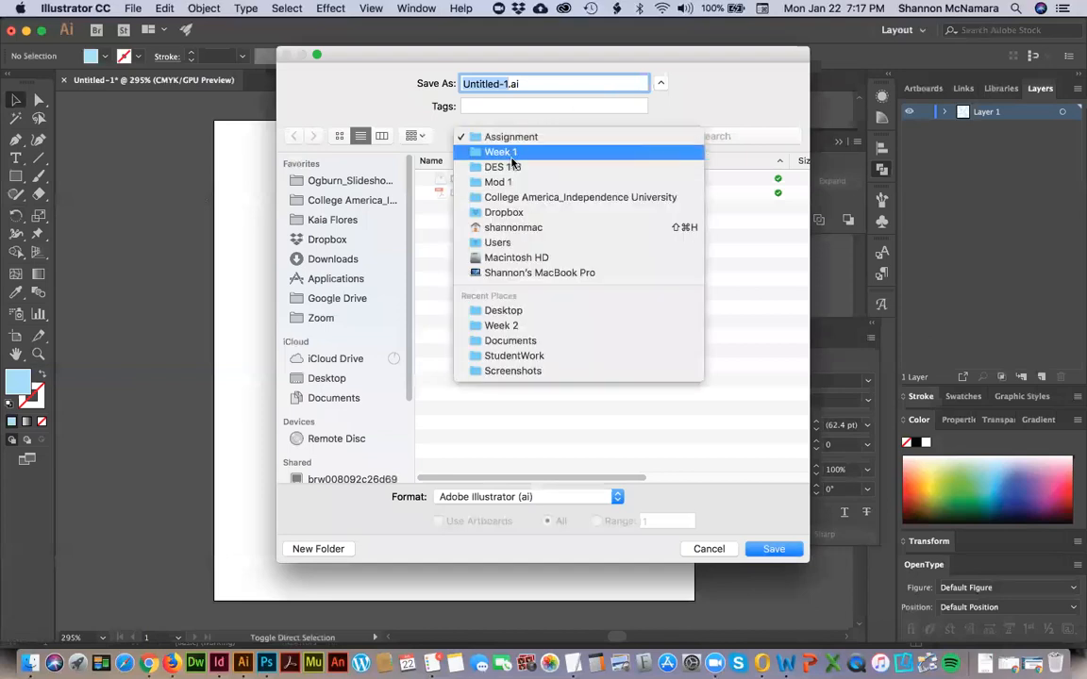
left_click(513, 167)
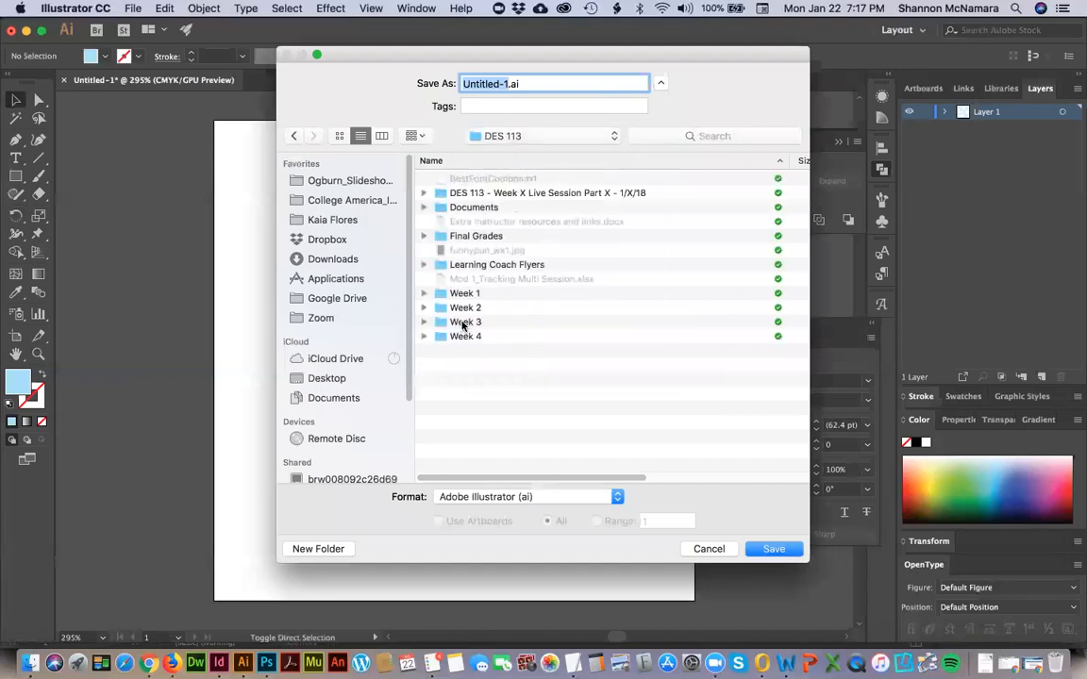
double_click(462, 322)
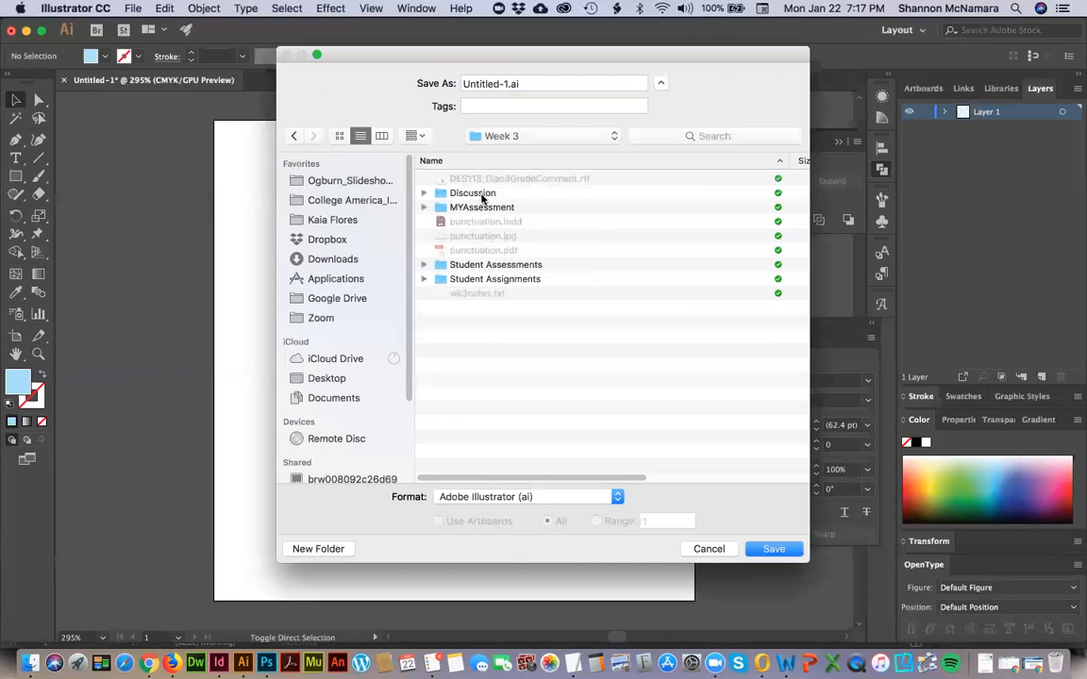
left_click(318, 548)
type("Assignment")
key("Return")
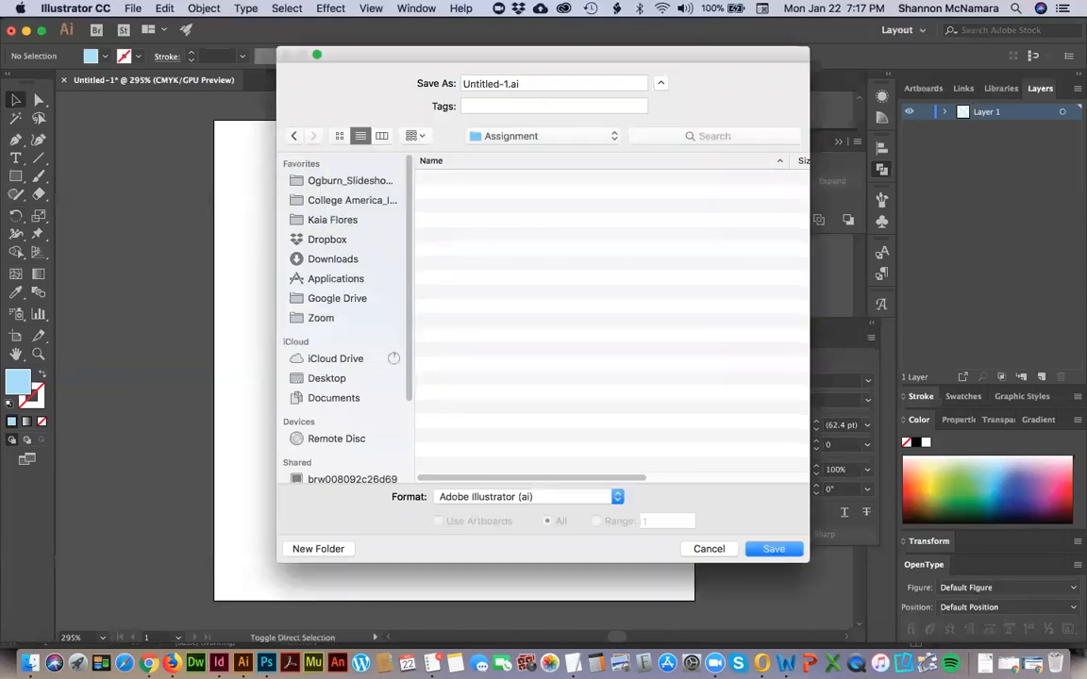
Save the document as monogram.ai in Adobe Illustrator format with the default options.
left_click(503, 84)
type("monogram")
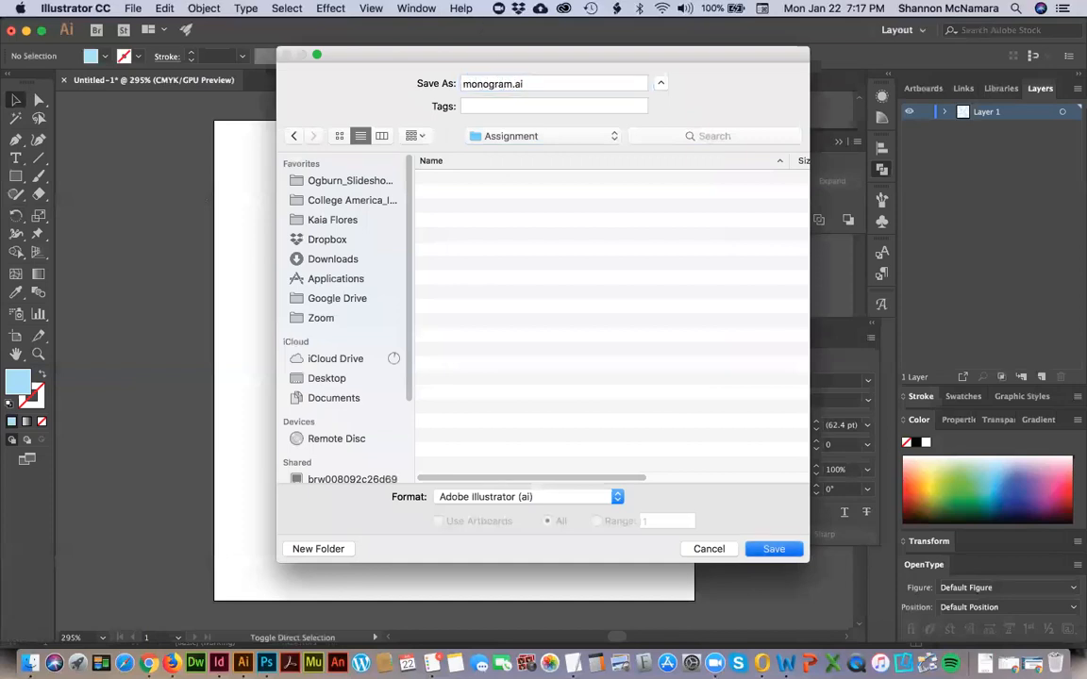
key("Return")
key("Return")
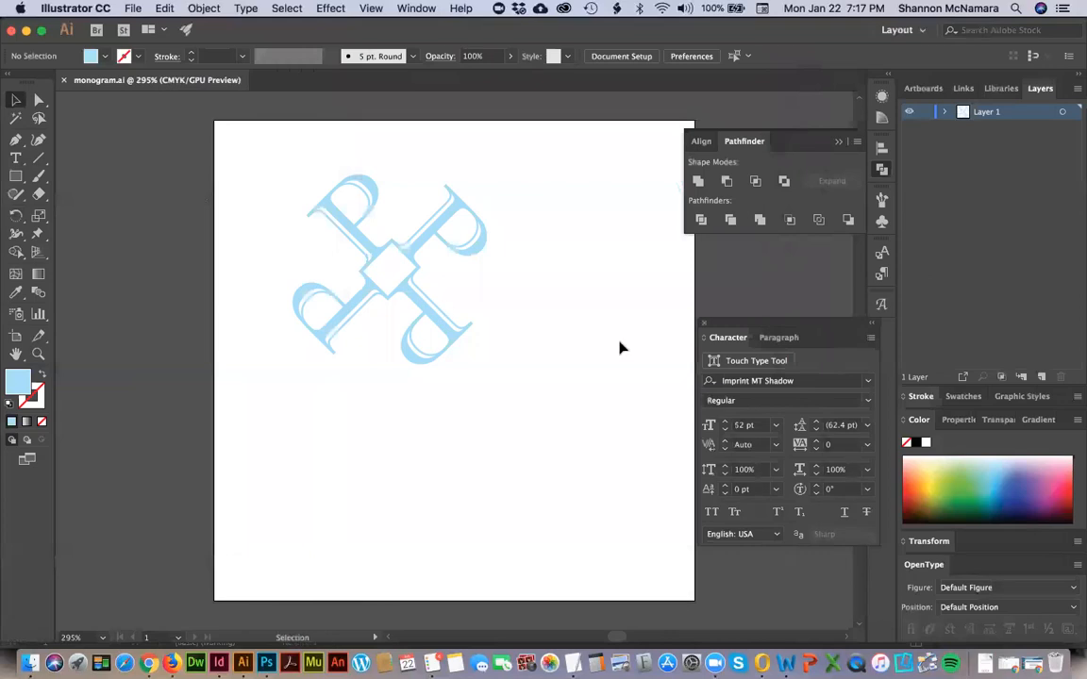
Enlarge the ornament until it nearly fills the artboard, and deselect it.
left_click(444, 367)
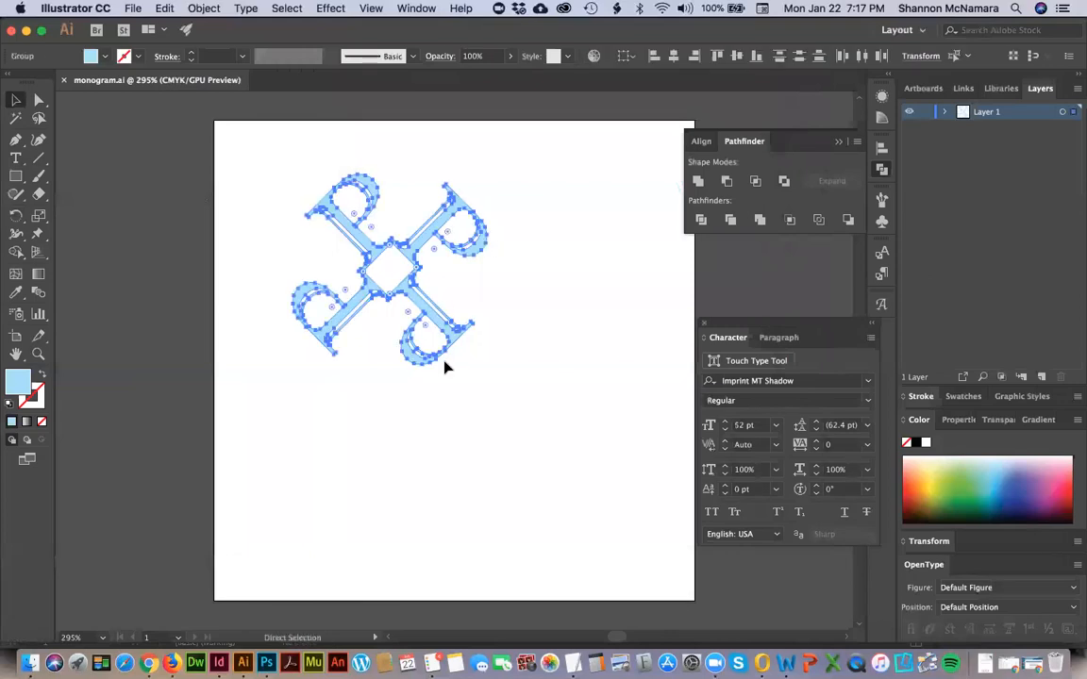
left_click_drag(487, 368, 657, 532)
left_click_drag(295, 534, 233, 590)
left_click_drag(659, 175, 683, 145)
key("a")
left_click(156, 268)
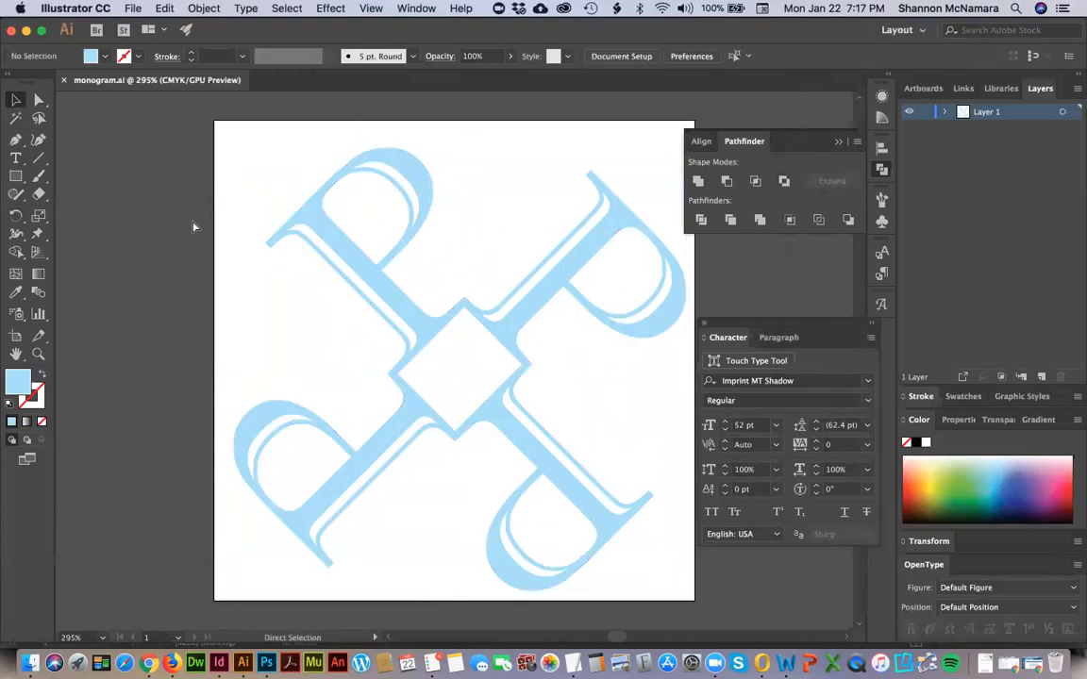
Close the monogram document, switch to the invitation in InDesign, and make Layer 1 the active layer.
key("super+w")
key("super+Tab")
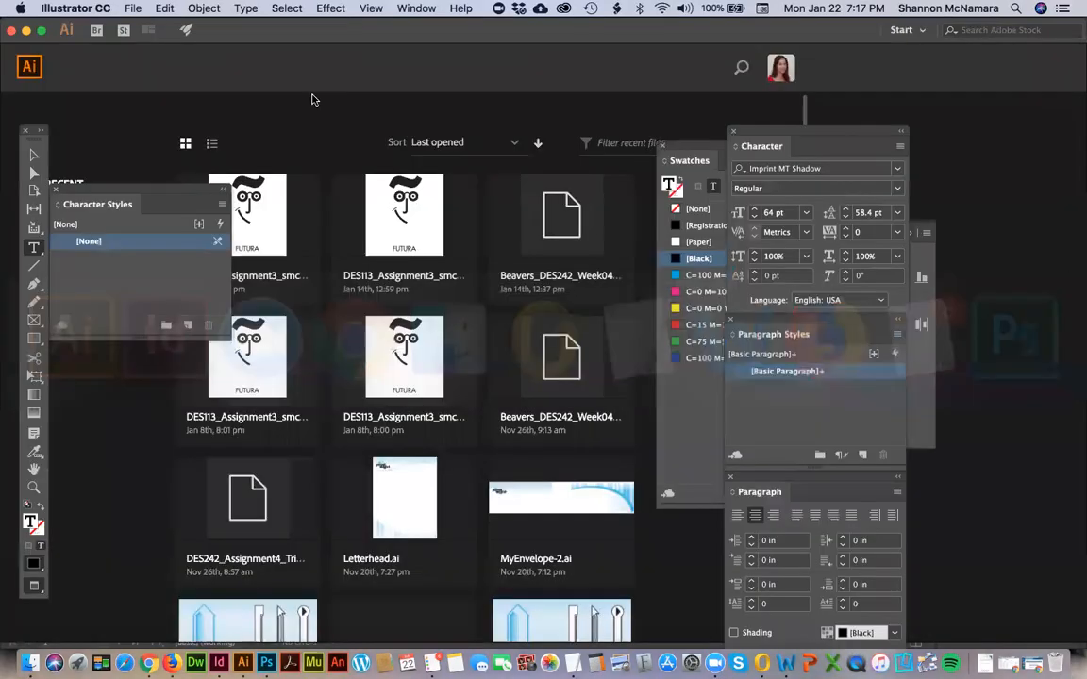
left_click(634, 300)
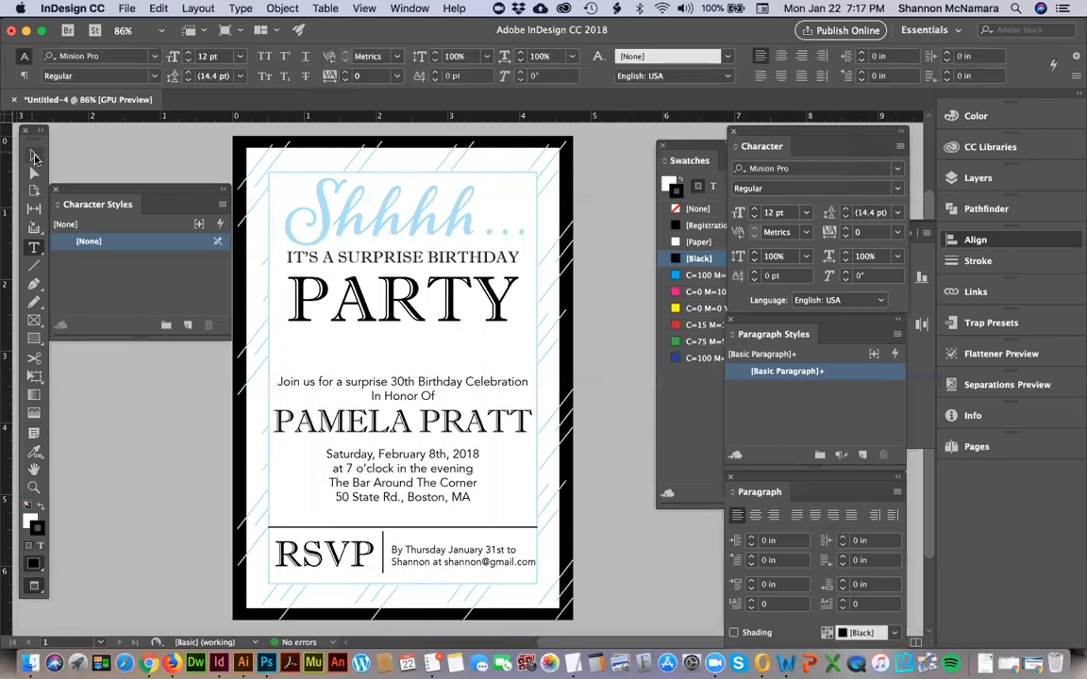
left_click(34, 155)
left_click(709, 447)
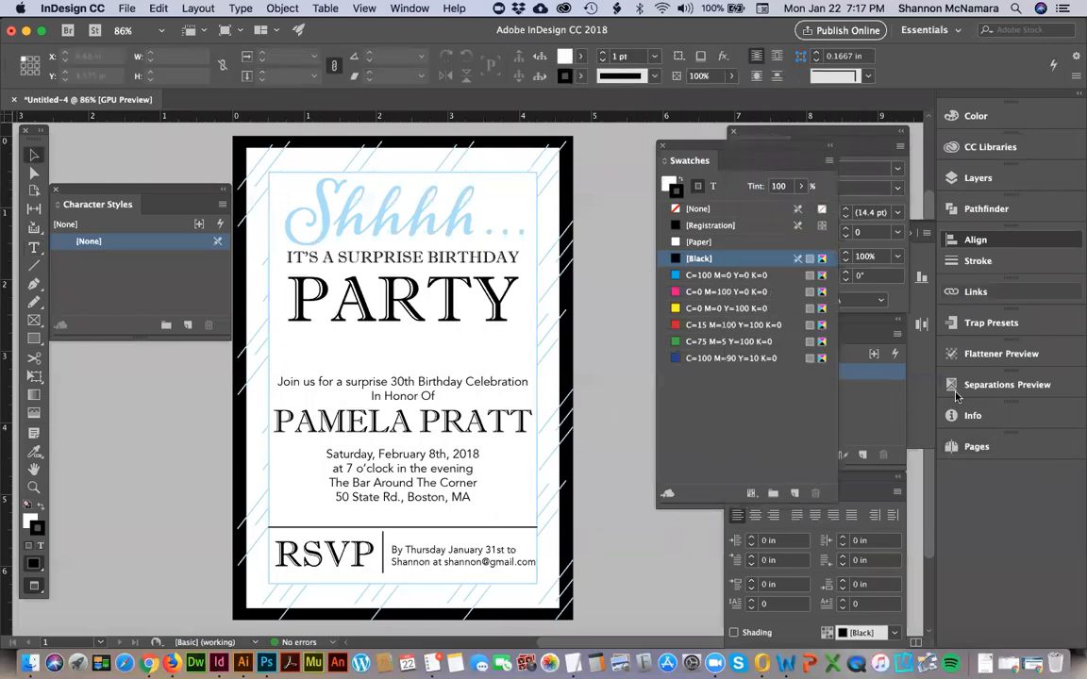
left_click(971, 177)
left_click(839, 209)
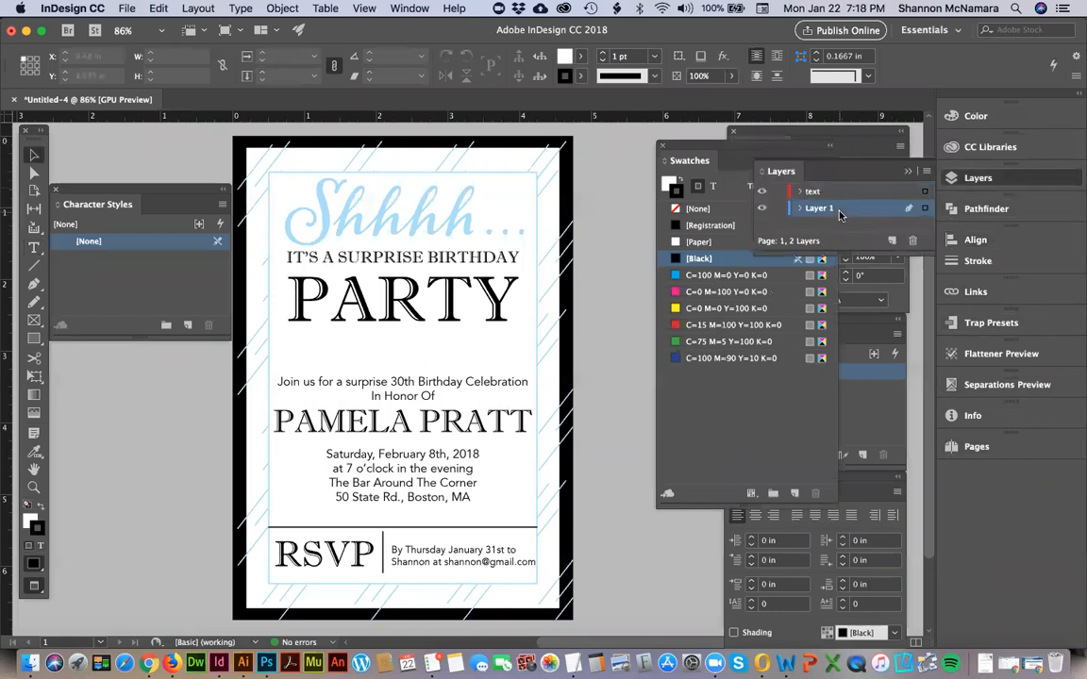
Place monogram.ai from the Assignment folder of DES 113's Week 3 at full size on the pasteboard beside the invitation.
key("super+d")
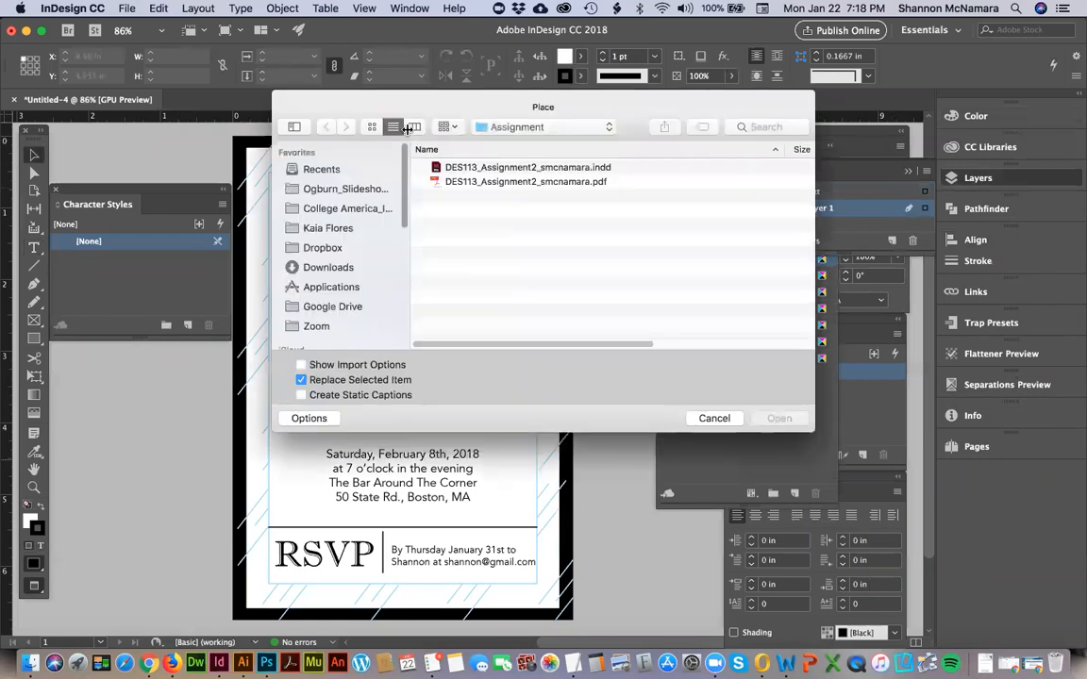
left_click(521, 127)
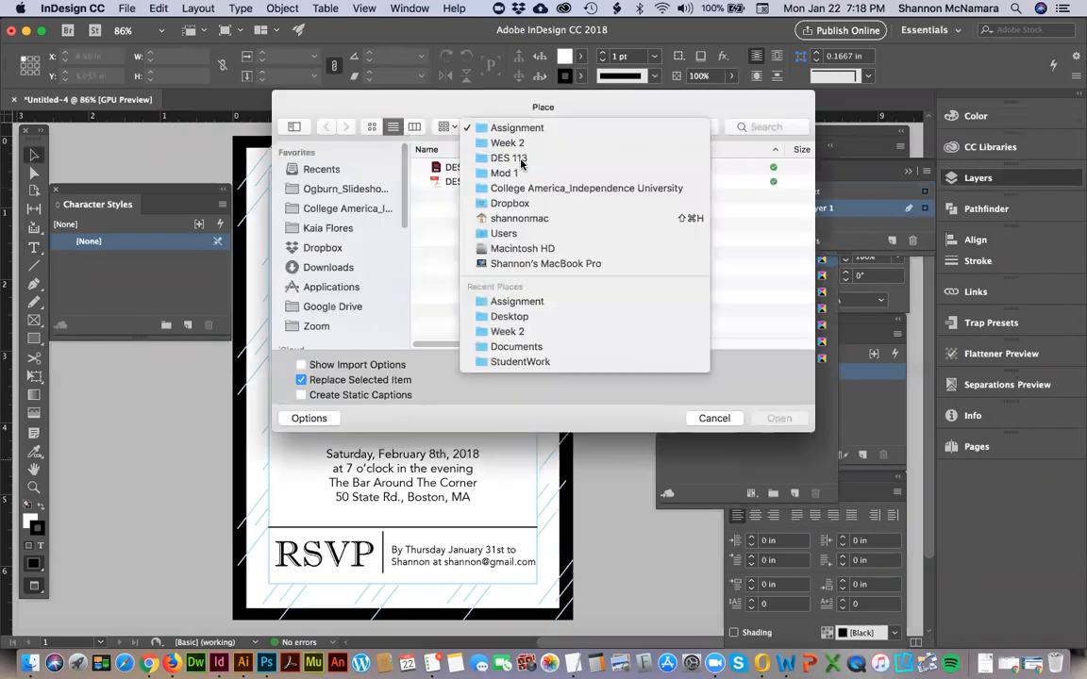
left_click(514, 157)
double_click(461, 311)
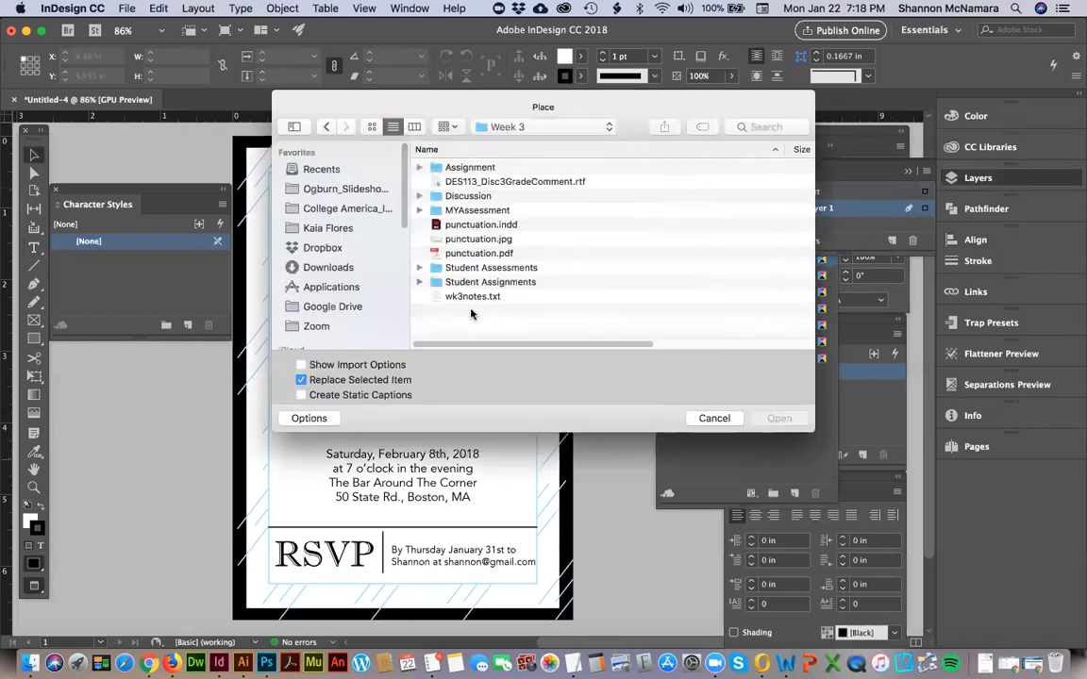
double_click(469, 167)
left_click(467, 167)
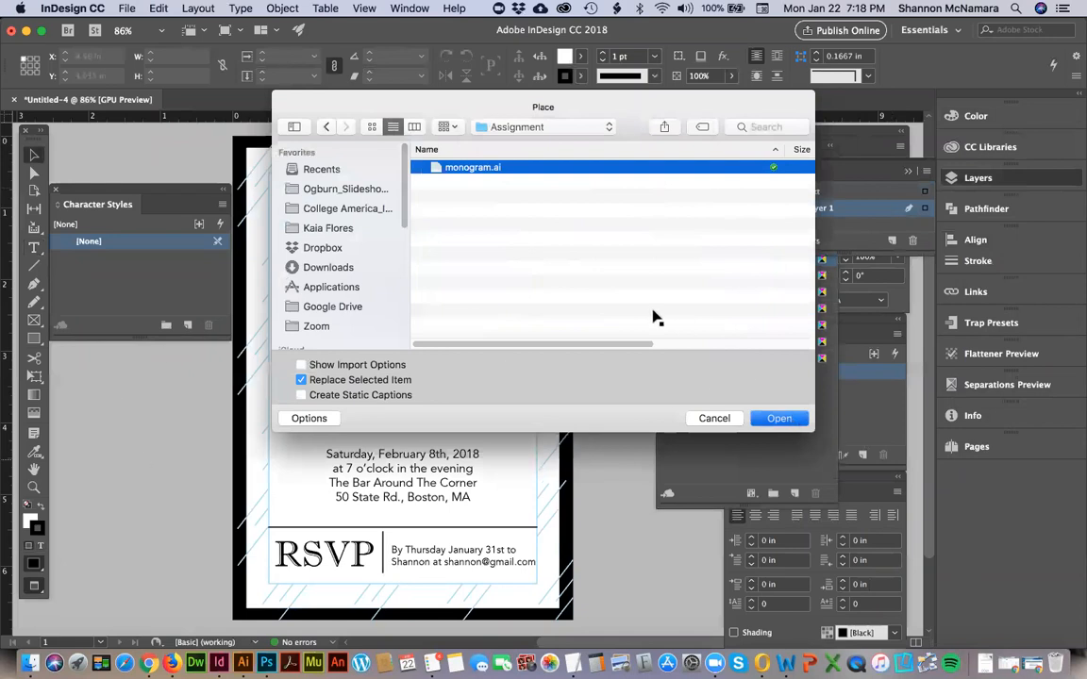
key("Return")
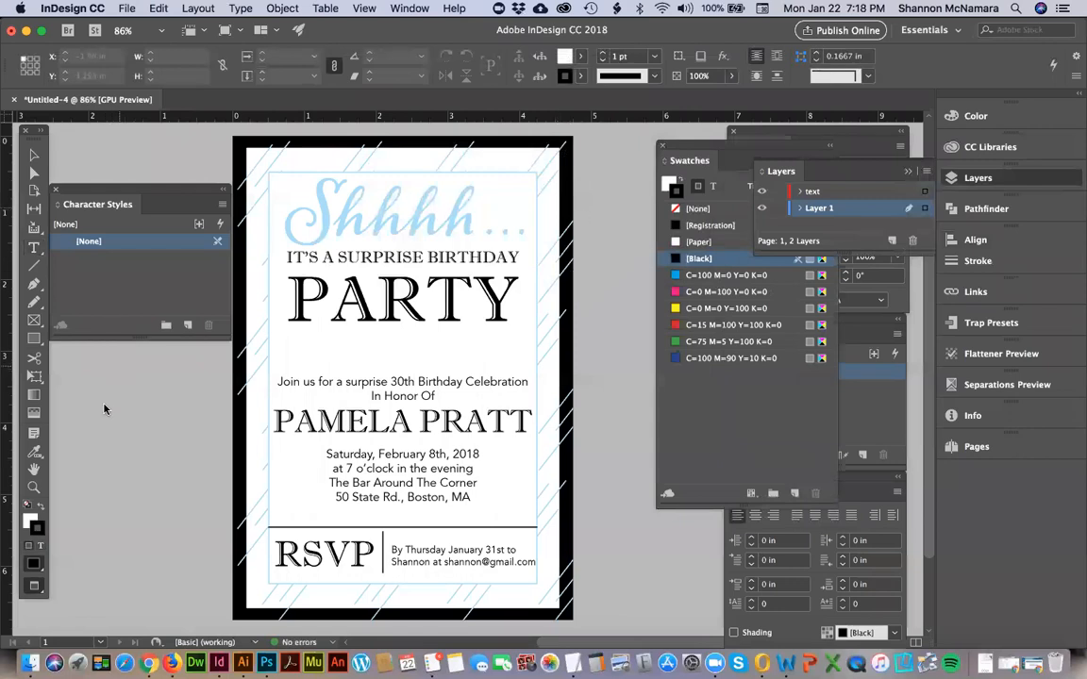
left_click(85, 378)
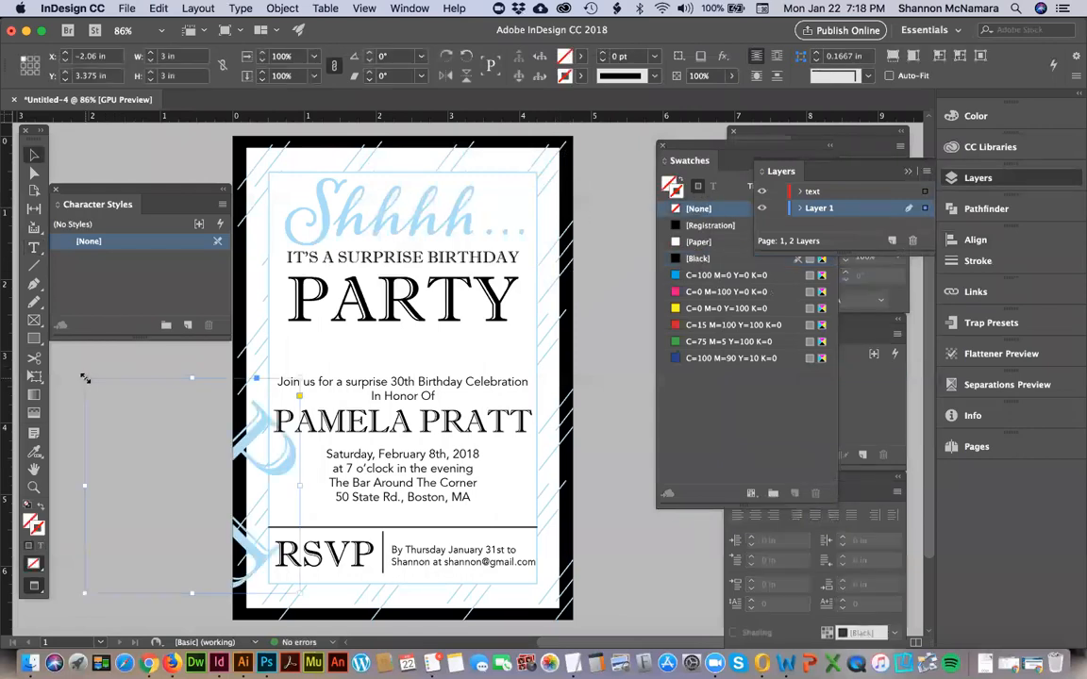
Switch the screen mode to Normal and move the monogram onto the middle of the invitation behind the text.
left_click(408, 9)
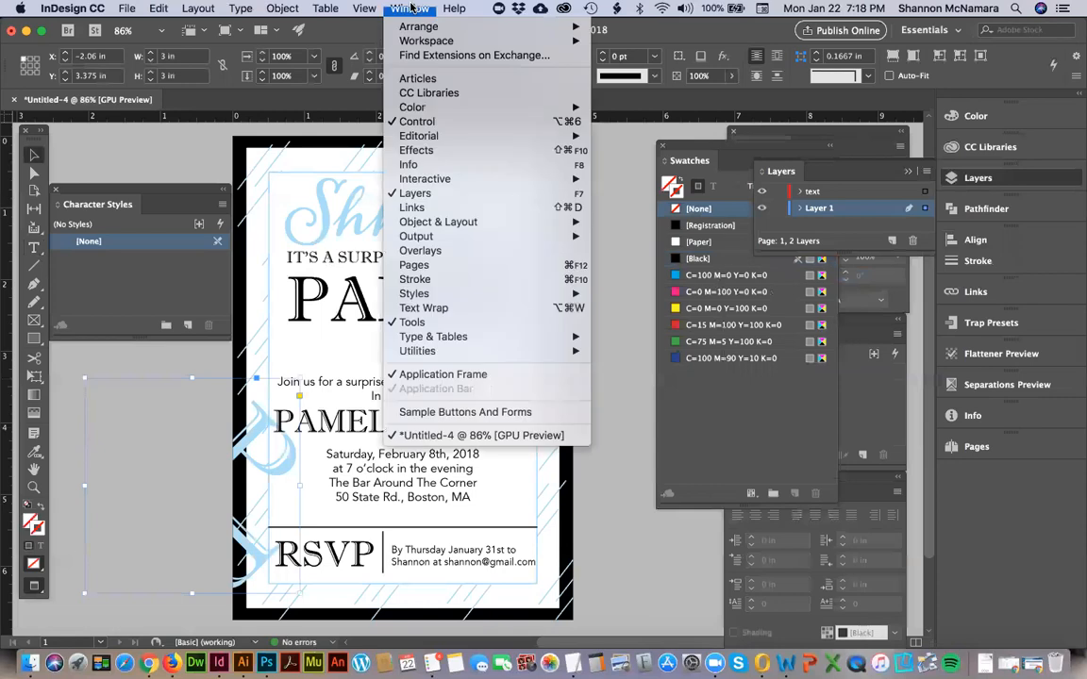
mouse_move(366, 9)
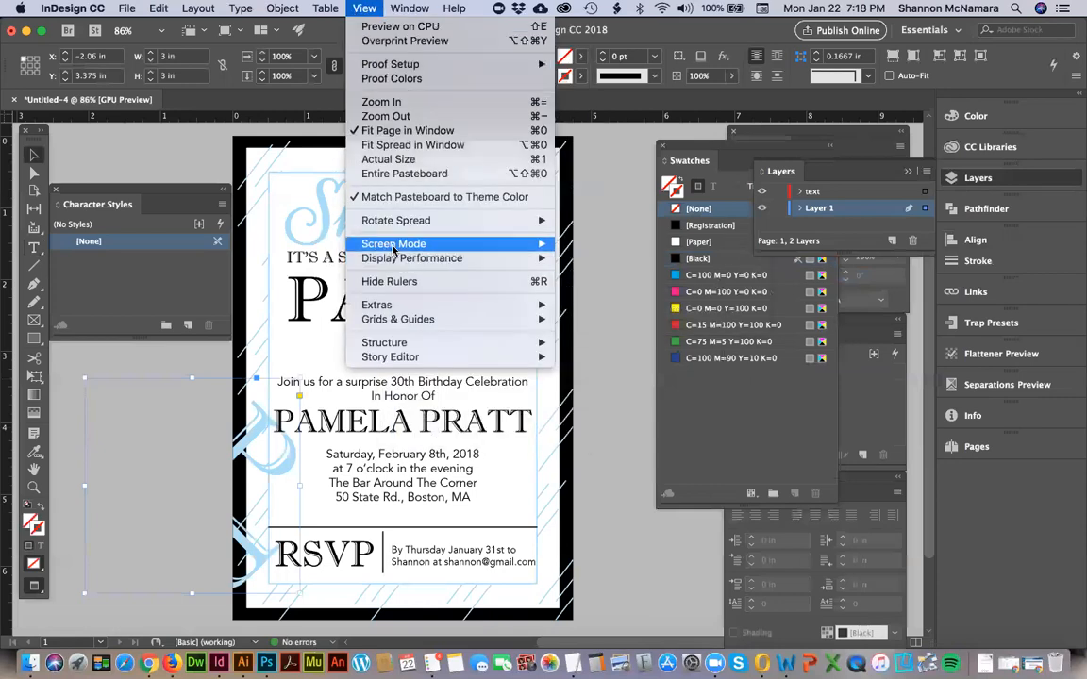
mouse_move(425, 243)
left_click(587, 244)
left_click_drag(244, 447, 439, 368)
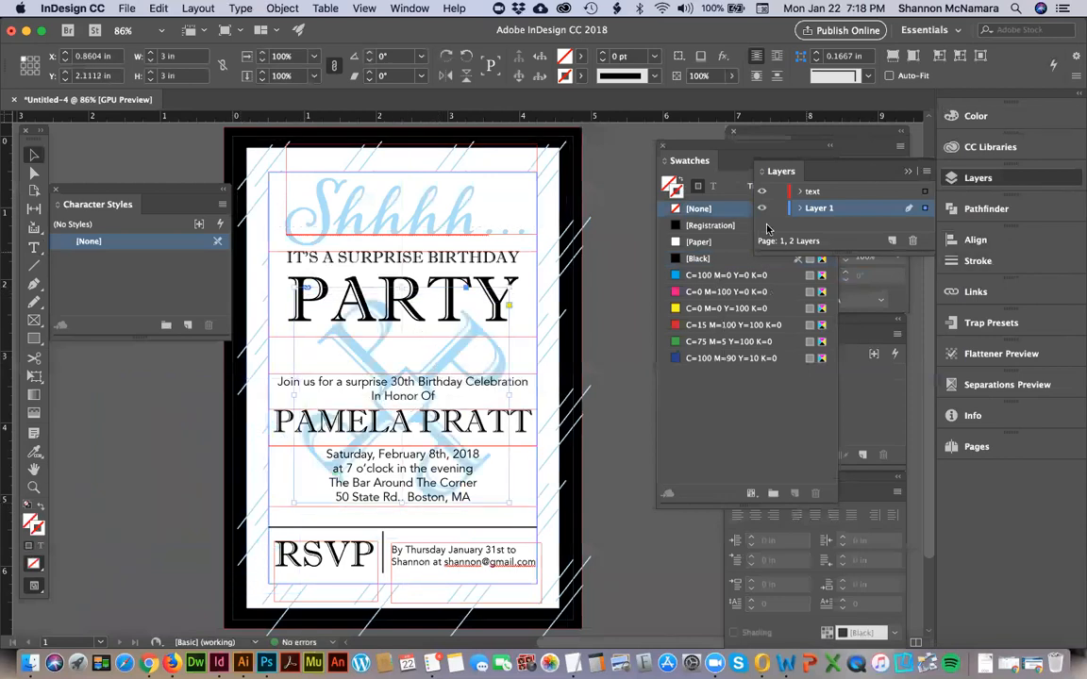
Lock the text layer and hide the frame edges in the document.
left_click(779, 192)
key("super+a")
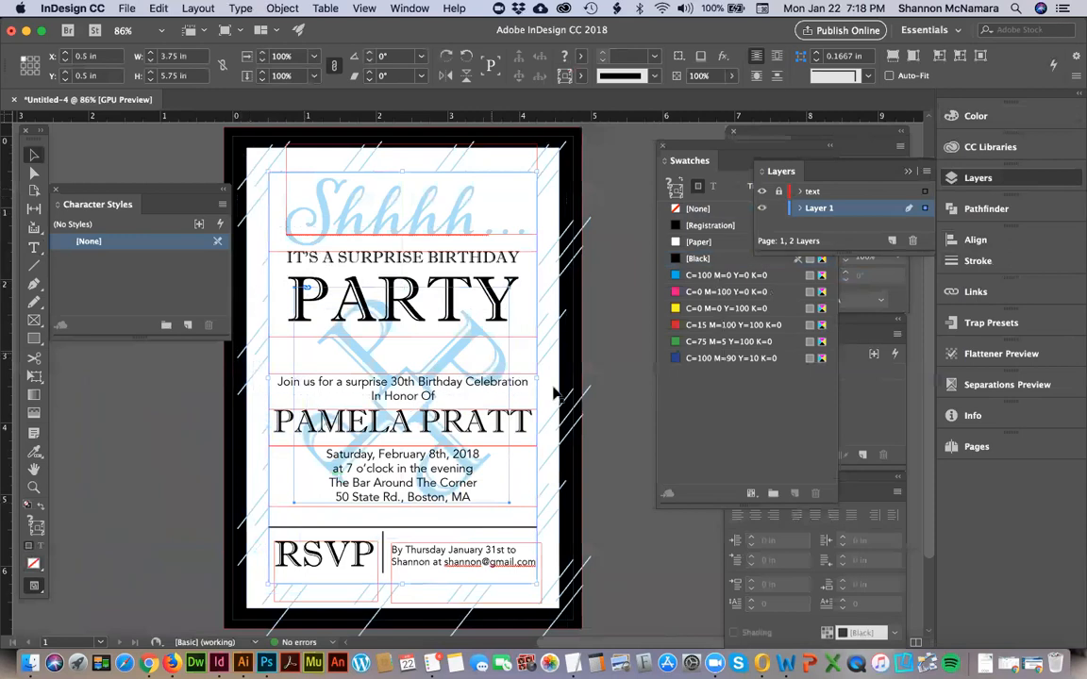
left_click(509, 172)
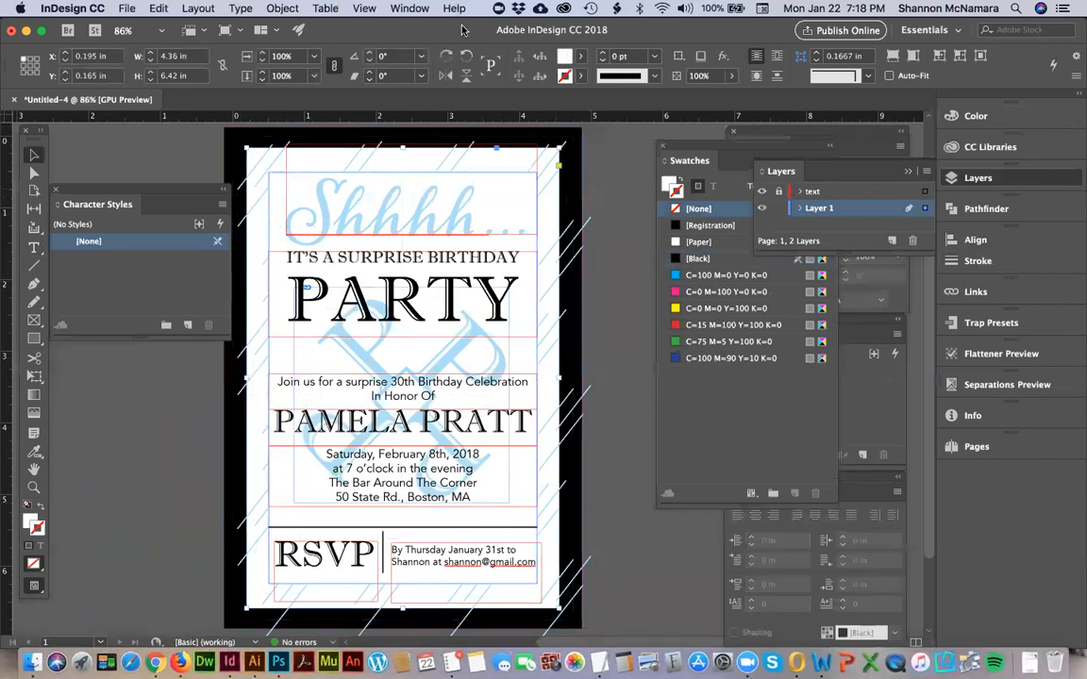
left_click(596, 290)
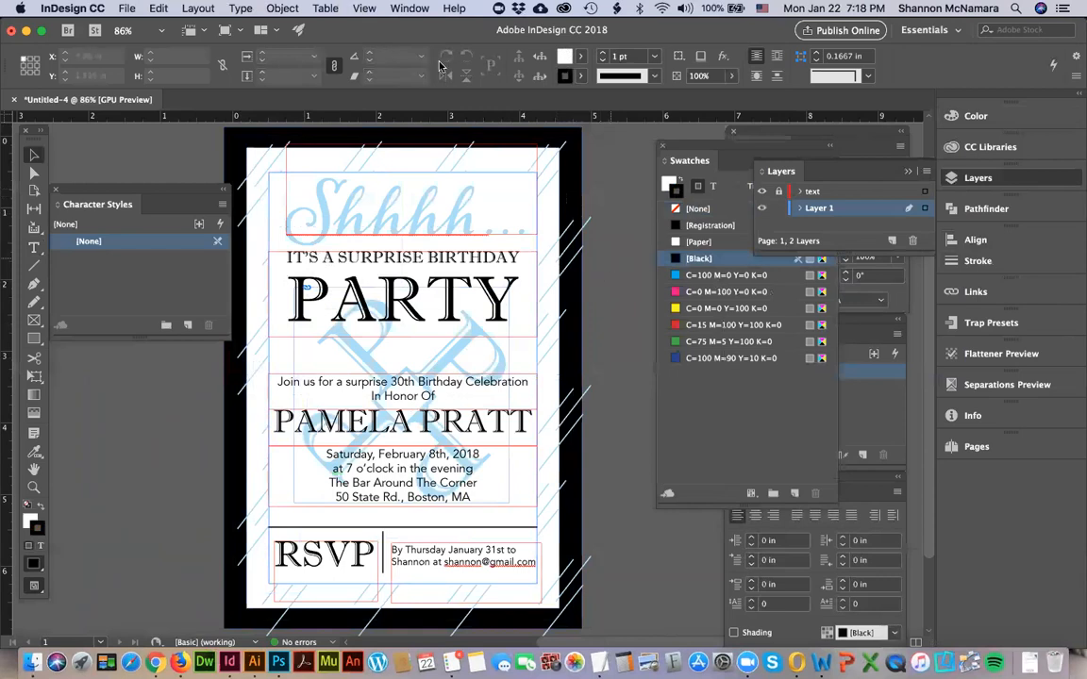
left_click(364, 9)
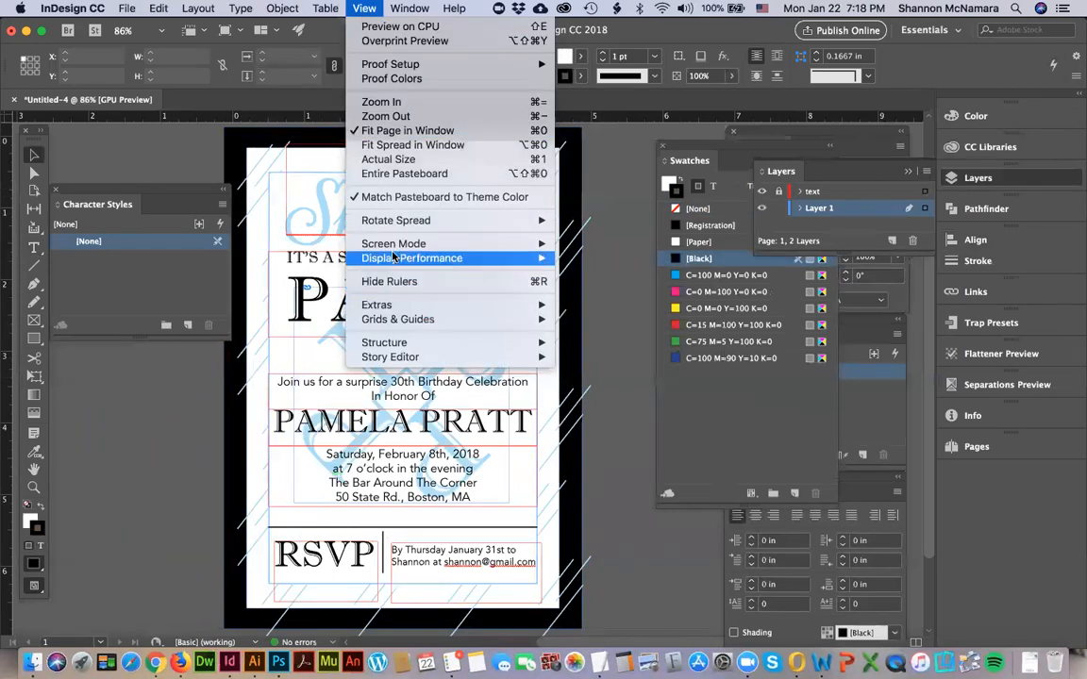
mouse_move(399, 307)
left_click(594, 305)
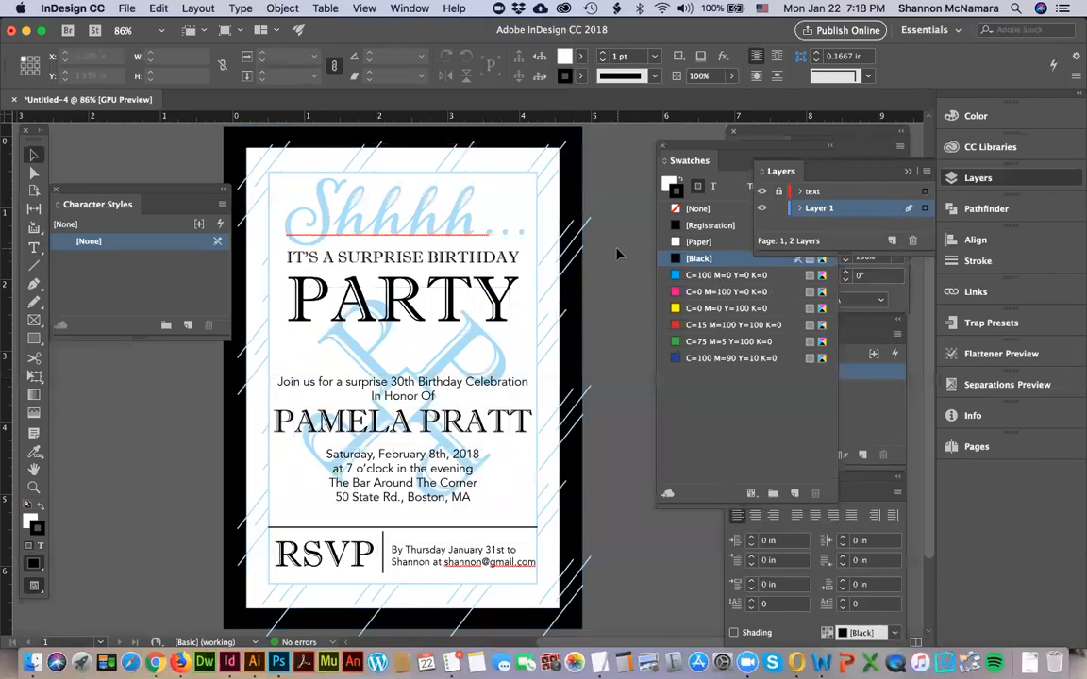
Select the monogram with the invitation's frame and background shapes, and align them all by their horizontal and vertical centers.
left_click(500, 463)
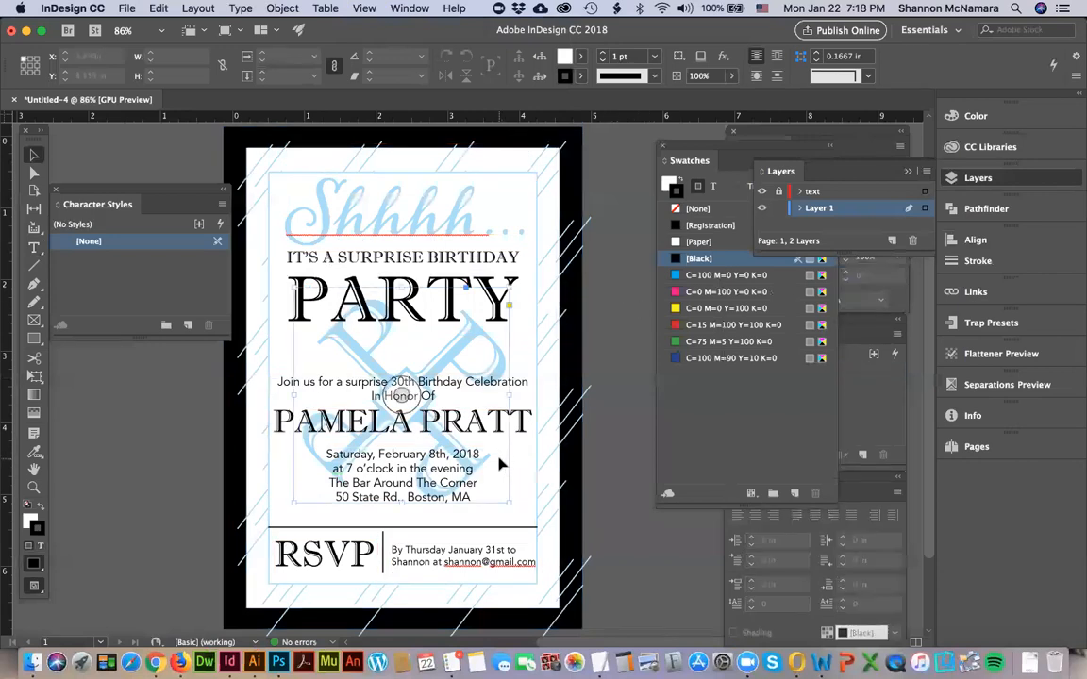
left_click(293, 205)
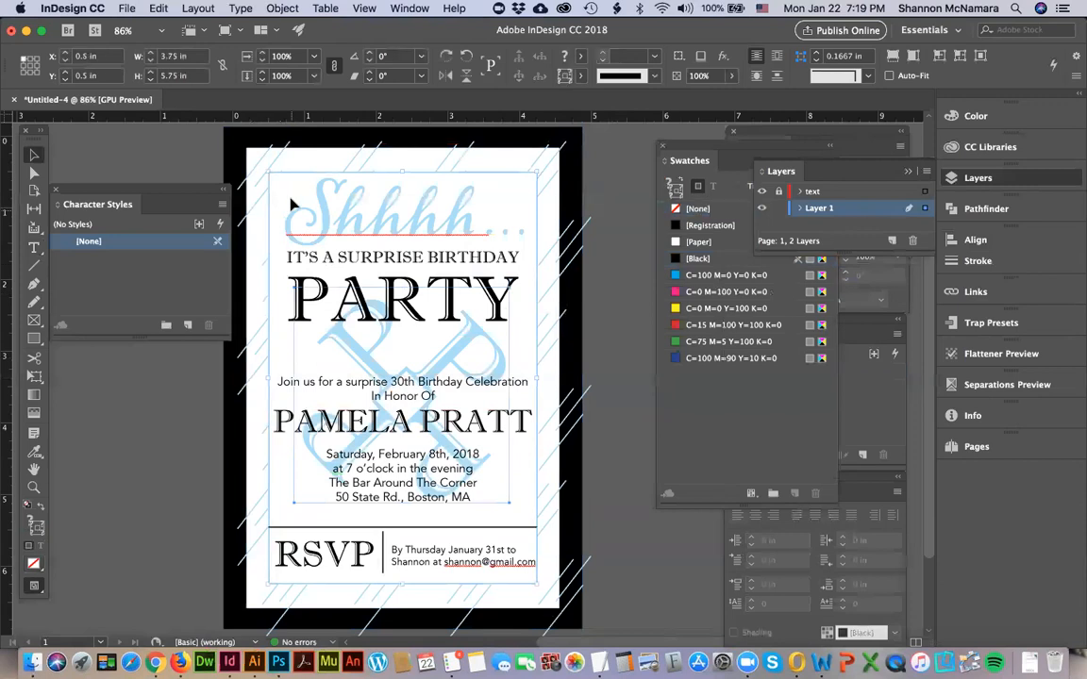
left_click(302, 160)
left_click(378, 132)
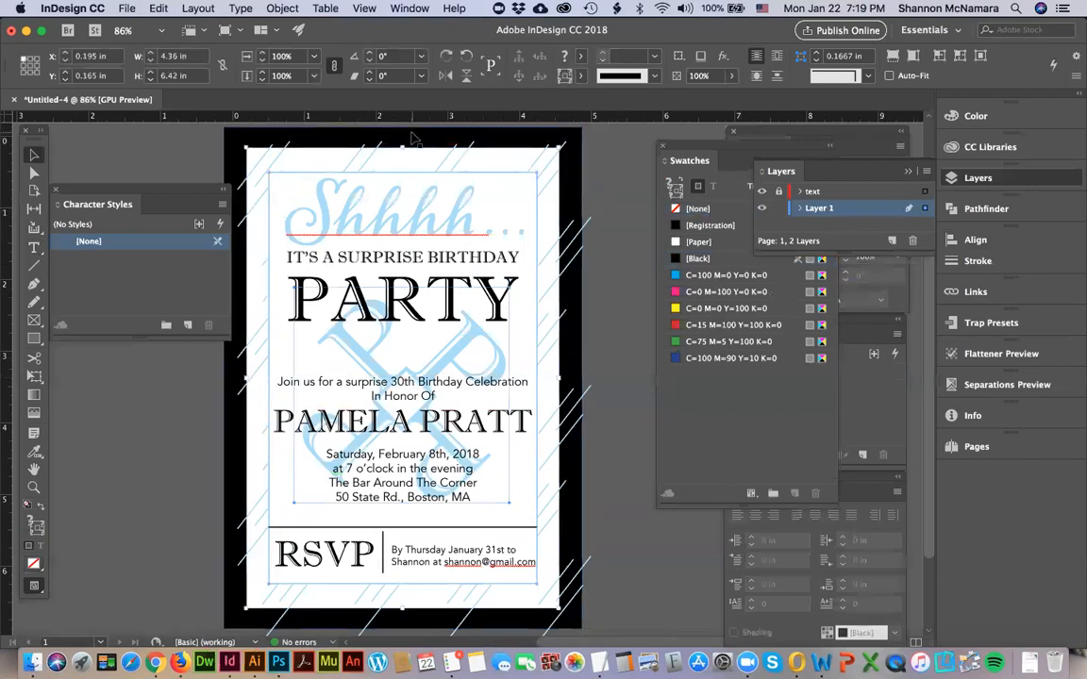
left_click(977, 240)
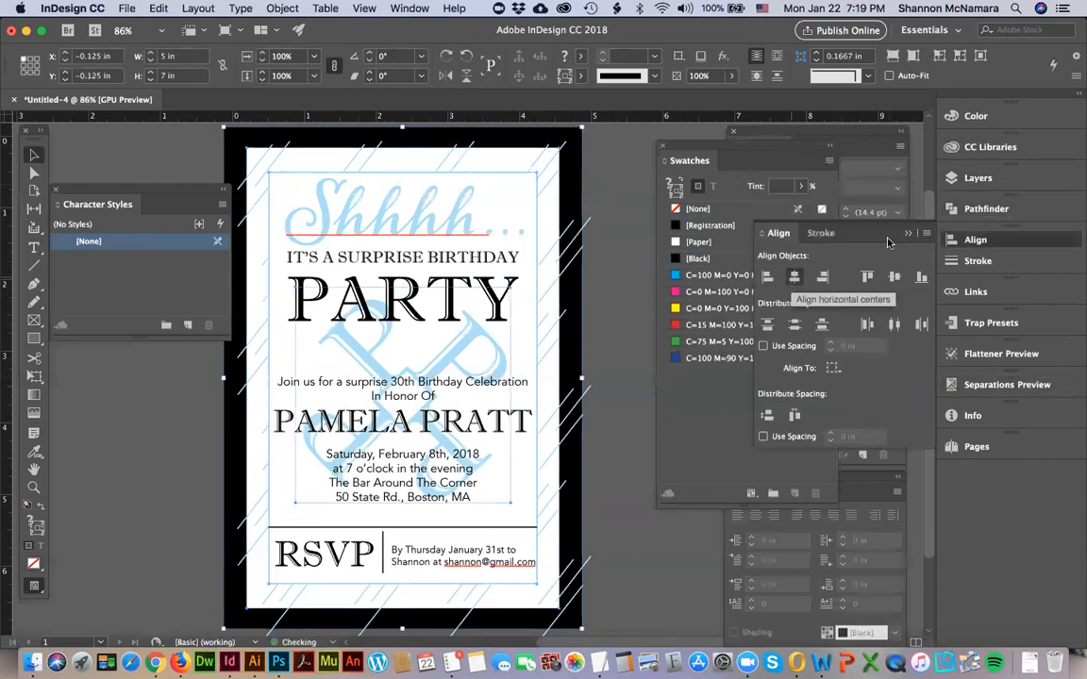
left_click(893, 276)
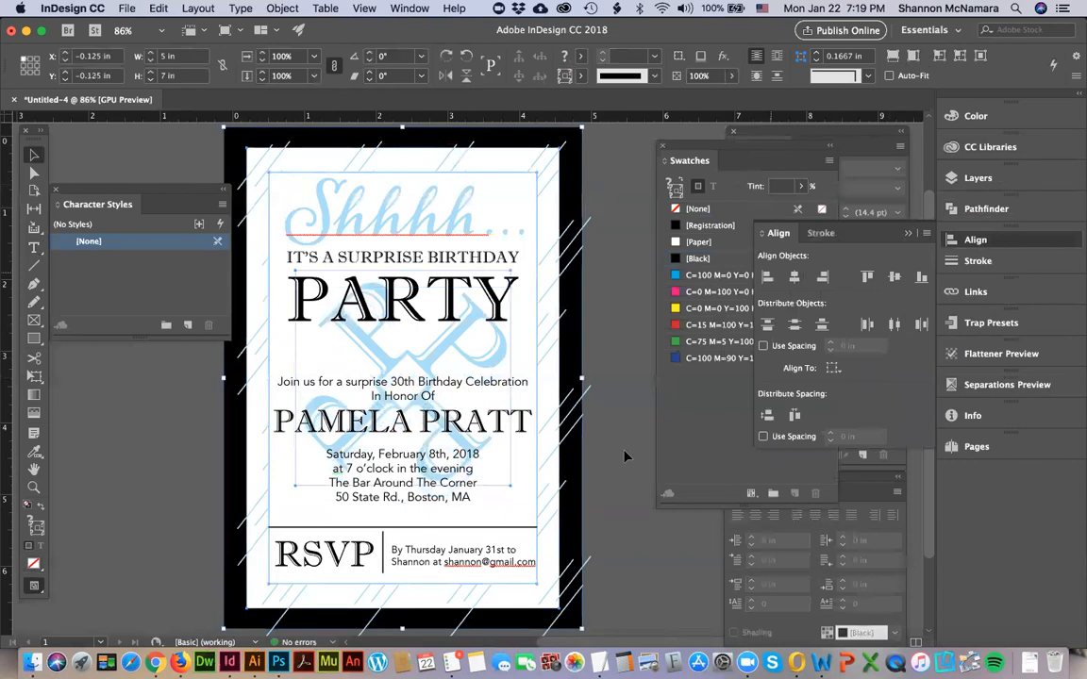
left_click(618, 385)
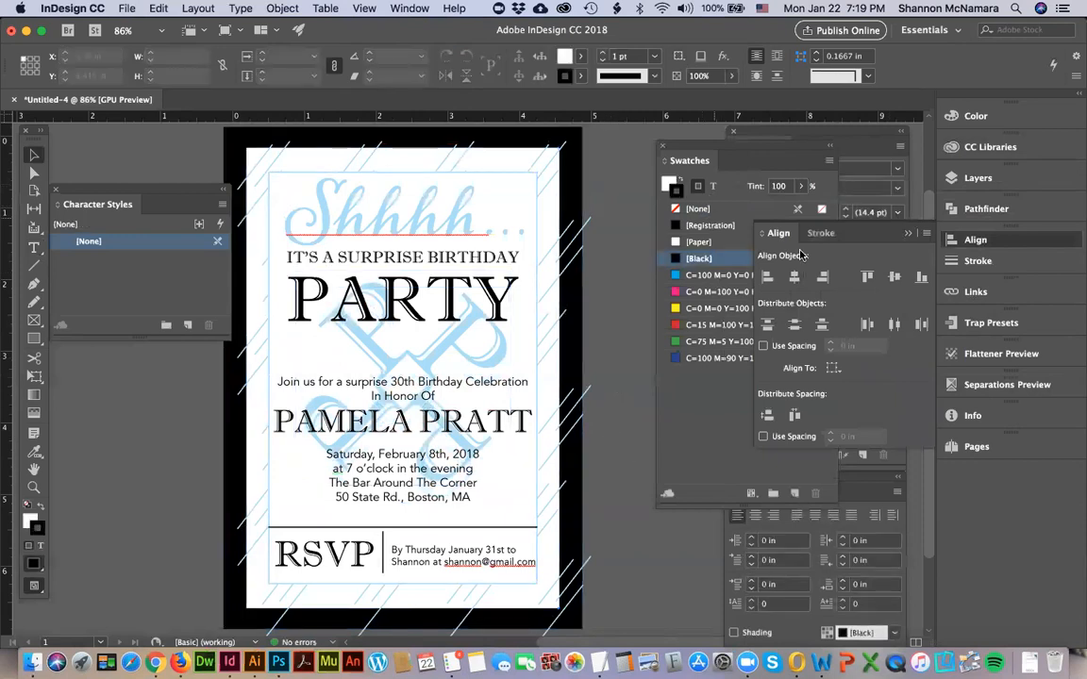
Unlock the text layer and move the celebration line, honoree's name and date and location text up by about 0.27 in.
left_click(859, 149)
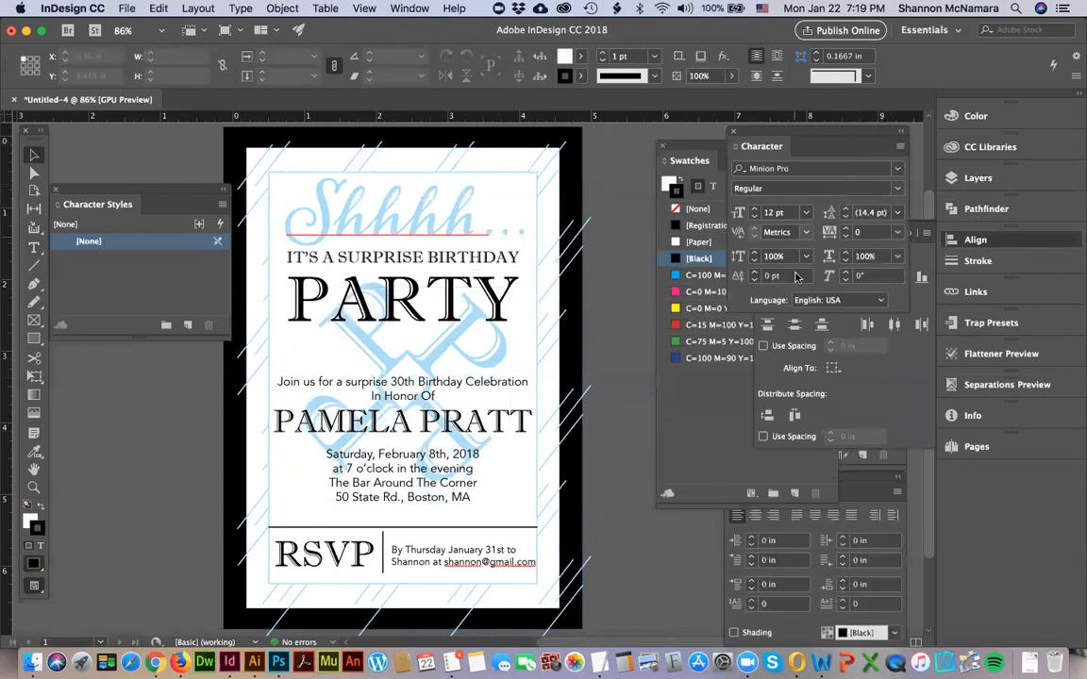
left_click(973, 177)
left_click(779, 193)
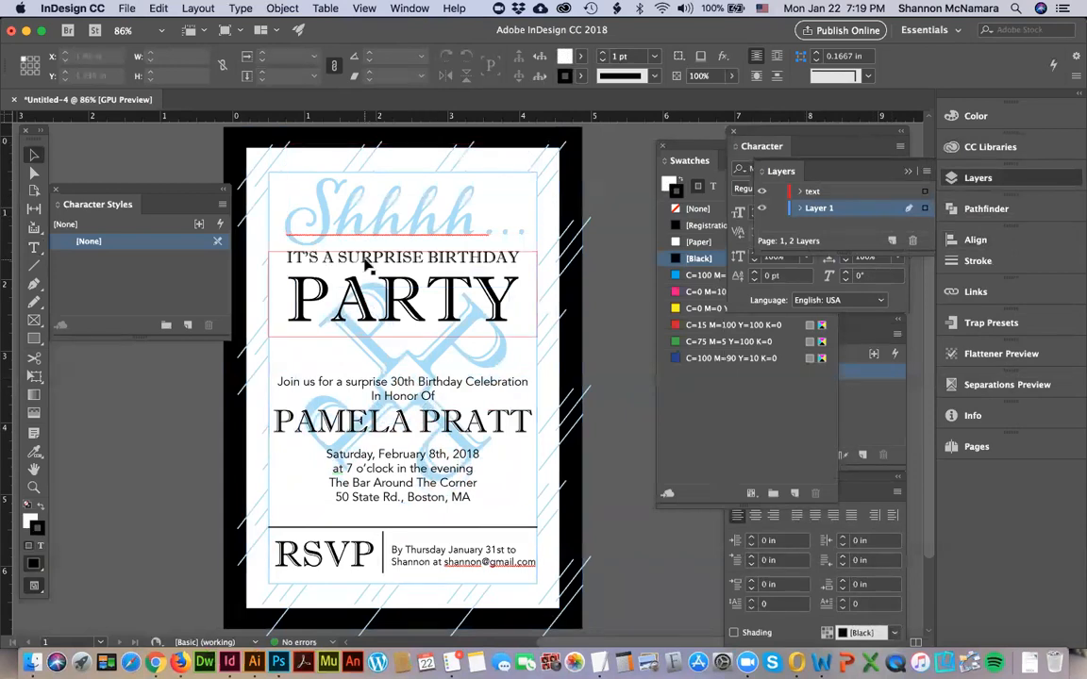
left_click(359, 398)
left_click(394, 454, "shift")
key("Up")
key("Up")
key("Up")
key("Up")
key("Up")
key("Up")
key("Up")
key("Up")
key("Up")
key("Up")
key("Up")
key("Up")
key("Up")
key("Up")
key("Up")
key("Up")
key("Up")
key("Up")
key("Up")
key("Up")
Nudge the monogram left to an X position of about 0.76 in.
left_click(507, 273)
left_click(508, 351)
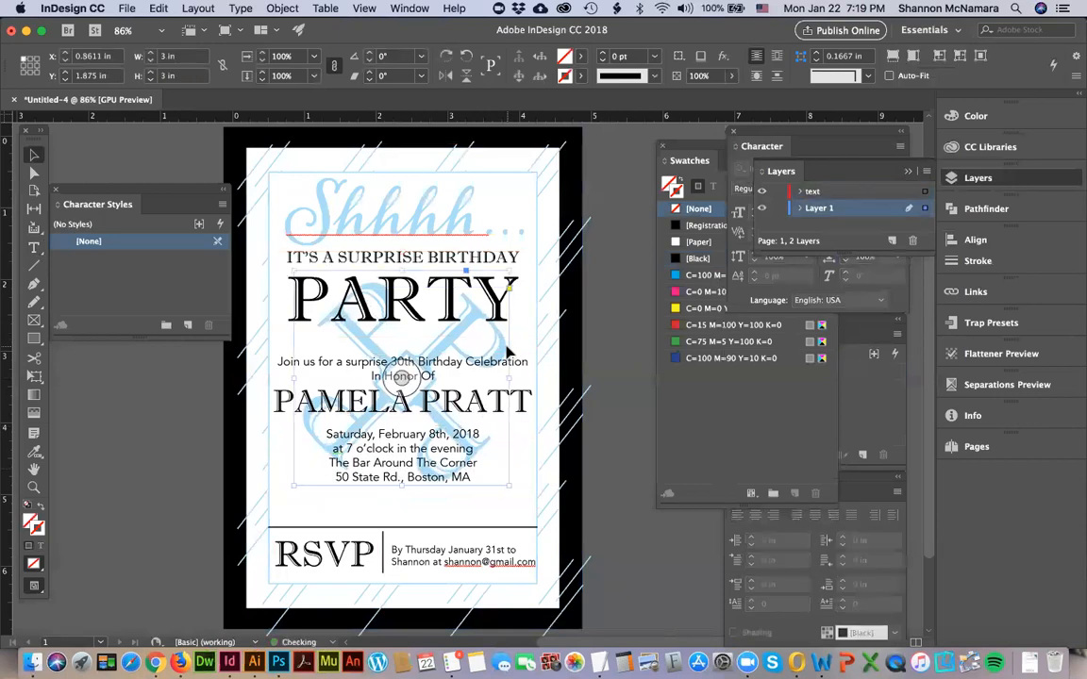
key("Left")
key("Left")
key("Left")
key("Left")
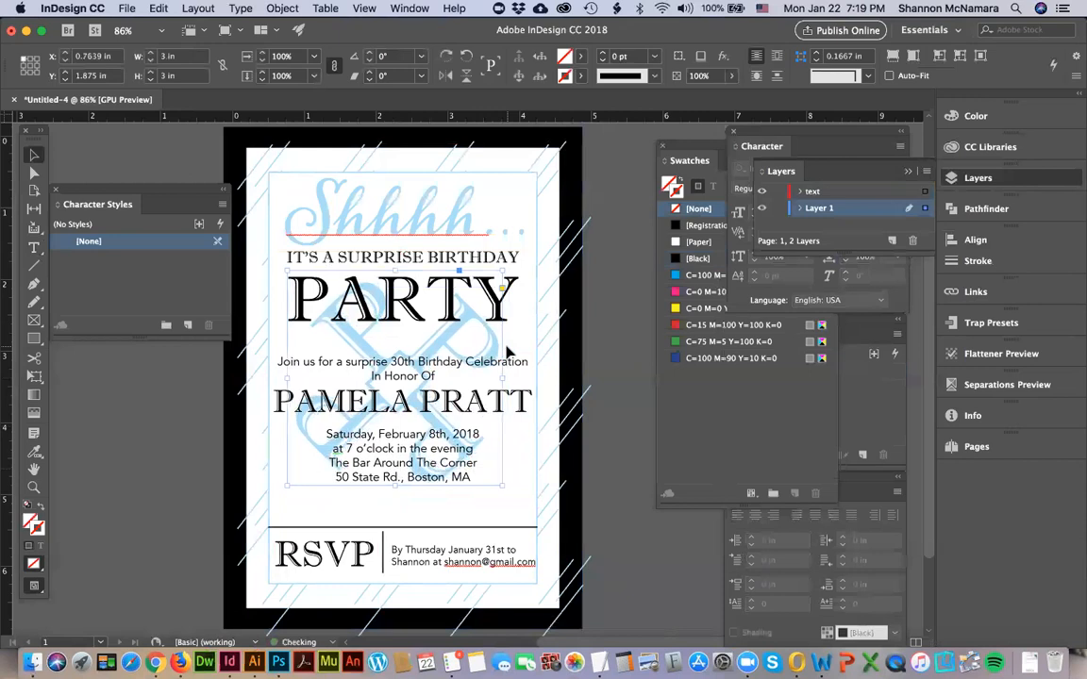
Nudge the RSVP contact text left to X 2.1461 in and the RSVP heading slightly right to X 0.6111 in.
left_click(391, 562)
key("Left")
key("Left")
key("Left")
key("Left")
key("Left")
scroll(348, 561, "up", 5)
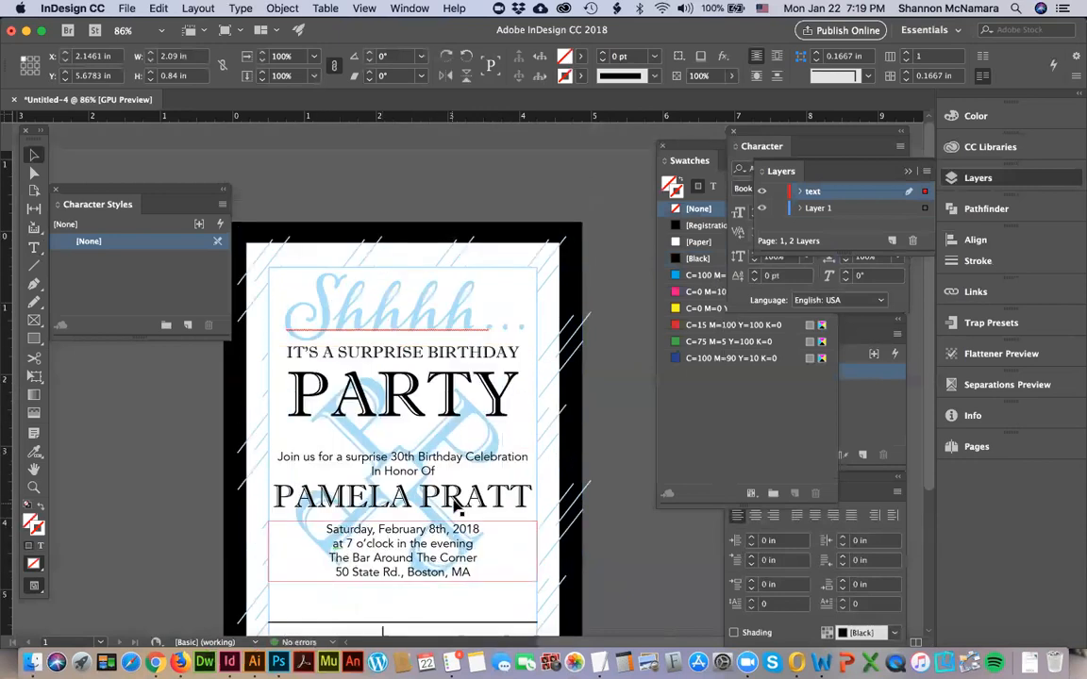
scroll(388, 574, "down", 5)
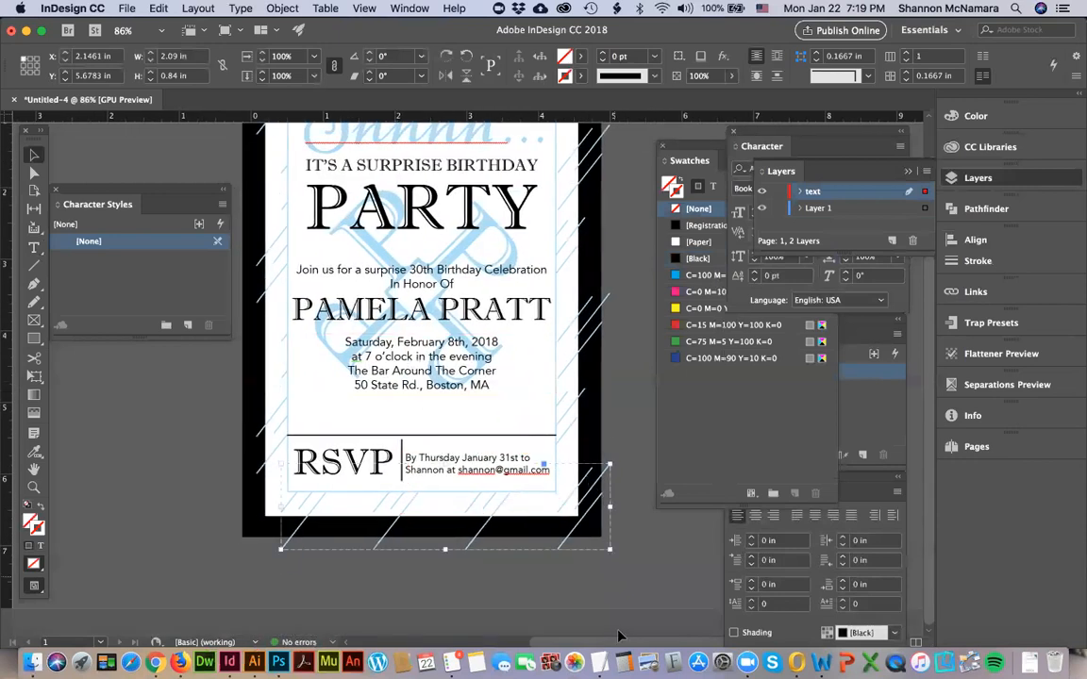
left_click(371, 475)
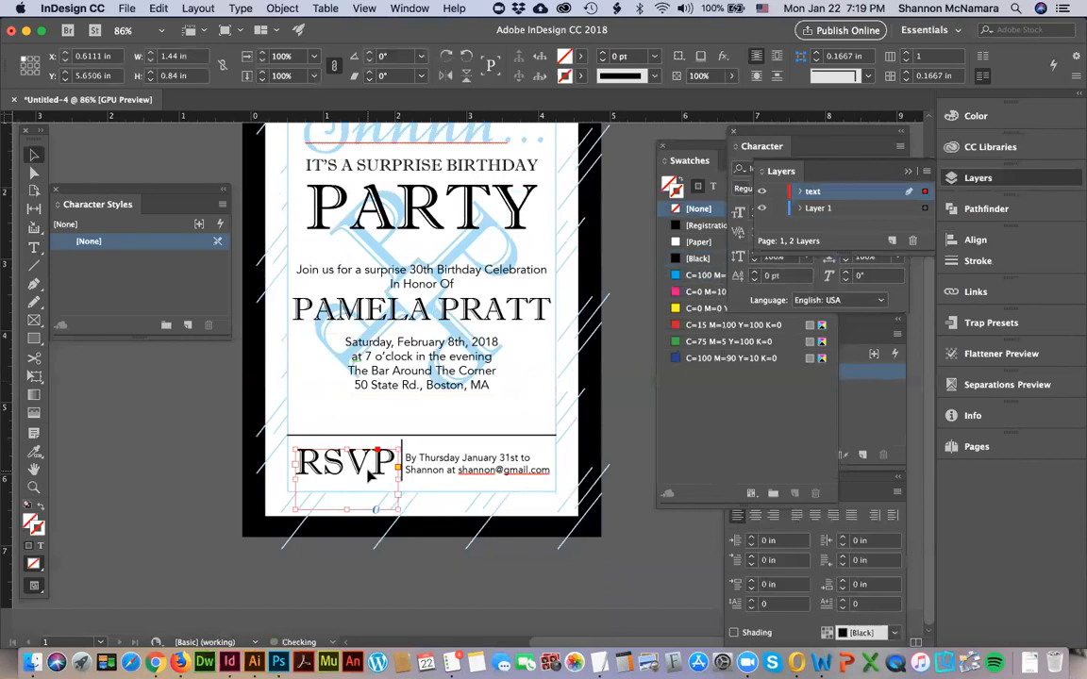
left_click(620, 438)
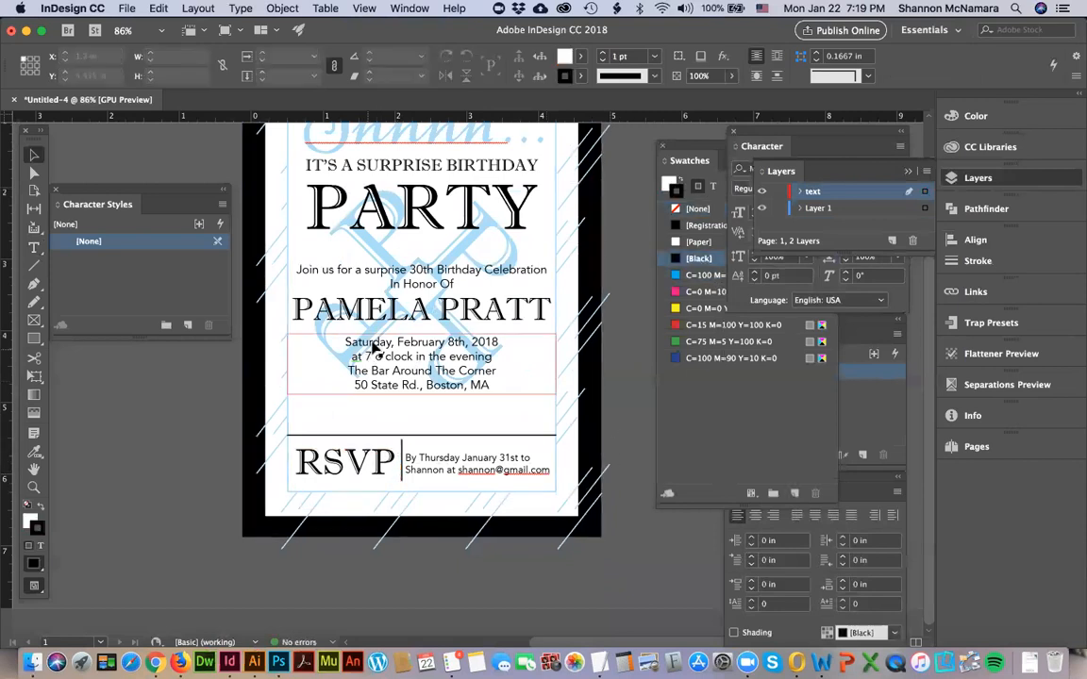
Select the RSVP heading, contact text and both divider lines together and nudge them up to Y 5.3231 in.
scroll(375, 349, "up", 1)
left_click(412, 503)
left_click(410, 501, "shift")
left_click(388, 506, "shift")
left_click(454, 508, "shift")
key("Up")
key("Up")
key("Up")
key("Up")
key("Up")
key("Up")
key("Up")
key("Up")
key("Up")
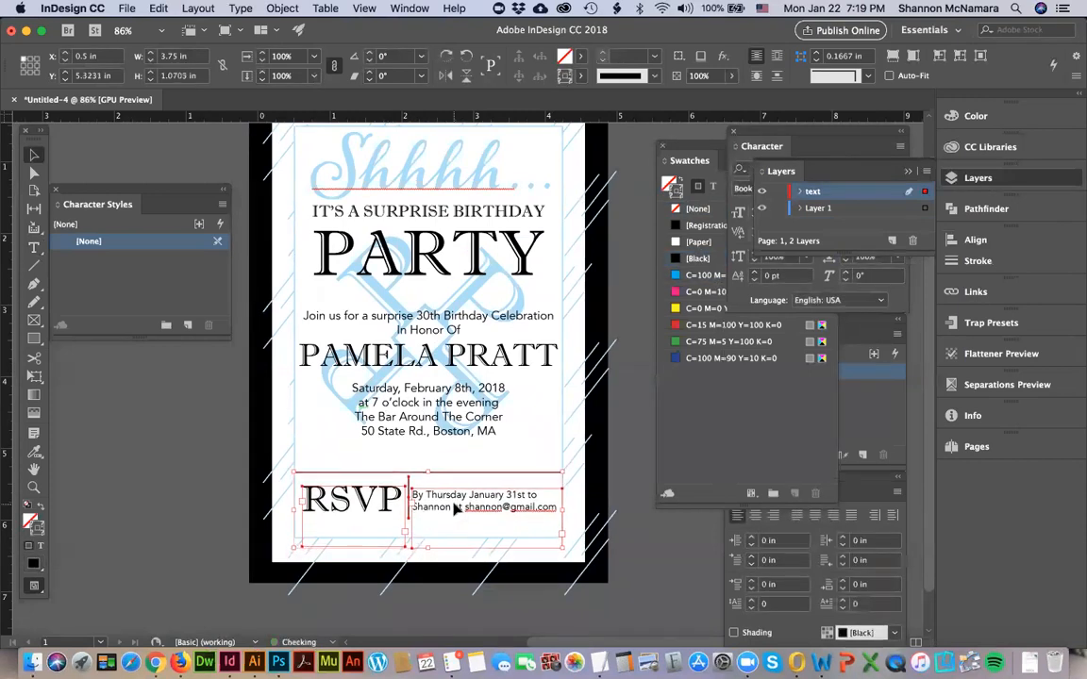
Select all the text blocks above the RSVP section, from the Shhhh headline to the address, and move them down to Y 0.3056 in.
scroll(404, 381, "up", 1)
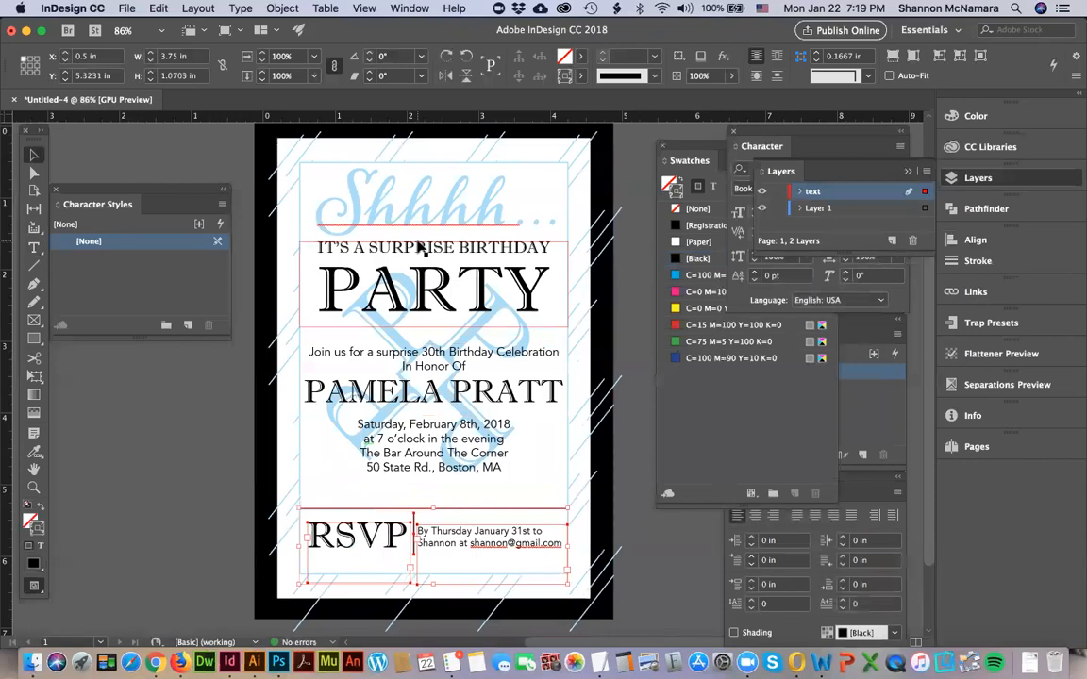
left_click(424, 176)
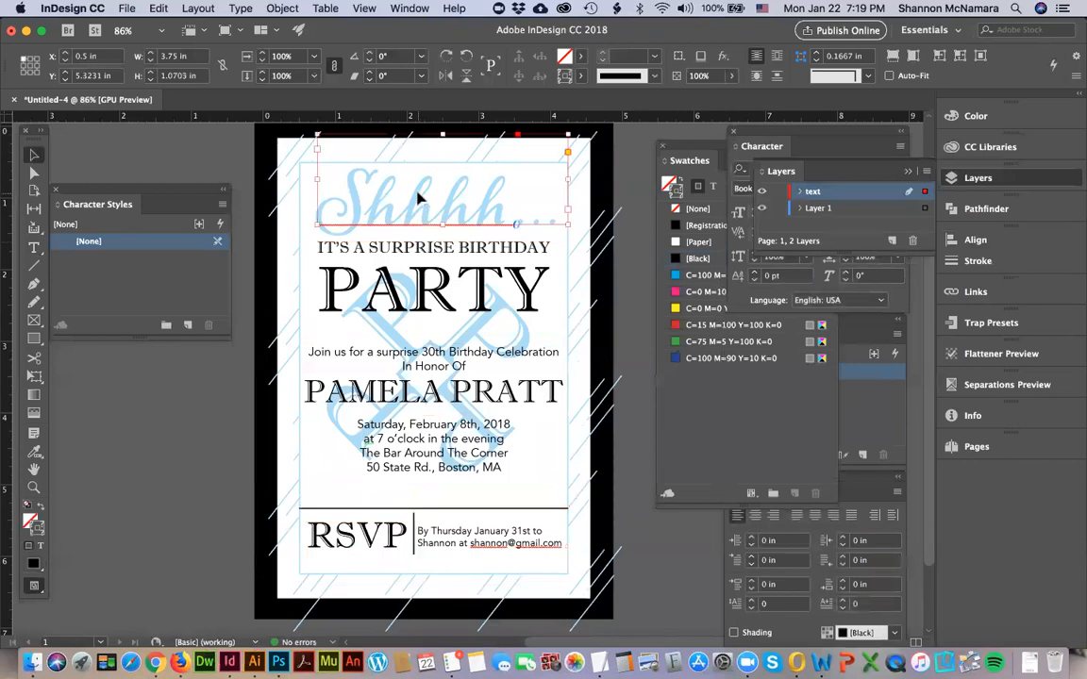
left_click(417, 257, "shift")
left_click(429, 364, "shift")
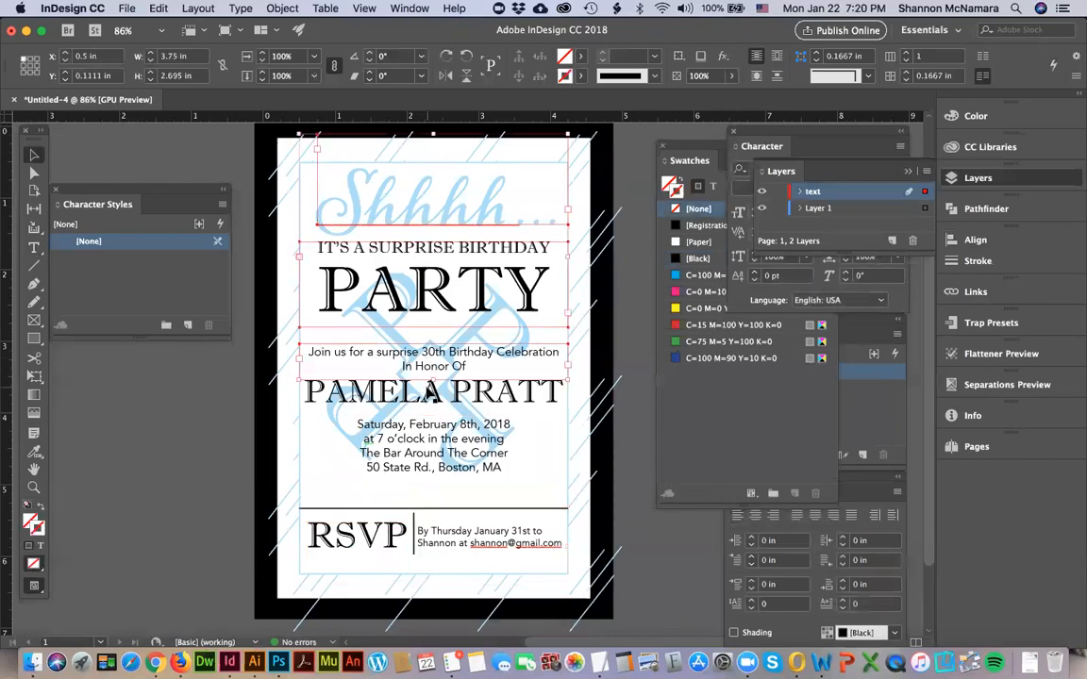
left_click(429, 392, "shift")
left_click(429, 444, "shift")
key("Down")
key("Down")
key("Down")
key("Down")
key("Down")
key("Down")
key("Down")
key("Down")
key("Down")
key("Down")
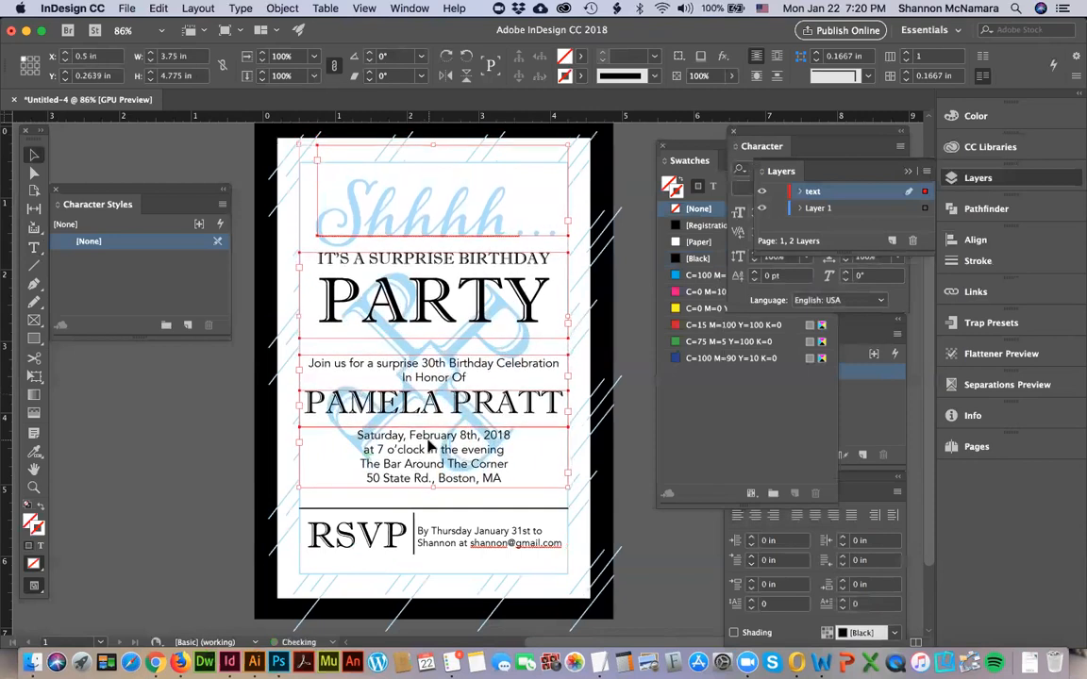
key("Down")
key("Down")
key("Down")
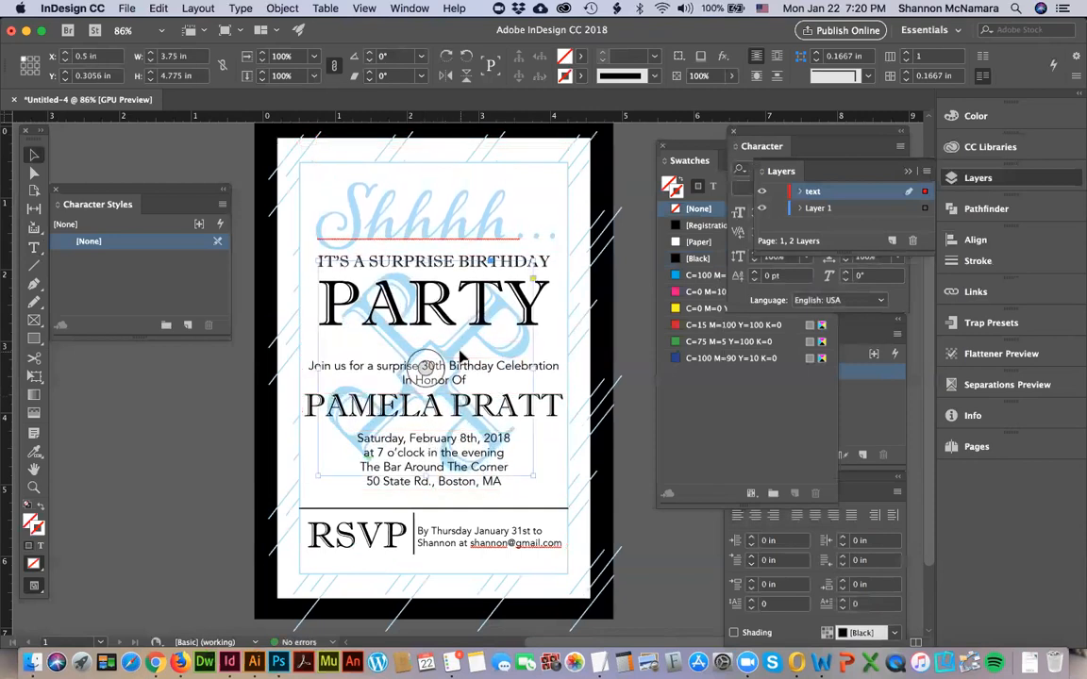
Move the monogram down to Y 2.0694 in so it sits behind the lowered text.
left_click(460, 355)
key("Down")
key("Down")
key("Down")
key("Down")
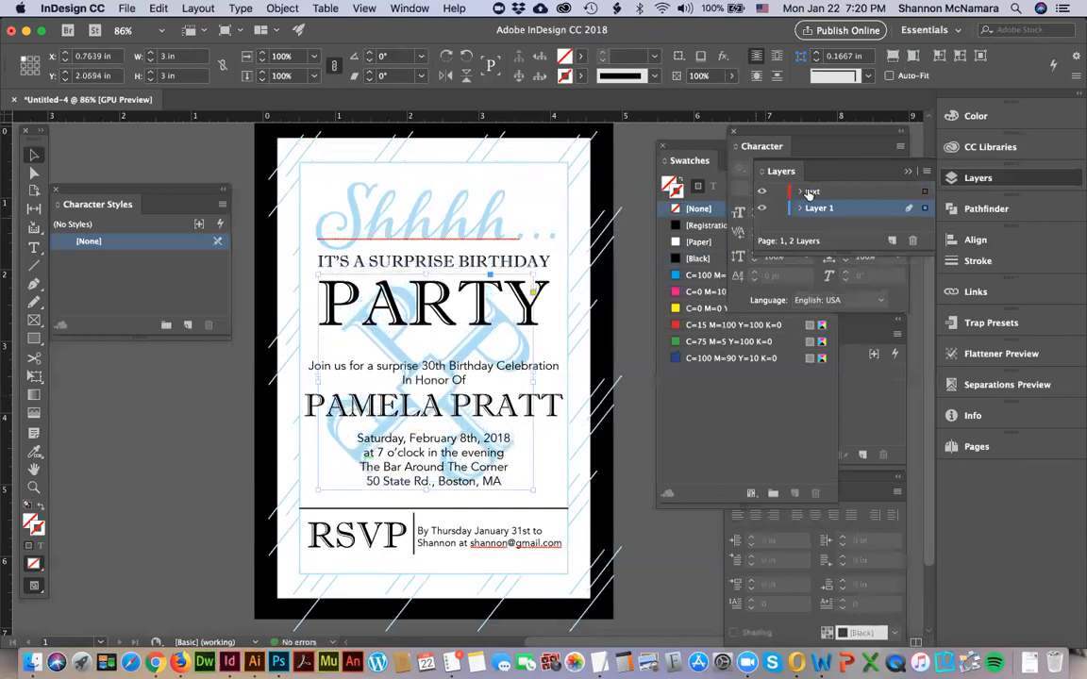
Set the opacity of the light blue monogram behind the text to 50%.
left_click_drag(712, 76, 639, 66)
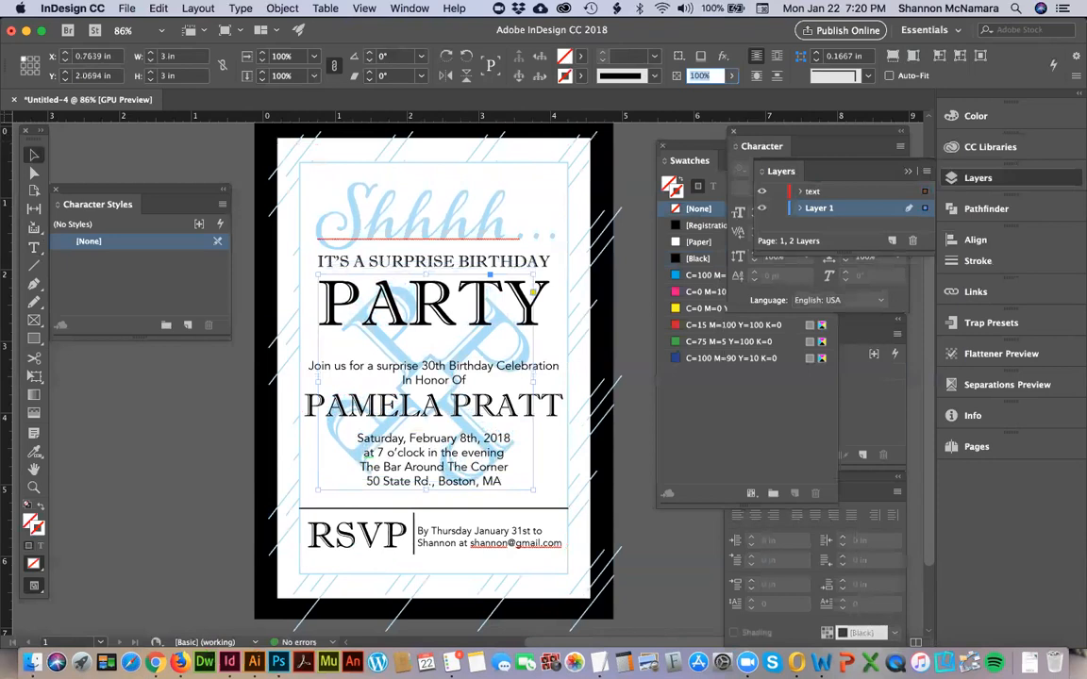
type("50")
key("Return")
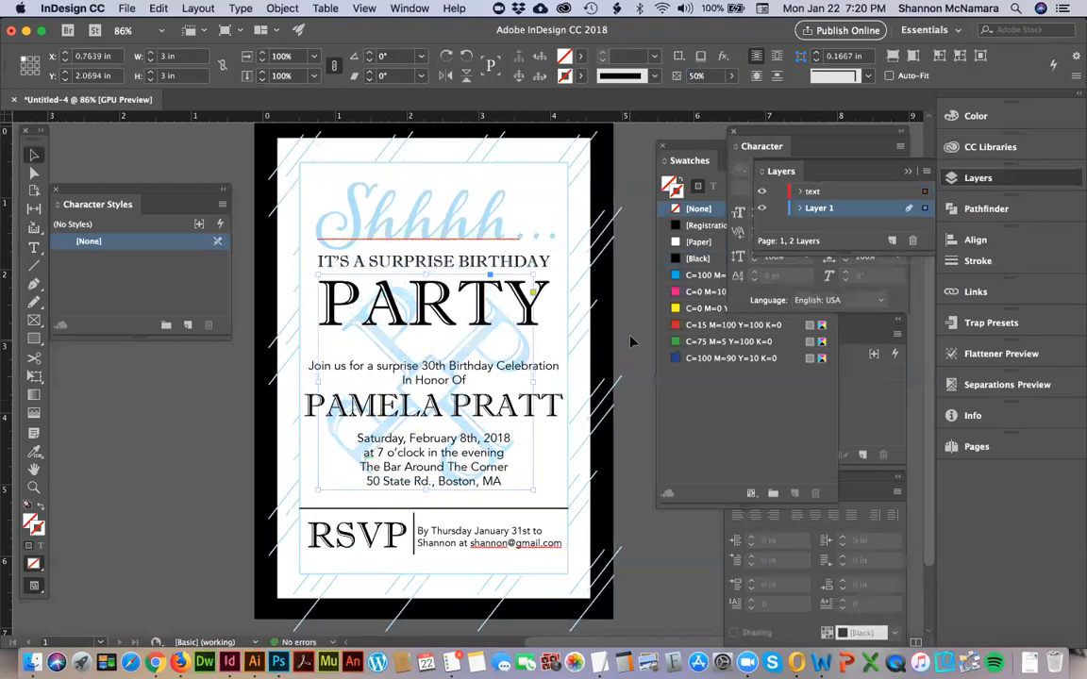
left_click(632, 342)
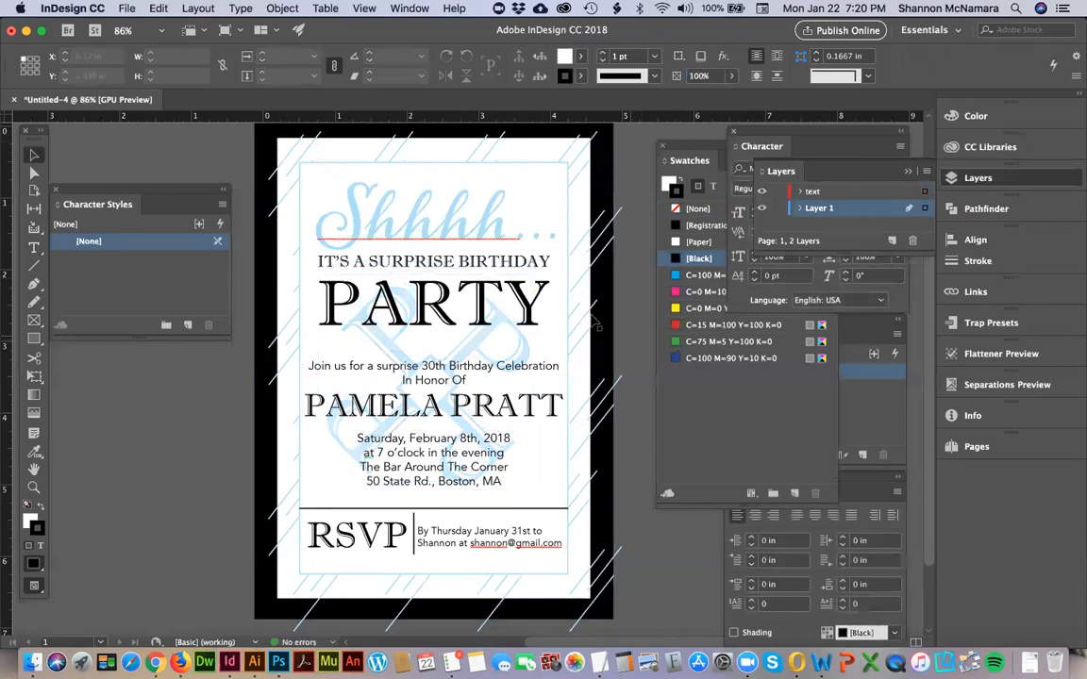
left_click(270, 138)
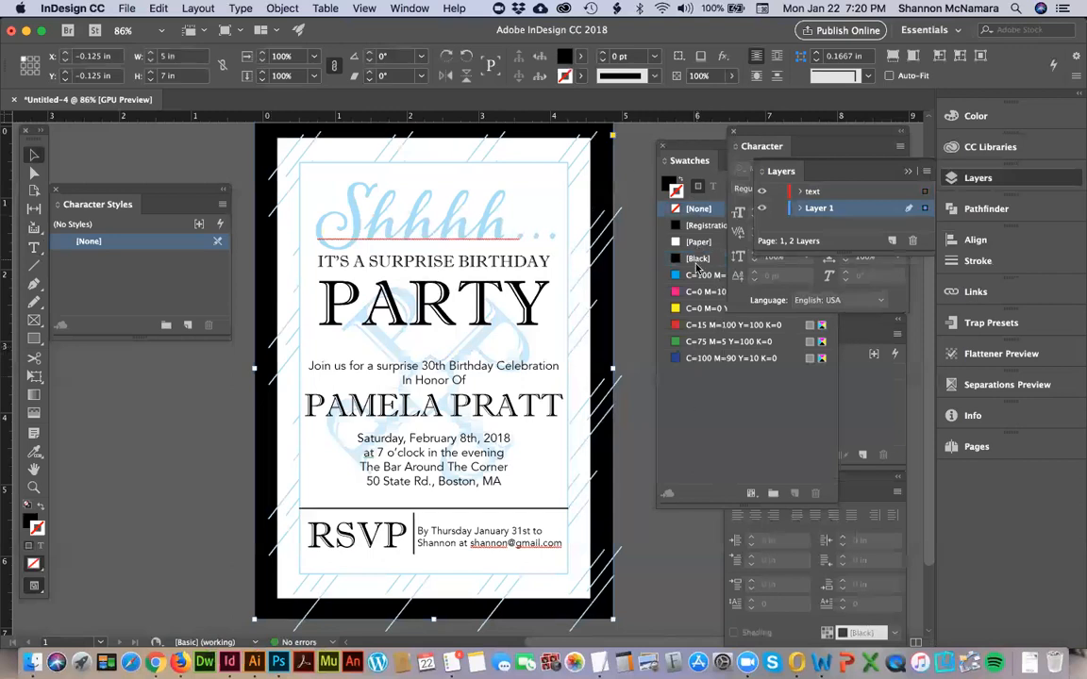
left_click(641, 299)
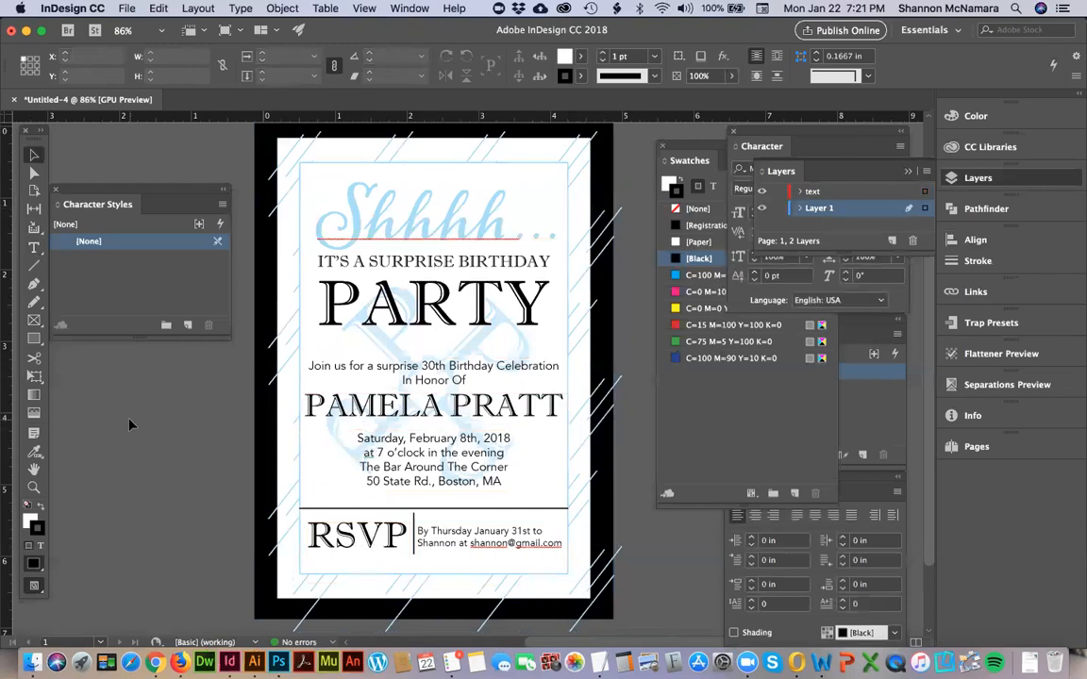
Switch to Chrome and copy the file name DES113_Assessment3_FirstLast from the assignment's submission instructions.
key("super+Tab")
key("super+Tab")
key("super+Tab")
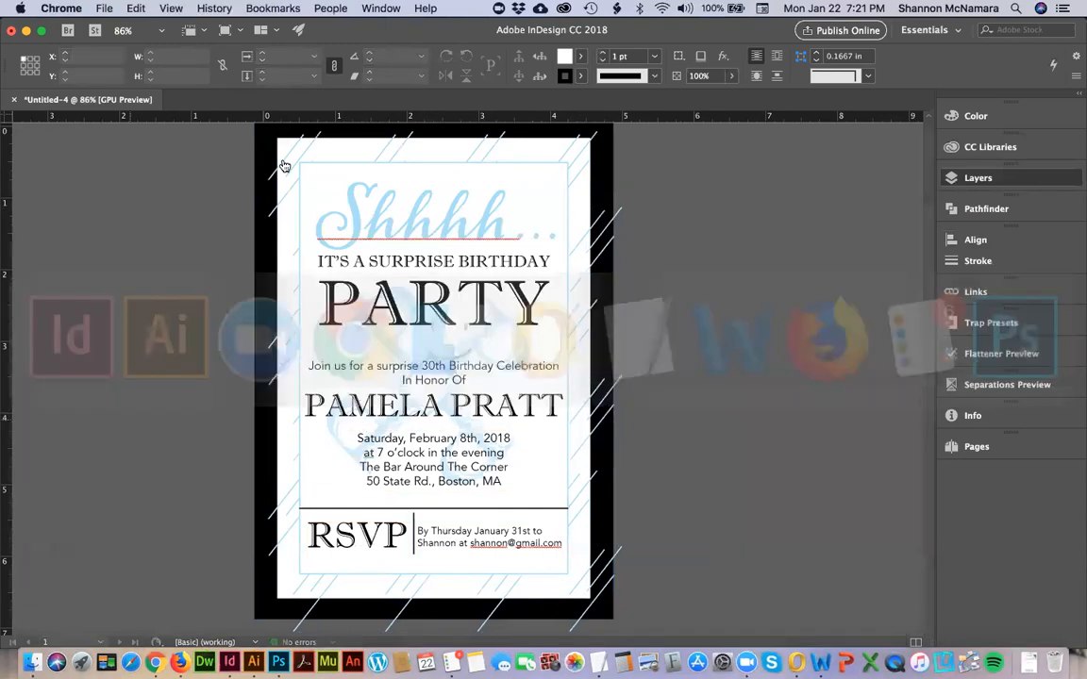
scroll(431, 403, "down", 10)
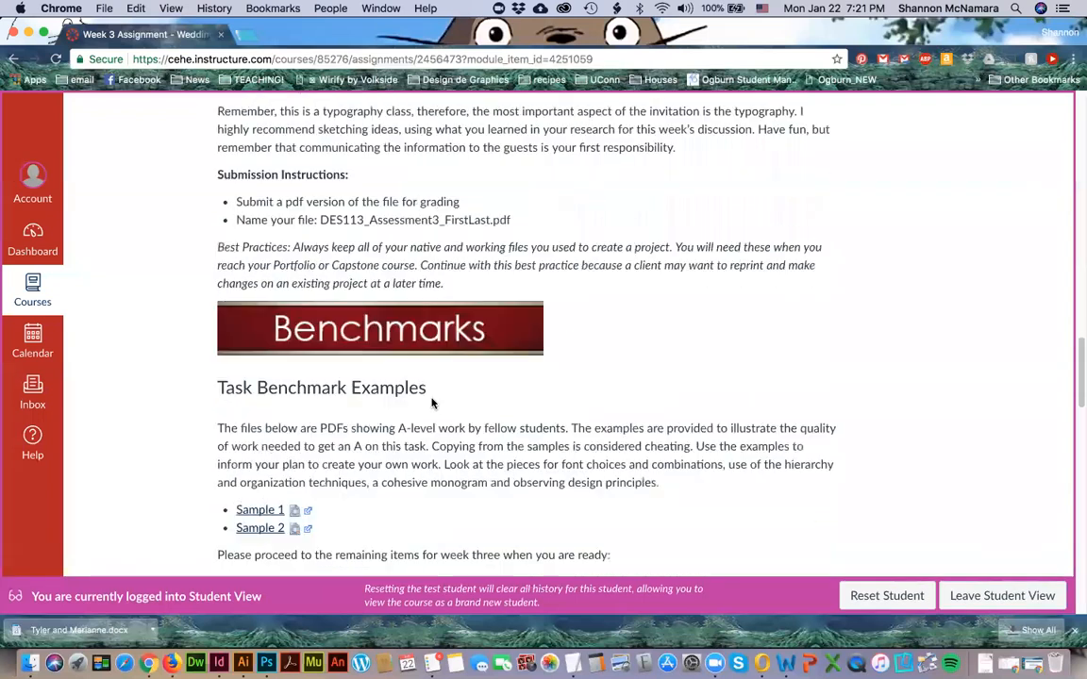
left_click_drag(320, 200, 490, 201)
key("super+c")
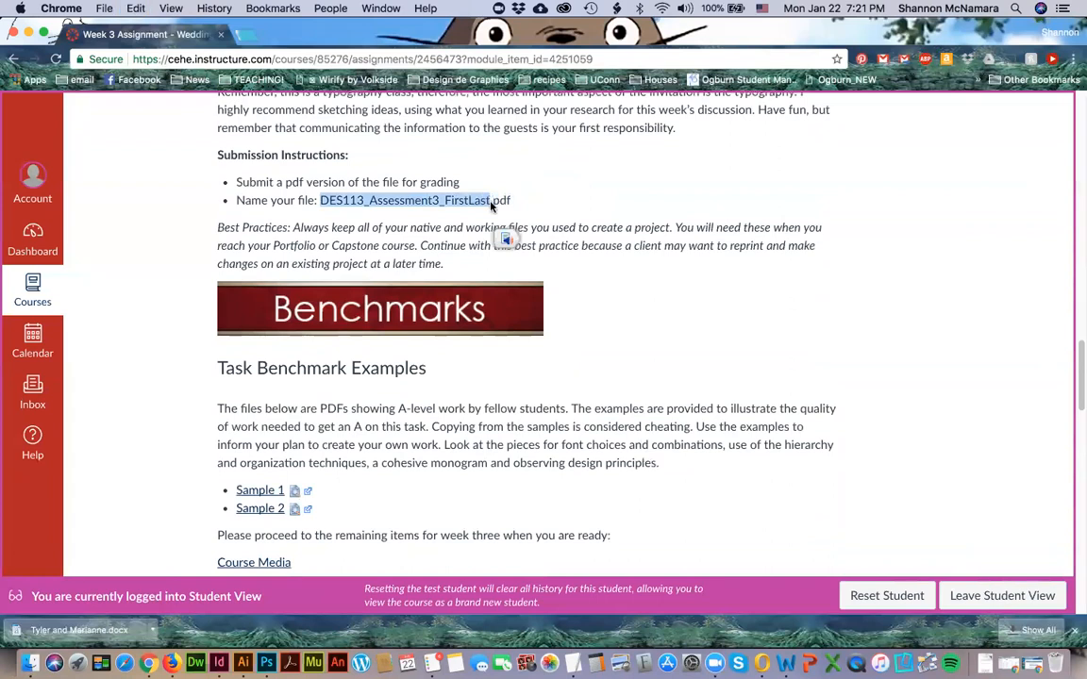
Back in InDesign, save the invitation in the Assignment folder as DES113_Assessment3_ followed by the author's name instead of FirstLast.
key("super+Tab")
left_click(126, 8)
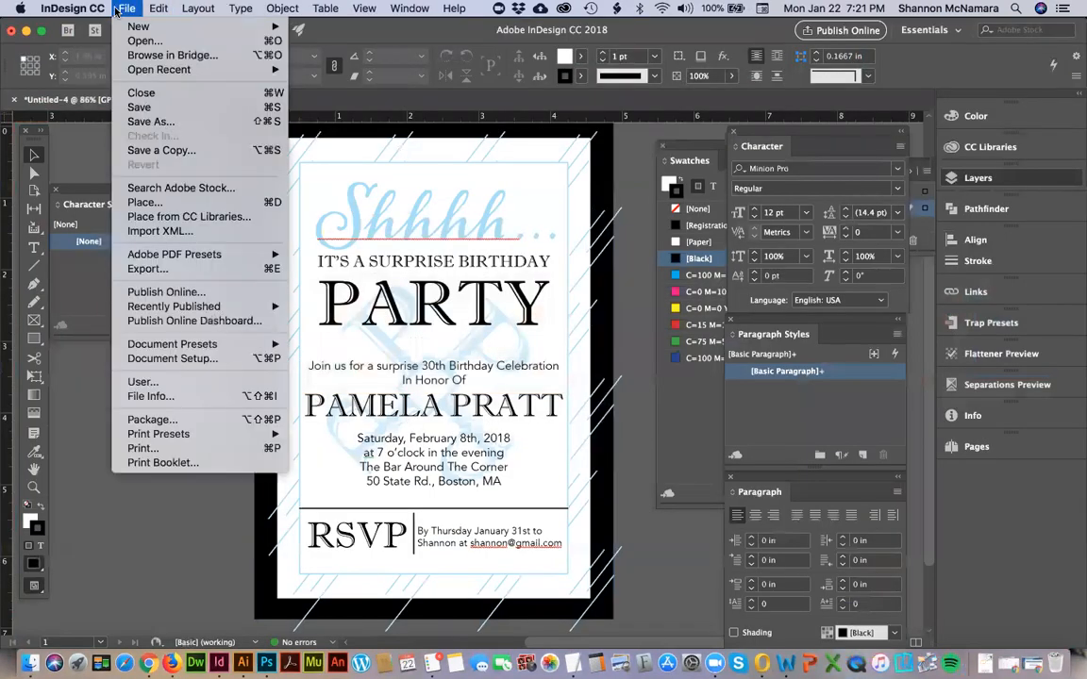
left_click(159, 126)
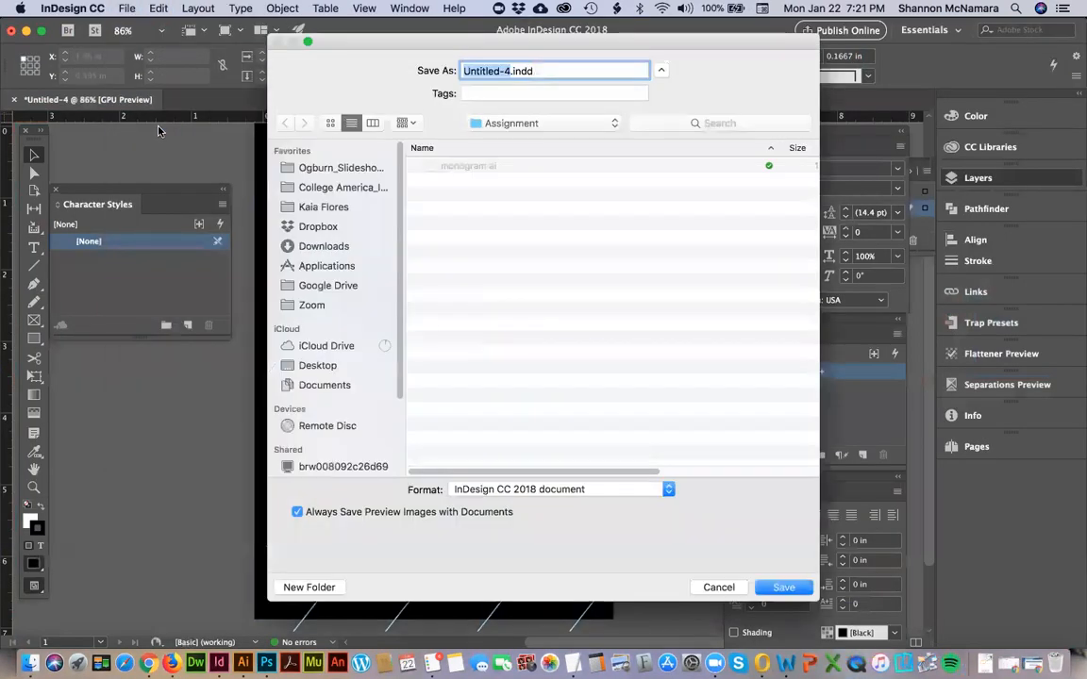
key("super+v")
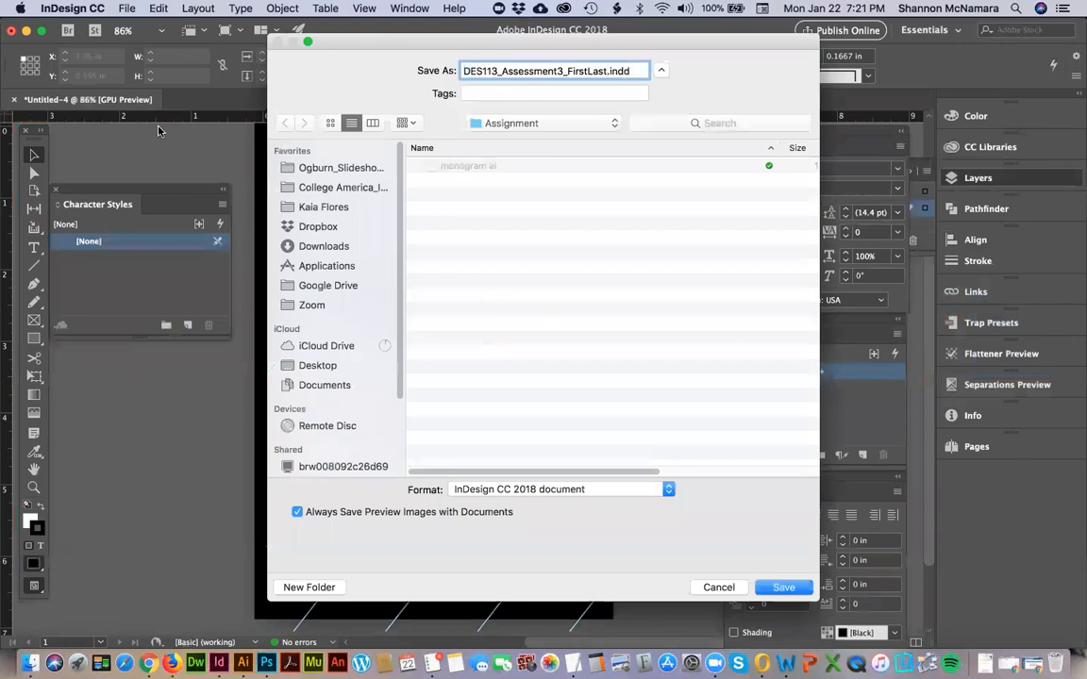
left_click_drag(607, 71, 586, 71)
type("smcnamara")
key("Return")
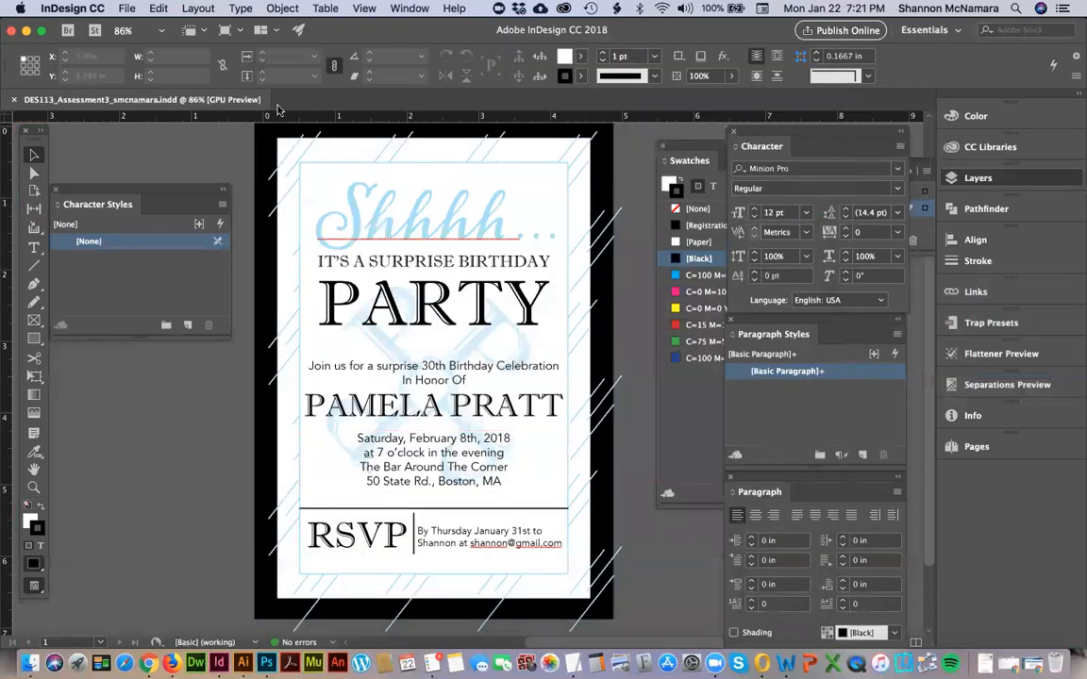
Export the invitation as a PDF with the Crop_Bleed Marks preset, keeping the document's file name.
left_click(118, 8)
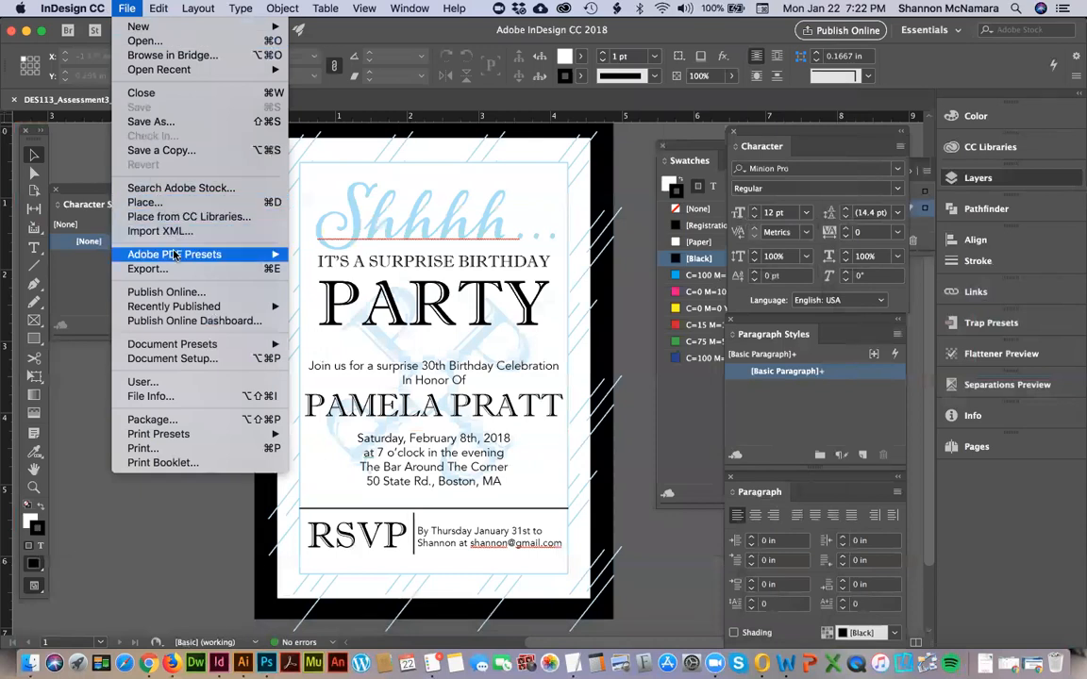
mouse_move(235, 255)
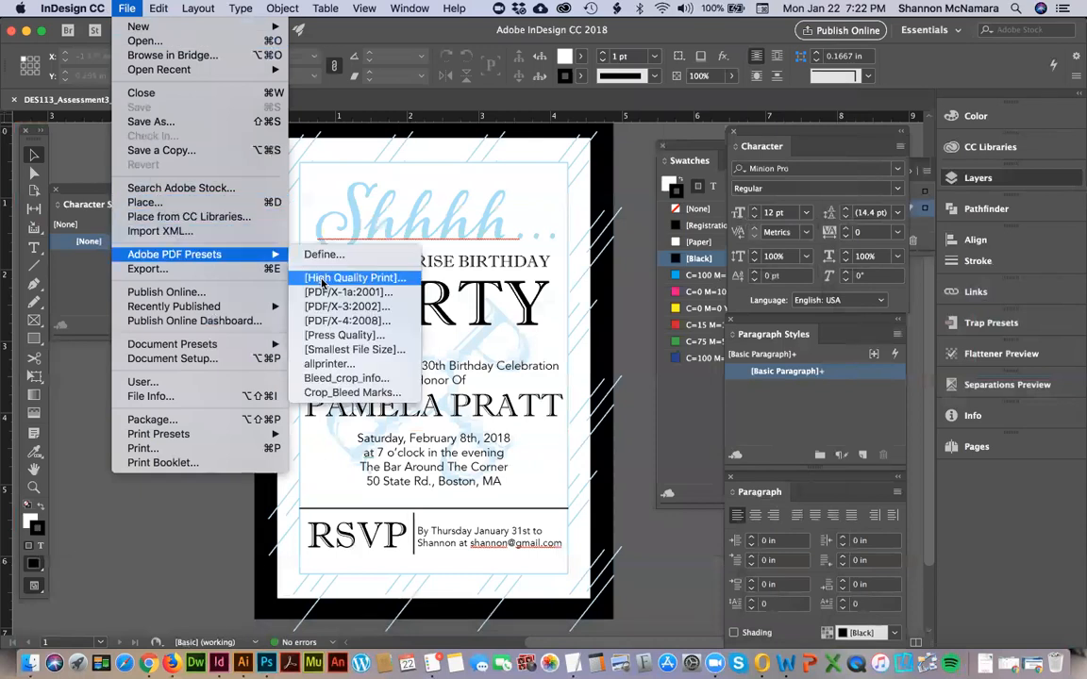
left_click(349, 392)
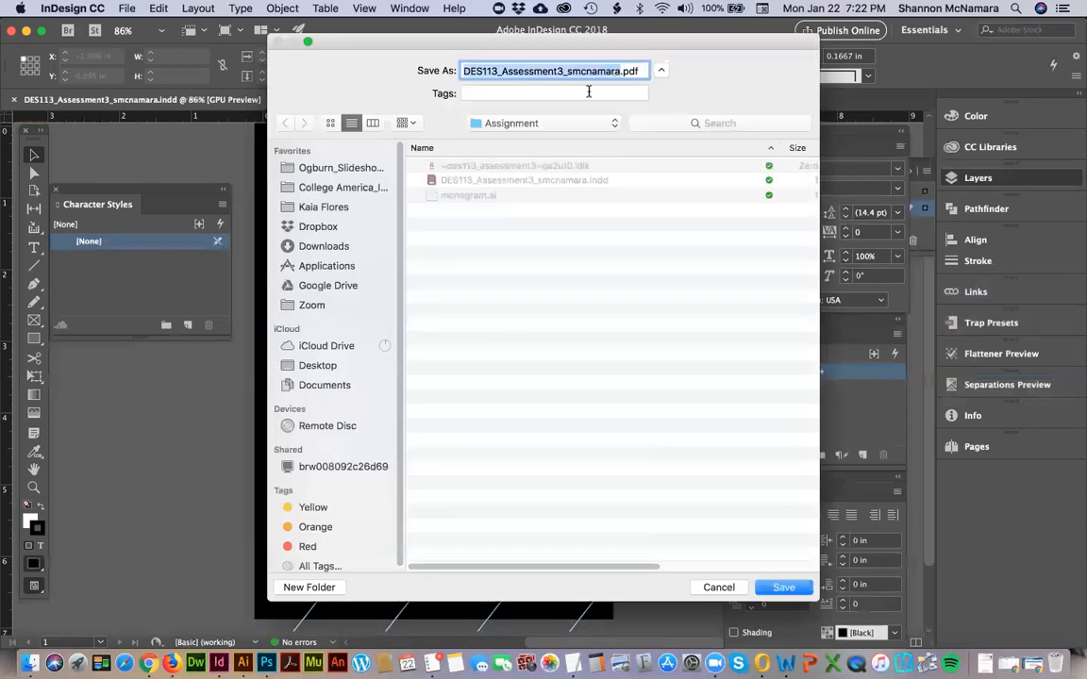
left_click(784, 588)
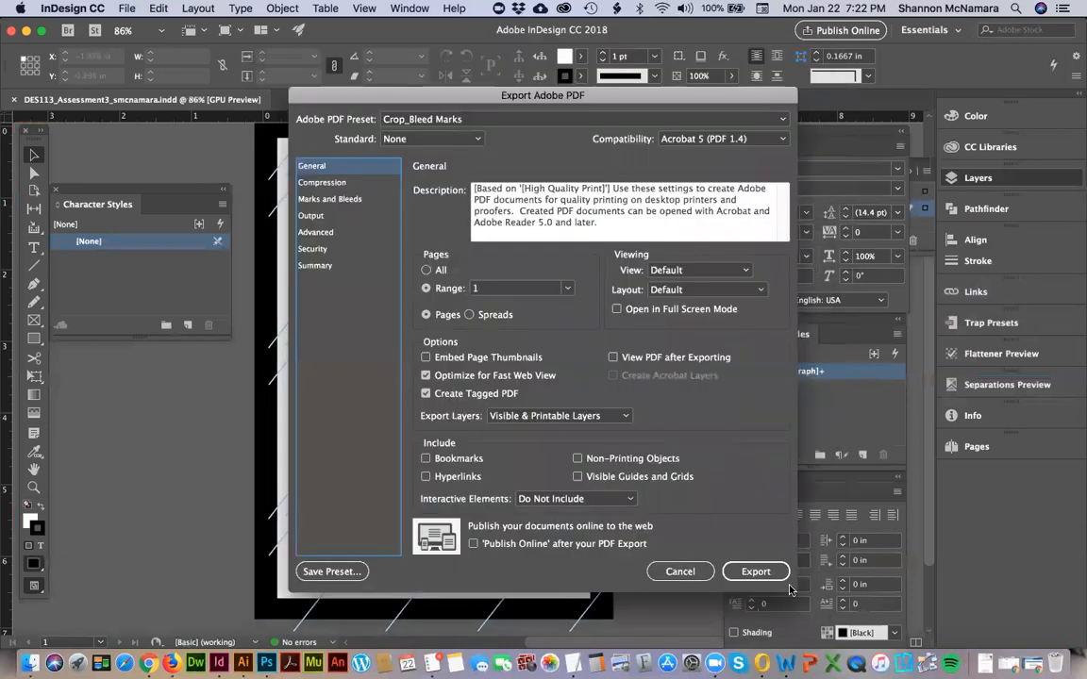
left_click(757, 572)
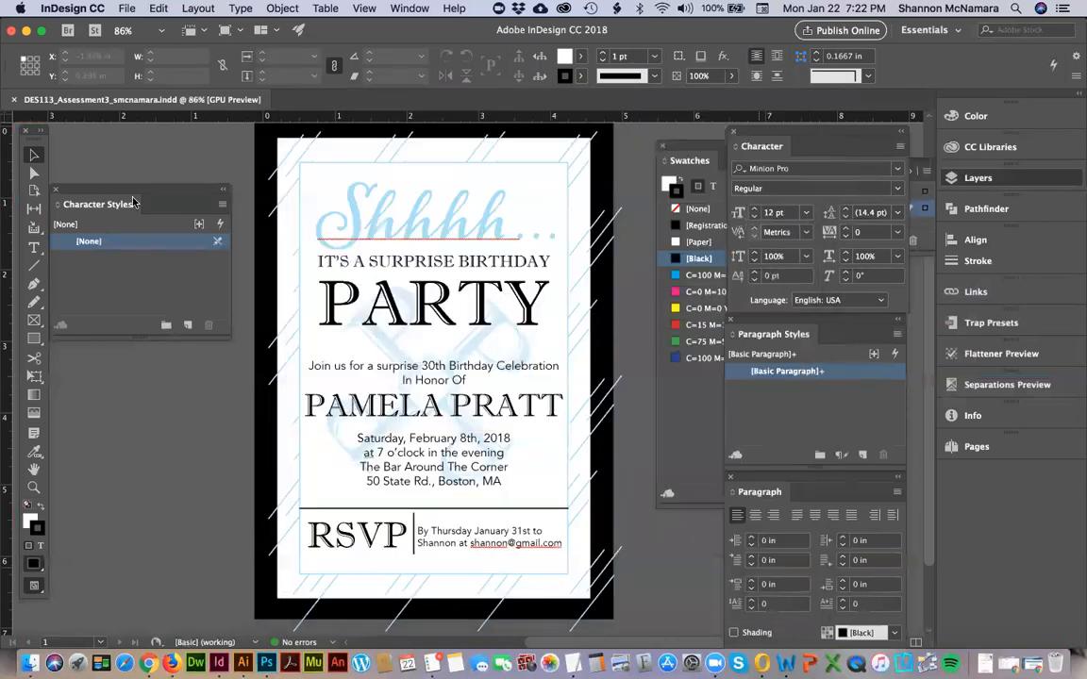
Check the required file name and format in the submission instructions in Chrome.
key("super+Tab")
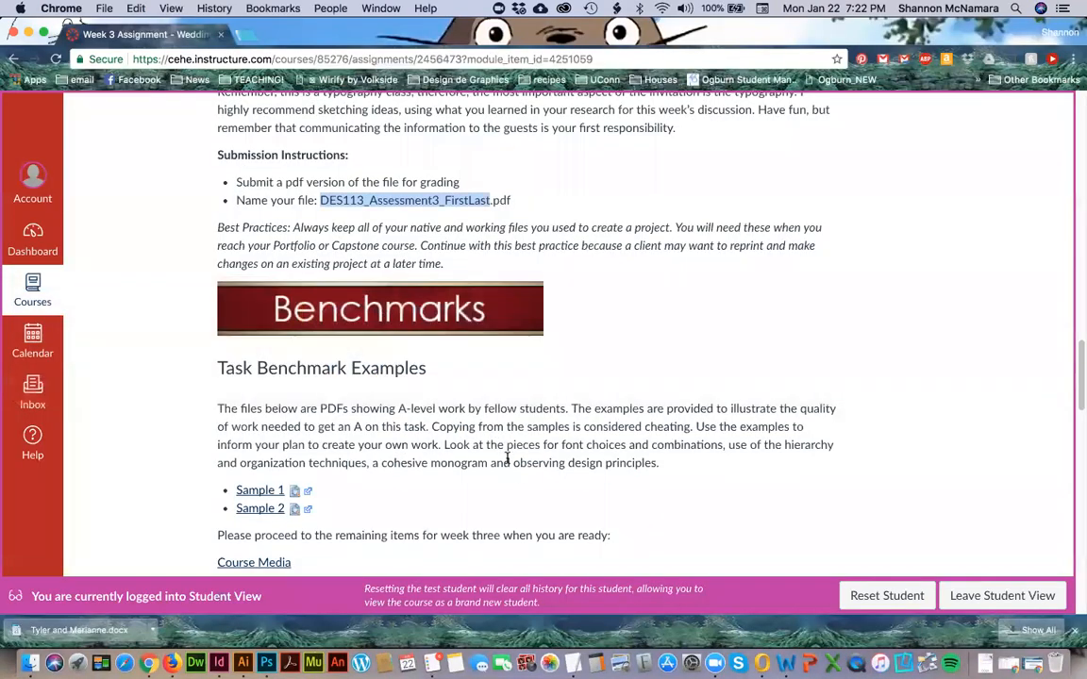
left_click(401, 185)
scroll(401, 185, "up", 3)
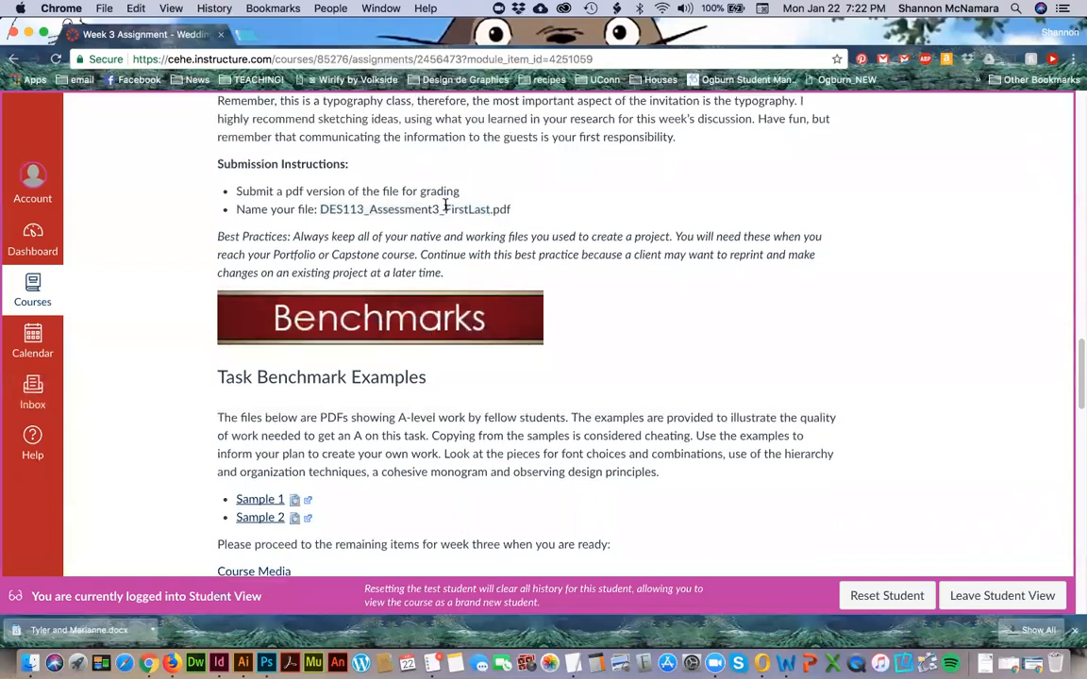
double_click(391, 279)
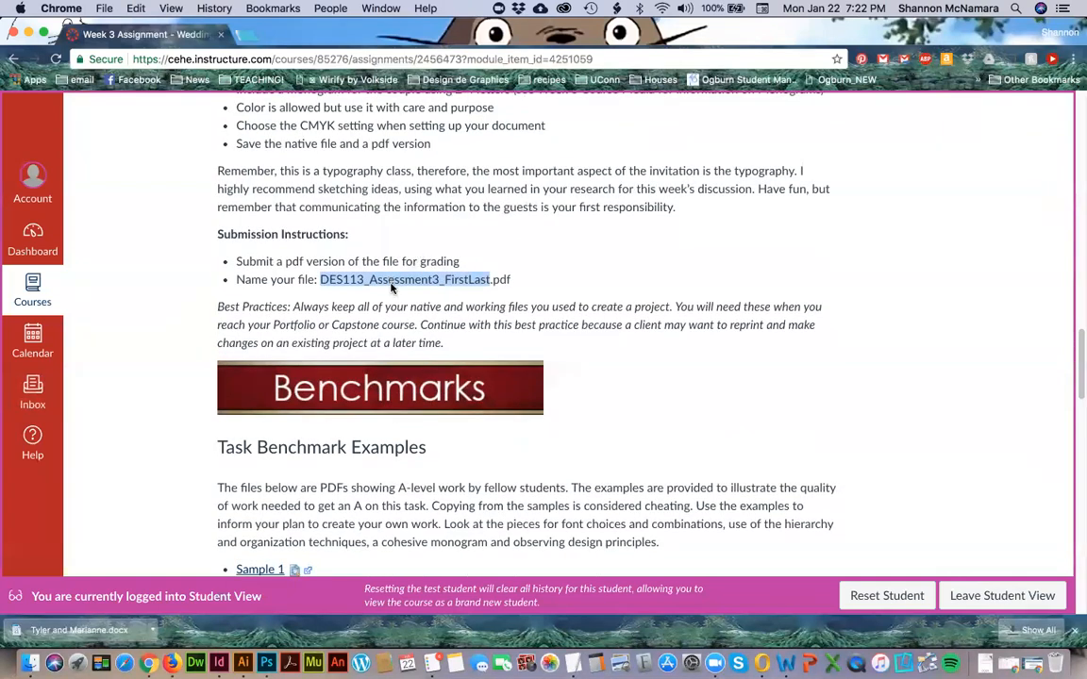
Close the invitation document in InDesign and open the Assignment folder of DES 113 Week 3 in Finder.
key("super+Tab")
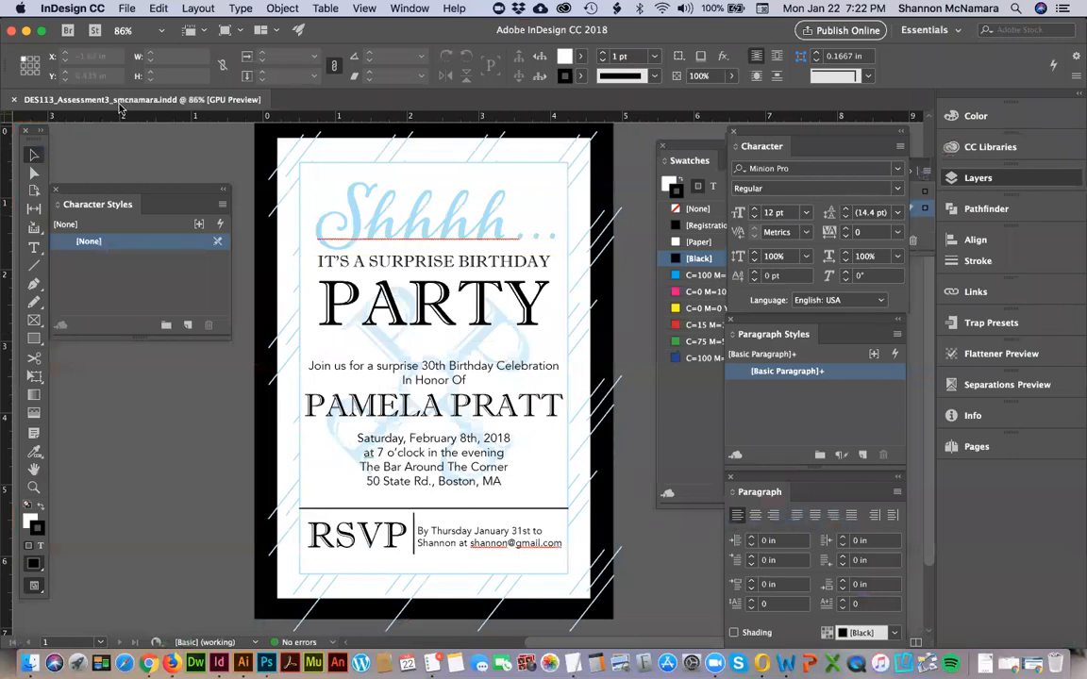
key("super+w")
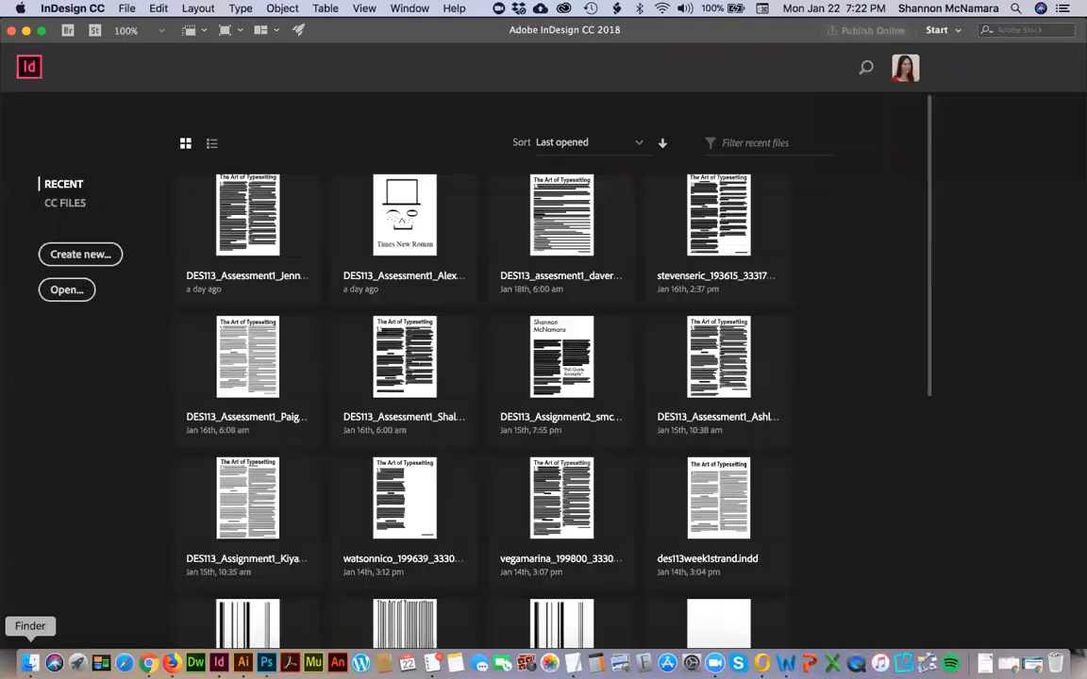
left_click(30, 663)
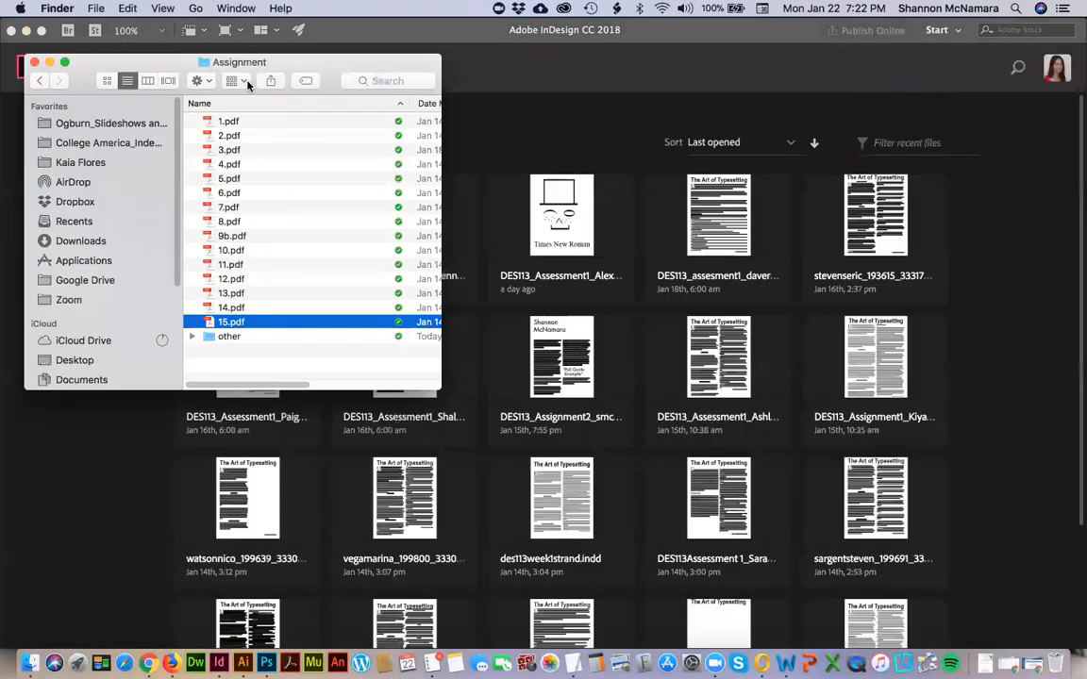
left_click(235, 62, "super")
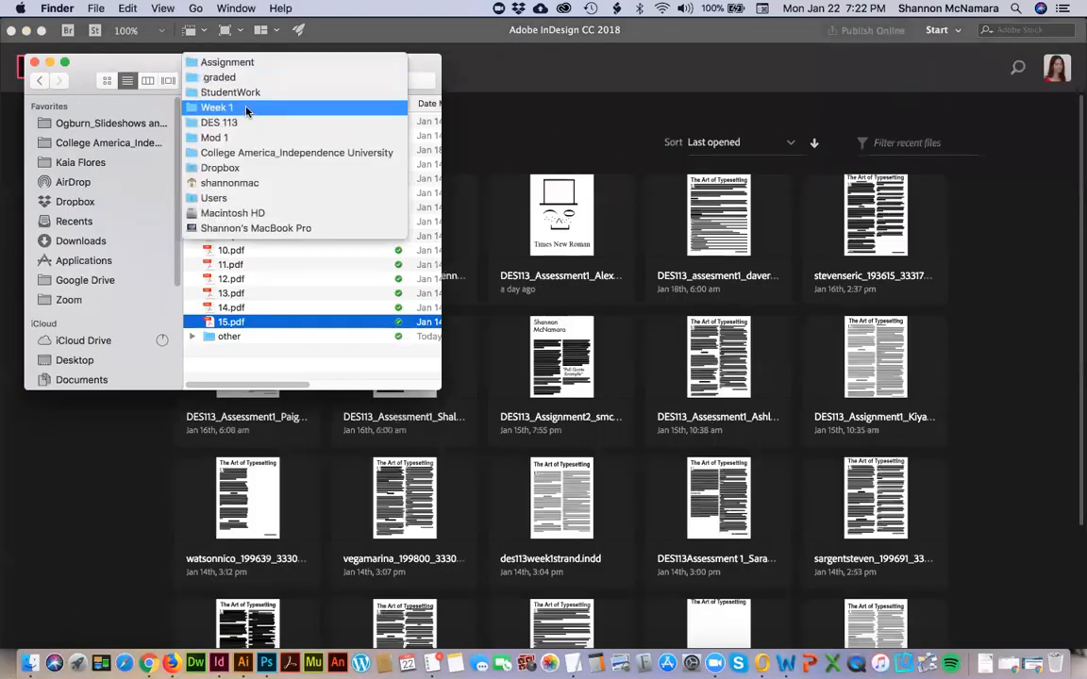
left_click(247, 122)
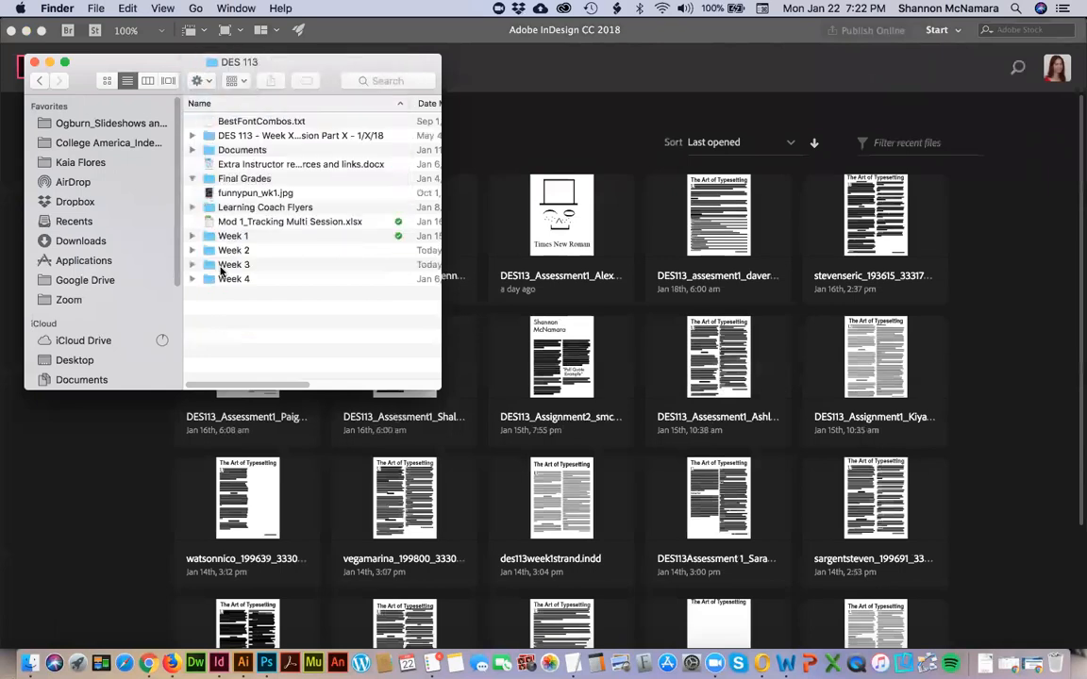
double_click(234, 265)
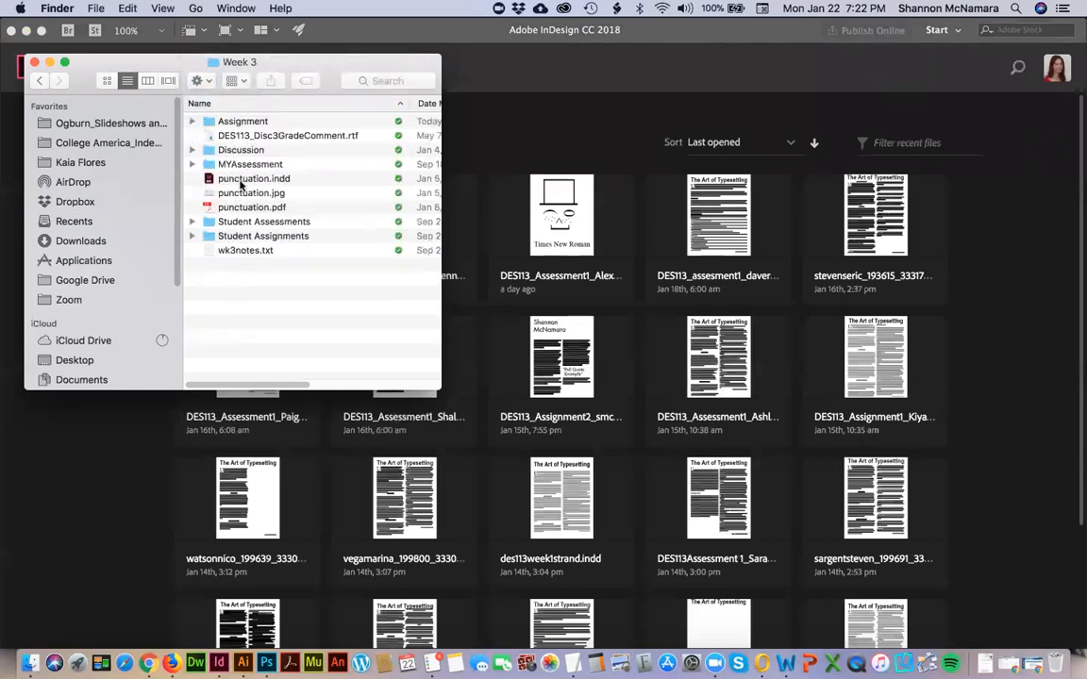
double_click(236, 123)
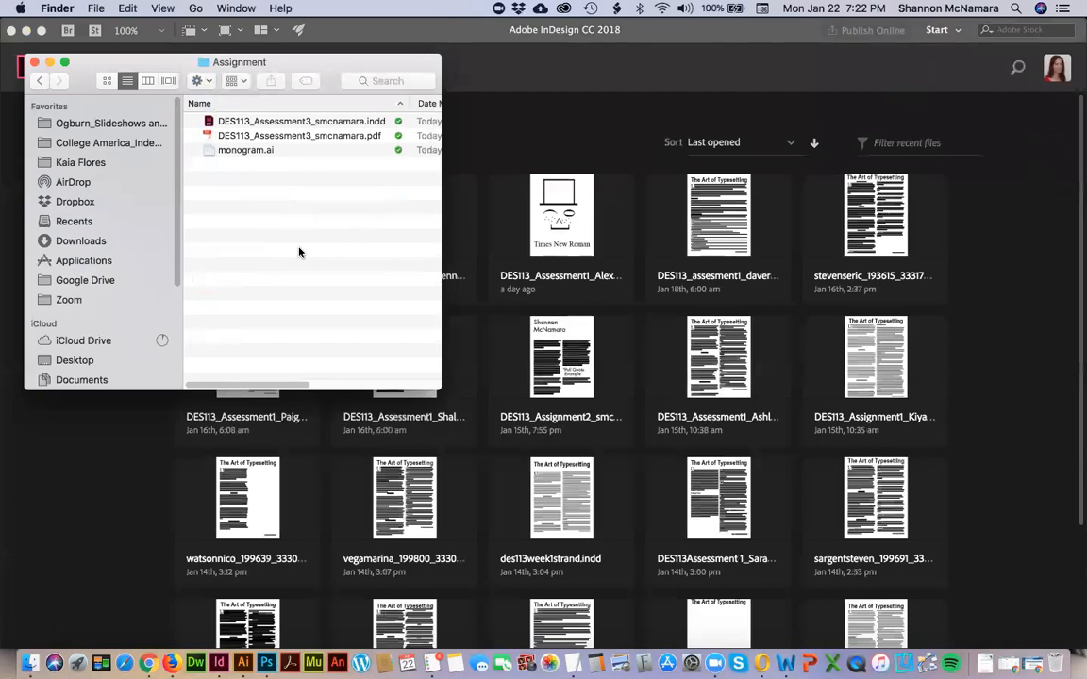
Rename the InDesign file by replacing Assessment with Assignment in its name.
key("Right")
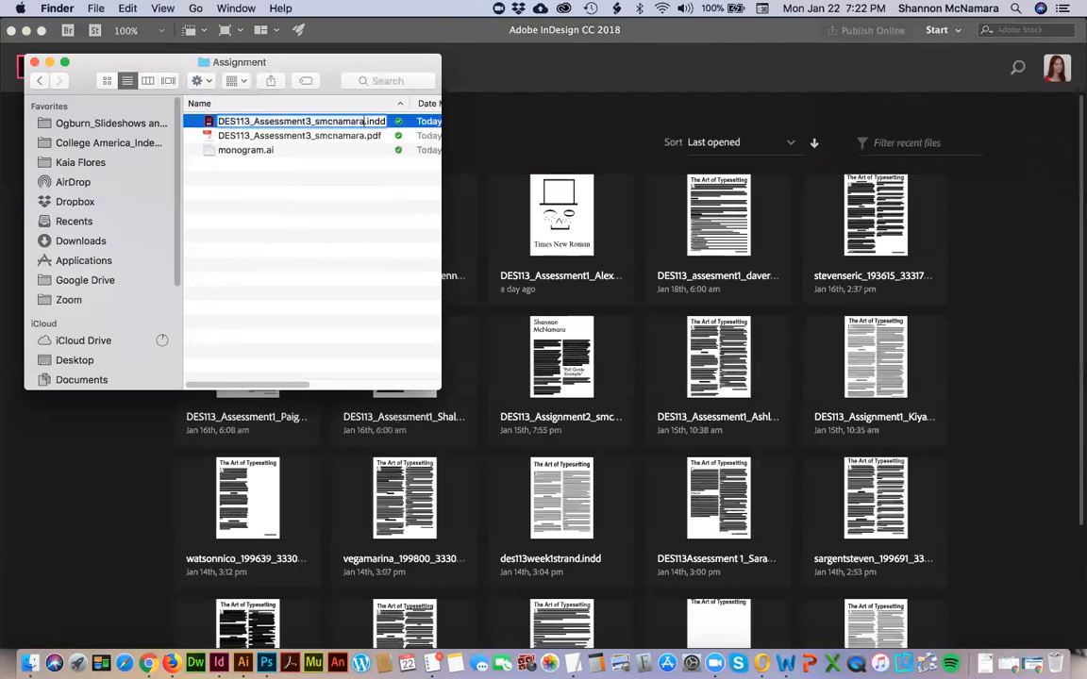
left_click_drag(248, 121, 304, 120)
type("Assignment")
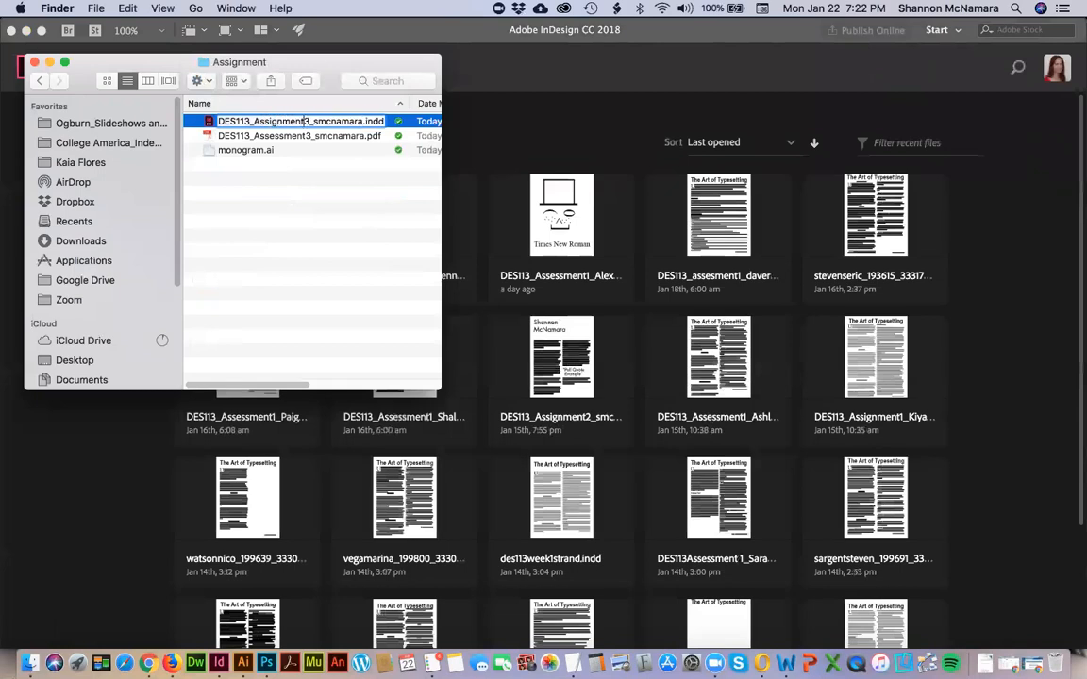
key("Return")
key("Return")
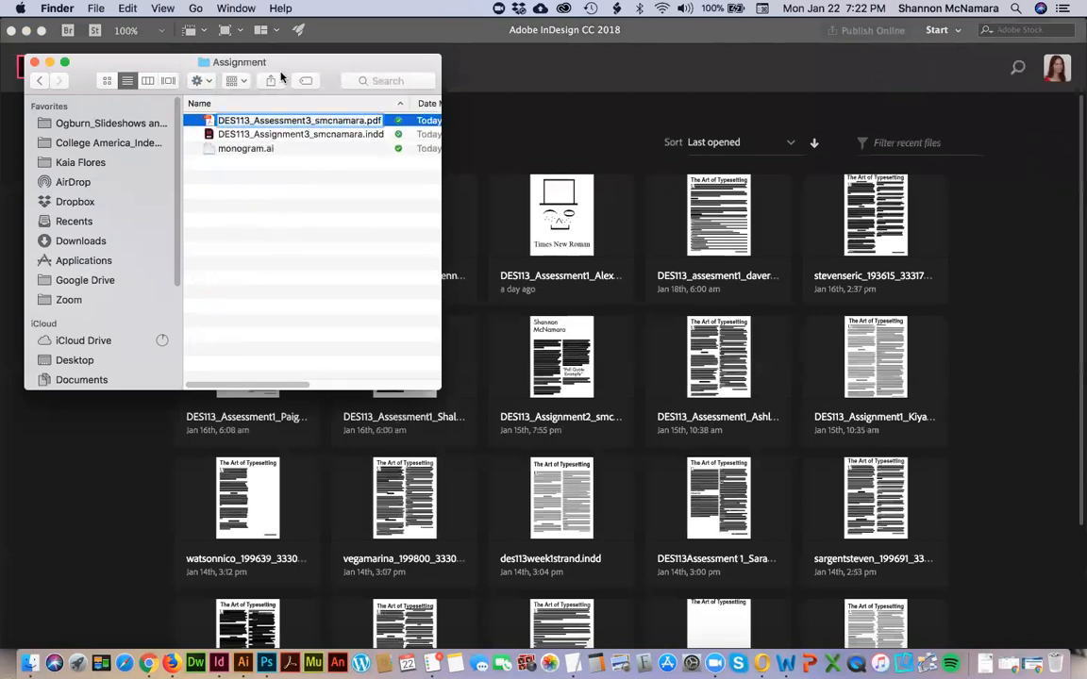
Replace Assessment with Assignment in the exported PDF's file name and open the PDF.
left_click_drag(269, 120, 306, 123)
type("isgnmen")
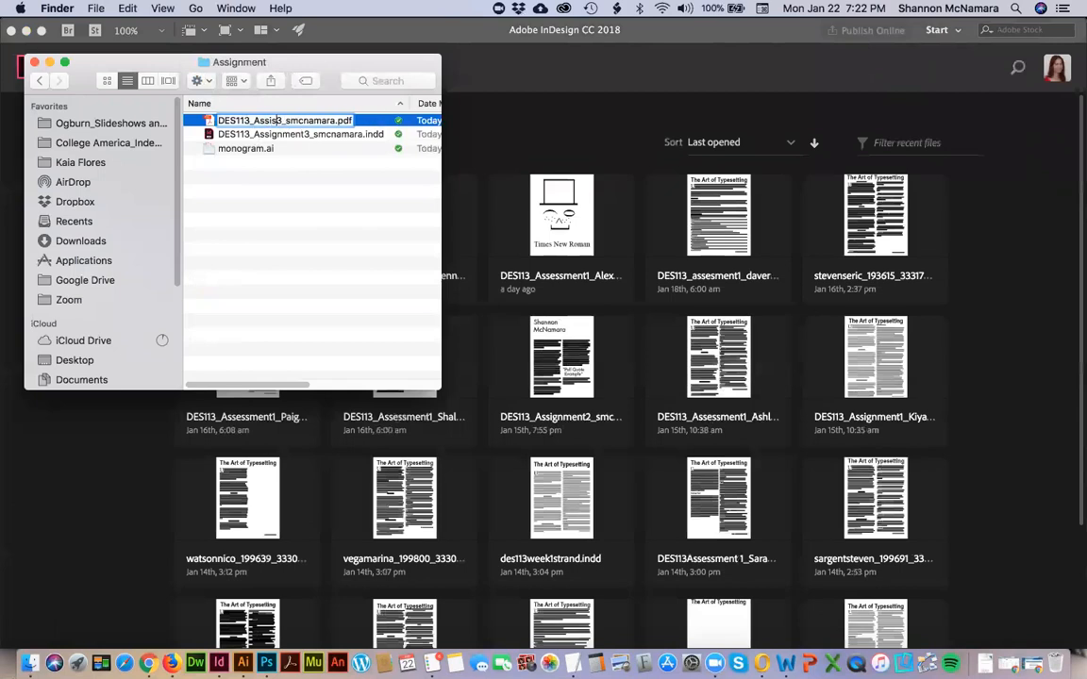
type("t")
key("Return")
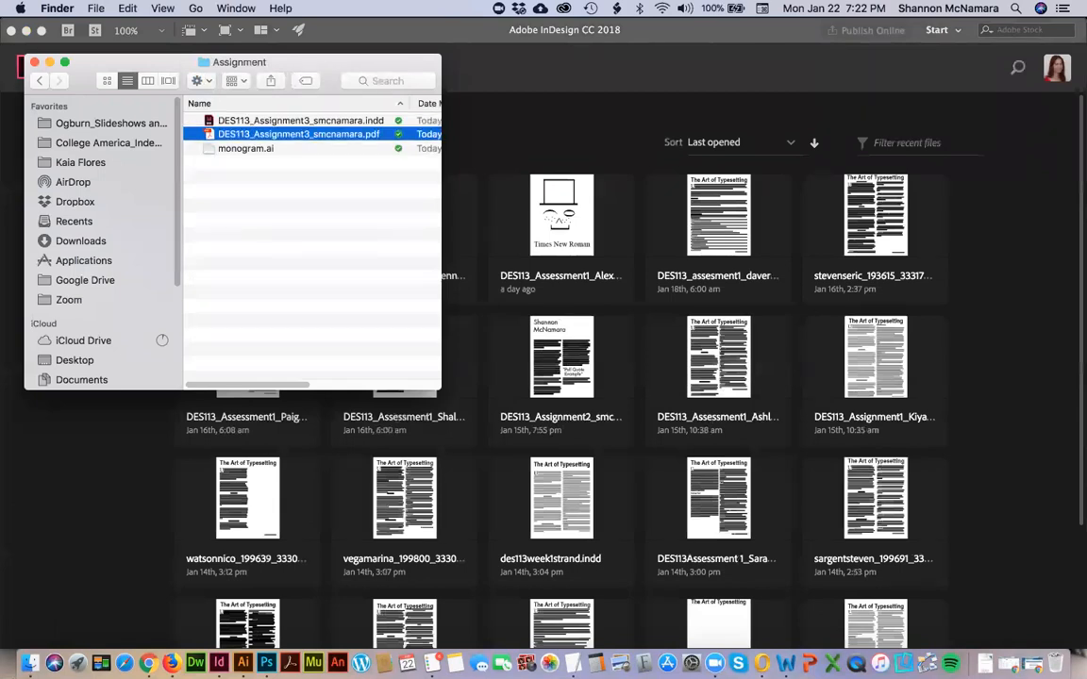
key("super+o")
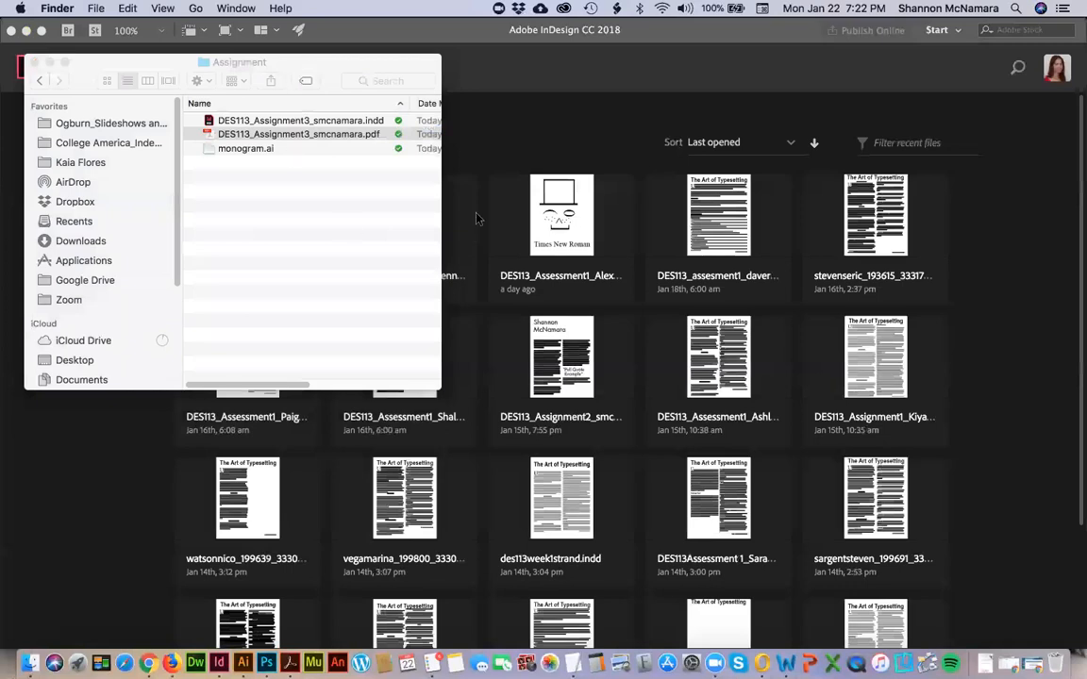
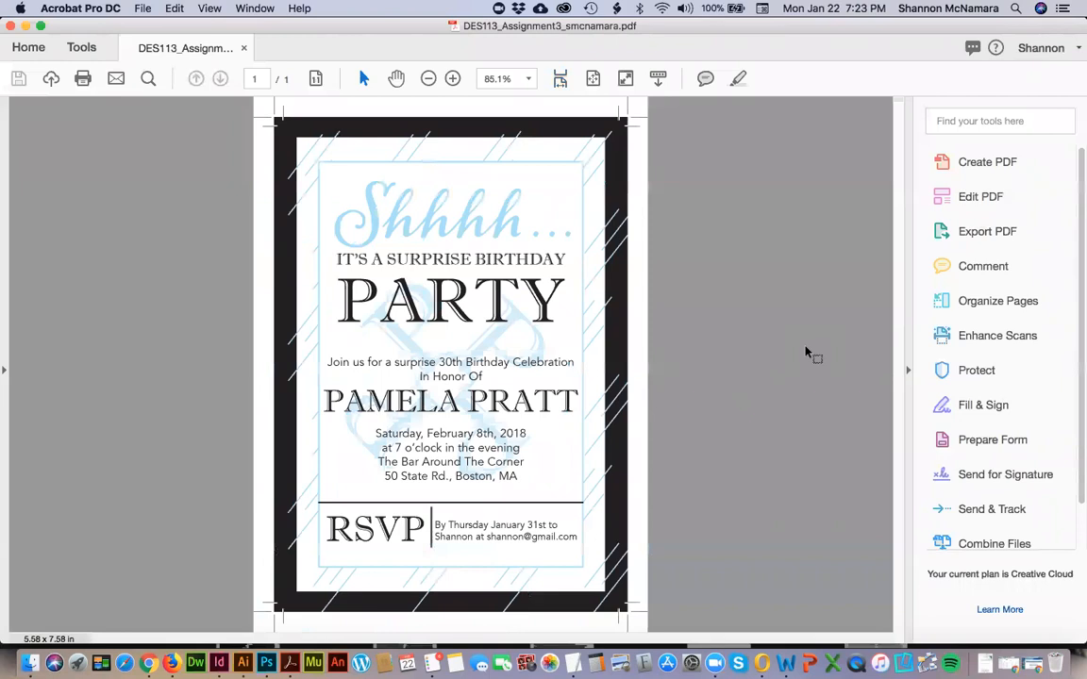
Switch to Chrome and review the rubric's criteria for following instructions, concept, specifications and typography principles.
key("super+Tab")
key("super+Tab")
key("super+Tab")
scroll(401, 298, "down", 15)
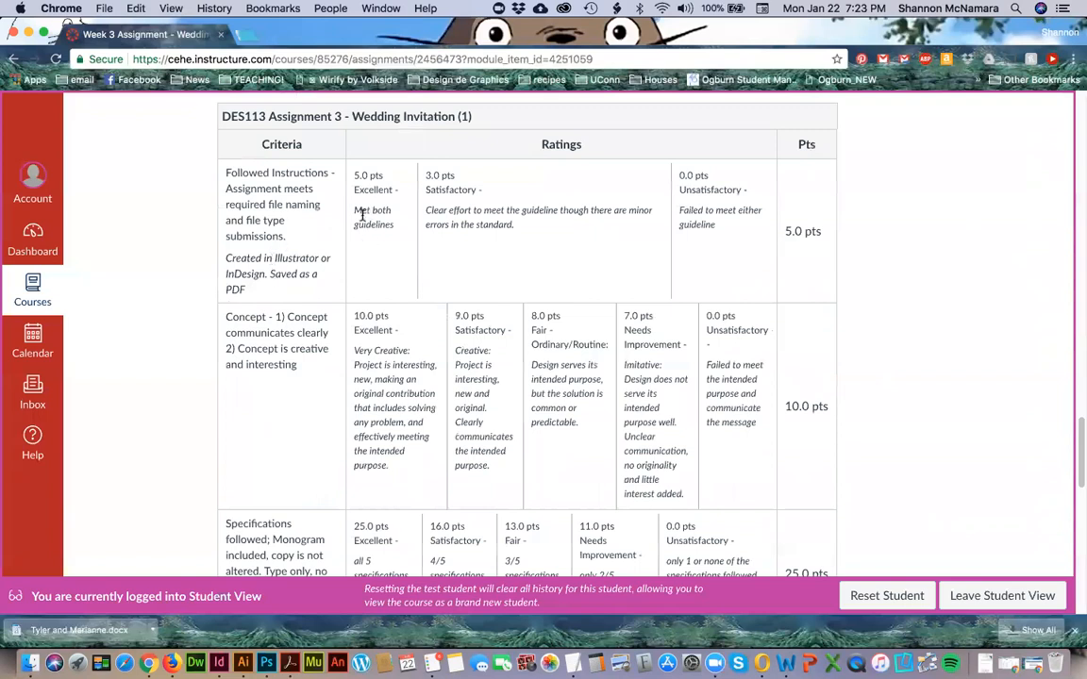
scroll(364, 217, "down", 1)
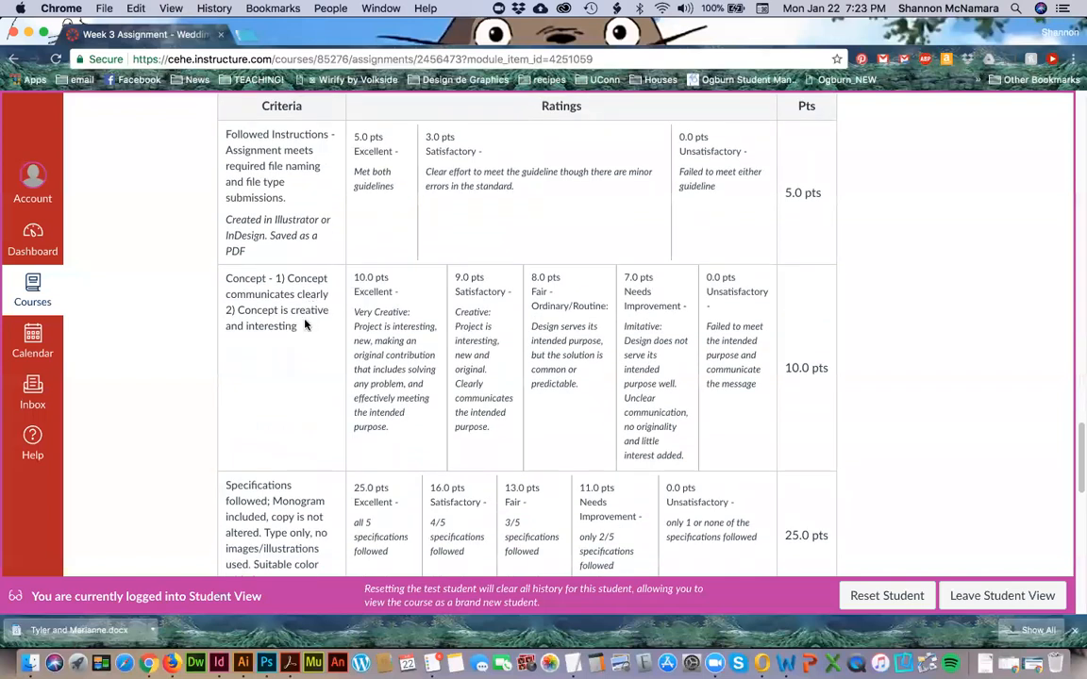
scroll(305, 324, "down", 1)
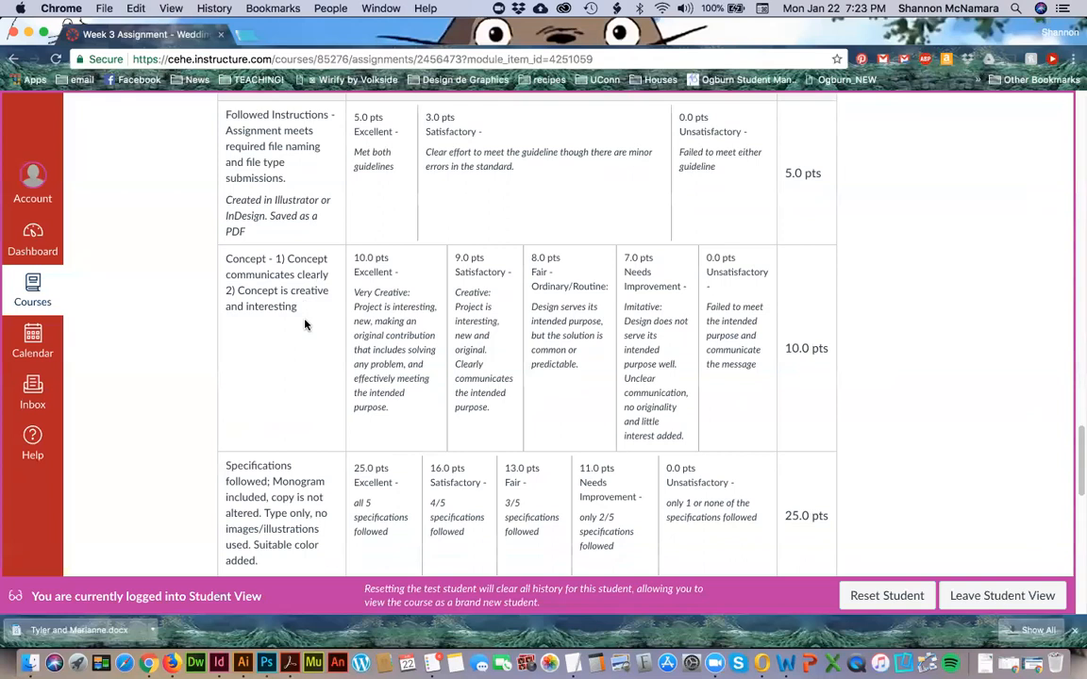
scroll(305, 324, "down", 4)
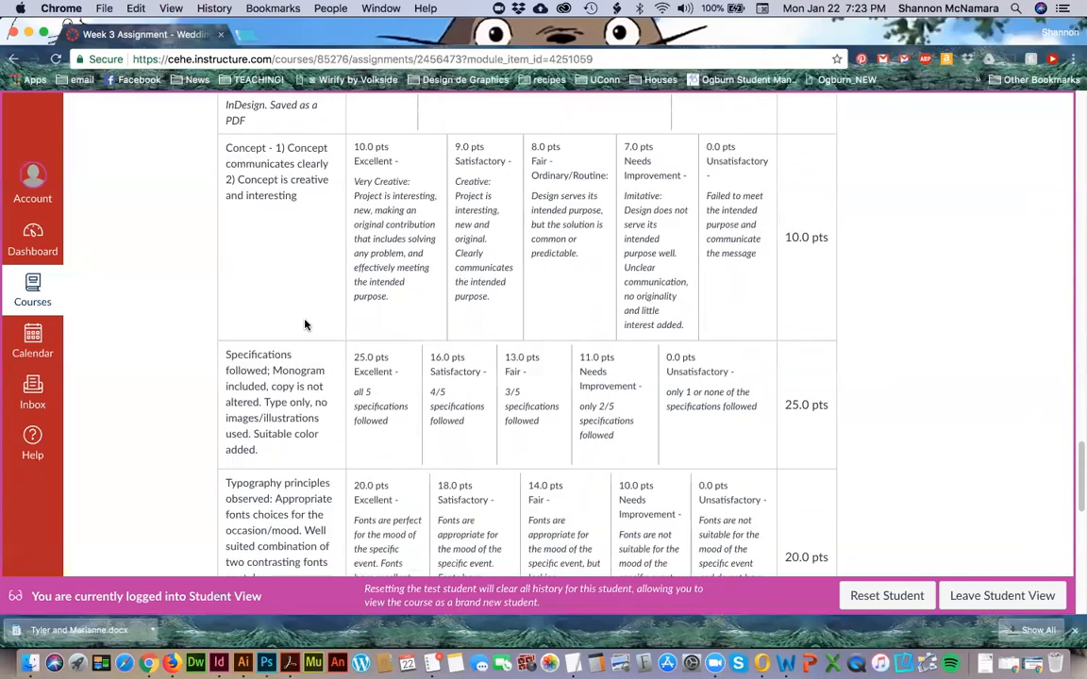
scroll(279, 357, "down", 1)
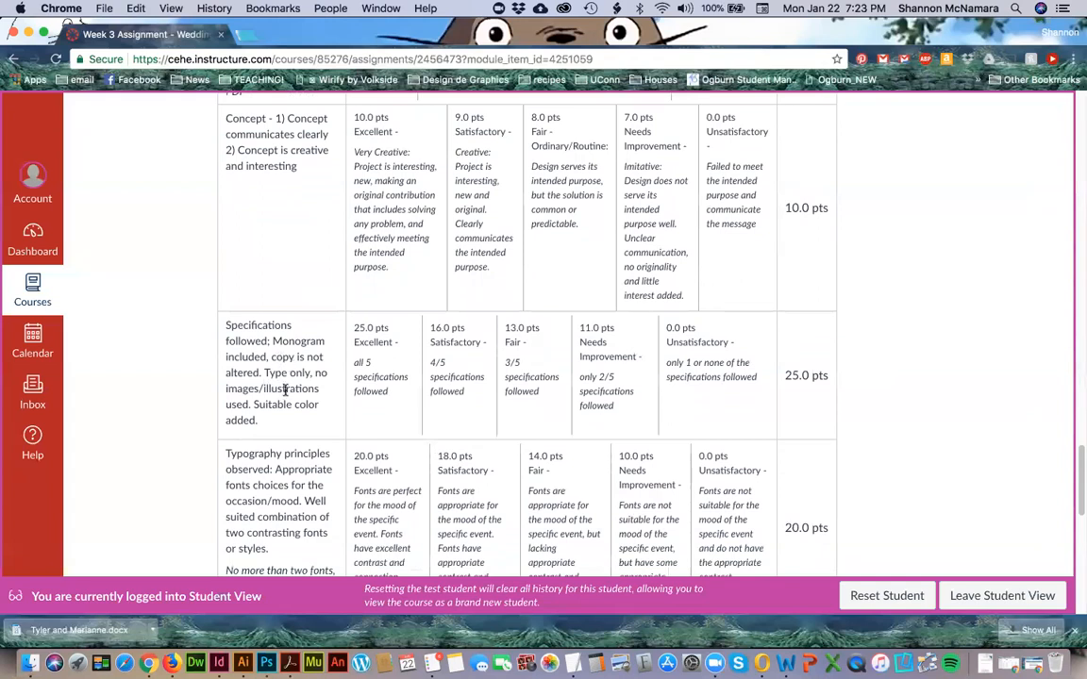
scroll(294, 418, "down", 2)
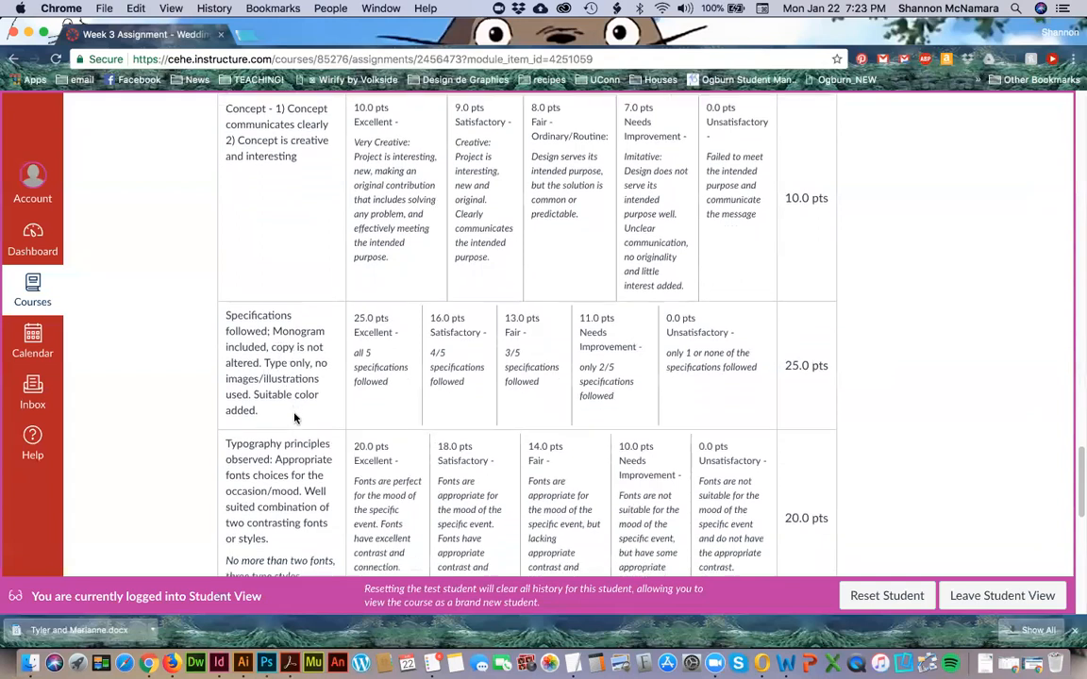
scroll(294, 418, "down", 1)
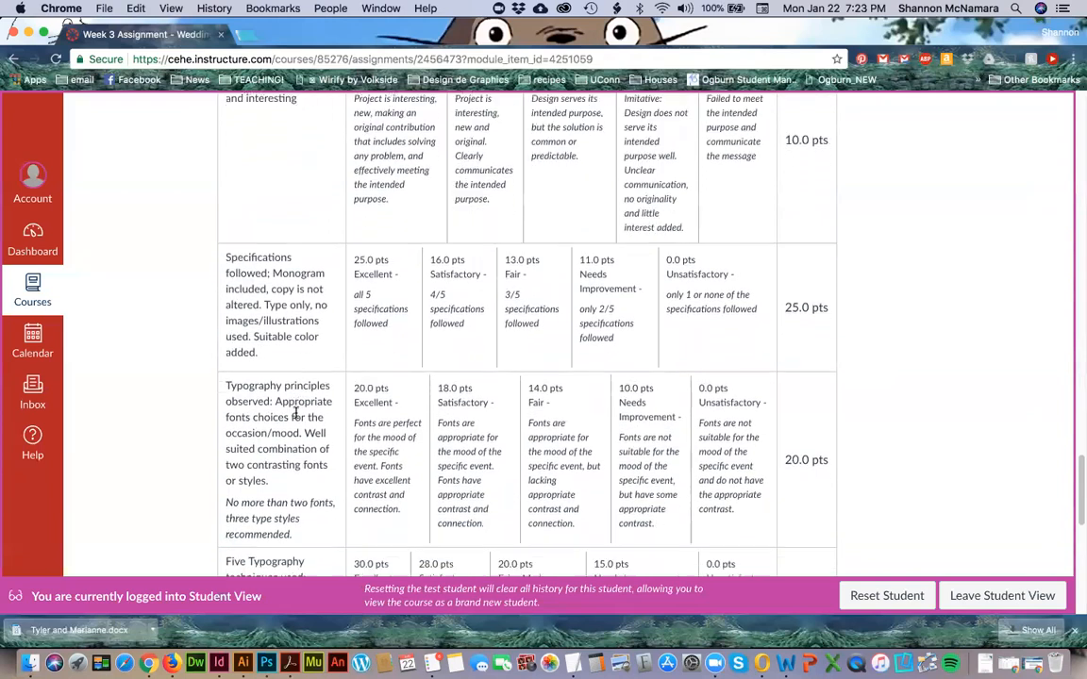
scroll(284, 417, "down", 1)
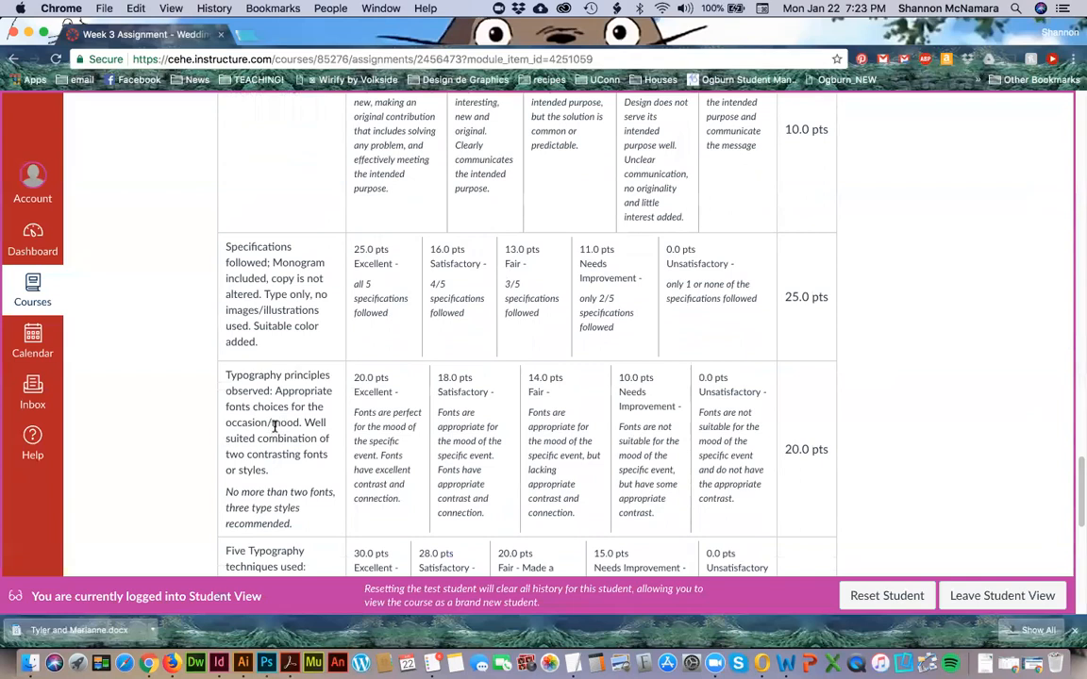
scroll(273, 430, "down", 4)
Highlight the rubric's limit of two fonts and three type styles, and check it against the invitation PDF in Acrobat.
left_click_drag(228, 438, 336, 439)
left_click(304, 453)
left_click_drag(244, 438, 292, 465)
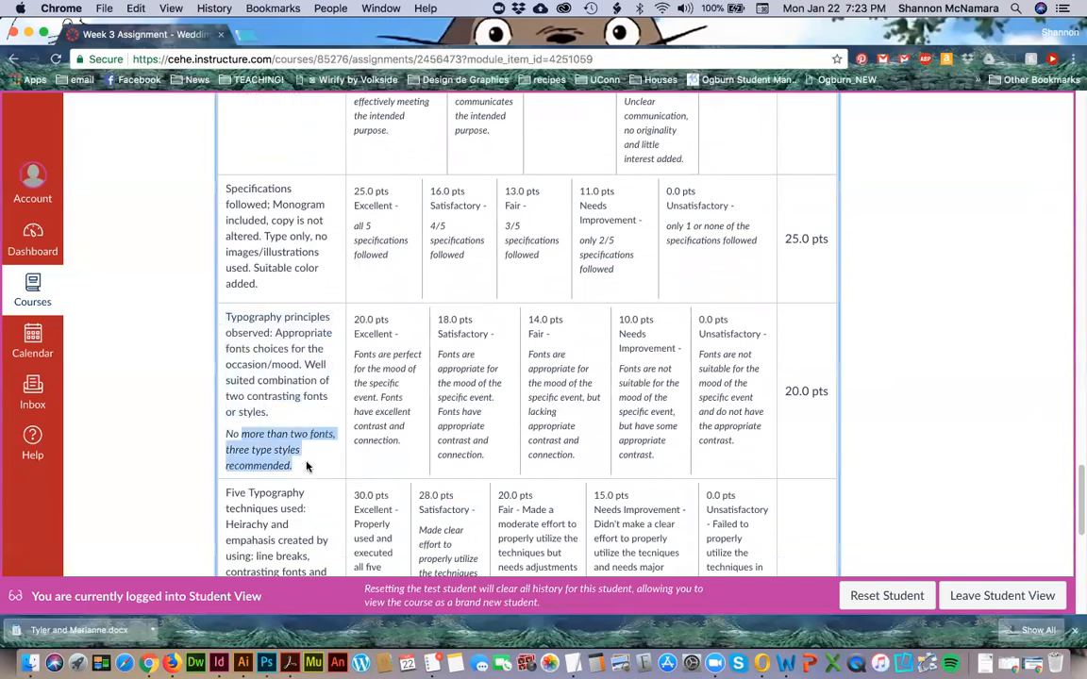
left_click(254, 429)
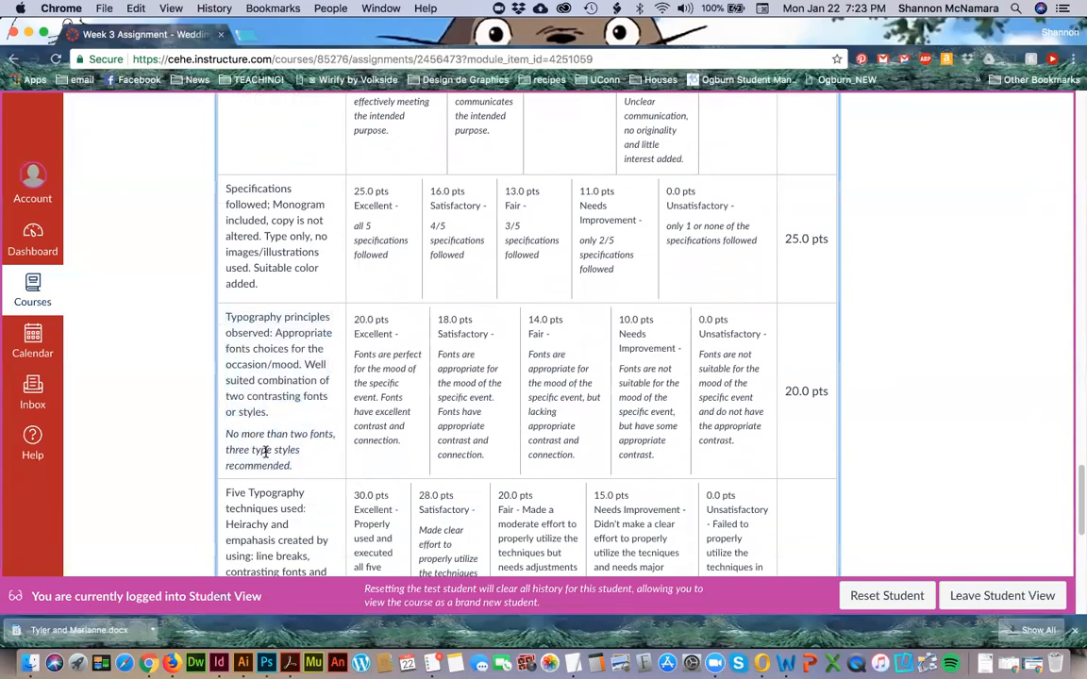
key("super+Tab")
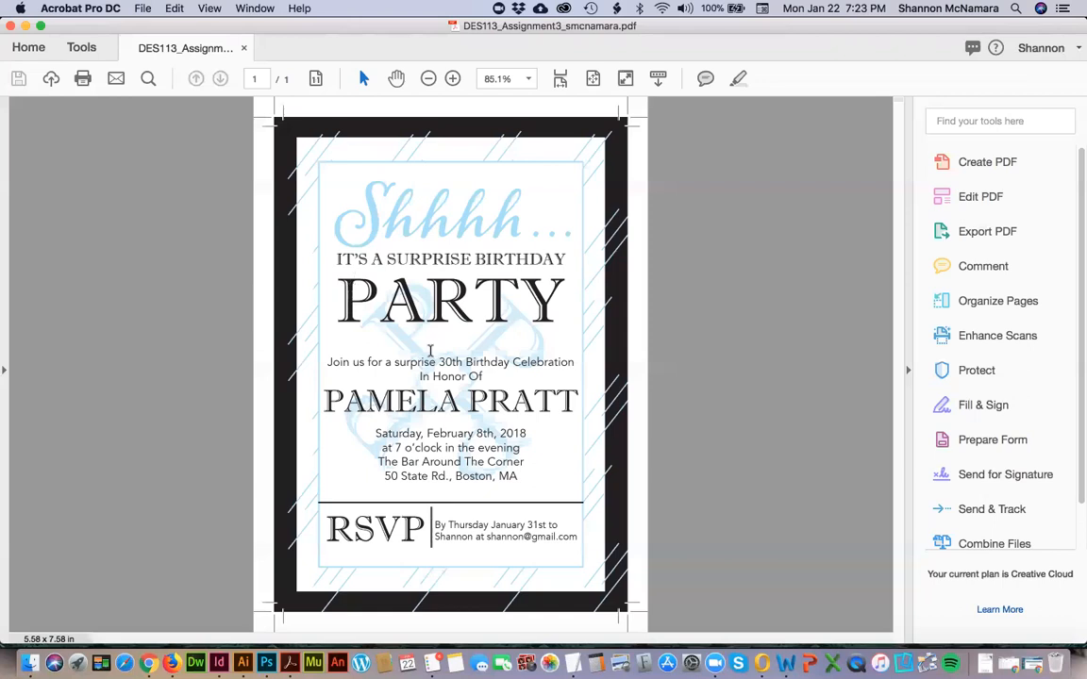
left_click_drag(313, 204, 536, 354)
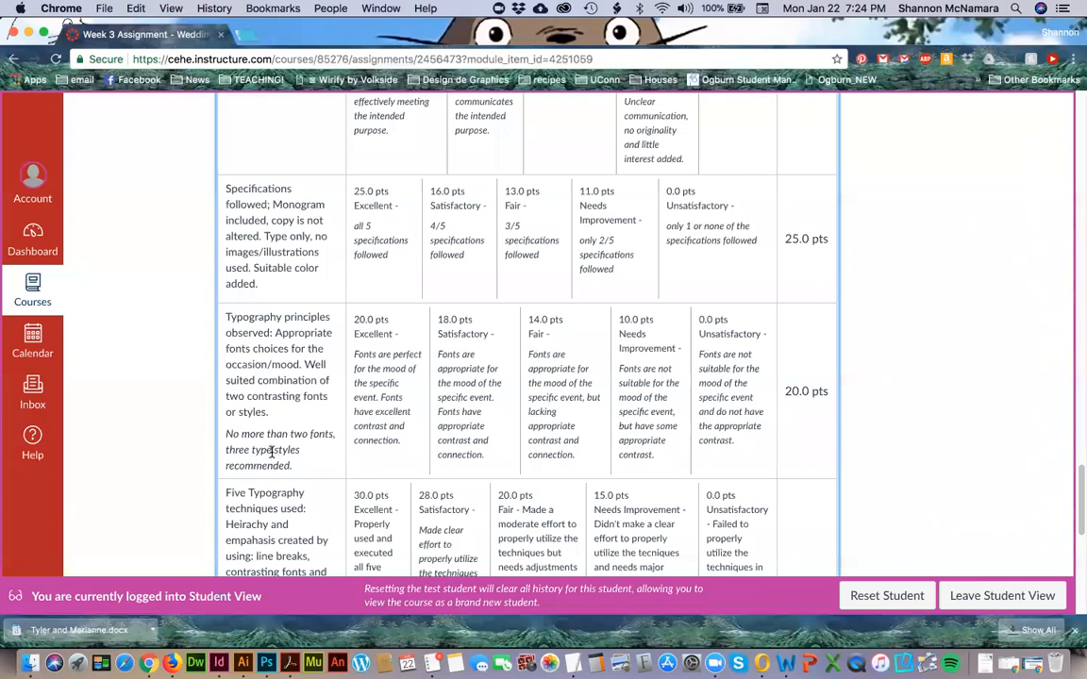
Review the remaining rubric criteria in Chrome: the five typography techniques, monogram design and principles of design.
scroll(281, 442, "down", 3)
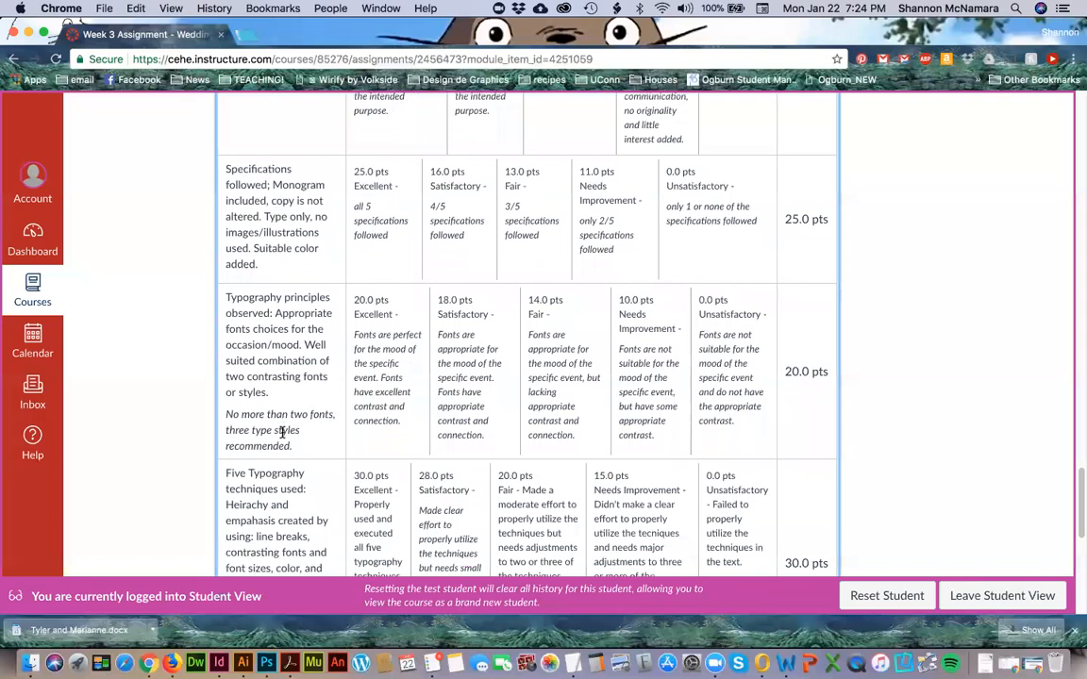
scroll(281, 436, "down", 3)
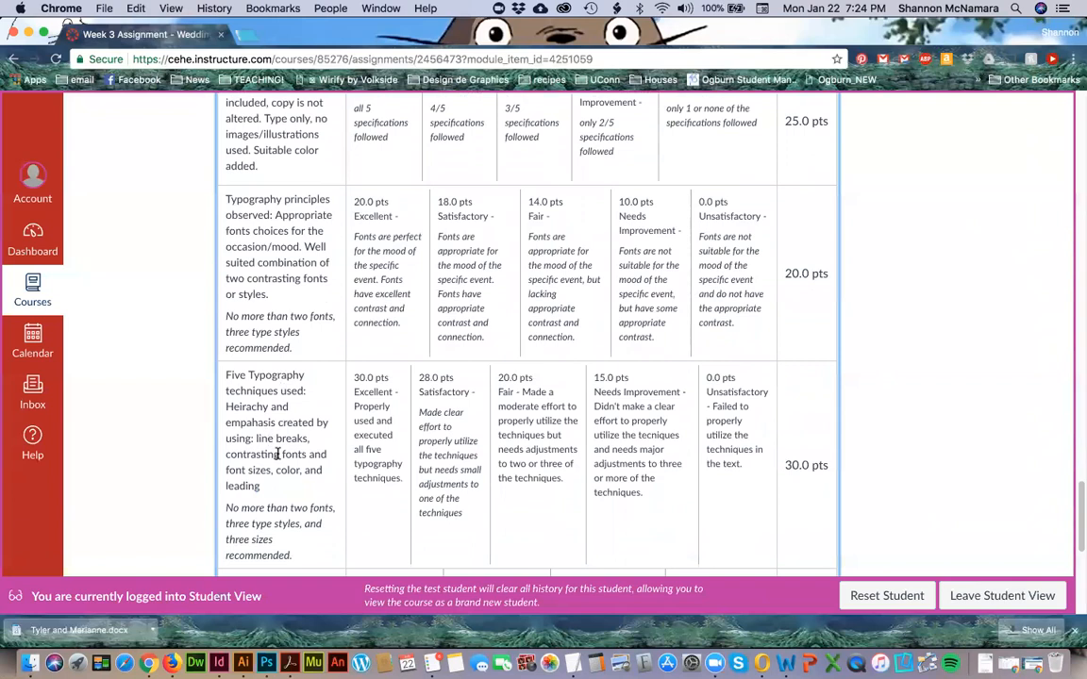
scroll(282, 480, "down", 3)
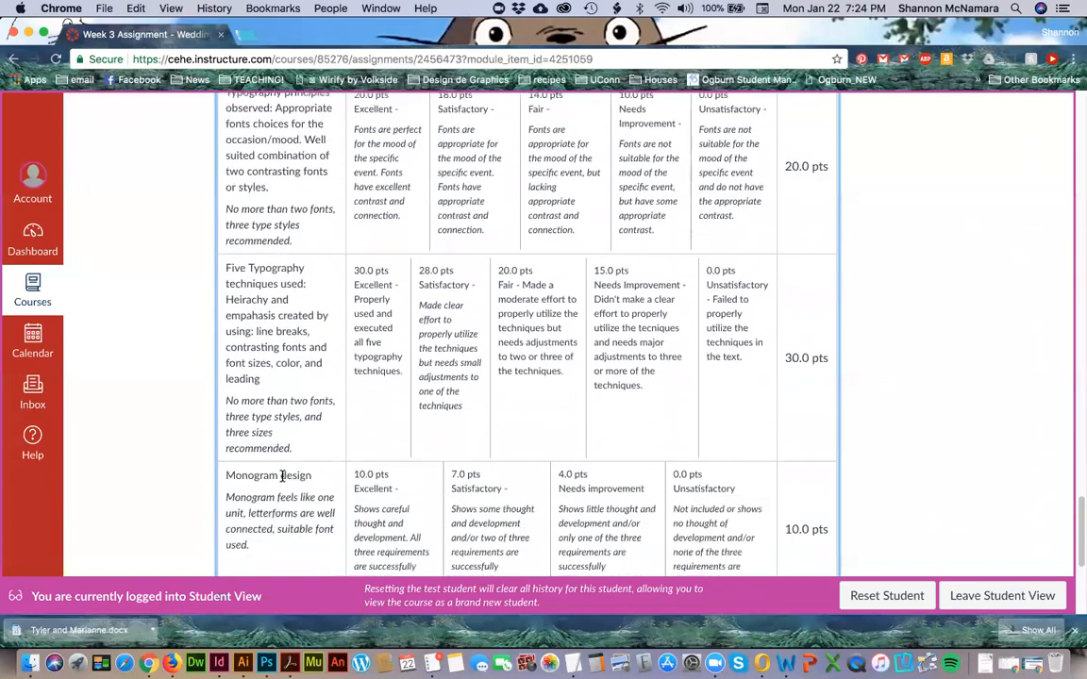
scroll(282, 477, "down", 3)
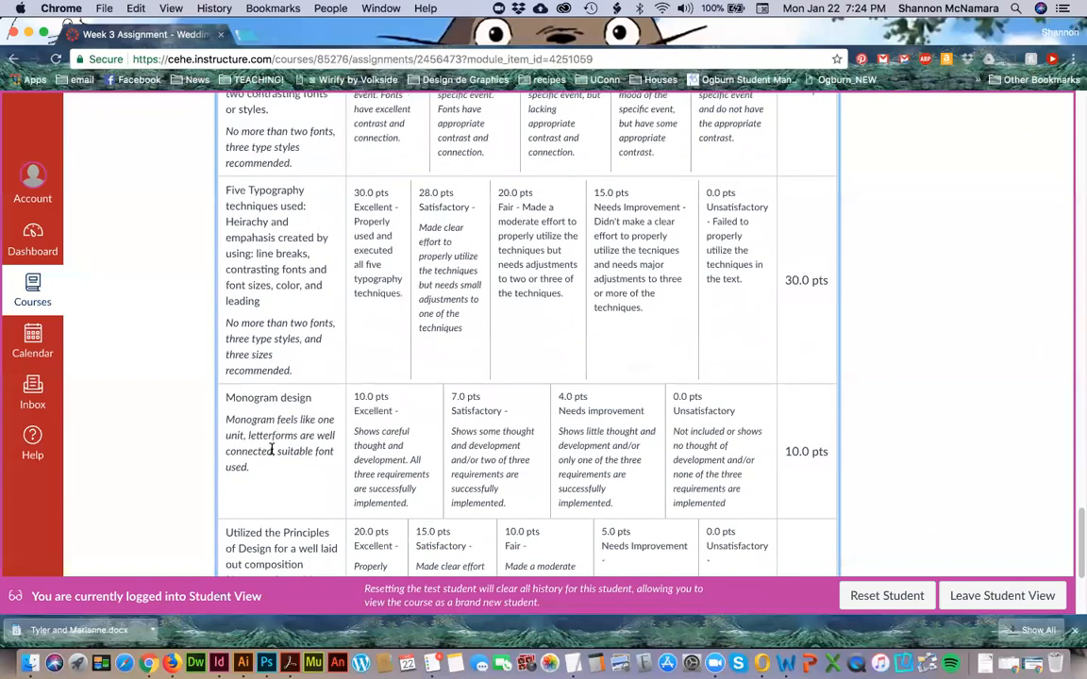
scroll(272, 452, "down", 1)
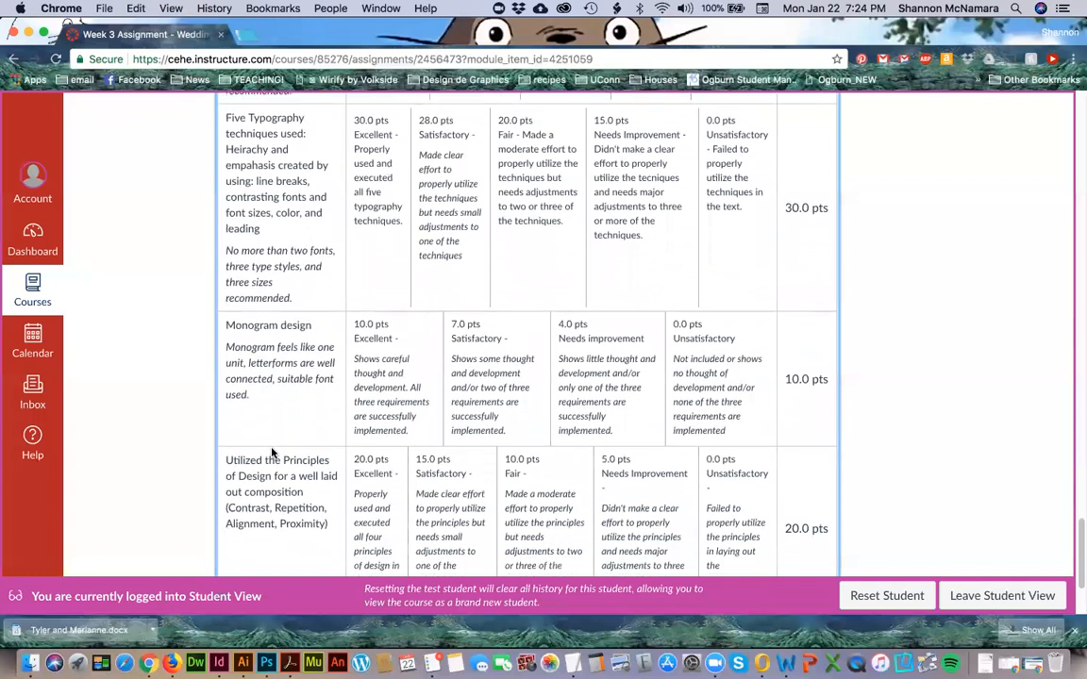
scroll(293, 454, "down", 1)
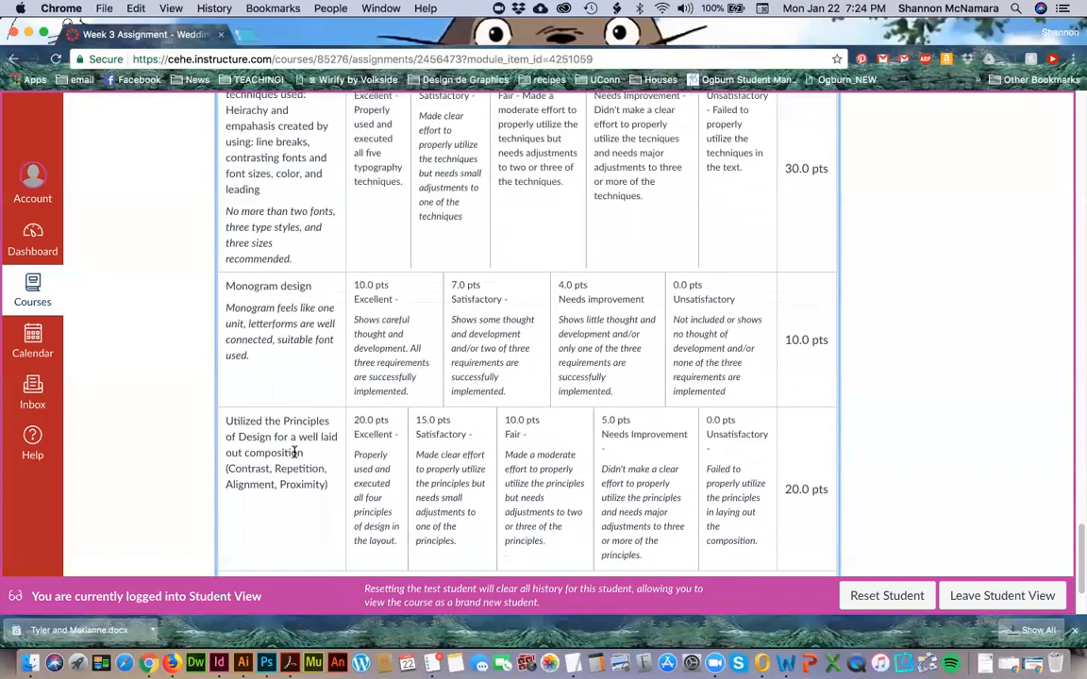
scroll(300, 477, "down", 3)
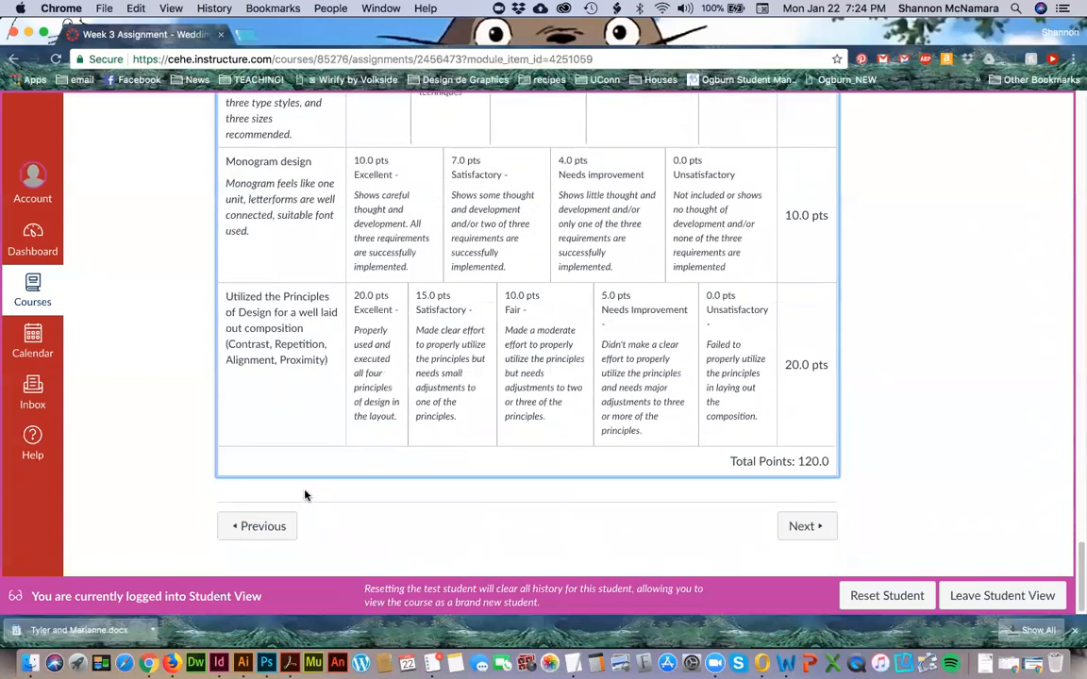
scroll(304, 495, "up", 4)
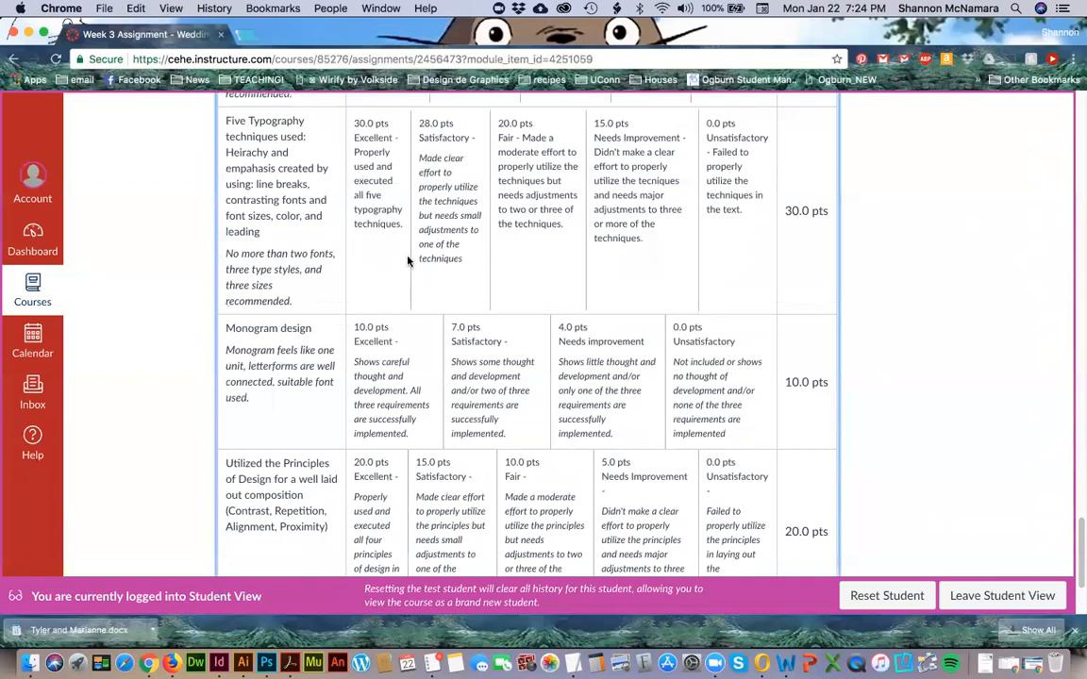
scroll(269, 363, "down", 4)
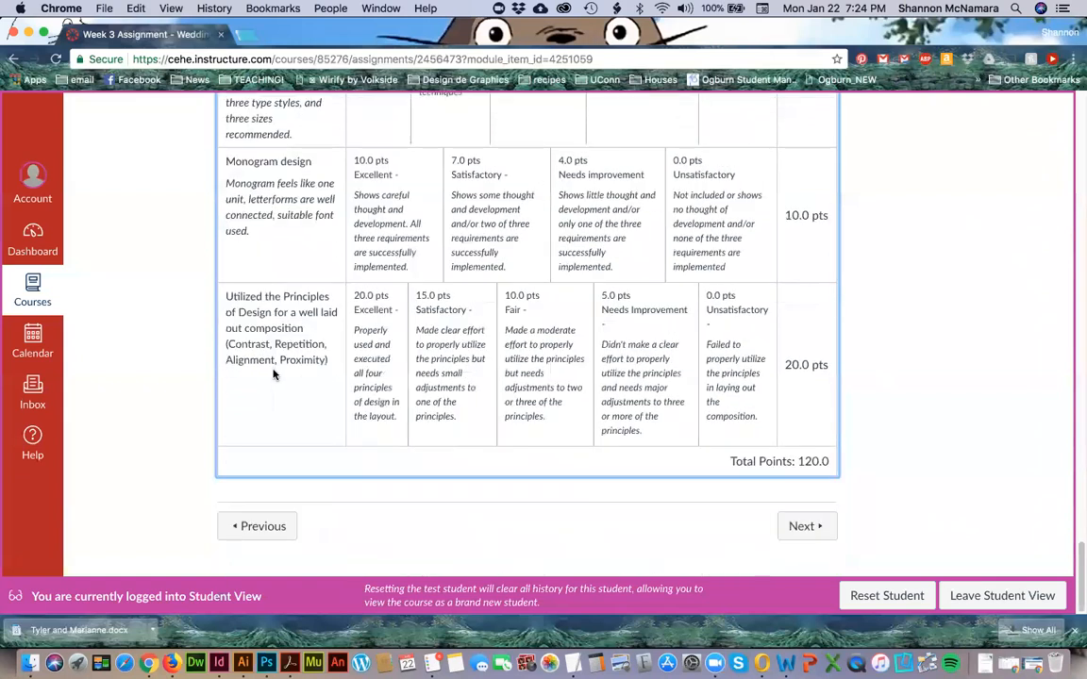
Switch to InDesign and try to open the invitation through its old DES113_Assessment3 entry among the recent files.
key("super+Tab")
key("super+Tab")
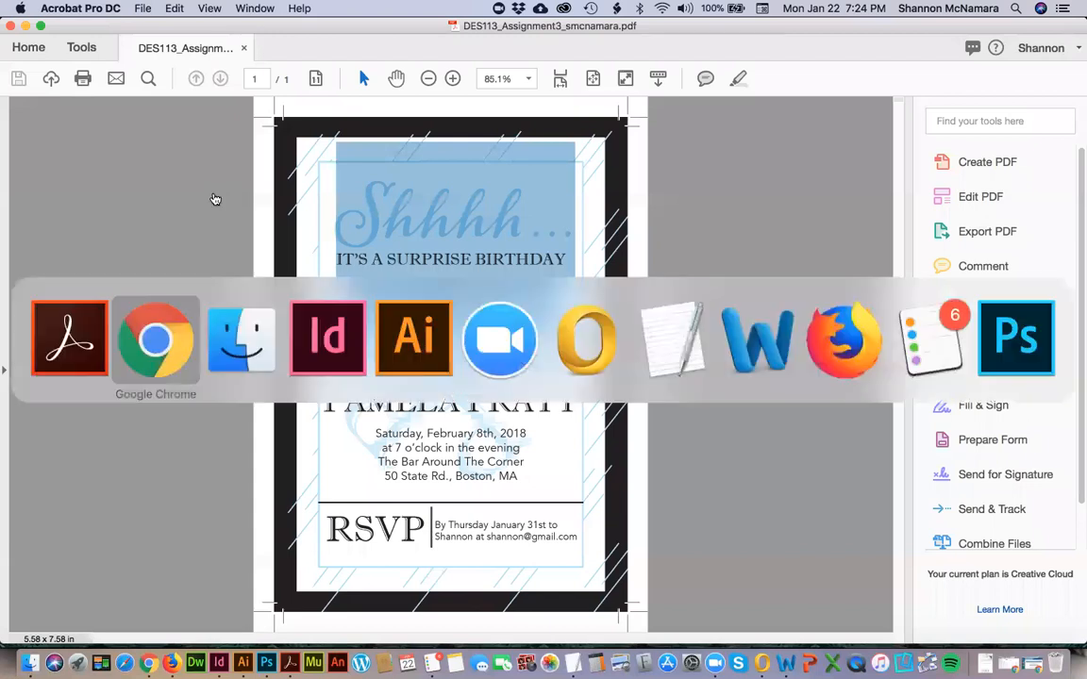
key("super+Tab")
key("super+Tab")
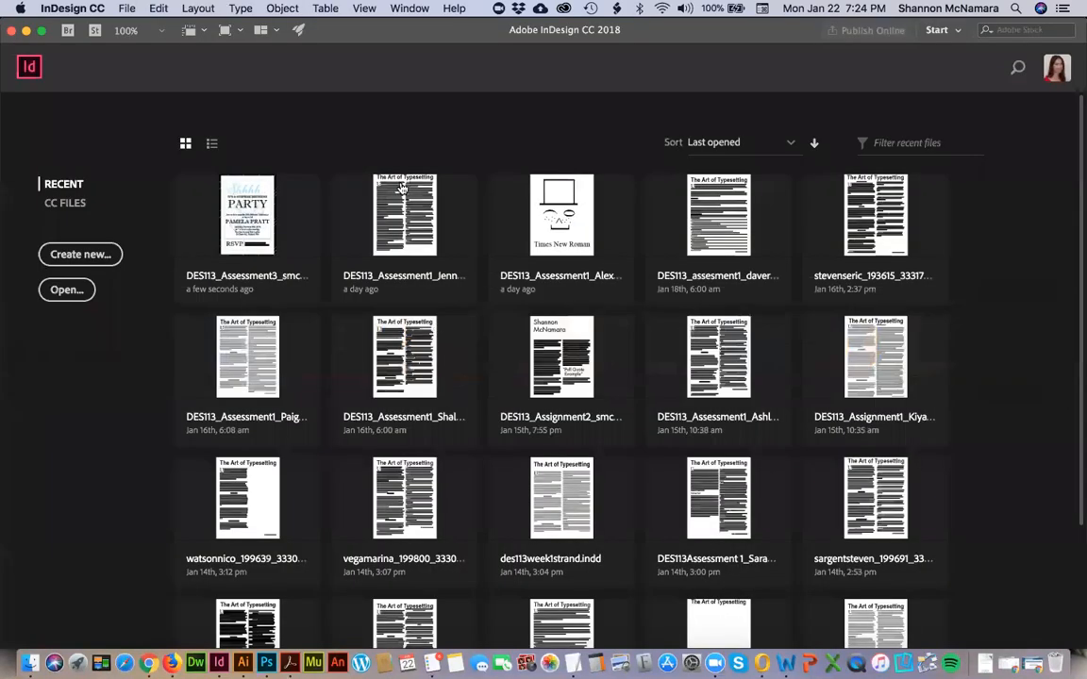
double_click(229, 195)
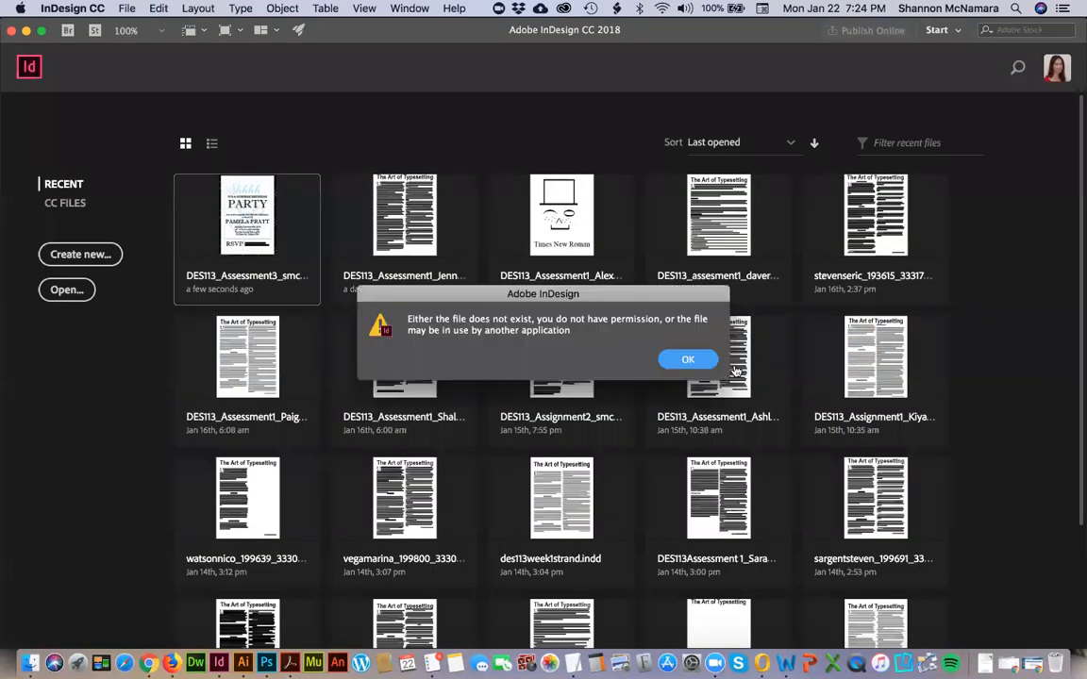
left_click(688, 359)
Switch to Finder and open the renamed DES113_Assignment3 invitation file in InDesign.
key("super+Tab")
key("super+Tab")
key("super+Tab")
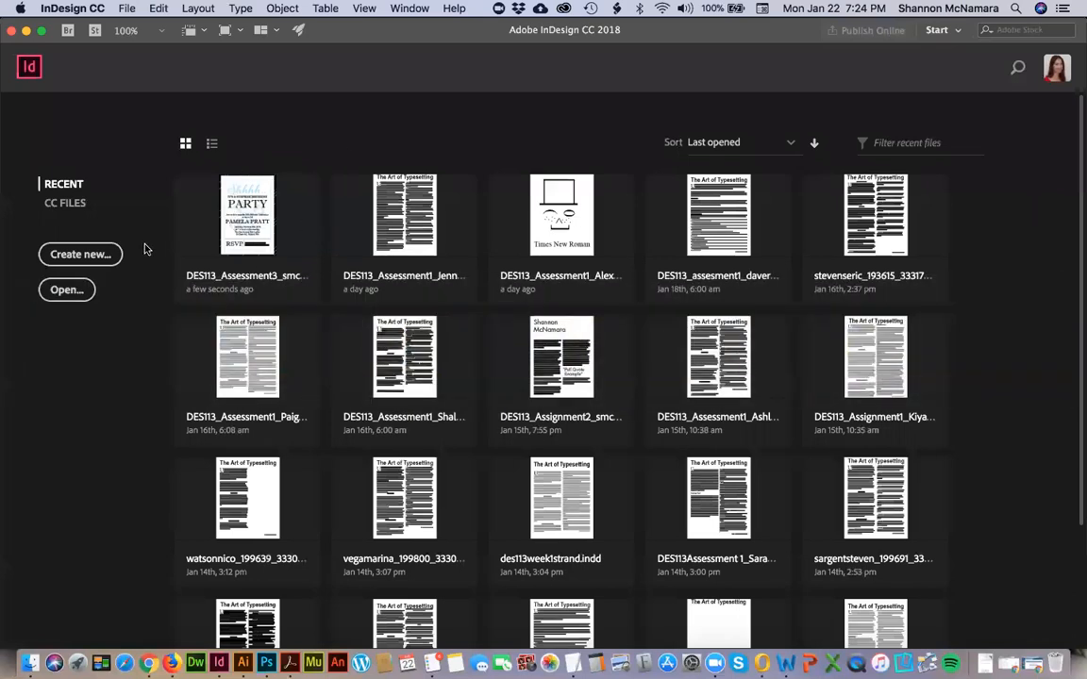
key("super+Tab")
key("super+Tab")
key("super+Tab")
double_click(267, 121)
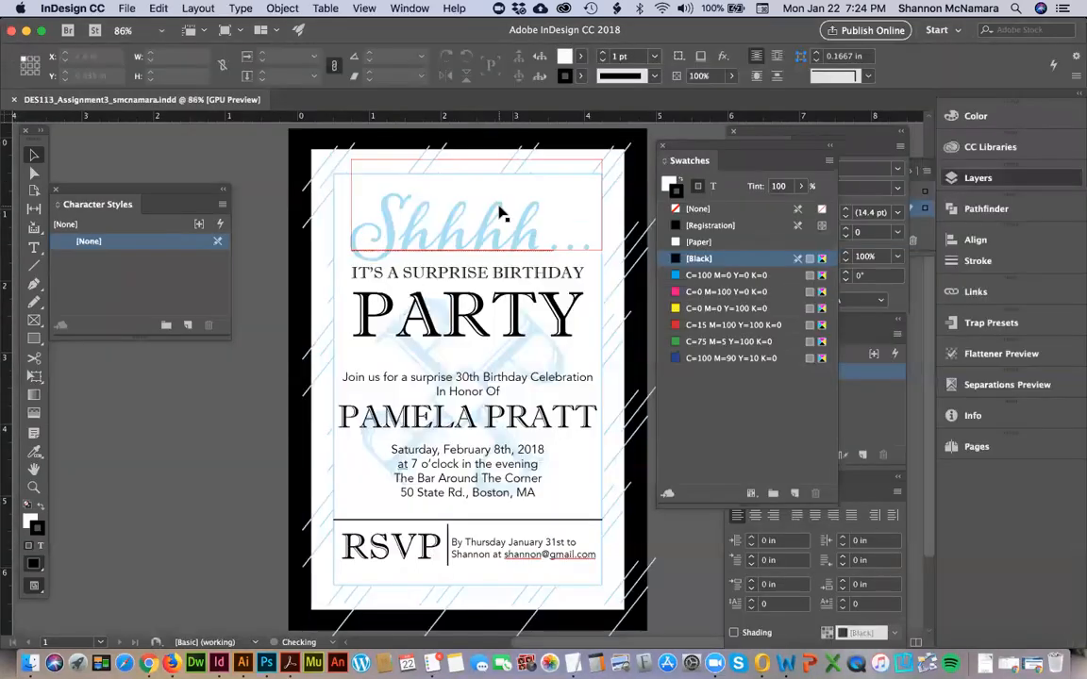
Inspect the invitation's text frames and the fonts of the surprise birthday line and the celebration text.
left_click(450, 236)
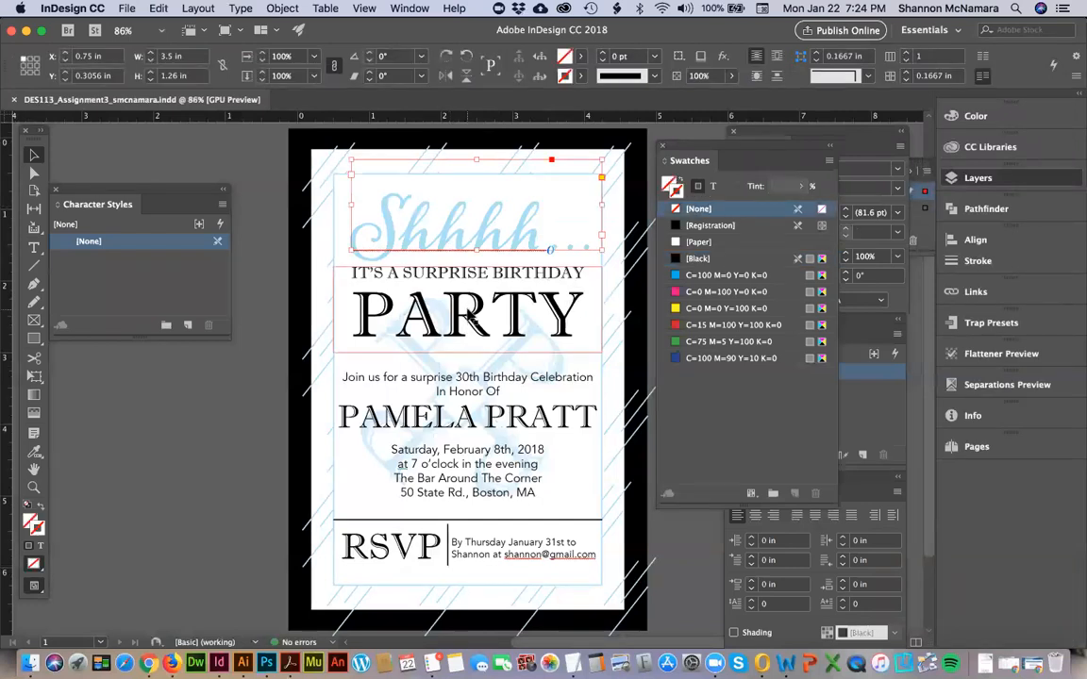
left_click(415, 464)
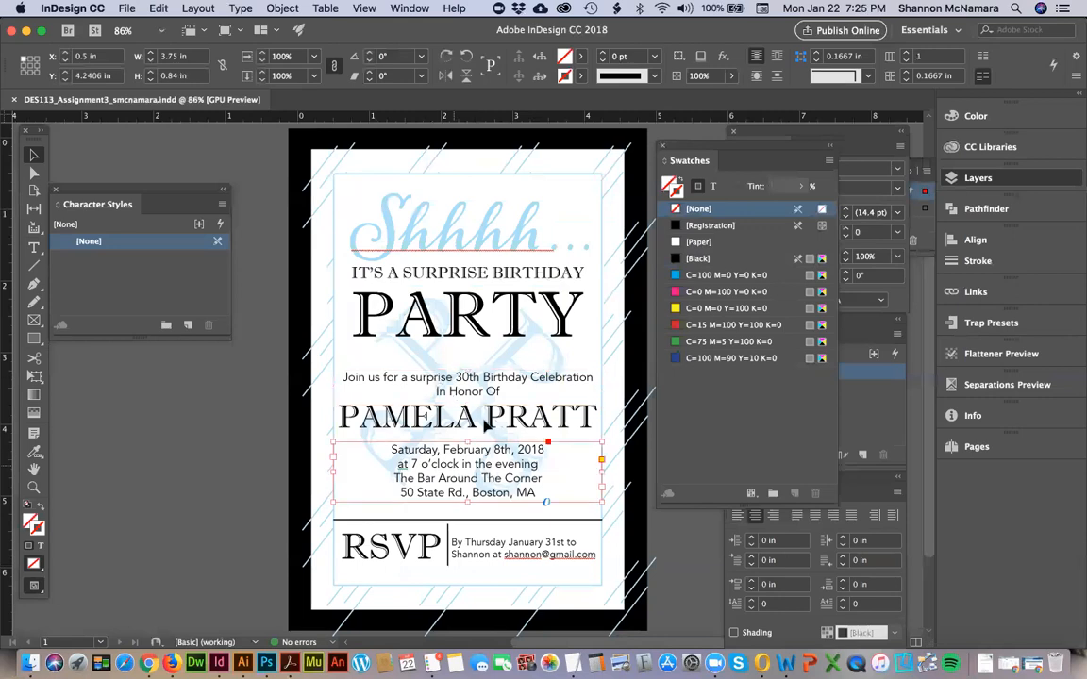
key("t")
left_click(437, 272)
left_click_drag(440, 272, 587, 274)
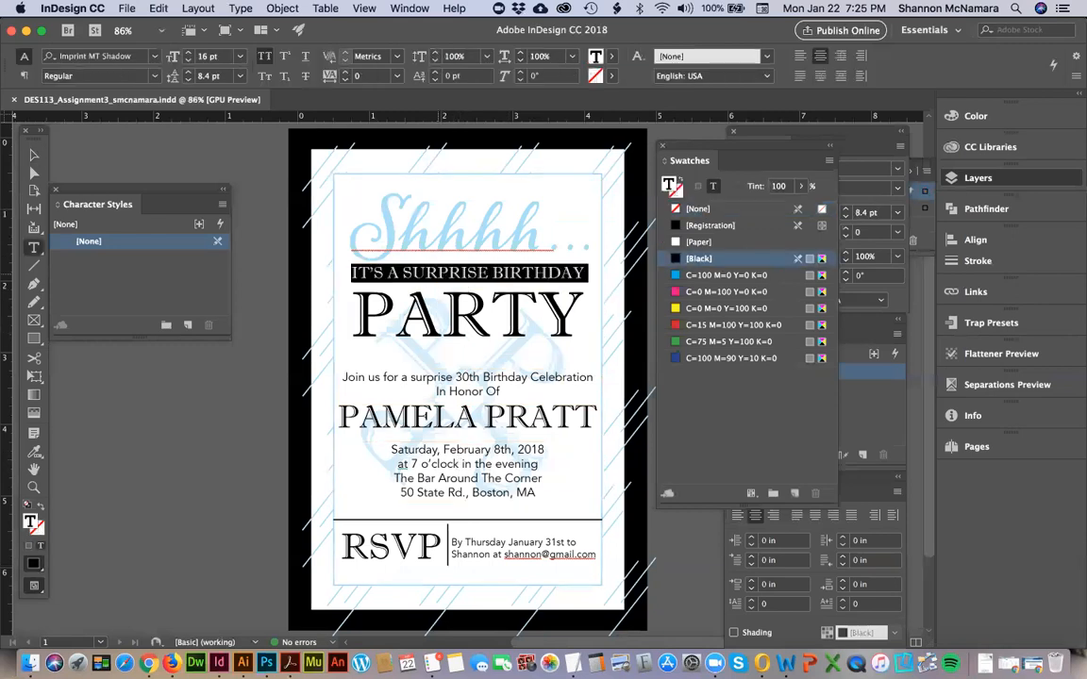
left_click(433, 374)
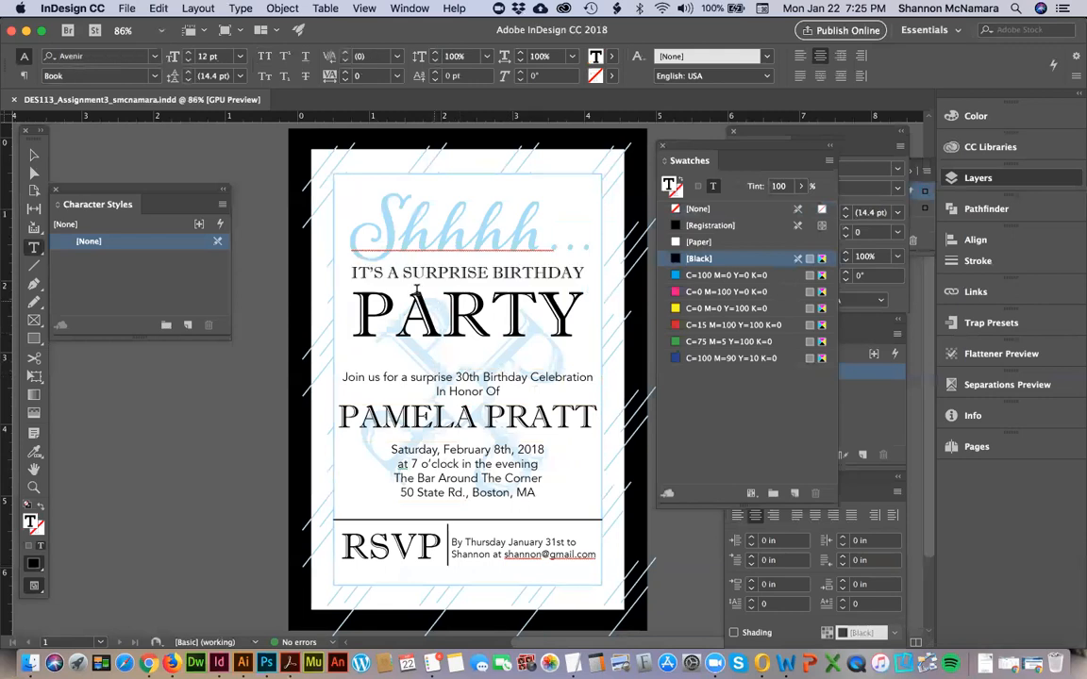
triple_click(420, 273)
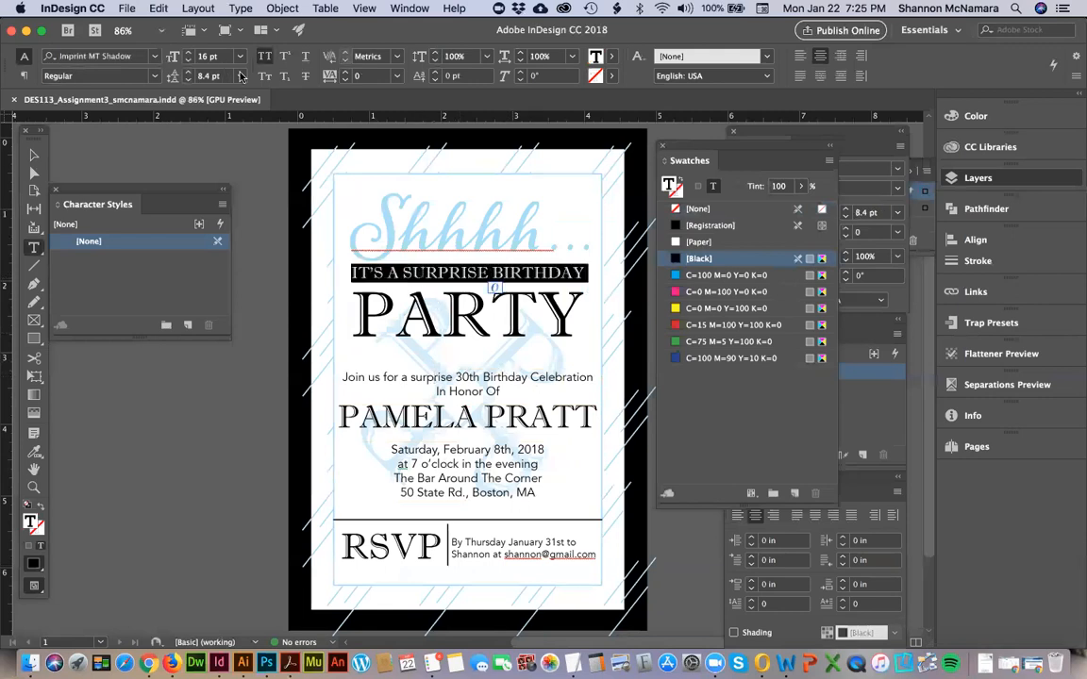
left_click(129, 56)
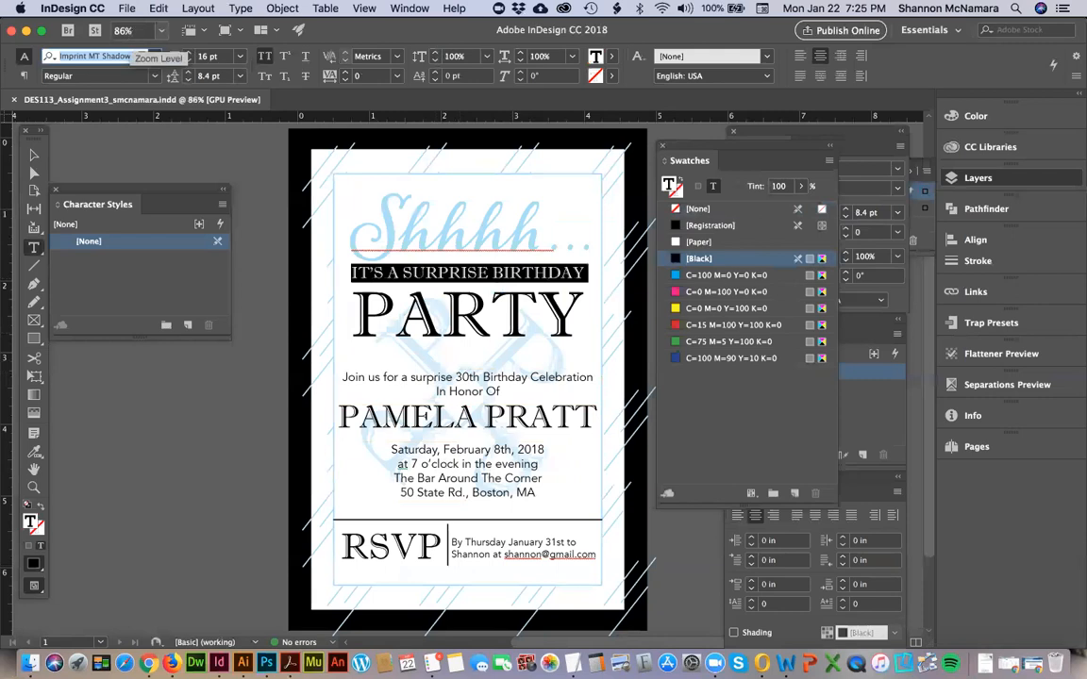
type("aven")
left_click(120, 49)
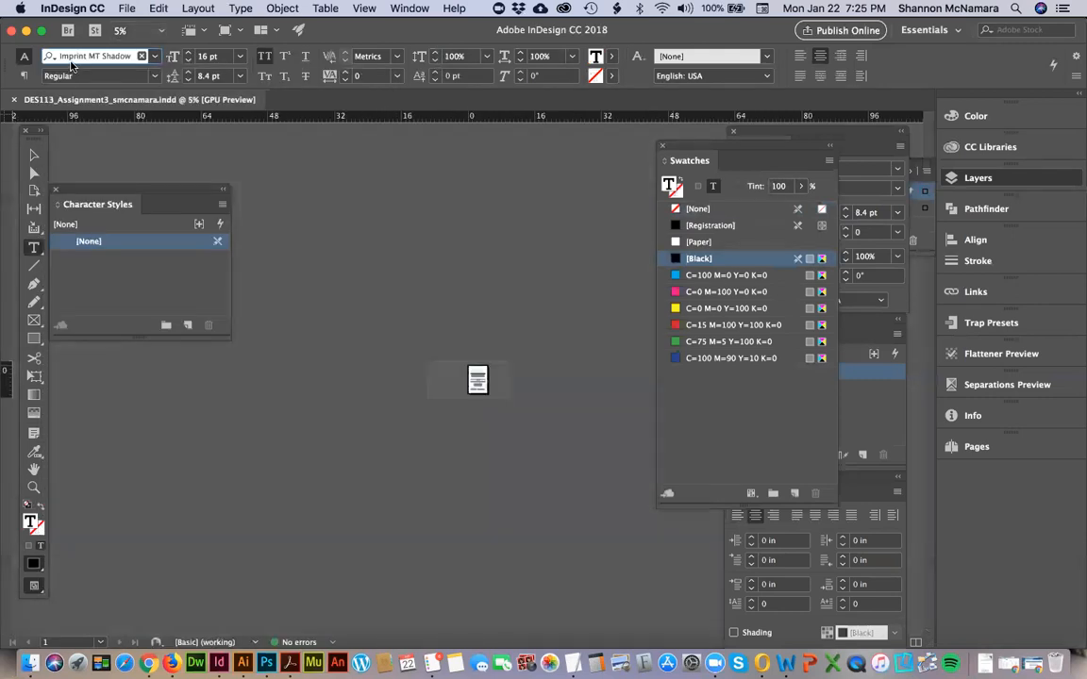
key("super+0")
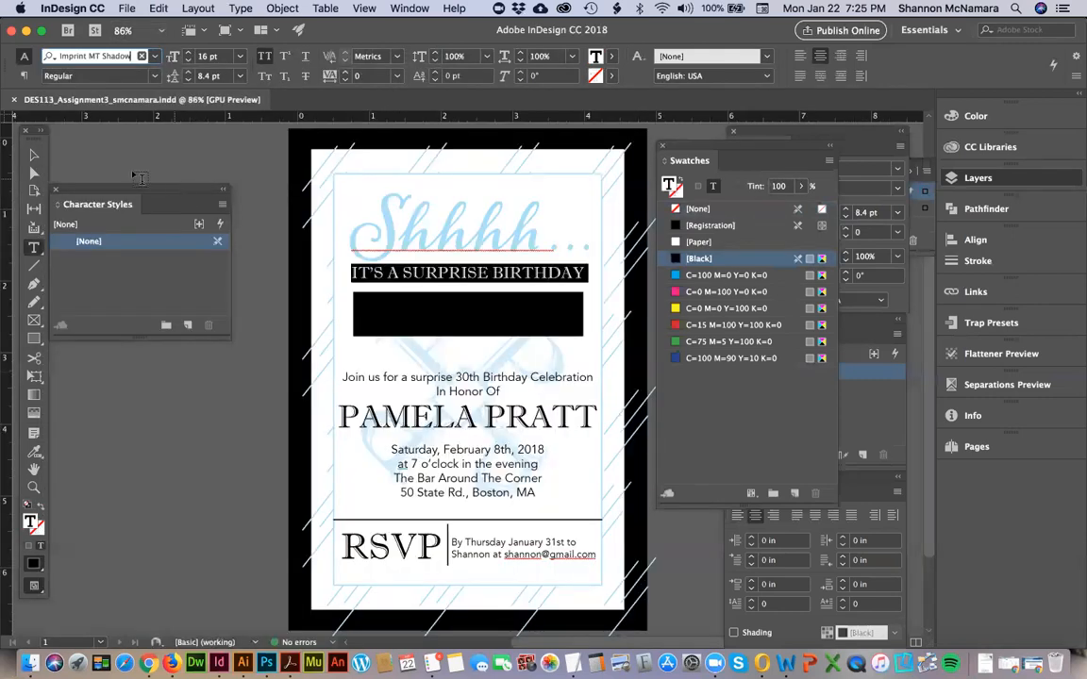
Change the font of the "It's a surprise birthday" line to Avenir Book.
left_click_drag(351, 273, 384, 273)
triple_click(383, 271)
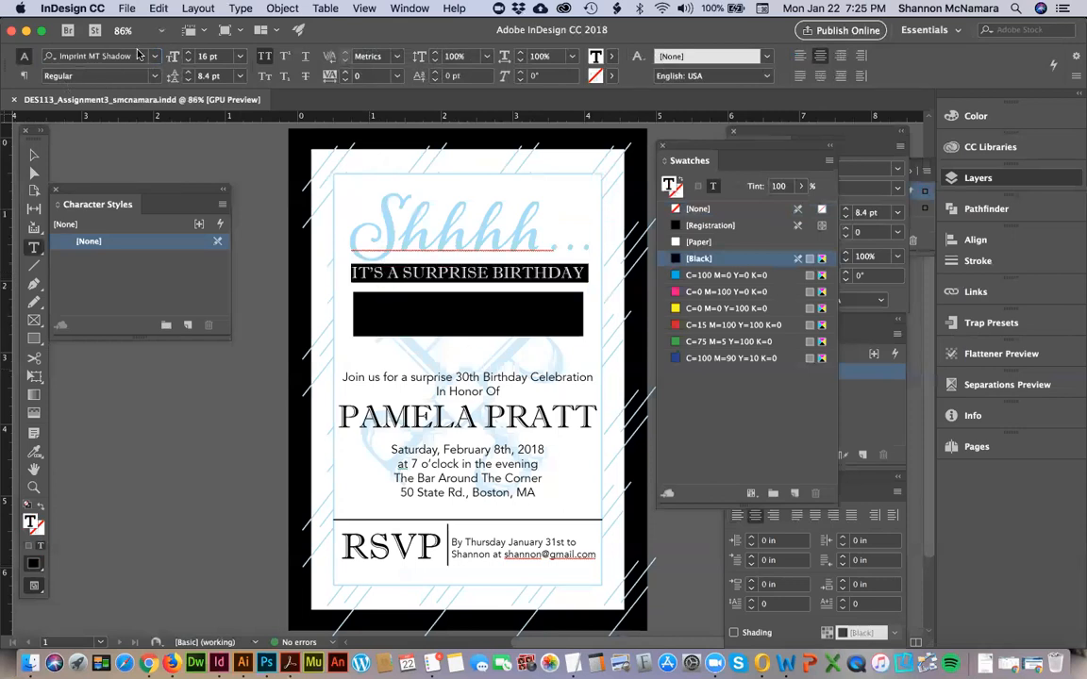
left_click(111, 58)
type("ave")
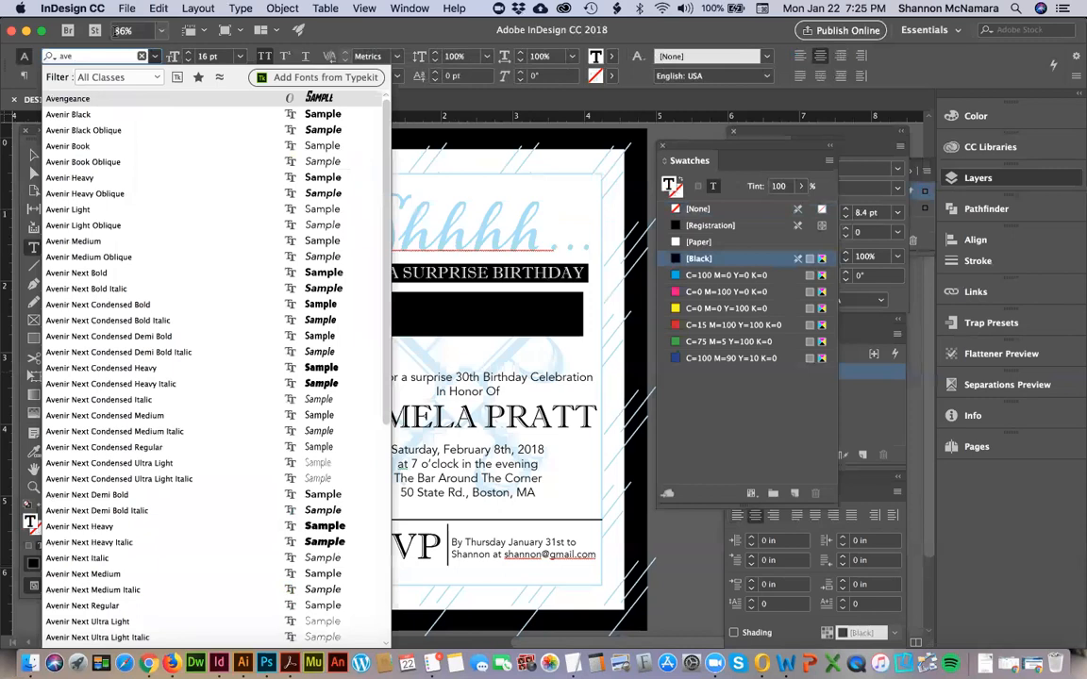
left_click(78, 148)
Set the word "Party" in Alana Bold and turn off its all-caps formatting.
left_click(356, 323)
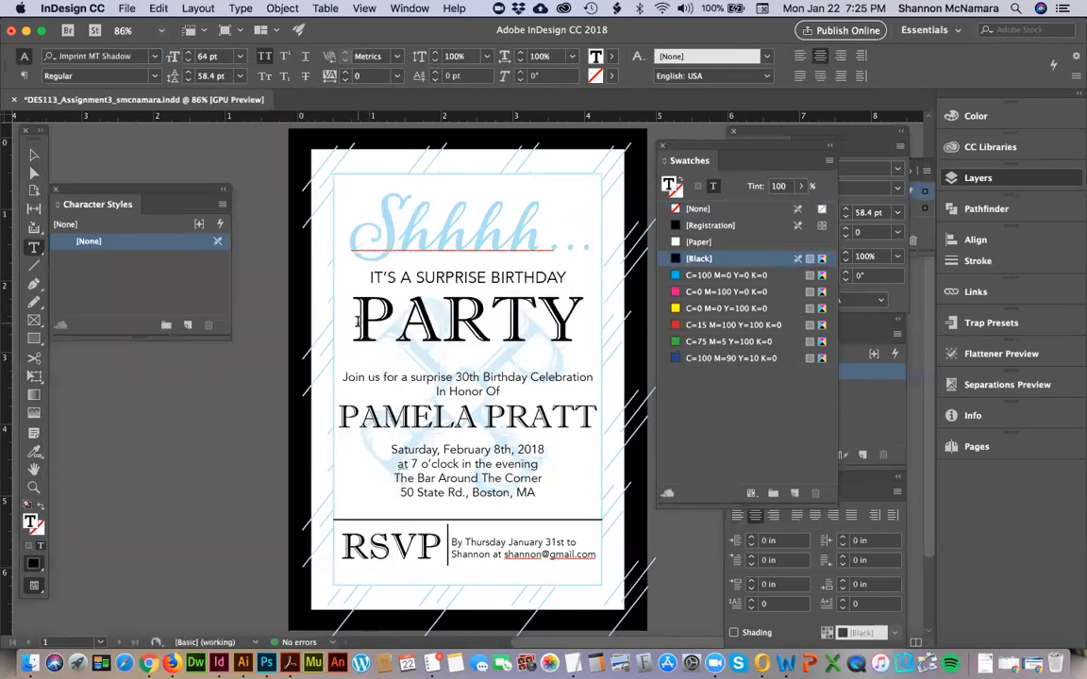
left_click_drag(356, 323, 584, 325)
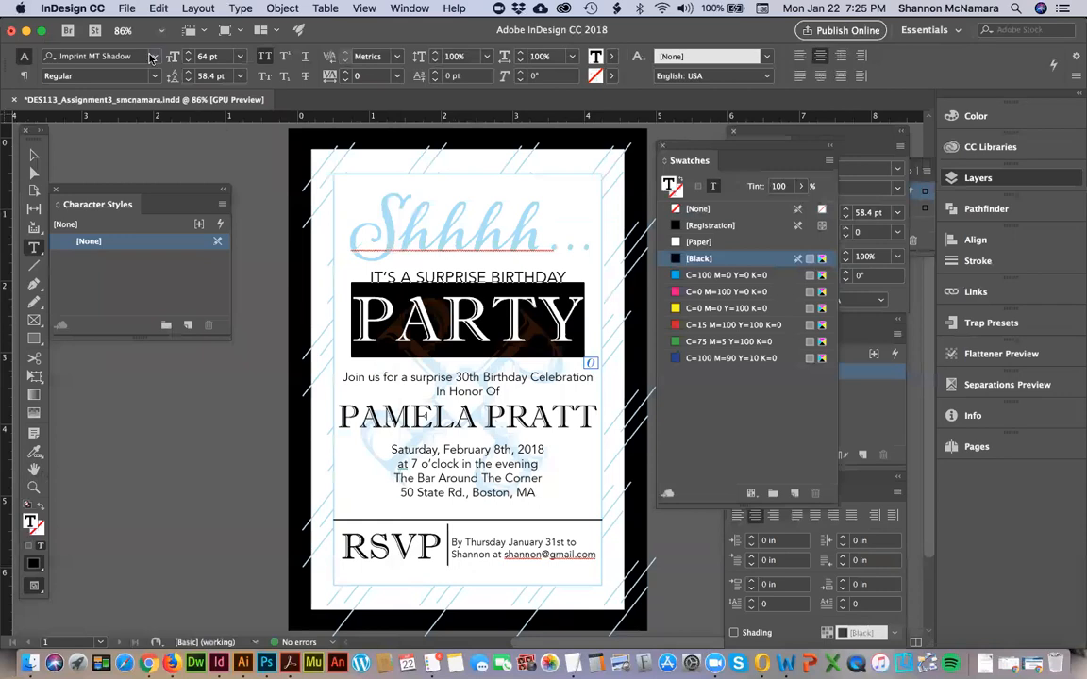
left_click(151, 57)
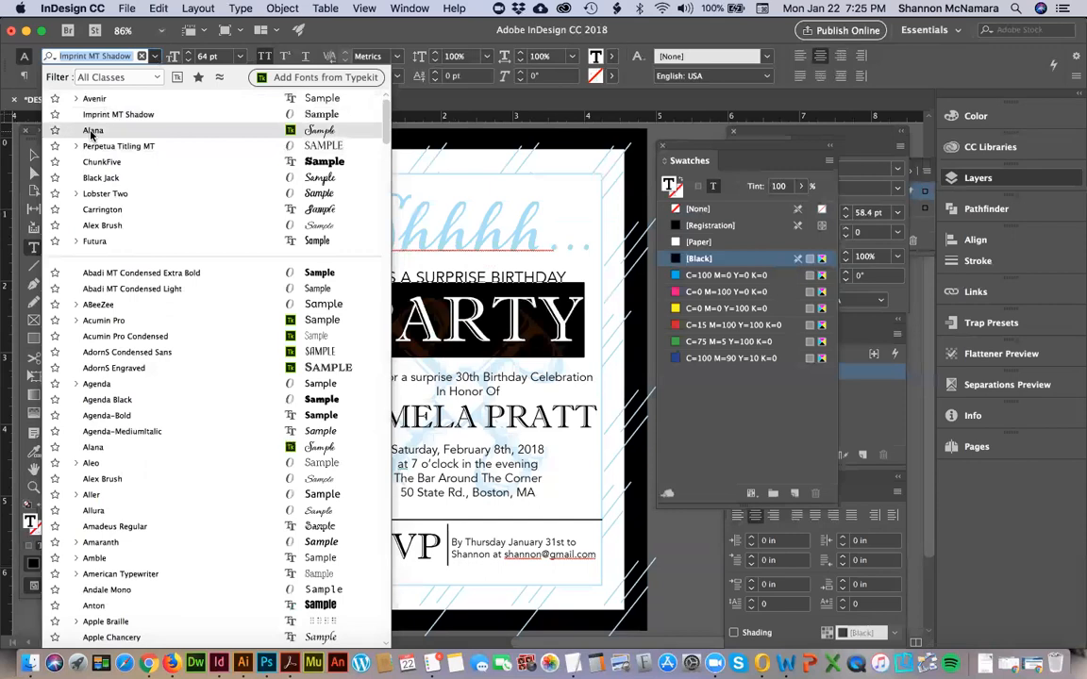
left_click(83, 130)
left_click(31, 153)
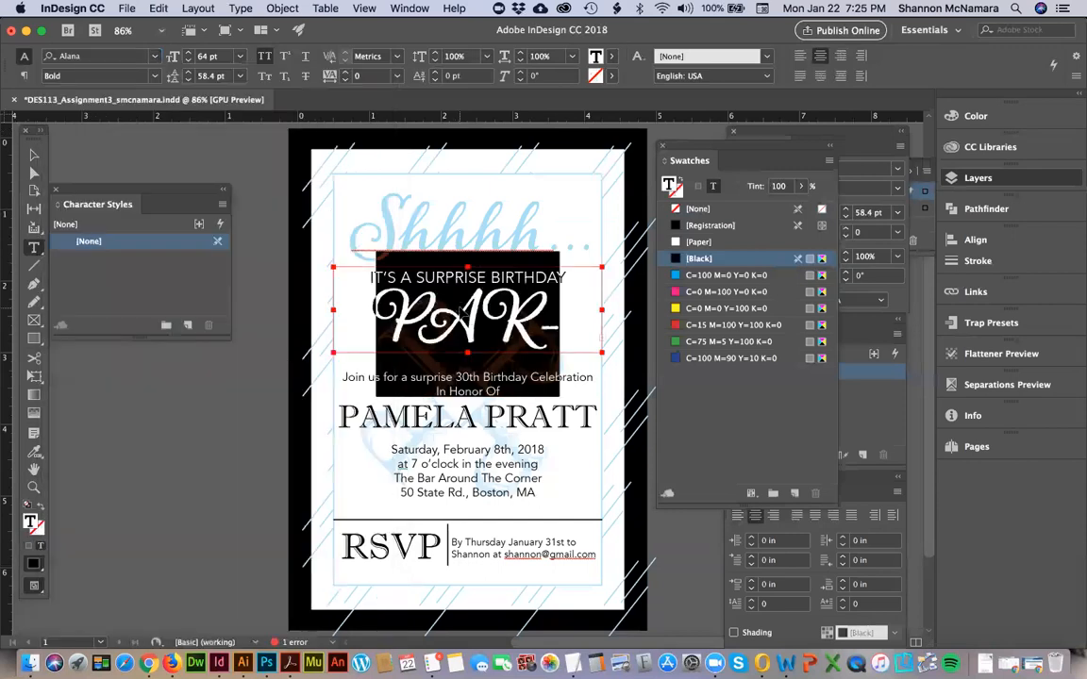
left_click(460, 313)
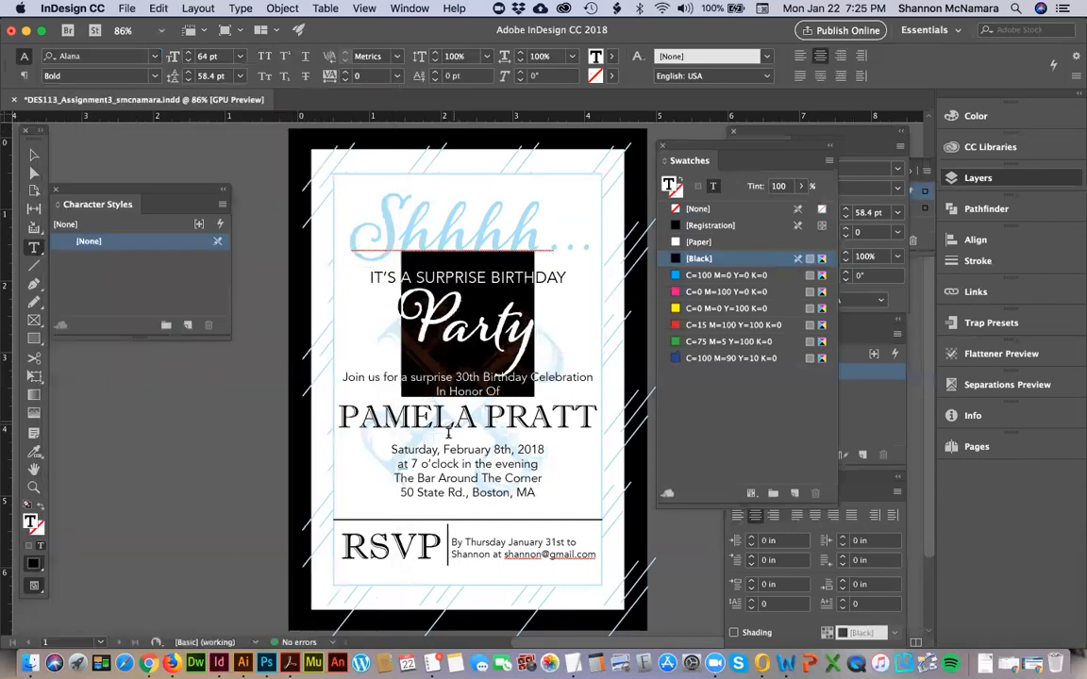
Set the guest of honor's name in Alana Bold, reduce its size to 22 pt and turn off all caps.
left_click_drag(338, 416, 597, 418)
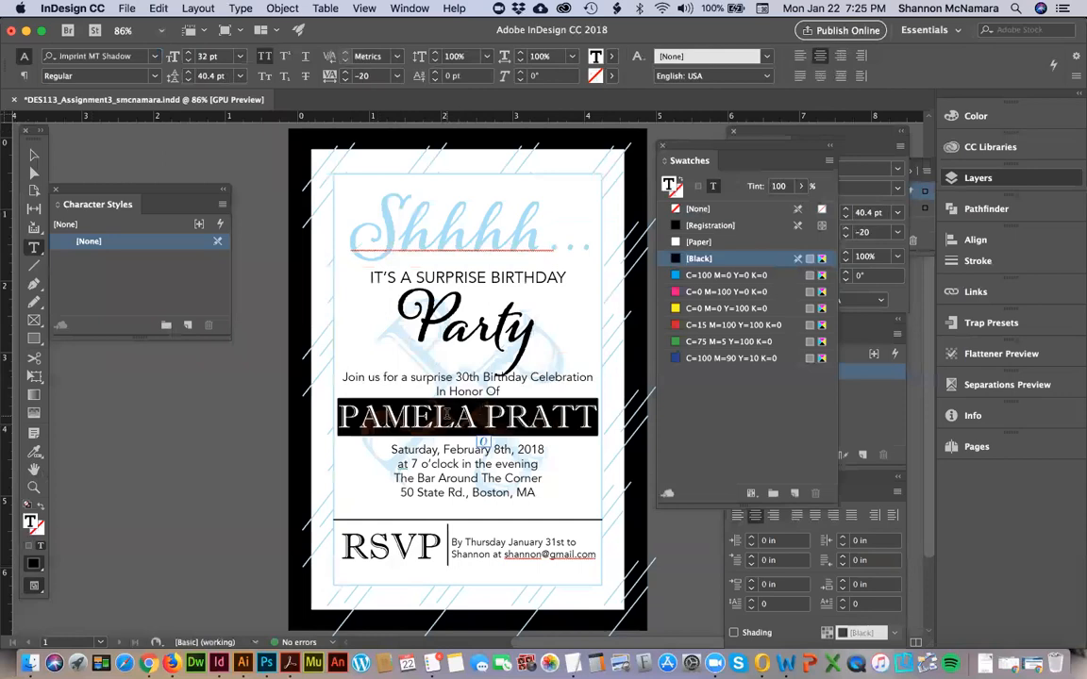
left_click(135, 55)
type("ala")
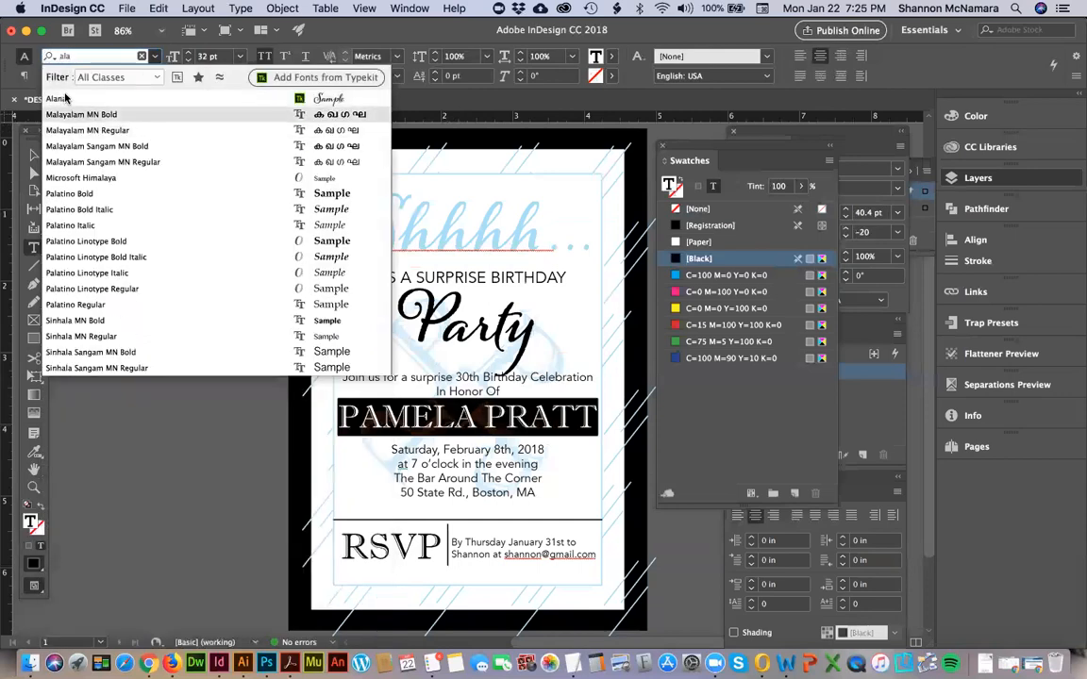
key("Return")
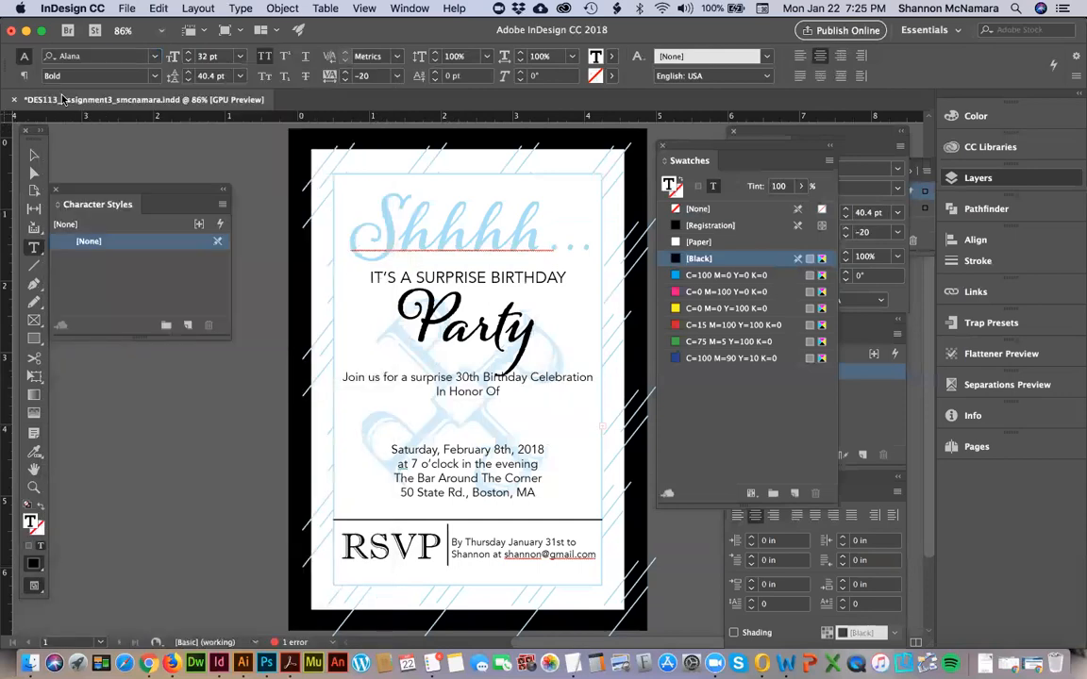
key("super+shift+comma")
key("super+shift+comma")
key("super+shift+comma")
key("super+shift+comma")
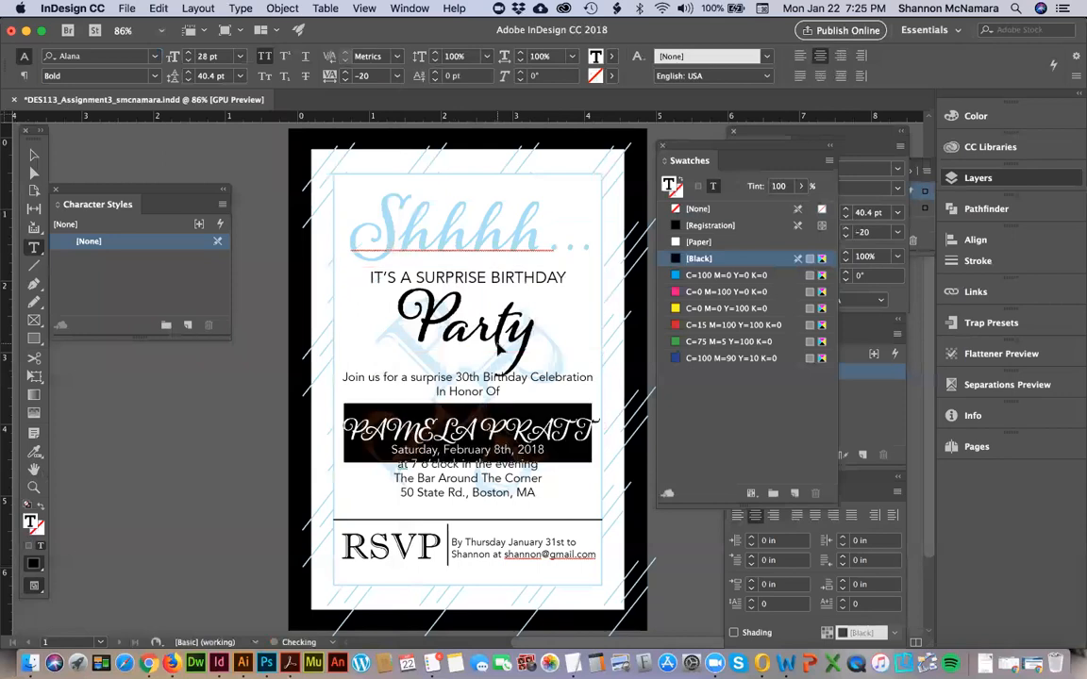
key("super+shift+k")
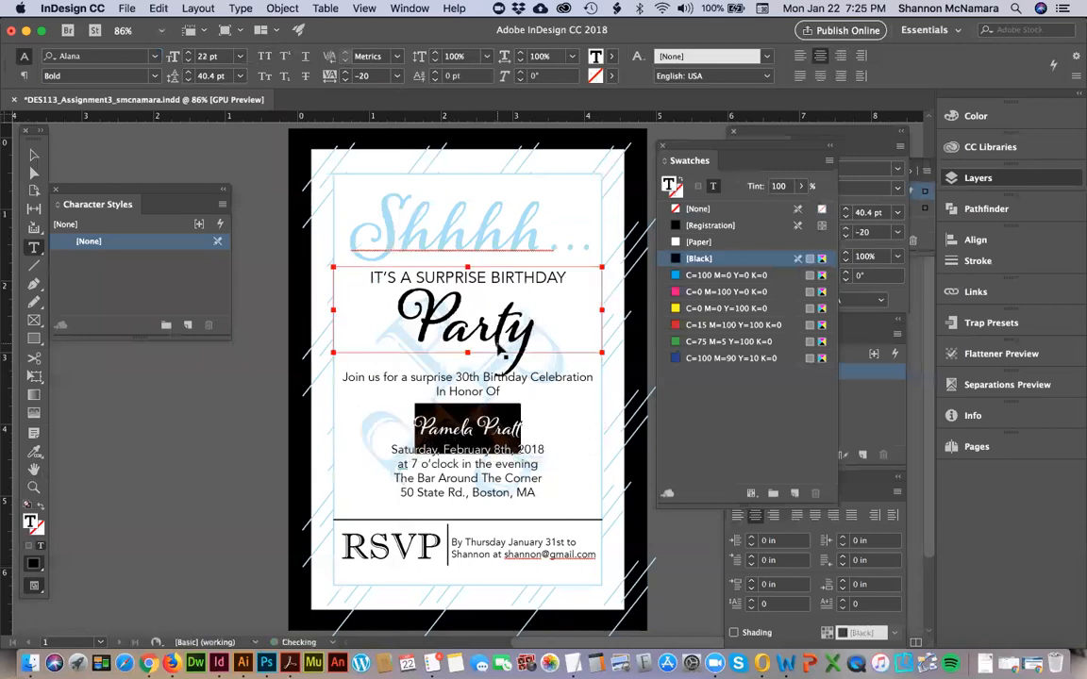
Enlarge the guest of honor's name to 34 pt and reduce its leading to 0 pt.
key("super+shift+period")
key("super+shift+period")
key("super+shift+period")
key("super+shift+period")
key("super+shift+period")
key("super+shift+period")
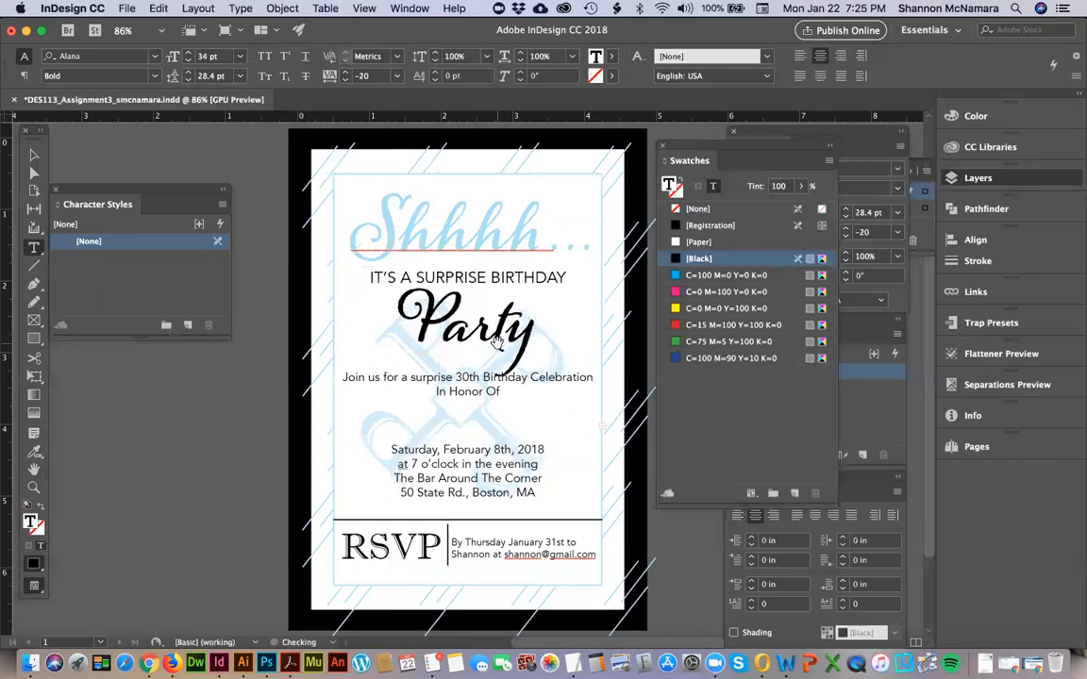
key("alt+Up")
key("alt+Up")
key("alt+Up")
key("alt+Up")
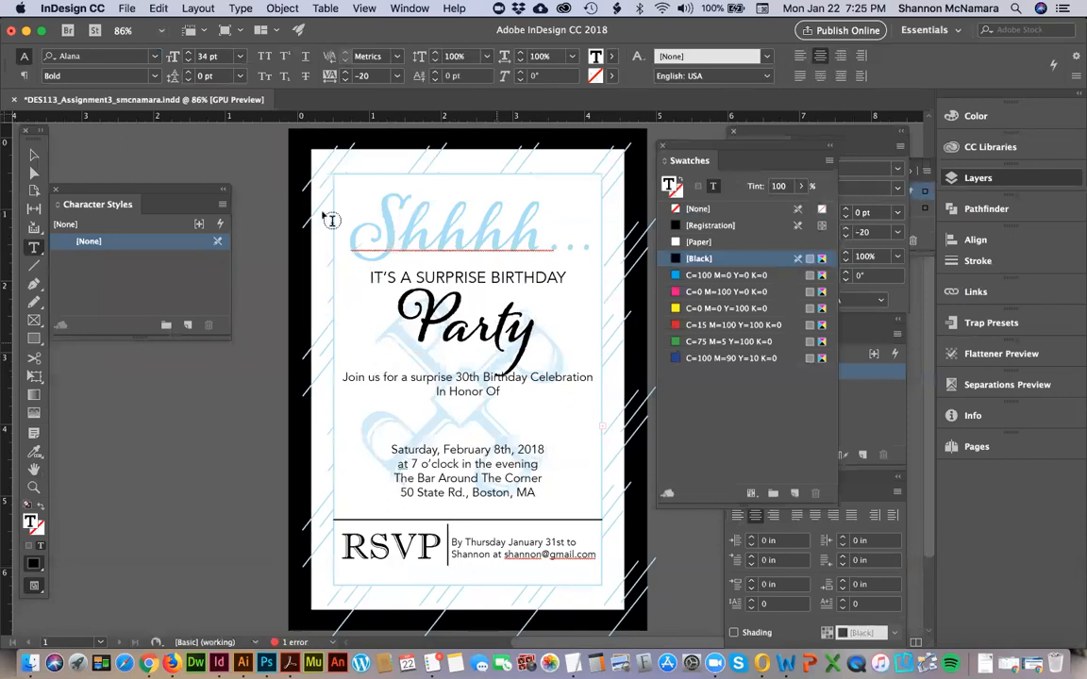
Heighten the name's text frame to about 0.9 in and position it under "In Honor Of" at Y about 3.42 in.
key("Escape")
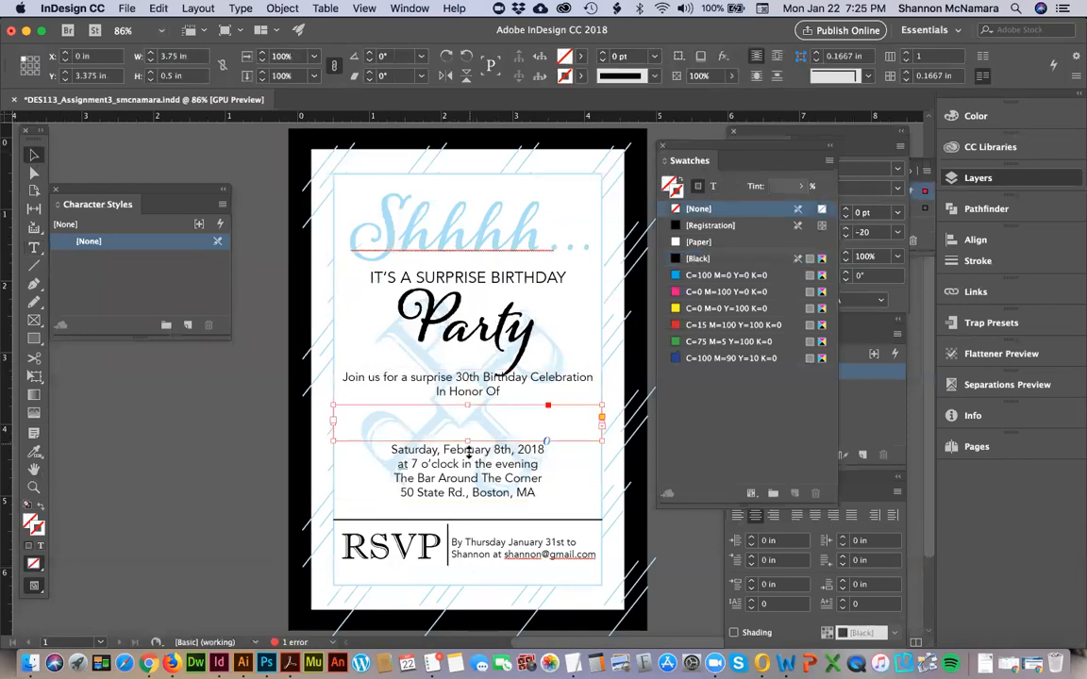
left_click_drag(469, 441, 469, 454)
left_click_drag(520, 421, 523, 419)
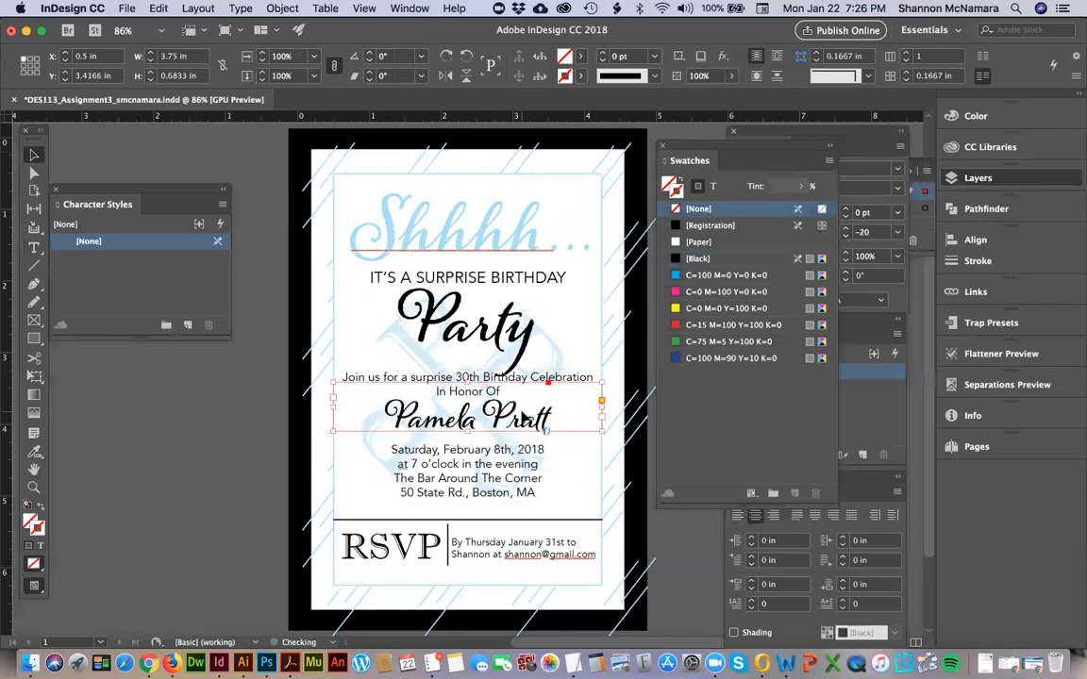
left_click_drag(524, 420, 472, 447)
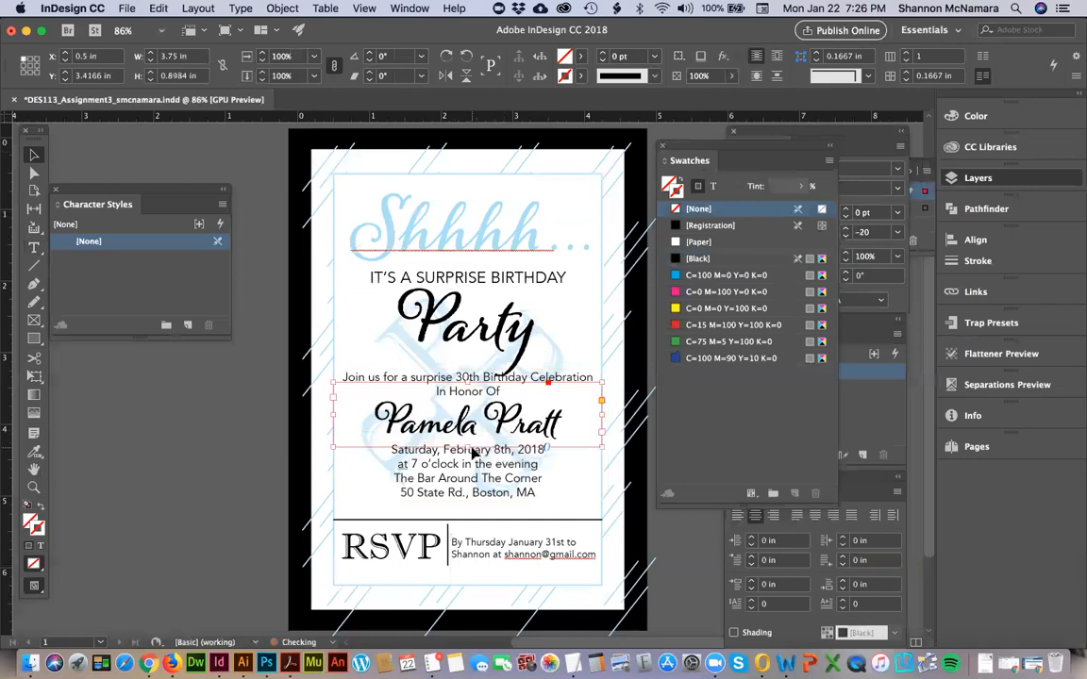
Change the font of the RSVP text to Avenir Heavy.
key("t")
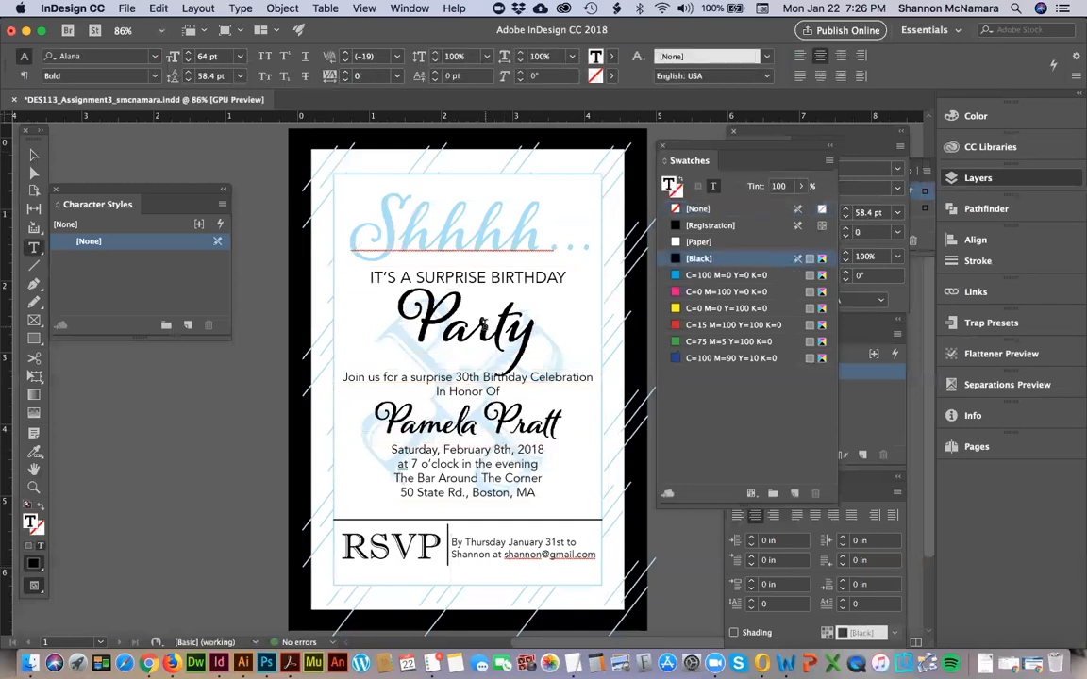
double_click(416, 549)
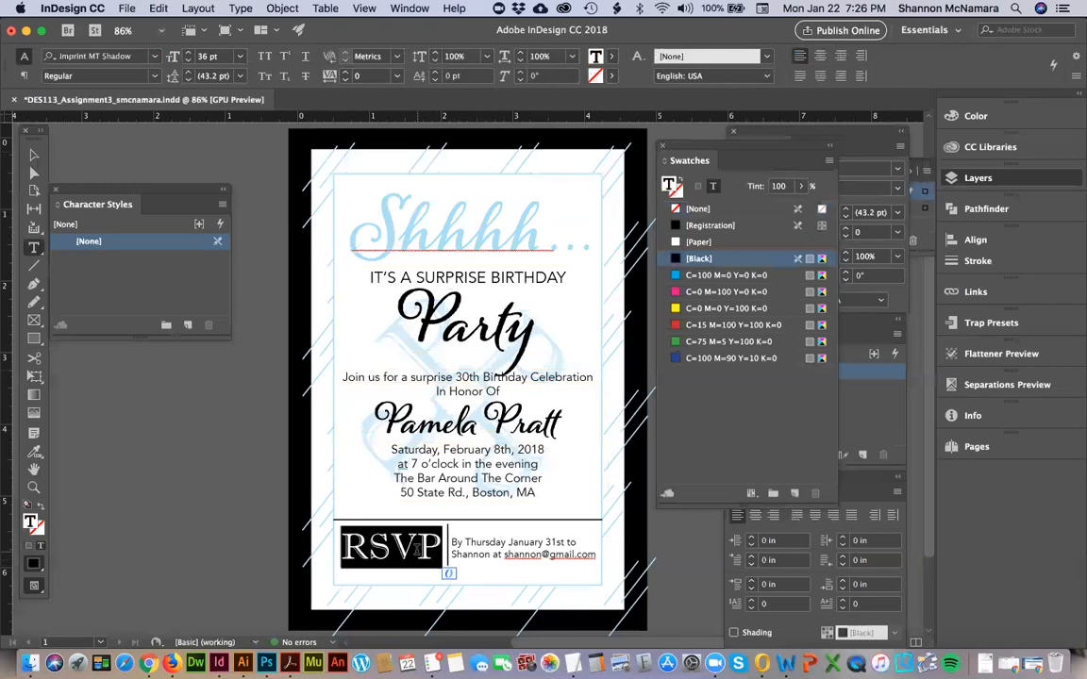
left_click(127, 55)
type("ave")
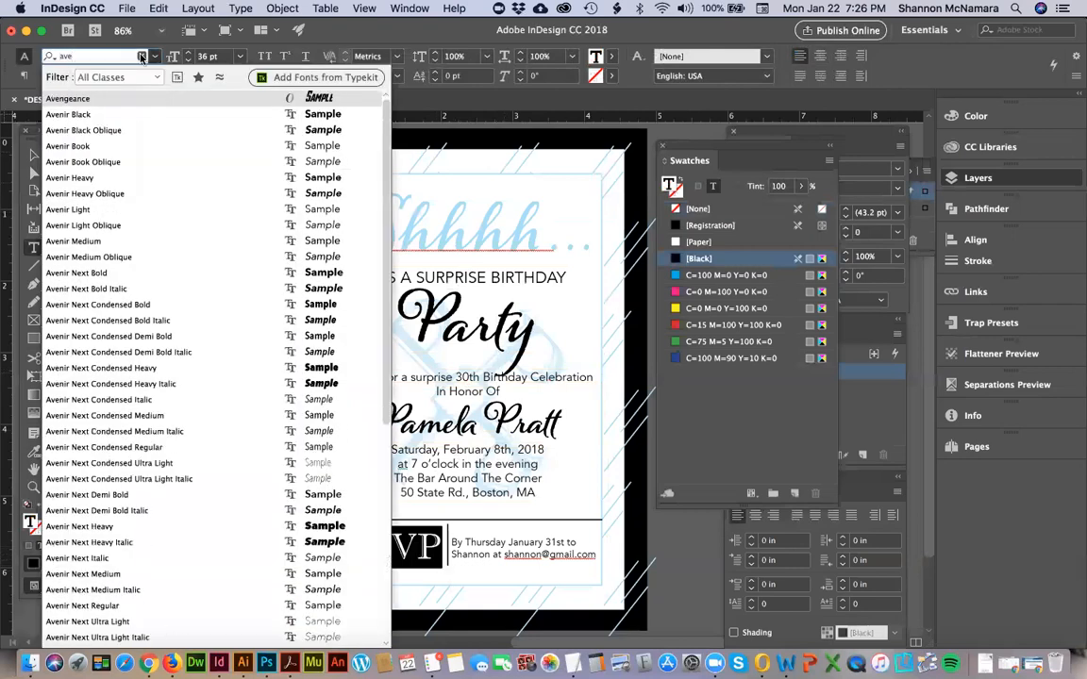
left_click(82, 178)
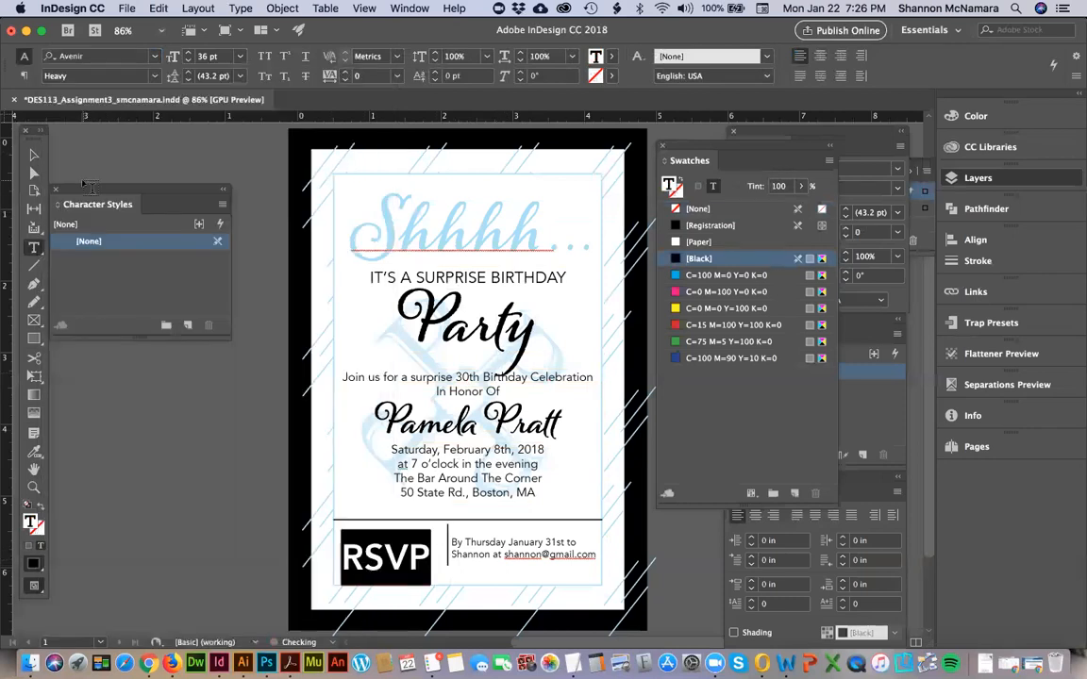
Right-align the RSVP text and nudge its frame to X 0.5833 in, Y 5.4006 in, beside the vertical divider.
left_click(36, 156)
key("slash")
key("Up")
key("Up")
key("Up")
key("Up")
key("Up")
key("Up")
key("Up")
key("Up")
key("Up")
key("Up")
key("Down")
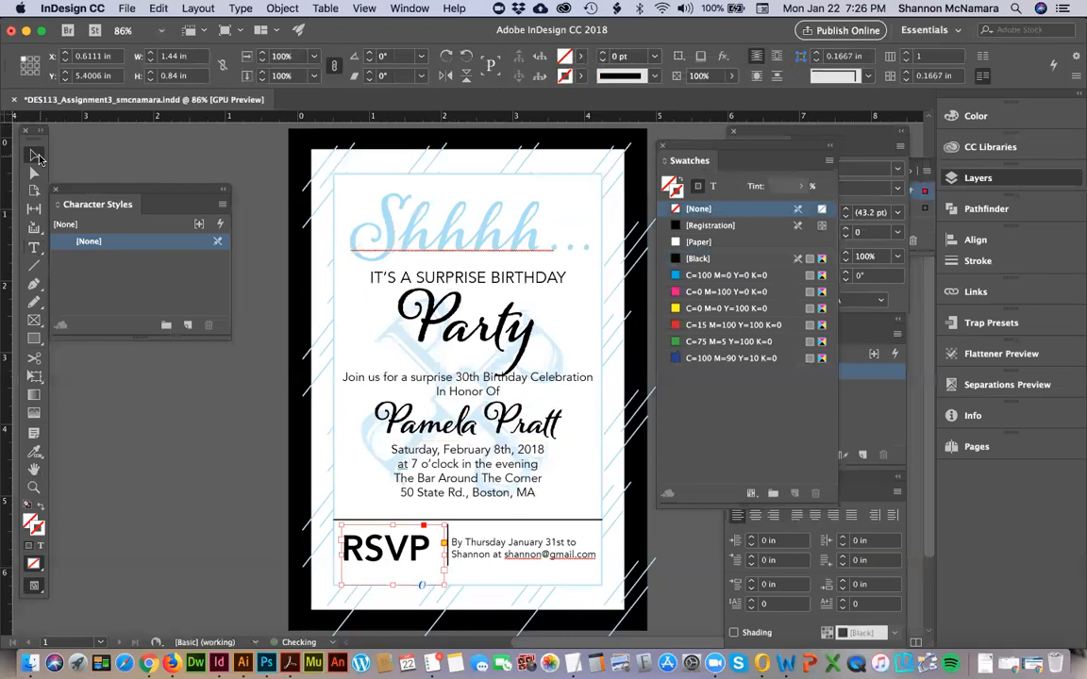
key("super+shift+r")
key("Left")
key("Left")
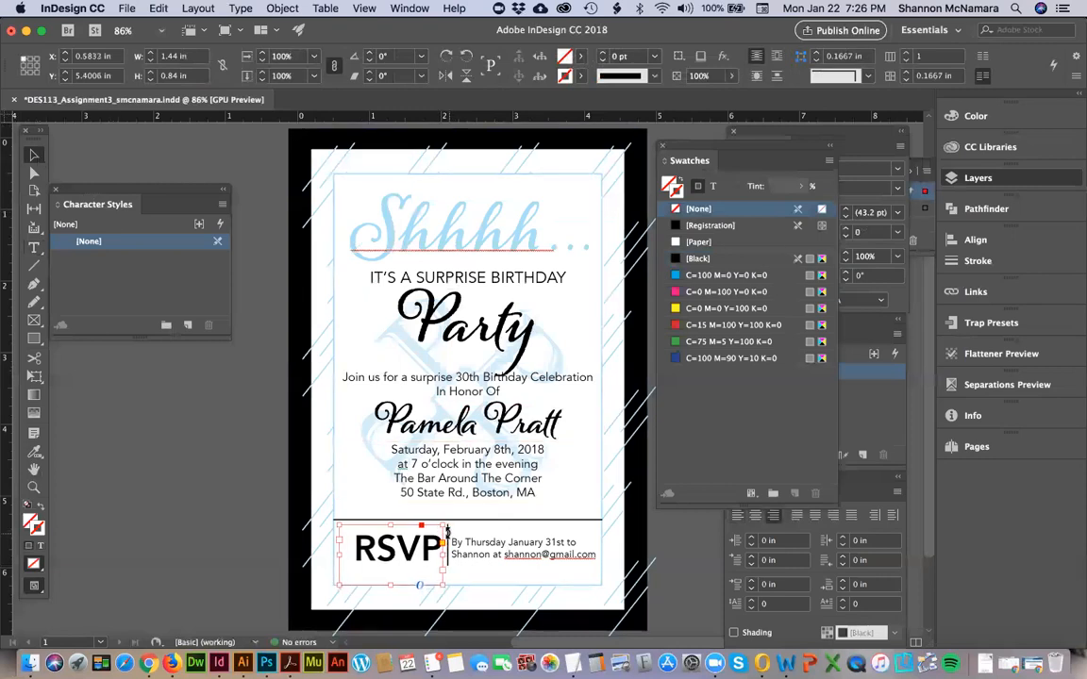
left_click(254, 539)
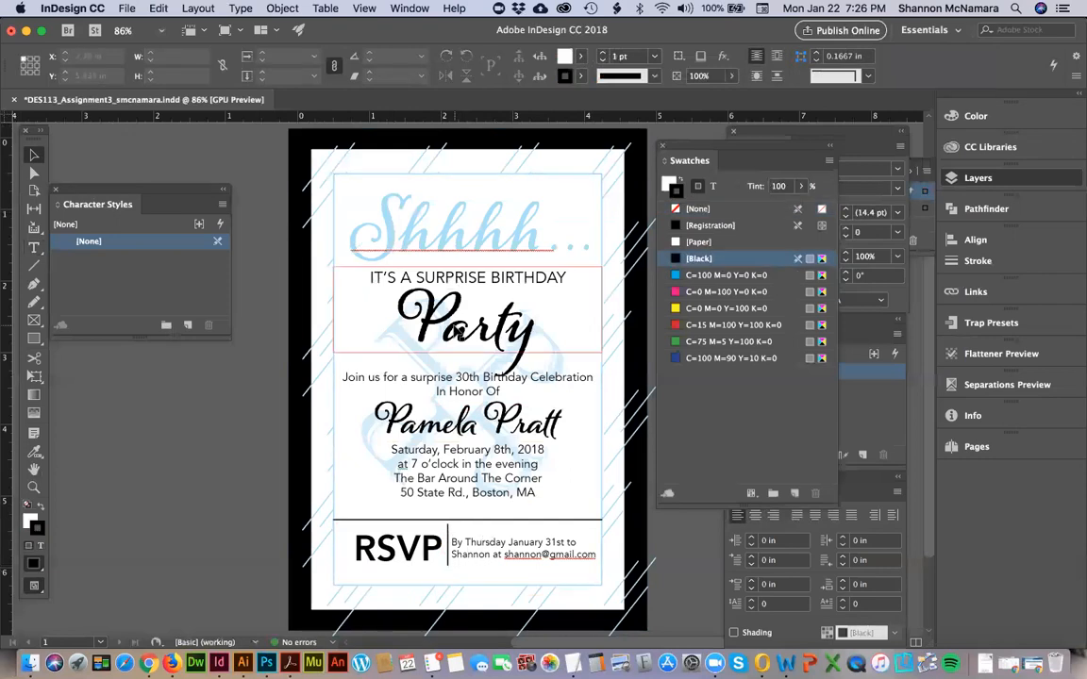
Move the celebration, name and event-details text frames down together to Y about 3.36 in, clear of the "Party" descender.
double_click(492, 340)
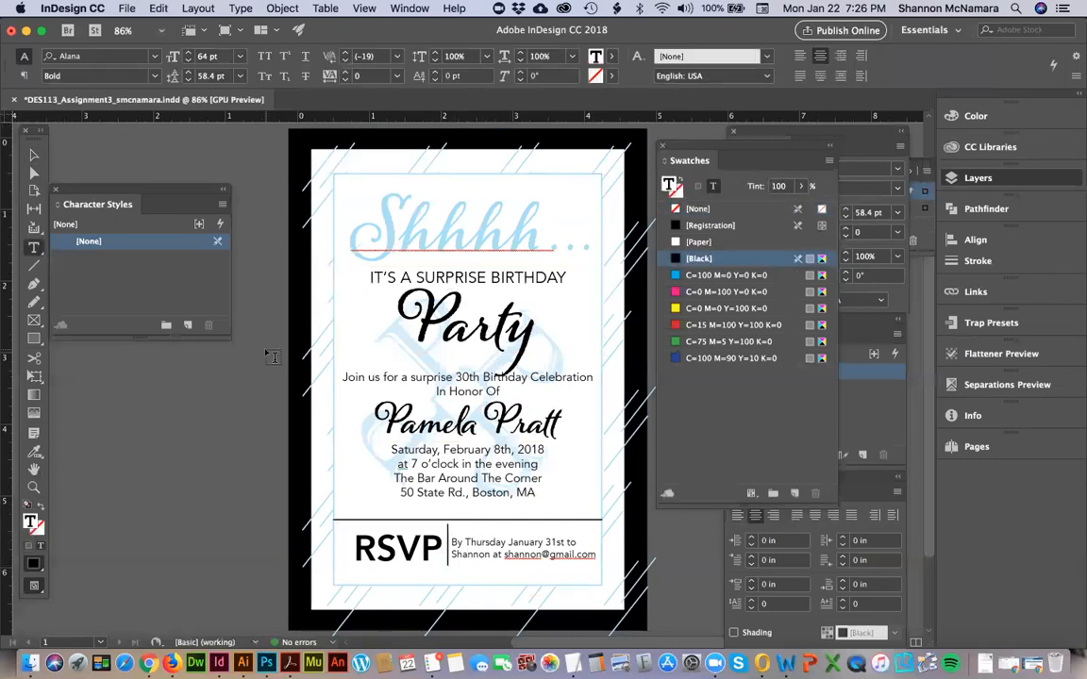
key("Escape")
left_click(433, 379)
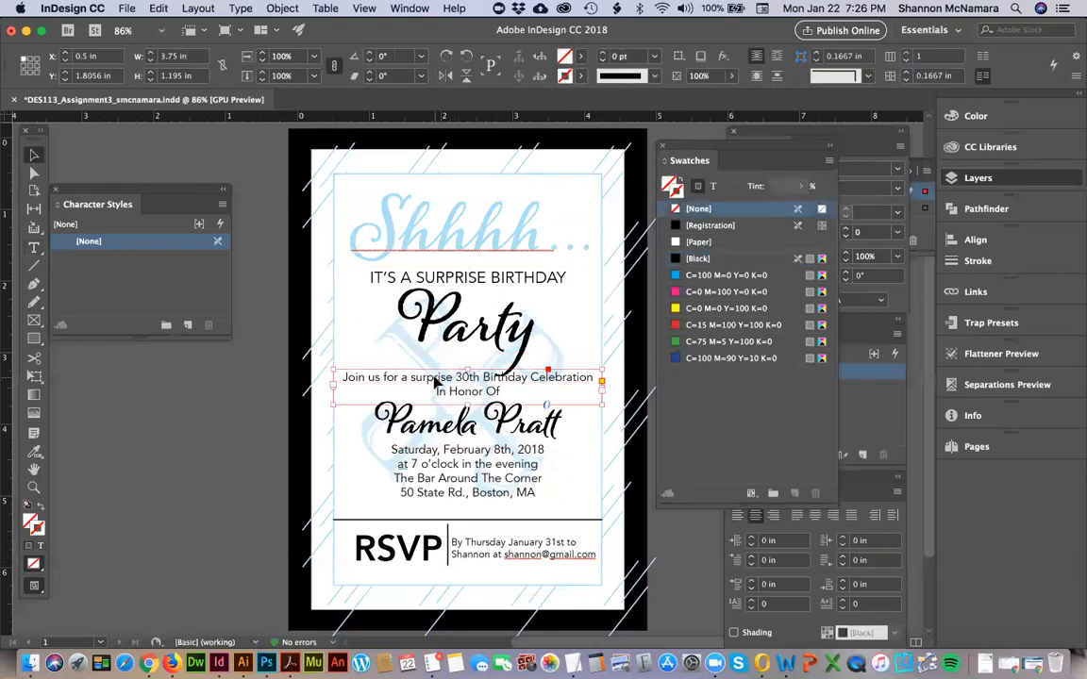
left_click(465, 423, "shift")
left_click(471, 485, "shift")
key("Down")
key("Down")
key("Down")
key("Down")
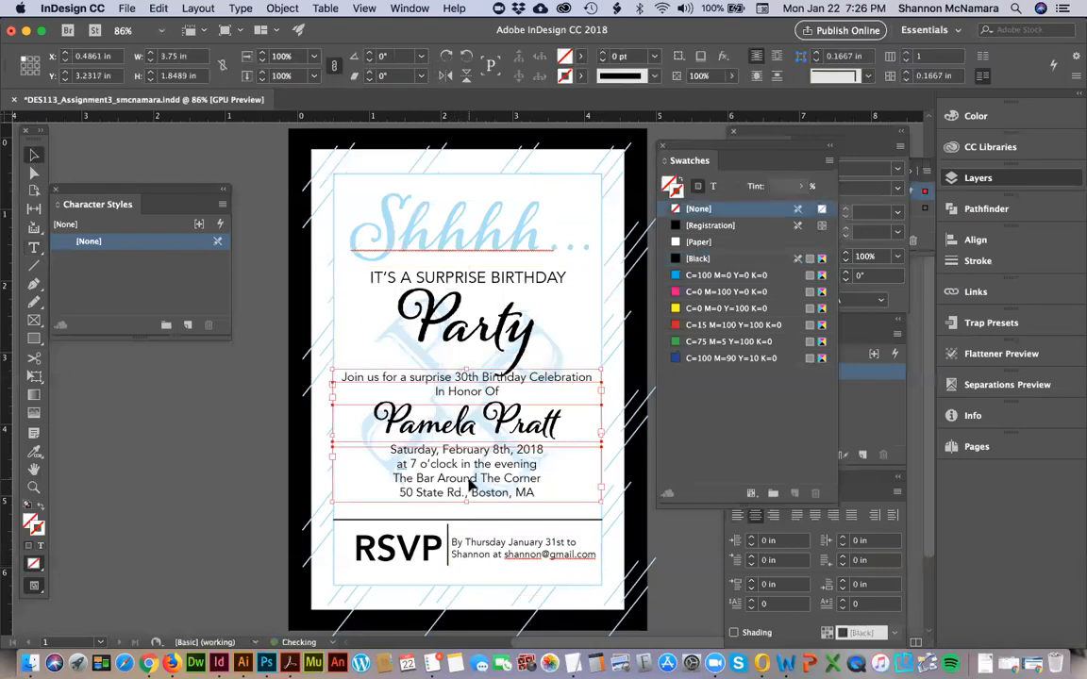
key("Down")
key("Down")
key("Down")
key("Down")
key("Down")
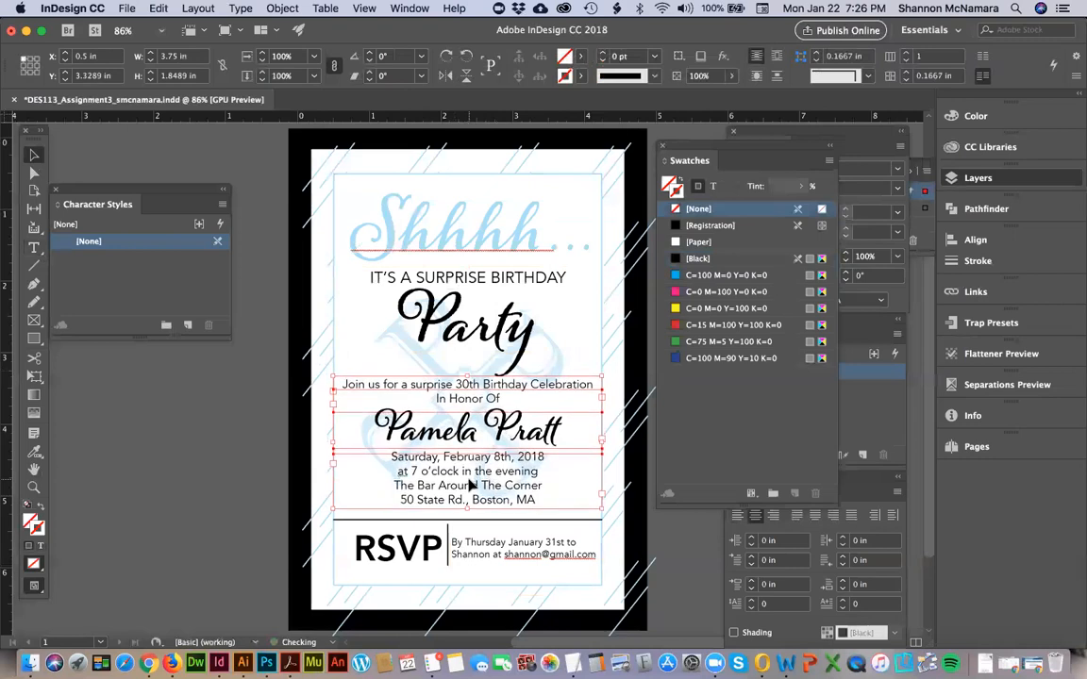
Raise the letter "y" in "Party" with a 4 pt baseline shift.
left_click(490, 326)
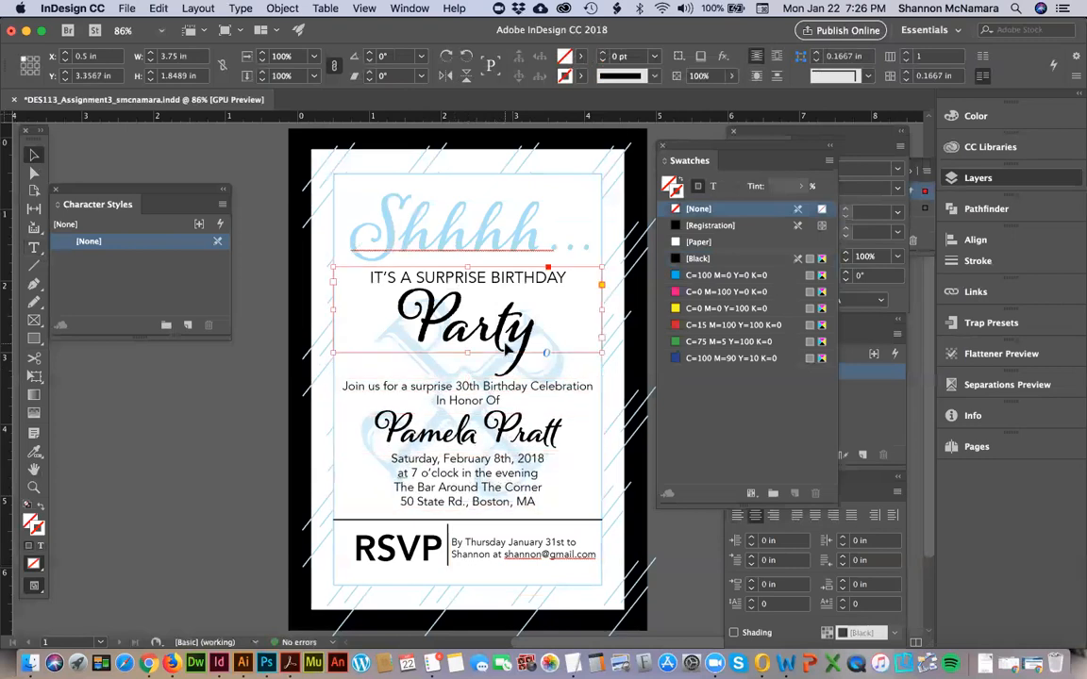
double_click(505, 330)
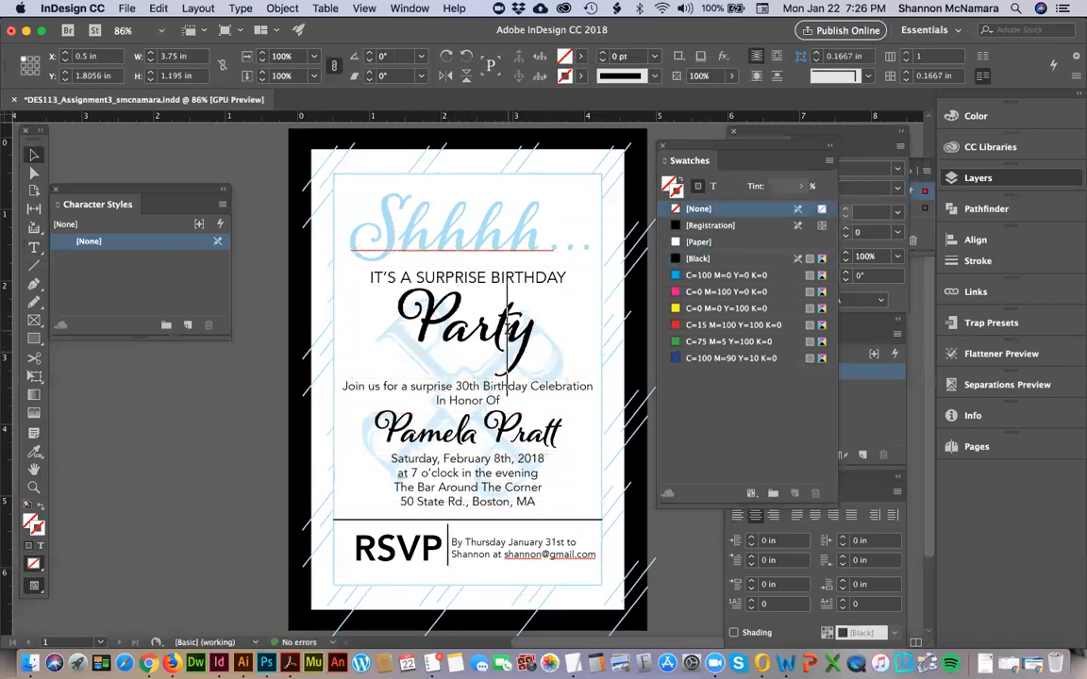
key("shift+Right")
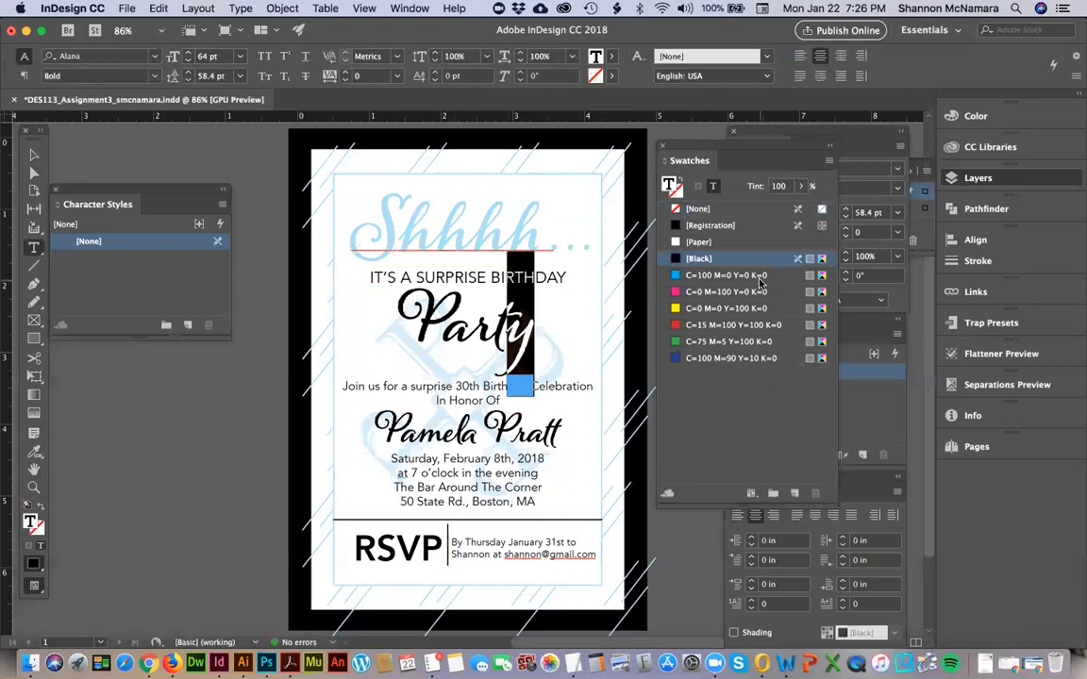
left_click(862, 188)
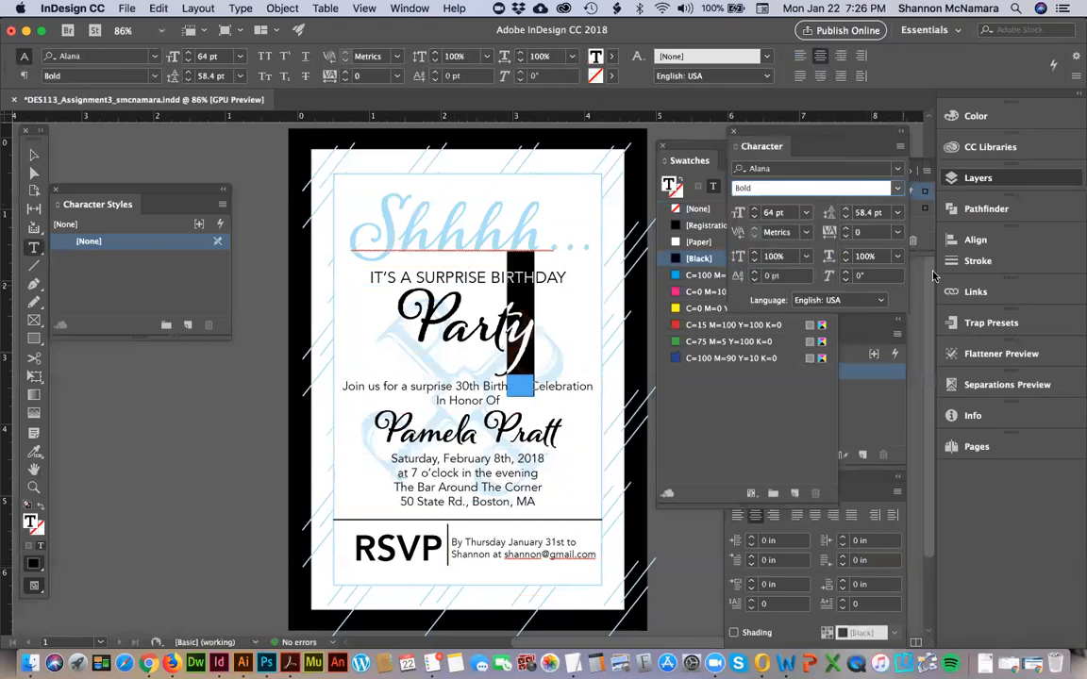
left_click(753, 272)
left_click(754, 273)
left_click(754, 273)
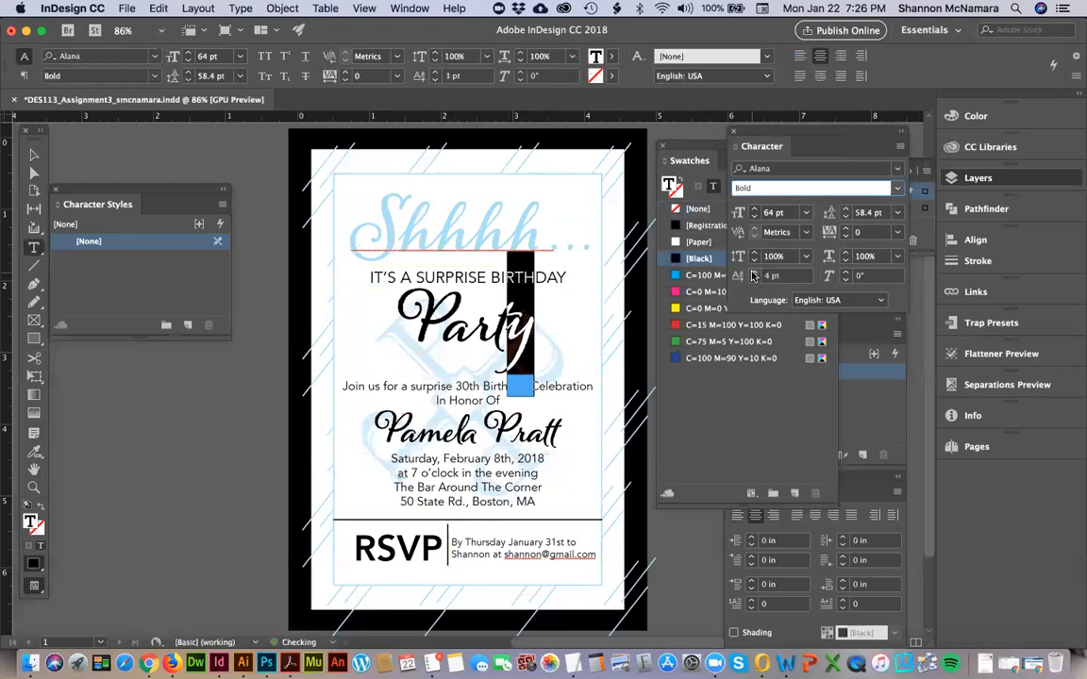
Set the tracking of the letter "P" in "Party" to -40.
left_click(502, 427)
key("Left")
key("Left")
key("Left")
key("shift+Left")
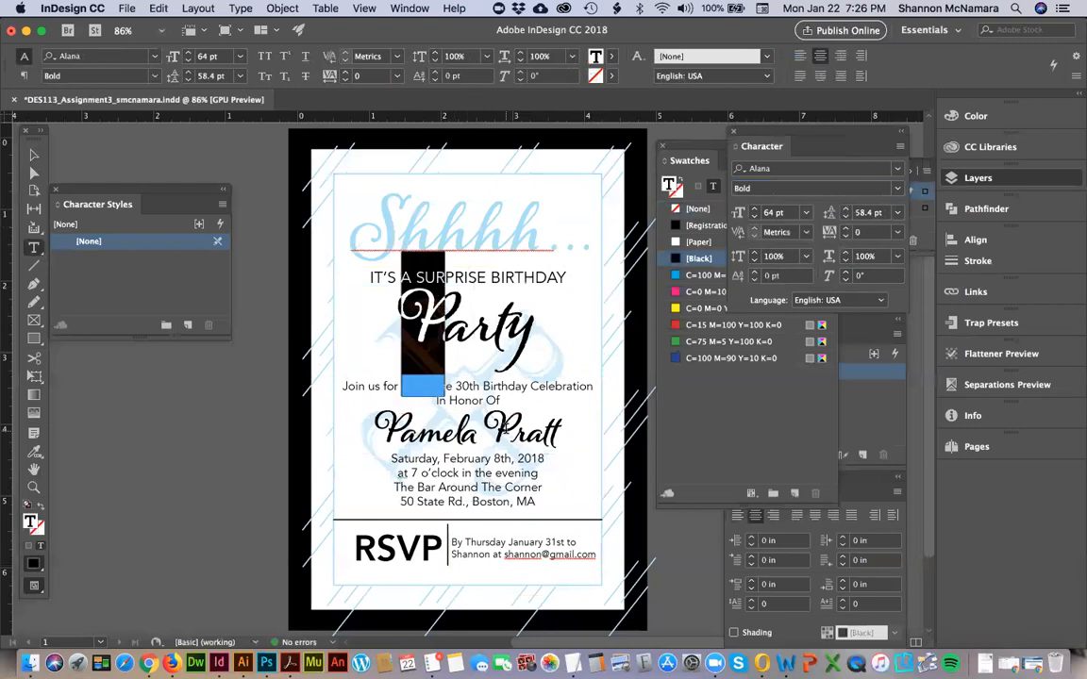
left_click(843, 234)
left_click(842, 235)
left_click(843, 235)
left_click(842, 235)
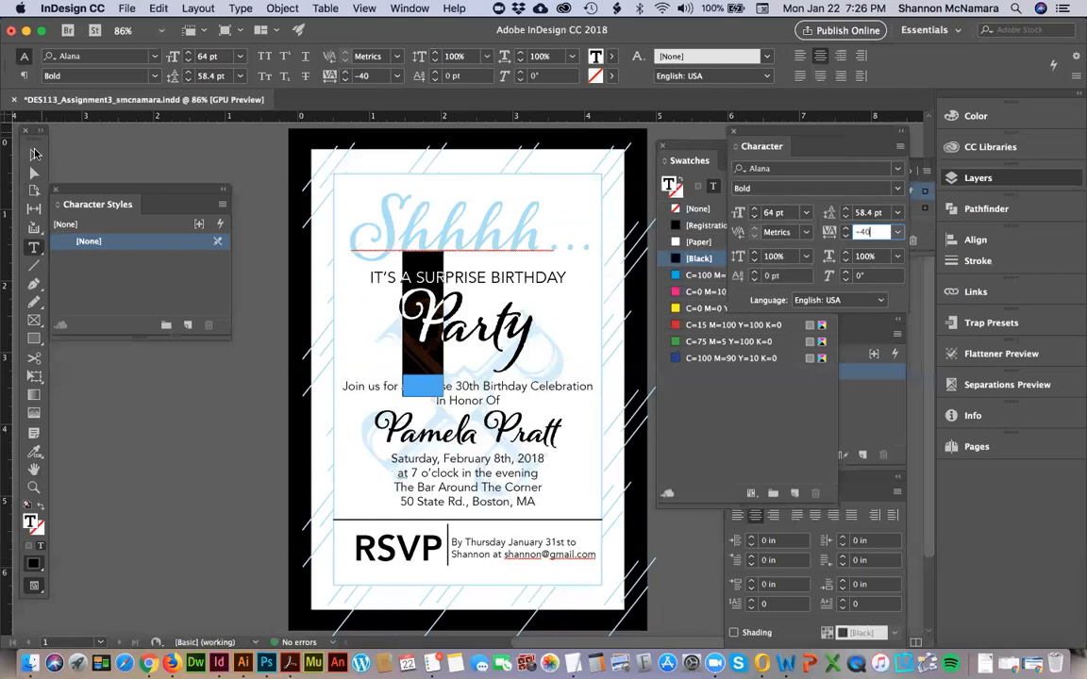
left_click(34, 154)
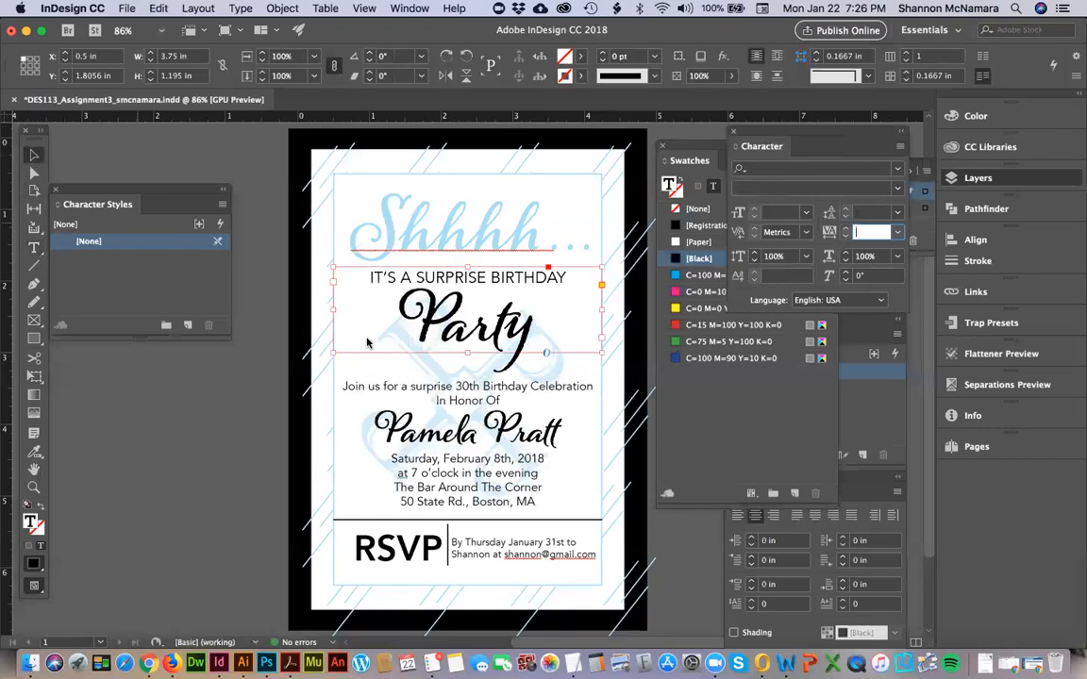
left_click(210, 455)
Nudge the "Join us for a surprise" text frame up to Y 3.315 in and the "Party" heading frame up to Y 1.7639 in.
left_click(494, 387)
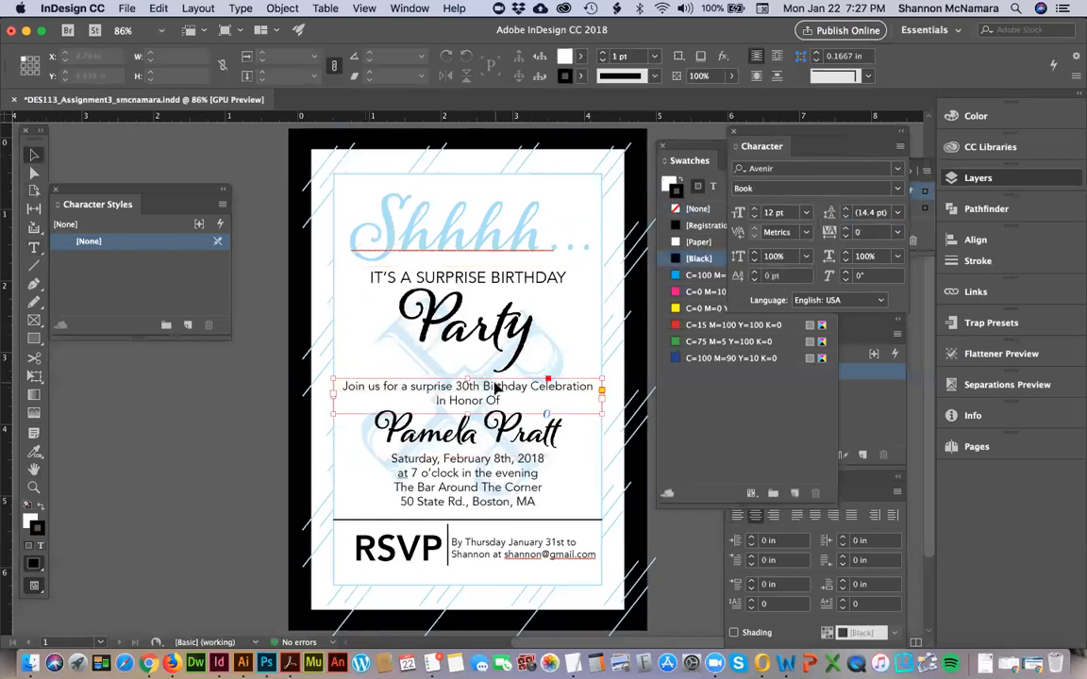
key("Up")
key("Up")
key("Up")
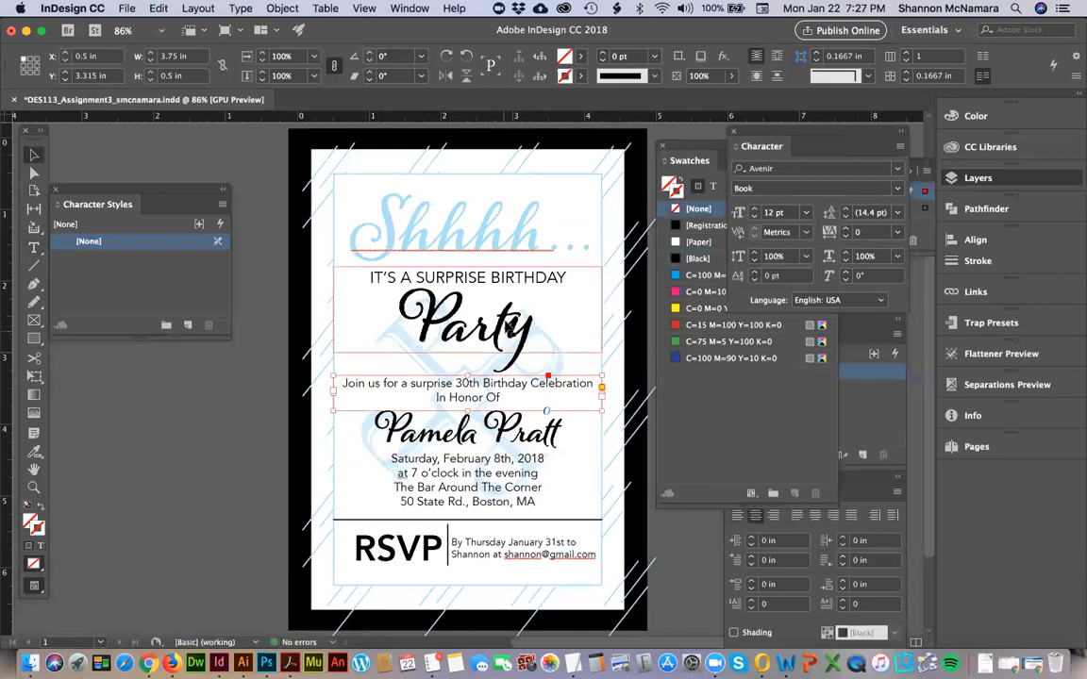
left_click(509, 325)
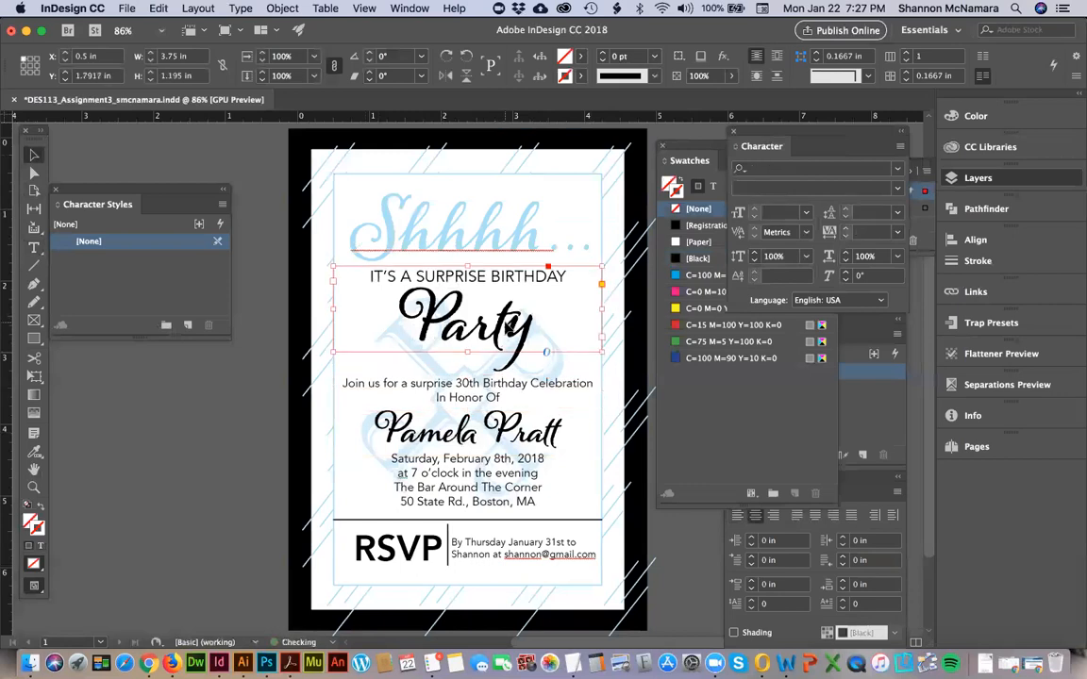
left_click(224, 429)
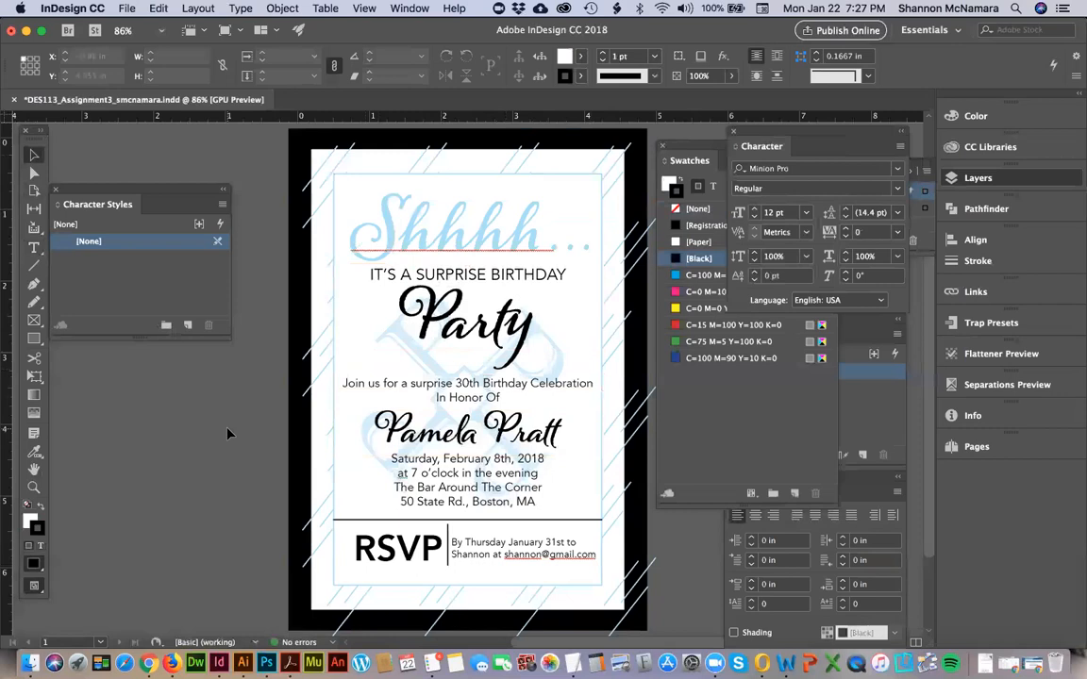
Save the invitation, export it over the existing PDF with the Crop_Bleed Marks preset, and close the document.
key("super+s")
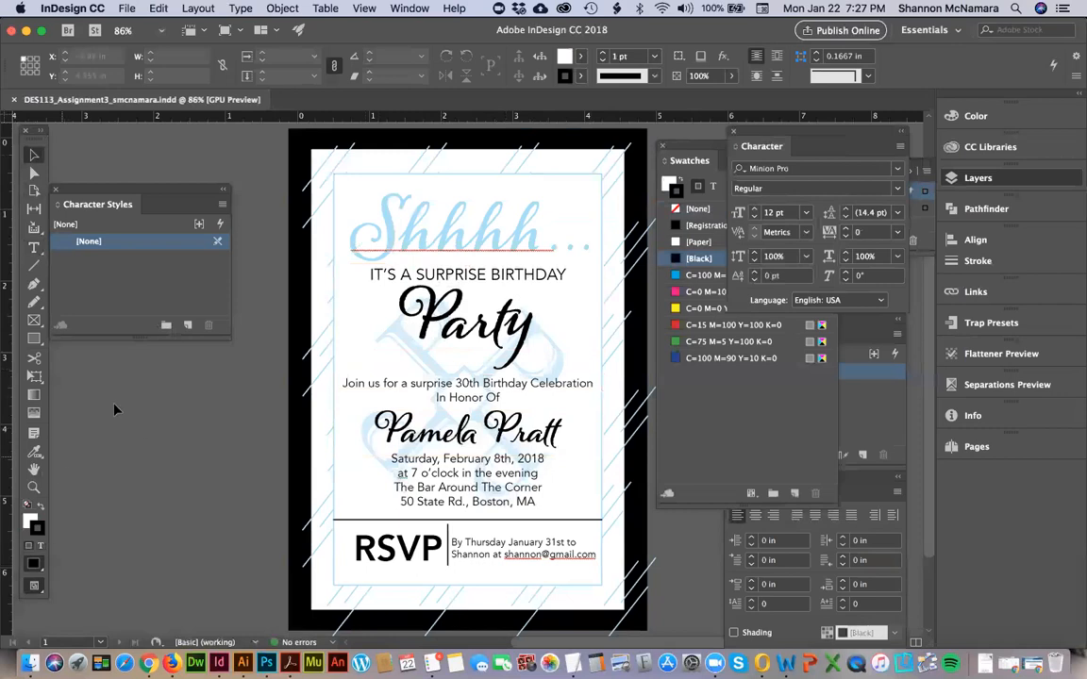
left_click(122, 11)
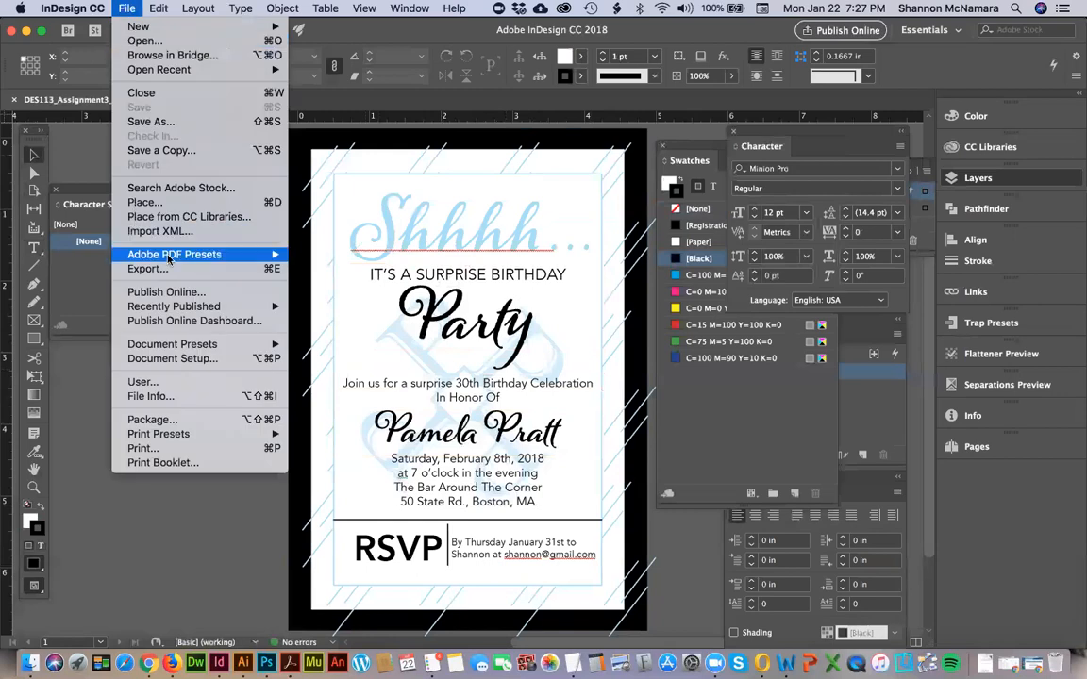
mouse_move(189, 254)
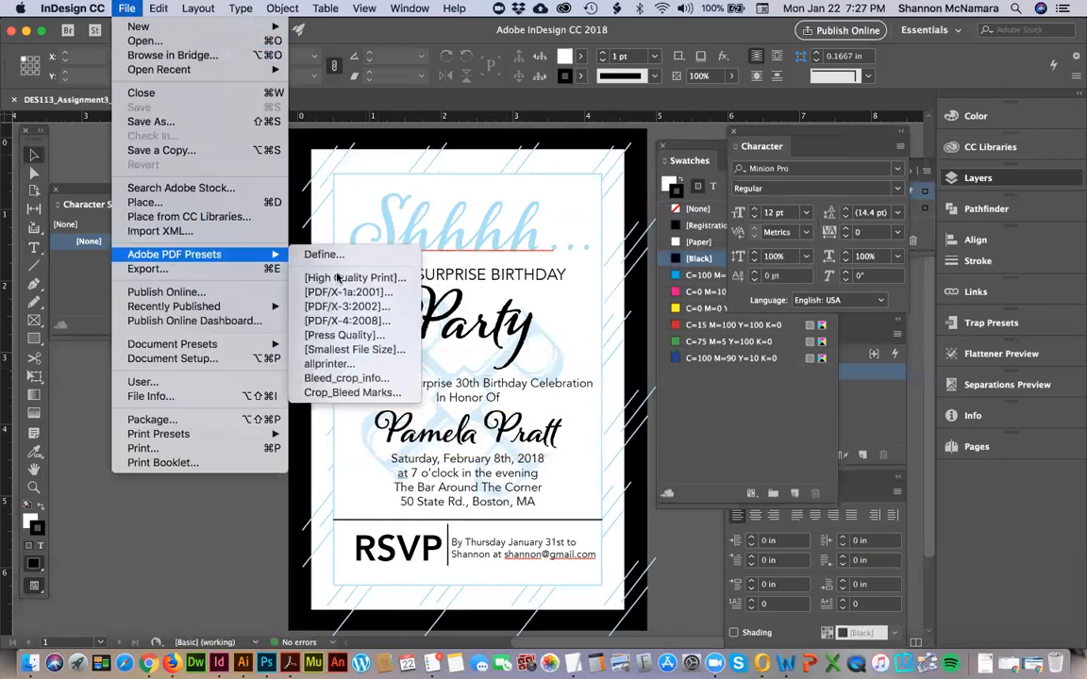
left_click(358, 392)
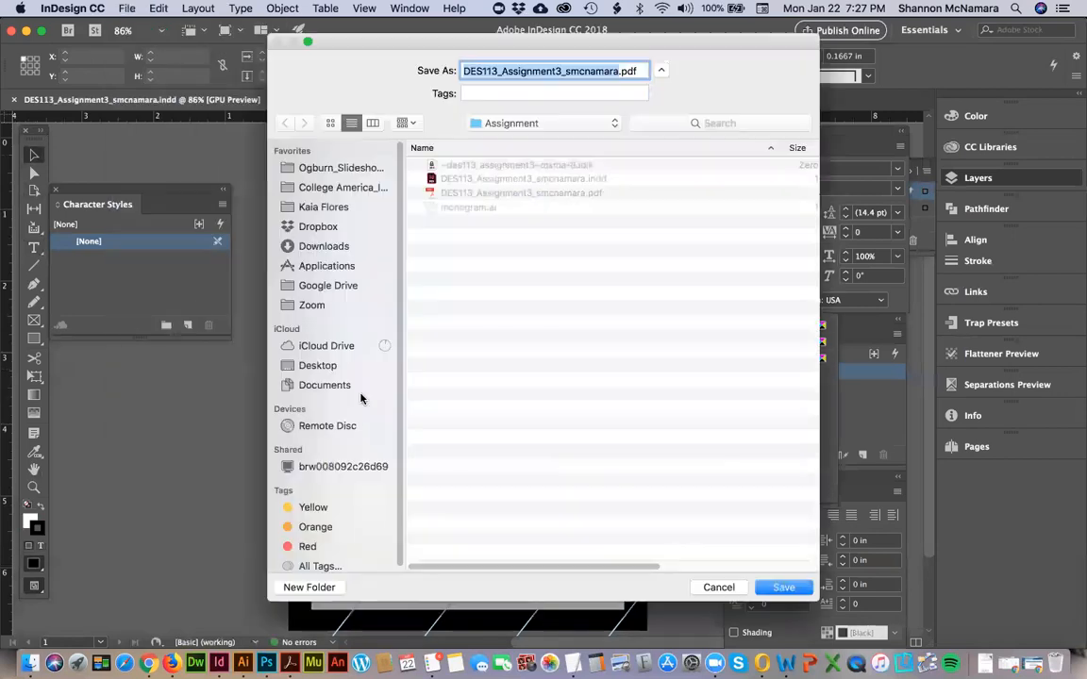
left_click(783, 586)
left_click(650, 141)
left_click(755, 573)
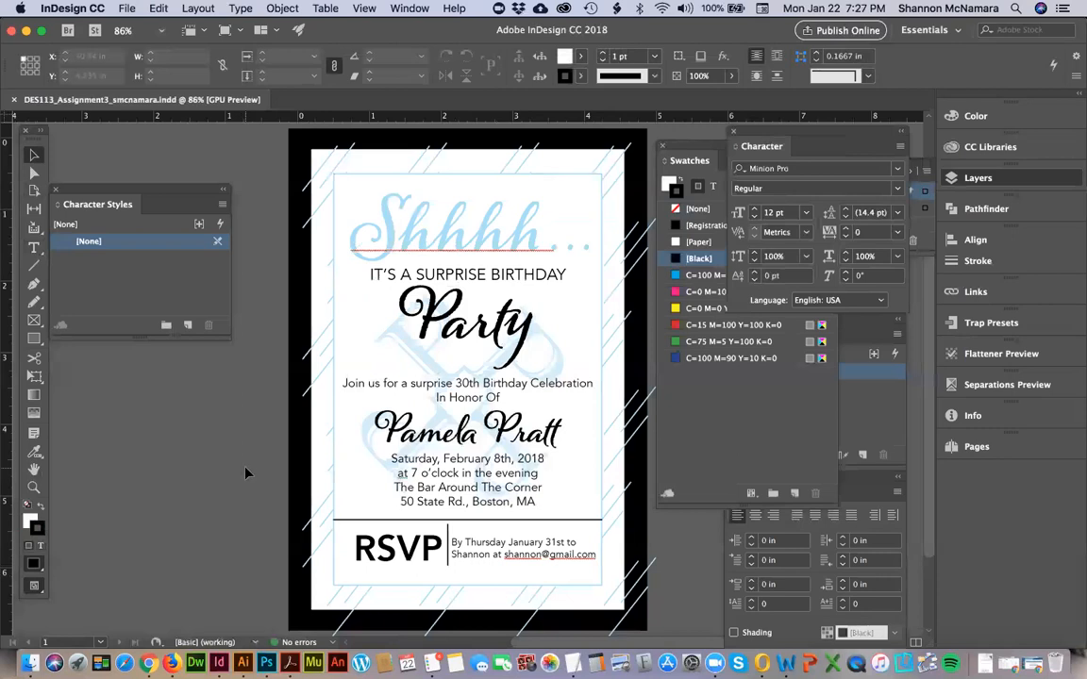
key("super+w")
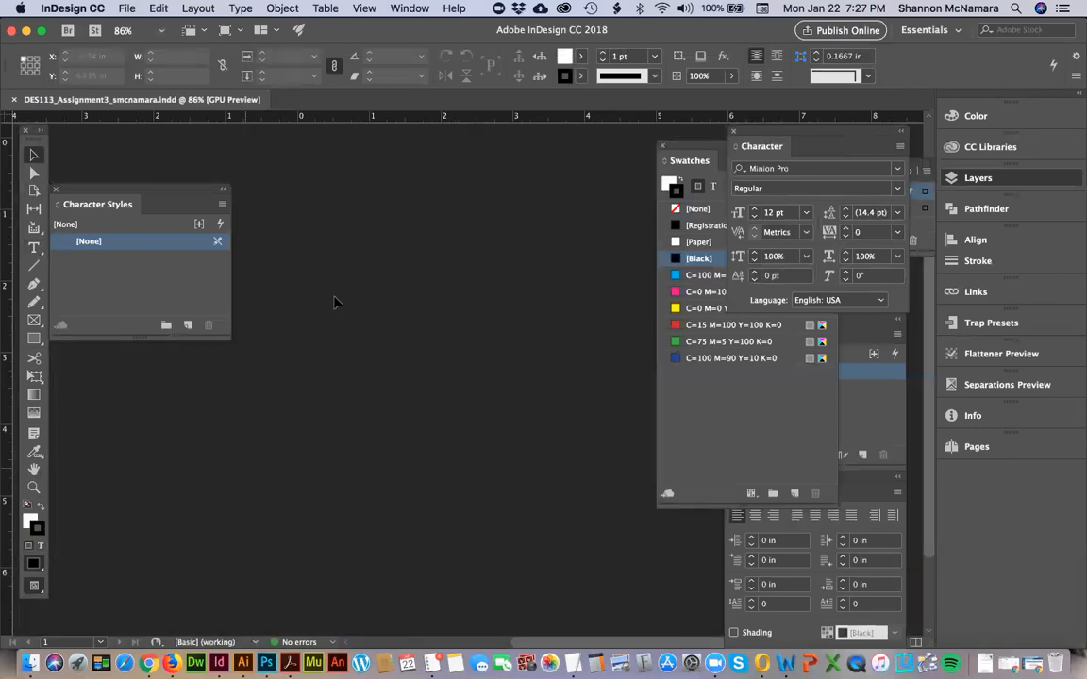
Close the outdated invitation PDF in Acrobat, reopen the newly exported file from the Assignment folder and review the full page.
key("super+Tab")
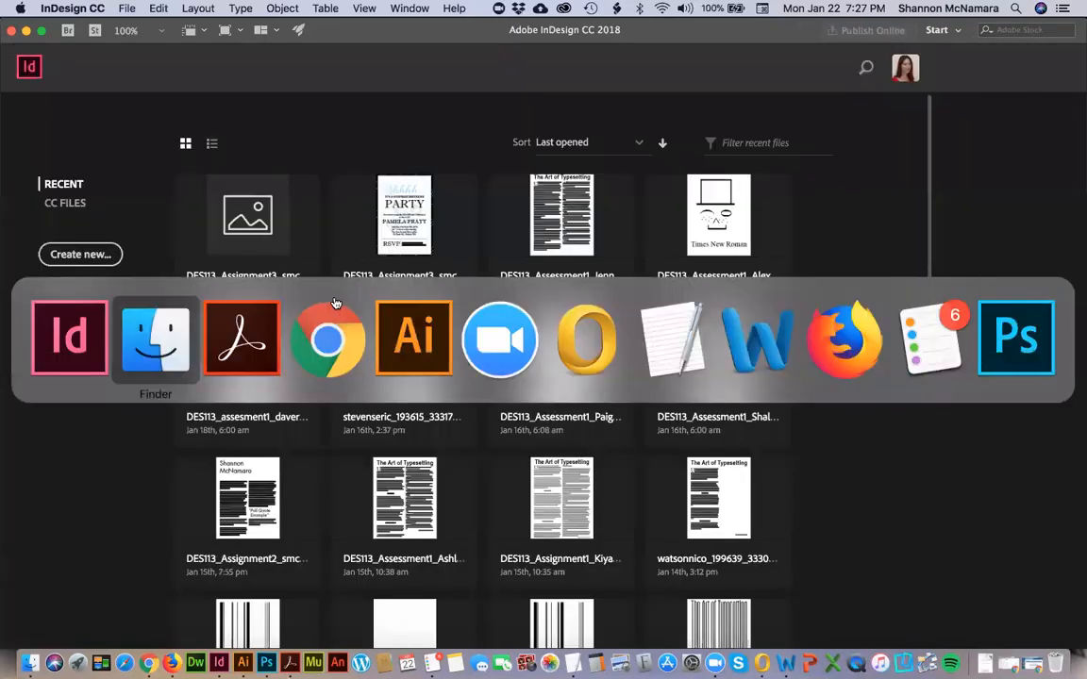
double_click(244, 122)
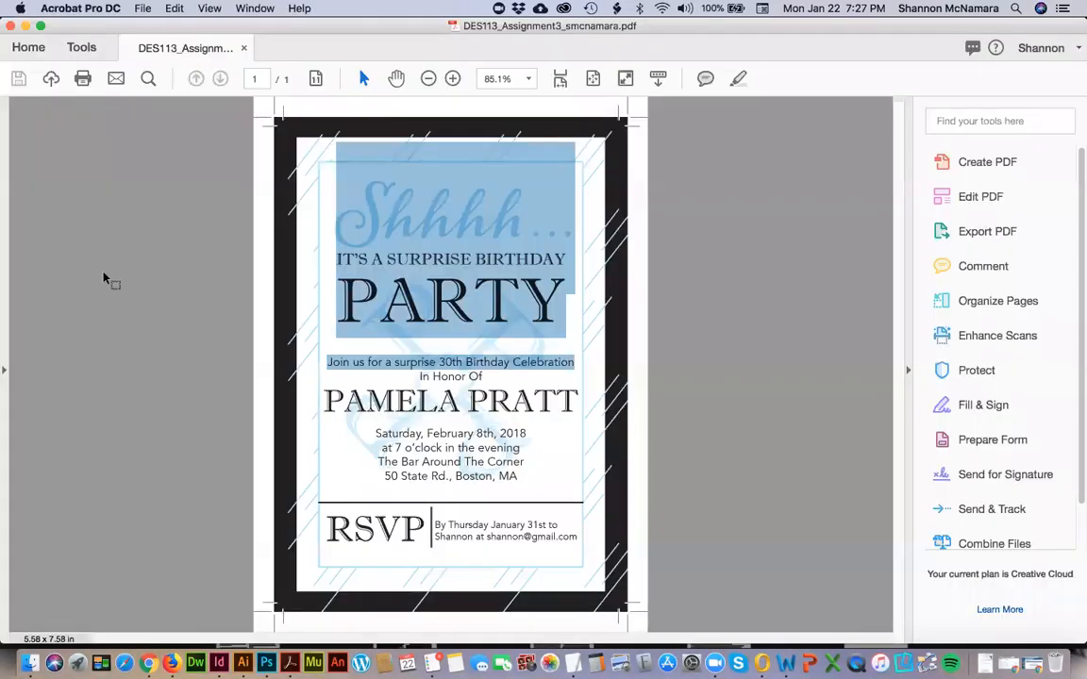
left_click(242, 50)
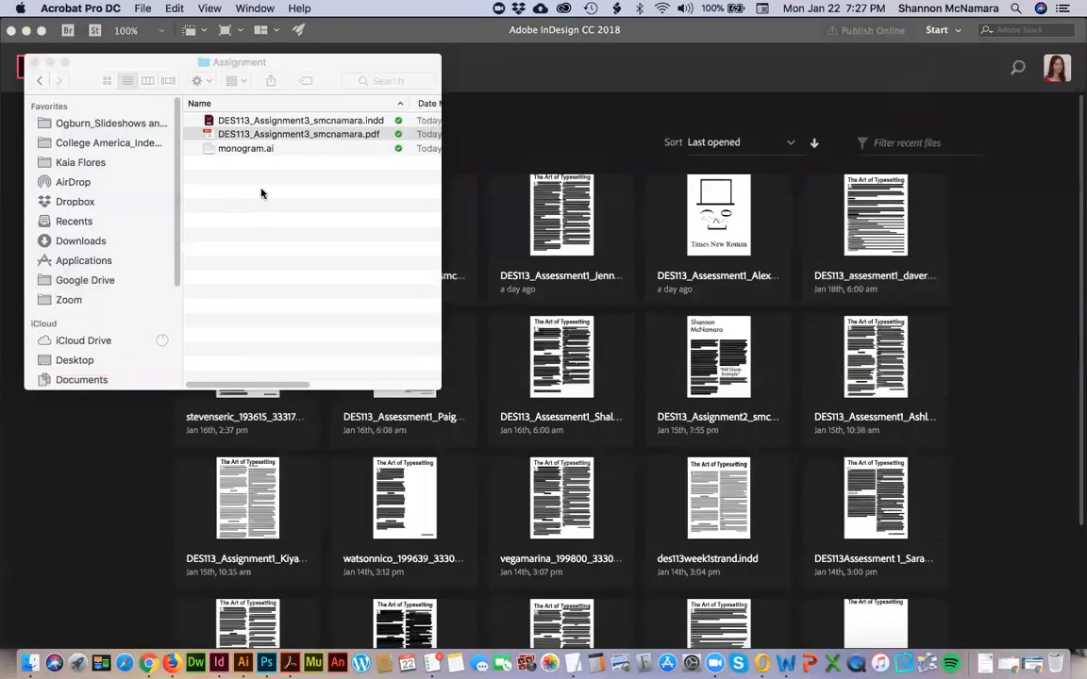
double_click(265, 136)
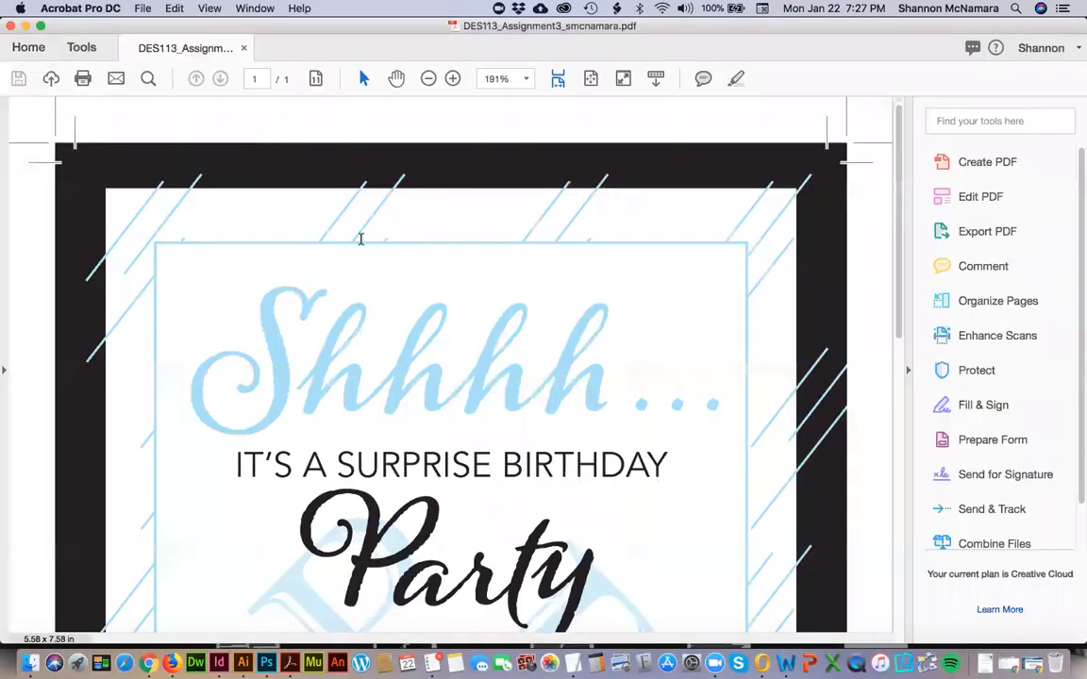
key("super+0")
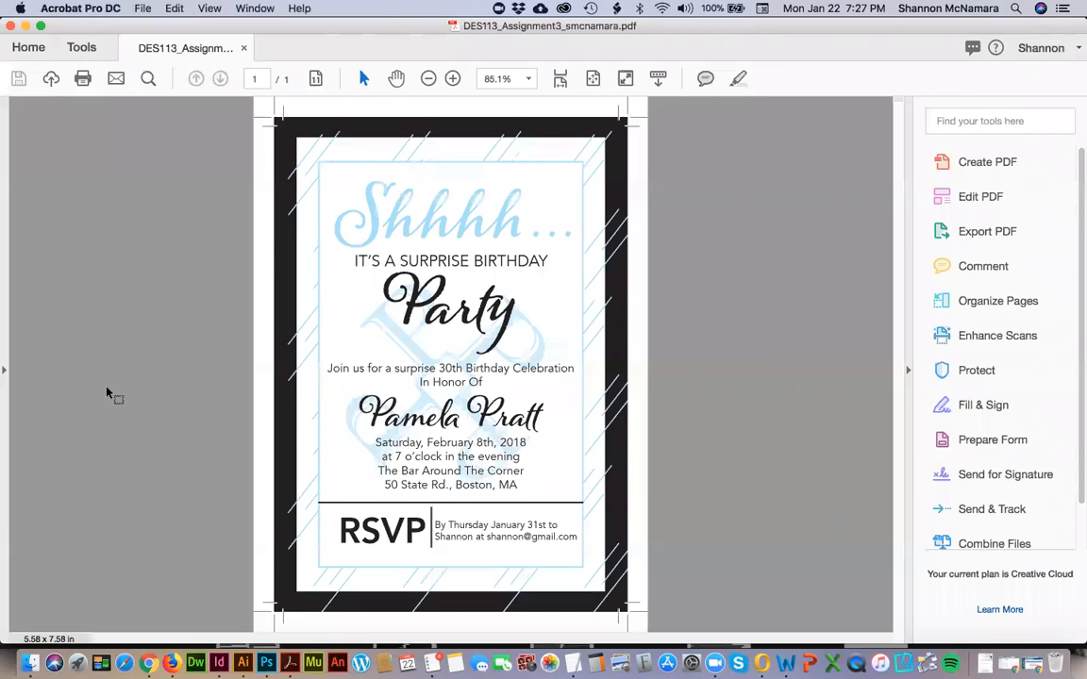
key("super+w")
key("super+Tab")
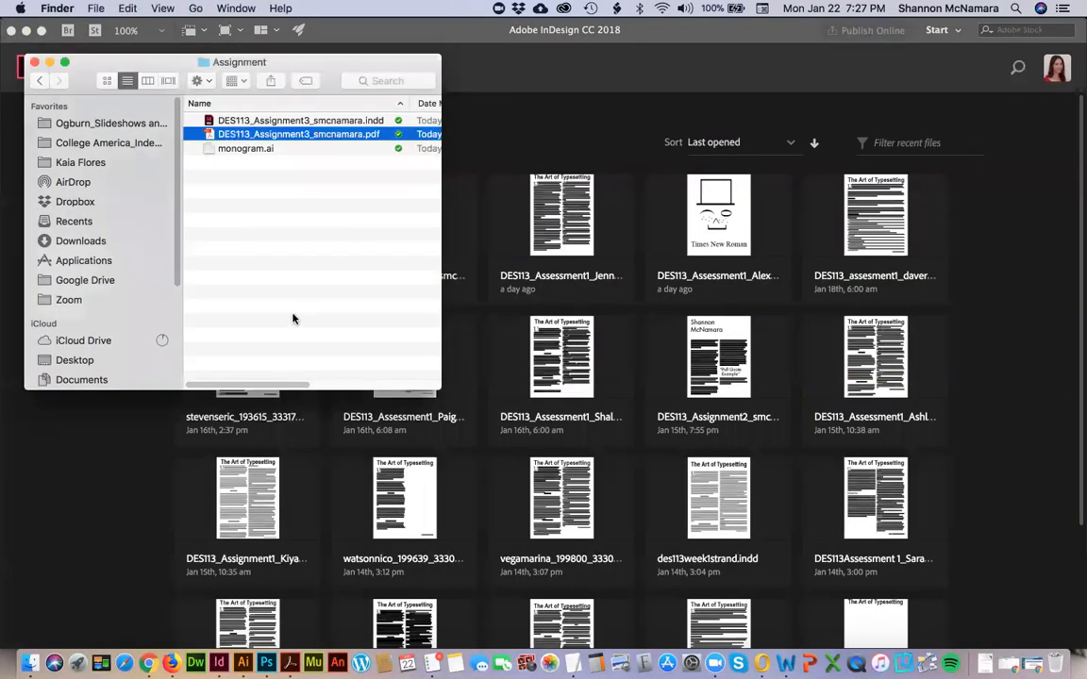
Switch to the course site in Chrome and view the next page, Week 3 Assessment - Making Typesetting Decisions, through its Background section.
key("super+Tab")
key("super+Tab")
key("super+Tab")
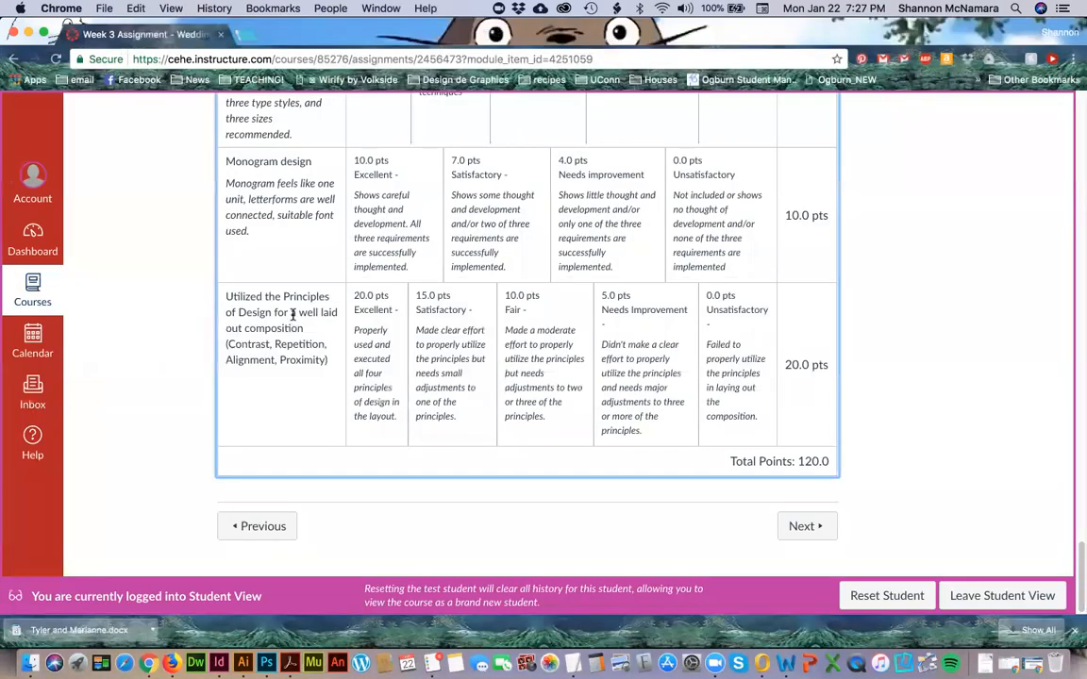
left_click(810, 525)
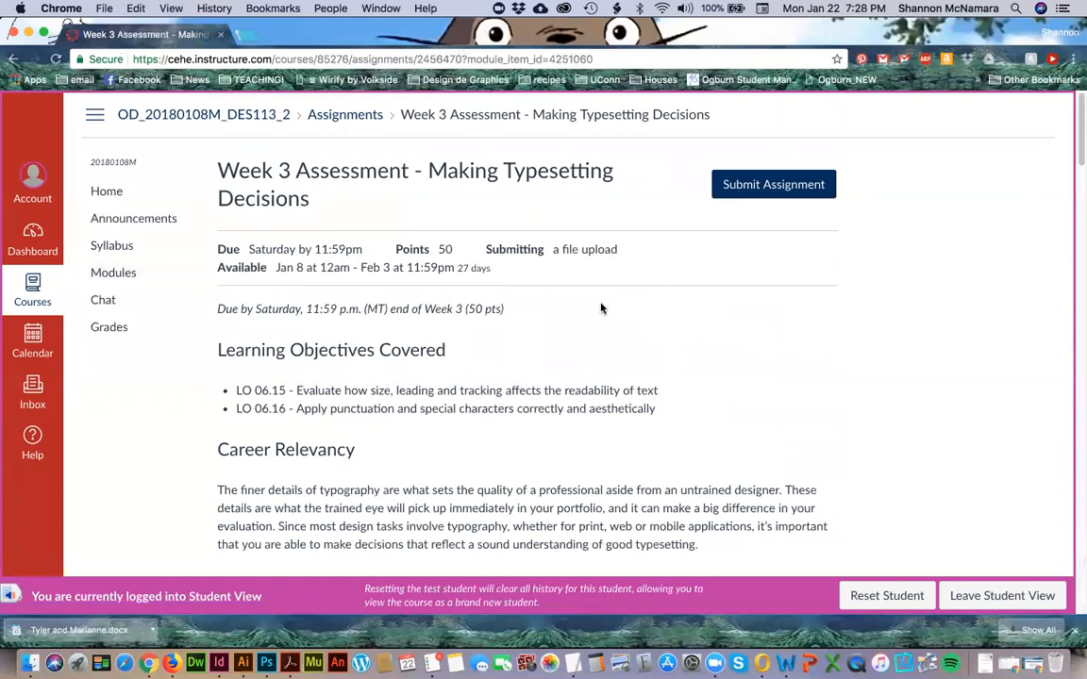
scroll(601, 308, "down", 2)
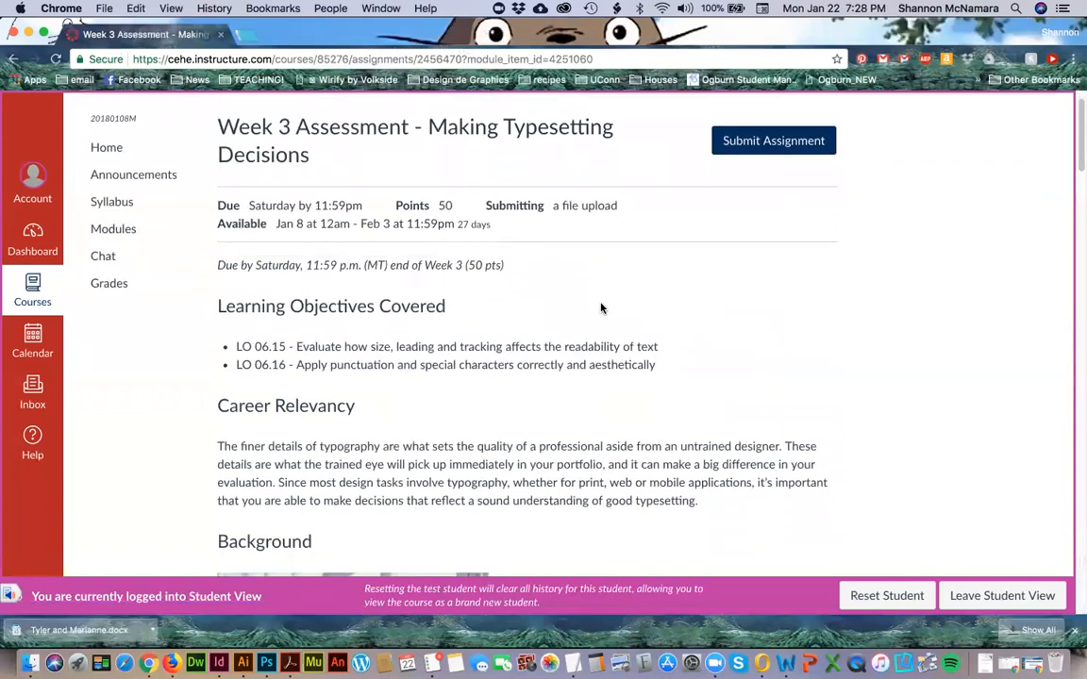
scroll(601, 308, "down", 4)
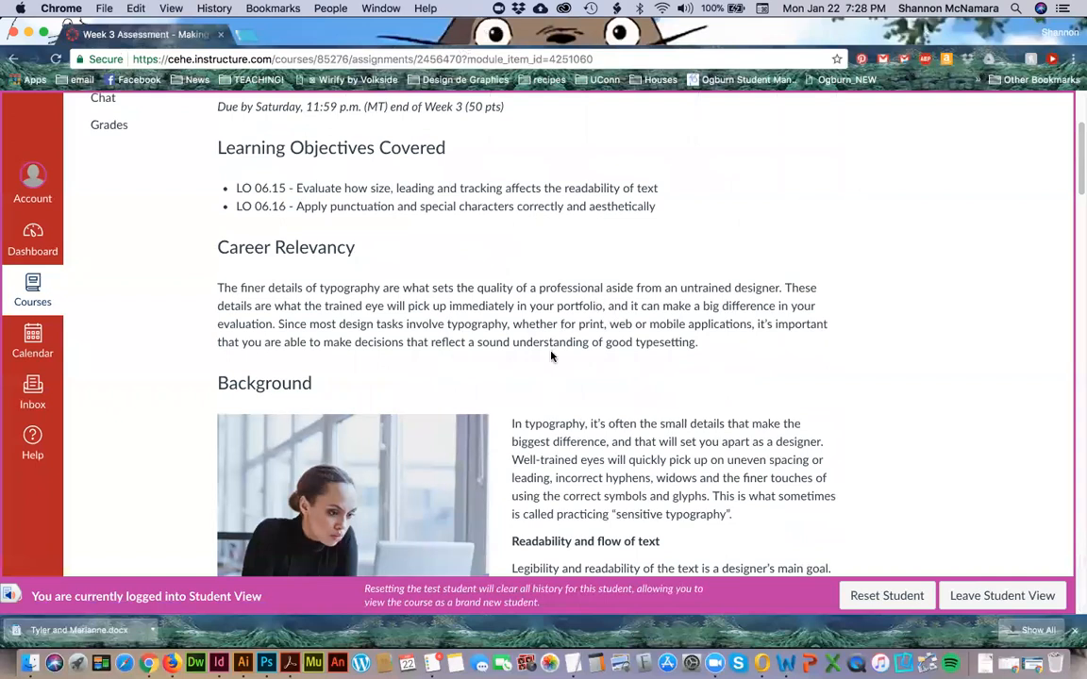
left_click(1075, 634)
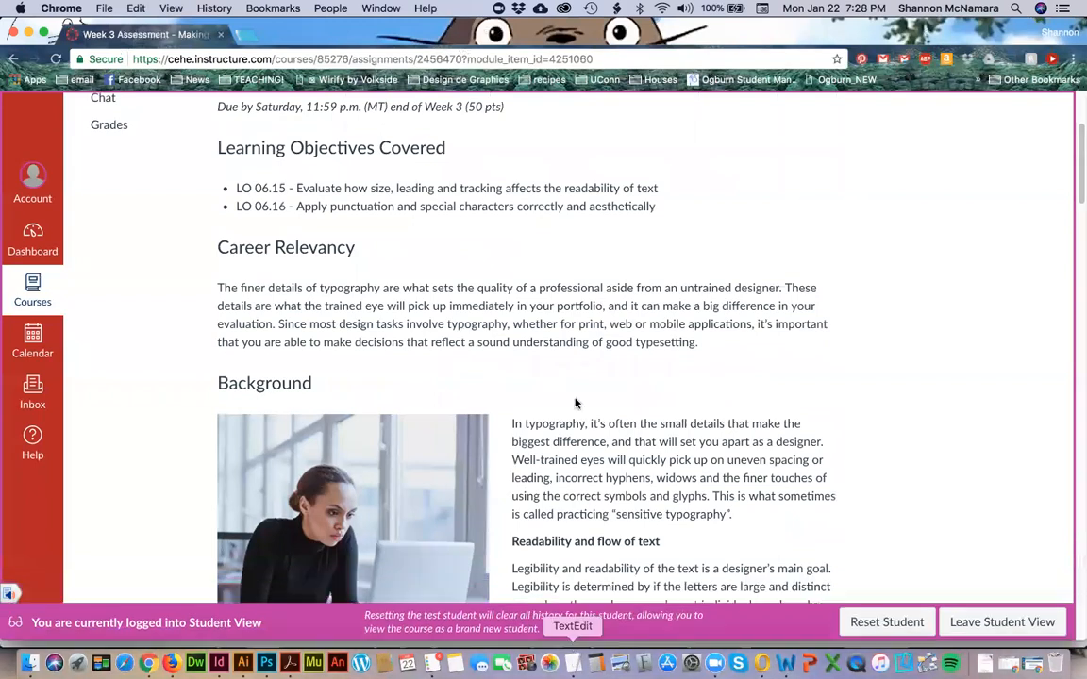
Switch to the "DES 113 - Wk 3" presentation and look through the slides following "Common Typography Problems".
key("super+grave")
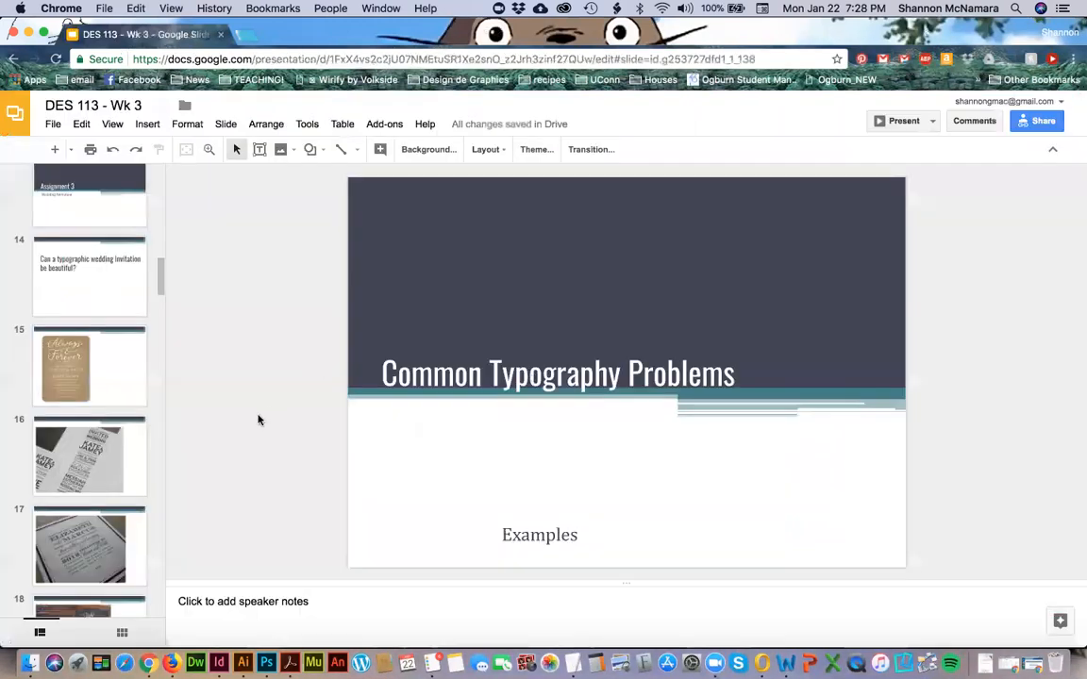
scroll(106, 407, "down", 5)
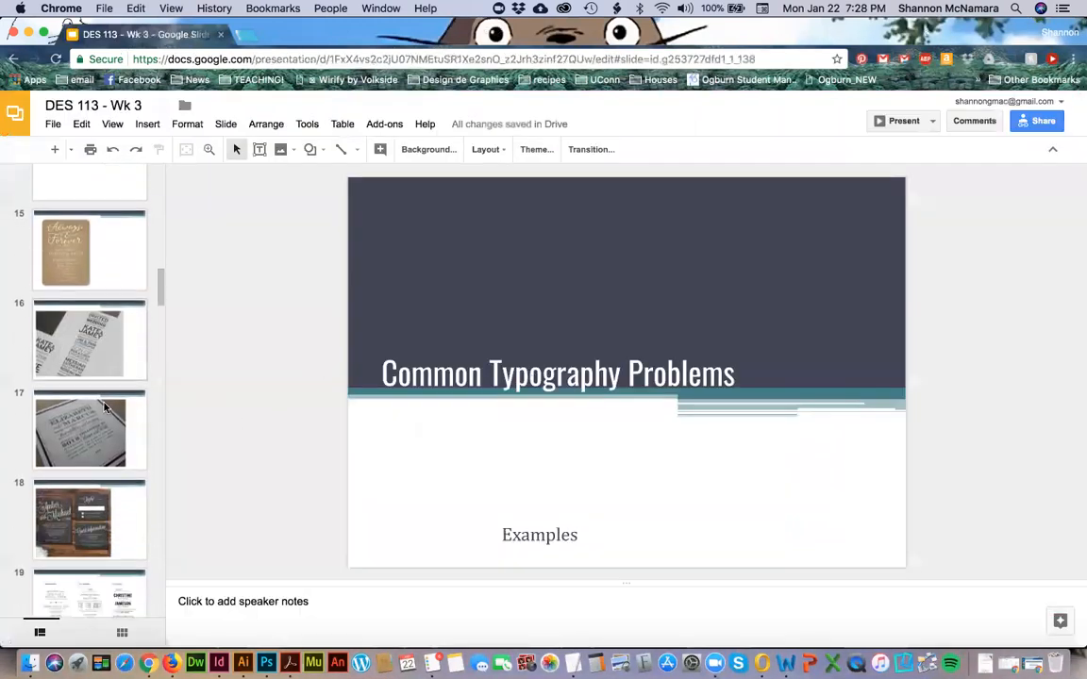
scroll(104, 407, "down", 8)
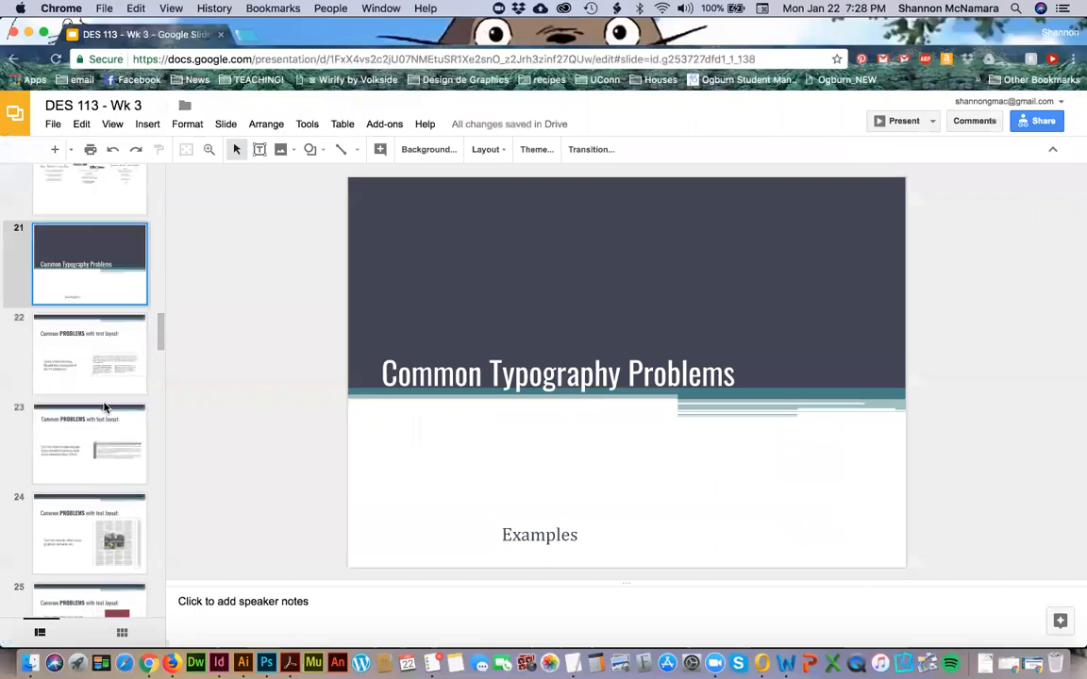
scroll(105, 407, "down", 2)
scroll(105, 407, "down", 4)
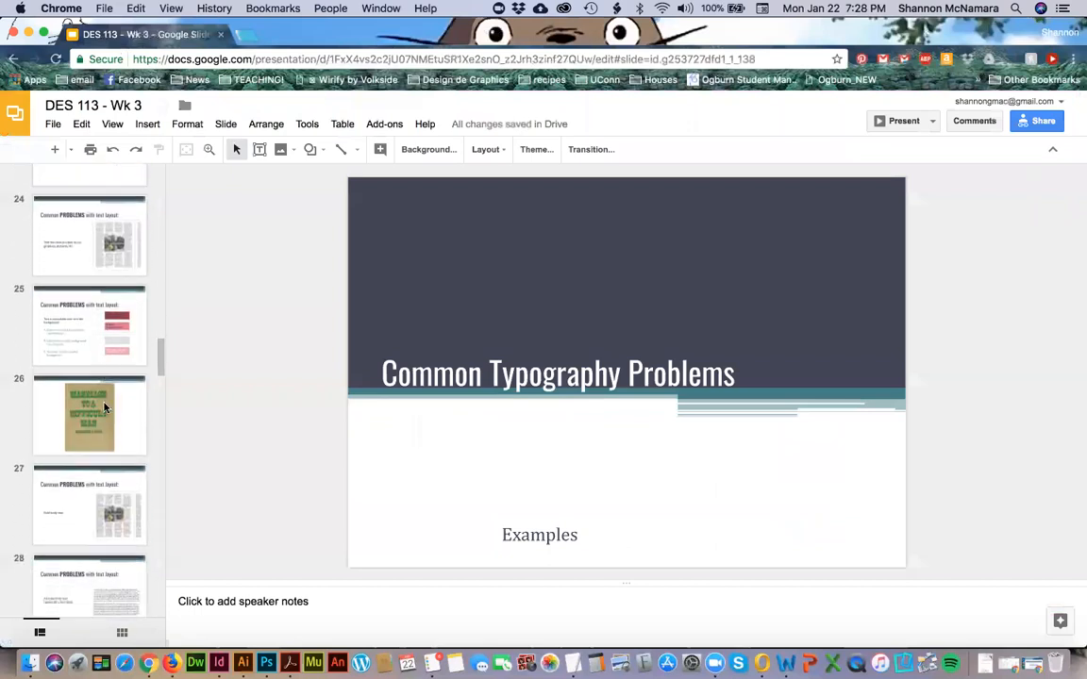
scroll(105, 408, "up", 3)
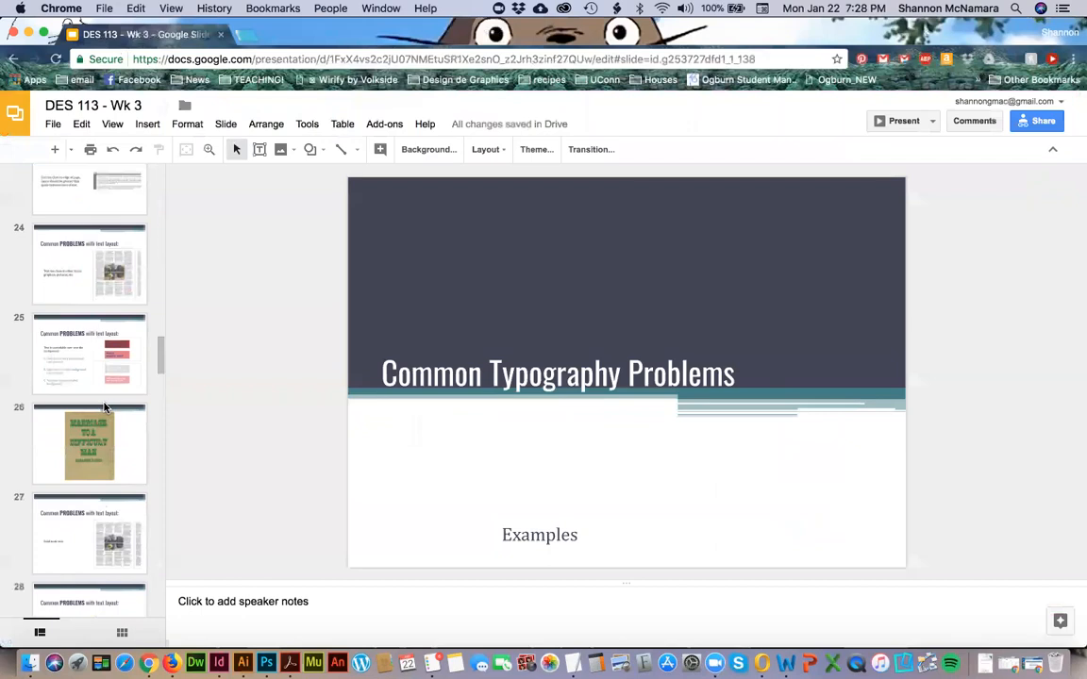
scroll(94, 377, "up", 2)
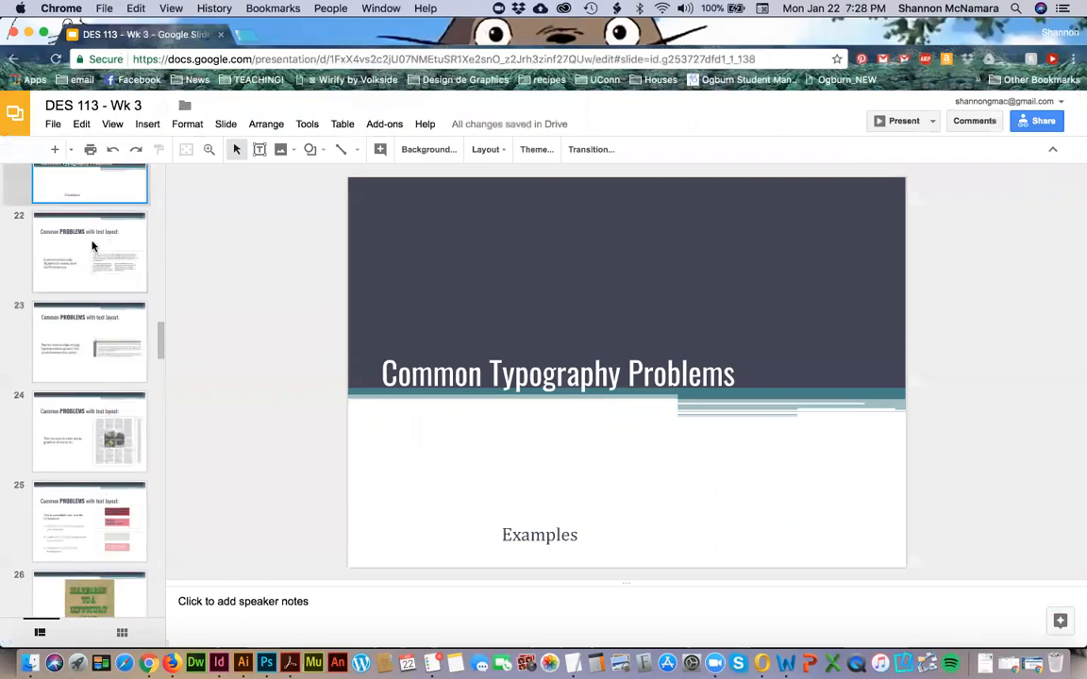
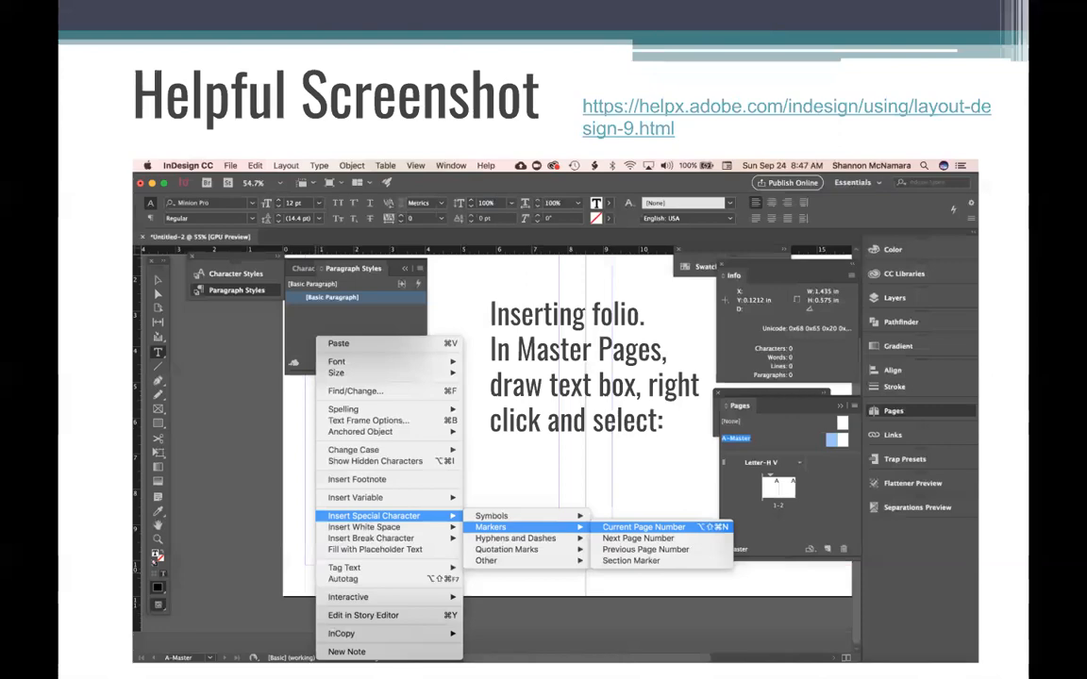
Leave the slideshow, return to the Week 3 Assessment page and read the Background section on readability and flow of text.
key("Escape")
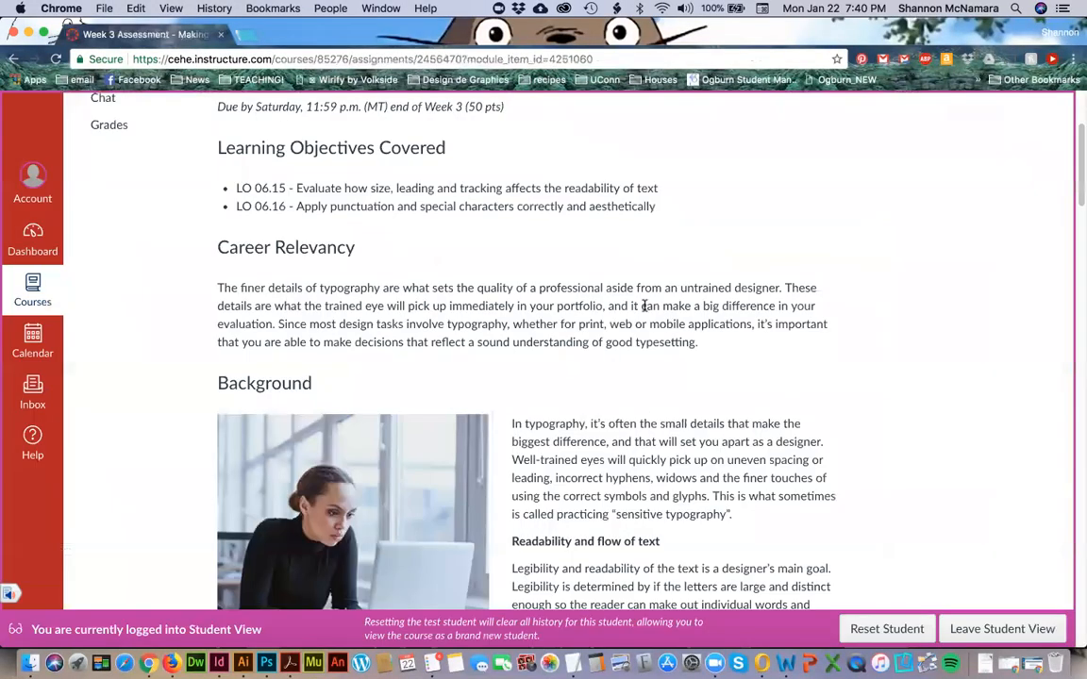
scroll(775, 377, "down", 3)
scroll(775, 377, "down", 5)
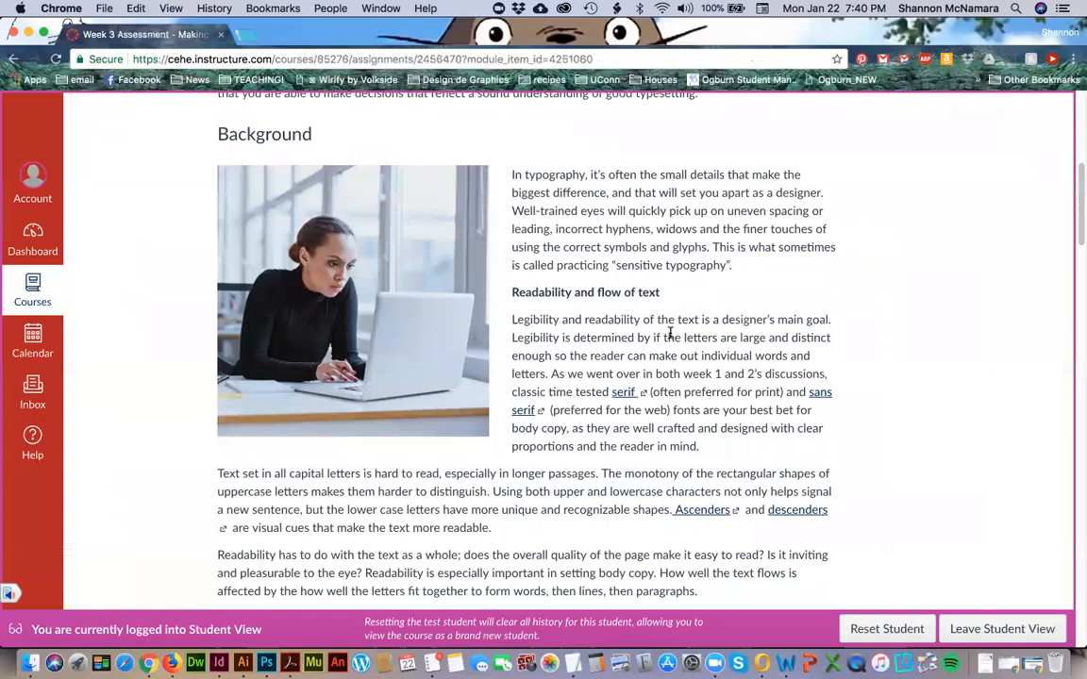
scroll(670, 333, "down", 1)
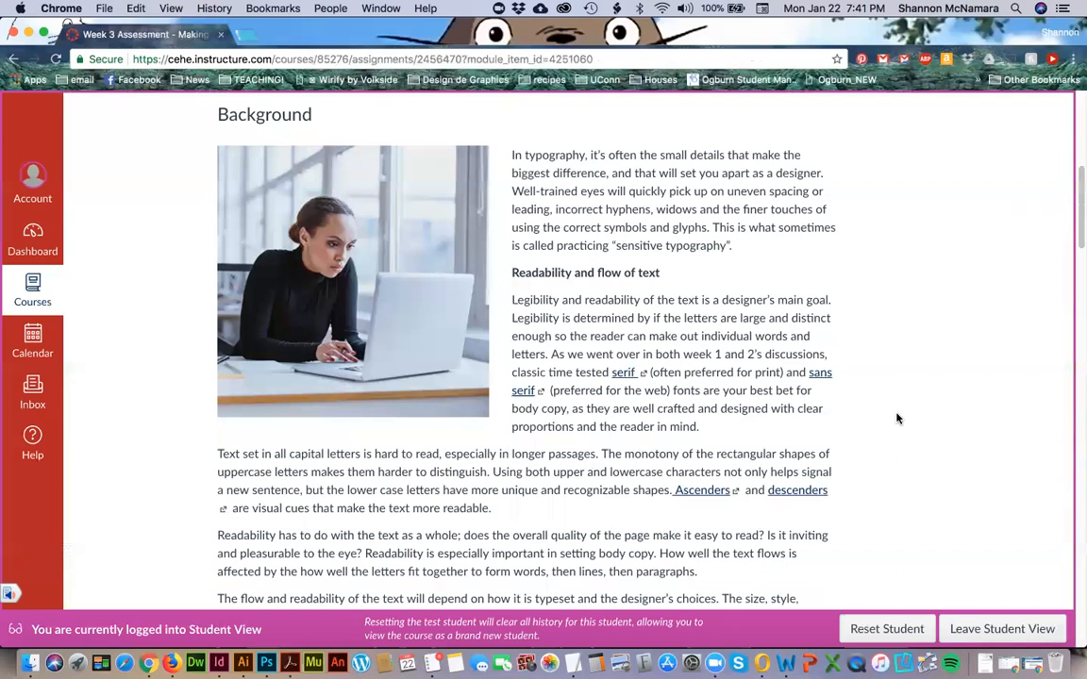
scroll(898, 420, "down", 3)
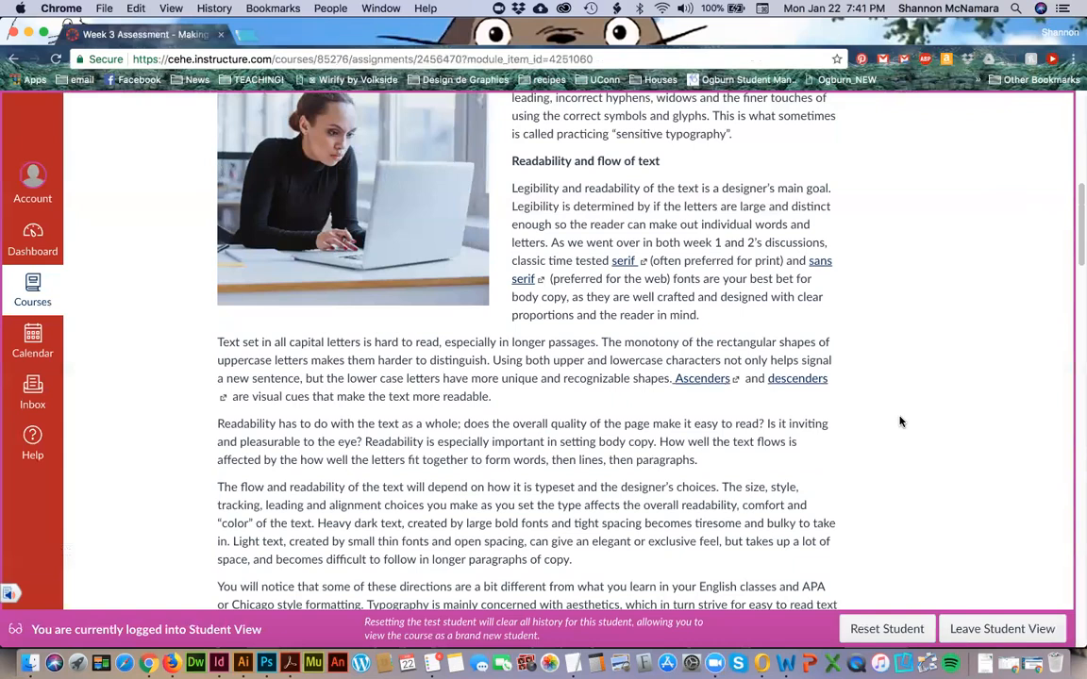
scroll(902, 415, "down", 2)
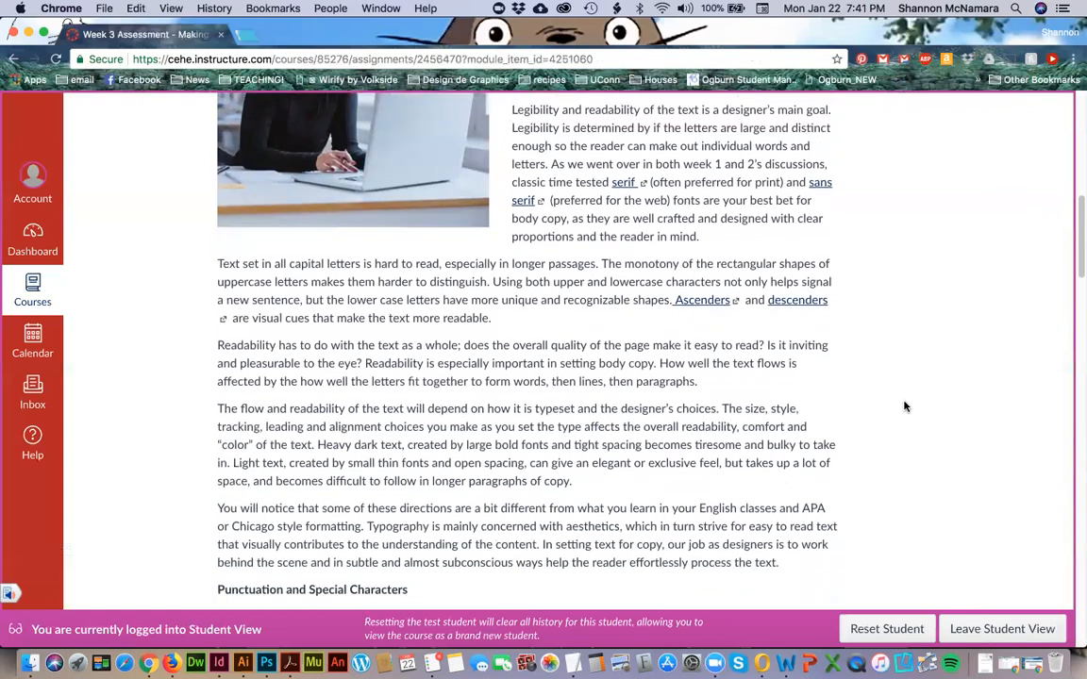
scroll(903, 406, "down", 1)
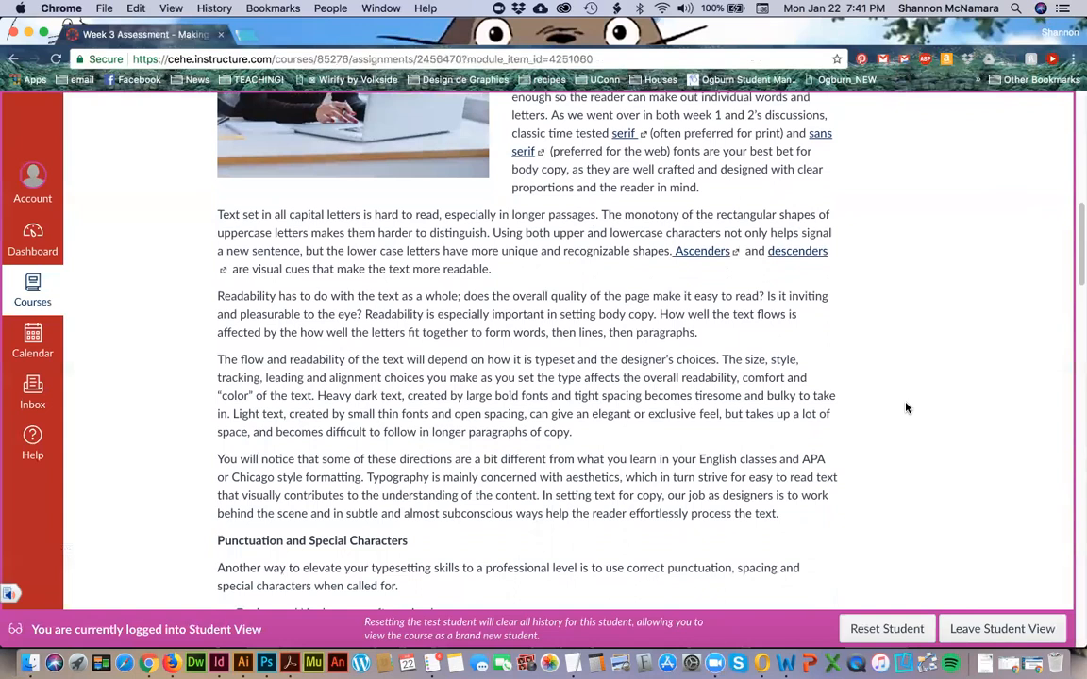
scroll(909, 408, "down", 3)
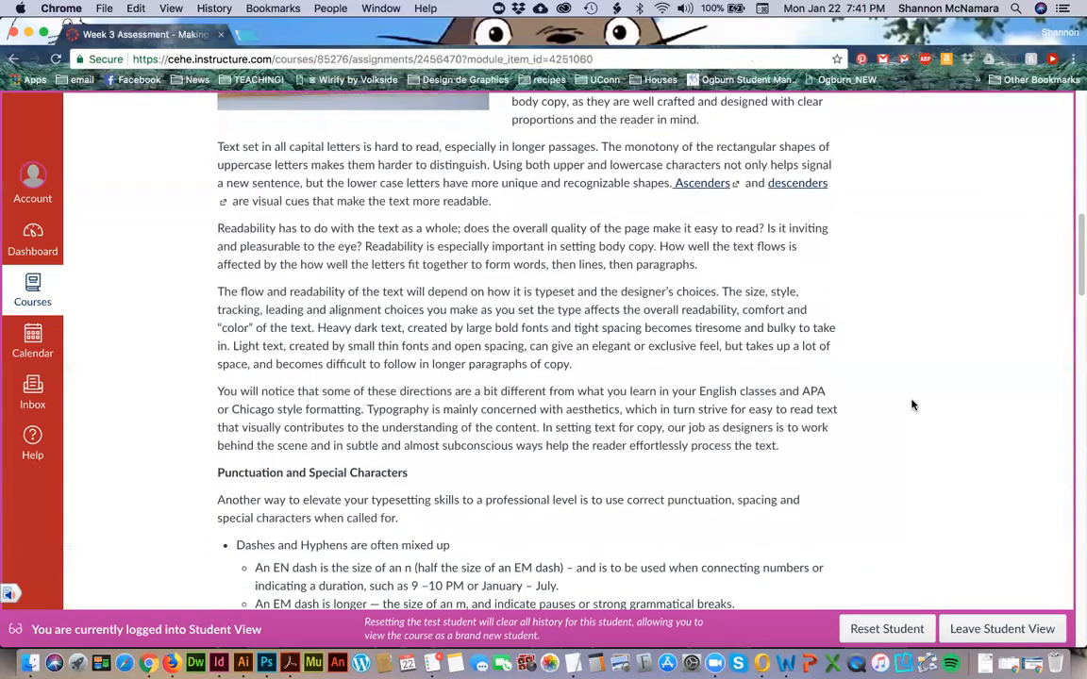
scroll(911, 405, "down", 1)
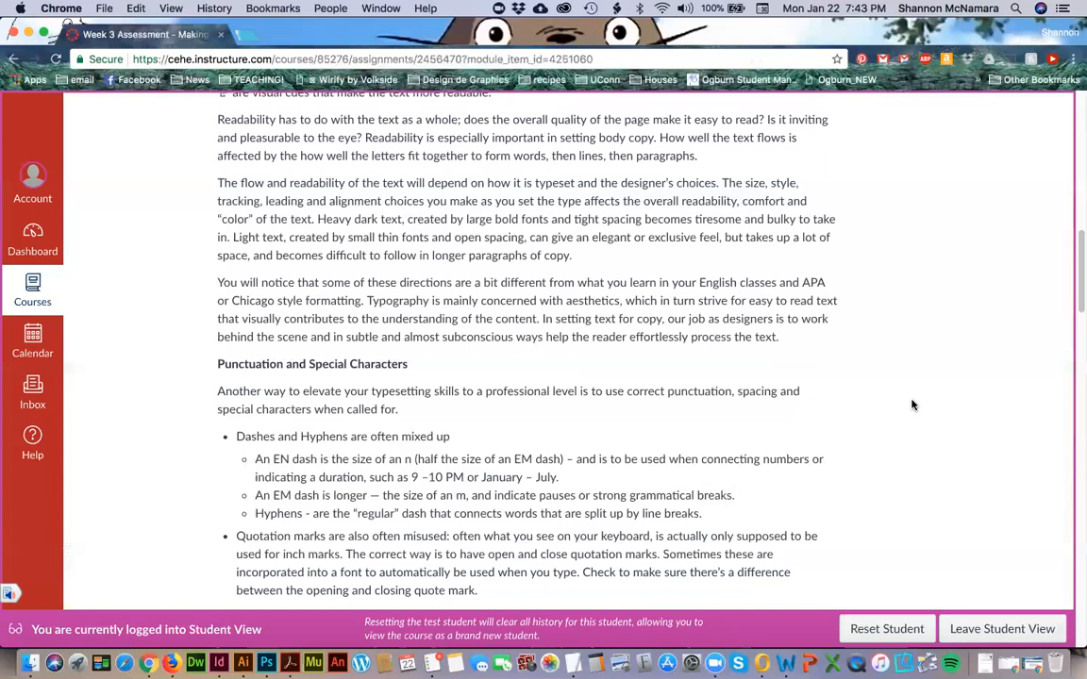
Read the Punctuation and Special Characters section on dashes, hyphens, inch marks and quotation marks.
scroll(912, 406, "down", 2)
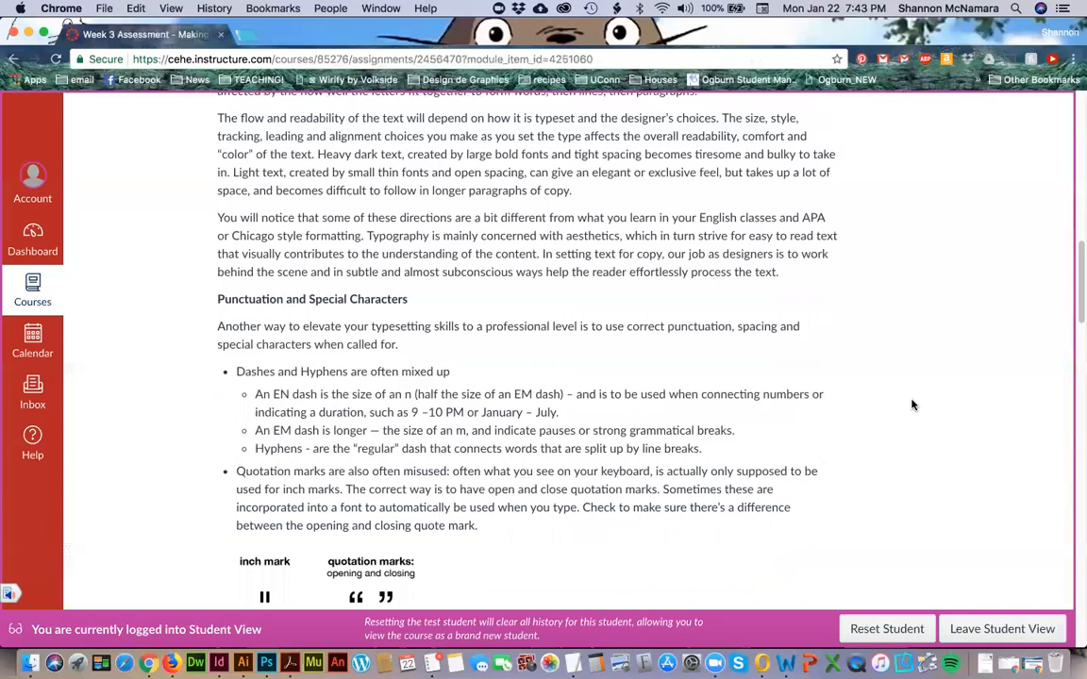
scroll(912, 406, "down", 3)
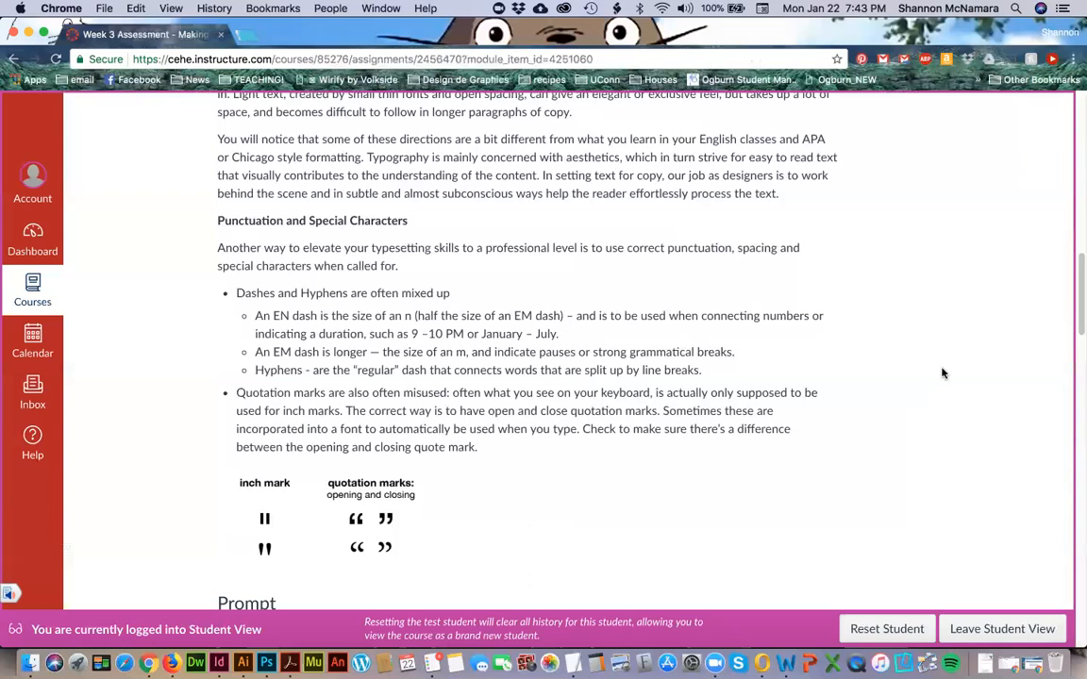
scroll(941, 373, "down", 1)
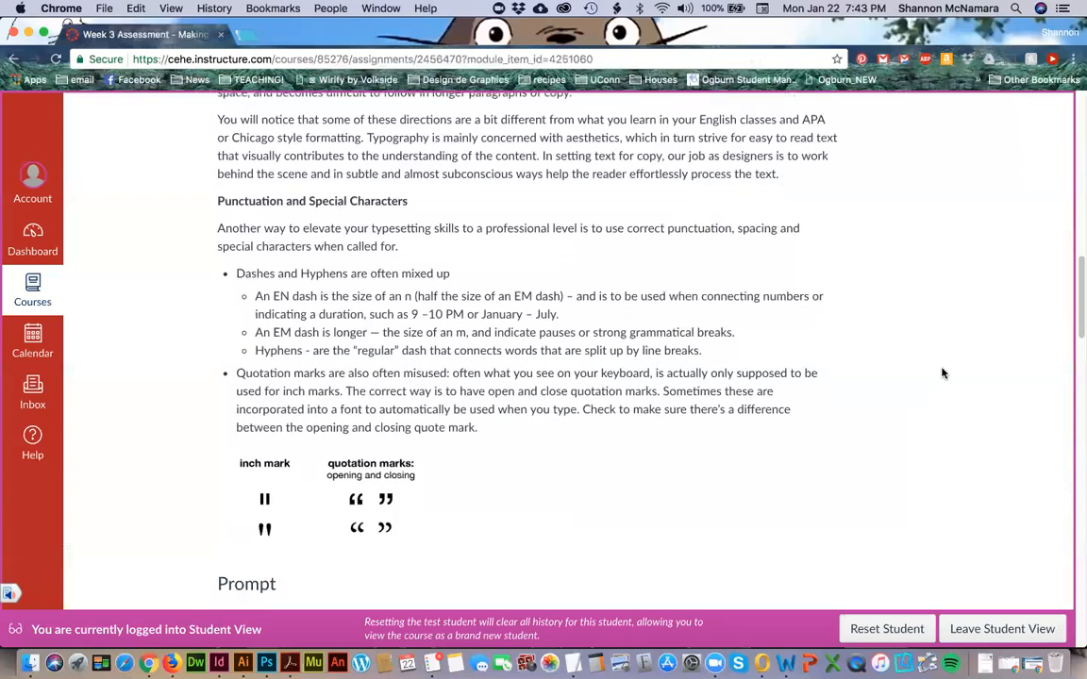
scroll(941, 374, "down", 2)
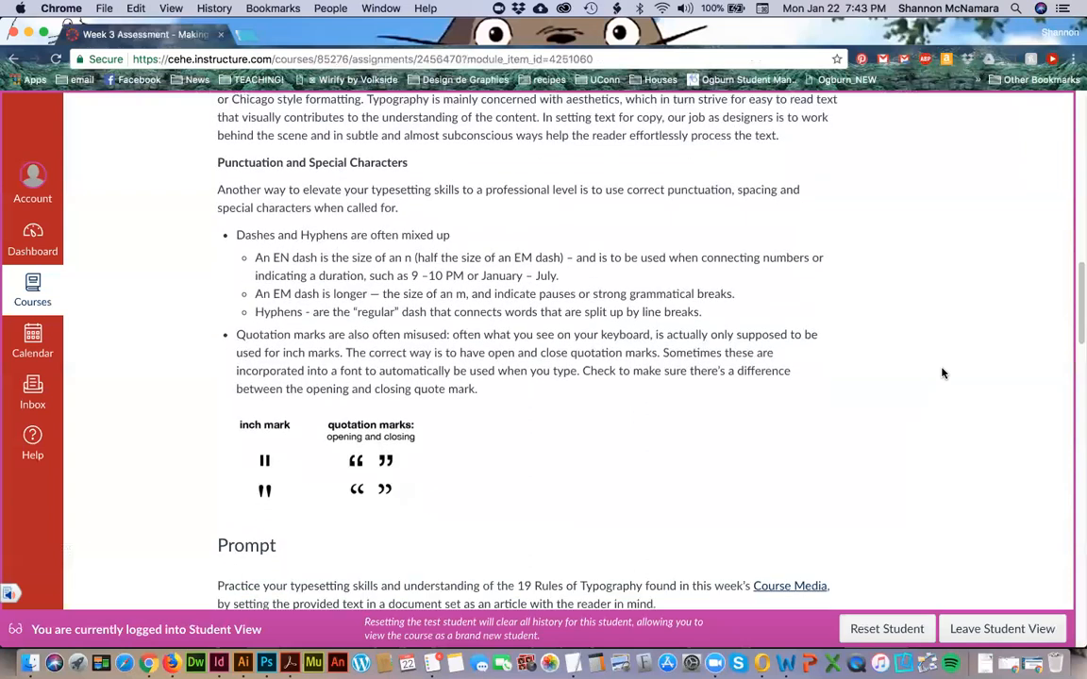
scroll(942, 374, "down", 1)
scroll(941, 373, "down", 3)
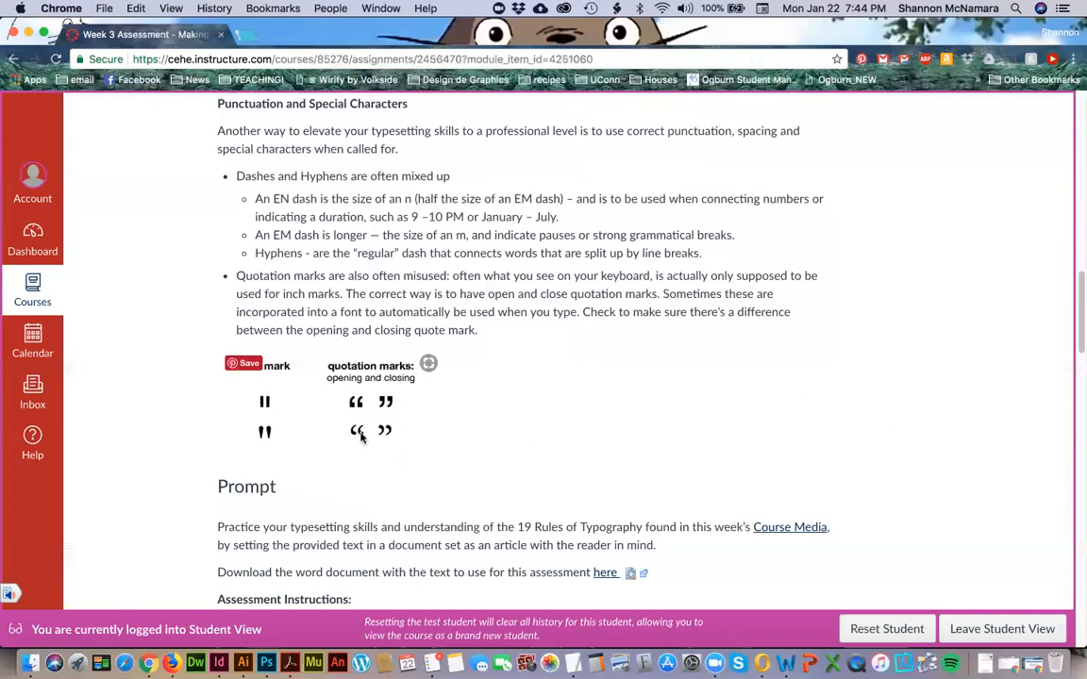
scroll(901, 442, "down", 3)
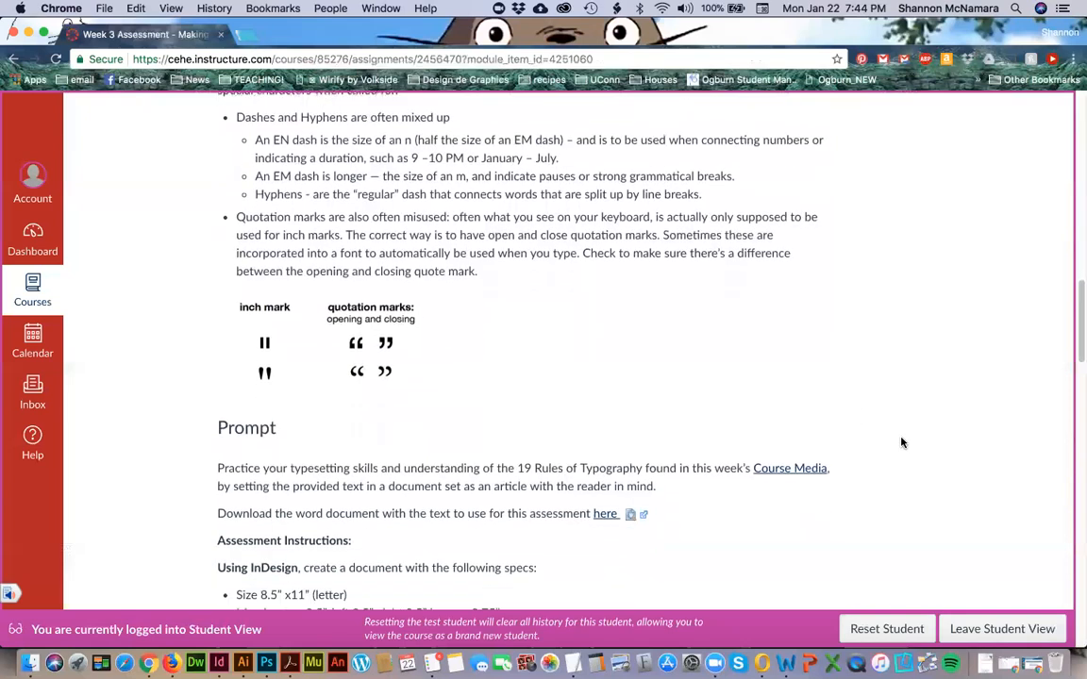
Review the Prompt and Assessment Instructions, view DES113 Assessment 3_text.docx in Word and return to the assessment page.
scroll(901, 442, "down", 2)
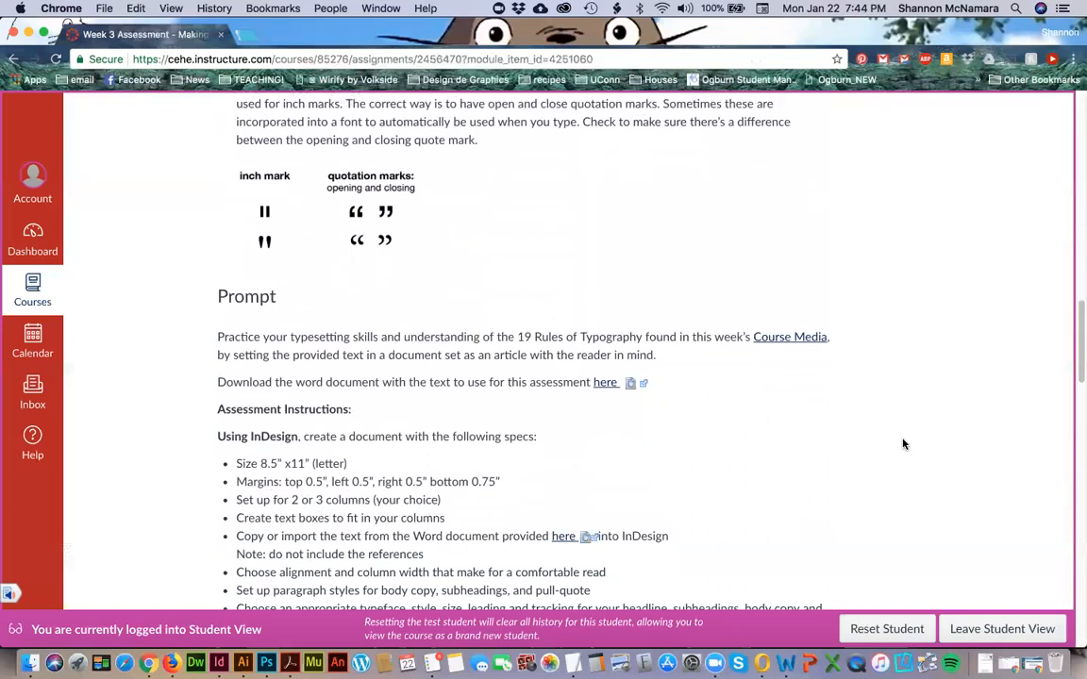
scroll(903, 440, "down", 3)
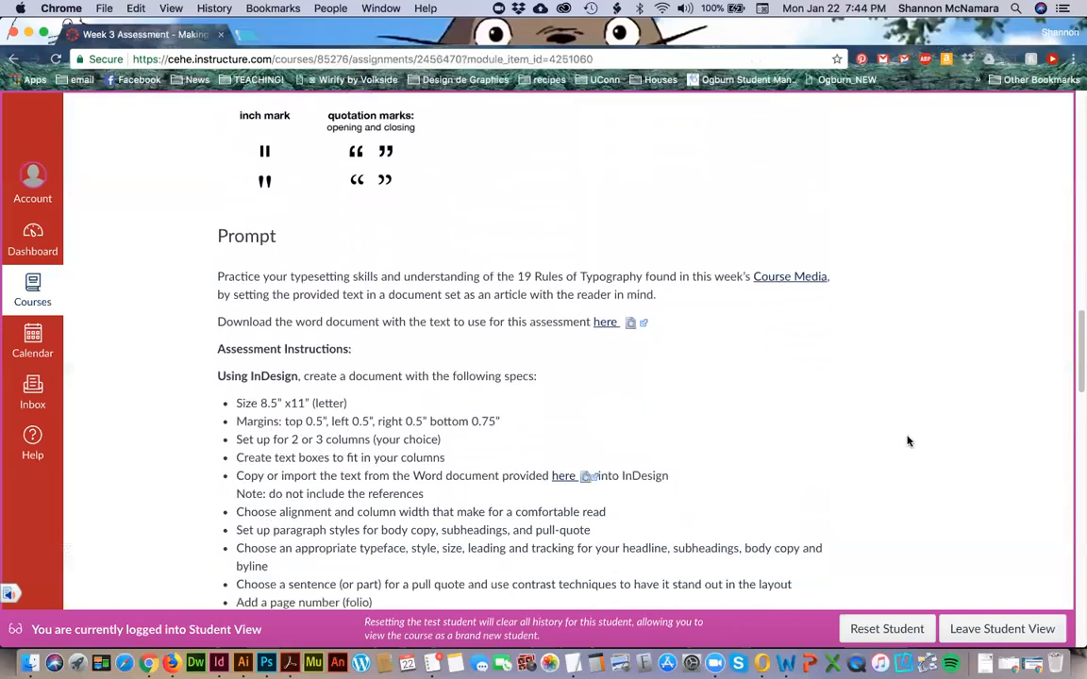
left_click(784, 662)
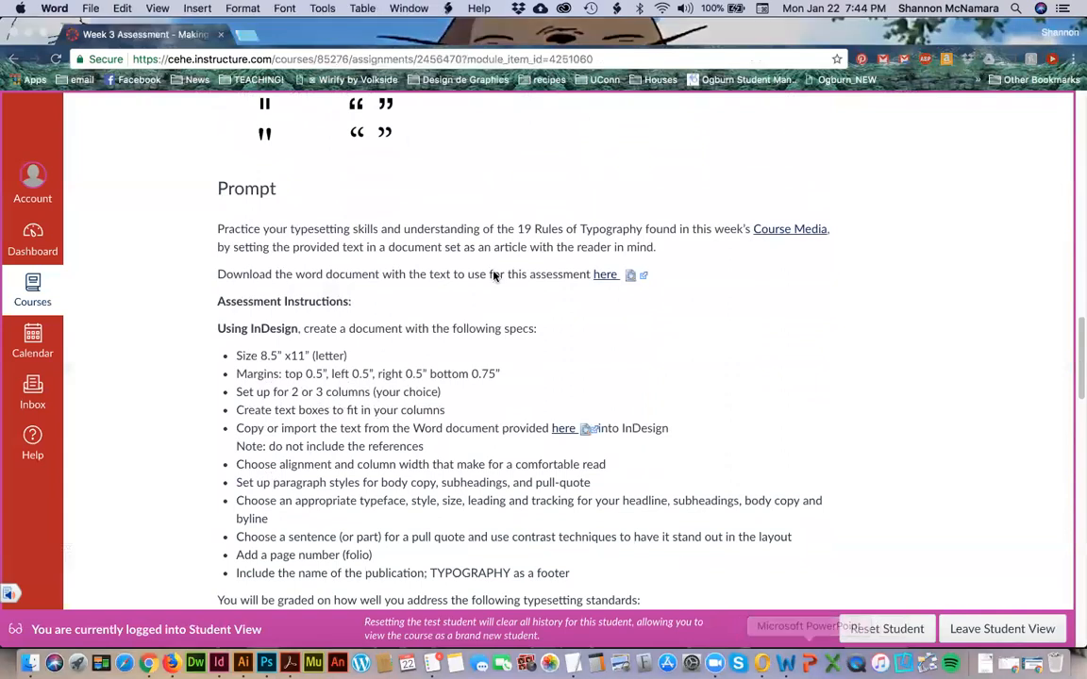
scroll(559, 449, "up", 5)
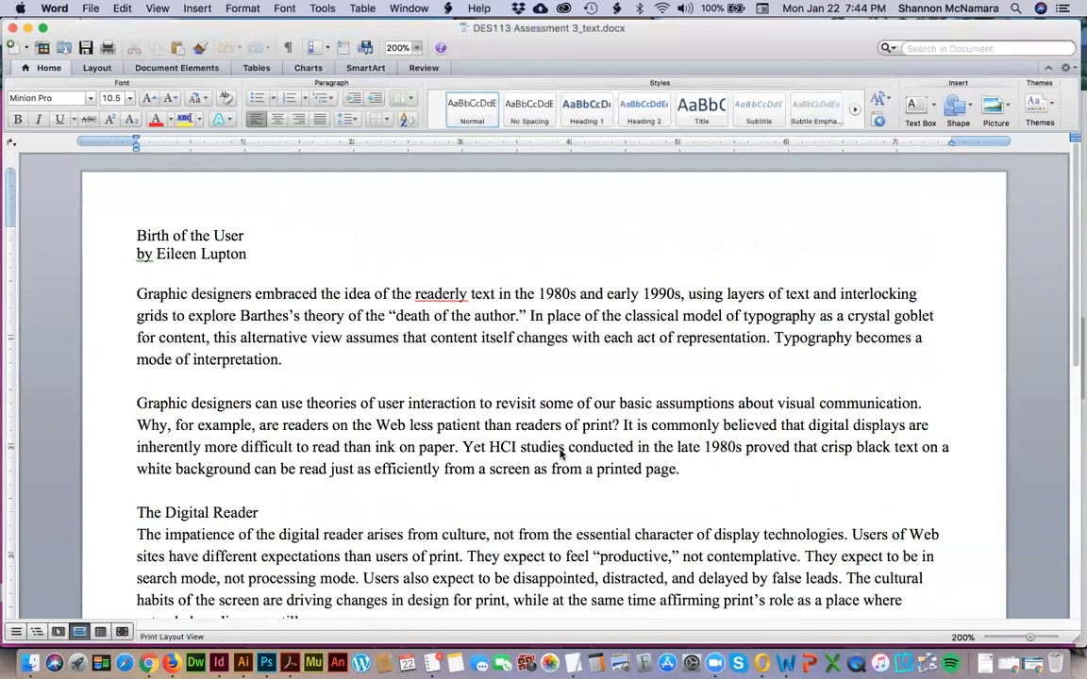
key("super+Tab")
scroll(271, 317, "down", 1)
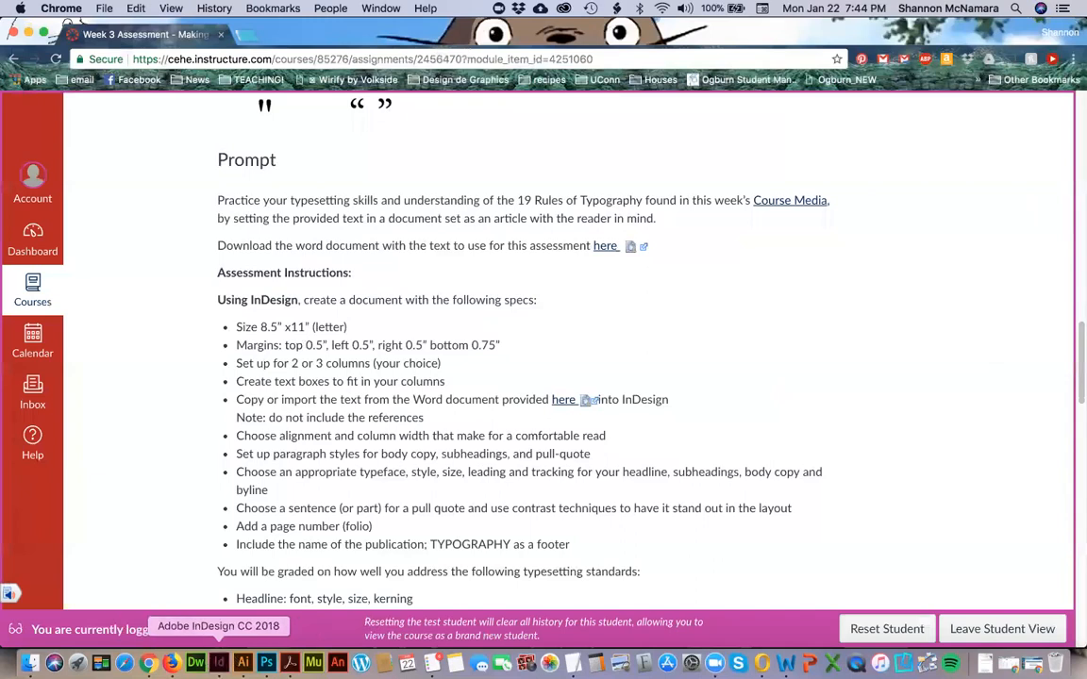
Switch to InDesign and start a new print document with the 8.5 x 11 in Letter preset.
left_click(219, 663)
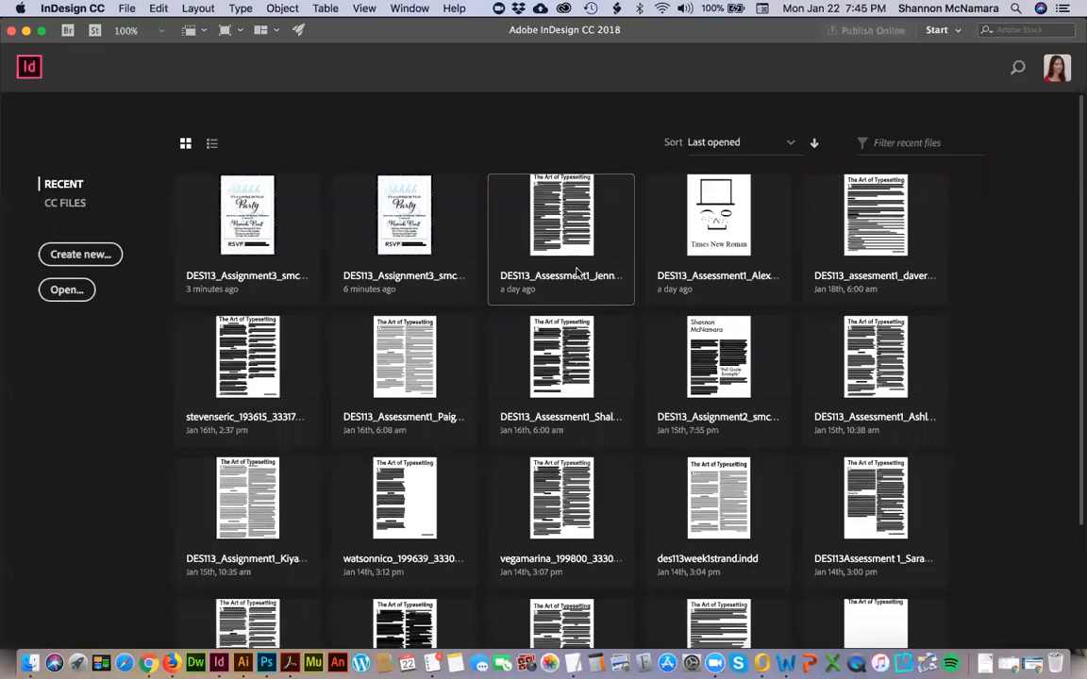
key("super+n")
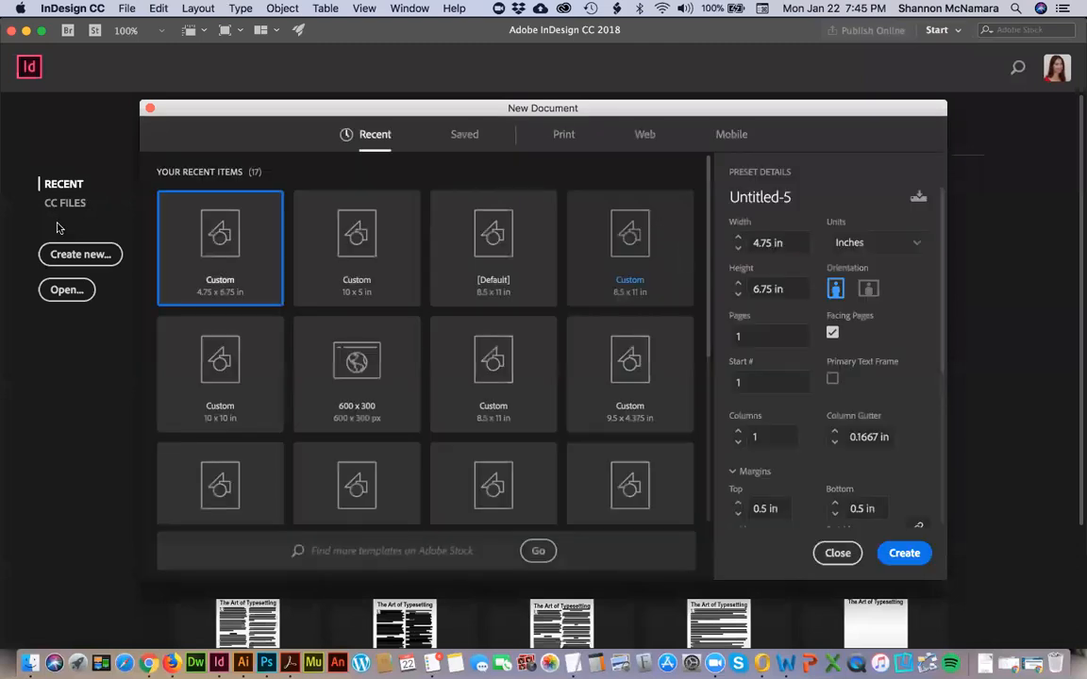
left_click(563, 134)
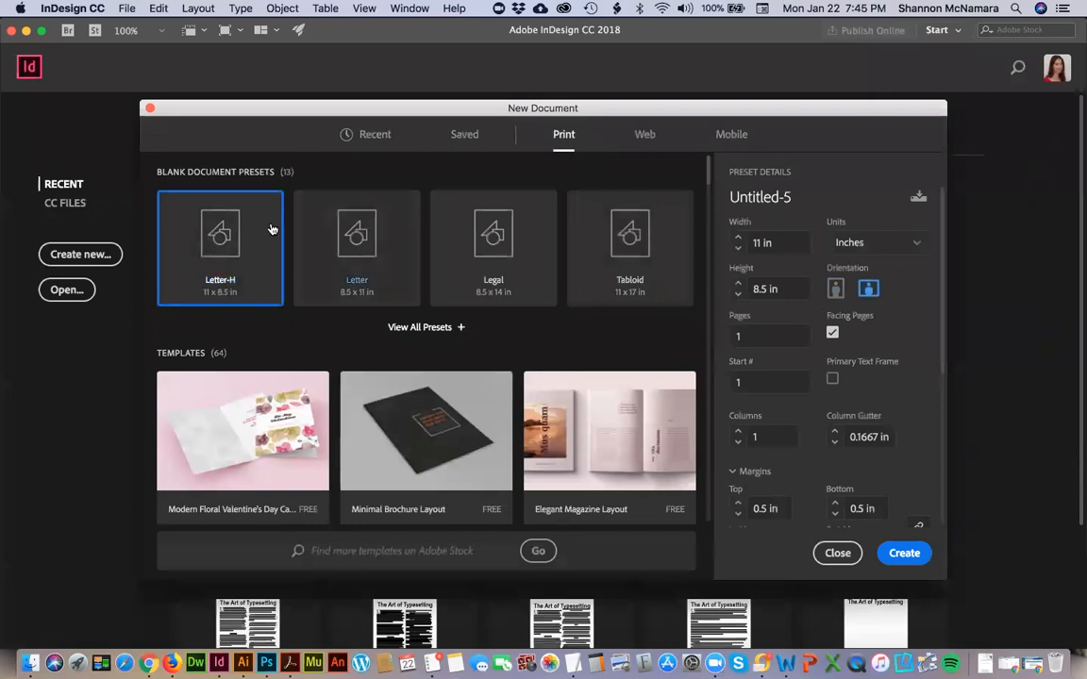
left_click(350, 228)
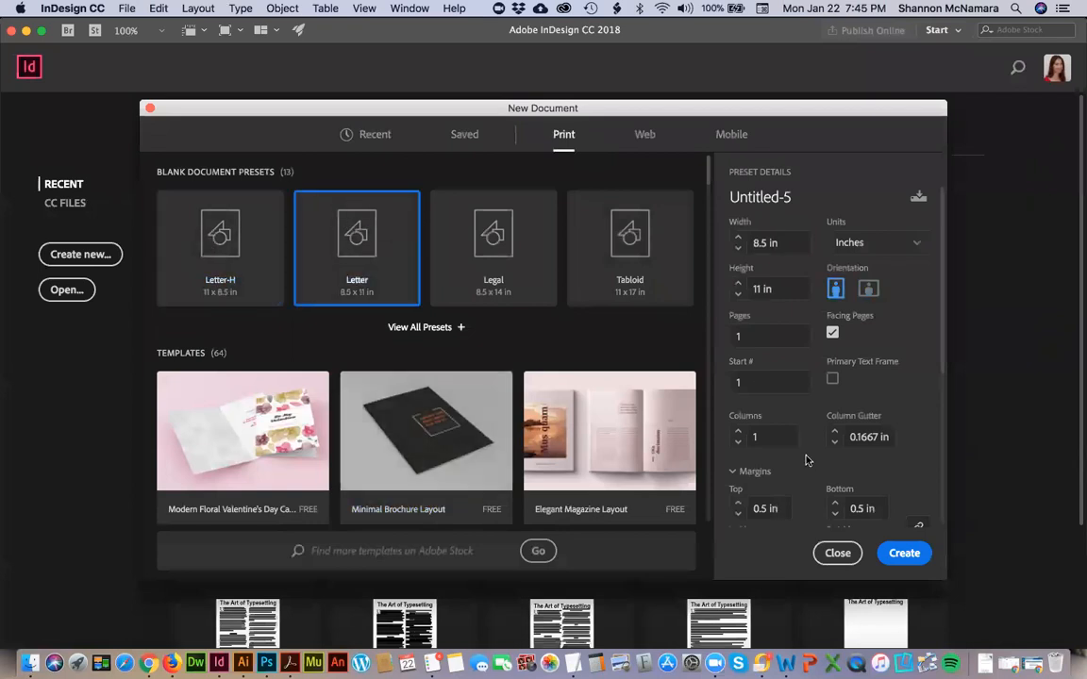
Check the margin specs on the assessment page and set the new document's linked margins to 0.75 in.
scroll(807, 460, "down", 2)
key("super+Tab")
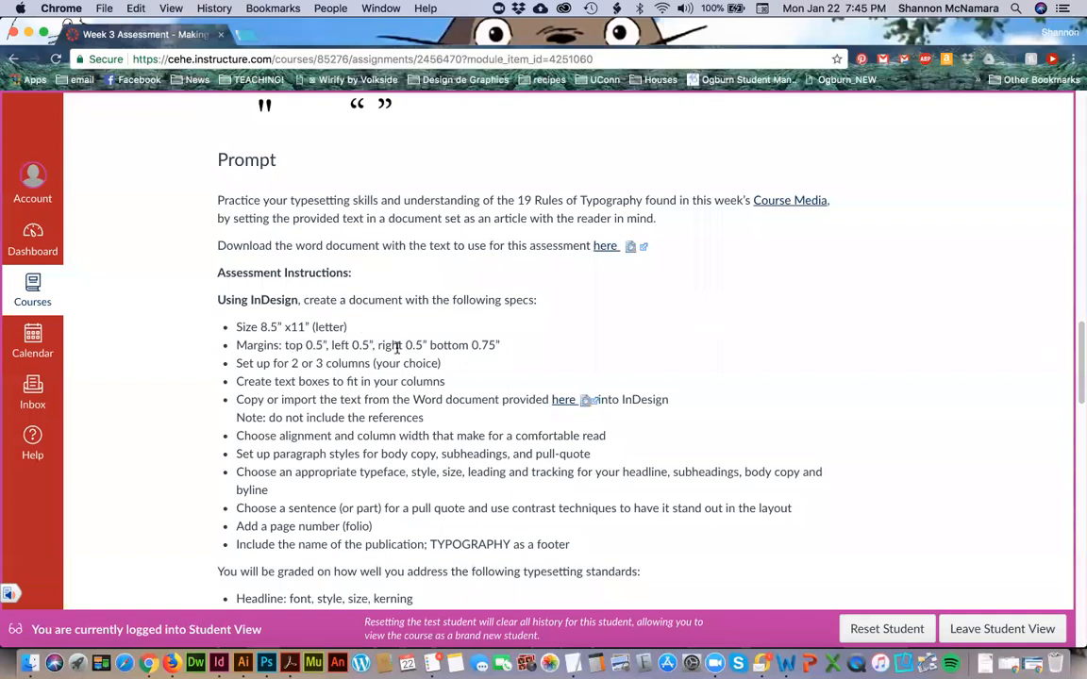
key("super+Tab")
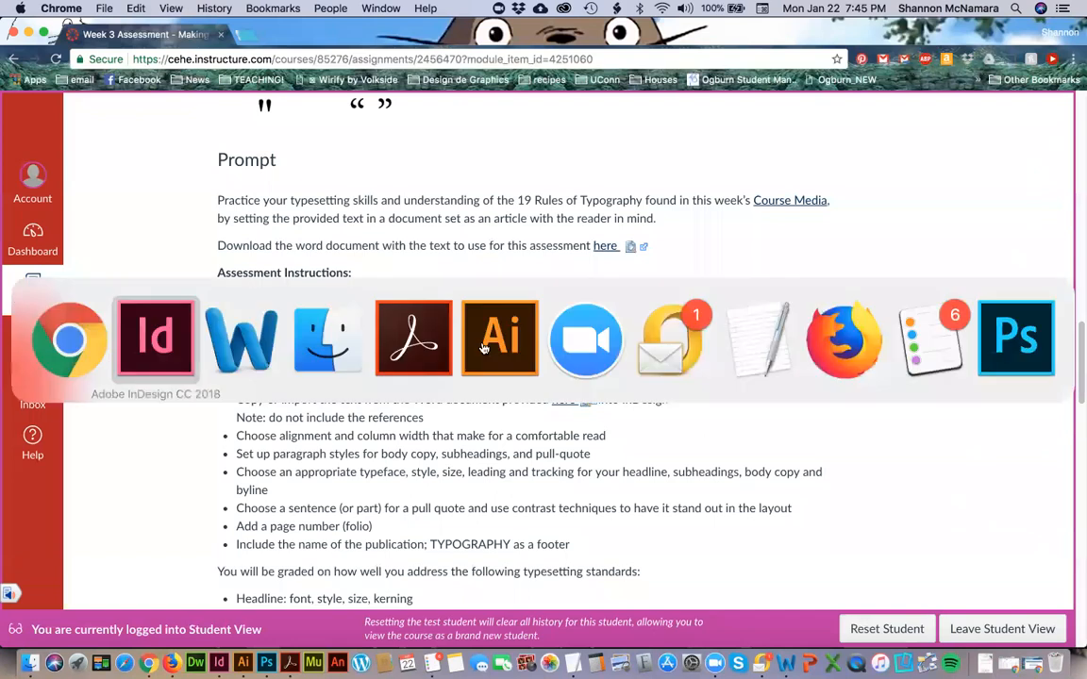
scroll(797, 424, "down", 1)
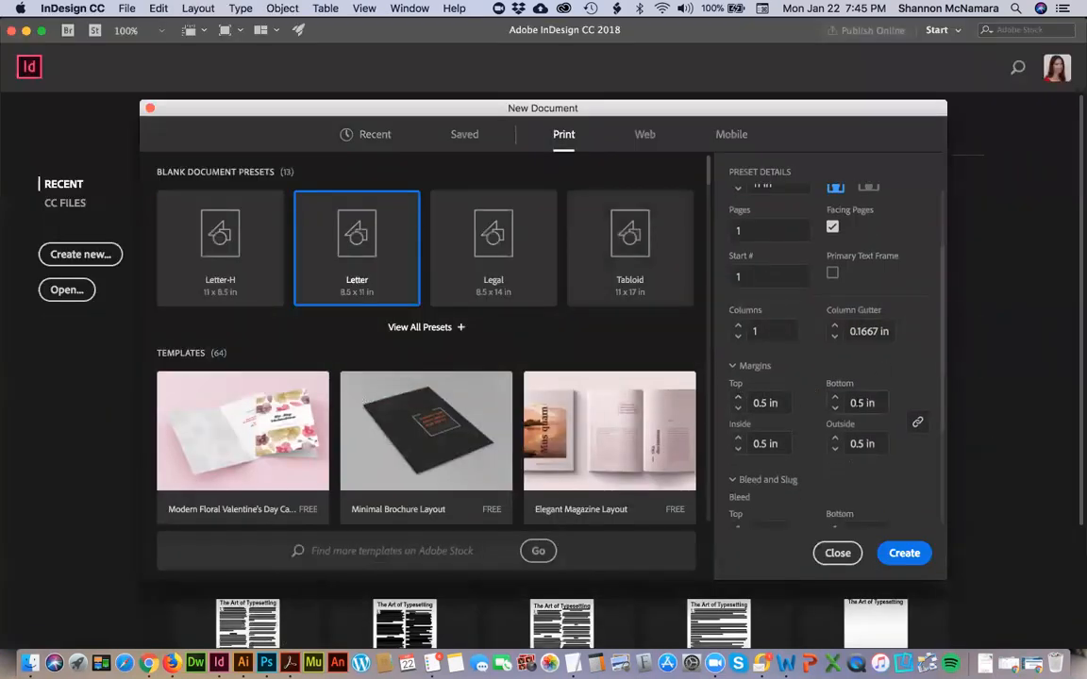
left_click(859, 404)
type("7")
scroll(861, 411, "down", 4)
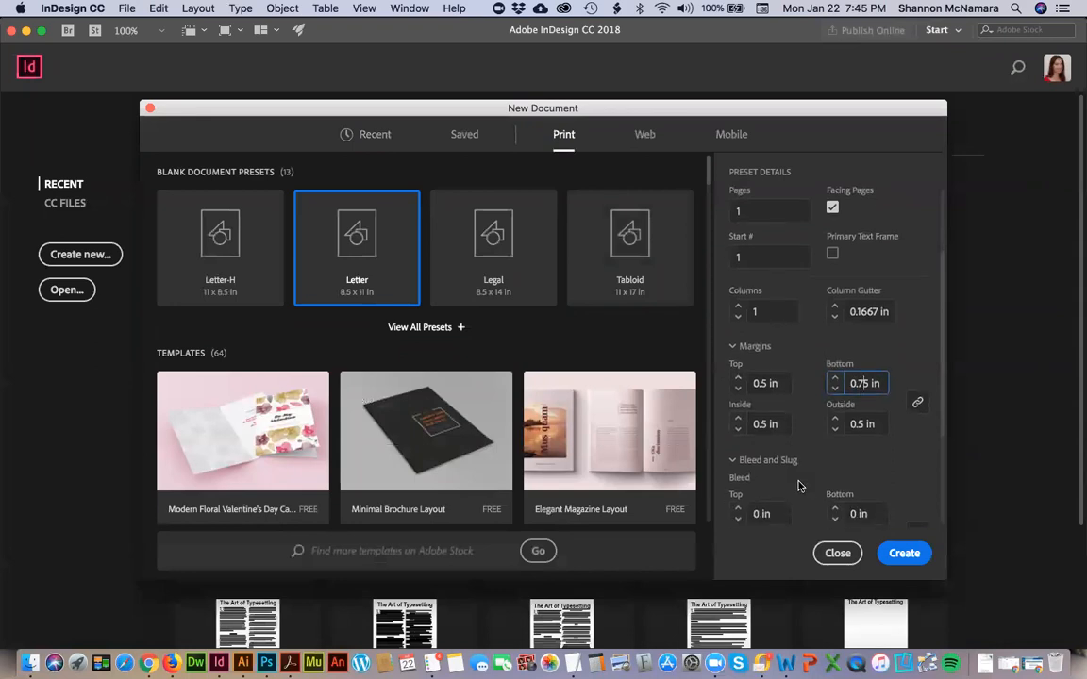
Check the column requirement on the assessment page, set the new document to 3 columns and create it.
key("super+Tab")
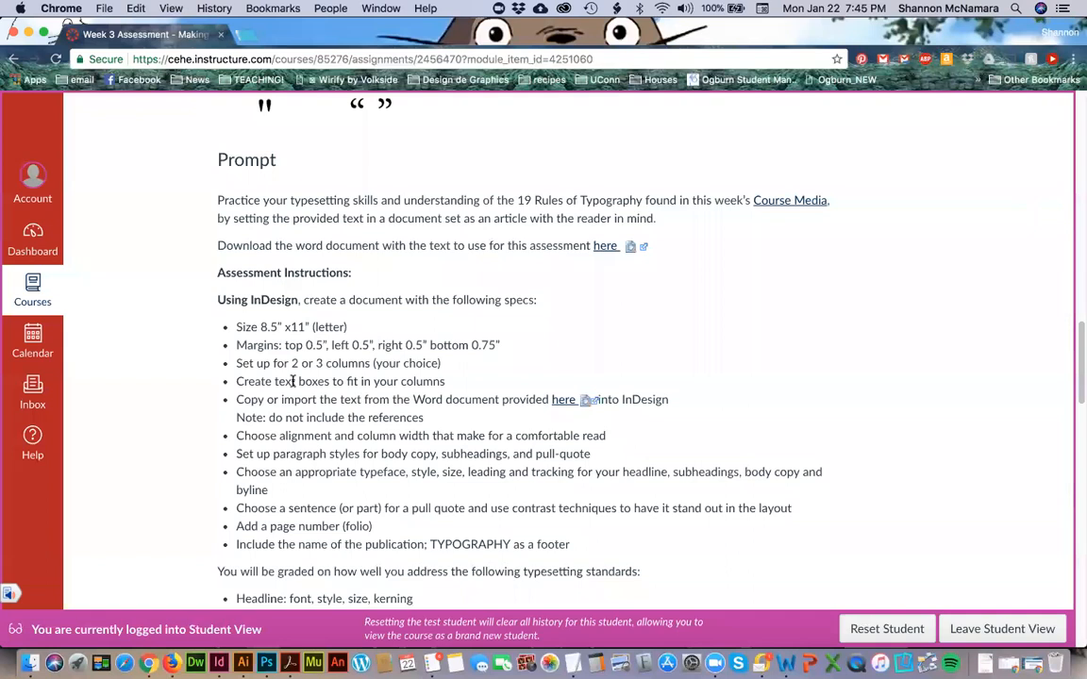
key("super+Tab")
scroll(809, 444, "up", 3)
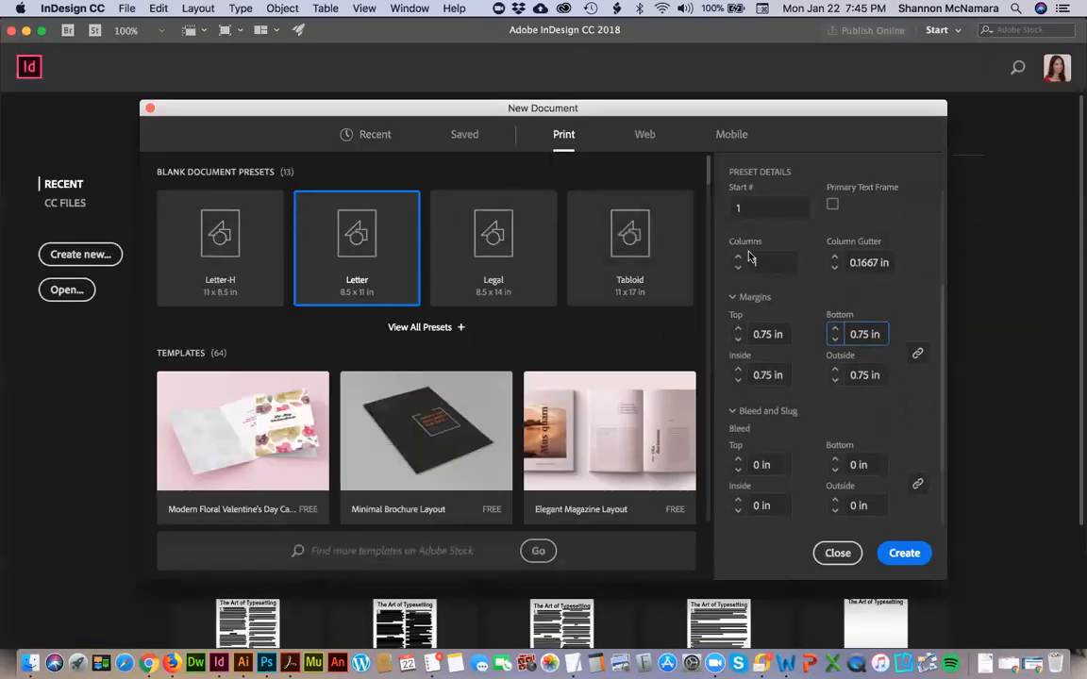
left_click(737, 260)
left_click(904, 552)
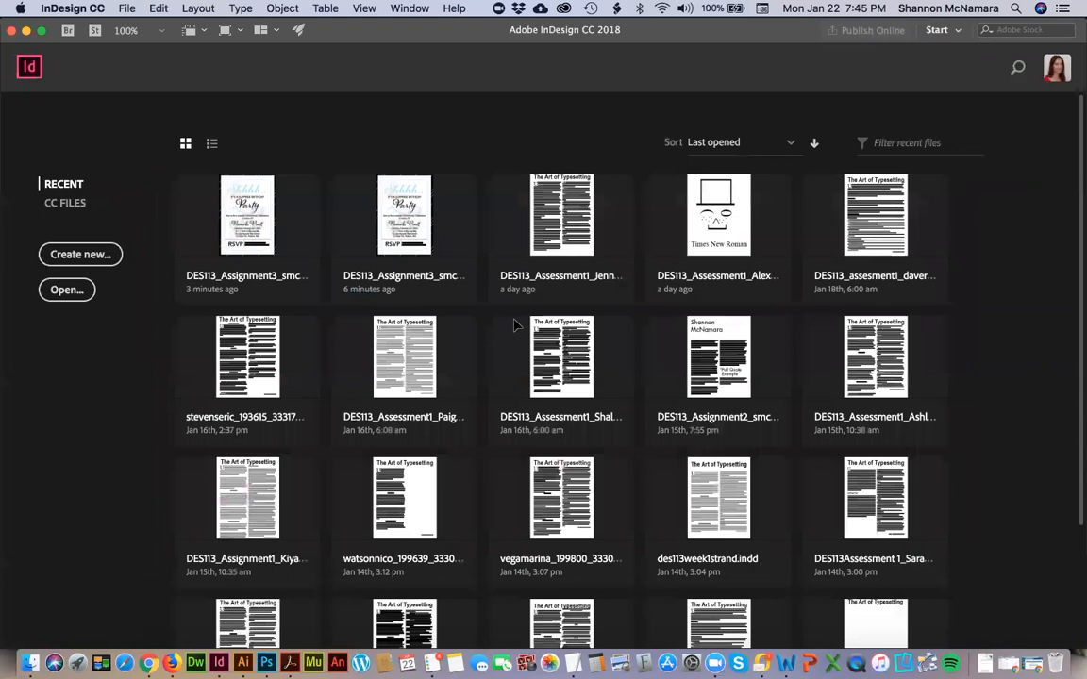
Switch to Chrome to check the text-box and text-import instructions on the assessment page, and return to InDesign.
key("super+Tab")
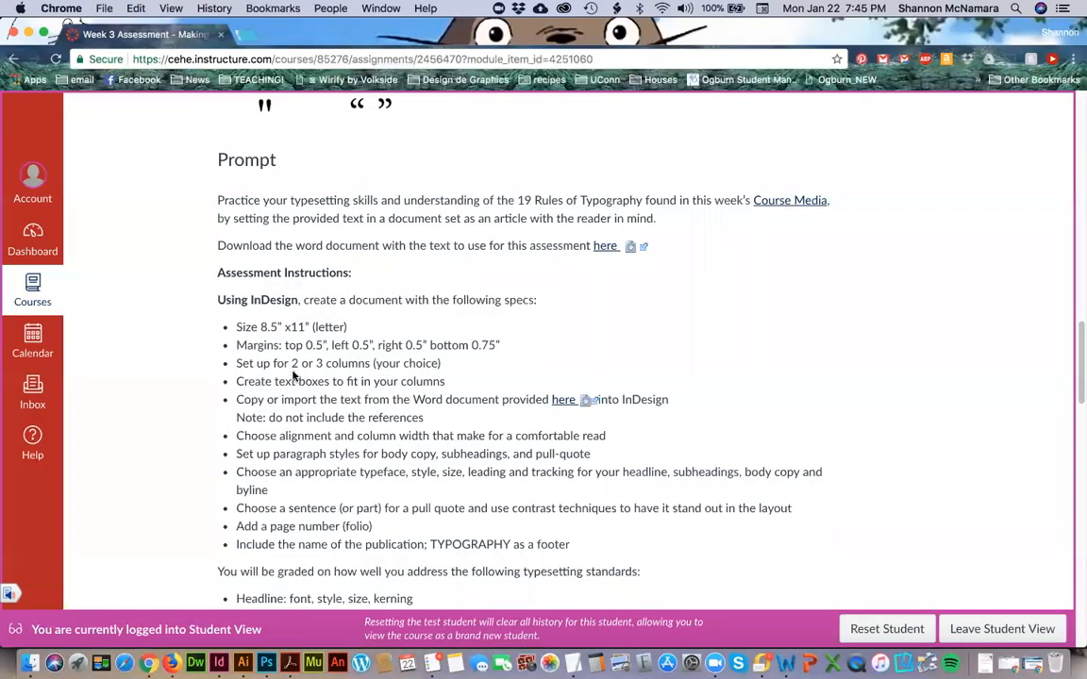
scroll(295, 375, "down", 1)
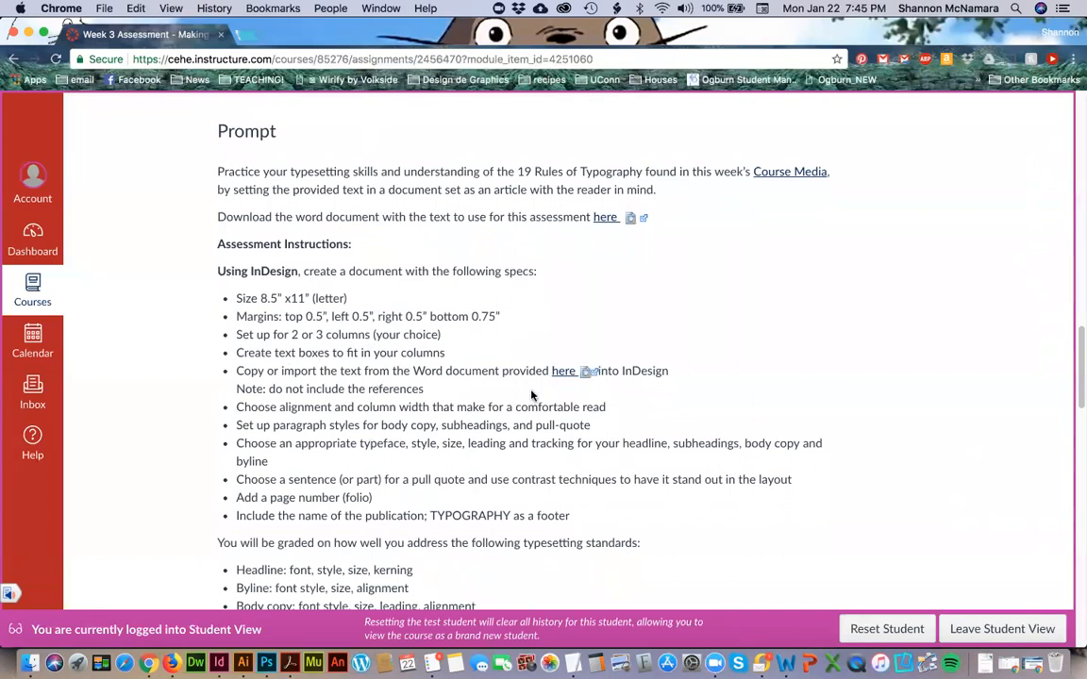
key("super+Tab")
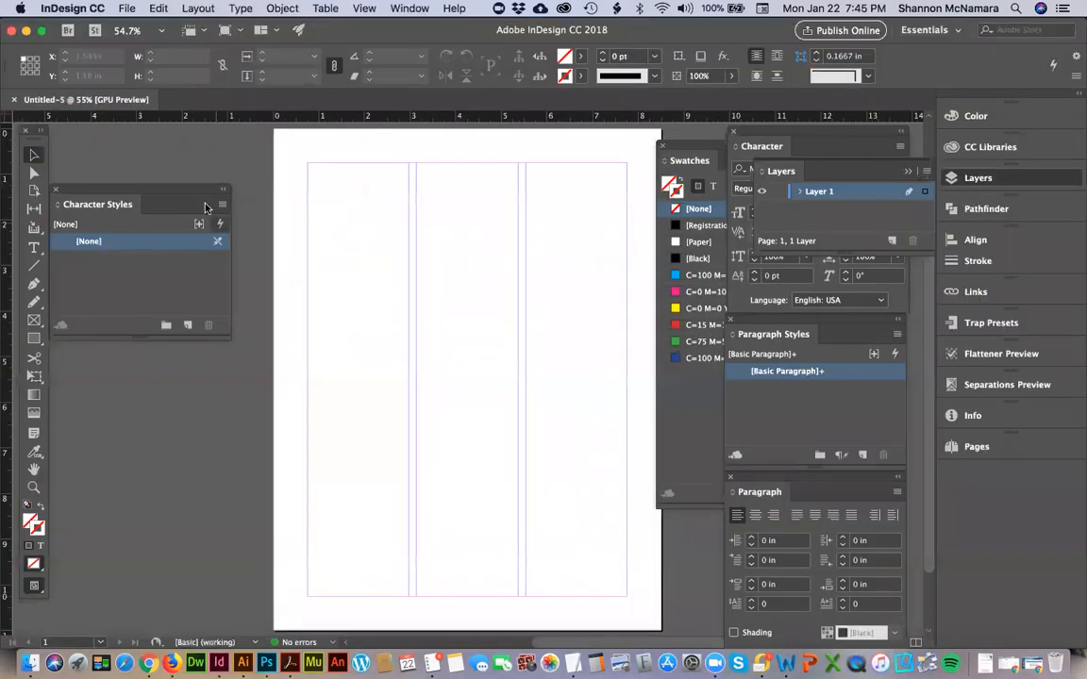
Draw a text frame about 2.22 x 9.5 in filling the first column and duplicate it into the other columns.
left_click(34, 245)
left_click_drag(309, 167, 406, 598)
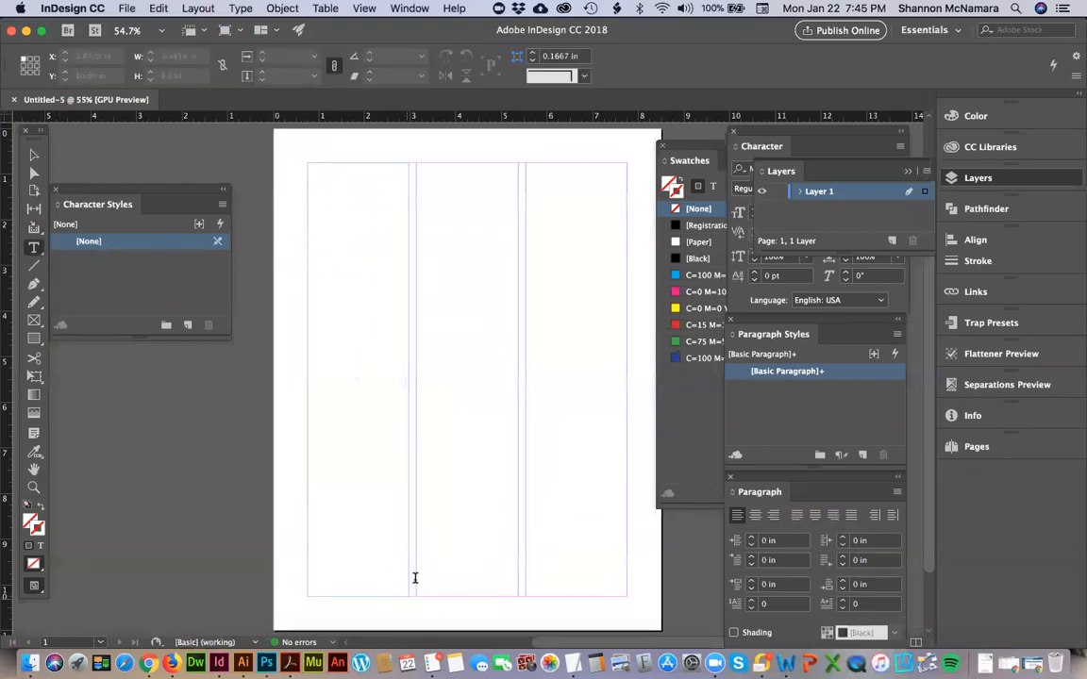
left_click(34, 155)
left_click_drag(369, 187, 556, 209)
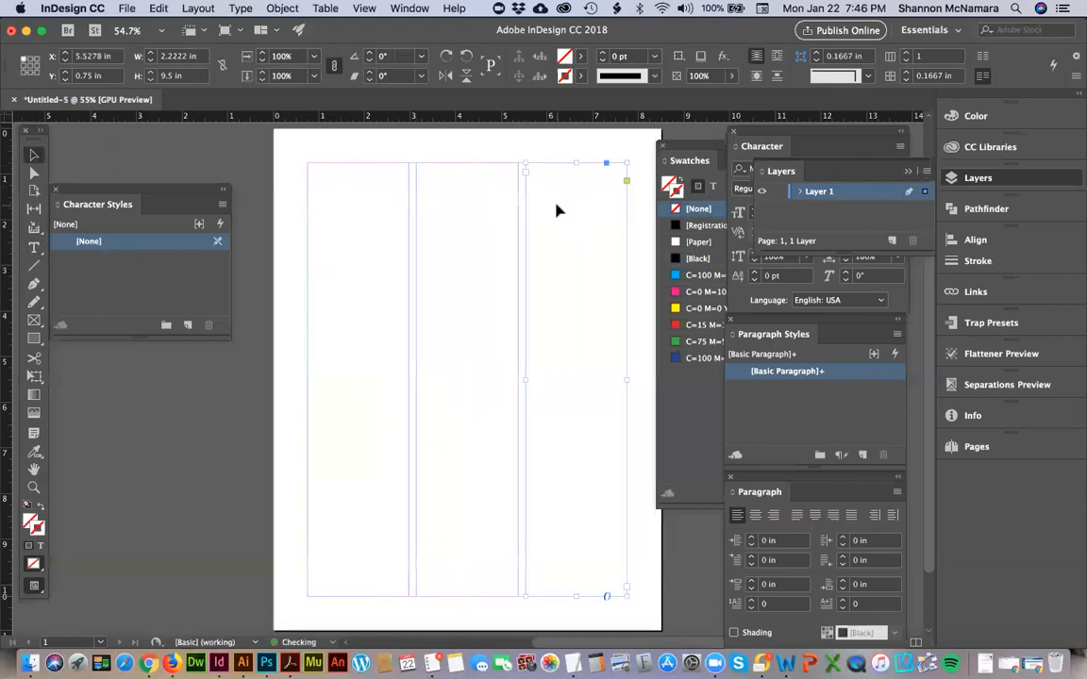
Try to bring text into the first column's frame with the Place and Link command.
double_click(329, 187)
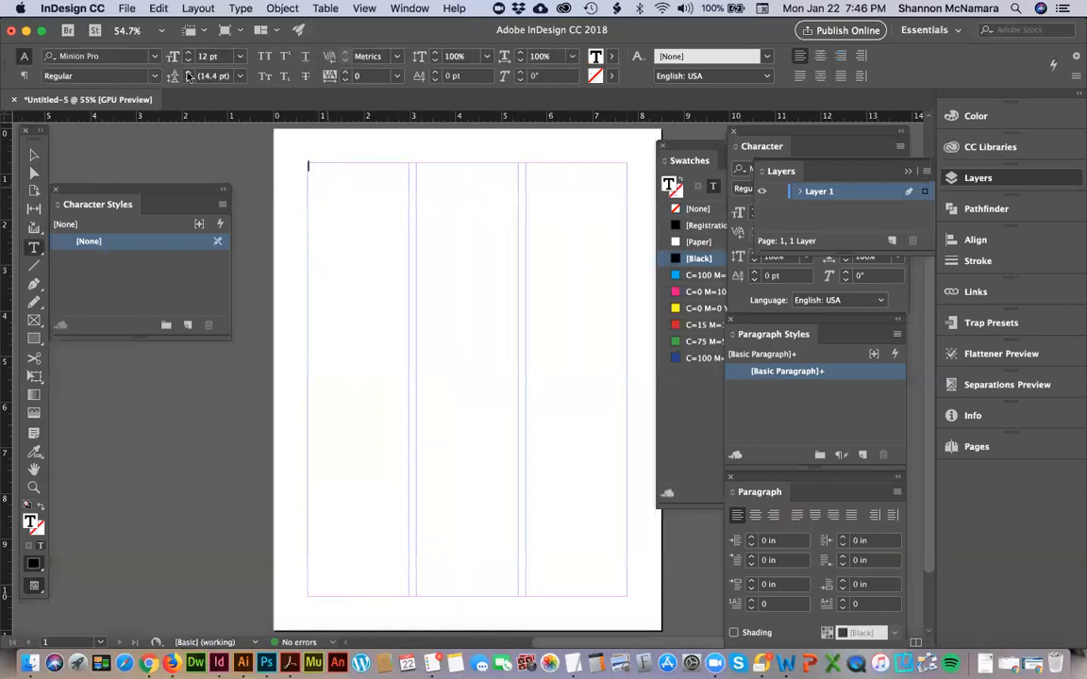
left_click(128, 8)
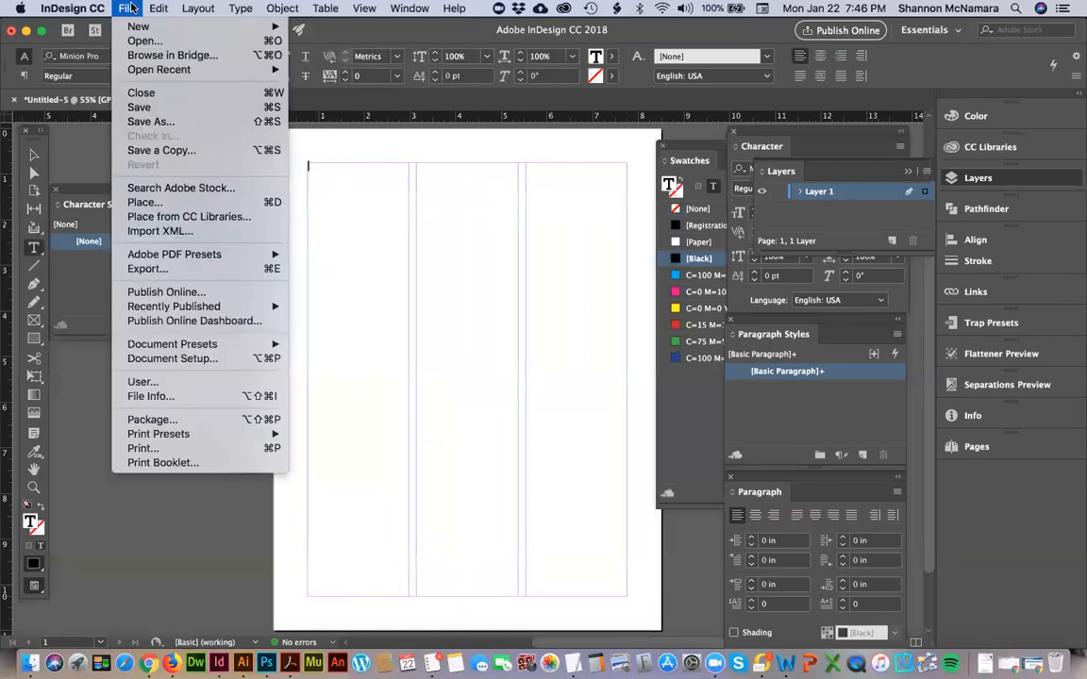
mouse_move(151, 9)
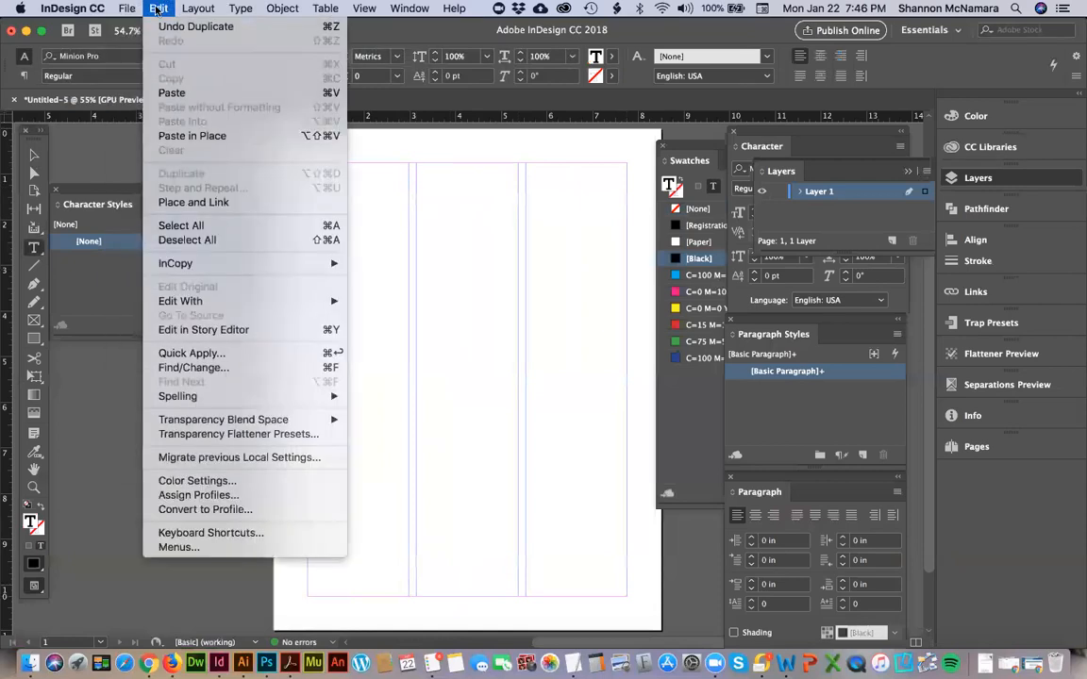
left_click(202, 206)
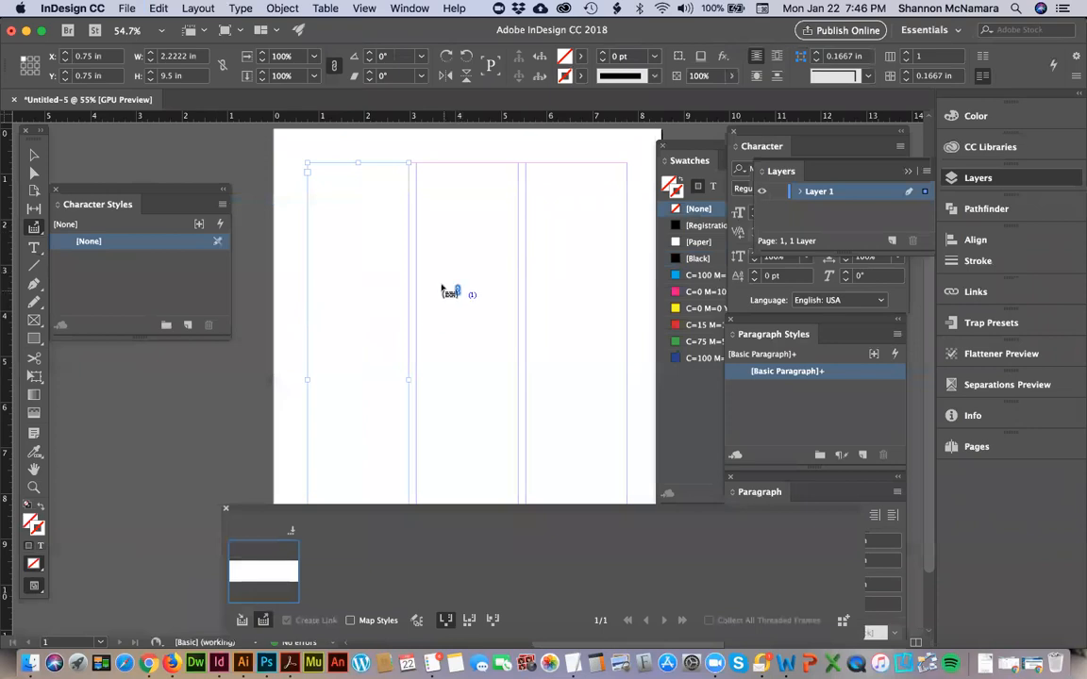
key("Escape")
left_click(157, 7)
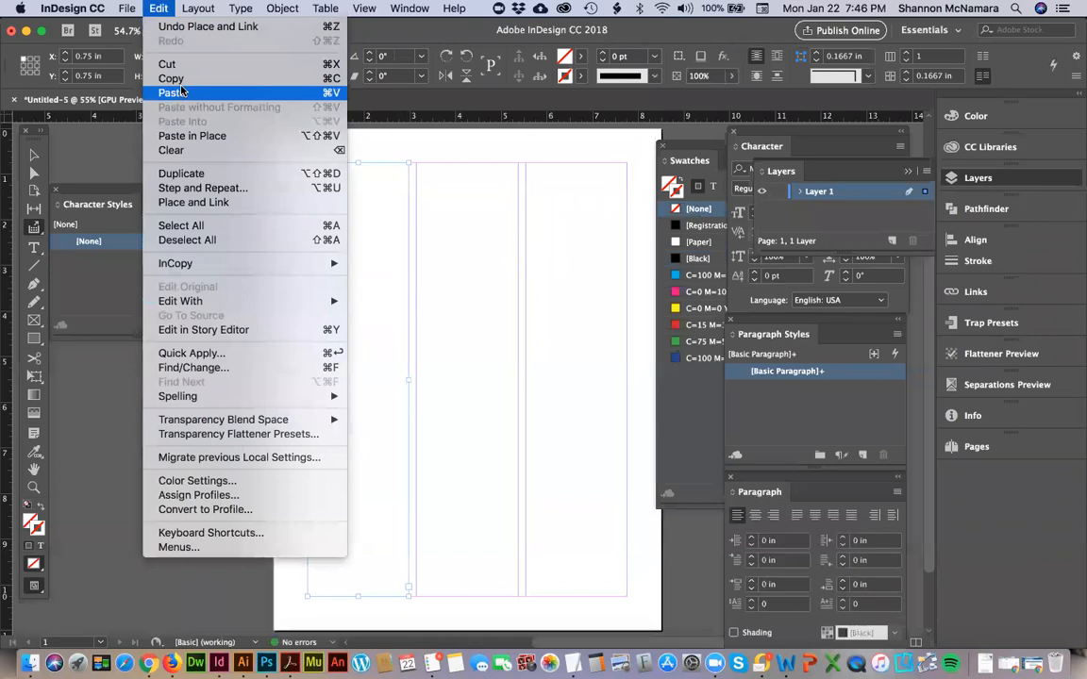
mouse_move(127, 7)
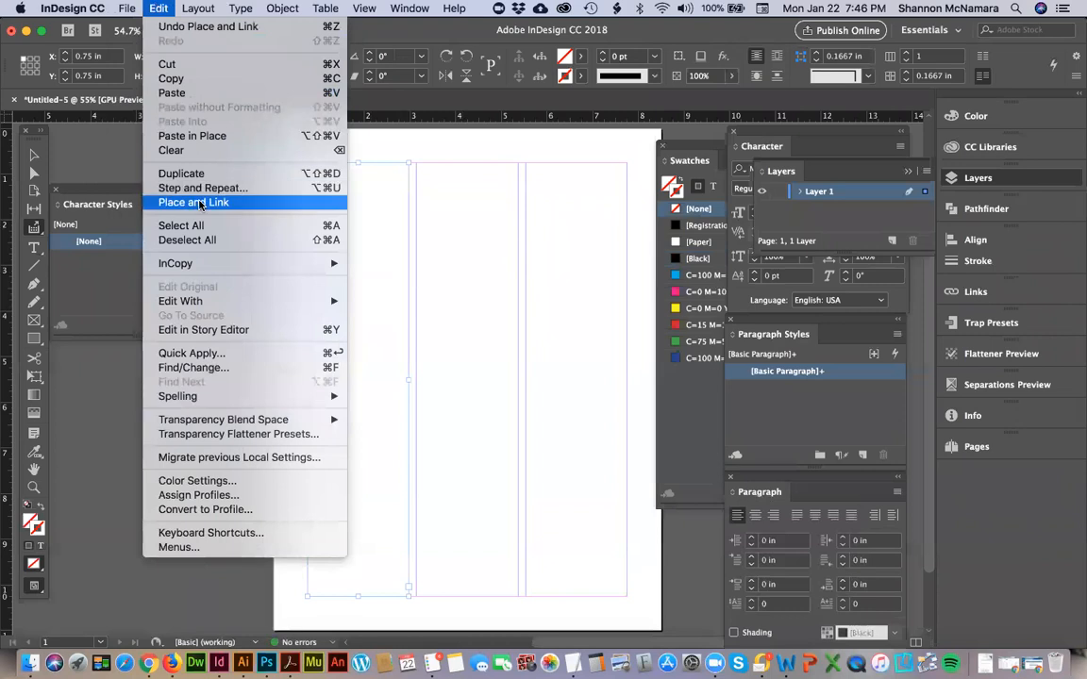
left_click(200, 204)
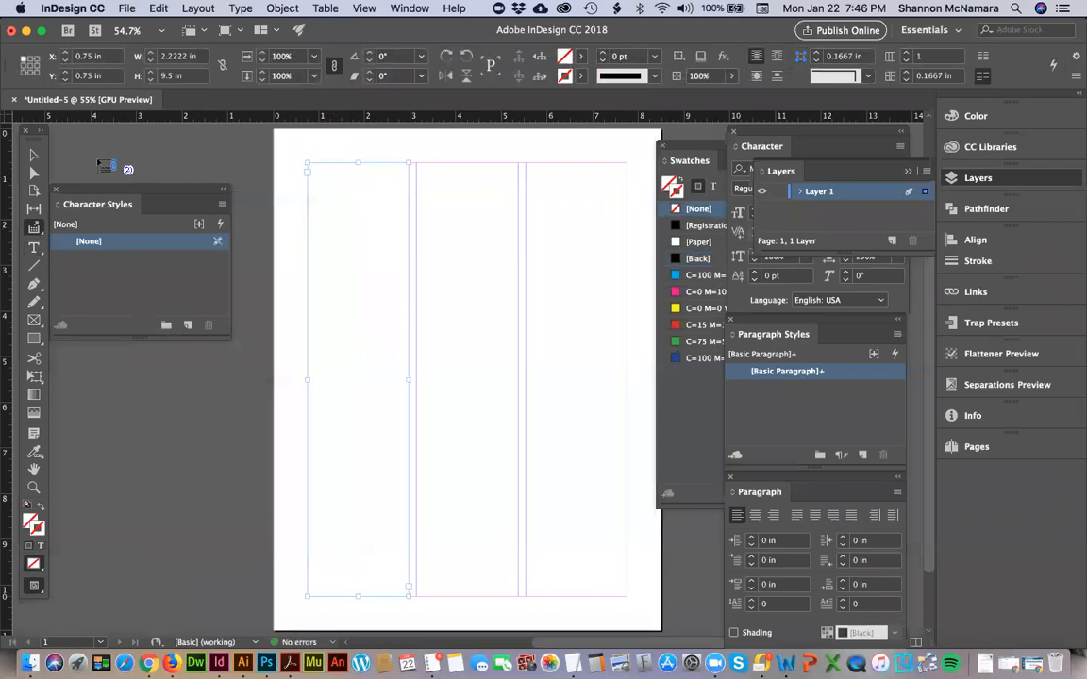
left_click(34, 155)
double_click(361, 177)
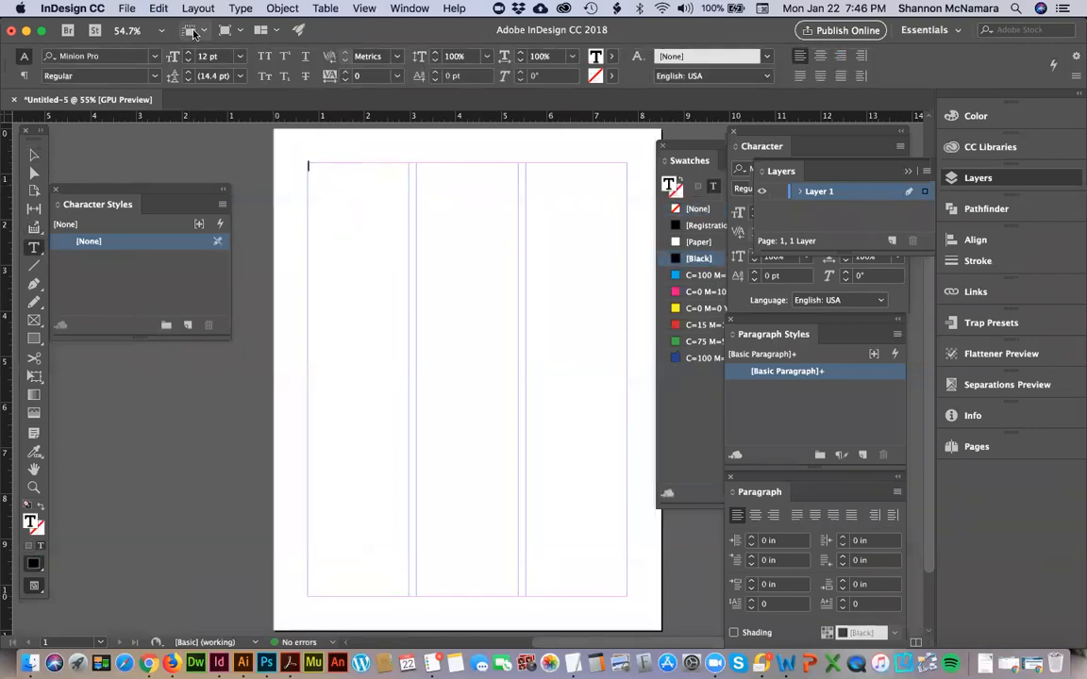
left_click(159, 9)
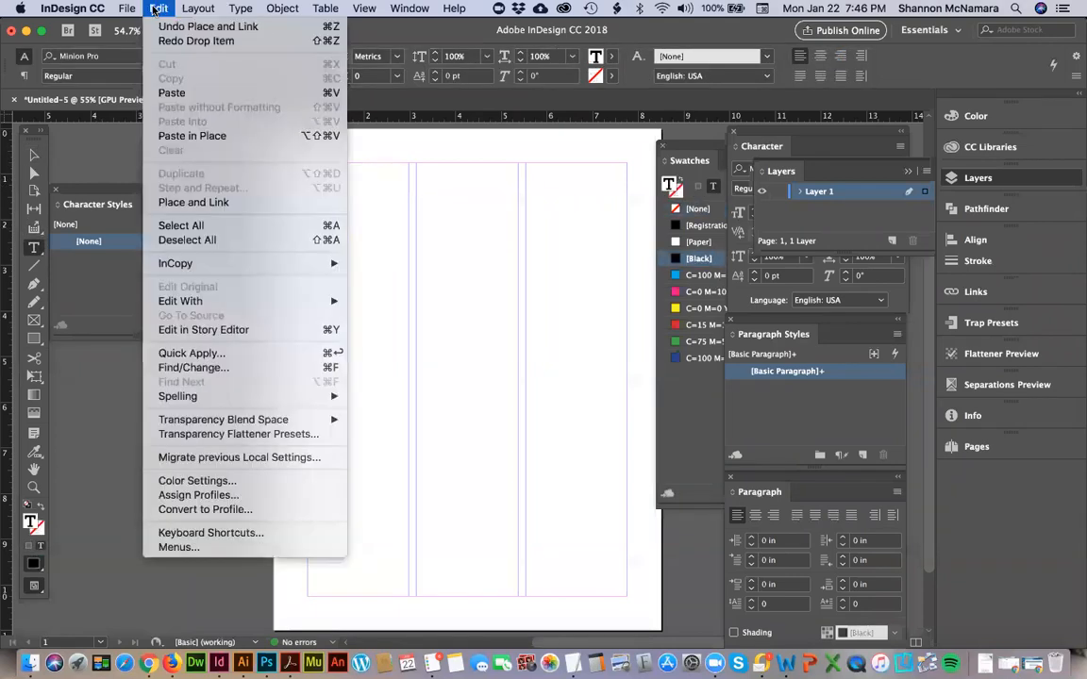
left_click(227, 205)
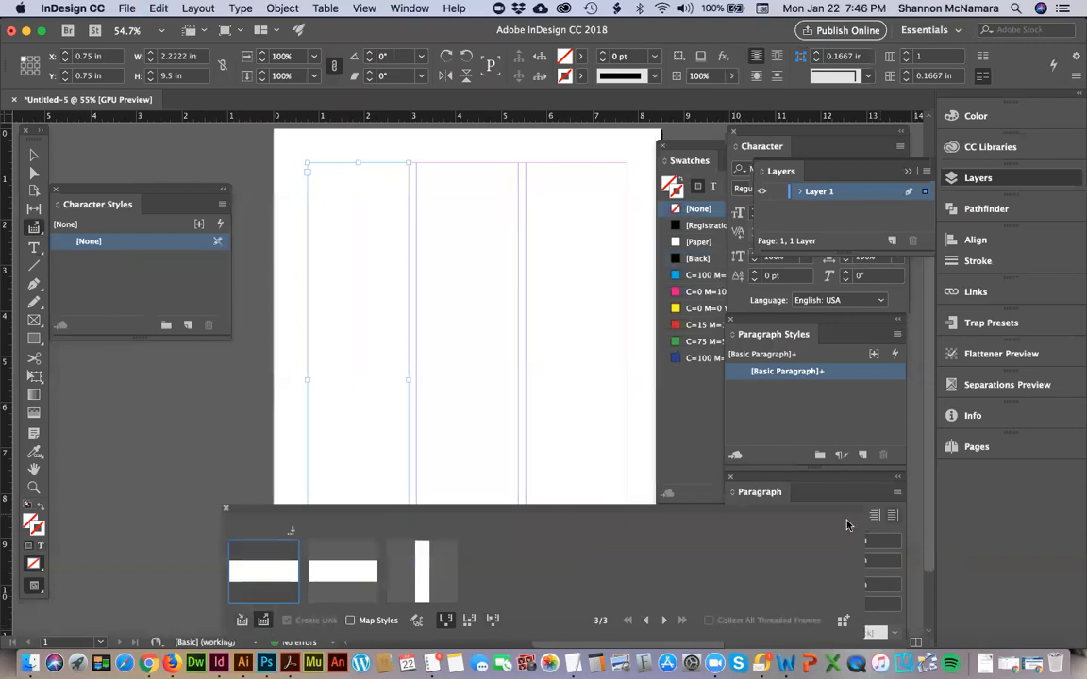
left_click(225, 513)
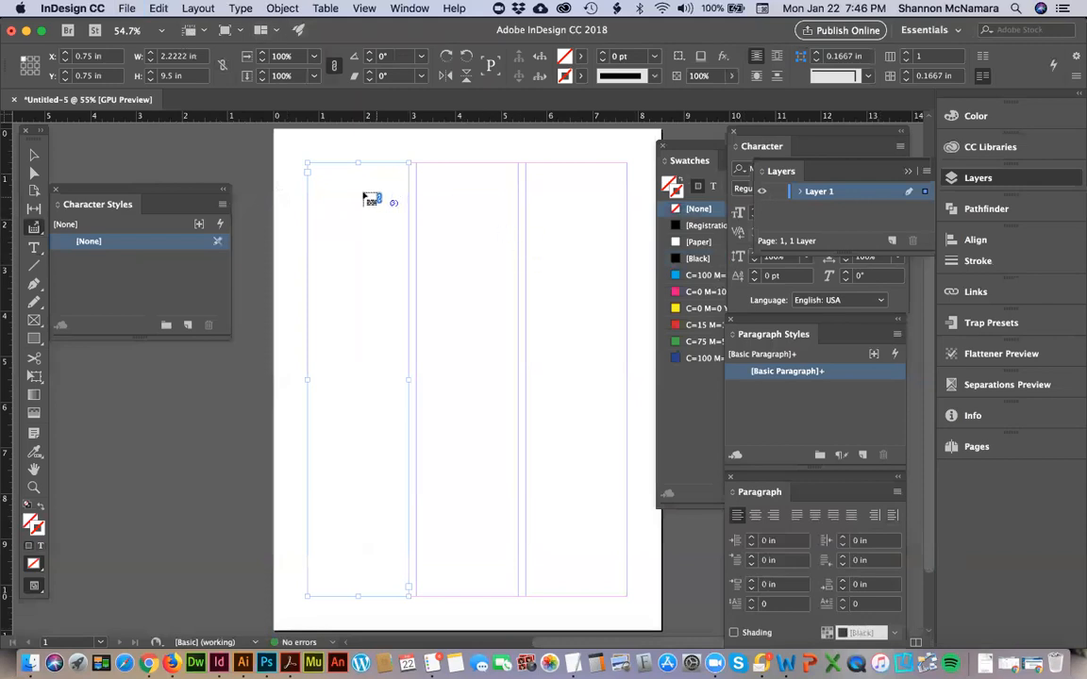
left_click(34, 155)
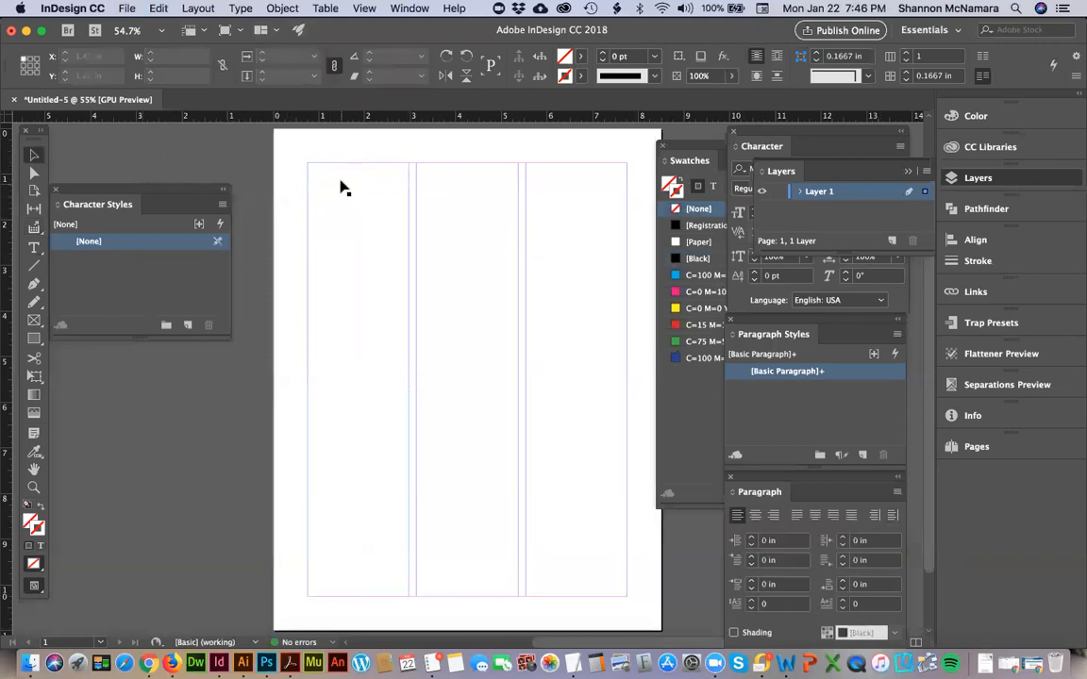
double_click(339, 179)
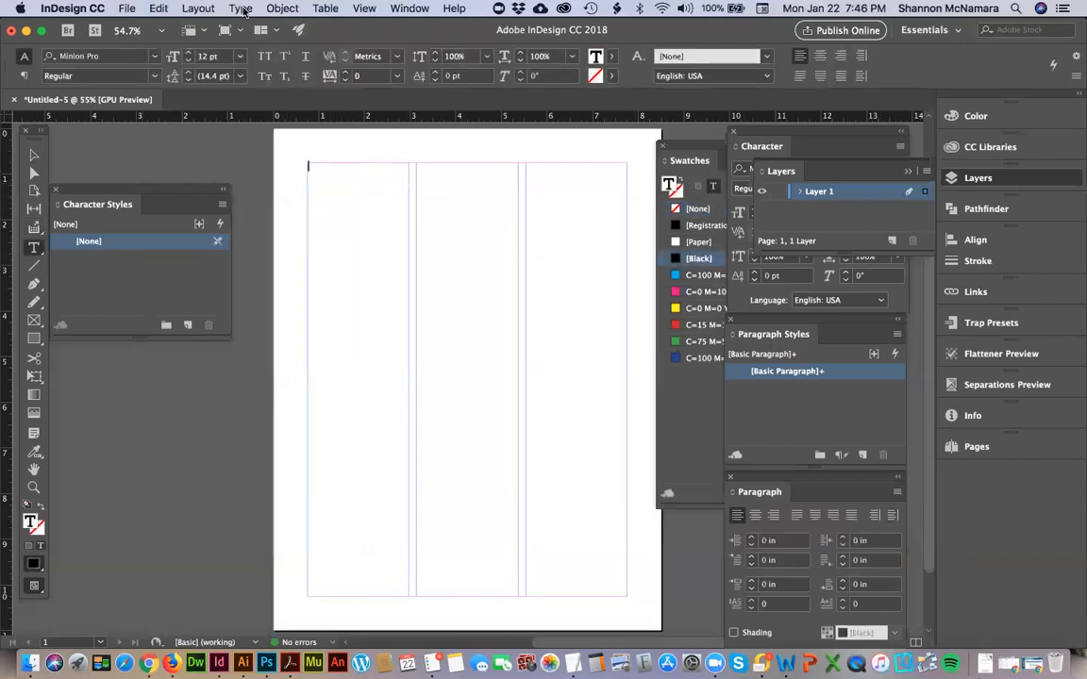
left_click(243, 9)
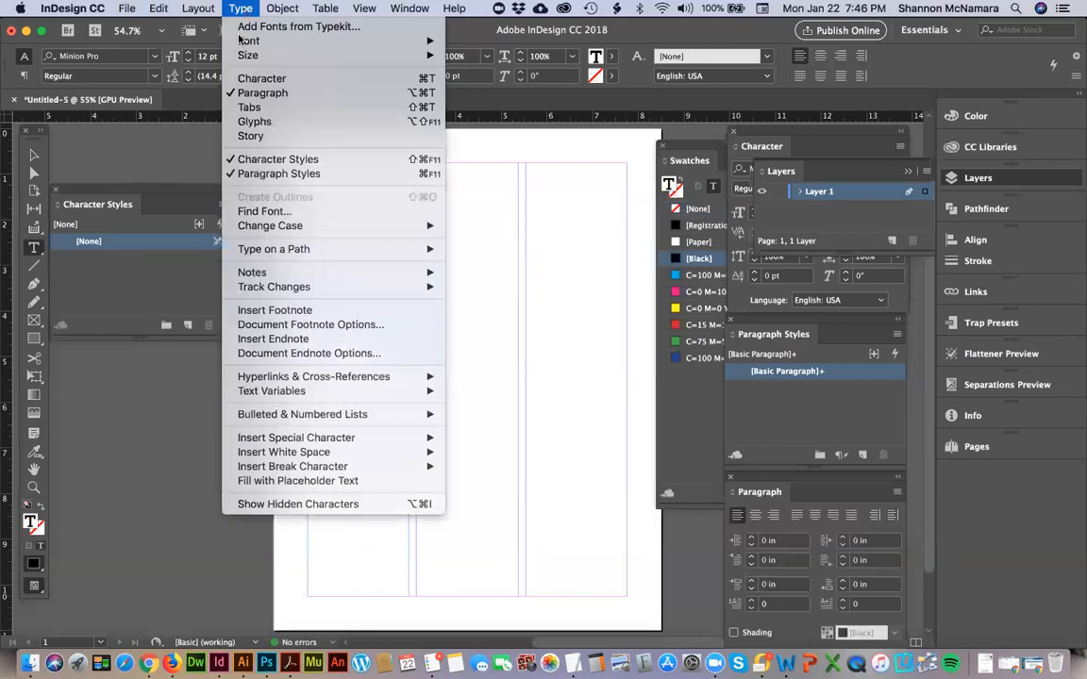
mouse_move(268, 292)
mouse_move(301, 437)
left_click(35, 155)
left_click(35, 156)
Switch to Chrome, search Google for "import text indesign" in a new tab and skim the results.
key("super+Tab")
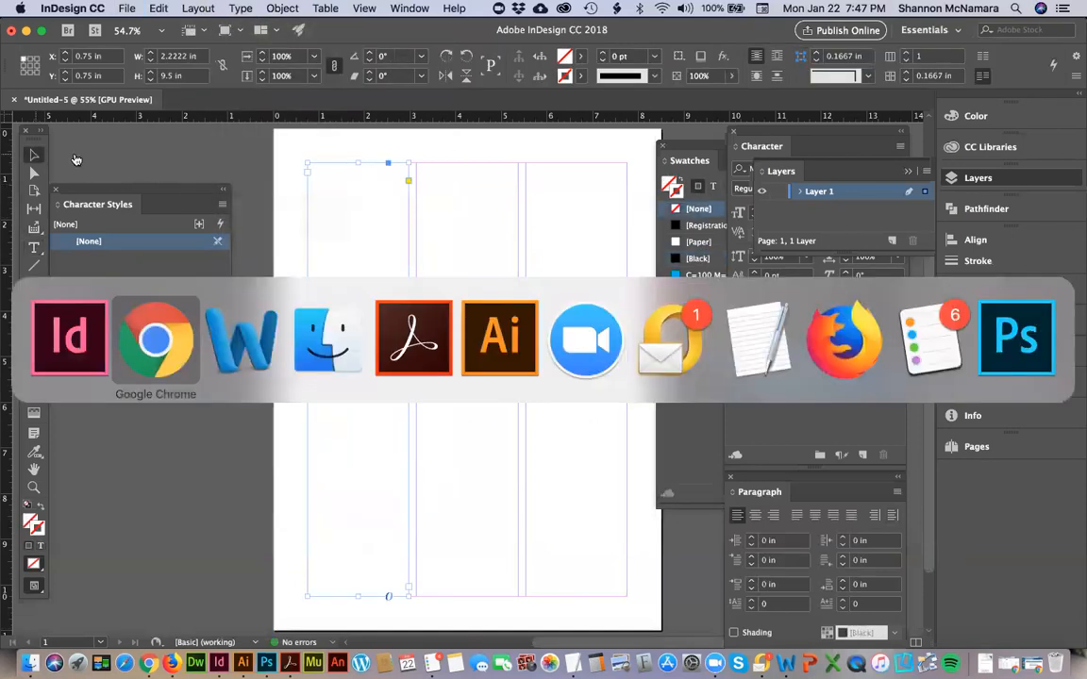
type("im")
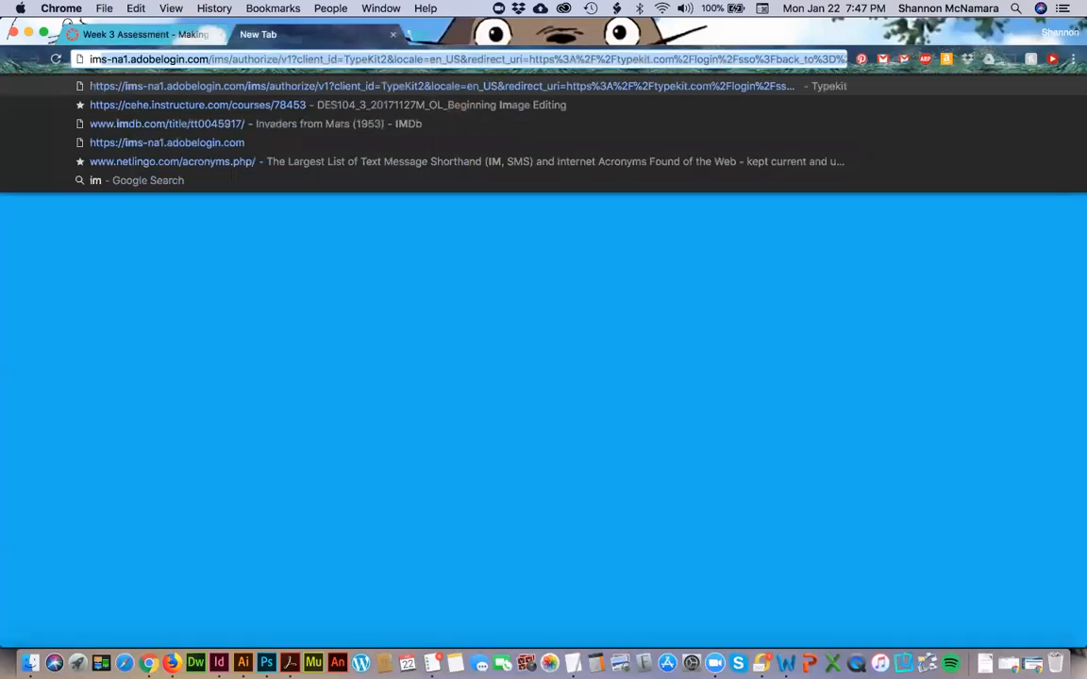
type("port text indes")
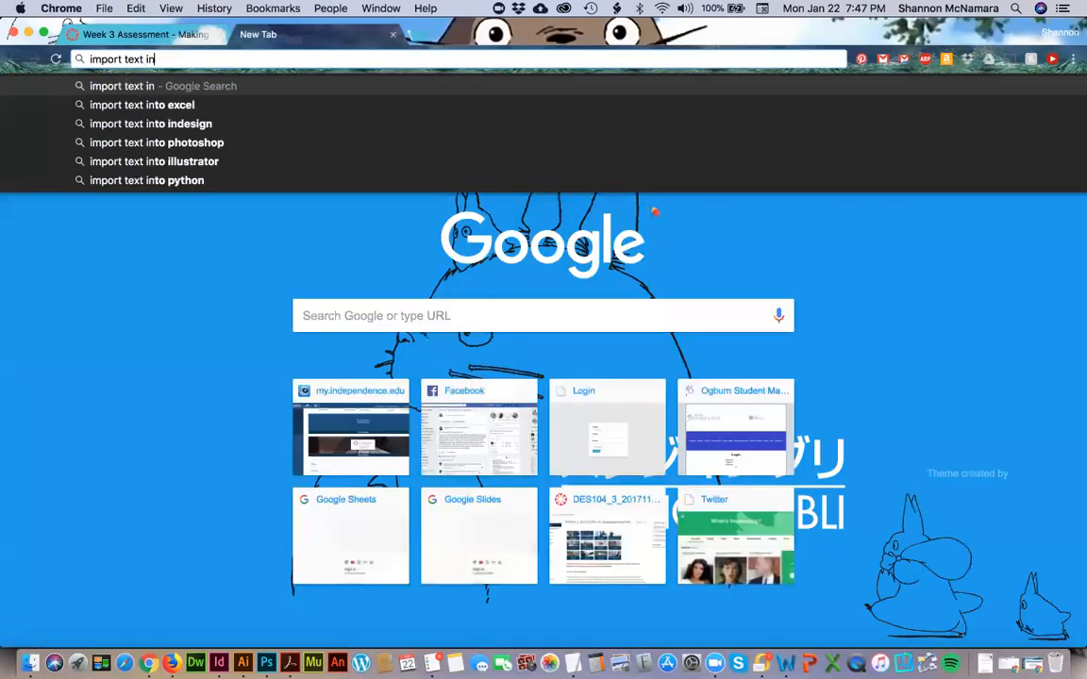
key("Return")
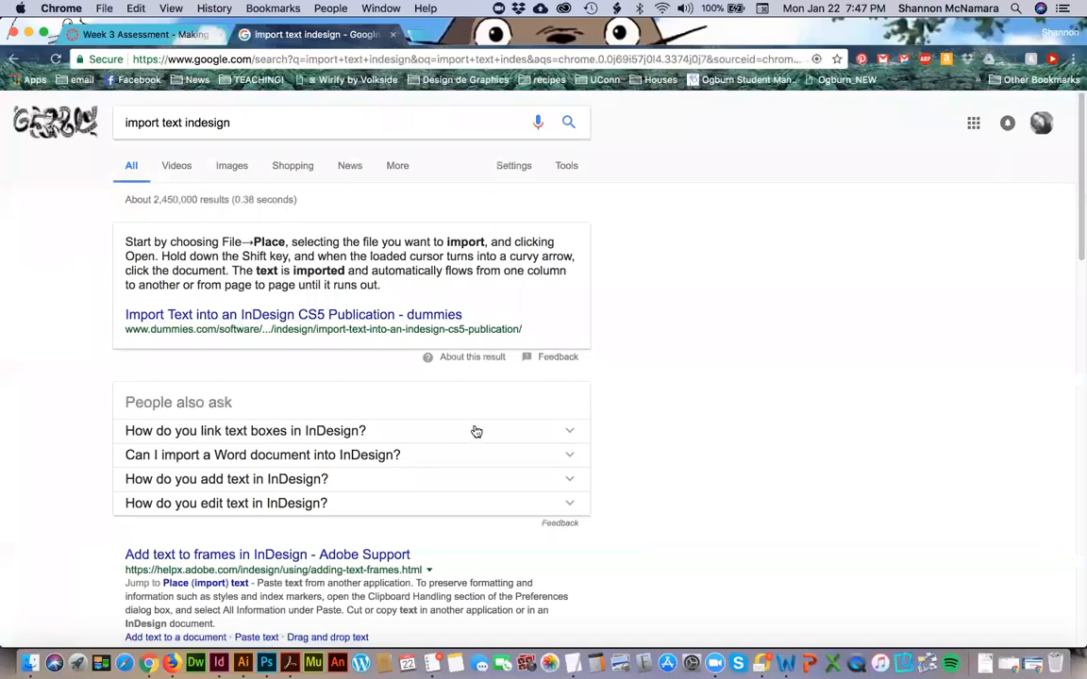
scroll(463, 434, "down", 2)
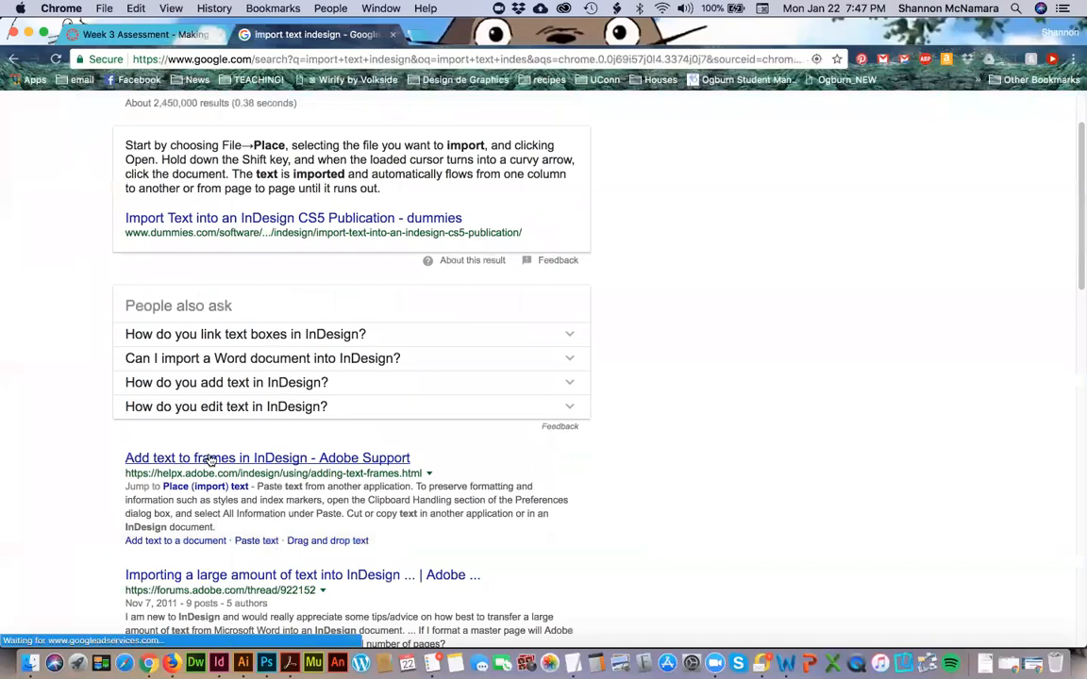
scroll(374, 219, "up", 3)
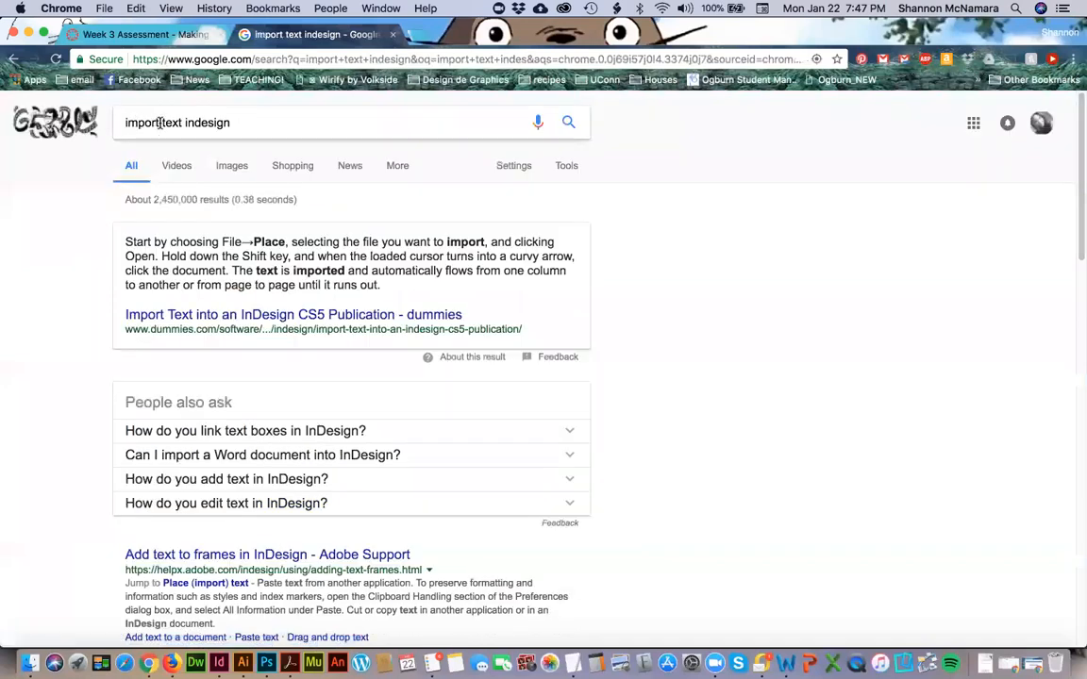
Refine the Google search to "import word document into indesign cc".
left_click(162, 123)
type("word documen")
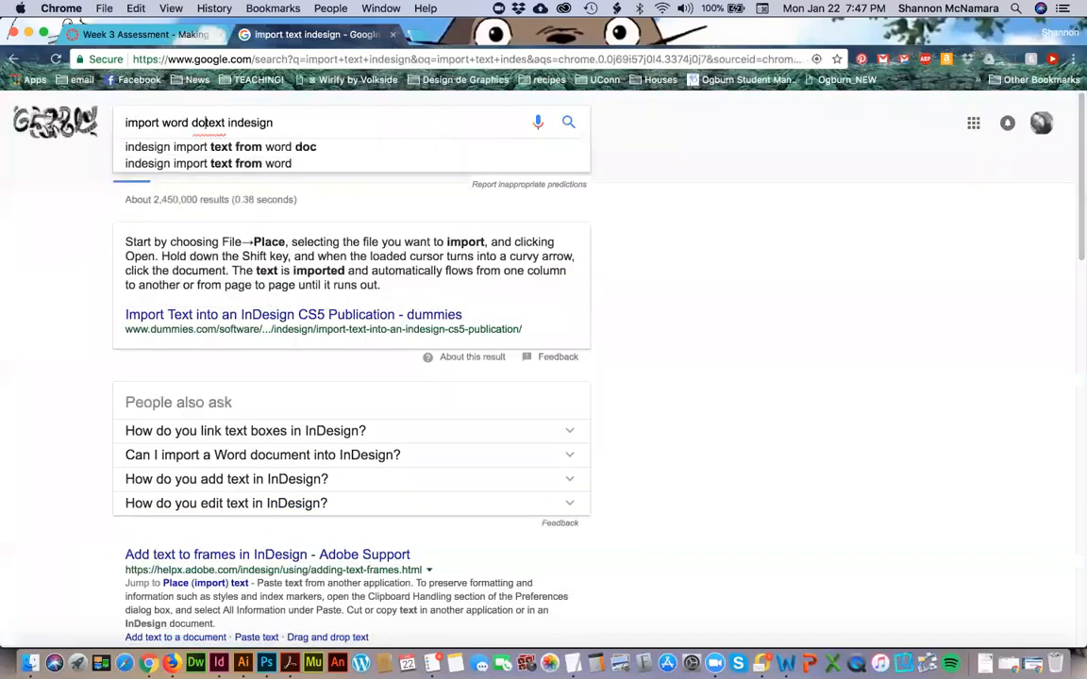
type("t")
key("shift+Right")
key("shift+Right")
key("shift+Right")
type("into")
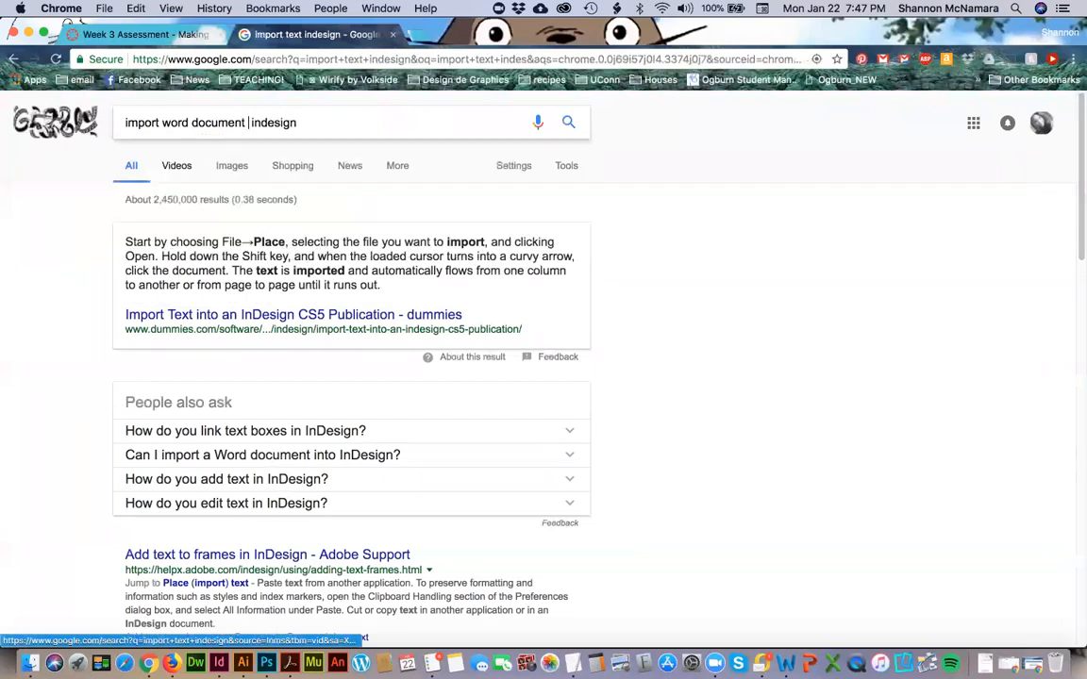
key("Down")
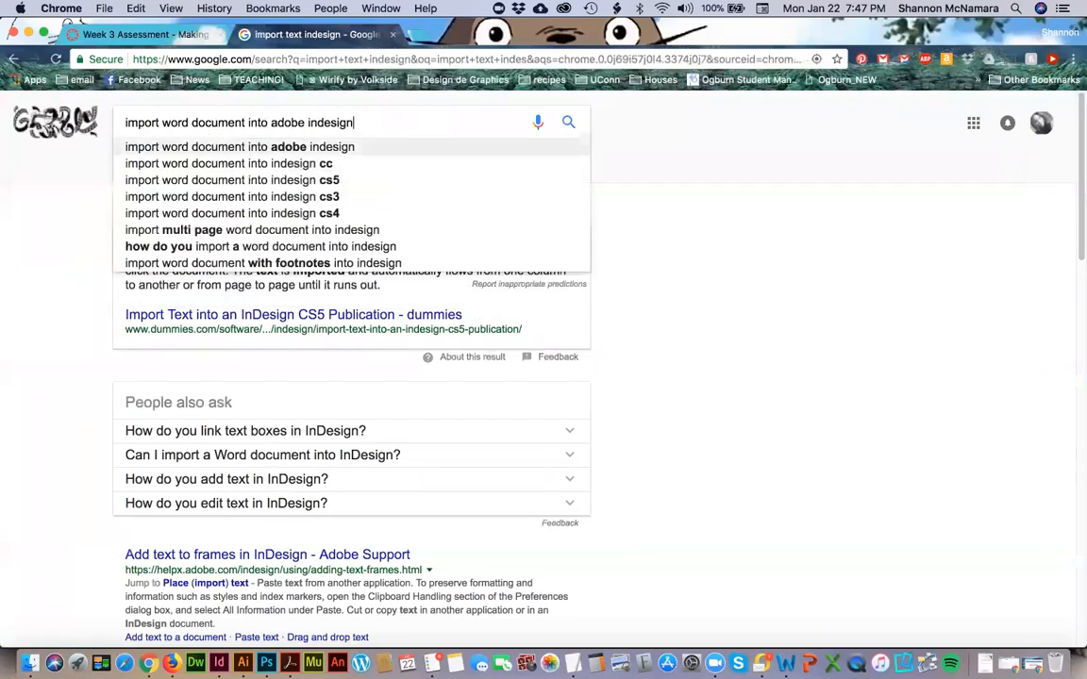
key("Down")
key("Return")
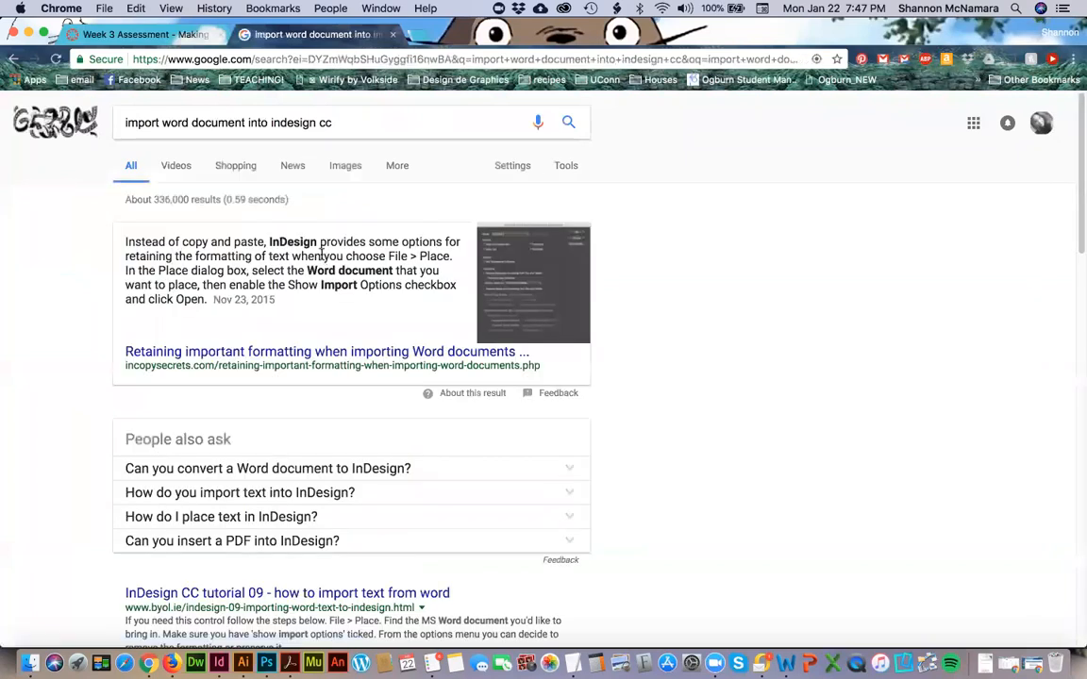
Return to InDesign, start the Place command for the selected first-column frame and locate DES113 Assessment 3_text.docx in the Downloads folder.
key("super+Tab")
left_click(125, 9)
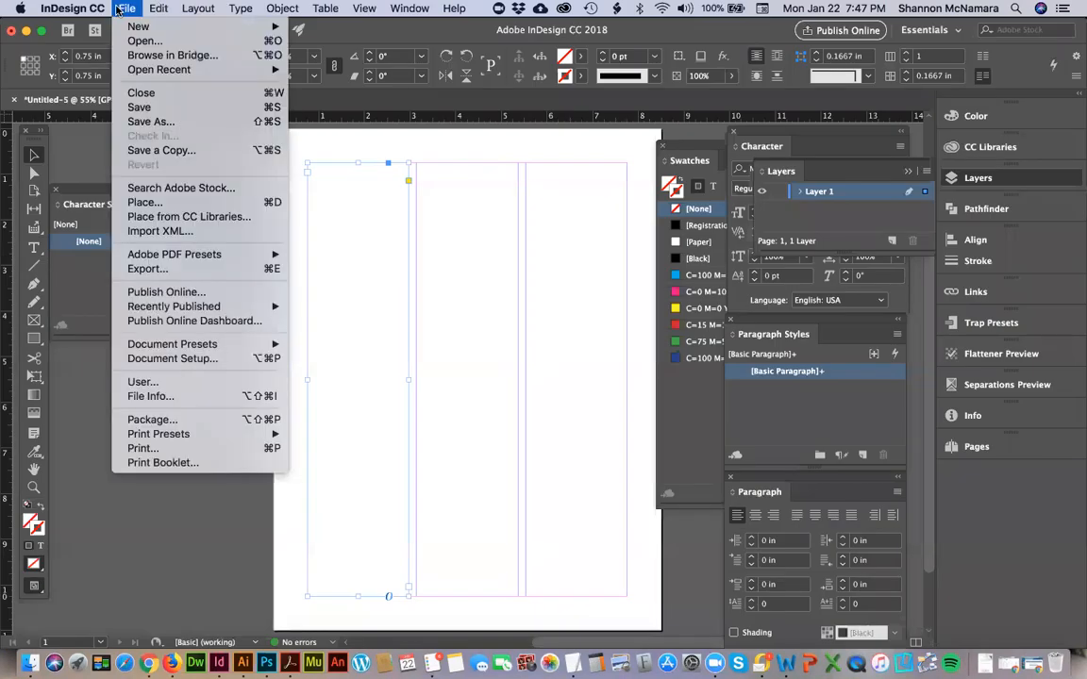
left_click(146, 201)
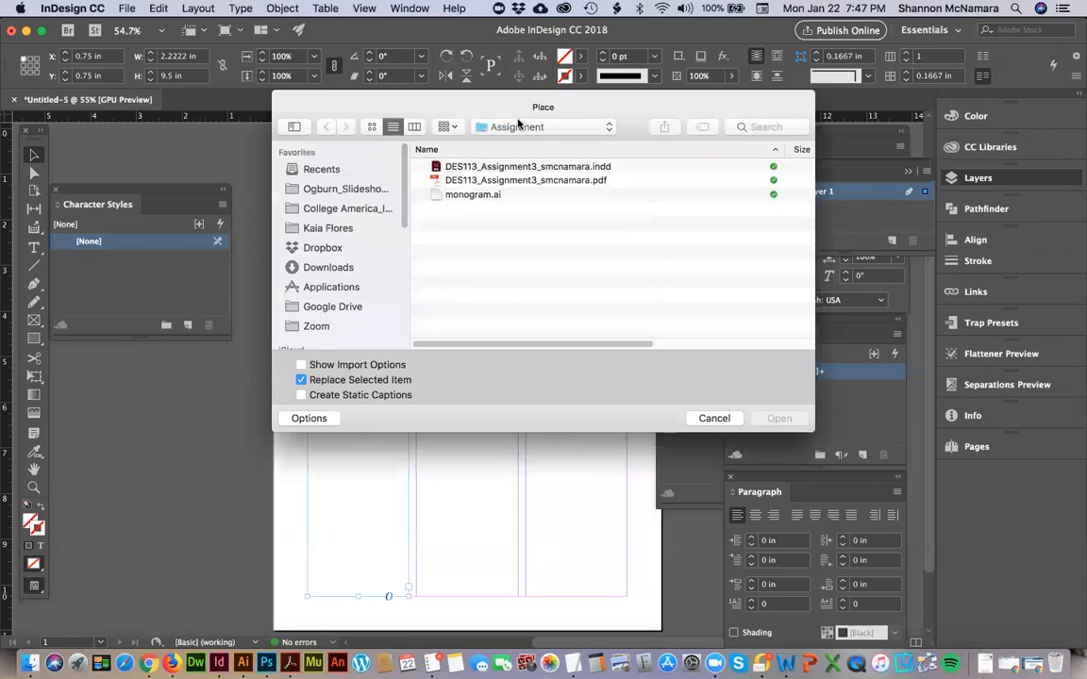
left_click(476, 127)
left_click(316, 267)
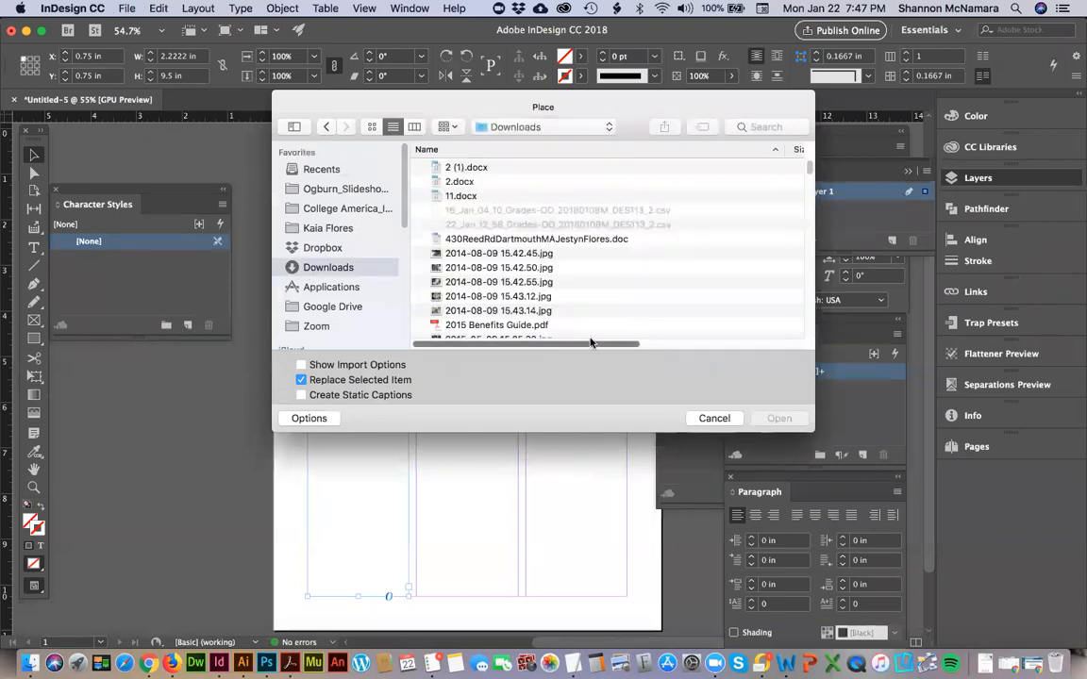
left_click_drag(591, 344, 747, 325)
scroll(604, 245, "left", 8)
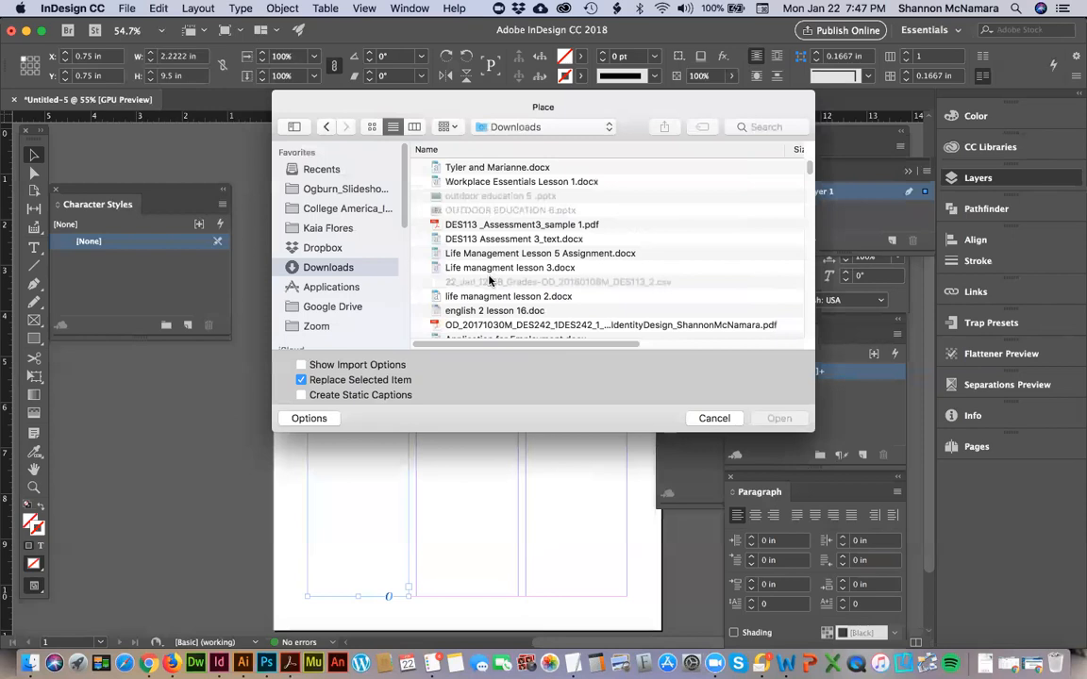
Switch to Word and bring up the DES113 Assessment 3_text.docx article.
key("super+Tab")
key("super+Tab")
key("super+Tab")
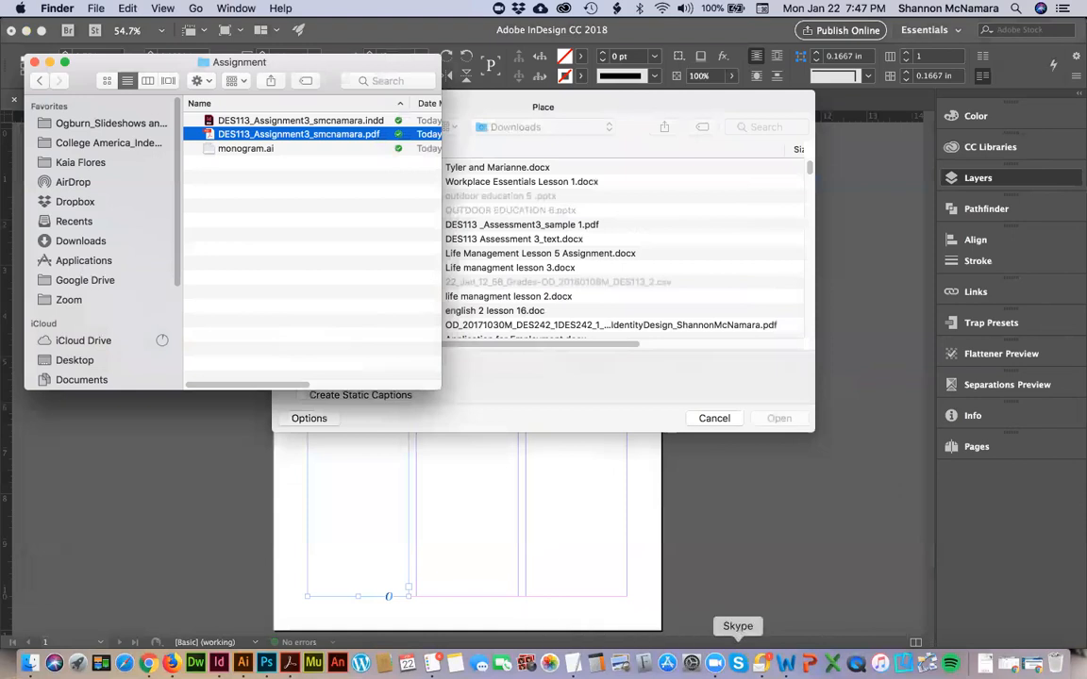
left_click(787, 664)
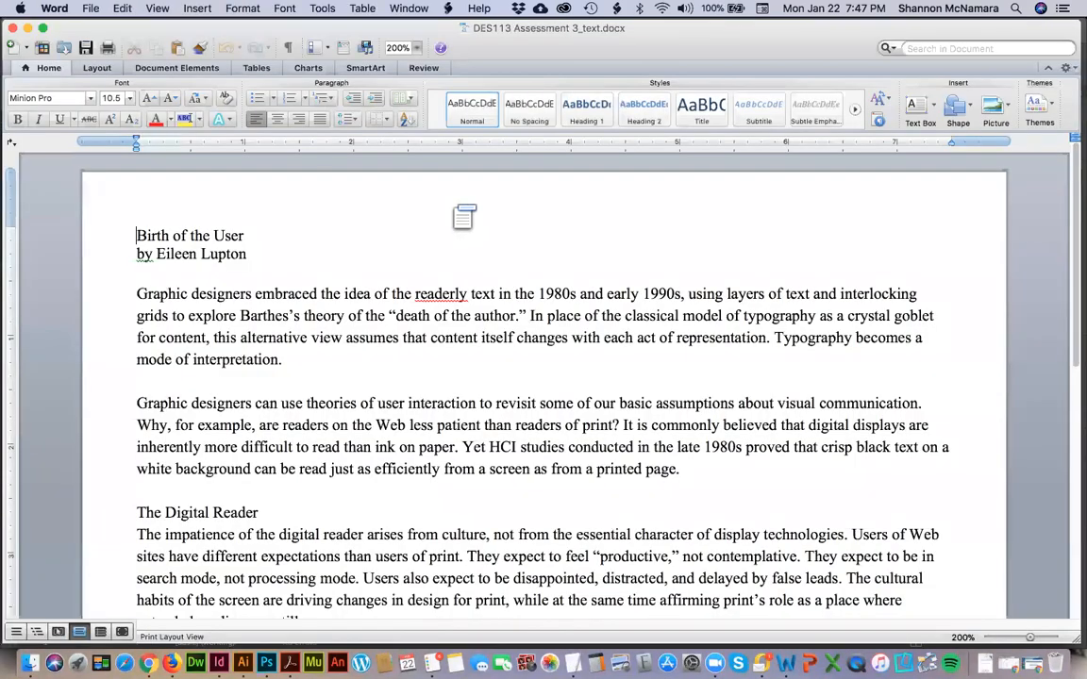
Return to InDesign and place DES113 Assessment 3_text.docx from Downloads into the first-column frame, closing the missing-fonts notice without syncing.
key("super+Tab")
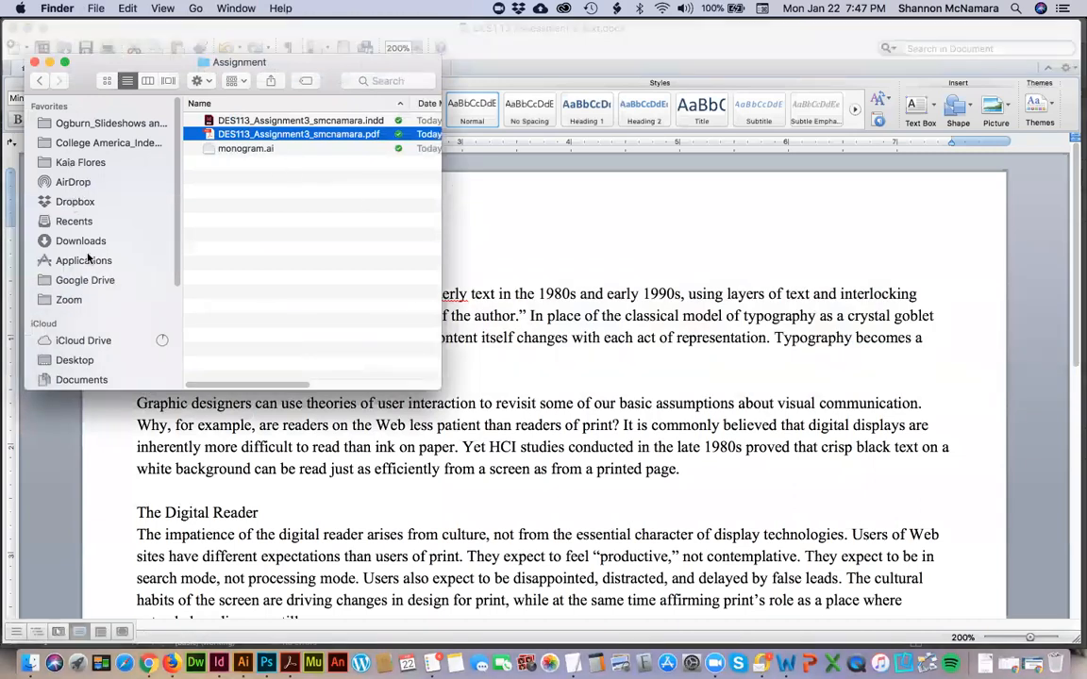
key("super+Tab")
key("super+Tab")
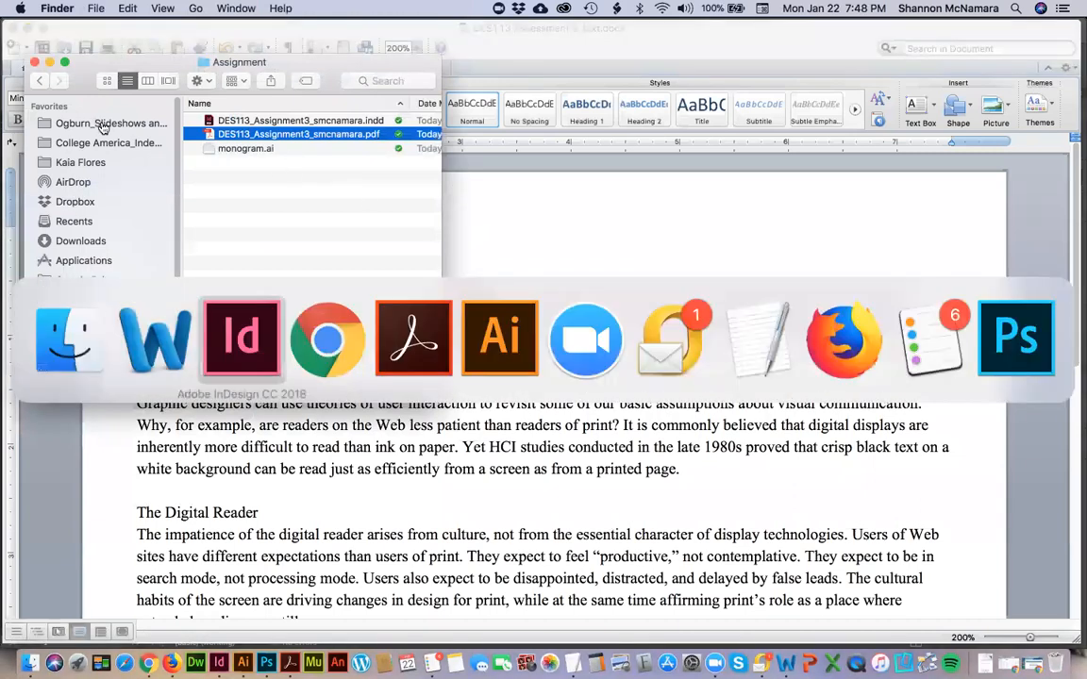
scroll(539, 218, "down", 1)
left_click(539, 218)
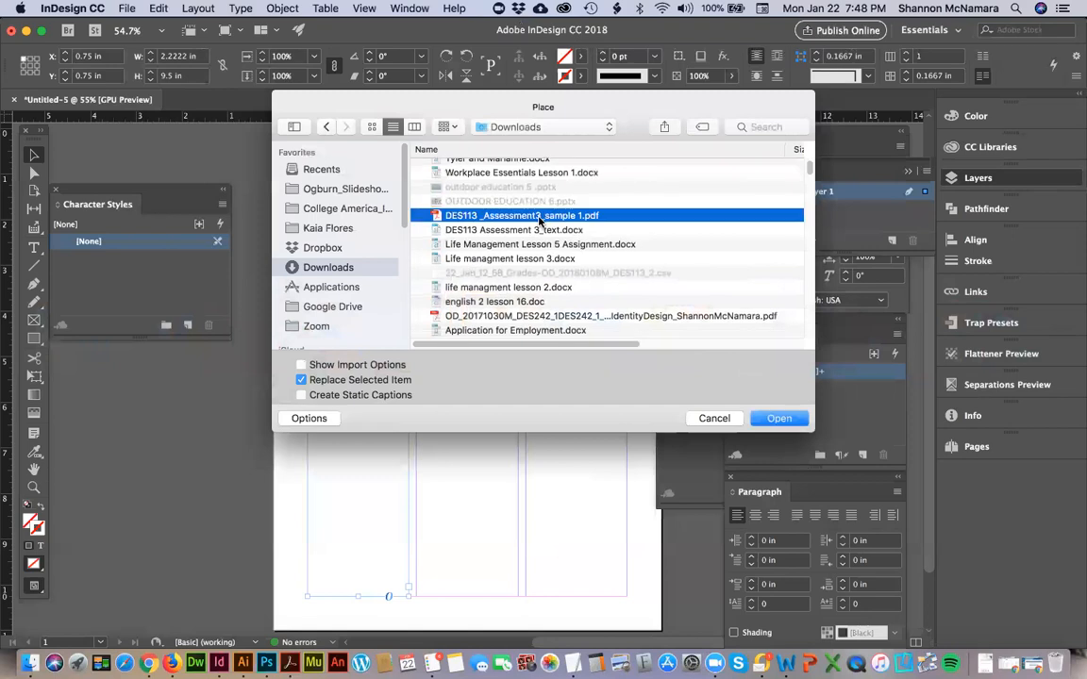
key("c")
key("Up")
type("des")
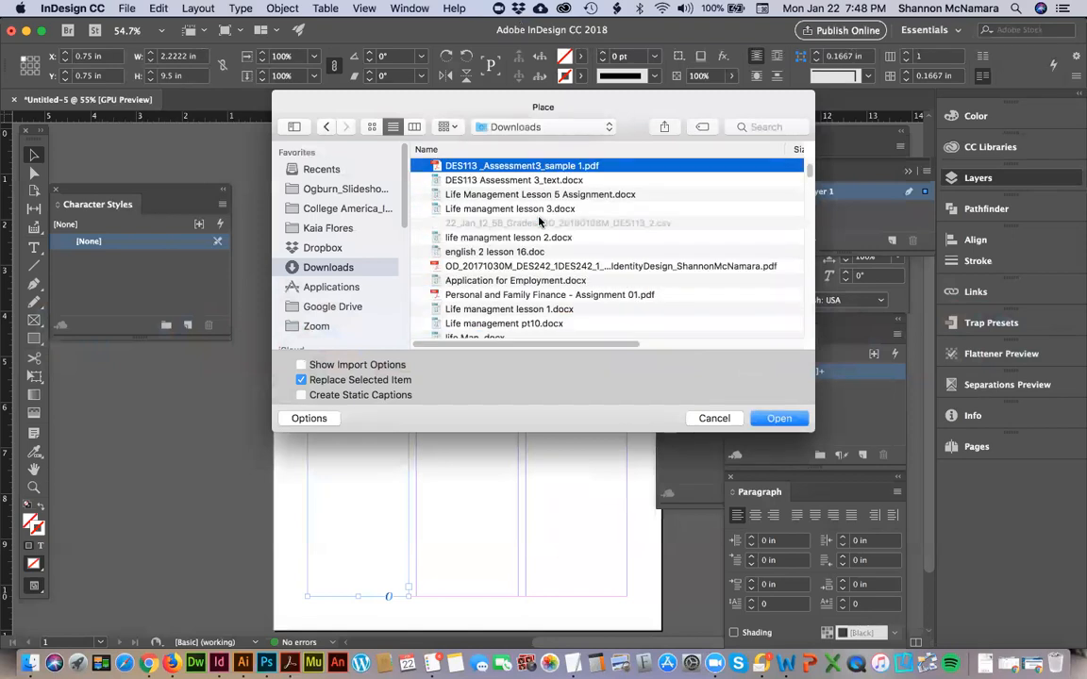
left_click(556, 180)
left_click(775, 419)
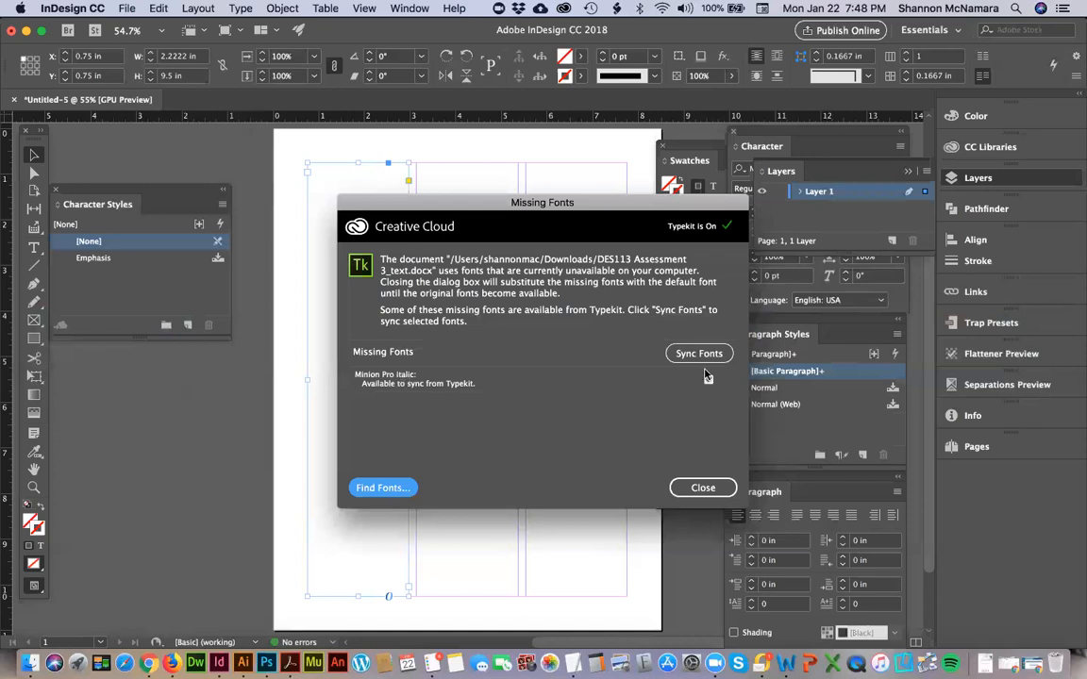
left_click(702, 488)
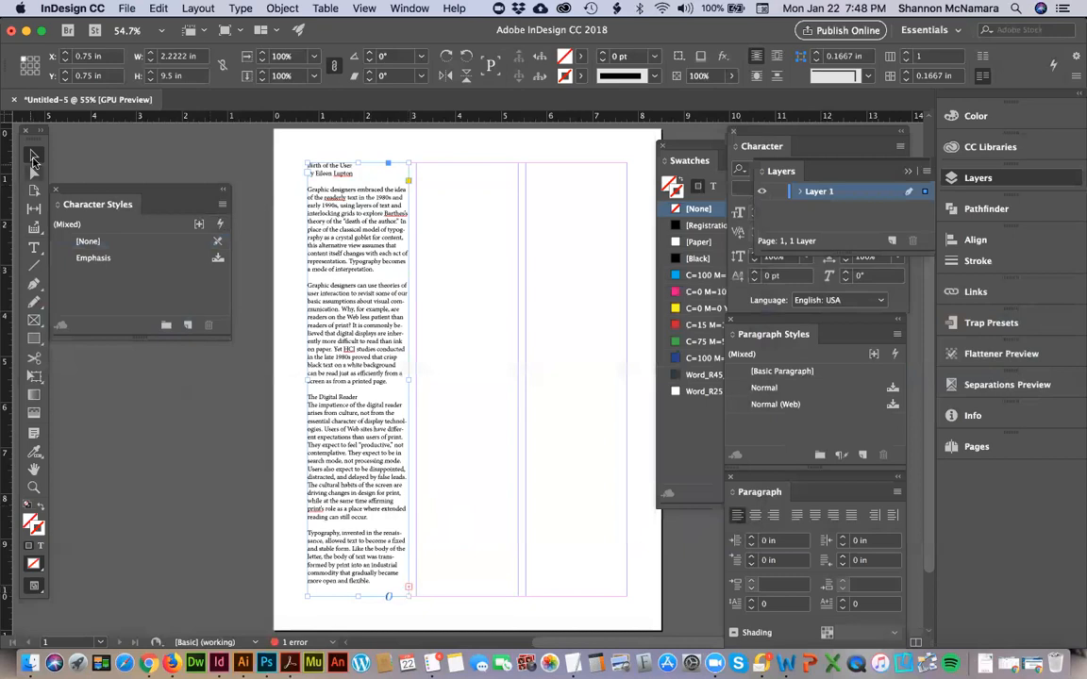
Thread the overset article text from the first-column frame through the second- and third-column frames.
left_click(409, 588)
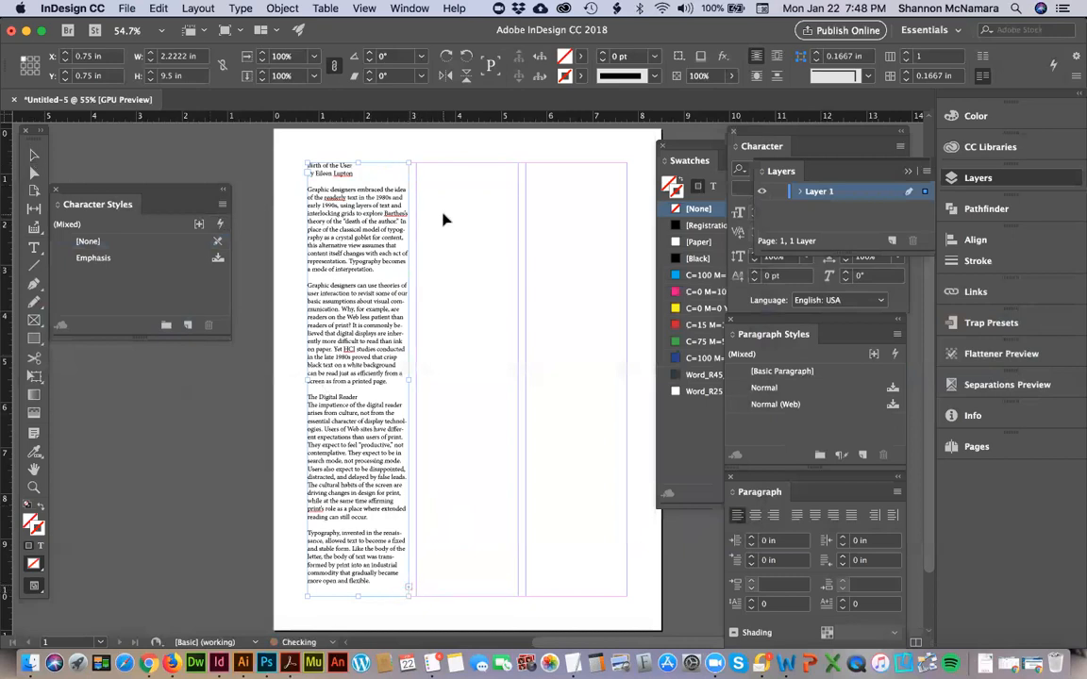
left_click(419, 166)
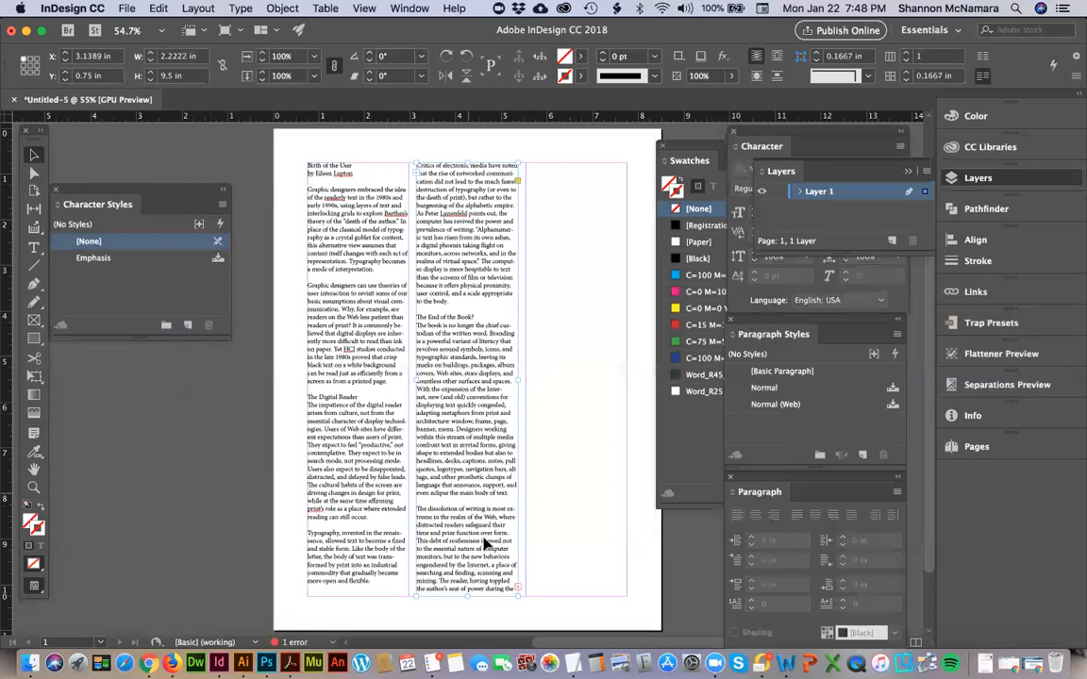
left_click(517, 591)
left_click(527, 165)
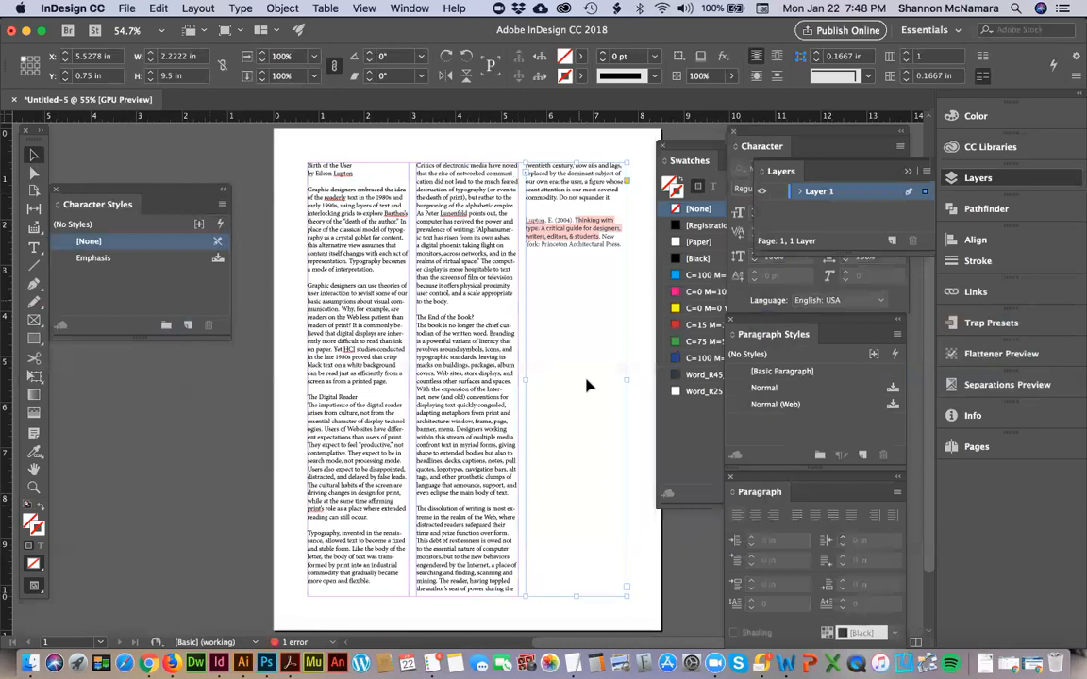
Start text editing at the book citation in the third column.
double_click(573, 218)
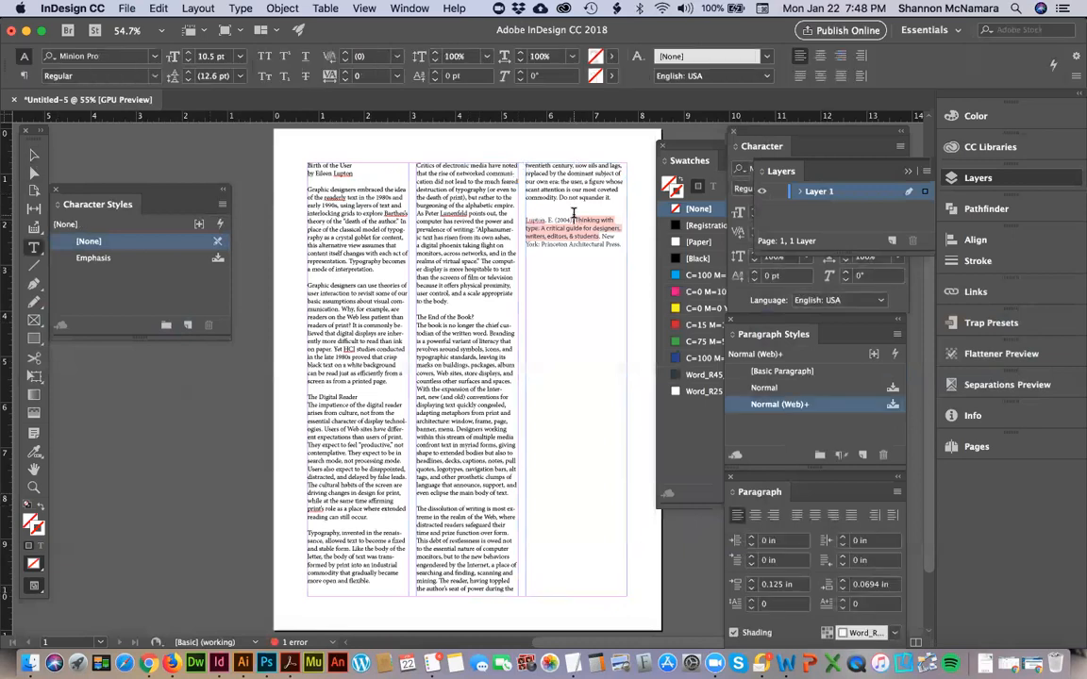
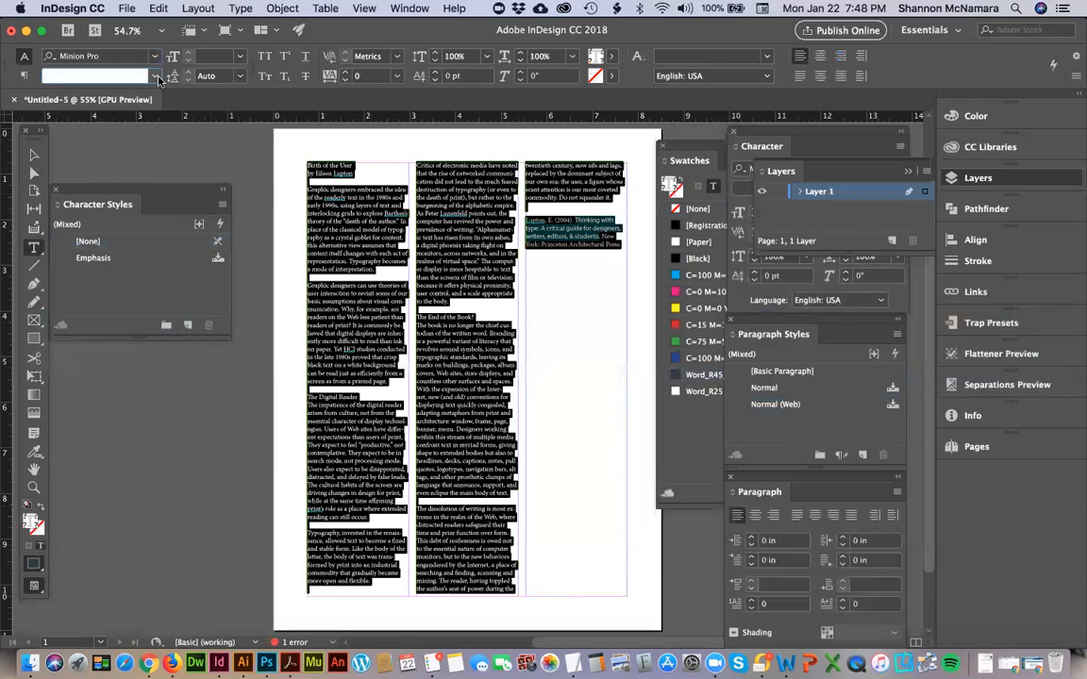
Set the font style of the whole selected article to Regular and place the text cursor in the third-column book citation.
left_click(142, 76)
left_click(82, 93)
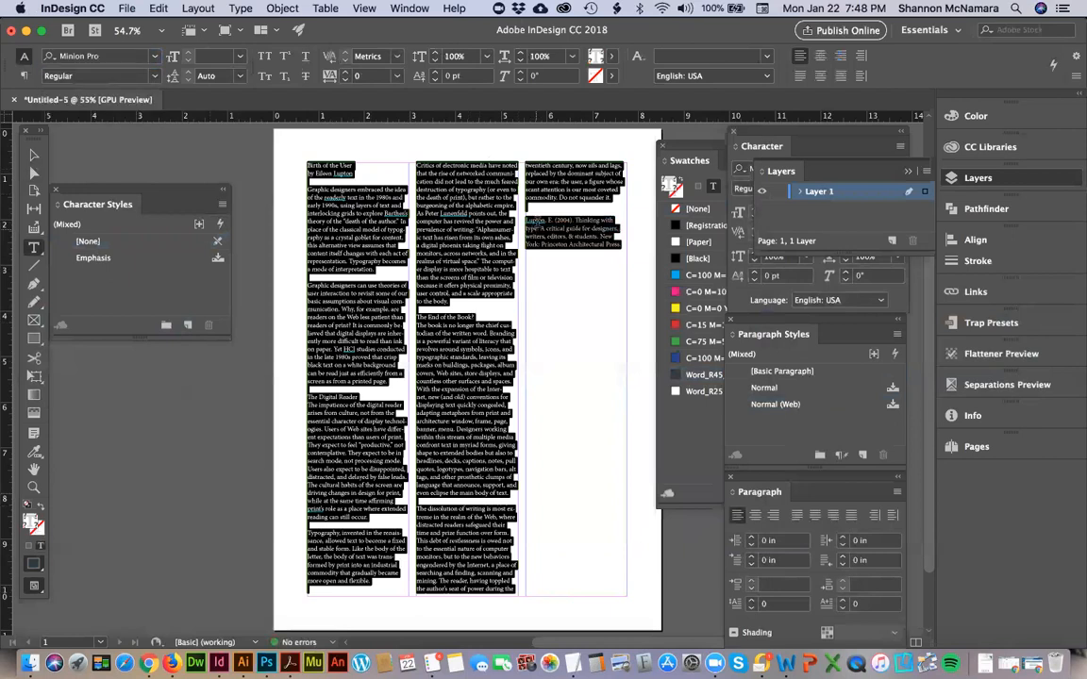
left_click(539, 221)
Switch to Chrome, close the Google search results tab, and review the Week 3 Assessment instructions about references.
key("super+Tab")
key("super+Tab")
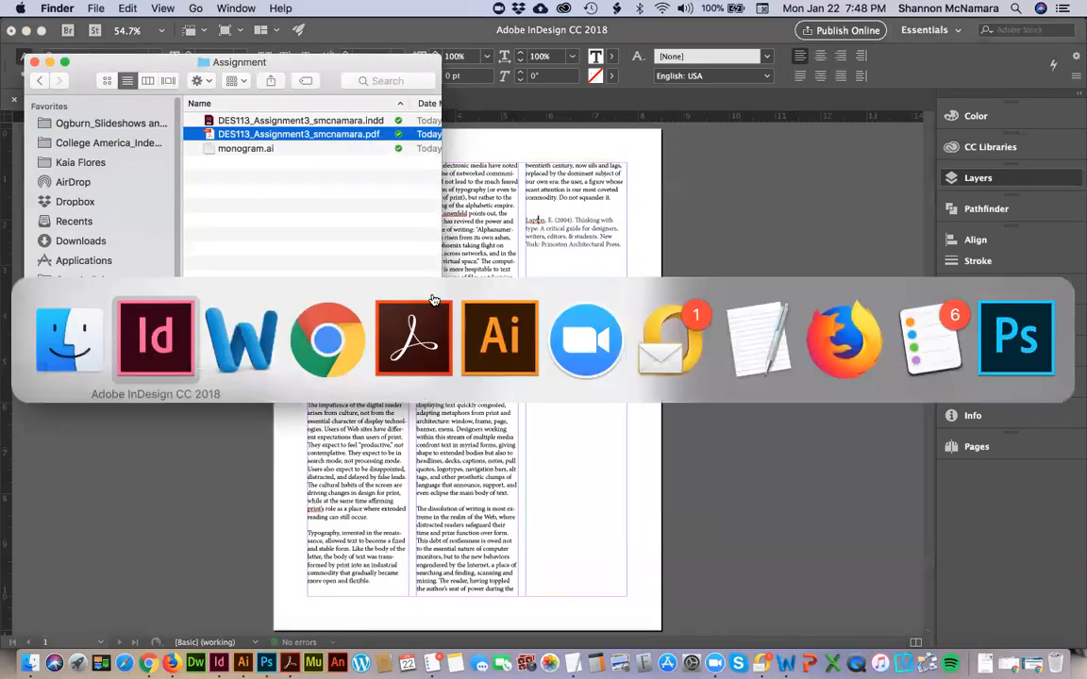
key("super+Tab")
key("super+Tab")
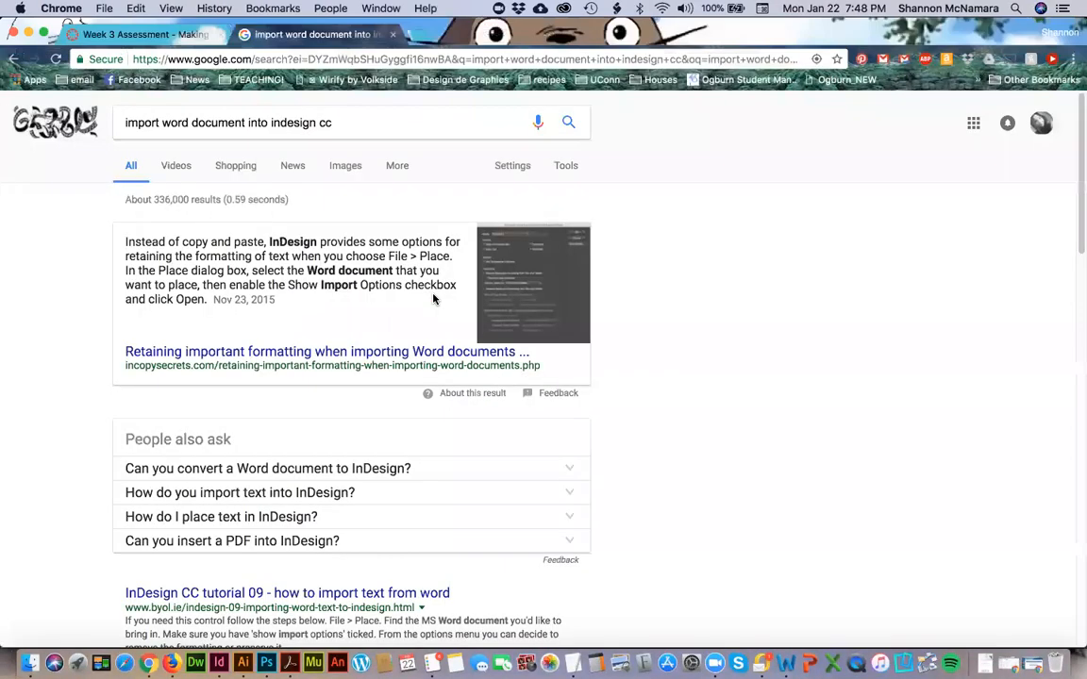
key("super+w")
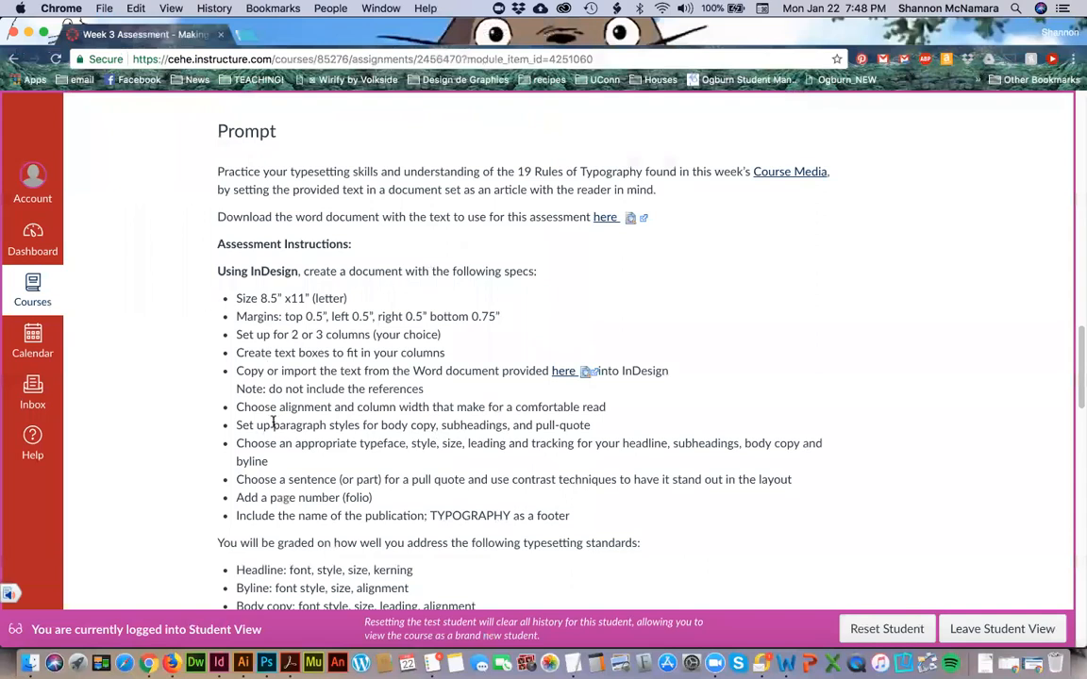
scroll(244, 379, "down", 2)
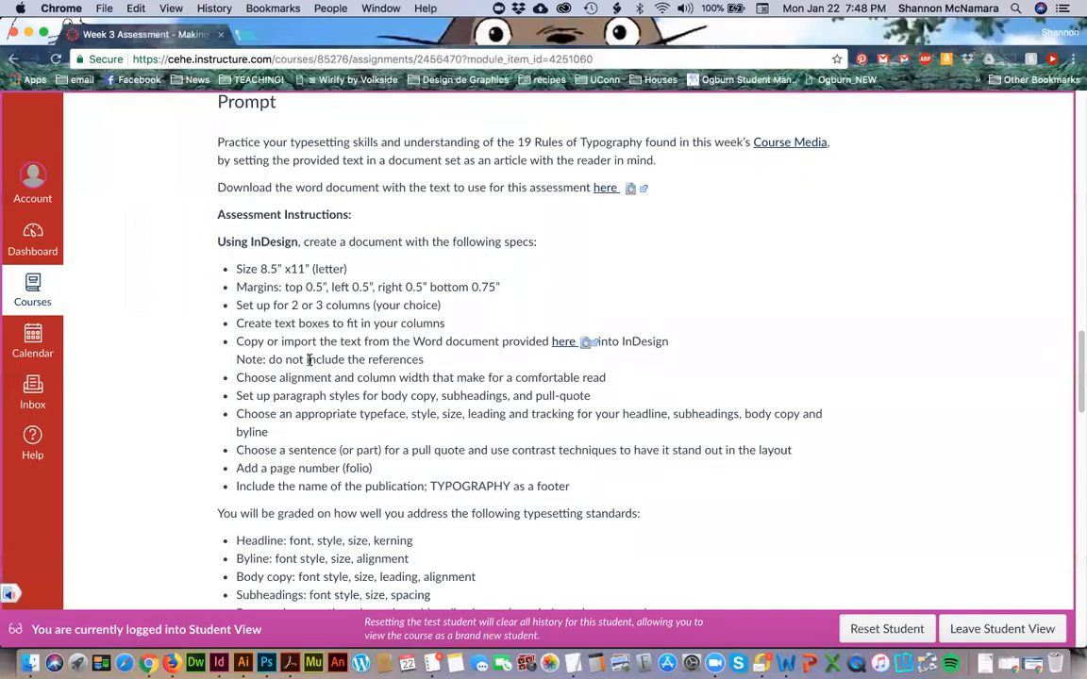
Return to InDesign and delete the book citation at the end of the article in the third column.
key("super+Tab")
key("super+Tab")
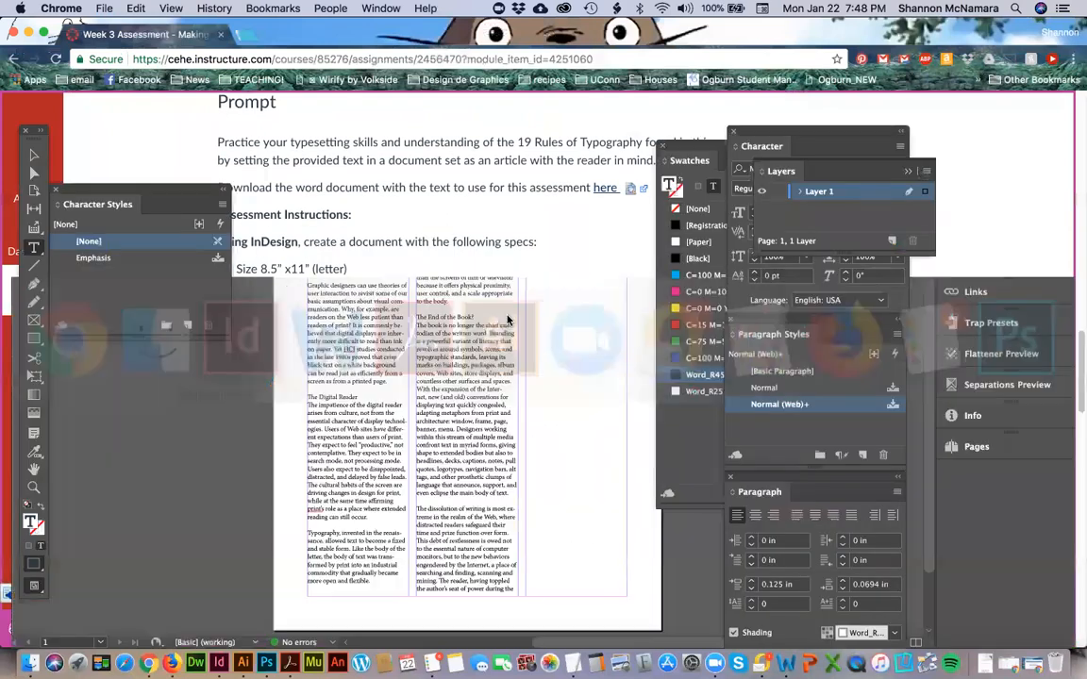
left_click(551, 296)
left_click_drag(527, 211, 628, 250)
key("BackSpace")
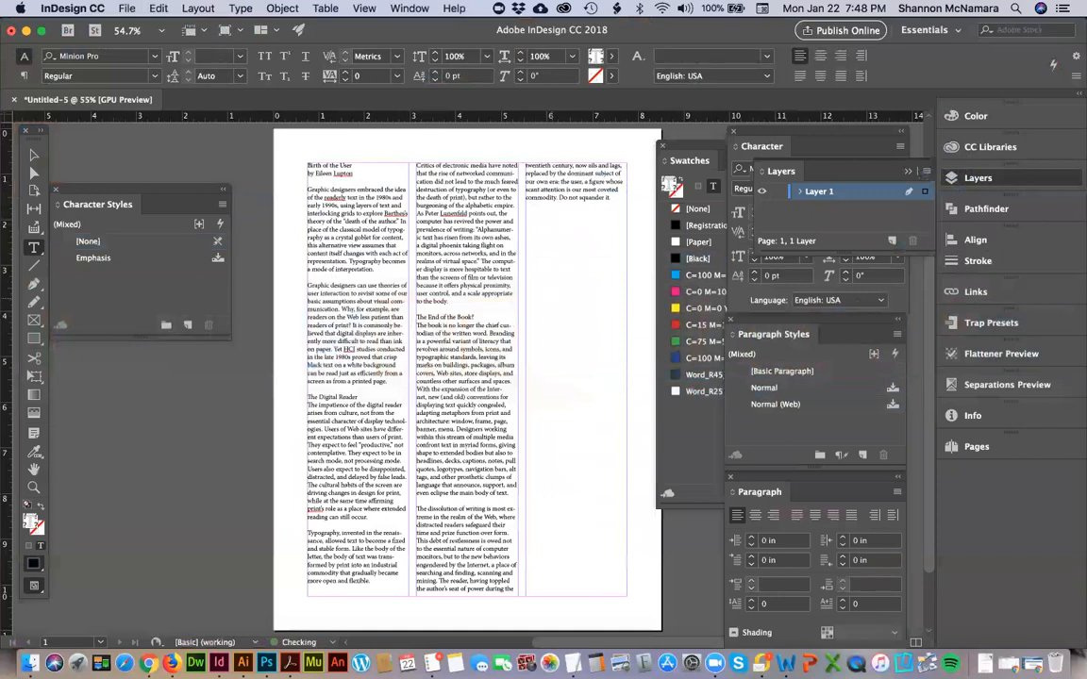
key("Escape")
Compare the article layout with the Week 3 Assessment specs in Chrome, down to the page number requirement.
key("super+Tab")
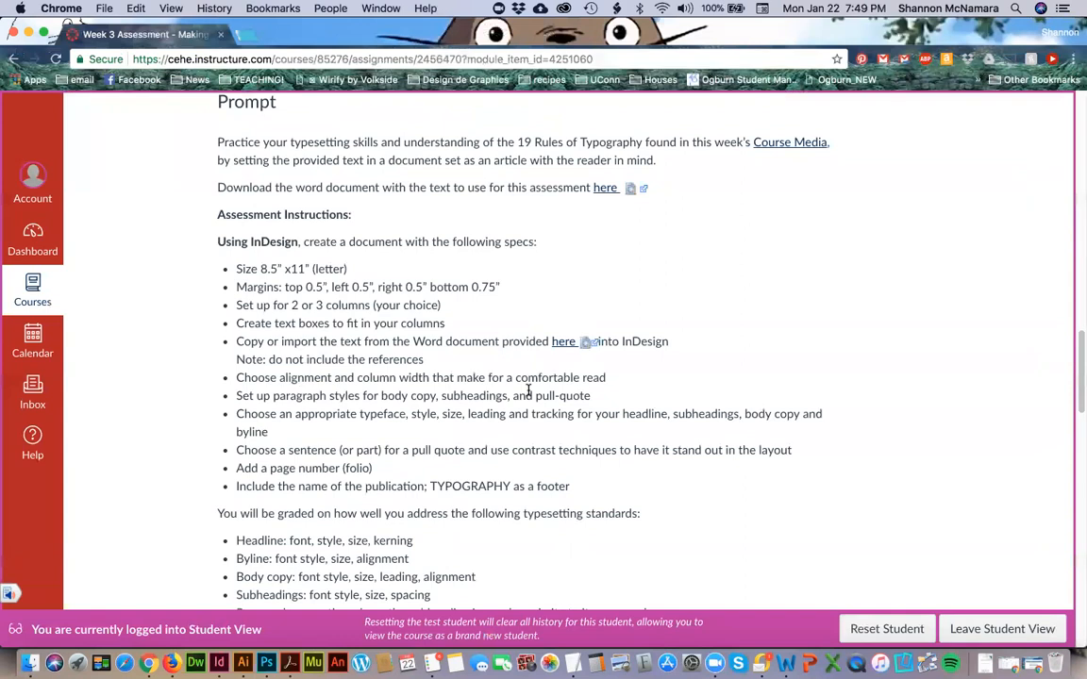
key("super+Tab")
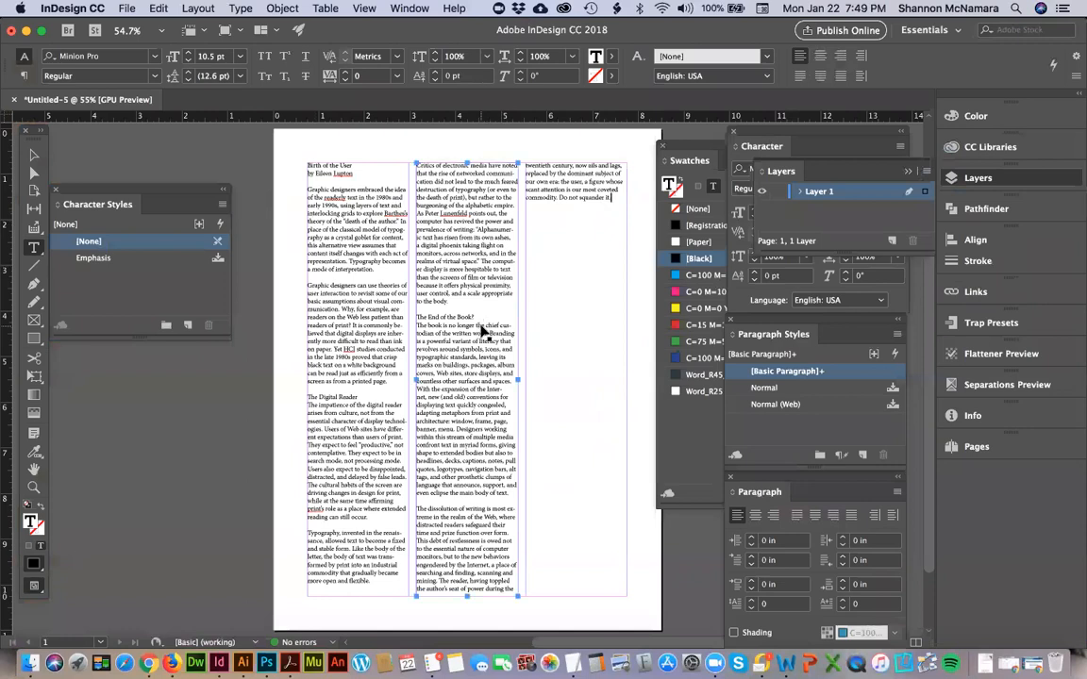
key("super+Tab")
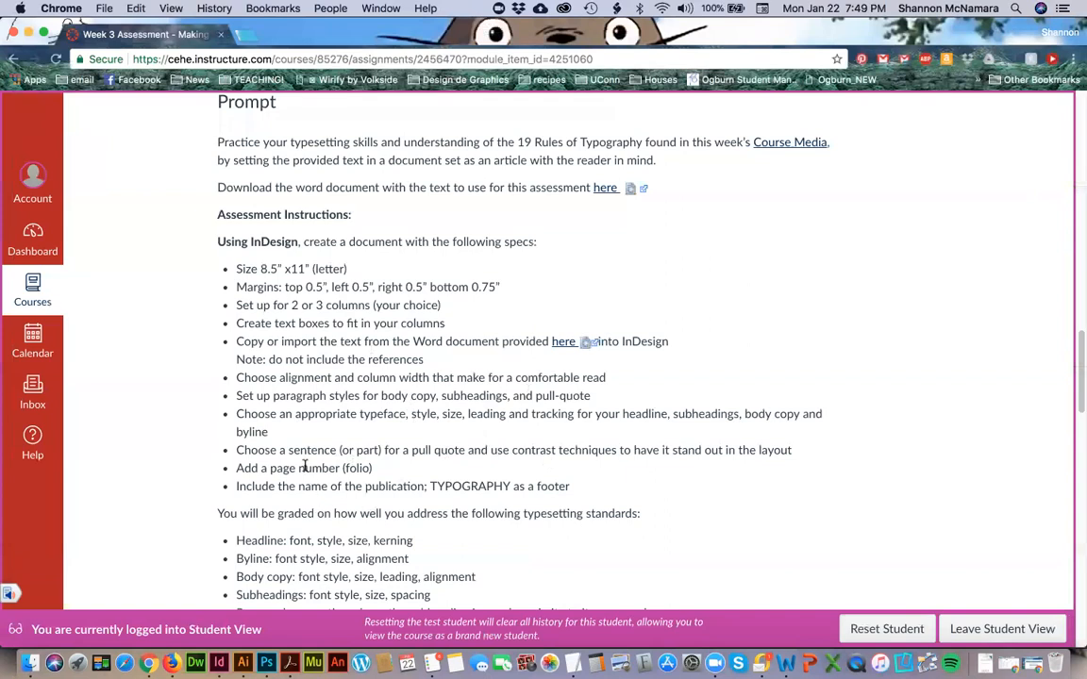
Return to InDesign, collapse the Layers panel, and open the left page of the A-Master spread for editing.
key("super+Tab")
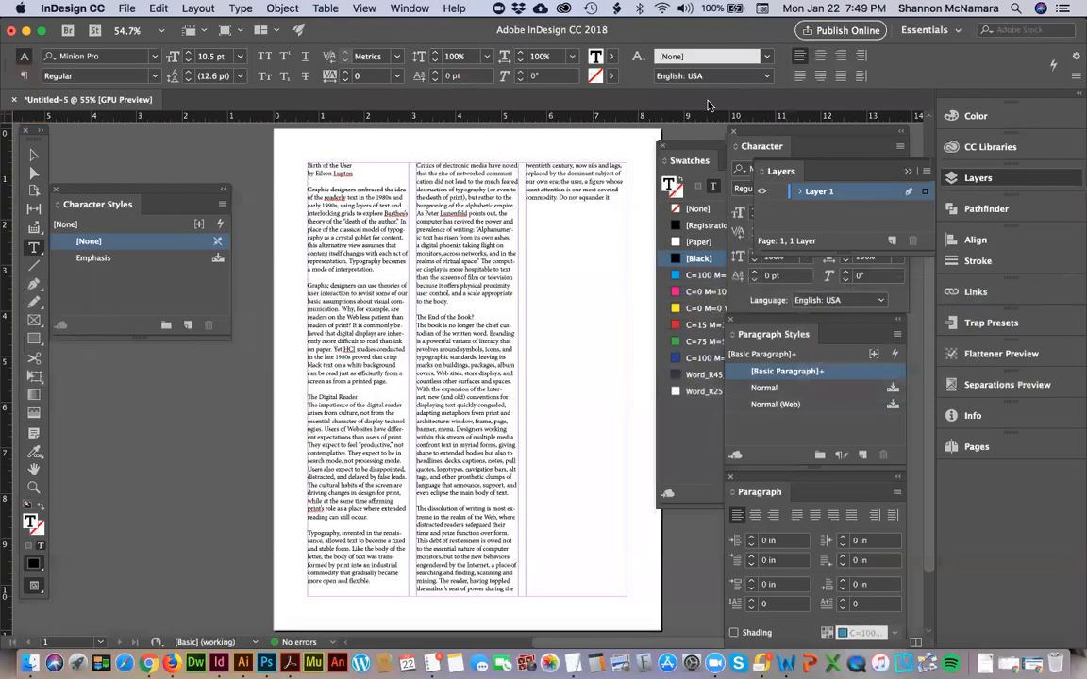
left_click(909, 173)
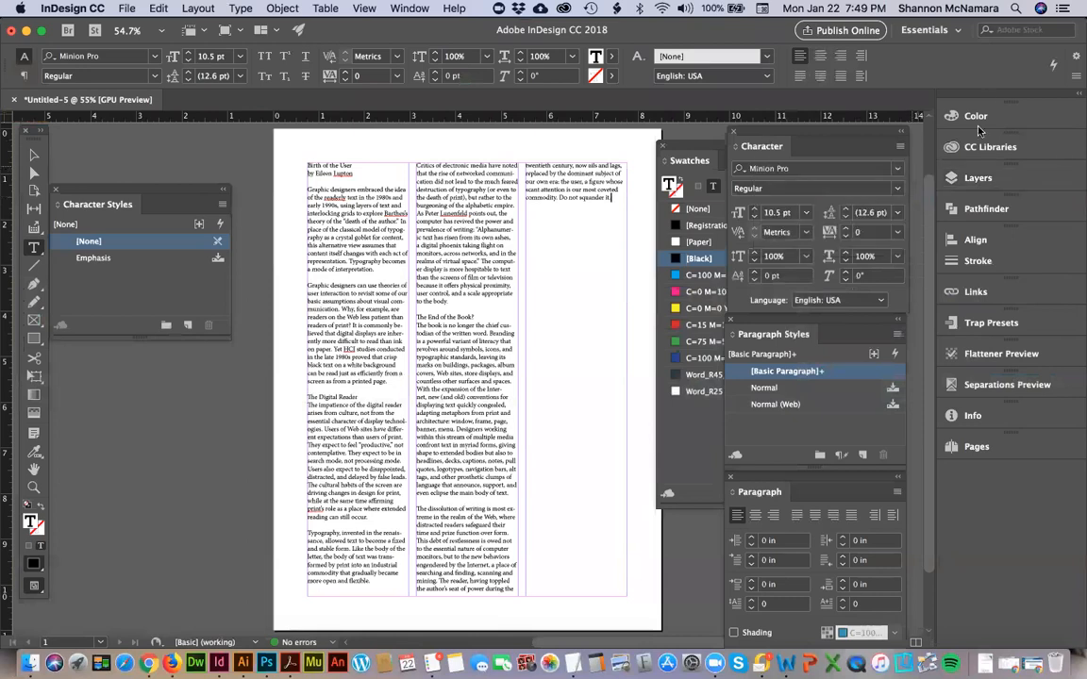
left_click(976, 446)
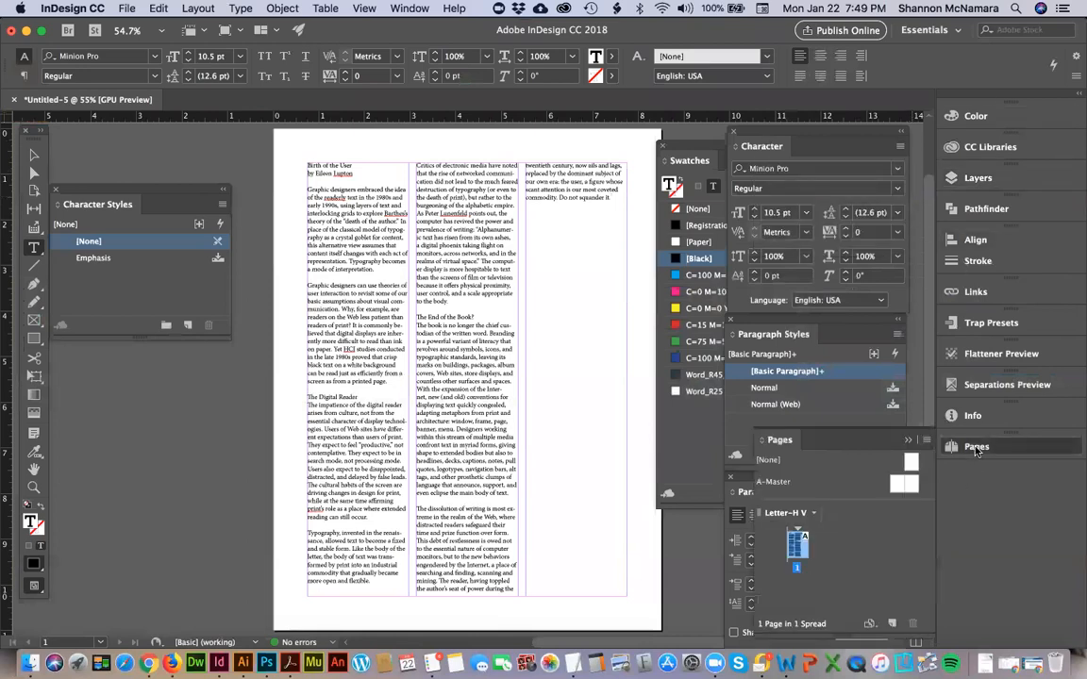
double_click(896, 485)
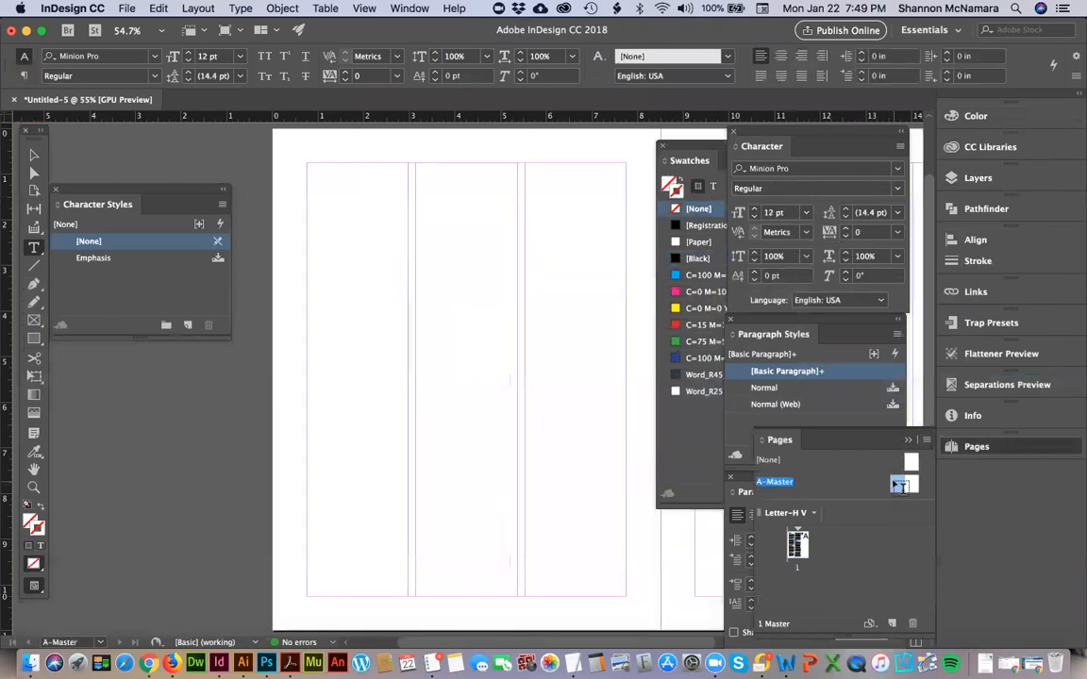
left_click(34, 155)
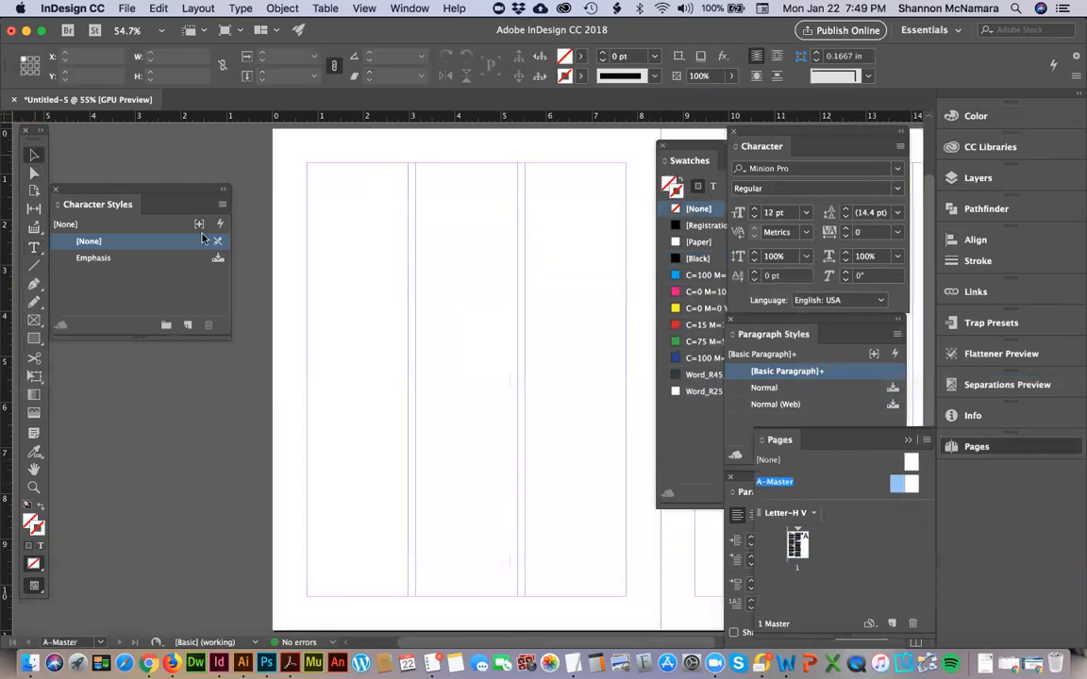
Insert a Current Page Number marker in a new frame about 0.375 by 0.39 in below the left master's first column, and check page 1.
left_click_drag(579, 513, 536, 466)
key("t")
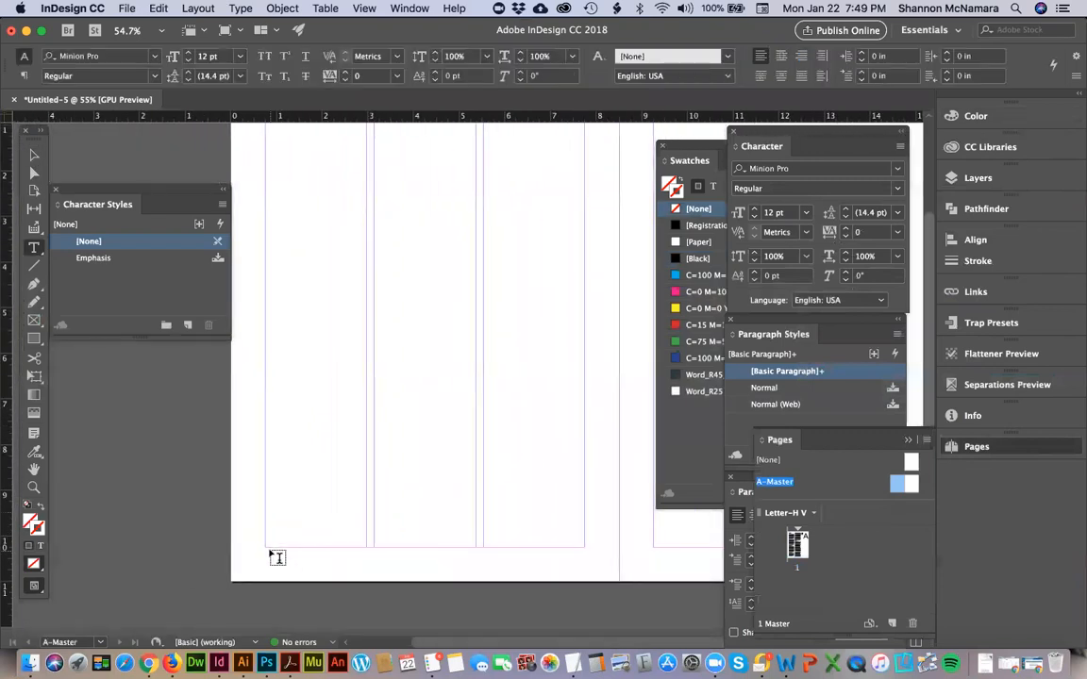
left_click_drag(271, 553, 281, 563)
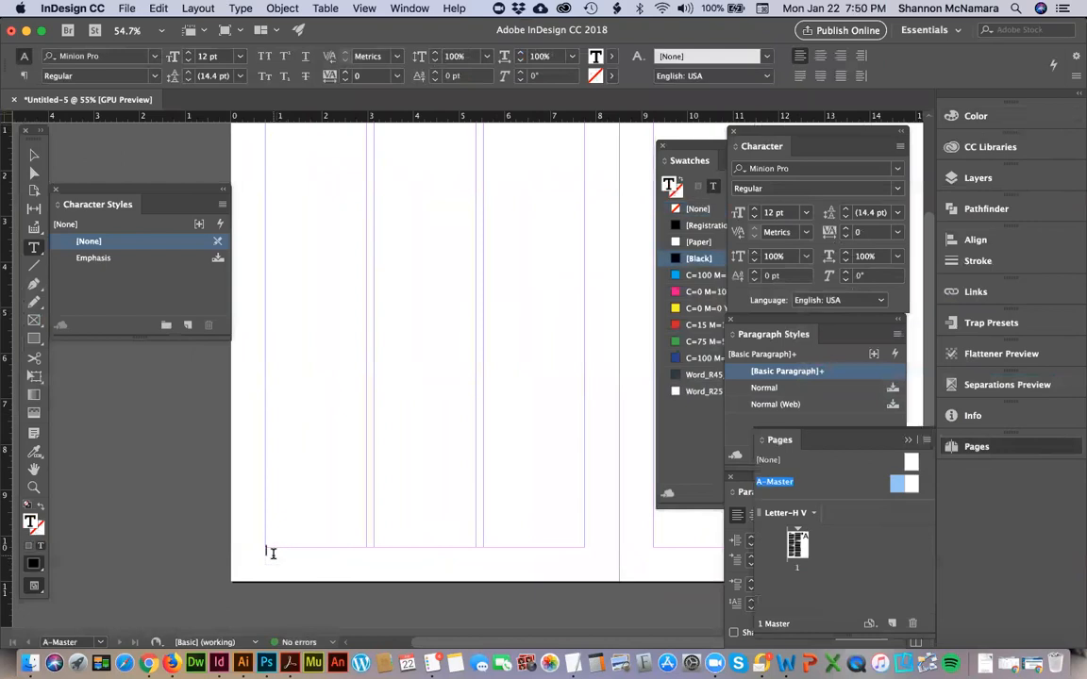
right_click(274, 558)
mouse_move(274, 560)
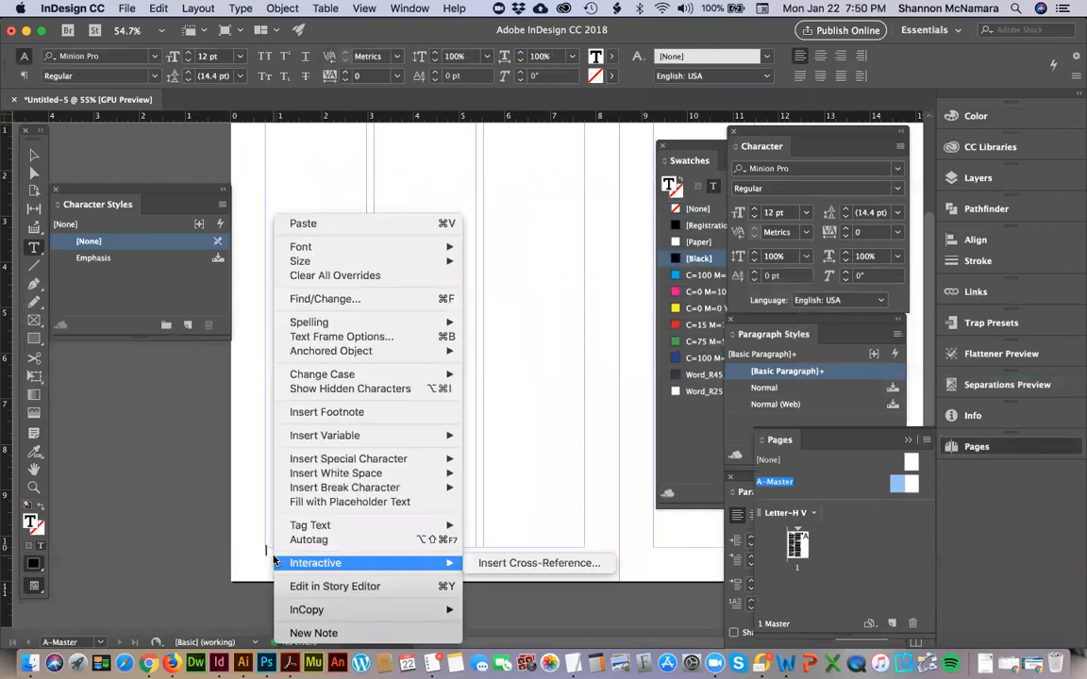
mouse_move(353, 458)
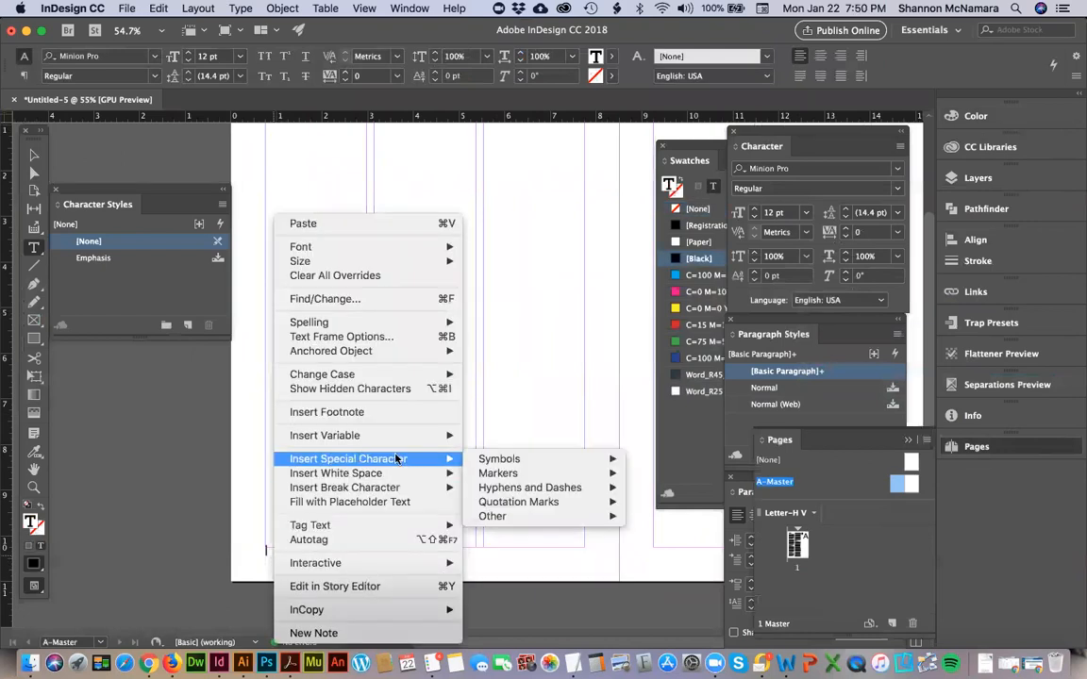
mouse_move(510, 461)
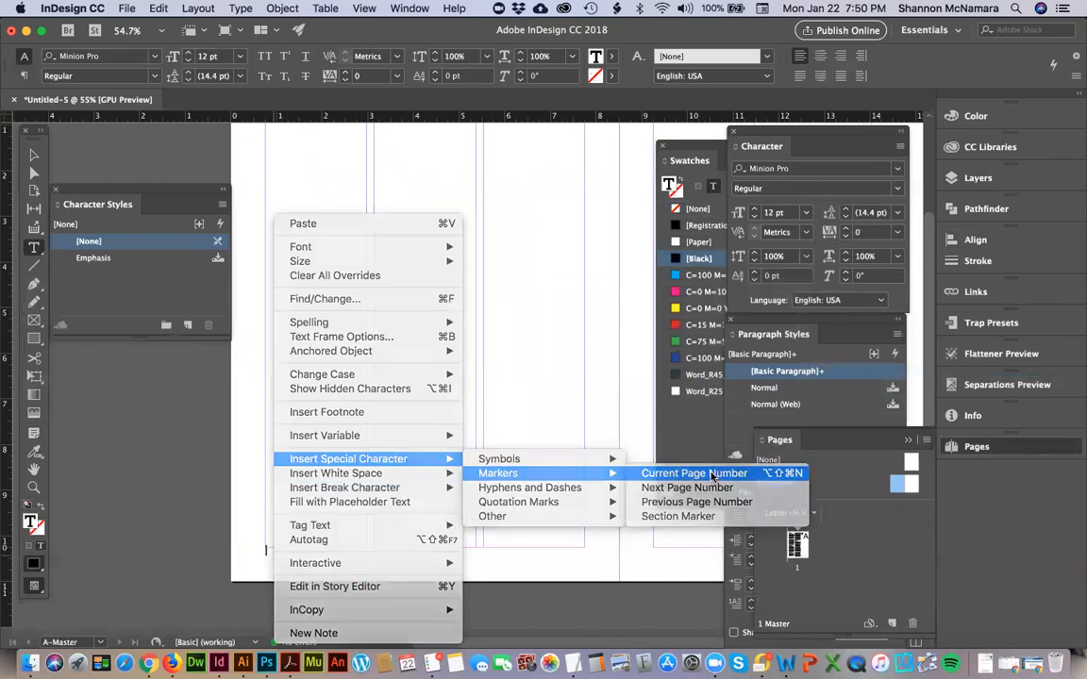
left_click(712, 473)
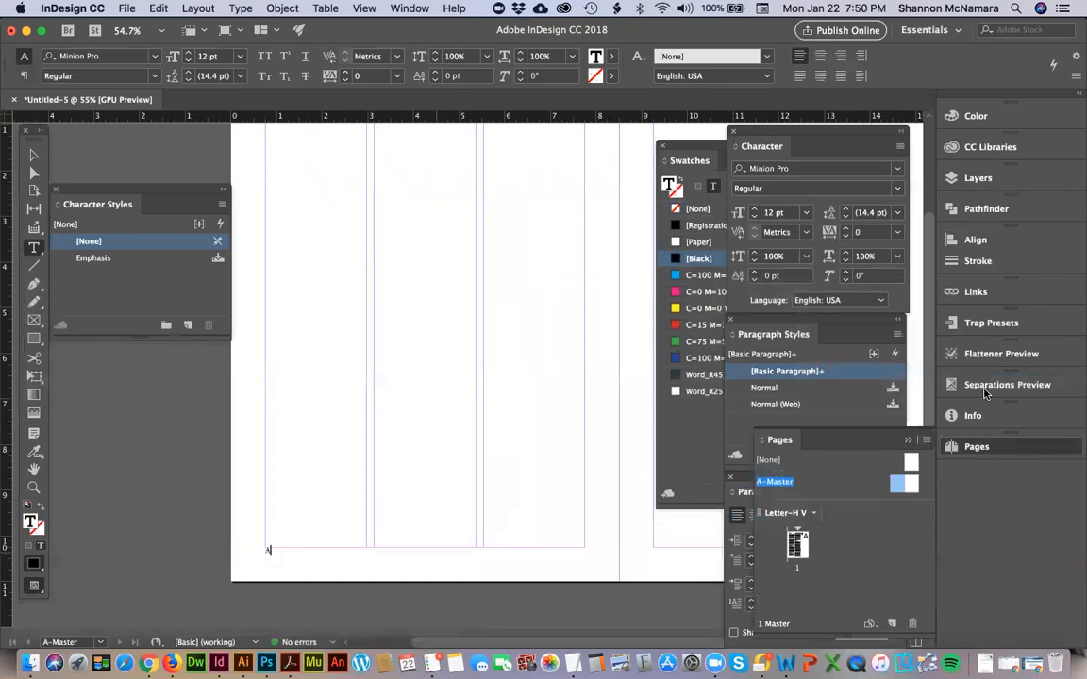
double_click(797, 545)
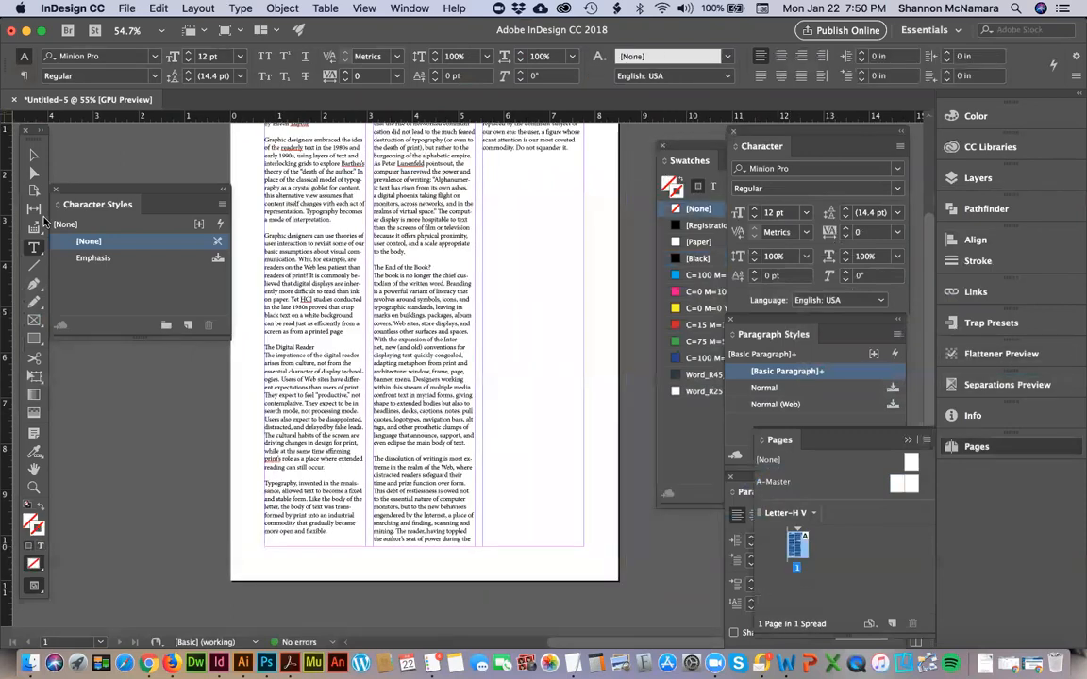
Move the page-number frame to the right A-Master page below its first column, at X 9.25 in and Y 10.25 in, and view page 1.
double_click(904, 485)
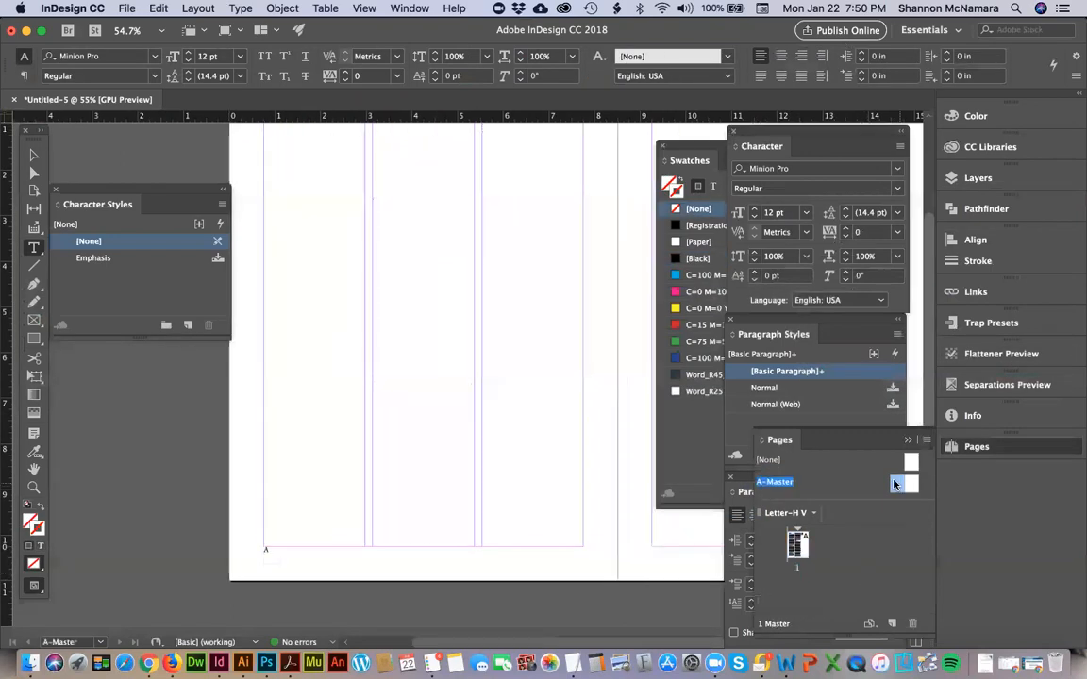
left_click(34, 153)
left_click_drag(560, 514, 342, 478)
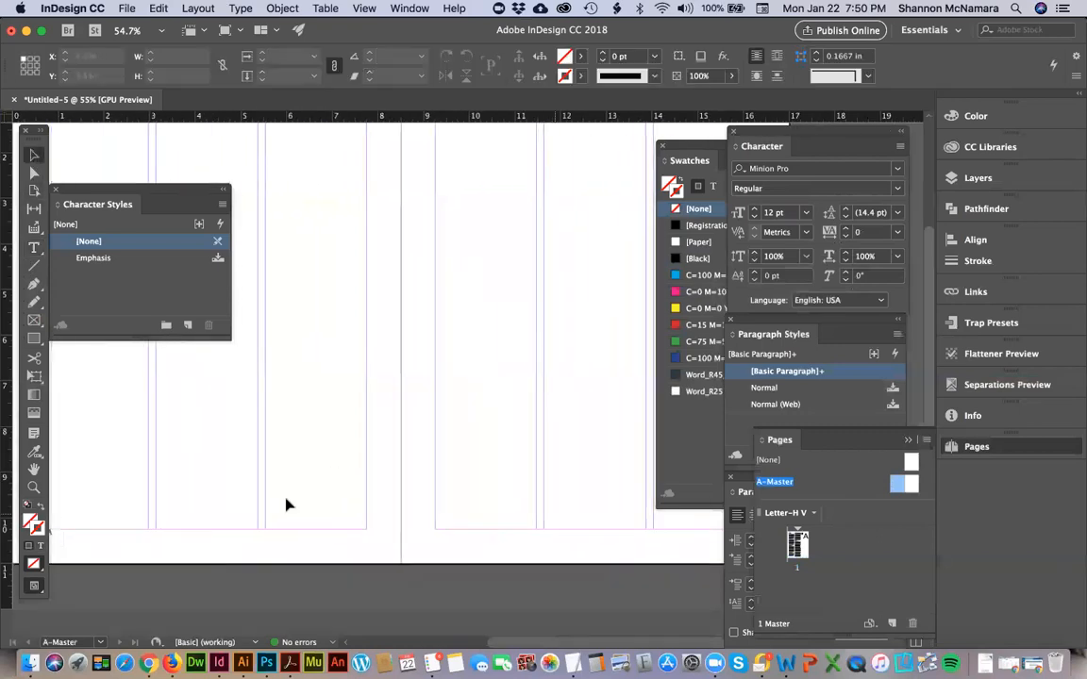
left_click_drag(82, 545, 468, 544)
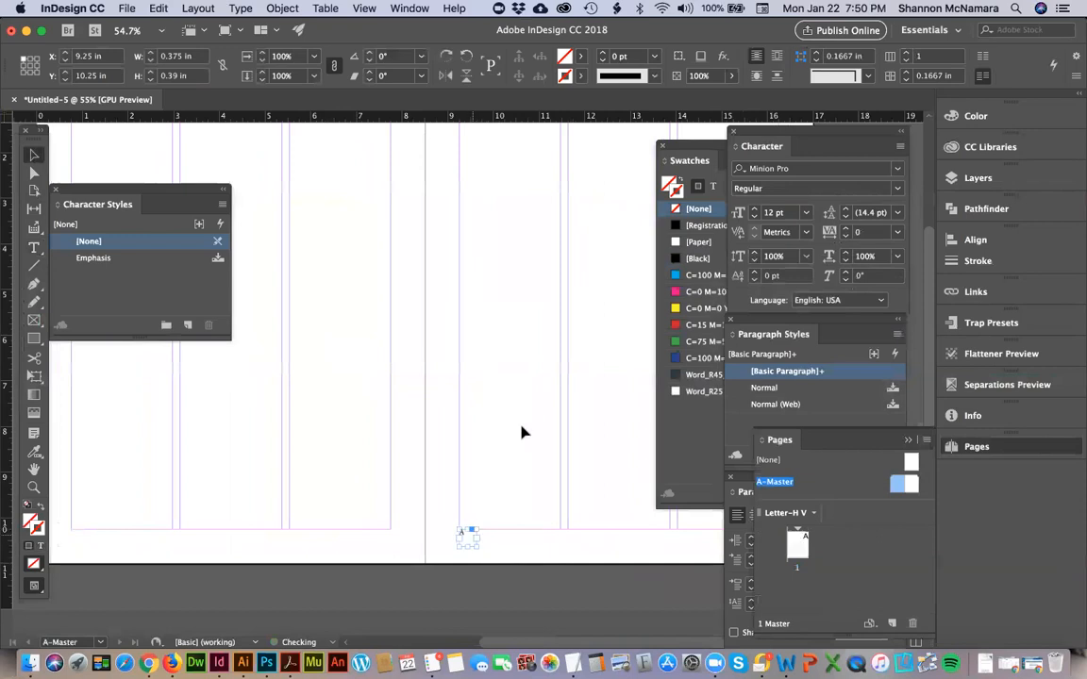
double_click(795, 545)
scroll(352, 590, "right", 5)
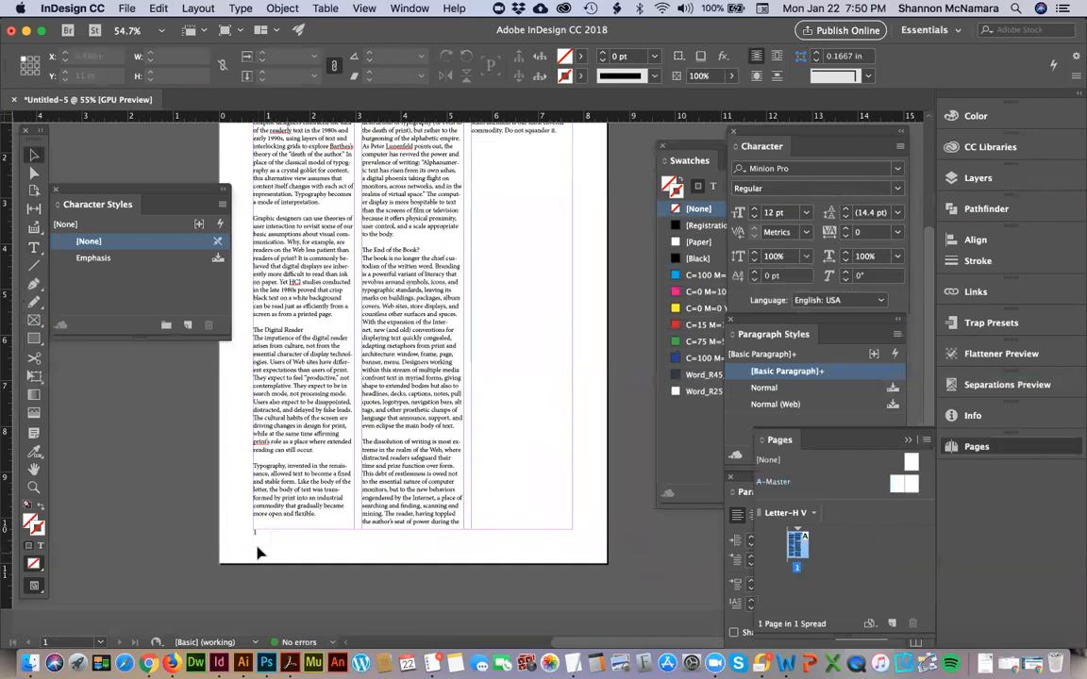
Check the footer requirement on the assessment page in Chrome, and return to InDesign to open the right A-Master page.
key("super+Tab")
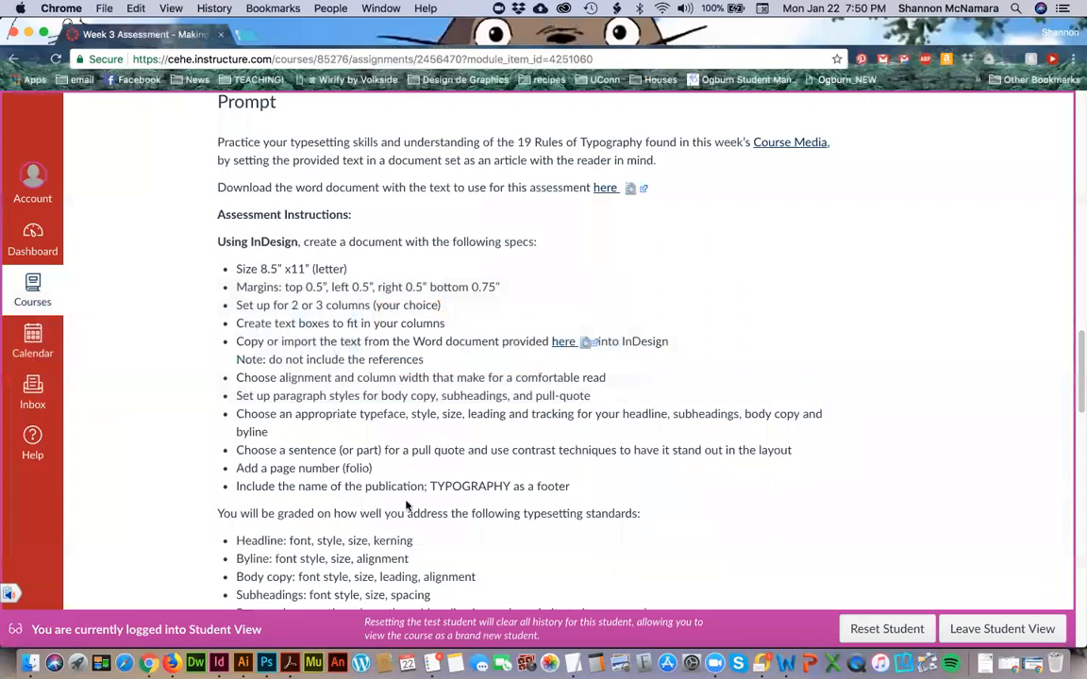
key("super+Tab")
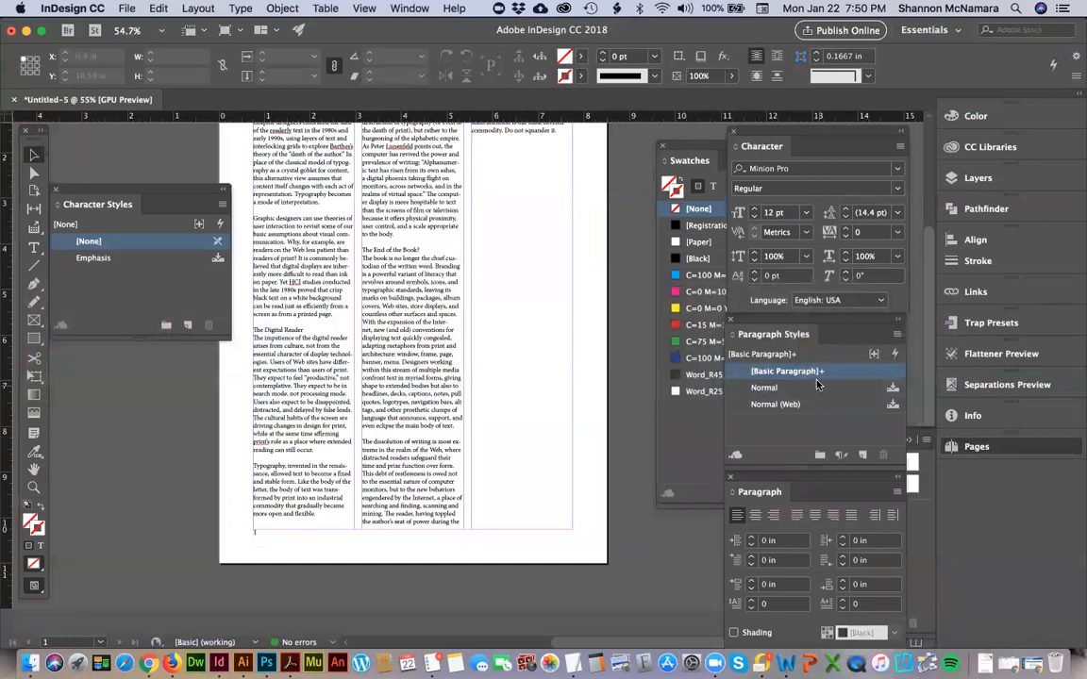
left_click(912, 483)
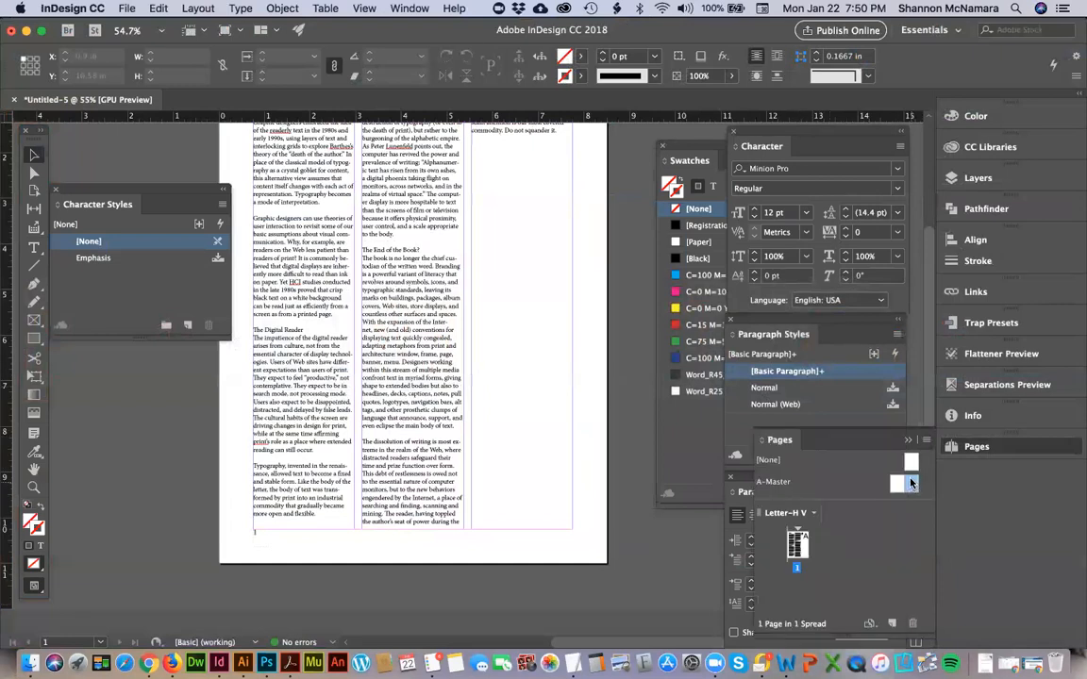
double_click(912, 483)
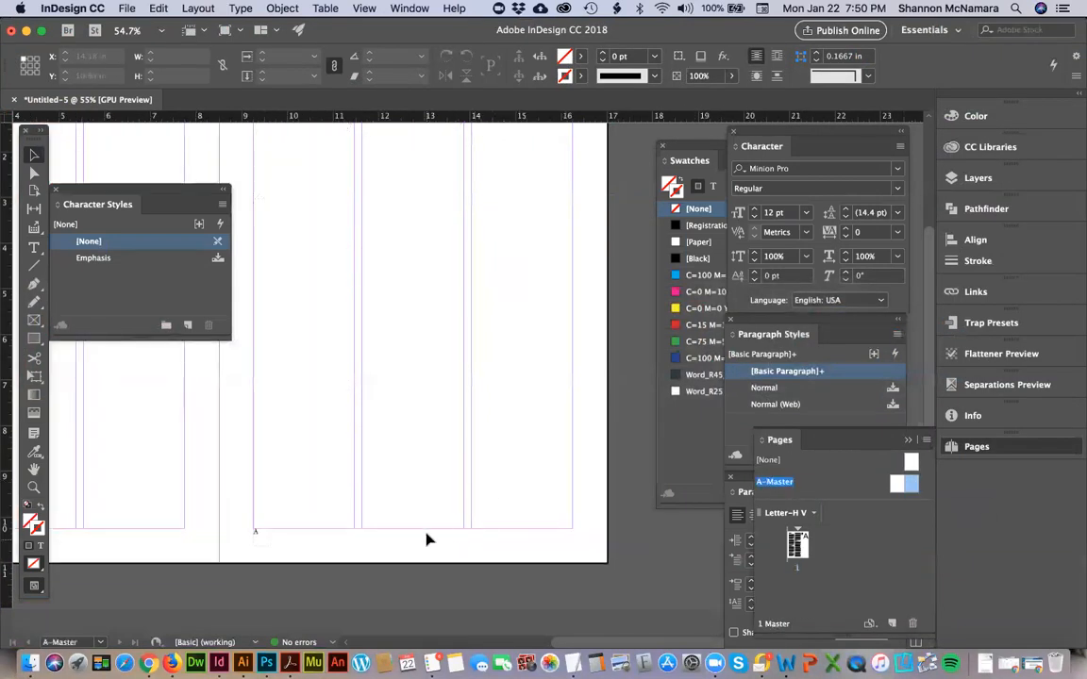
Add a right-aligned TYPOGRAPHY footer in a frame about 2.22 by 0.31 in below the right master's third column, and go to page 1.
key("t")
left_click_drag(492, 534, 571, 545)
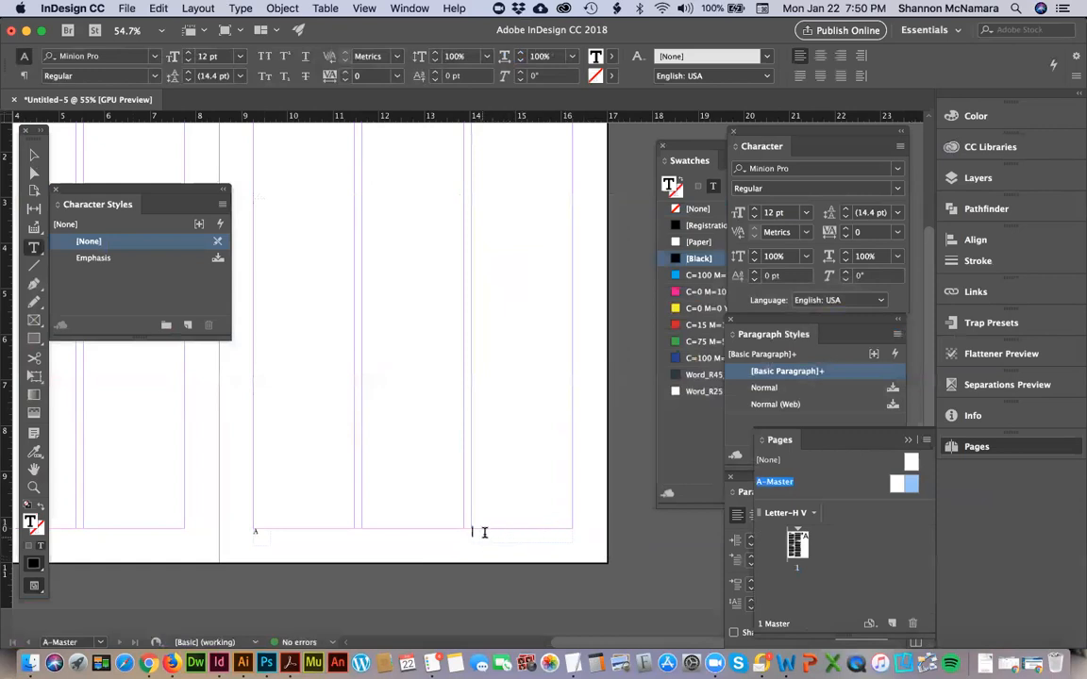
key("Escape")
key("super+shift+r")
type("TYPOGRAPHY")
key("Escape")
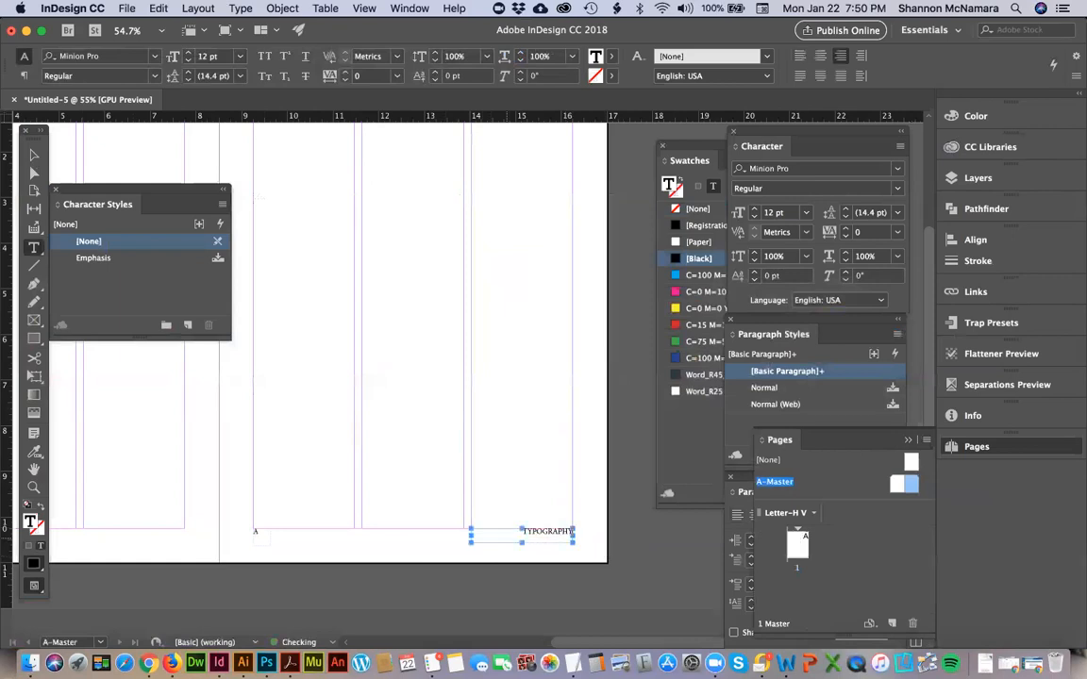
left_click(34, 154)
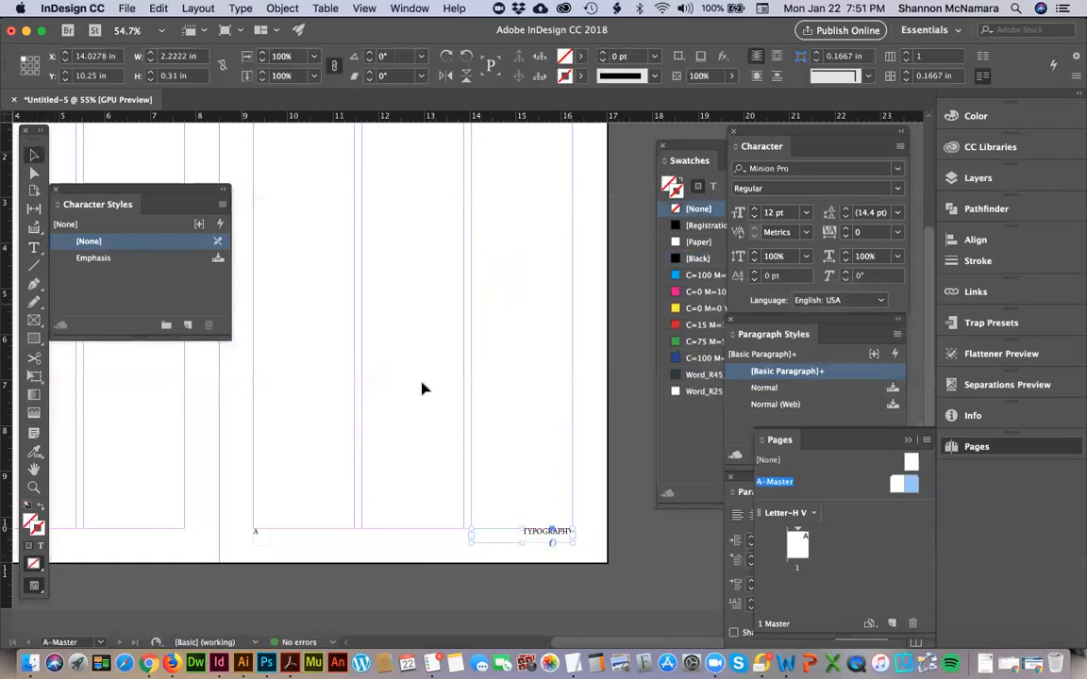
left_click(421, 388)
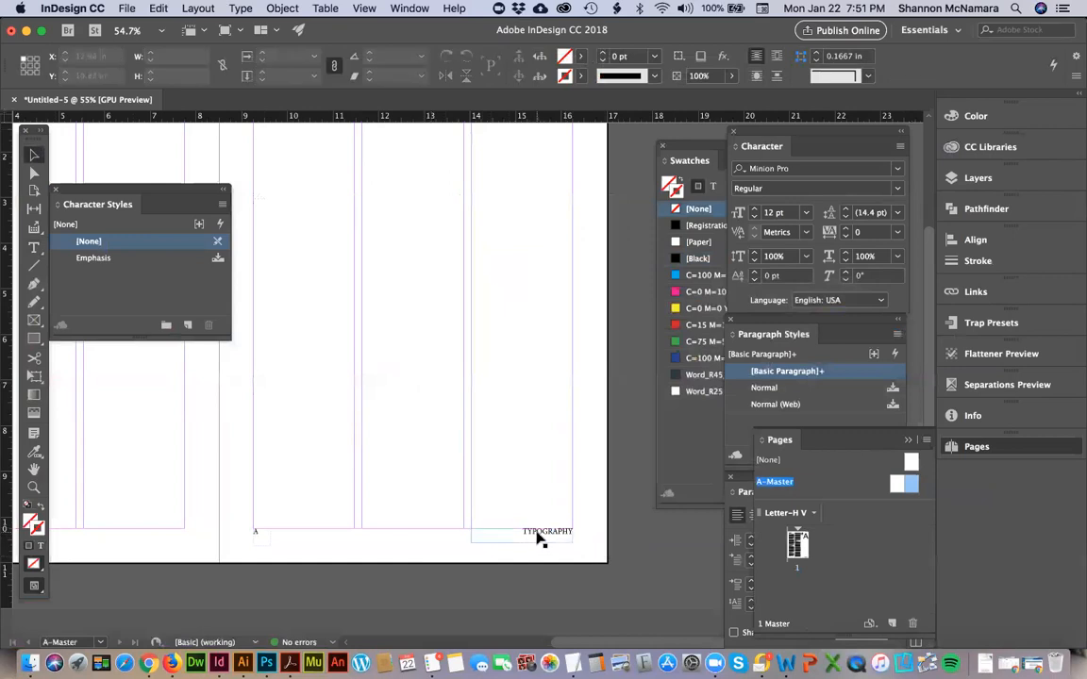
double_click(797, 545)
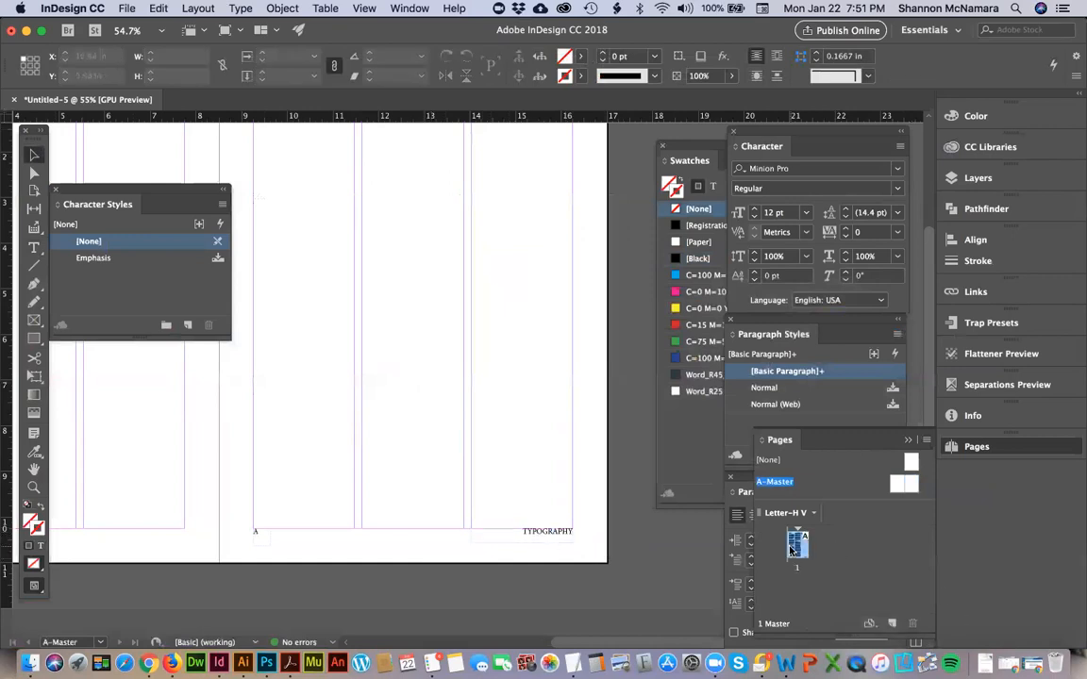
Check the folio and footer on page 1, and review the typesetting grading standards on the assessment page in Chrome.
left_click(387, 415)
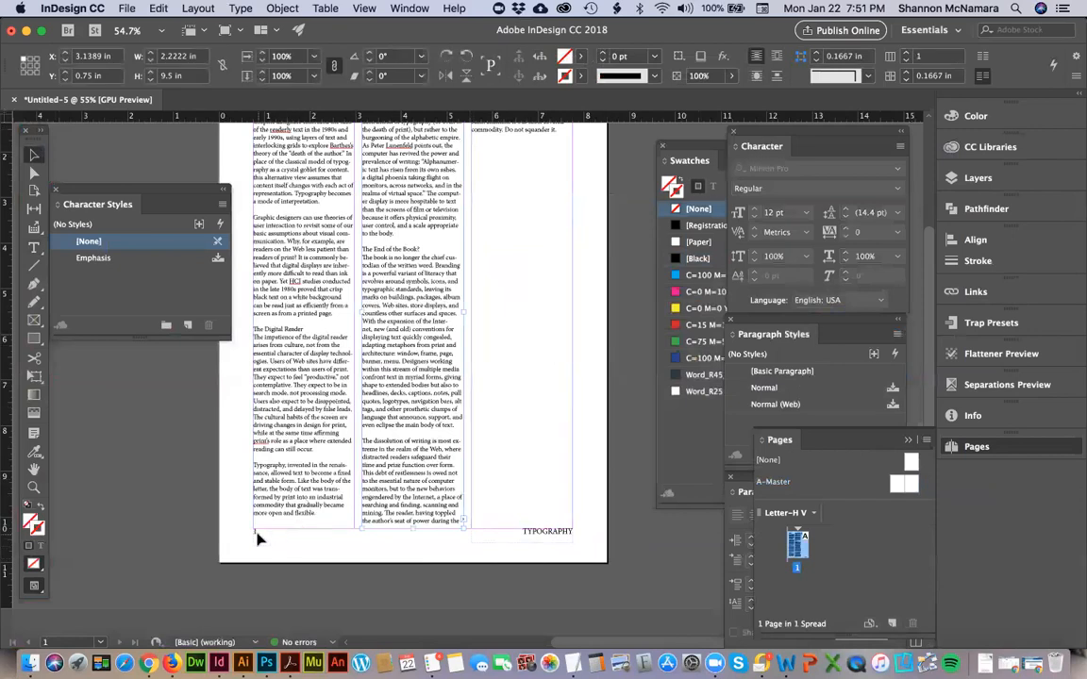
key("super+Tab")
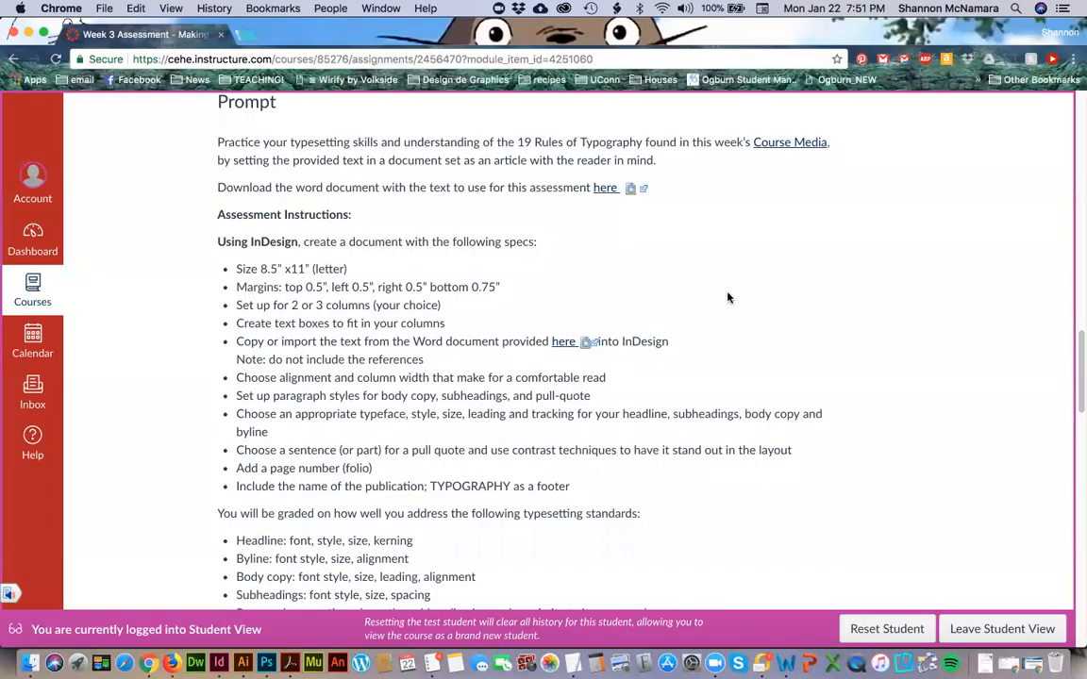
scroll(350, 506, "down", 2)
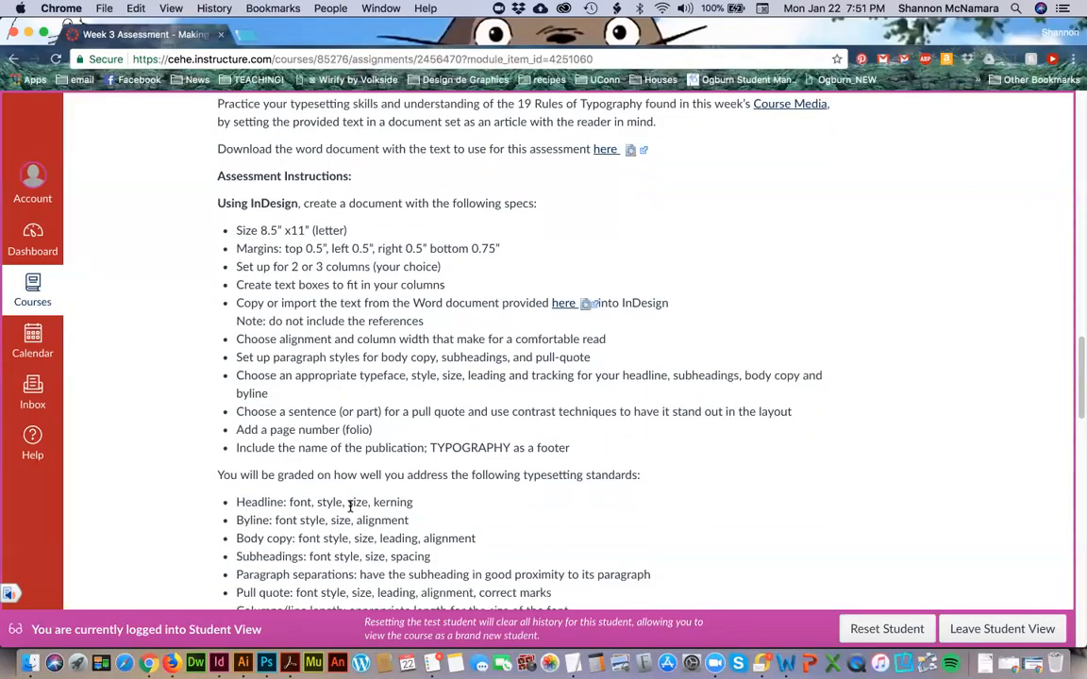
scroll(297, 474, "down", 1)
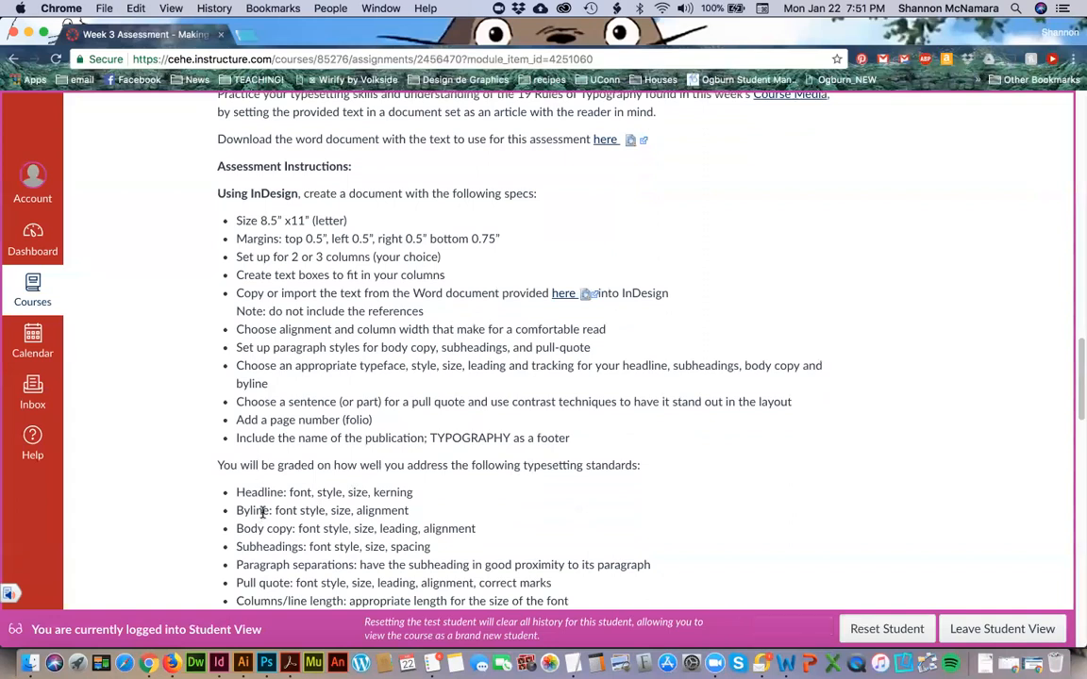
scroll(262, 528, "down", 1)
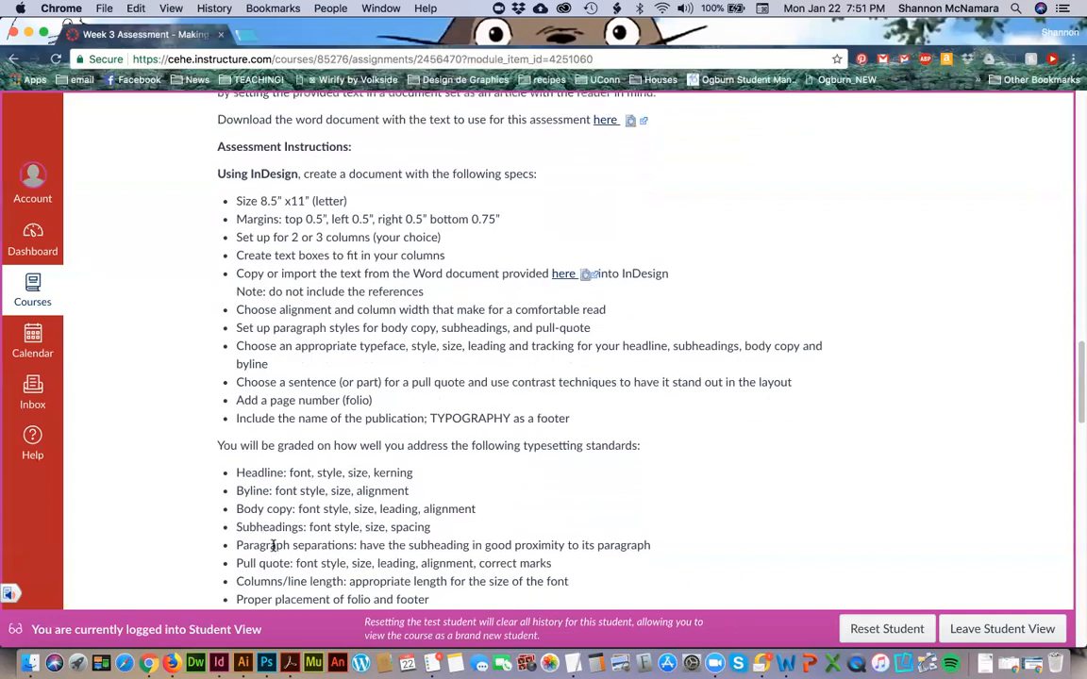
scroll(273, 545, "down", 1)
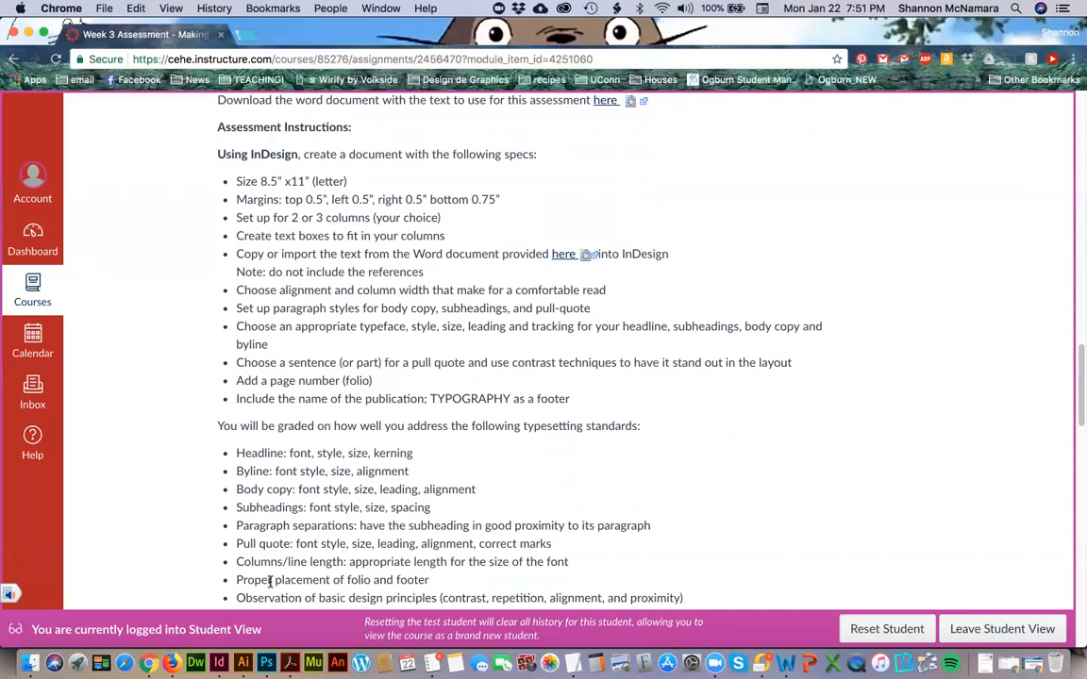
scroll(271, 582, "down", 1)
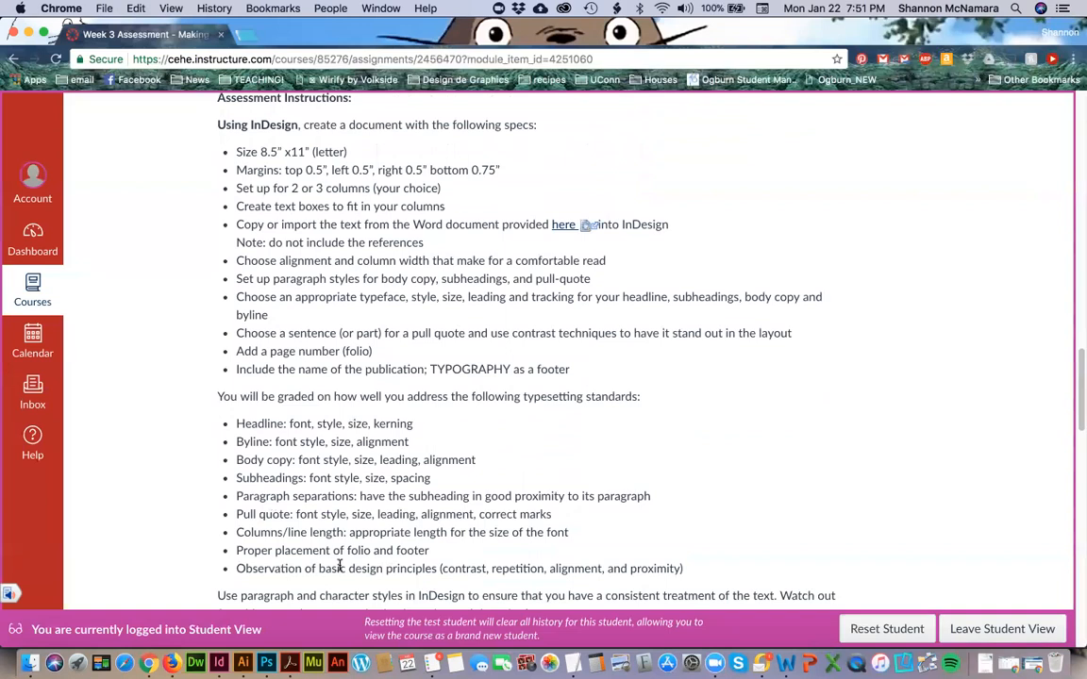
scroll(305, 509, "down", 1)
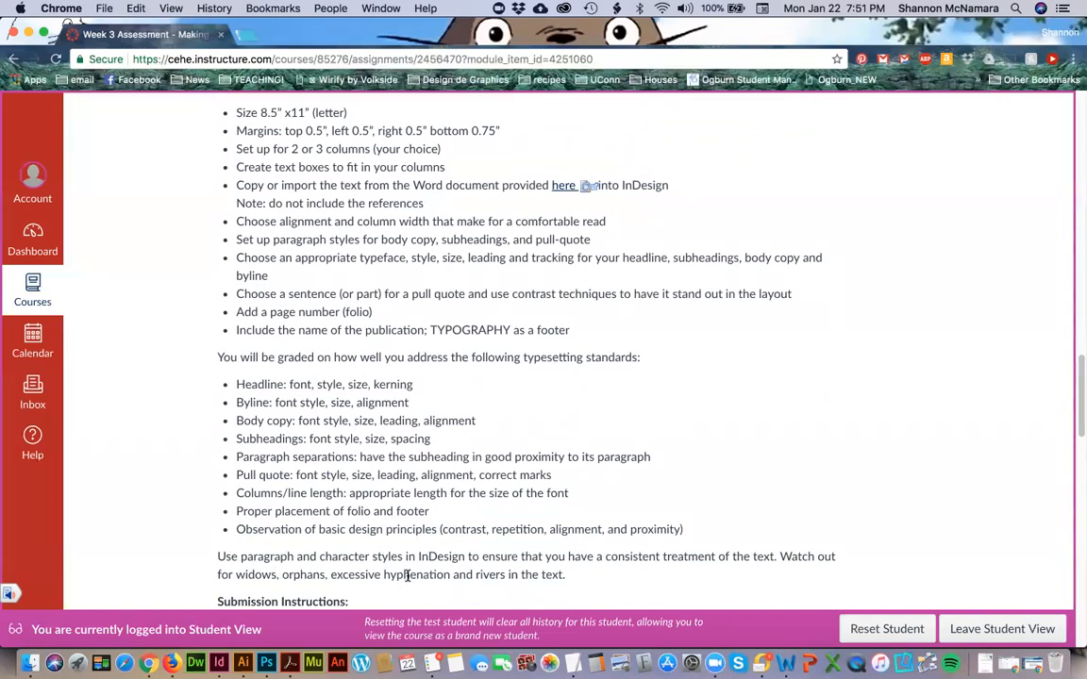
Switch to Word and look through DES113 Assessment 3_text.docx from the headline and byline to the closing reference.
left_click(786, 663)
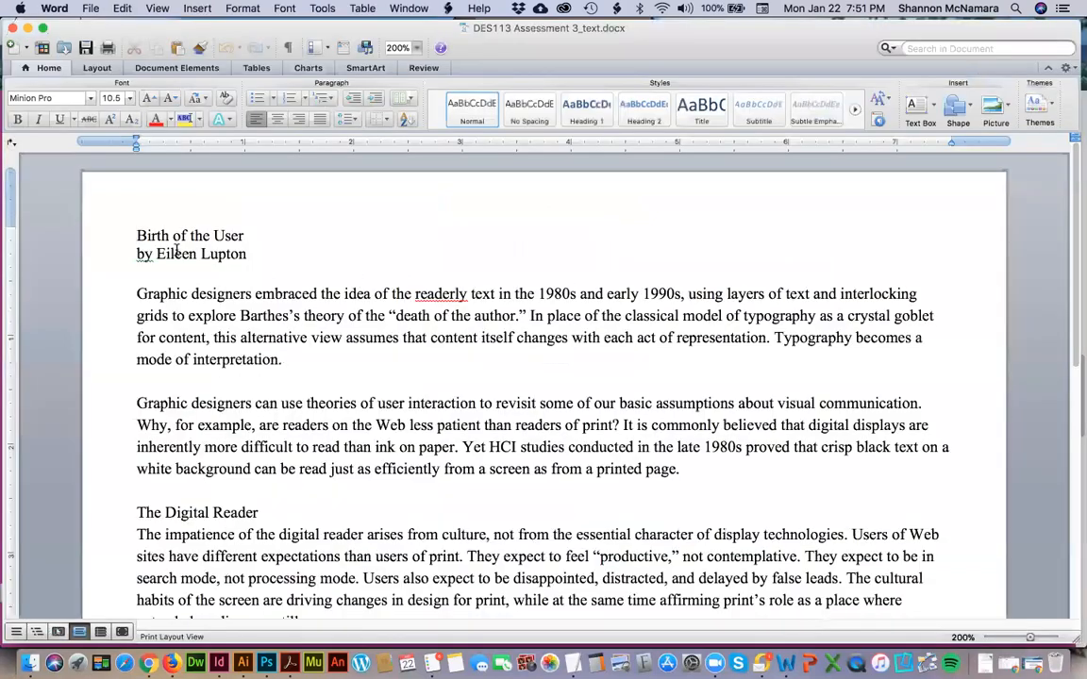
scroll(176, 250, "down", 2)
scroll(177, 250, "down", 1)
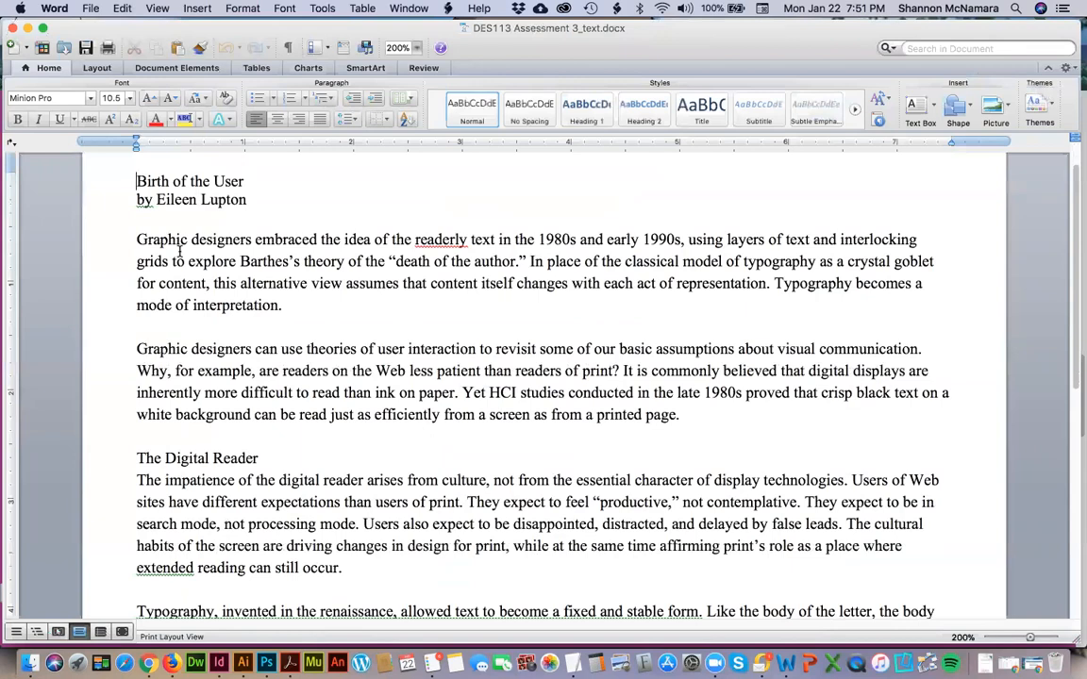
scroll(179, 248, "down", 13)
scroll(179, 250, "down", 20)
scroll(180, 252, "up", 20)
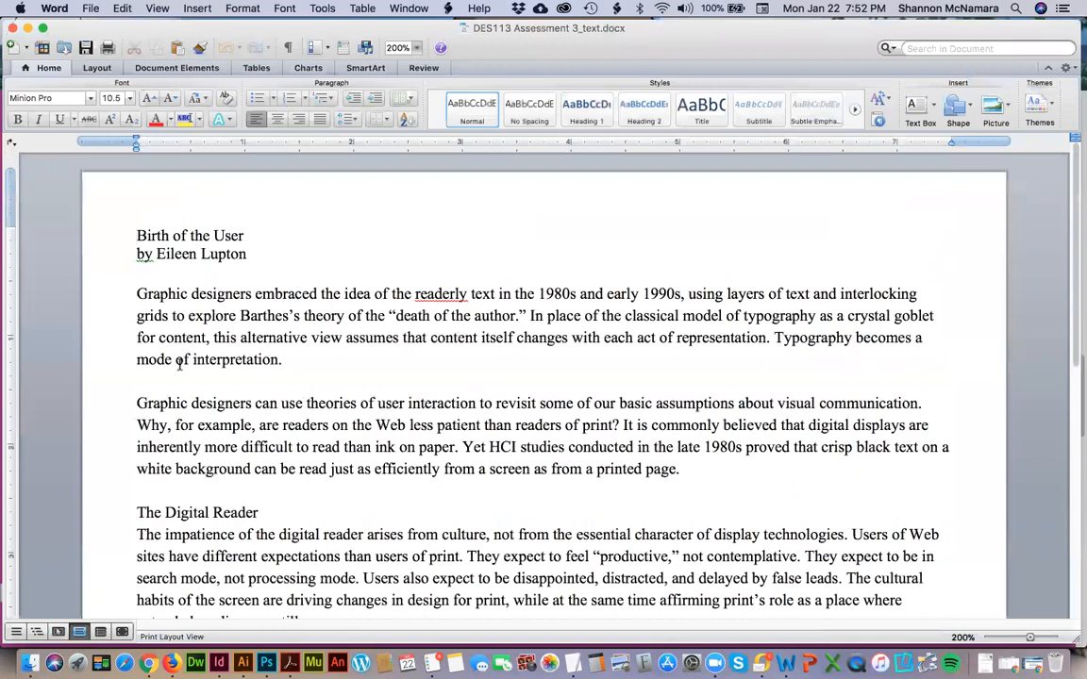
scroll(155, 311, "down", 15)
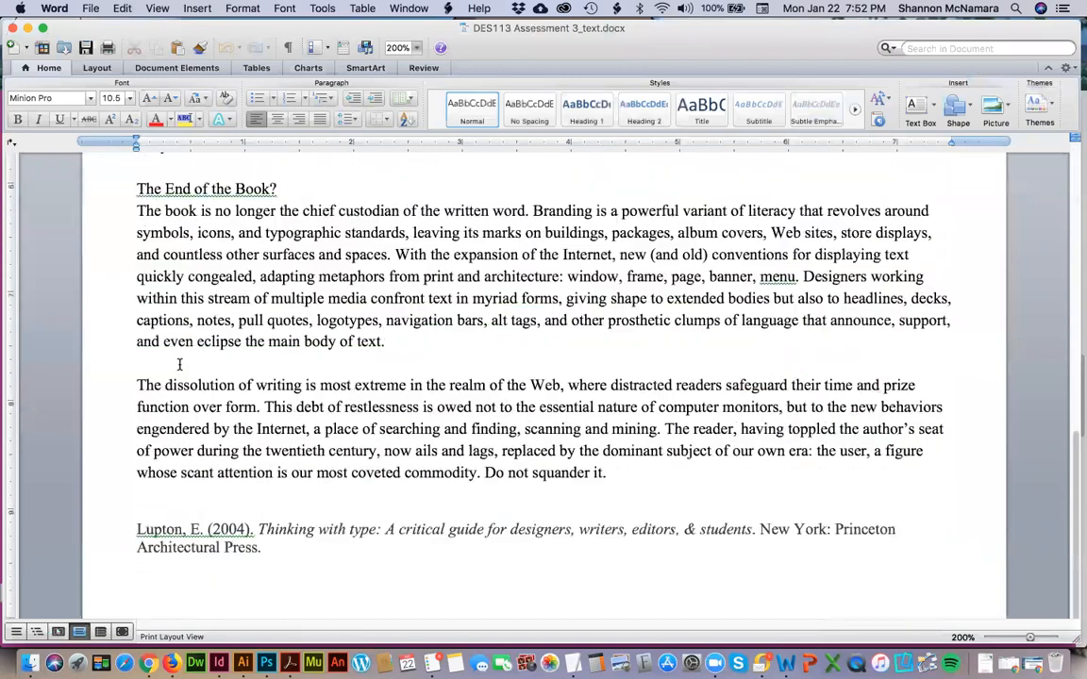
scroll(180, 364, "up", 15)
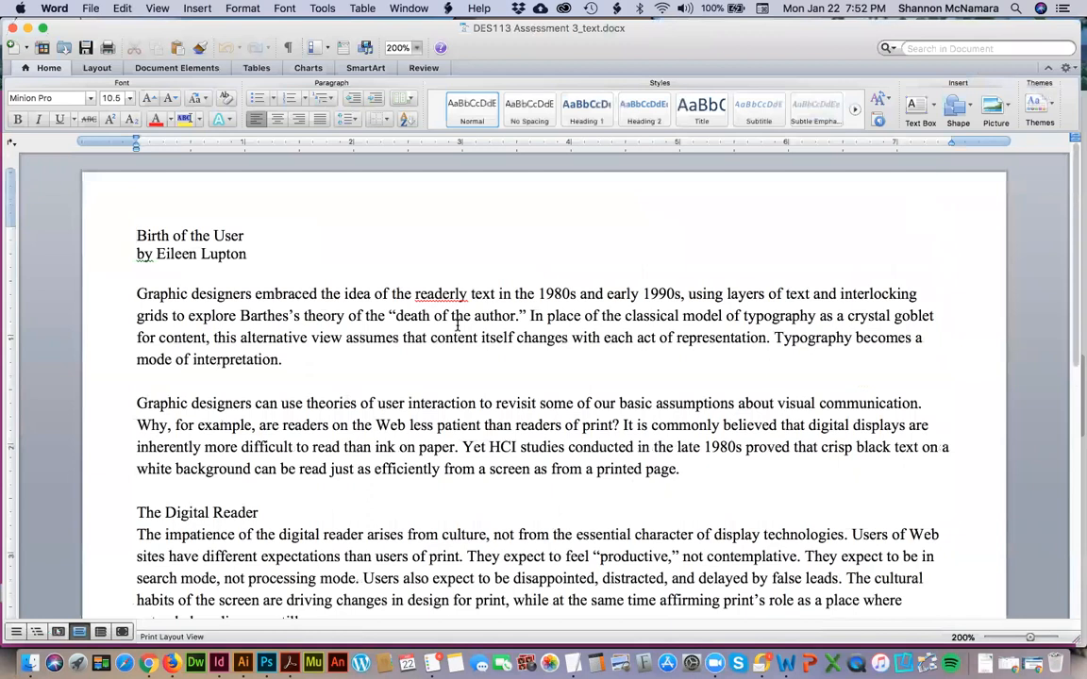
scroll(457, 324, "down", 2)
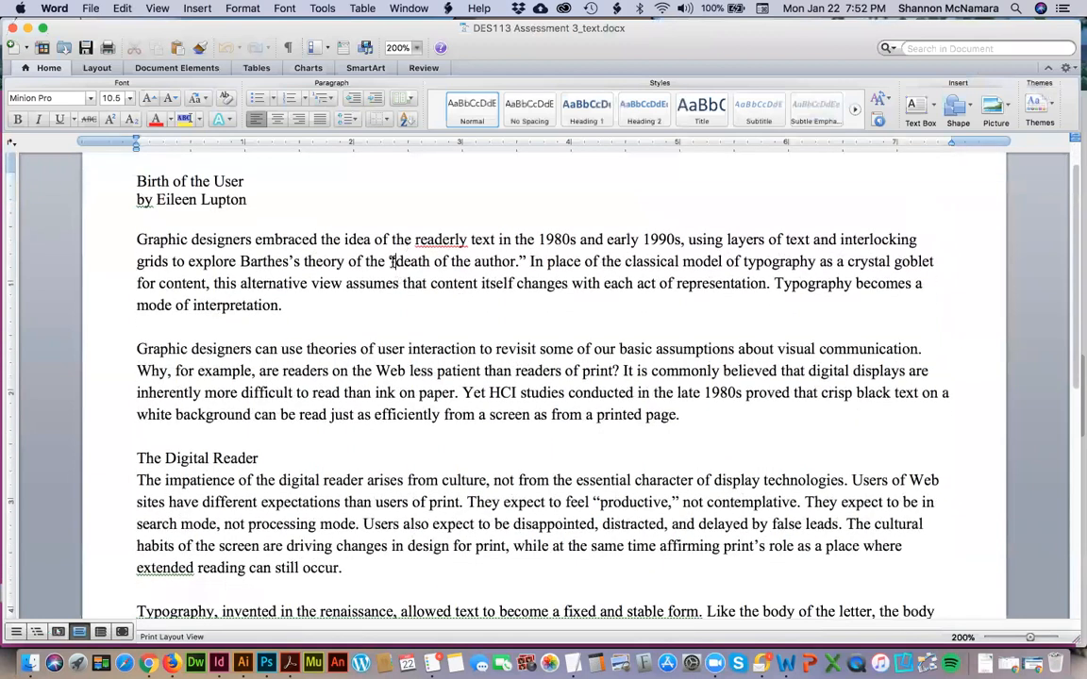
Examine the article's quotation marks and parentheses, highlighting the closing marks after "death of the author" and "death of print".
left_click_drag(517, 260, 524, 260)
scroll(523, 258, "down", 3)
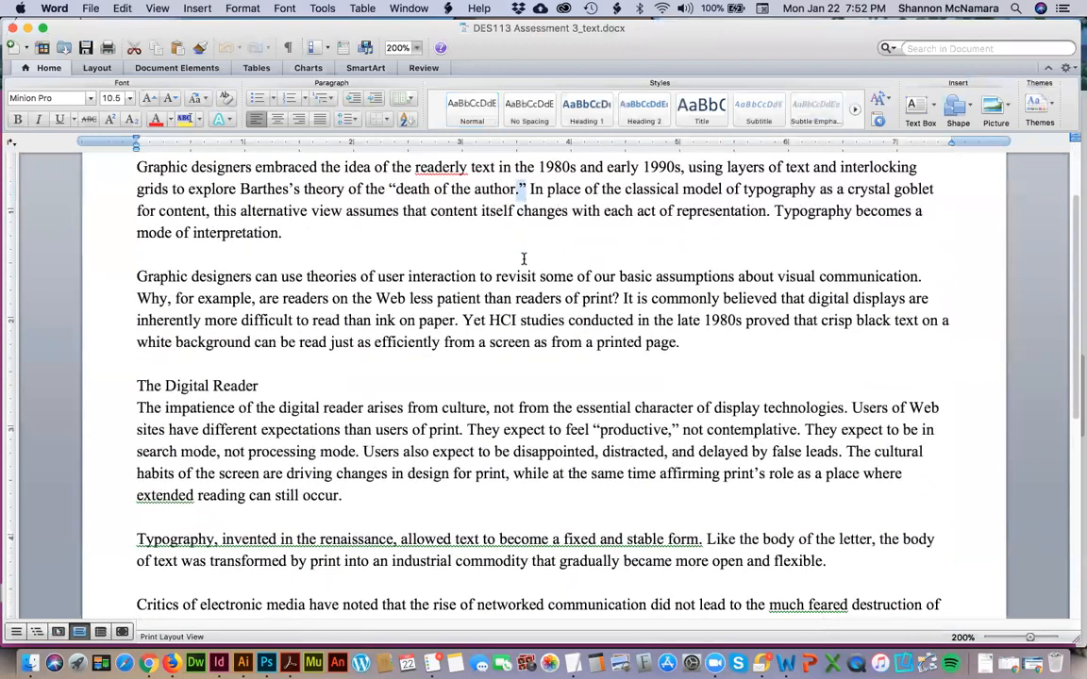
scroll(524, 257, "down", 3)
scroll(523, 258, "down", 7)
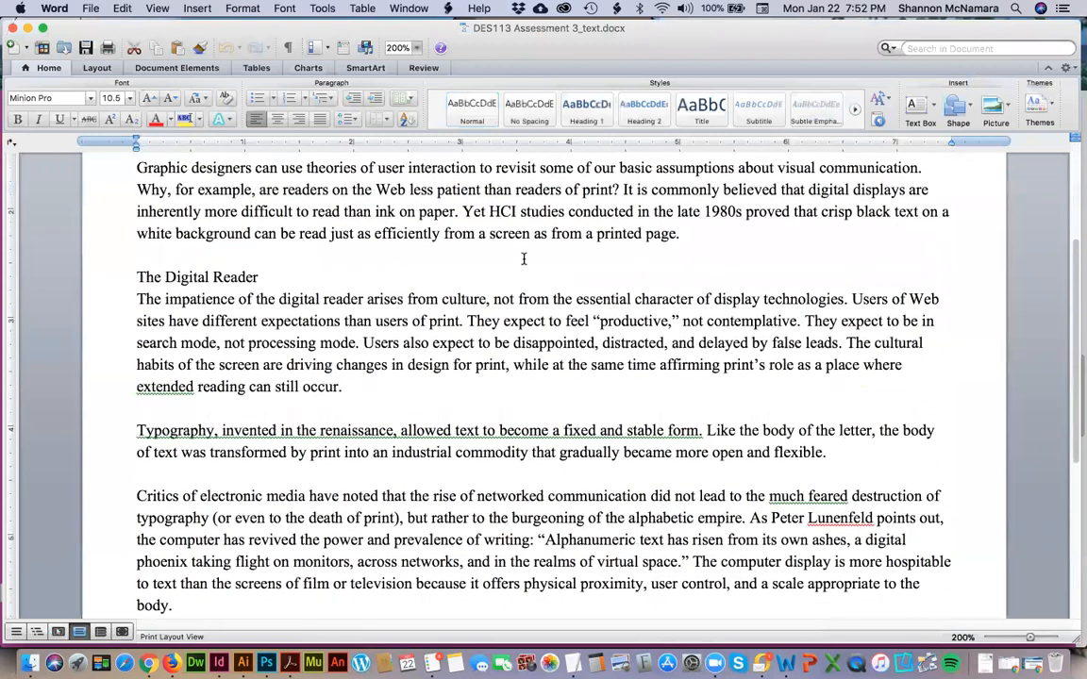
scroll(524, 258, "down", 5)
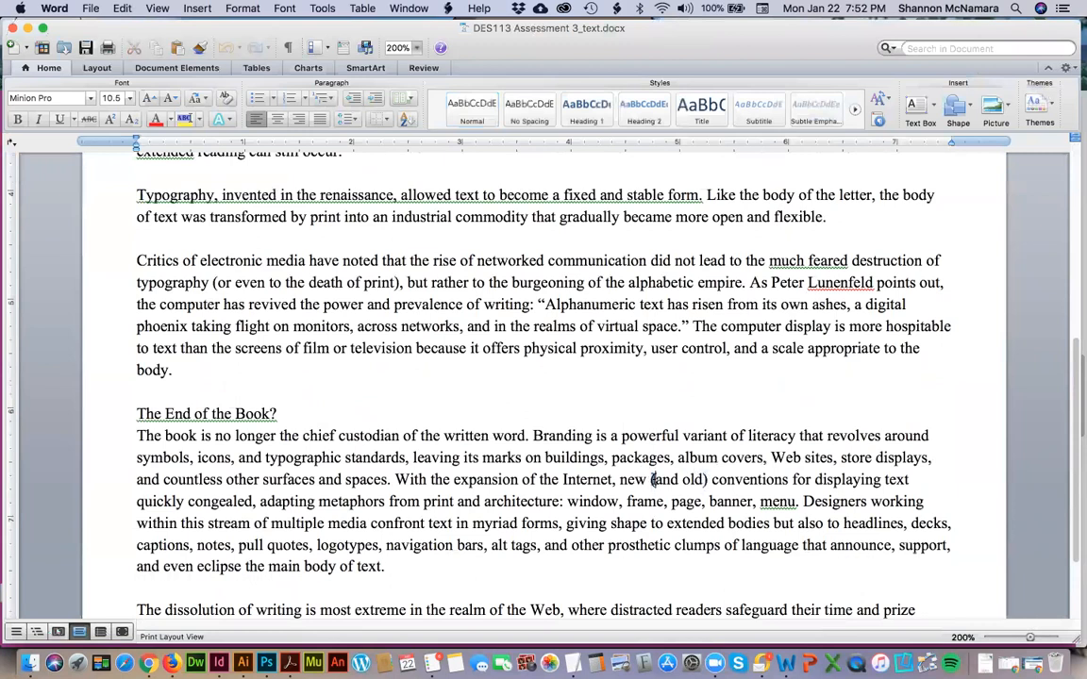
scroll(481, 481, "down", 1)
scroll(481, 481, "down", 8)
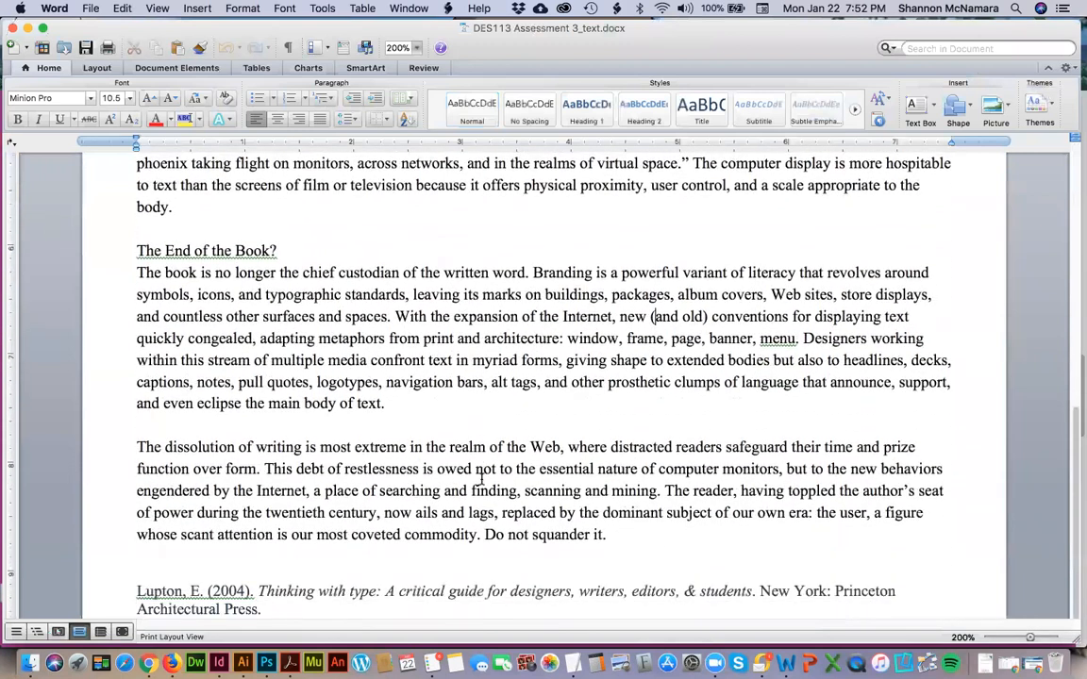
scroll(481, 481, "up", 16)
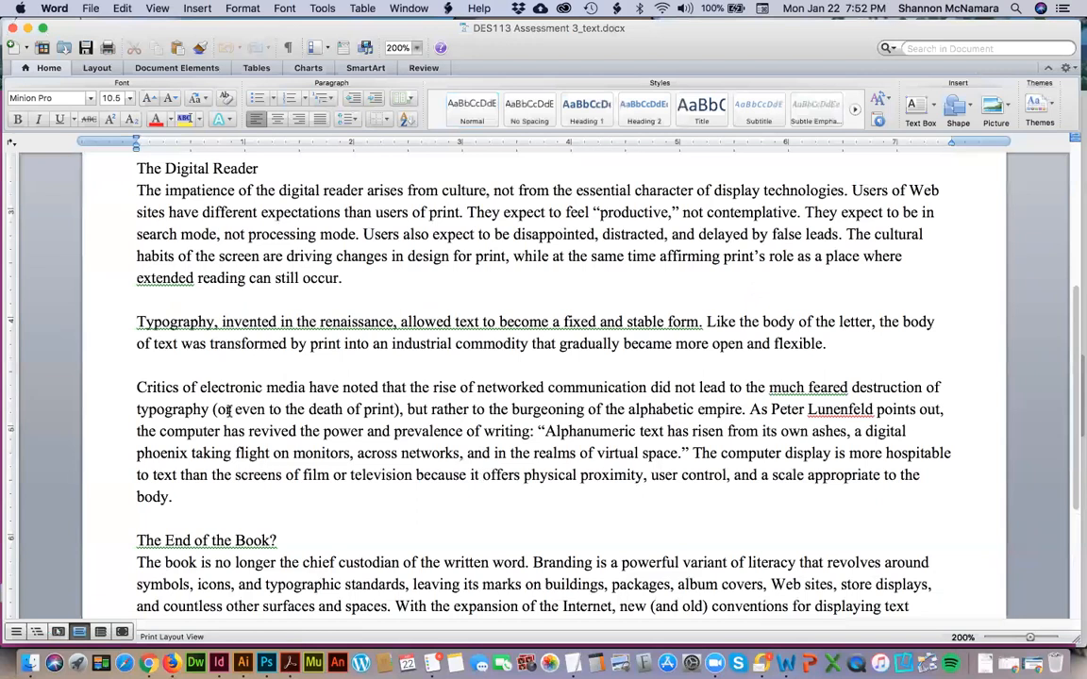
left_click_drag(393, 410, 399, 409)
scroll(399, 410, "down", 5)
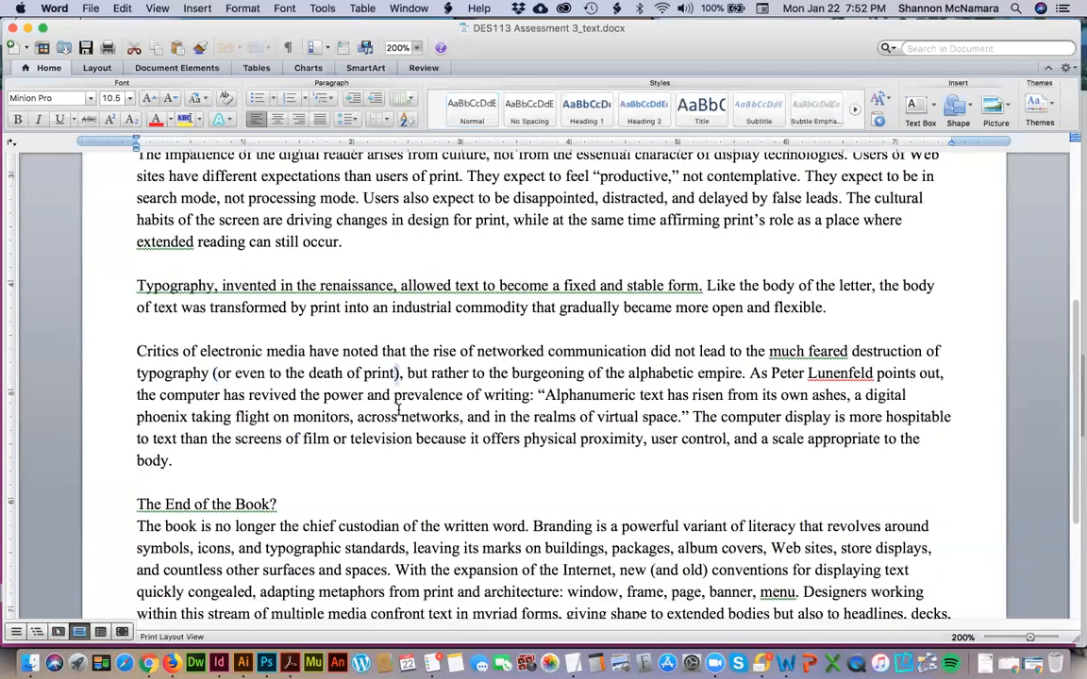
Review the article's paragraphs and subheadings once more from start to end, and return to the headline.
scroll(398, 409, "up", 2)
scroll(398, 409, "up", 10)
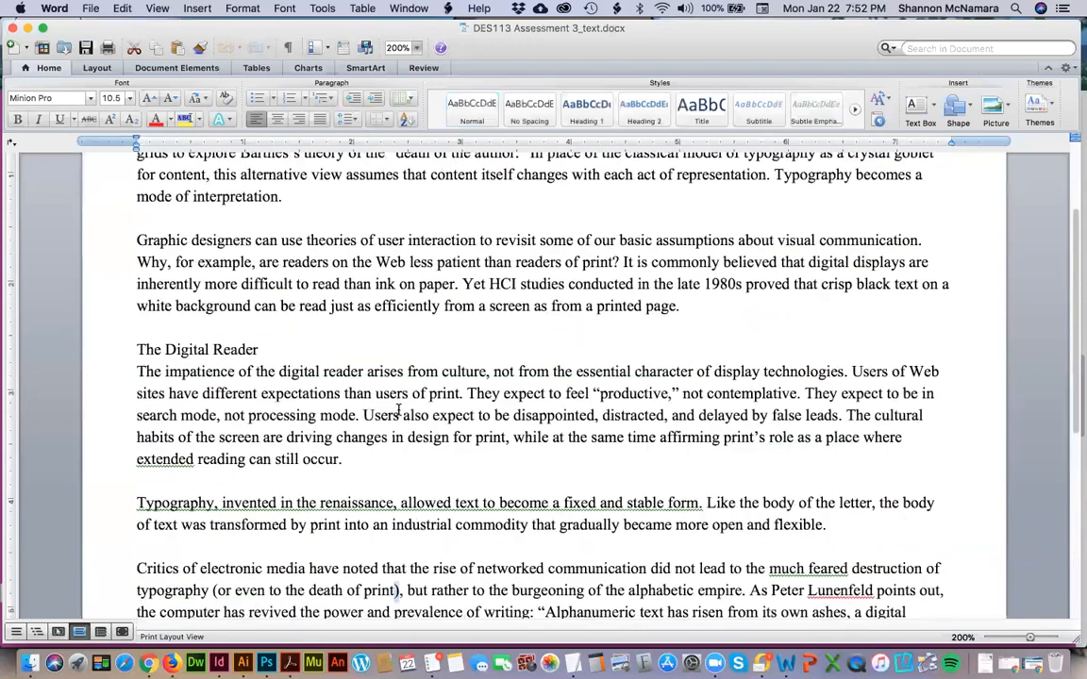
scroll(398, 409, "up", 5)
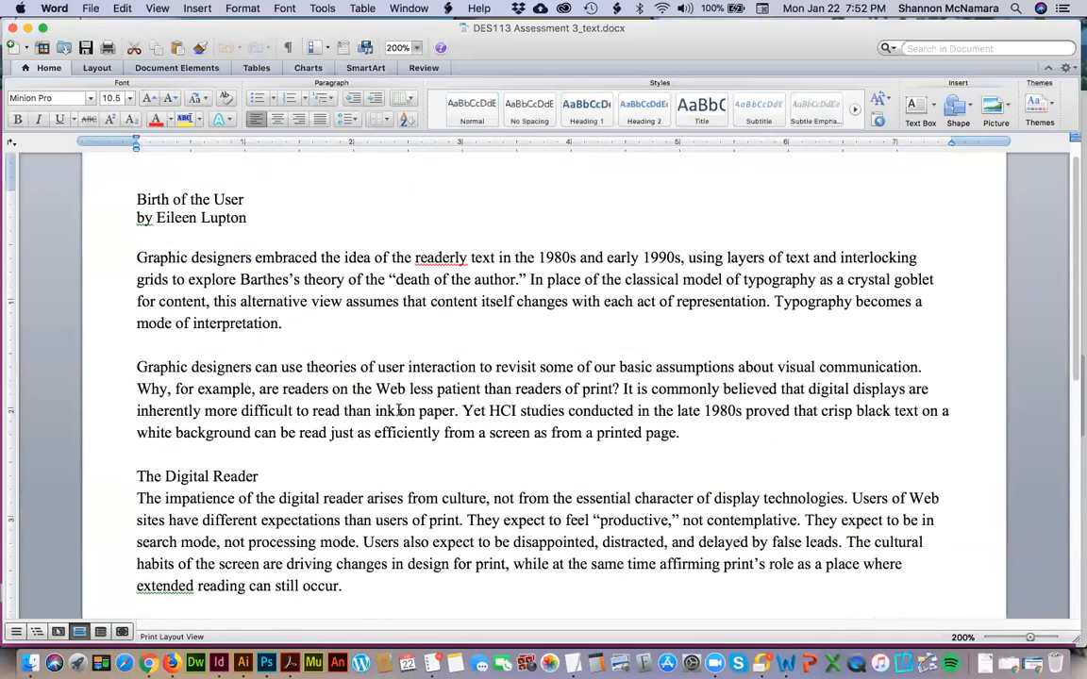
scroll(398, 410, "down", 3)
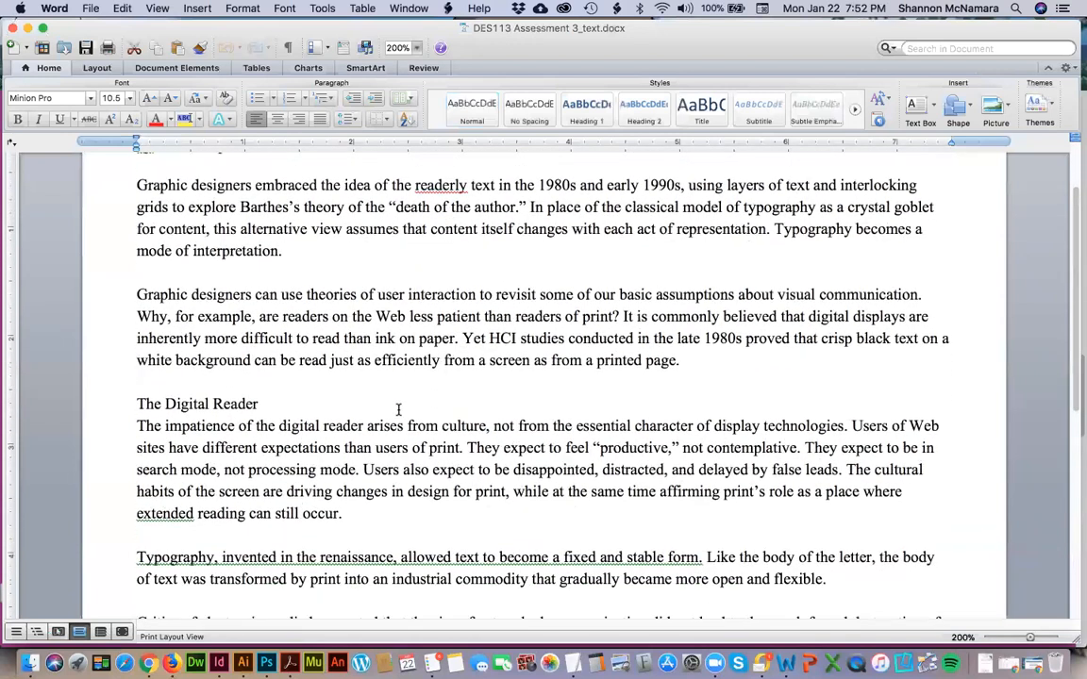
scroll(398, 410, "down", 8)
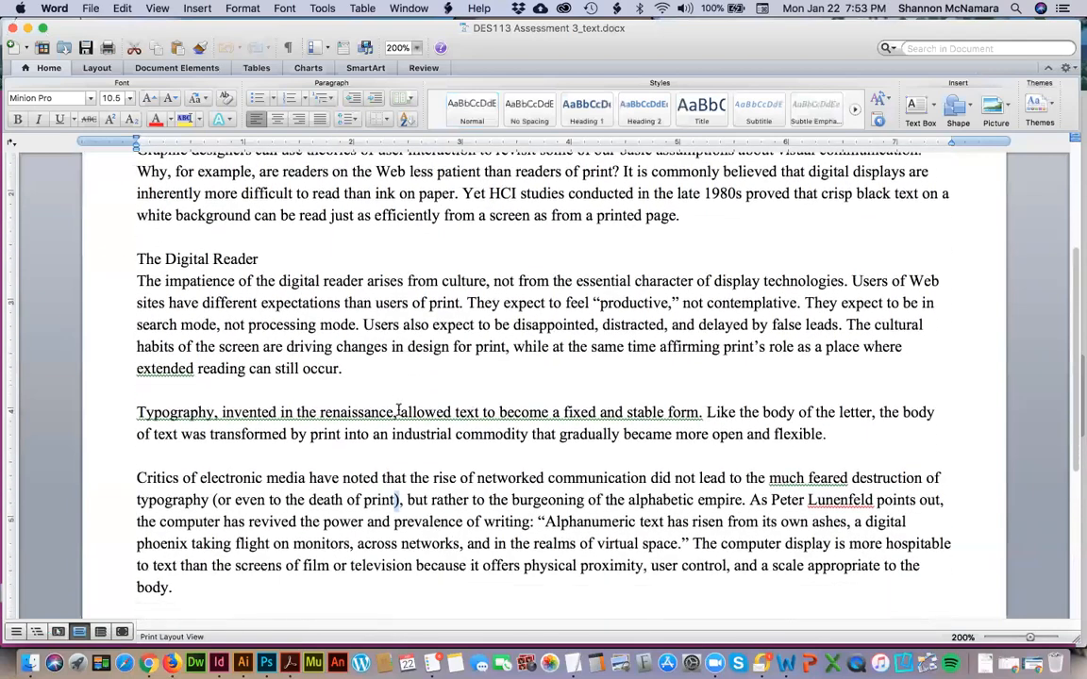
scroll(398, 409, "down", 5)
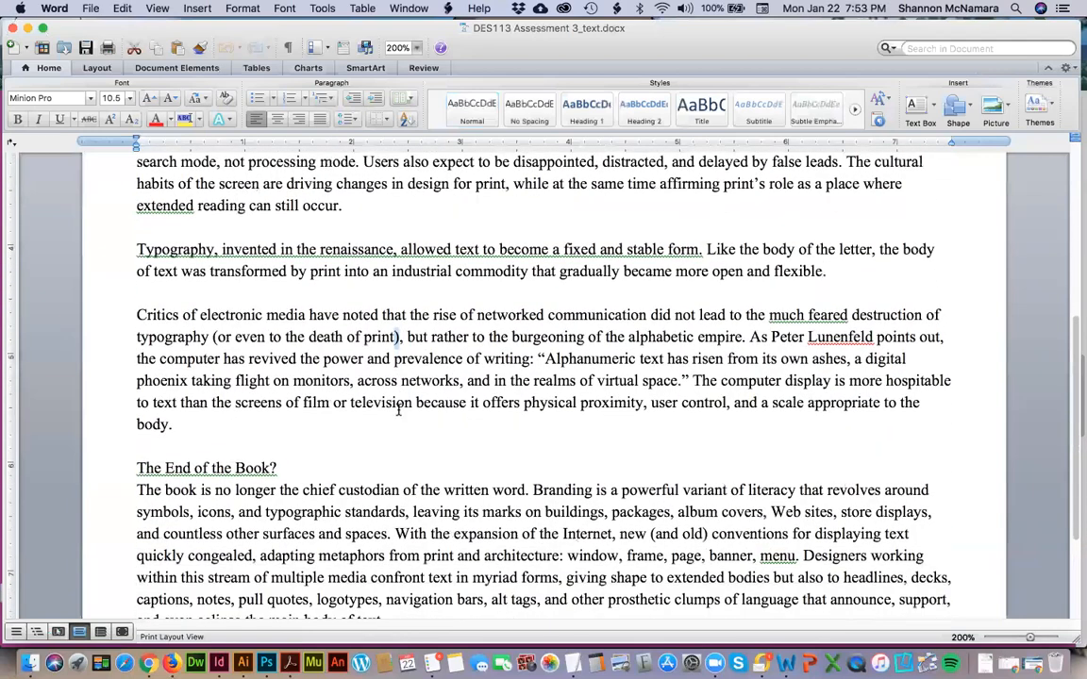
scroll(398, 409, "down", 5)
scroll(398, 409, "down", 6)
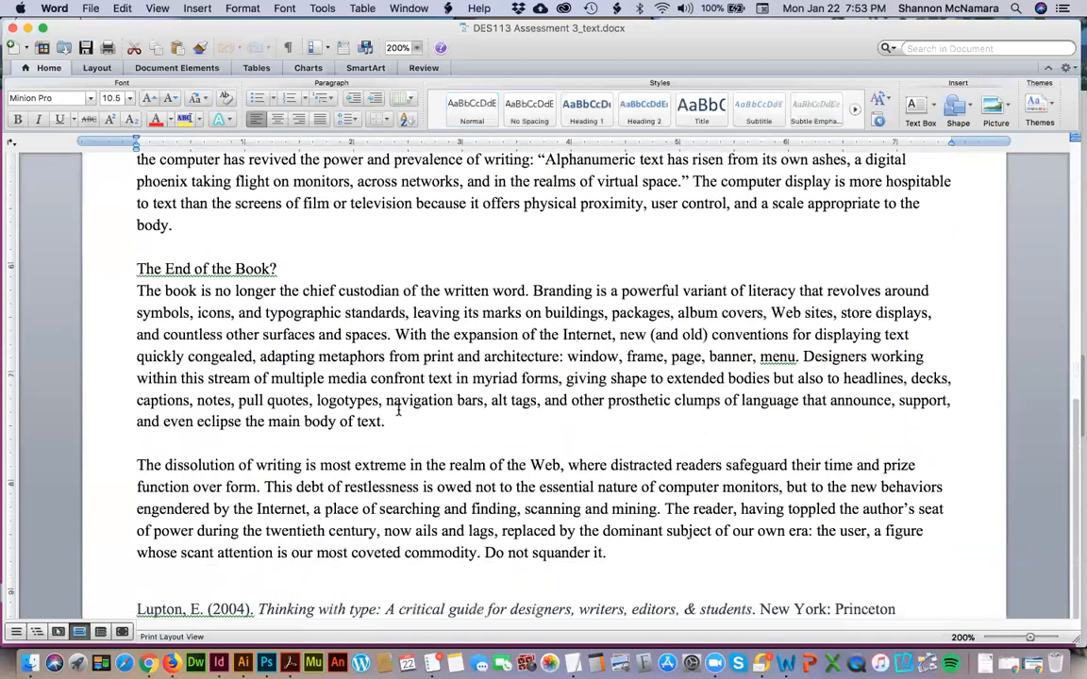
scroll(421, 478, "up", 20)
scroll(421, 479, "up", 5)
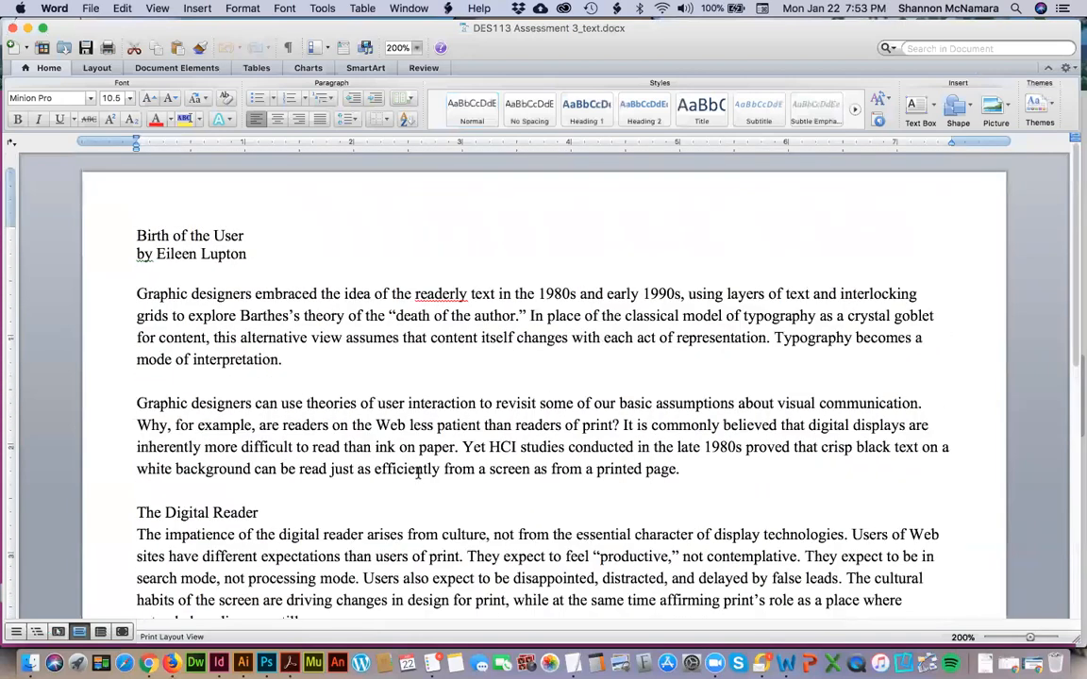
Return to Chrome and review the submission instructions, benchmark section and rubric, highlighting the line on submitting the native InDesign file.
key("super+Tab")
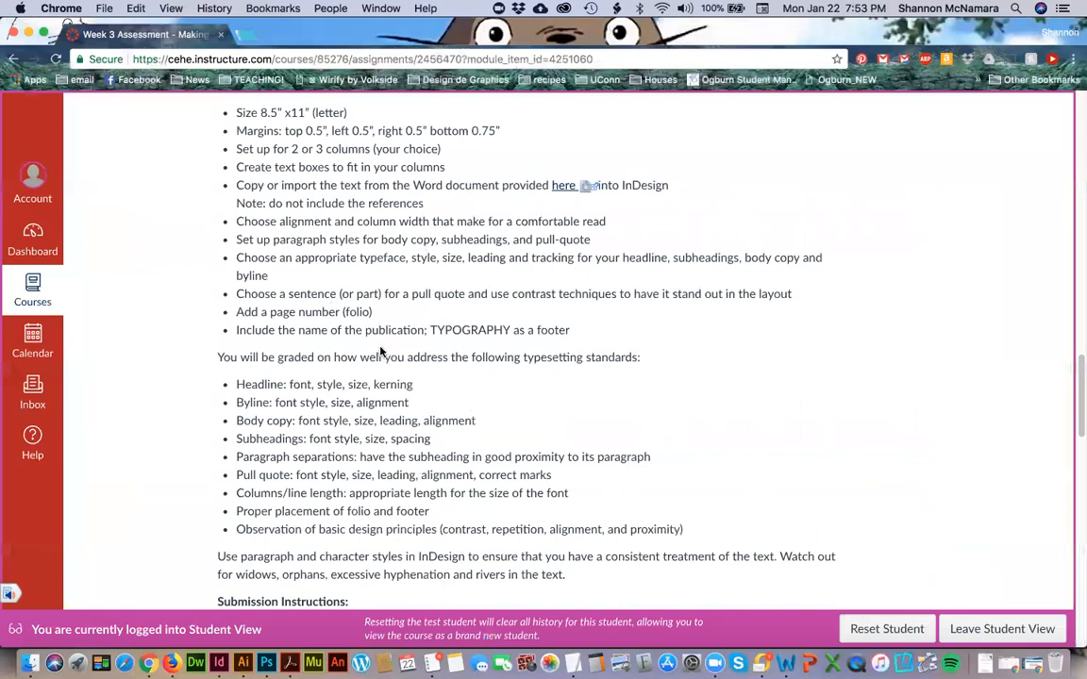
scroll(380, 349, "down", 3)
scroll(382, 348, "down", 2)
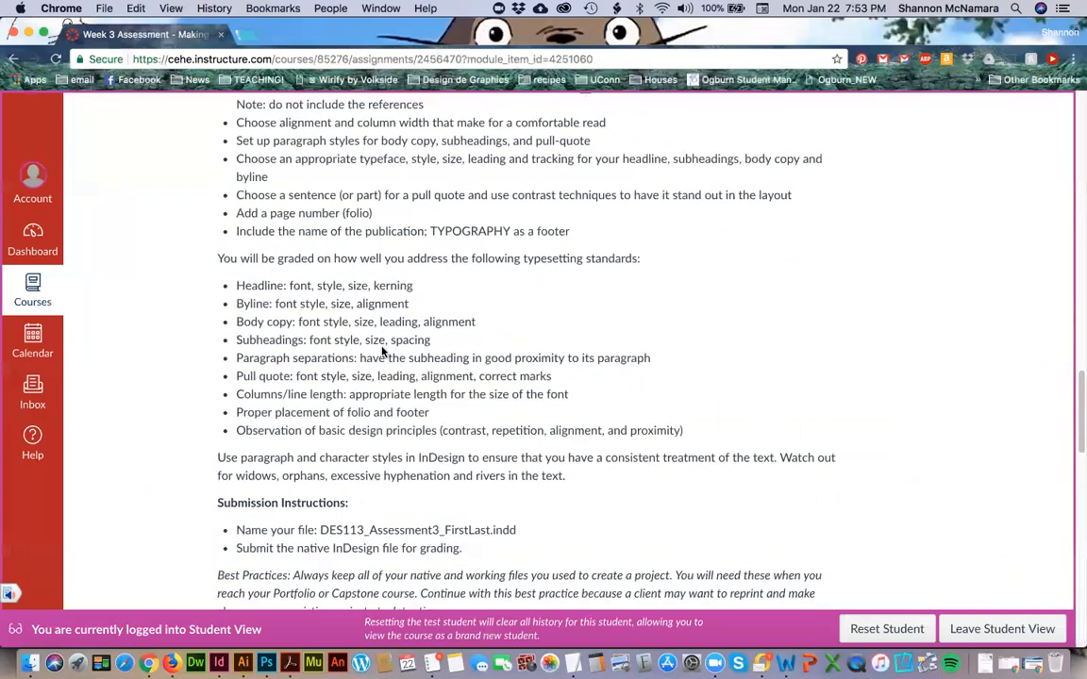
scroll(382, 351, "down", 3)
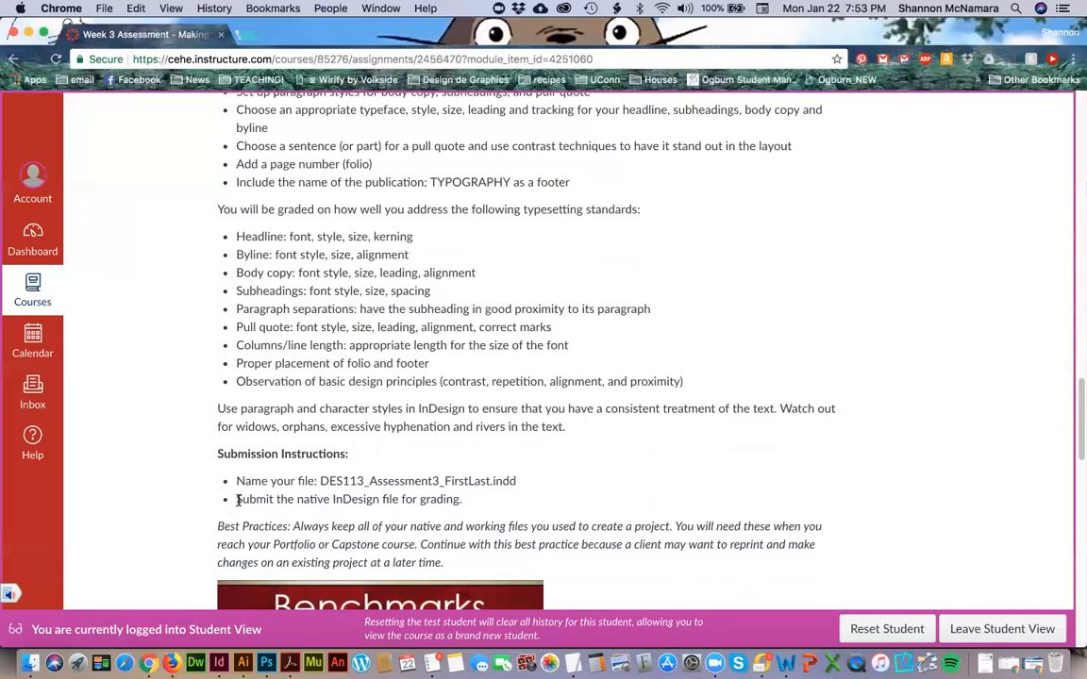
left_click_drag(238, 501, 462, 500)
scroll(713, 529, "down", 5)
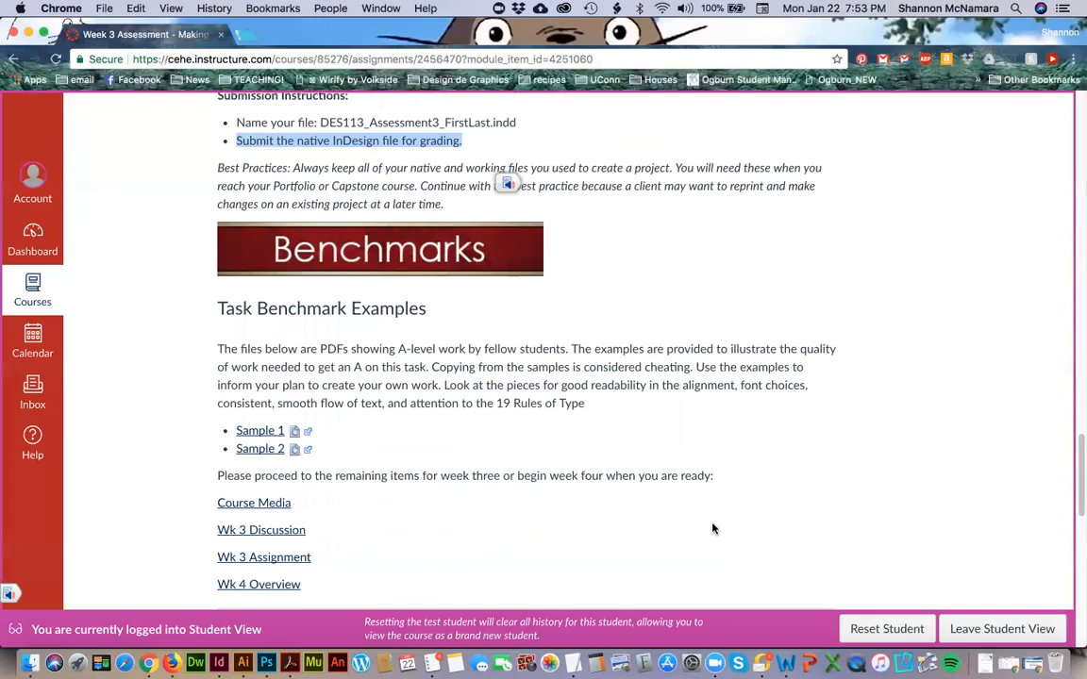
scroll(521, 429, "down", 3)
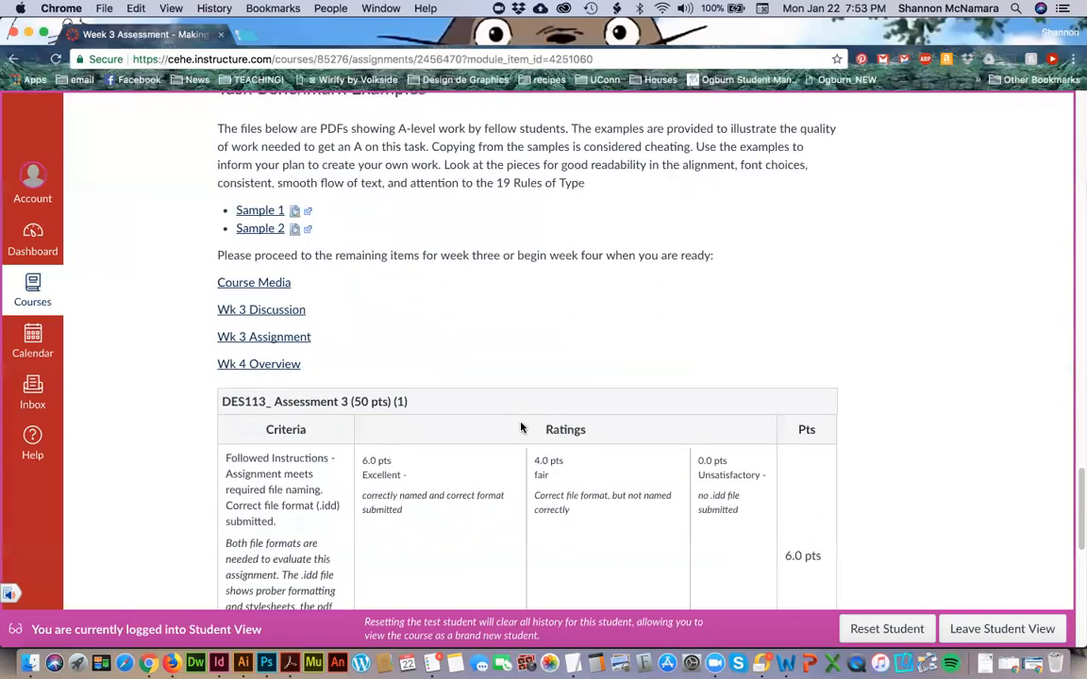
Preview the Sample 1 benchmark PDF on the assessment page and look through its layout and pull quote.
left_click(292, 212)
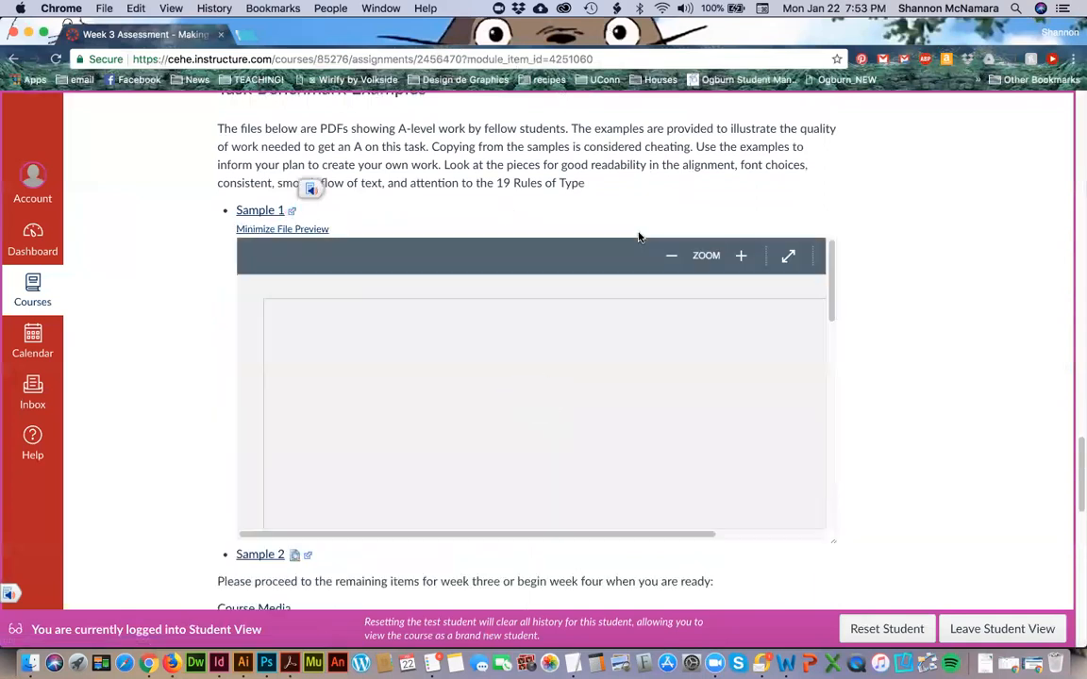
scroll(480, 379, "down", 5)
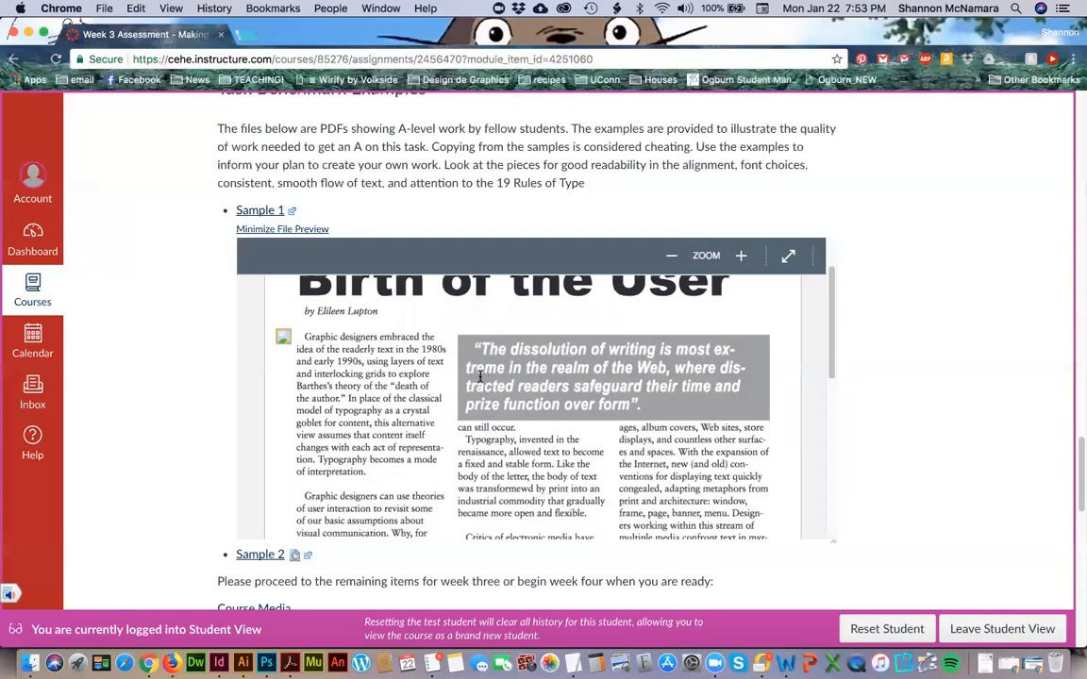
scroll(480, 377, "down", 5)
scroll(434, 339, "up", 5)
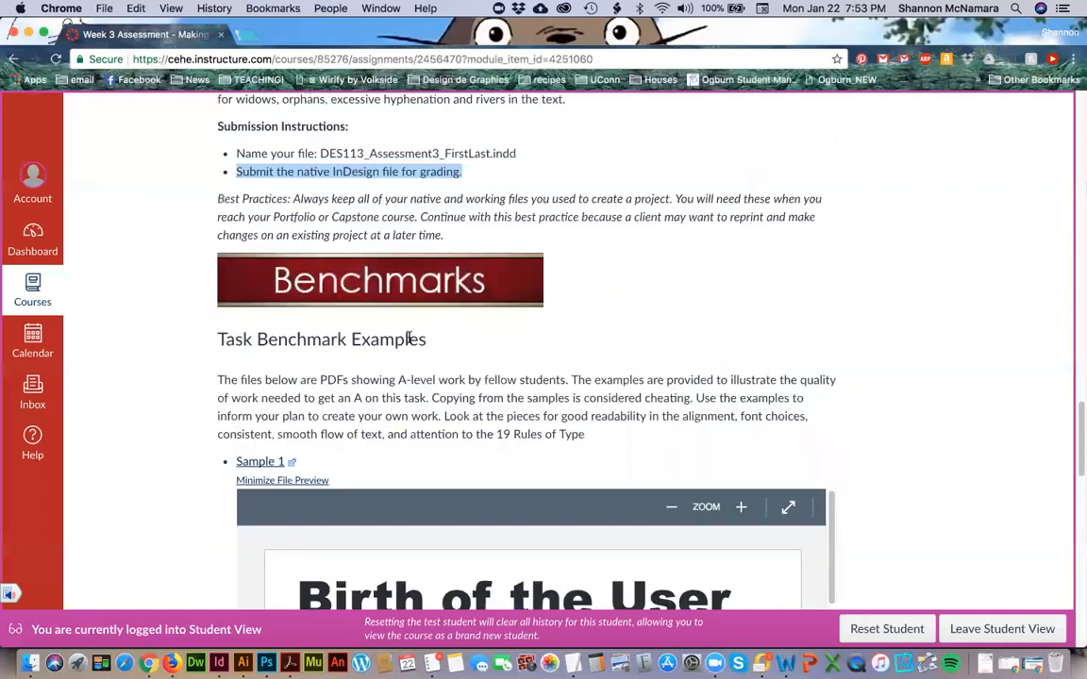
Minimize the Sample 1 preview, preview the Sample 2 benchmark PDF on the assessment page, and minimize it after viewing.
left_click(279, 481)
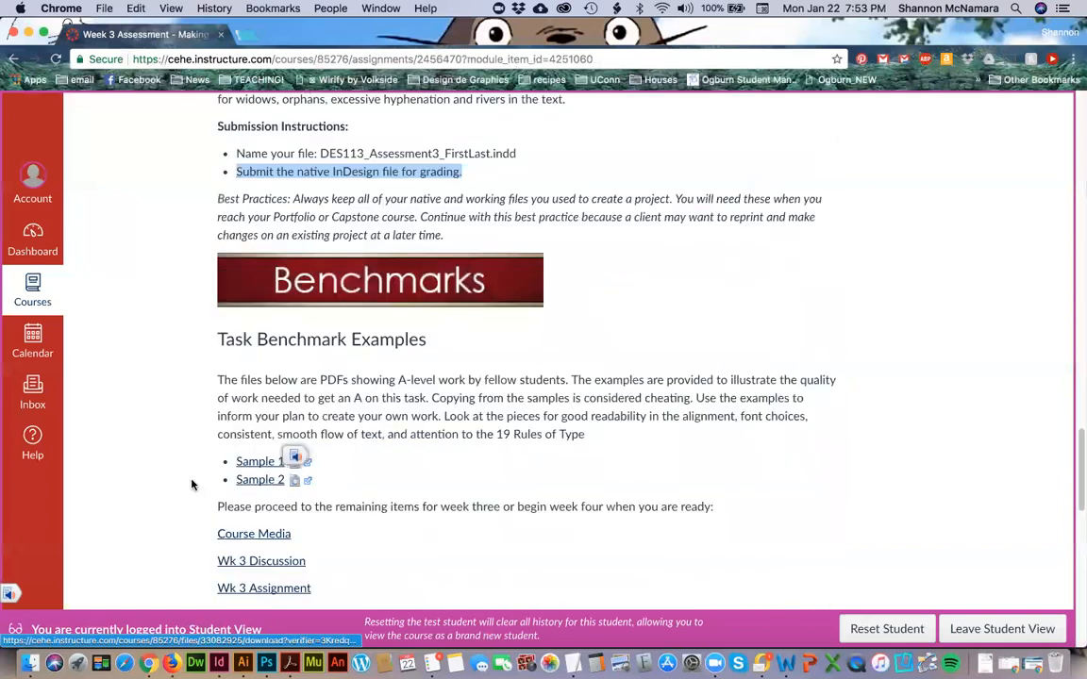
left_click(294, 481)
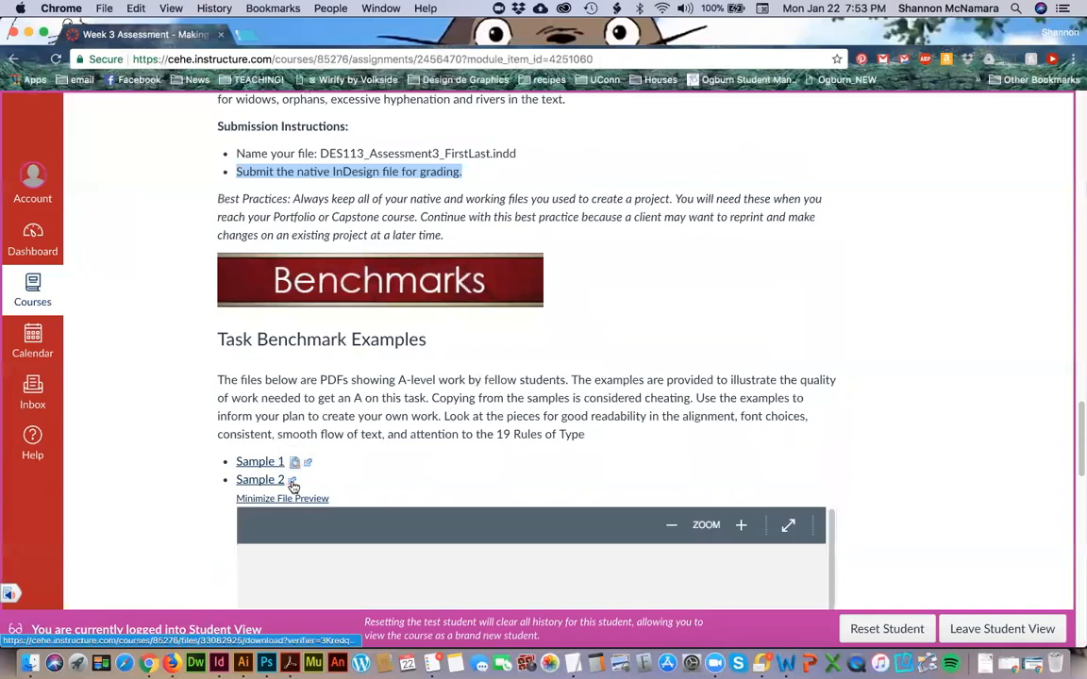
scroll(433, 347, "down", 5)
scroll(434, 347, "up", 10)
scroll(311, 492, "down", 3)
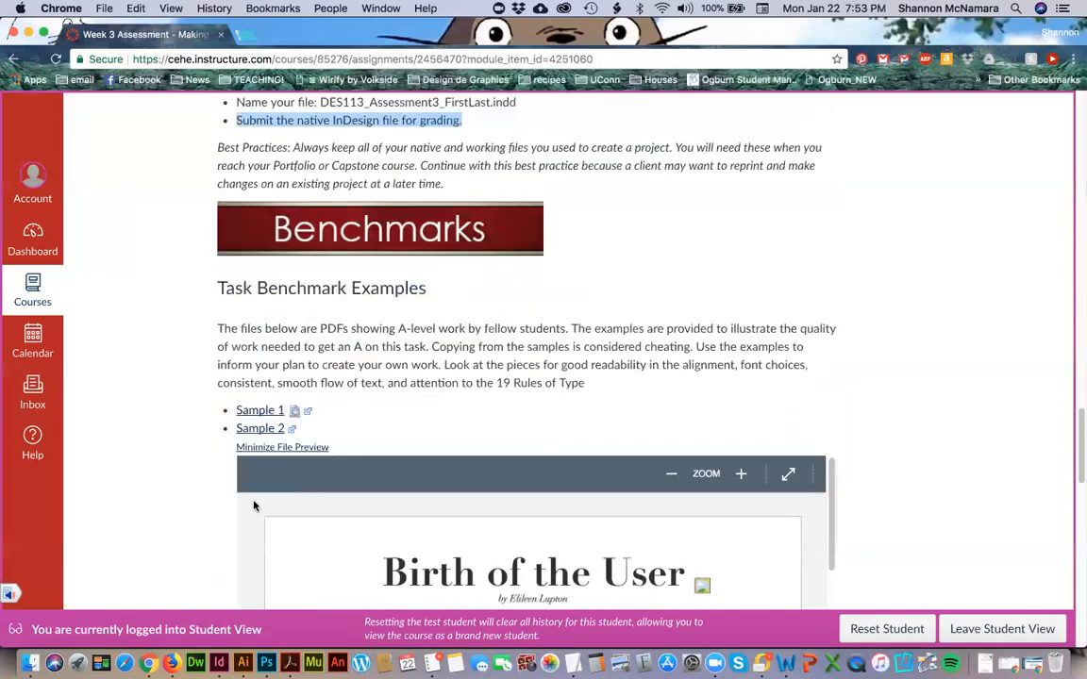
left_click(310, 447)
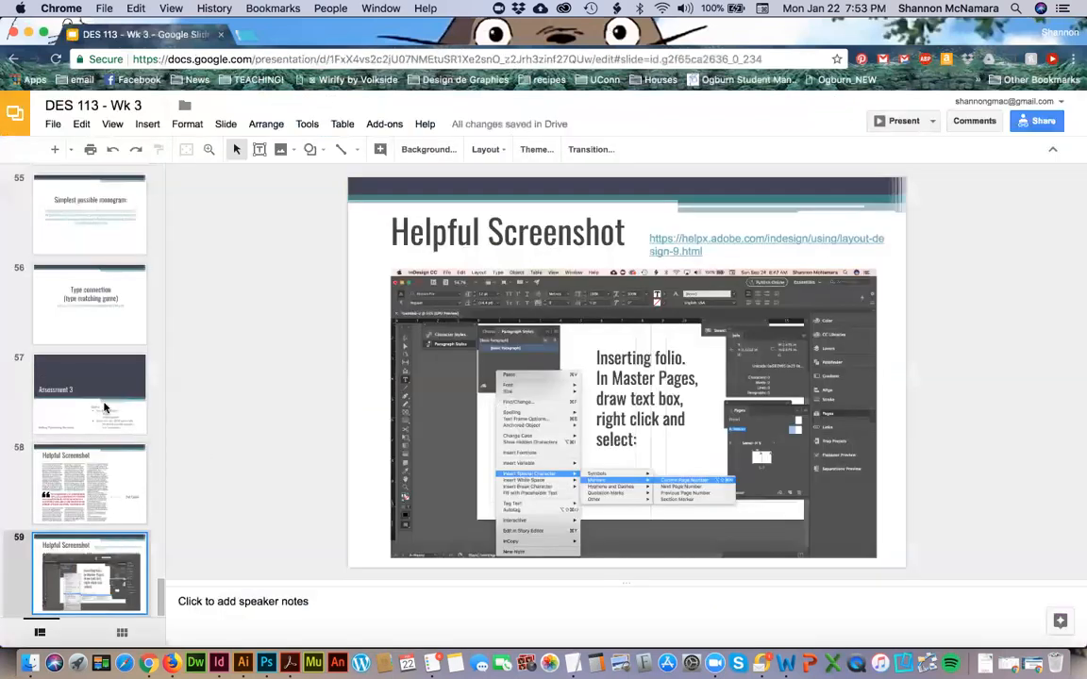
Open the typeconnection.com link from slide 56 of the DES 113 - Wk 3 deck and look over the type matching game page.
left_click(85, 294)
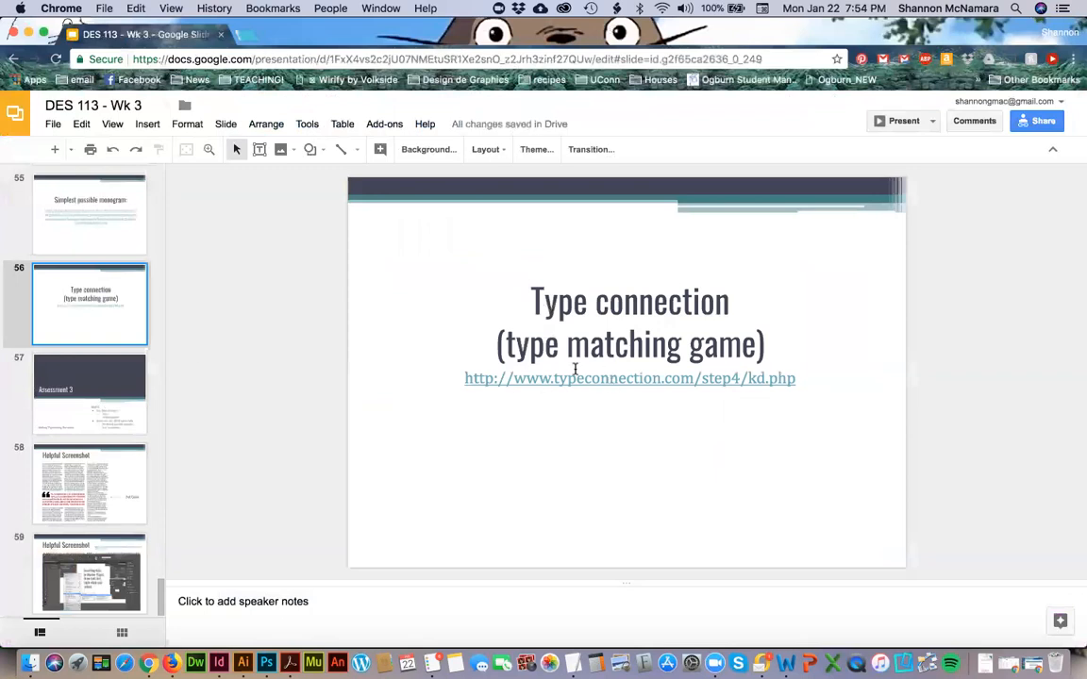
double_click(613, 380)
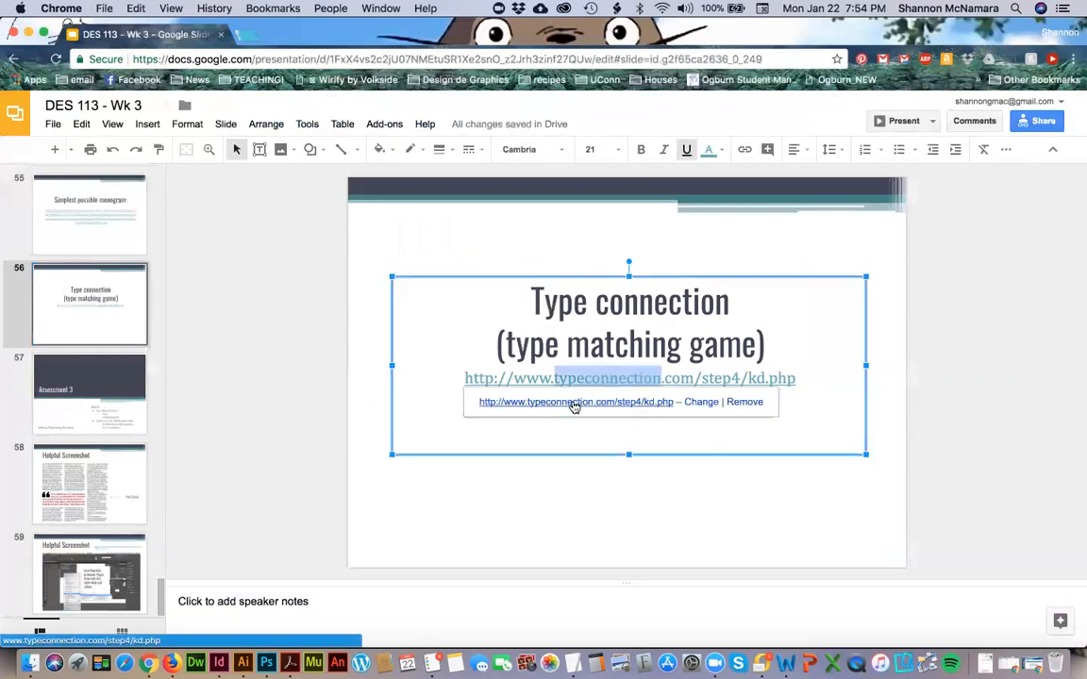
left_click(572, 402)
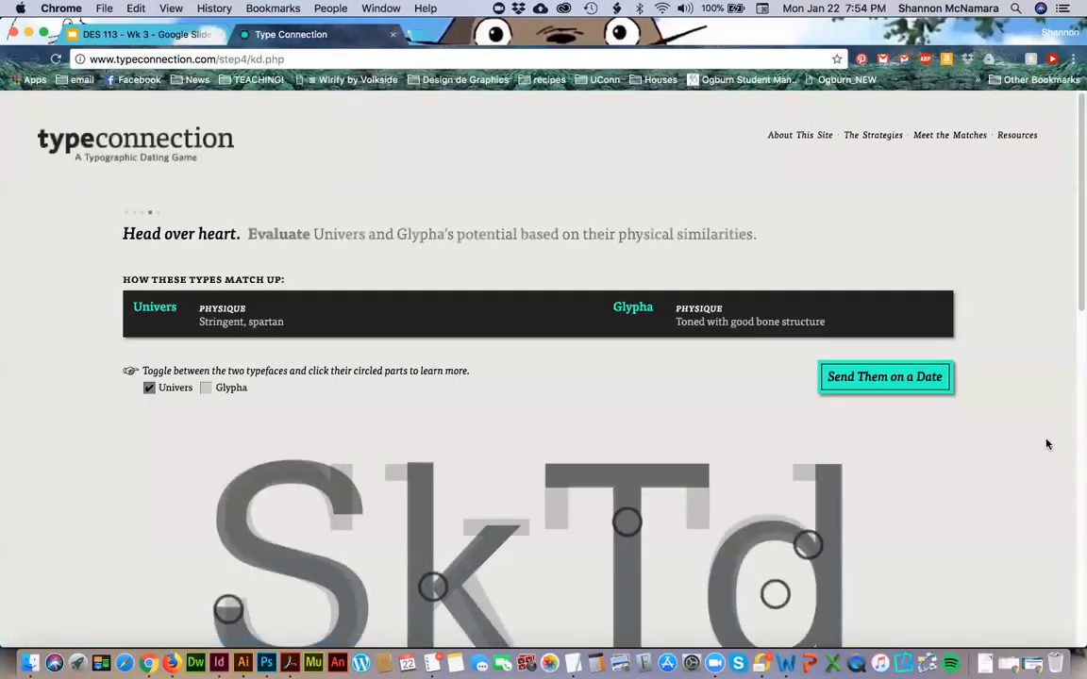
scroll(1045, 443, "down", 2)
scroll(1045, 444, "up", 2)
Return to the DES 113 - Wk 3 slides and copy the YouTube video address from slide 54.
left_click(135, 38)
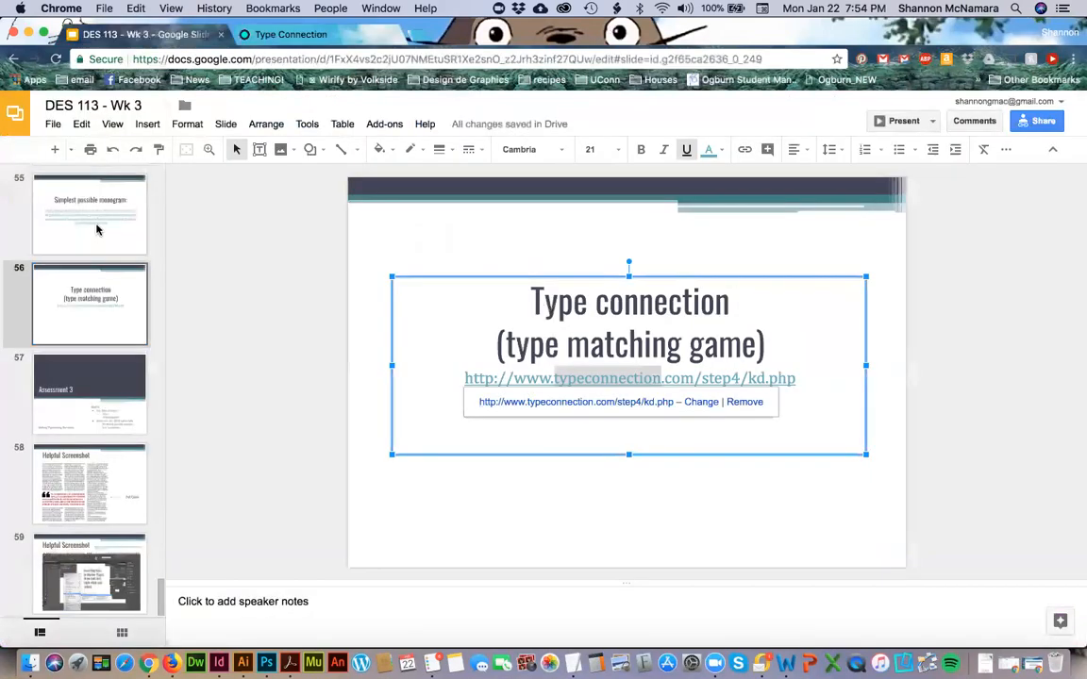
scroll(96, 229, "up", 2)
left_click(92, 280)
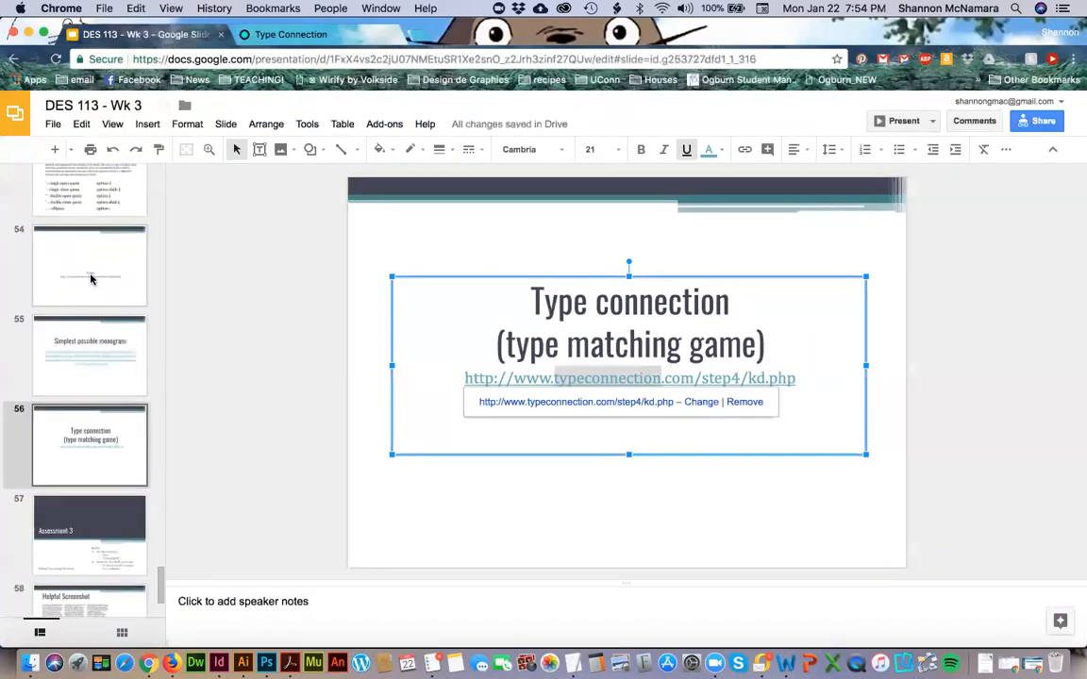
left_click(517, 429)
double_click(517, 428)
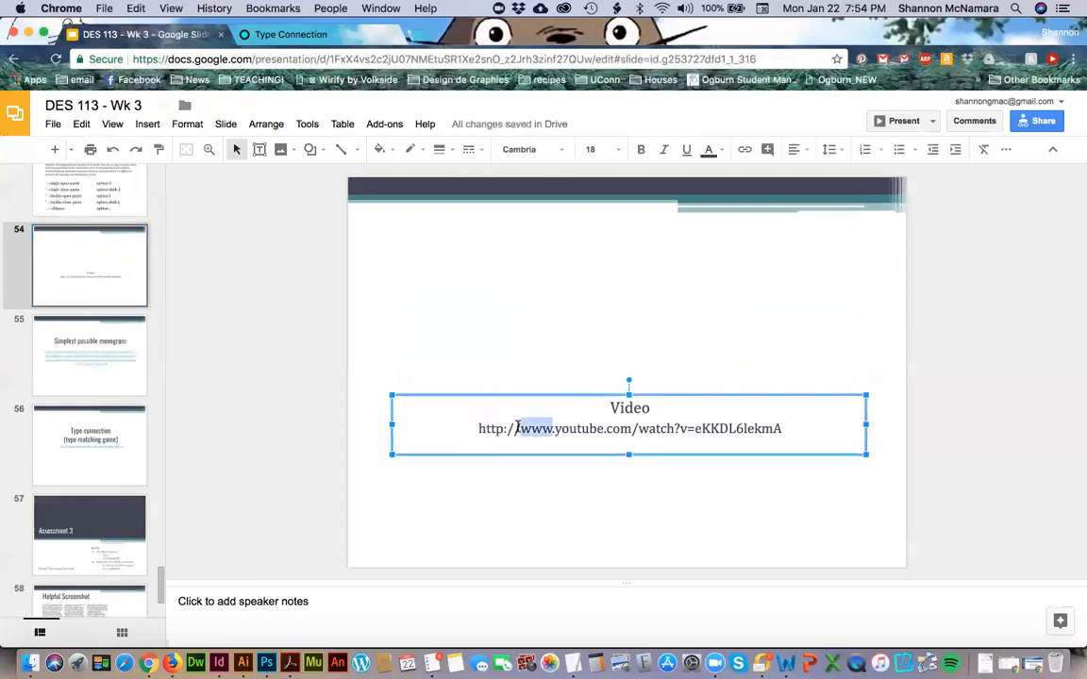
triple_click(477, 429)
key("super+c")
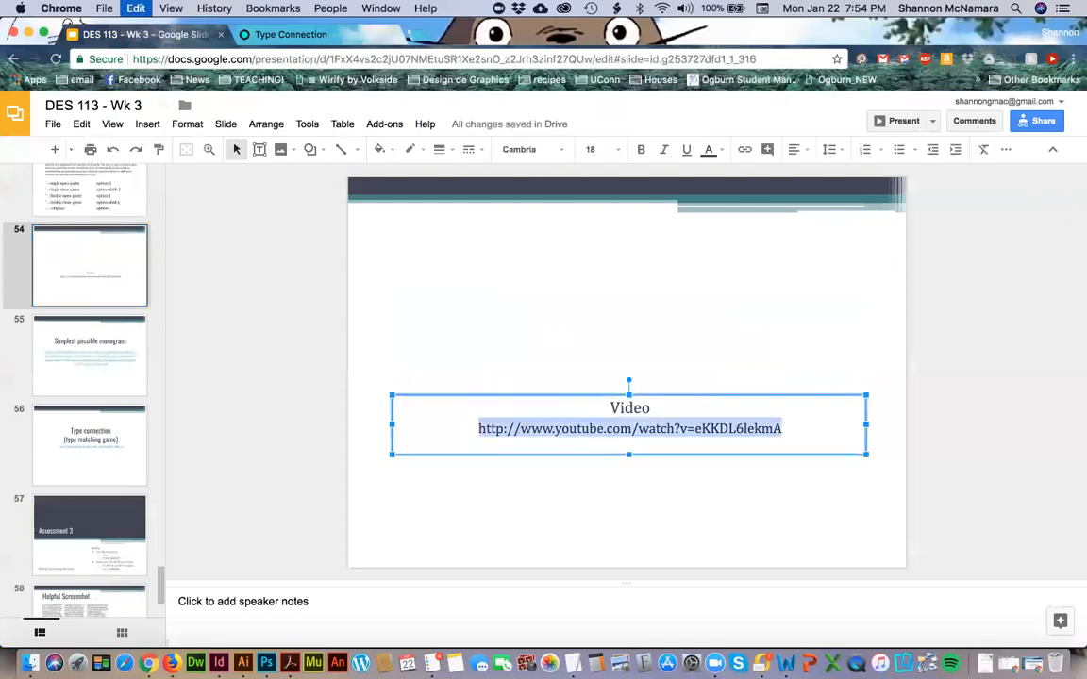
Load the copied YouTube video address in the browser tab showing Type Connection.
left_click(269, 34)
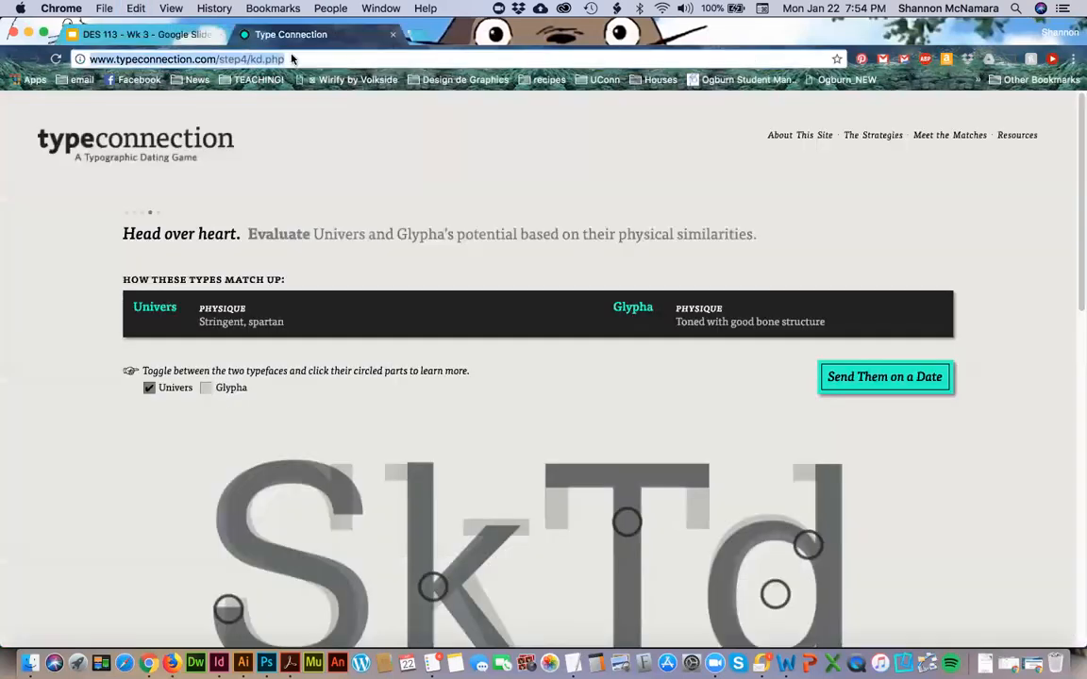
left_click(291, 59)
key("super+v")
key("Return")
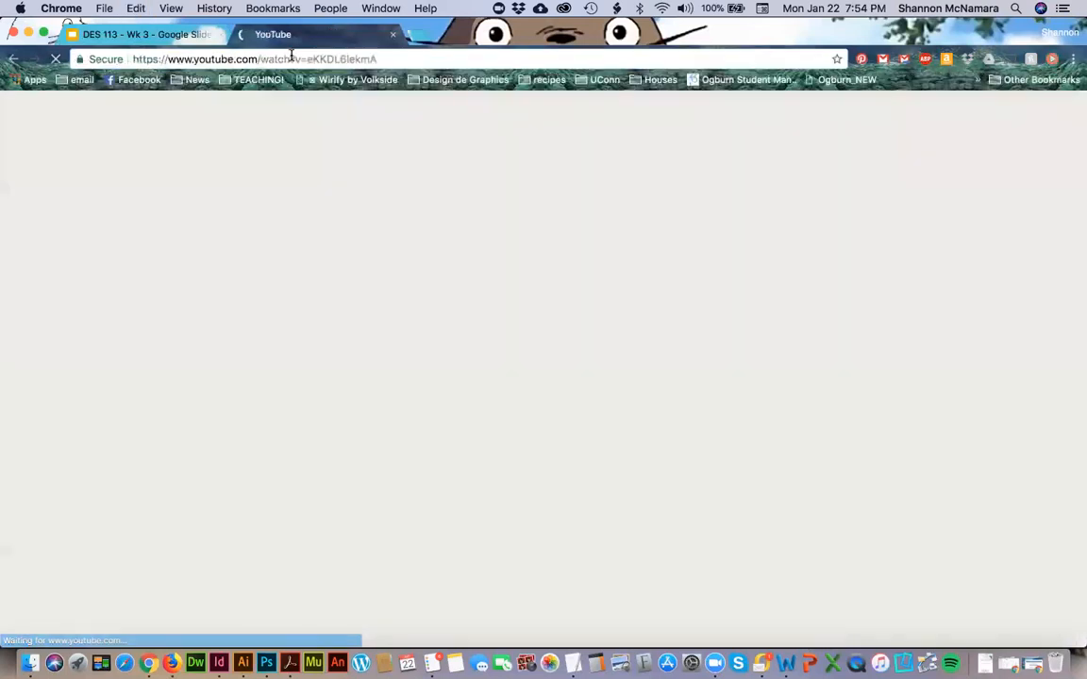